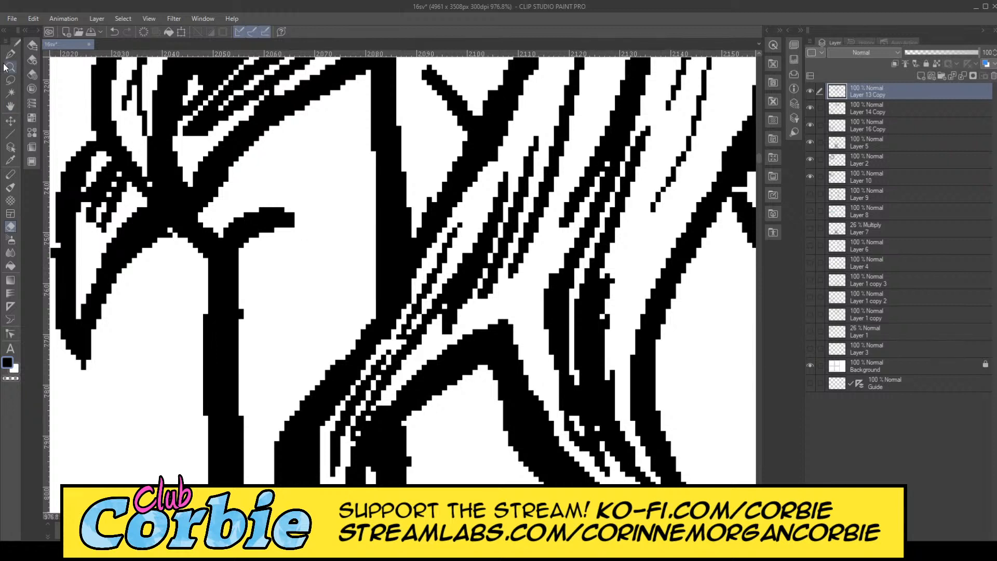
Step: Ink the missing ends of the chair back's top edge so it meets the long-haired girl's arms on both sides
key("p")
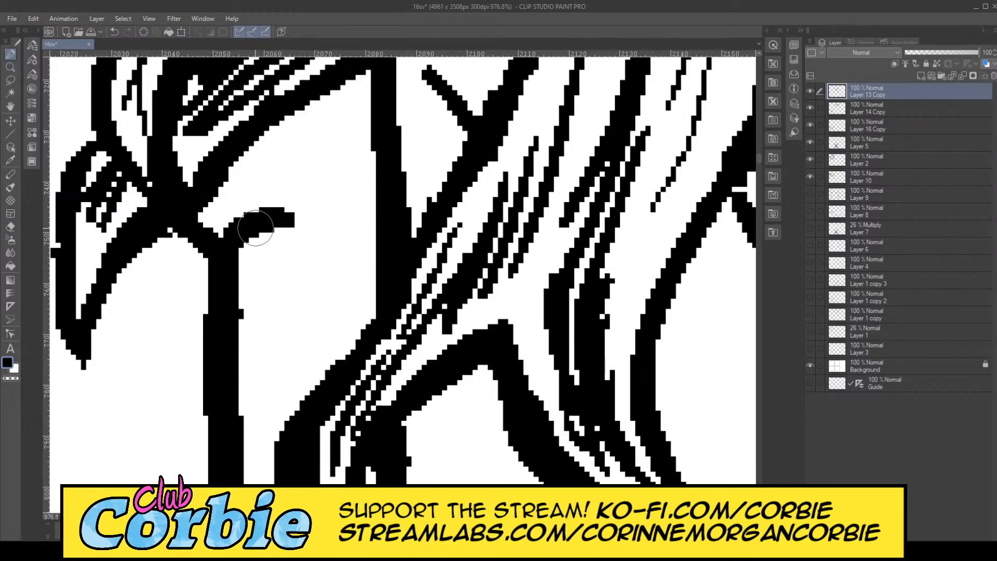
mouse_move(260, 222)
left_mouse_down()
mouse_move(379, 203)
mouse_move(310, 206)
left_mouse_up()
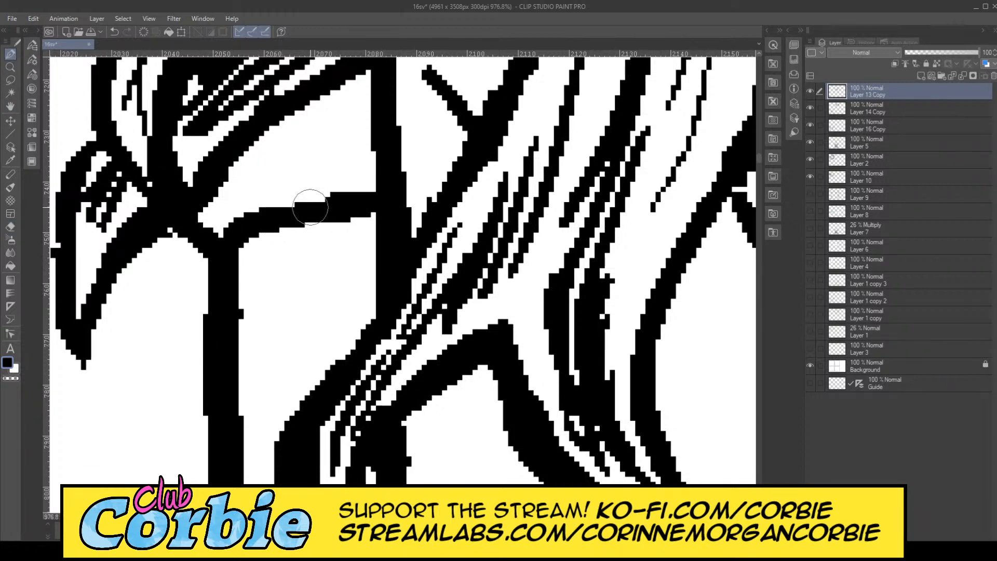
left_click(10, 67)
scroll(258, 213, "down", 10)
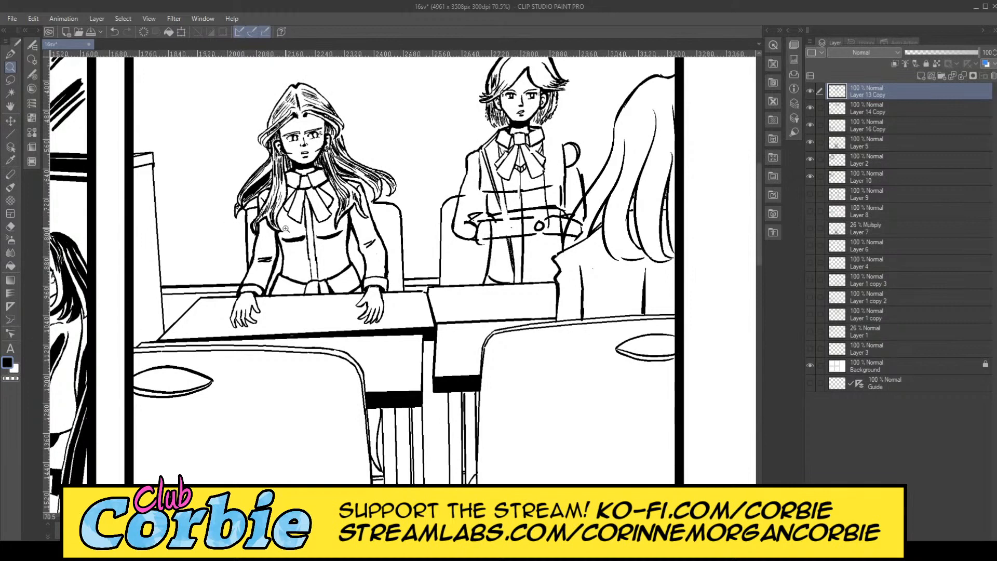
scroll(353, 217, "up", 5)
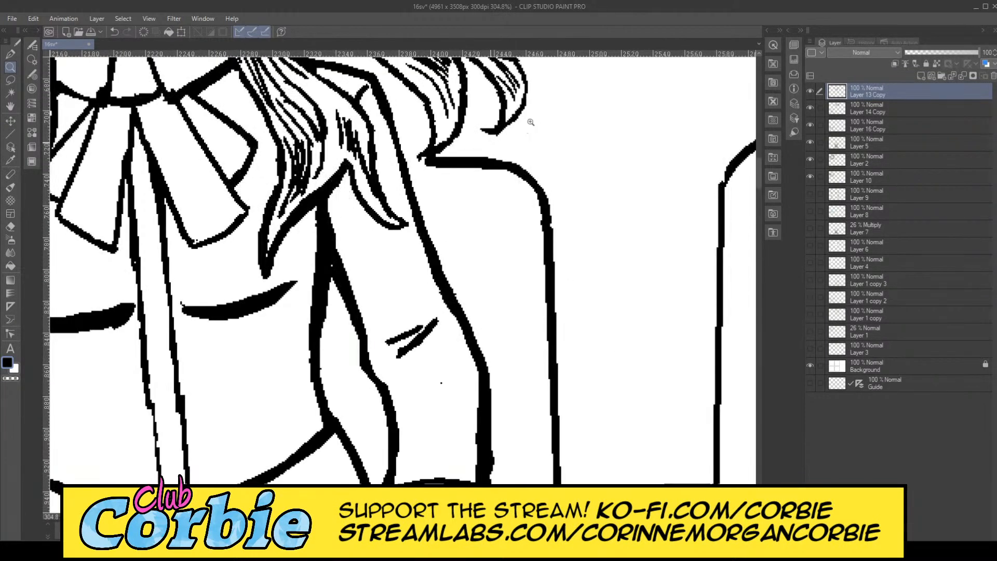
scroll(500, 150, "up", 4)
left_click(10, 54)
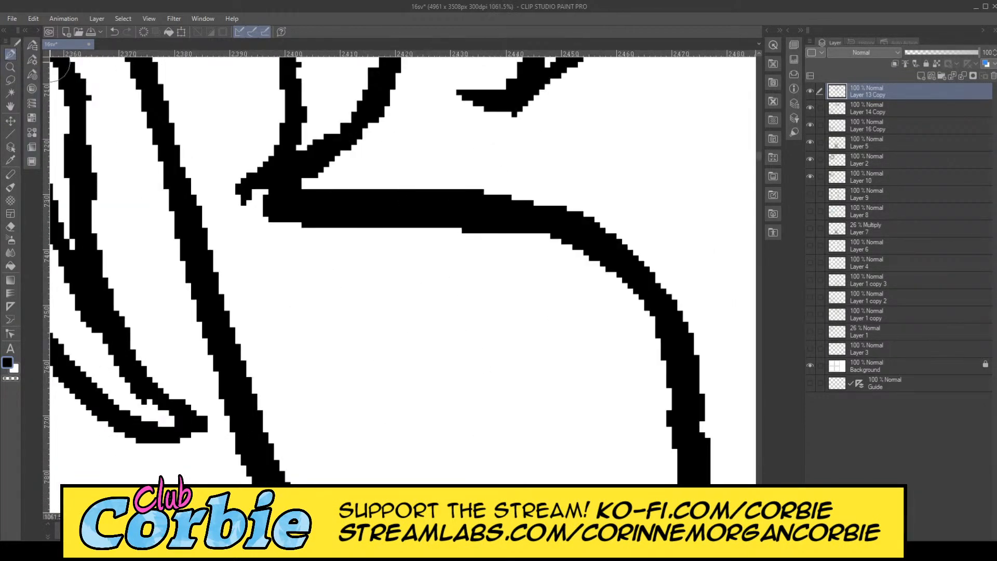
mouse_move(275, 205)
left_mouse_down()
mouse_move(213, 206)
mouse_move(286, 206)
mouse_move(212, 210)
mouse_move(305, 210)
left_mouse_up()
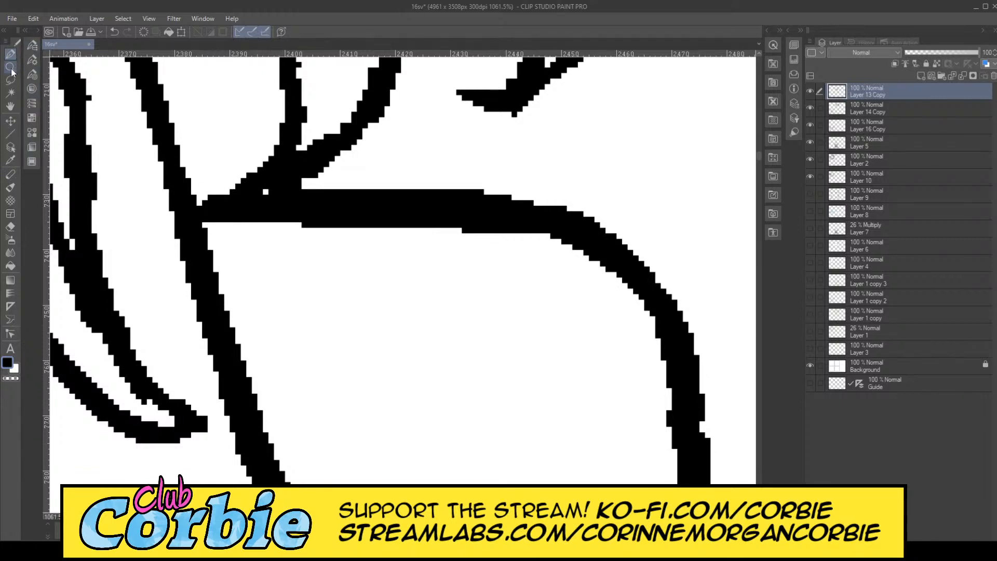
Step: Examine the linework of the long-haired girl and the rest of the classroom panel for remaining gaps
key("slash")
scroll(283, 339, "down", 2)
scroll(283, 339, "down", 8)
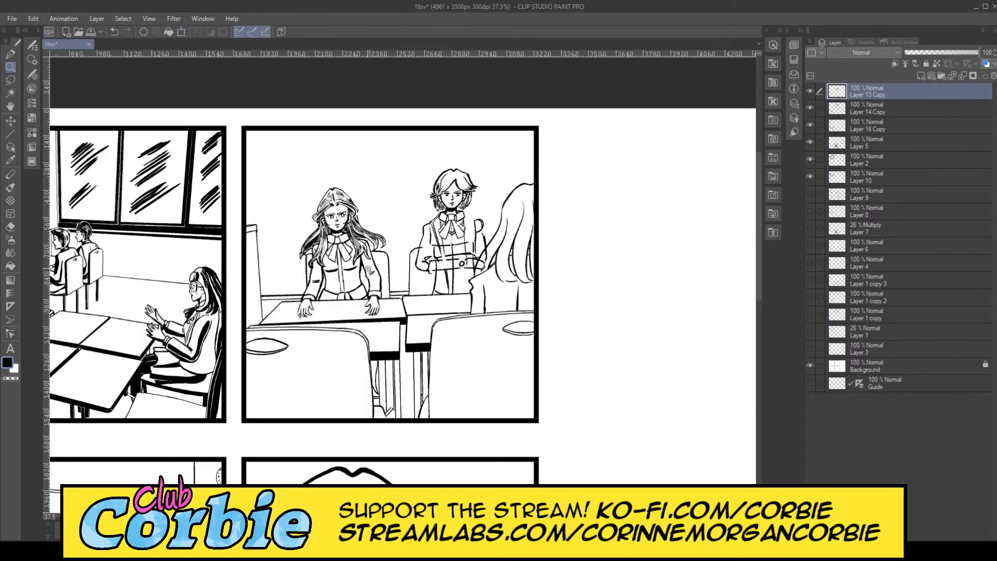
scroll(389, 238, "up", 5)
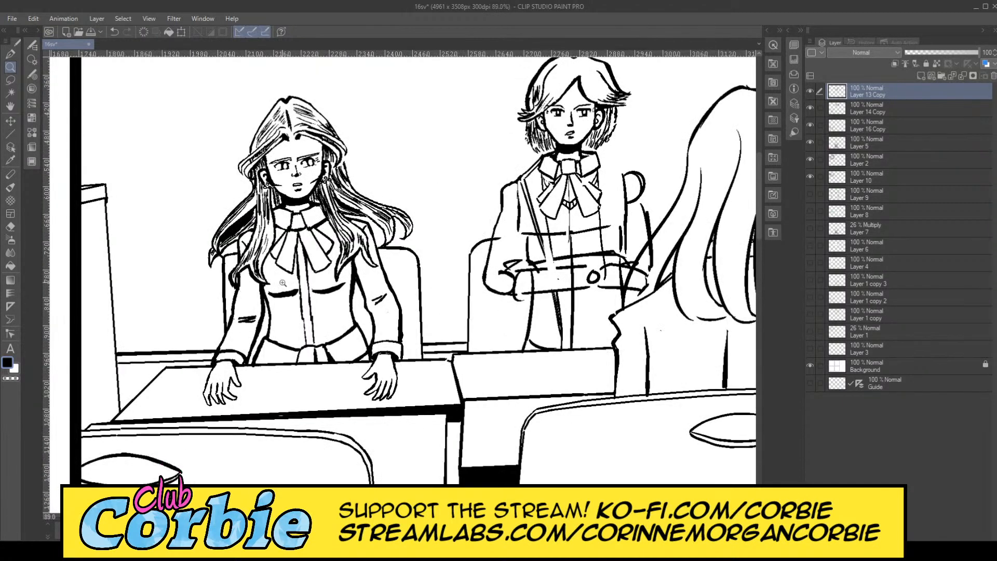
scroll(233, 262, "up", 7)
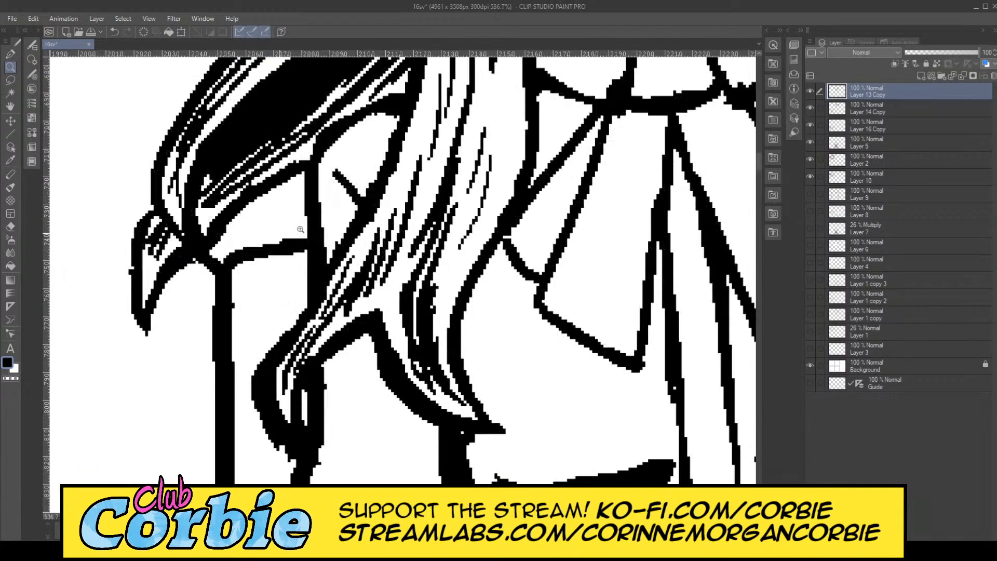
key("p")
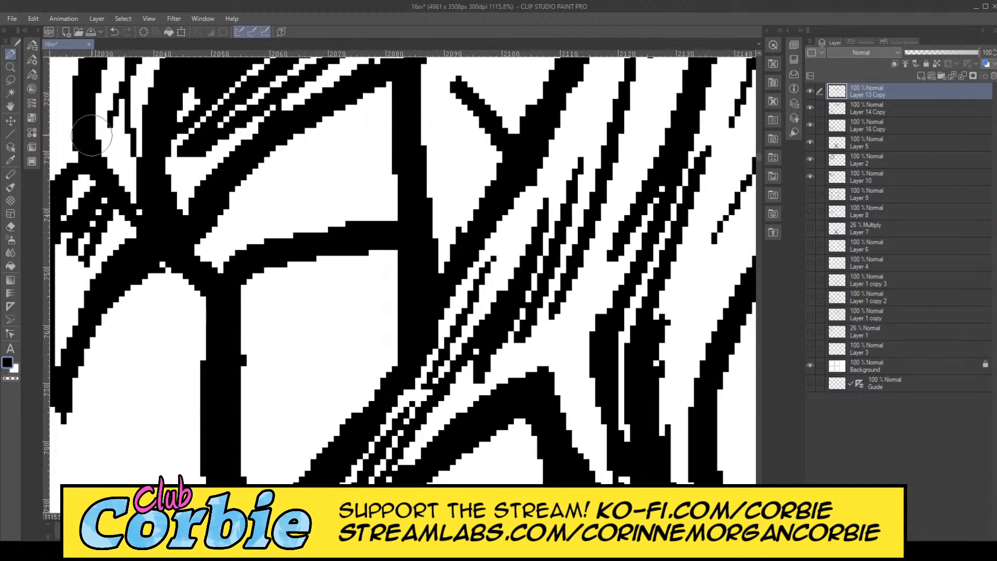
scroll(215, 208, "down", 8)
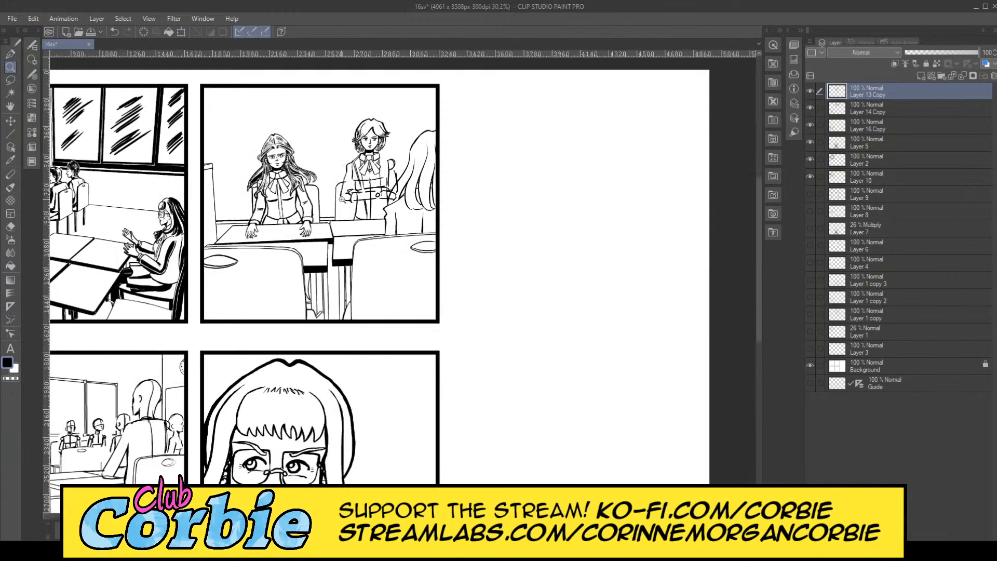
scroll(283, 173, "up", 3)
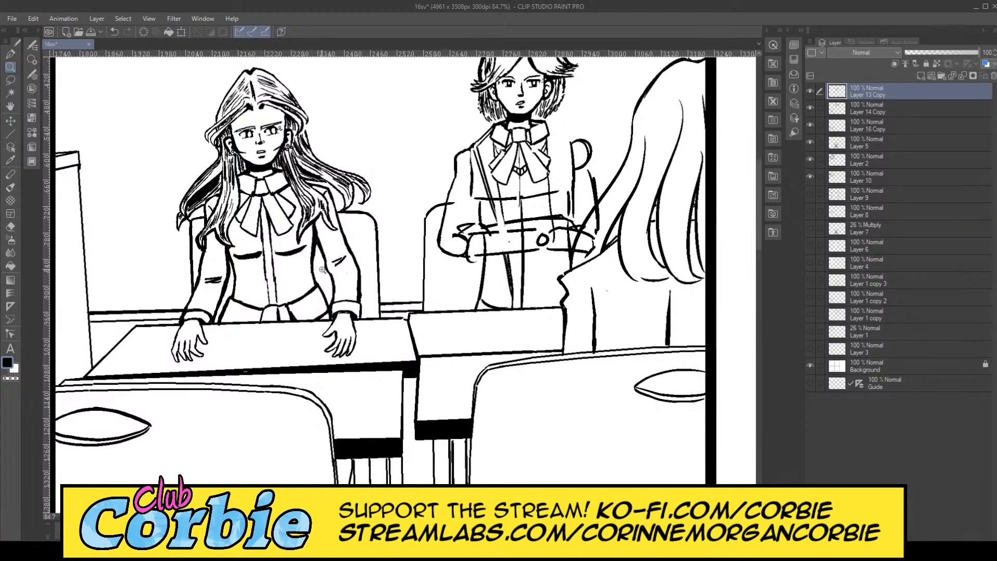
scroll(351, 270, "down", 5)
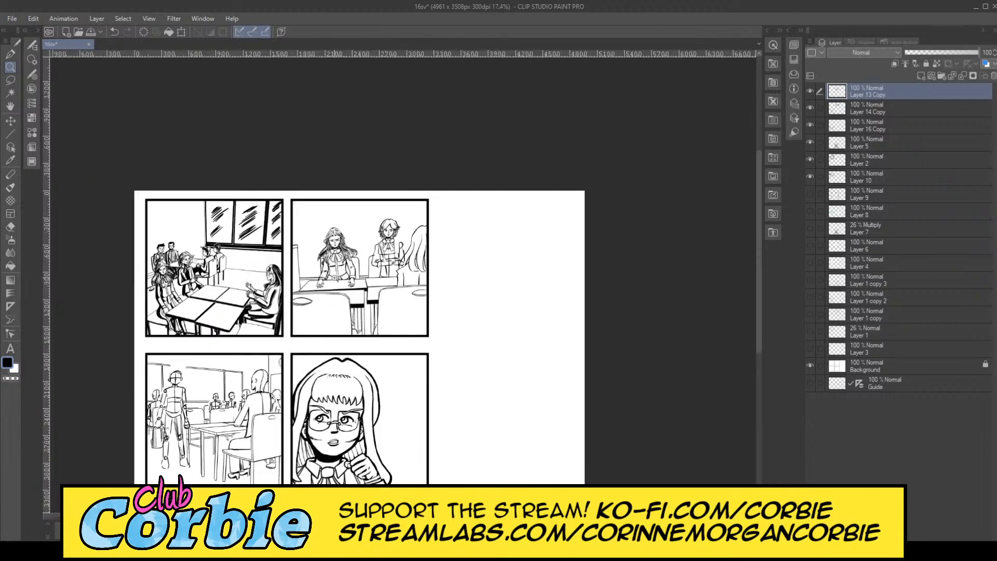
scroll(371, 252, "up", 4)
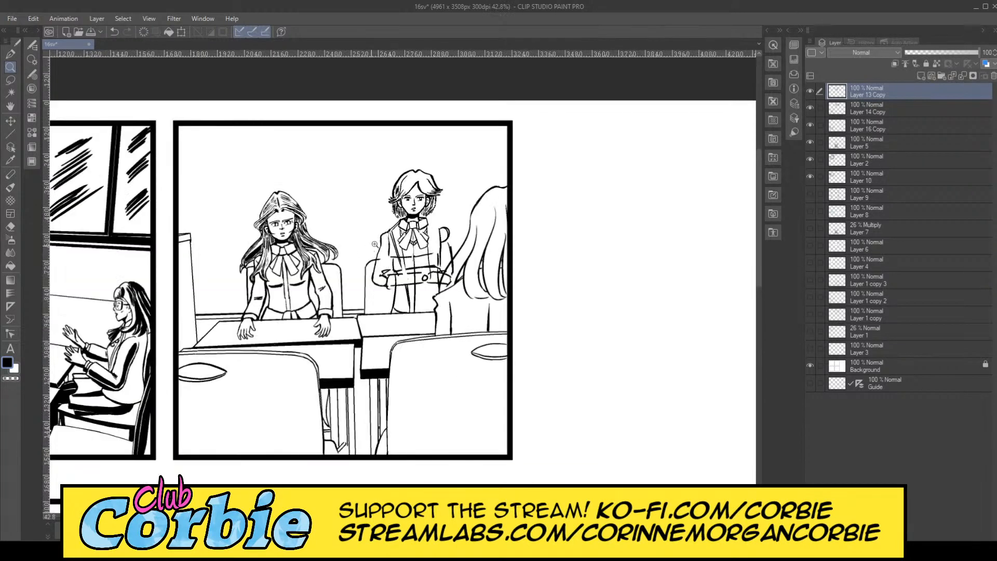
Step: Toggle the visibility of Layer 14 Copy to identify the standing girl's lines, and make it the active layer
scroll(375, 244, "up", 3)
scroll(503, 266, "up", 4)
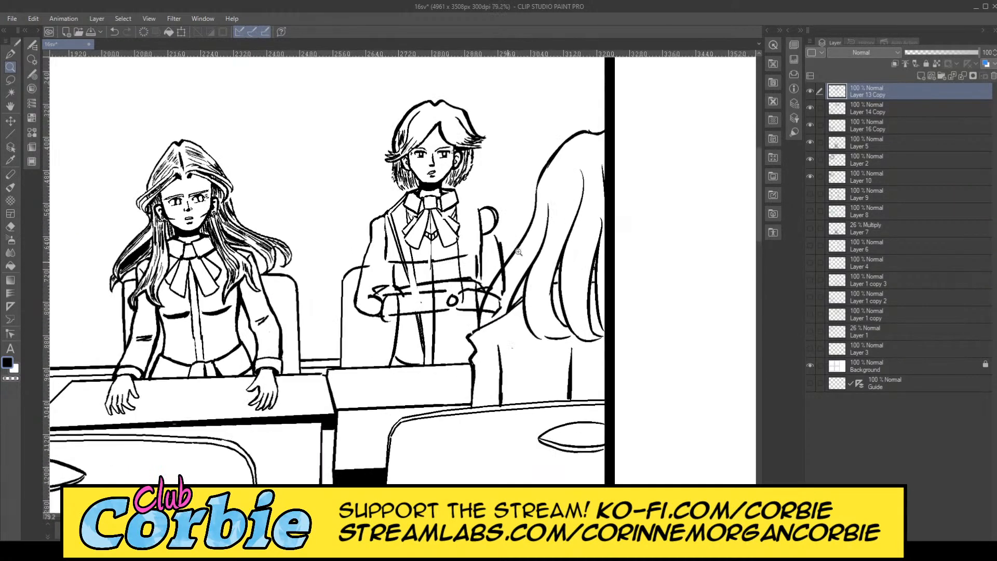
left_click(810, 109)
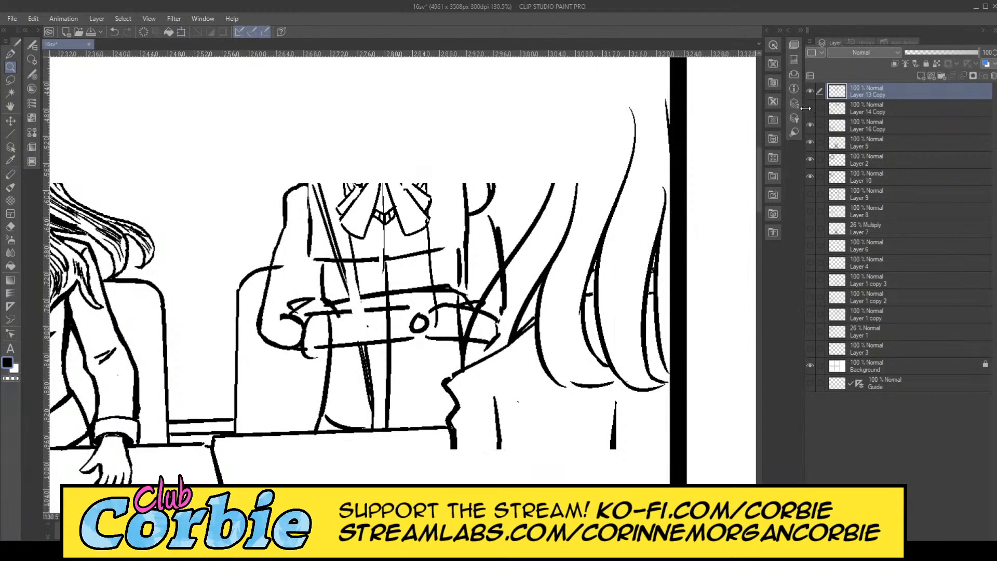
left_click(810, 109)
left_click(833, 108)
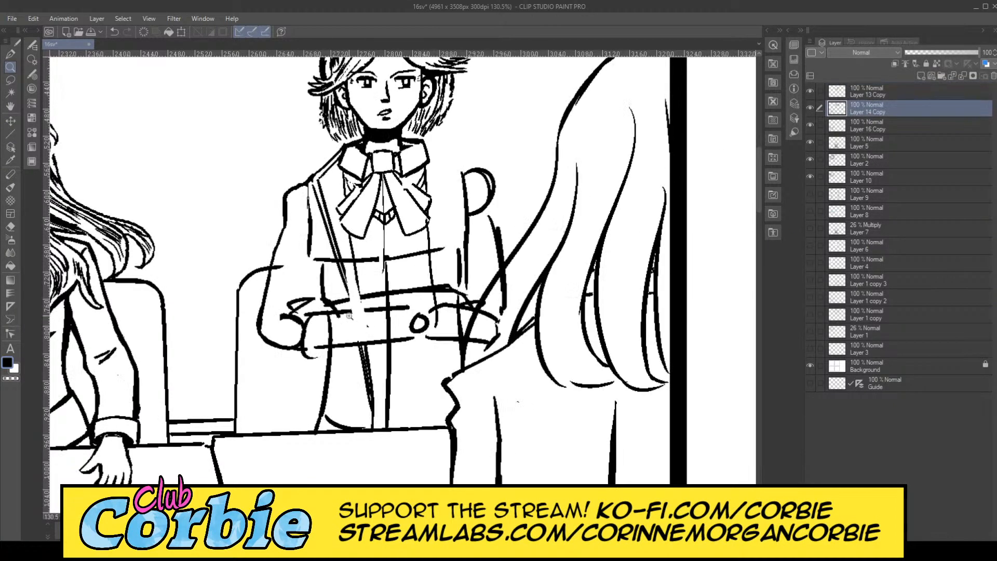
Step: Try erasing the standing girl's sleeve outline around the chair back's edge, and undo that erasure
scroll(349, 316, "up", 4)
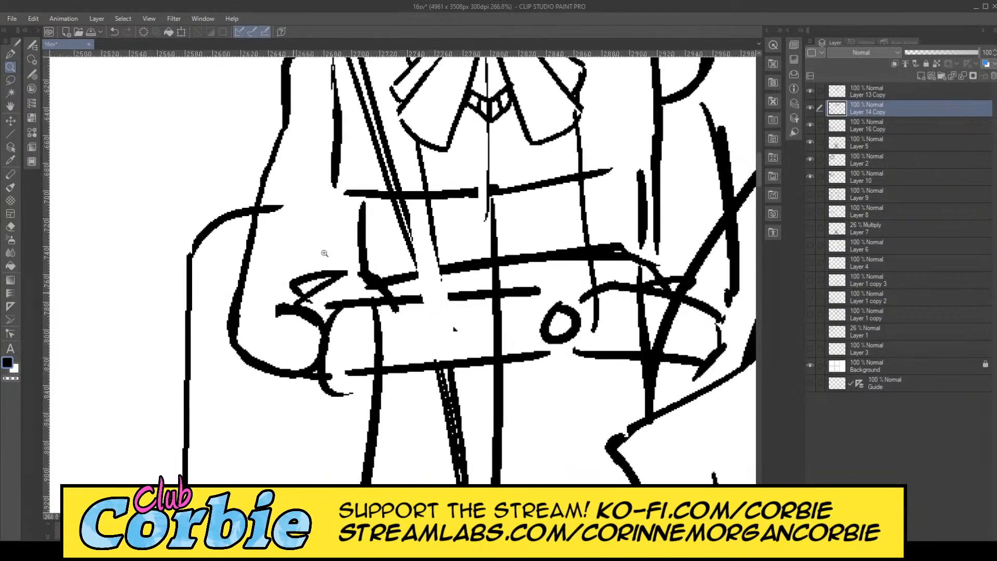
scroll(324, 253, "down", 2)
scroll(278, 260, "up", 3)
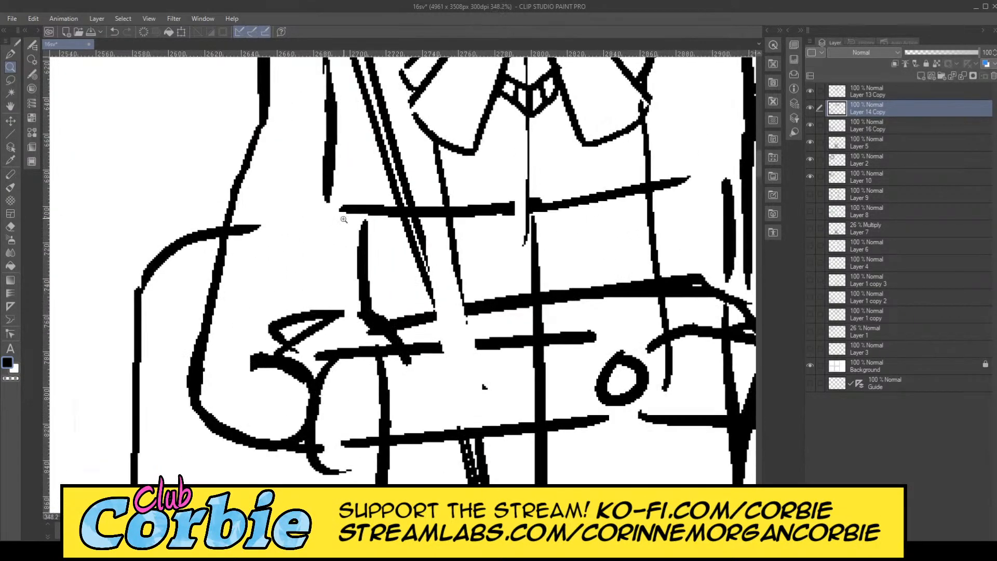
left_click(14, 226)
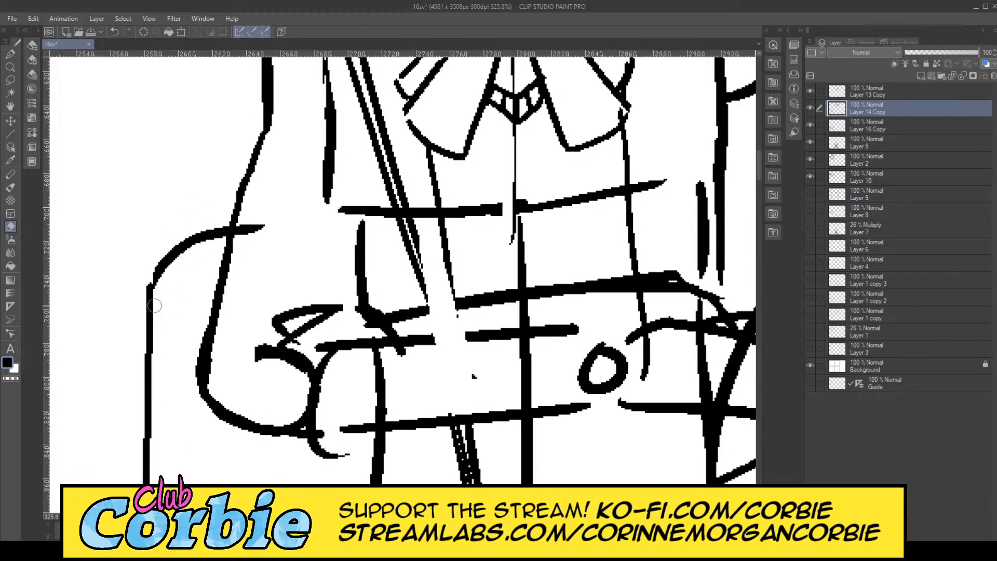
mouse_move(187, 274)
left_mouse_down()
mouse_move(203, 302)
mouse_move(198, 319)
mouse_move(230, 285)
mouse_move(215, 254)
left_mouse_up()
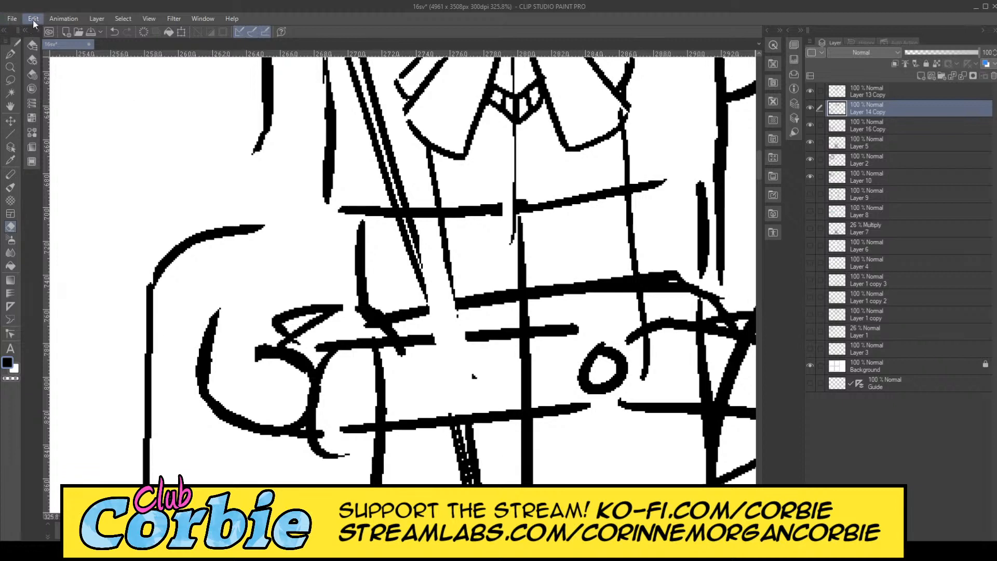
key("ctrl+z")
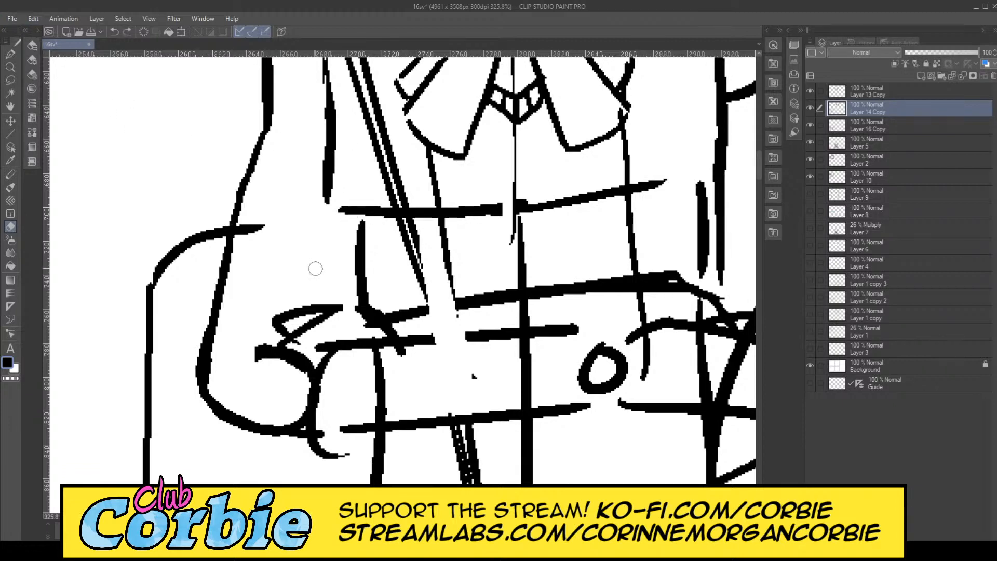
Step: Erase the rough fist and cuff lines at the end of the standing girl's folded forearm, beside her elbow
left_click(10, 67)
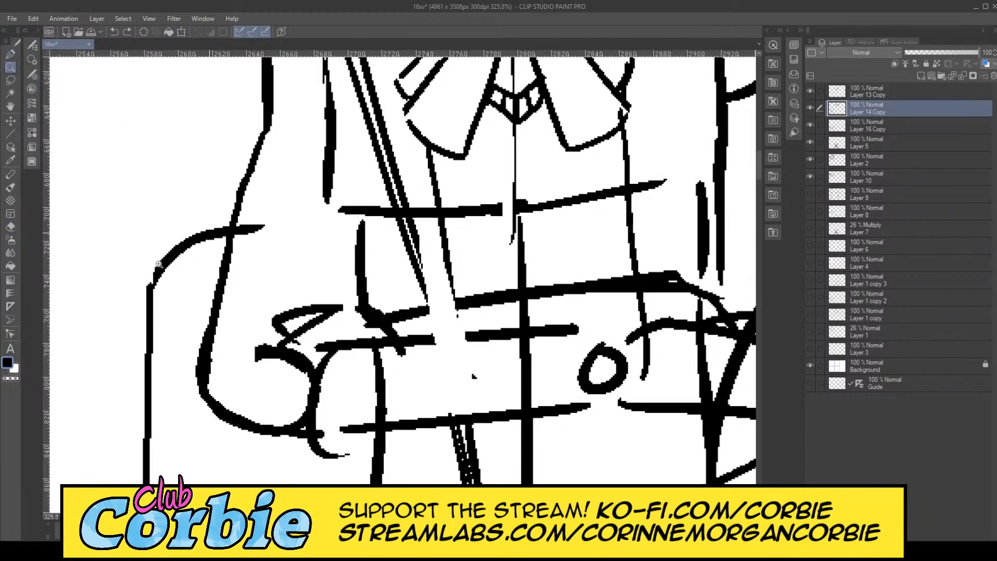
scroll(158, 264, "down", 7)
scroll(292, 199, "up", 5)
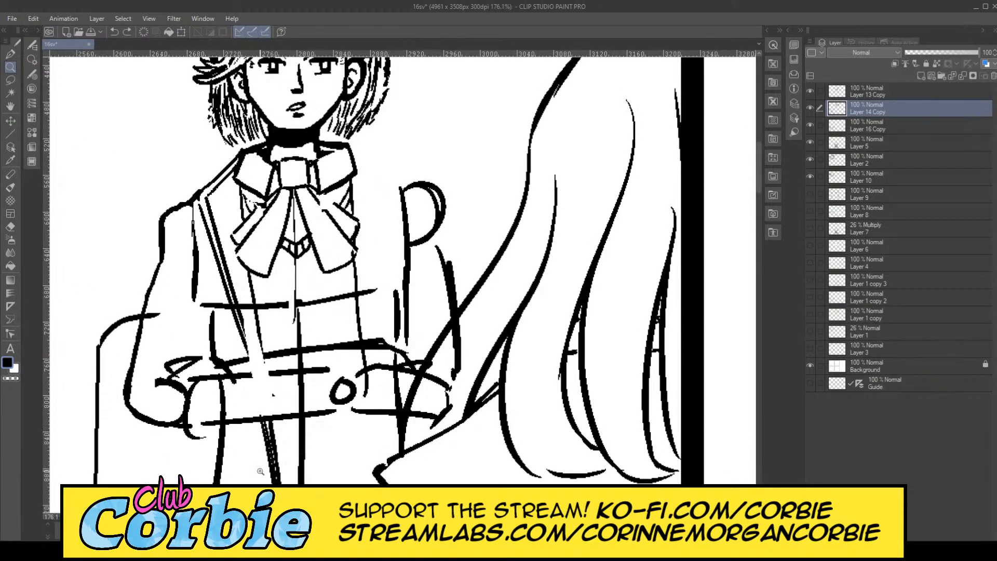
scroll(132, 418, "down", 2)
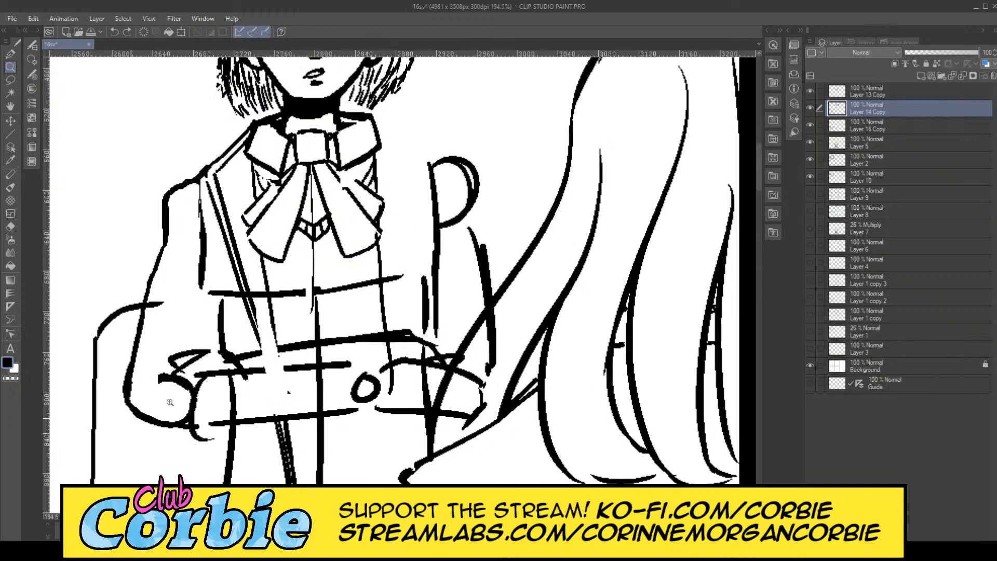
scroll(275, 363, "up", 5)
scroll(357, 358, "down", 2)
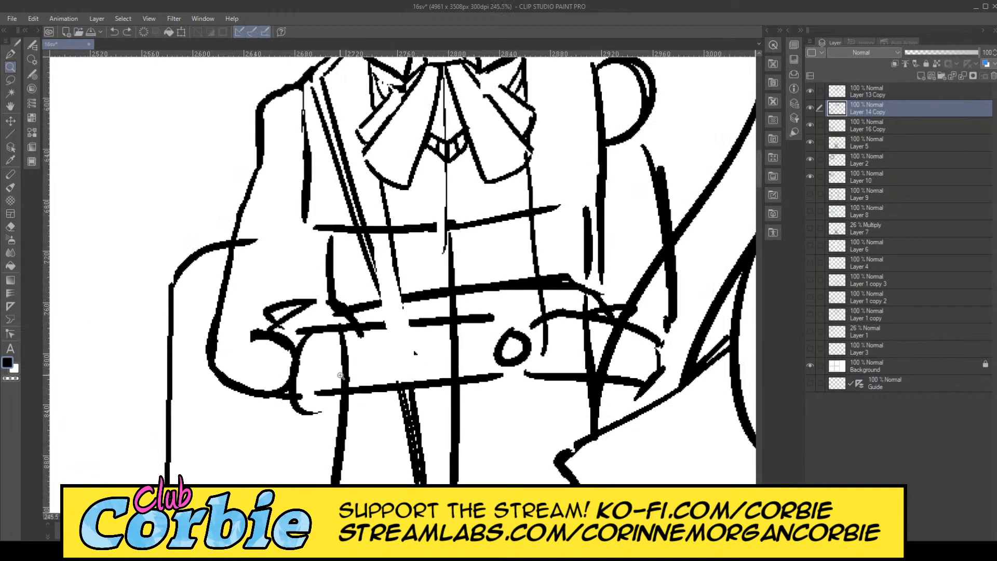
scroll(338, 370, "up", 2)
scroll(315, 383, "up", 2)
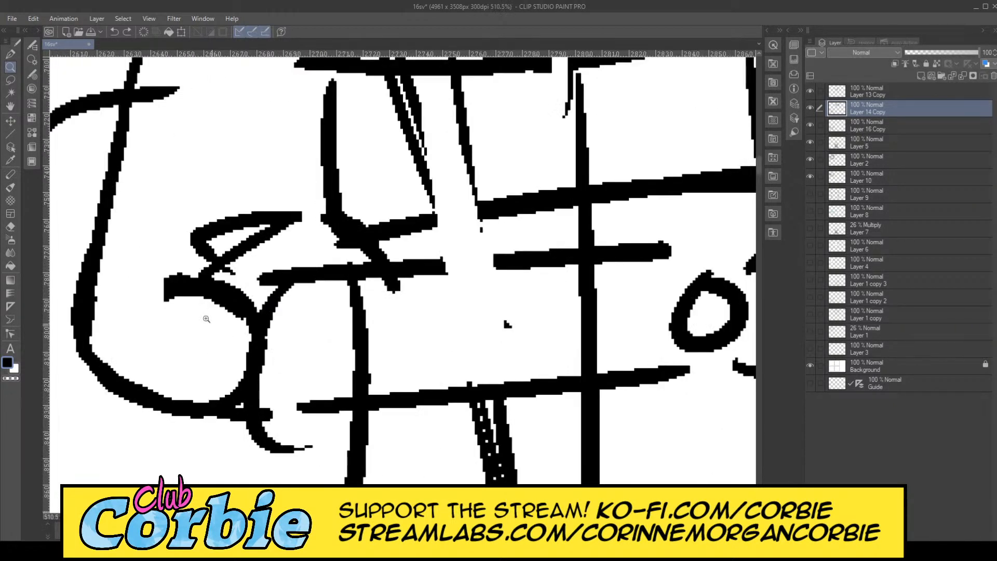
left_click(9, 227)
mouse_move(262, 309)
left_mouse_down()
mouse_move(250, 280)
mouse_move(209, 303)
mouse_move(237, 272)
mouse_move(193, 296)
mouse_move(239, 267)
mouse_move(256, 280)
mouse_move(219, 333)
mouse_move(221, 350)
mouse_move(284, 294)
mouse_move(313, 297)
mouse_move(297, 332)
mouse_move(222, 400)
mouse_move(283, 389)
mouse_move(253, 413)
mouse_move(162, 431)
mouse_move(217, 362)
mouse_move(224, 374)
mouse_move(193, 411)
mouse_move(171, 394)
mouse_move(233, 303)
mouse_move(294, 258)
mouse_move(325, 265)
mouse_move(353, 288)
mouse_move(307, 263)
mouse_move(326, 244)
mouse_move(356, 258)
mouse_move(381, 293)
mouse_move(358, 384)
mouse_move(306, 424)
mouse_move(254, 429)
mouse_move(263, 442)
mouse_move(283, 456)
mouse_move(361, 319)
mouse_move(363, 338)
mouse_move(321, 238)
mouse_move(361, 282)
mouse_move(276, 278)
left_mouse_up()
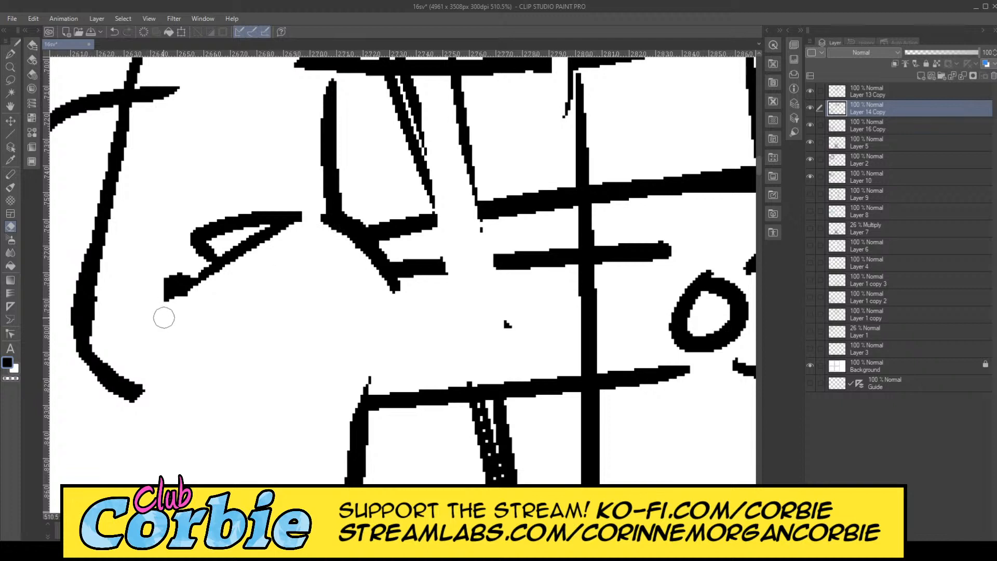
Step: Ink a new hand with four curled fingers, its lower wrist line and the outer edge running up to the thumb
left_click(11, 54)
left_click_drag(306, 389, 393, 316)
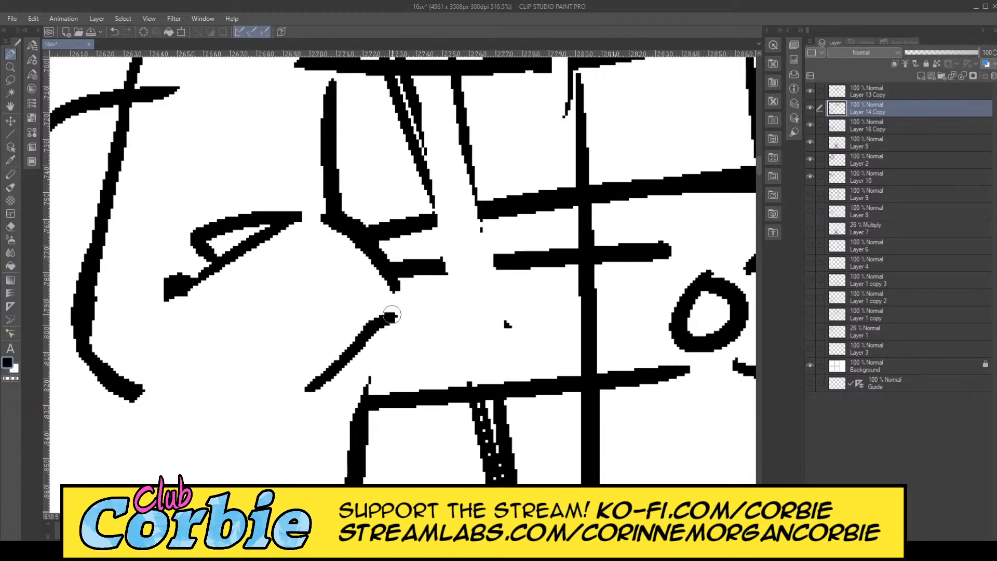
mouse_move(278, 374)
left_mouse_down()
mouse_move(246, 416)
mouse_move(262, 455)
mouse_move(336, 446)
left_mouse_up()
mouse_move(286, 425)
left_mouse_down()
mouse_move(312, 387)
mouse_move(290, 420)
mouse_move(315, 412)
mouse_move(306, 404)
mouse_move(353, 407)
mouse_move(330, 448)
mouse_move(244, 403)
left_mouse_up()
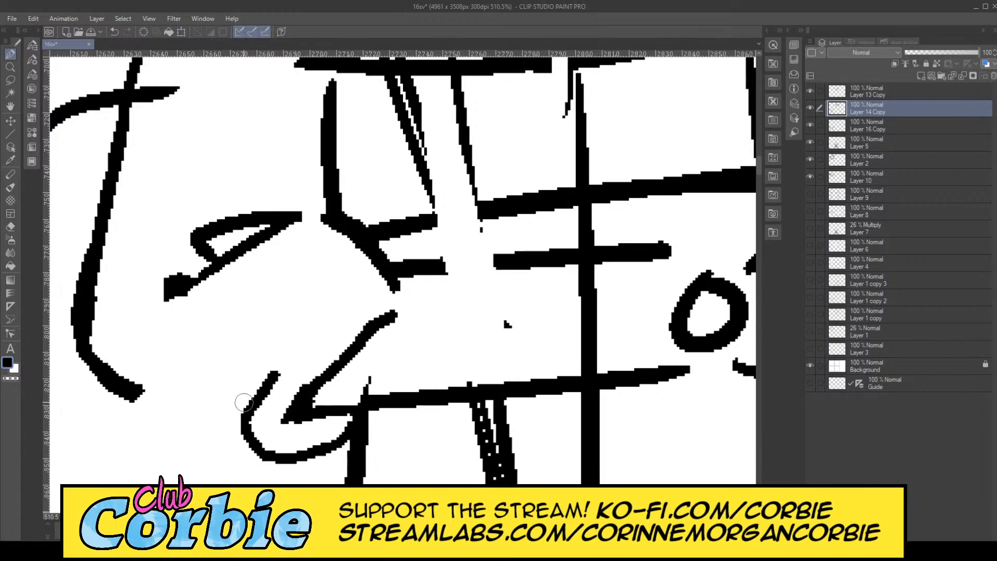
mouse_move(233, 359)
left_mouse_down()
mouse_move(212, 402)
mouse_move(243, 440)
mouse_move(210, 400)
mouse_move(234, 360)
mouse_move(268, 375)
mouse_move(247, 399)
mouse_move(254, 393)
left_mouse_up()
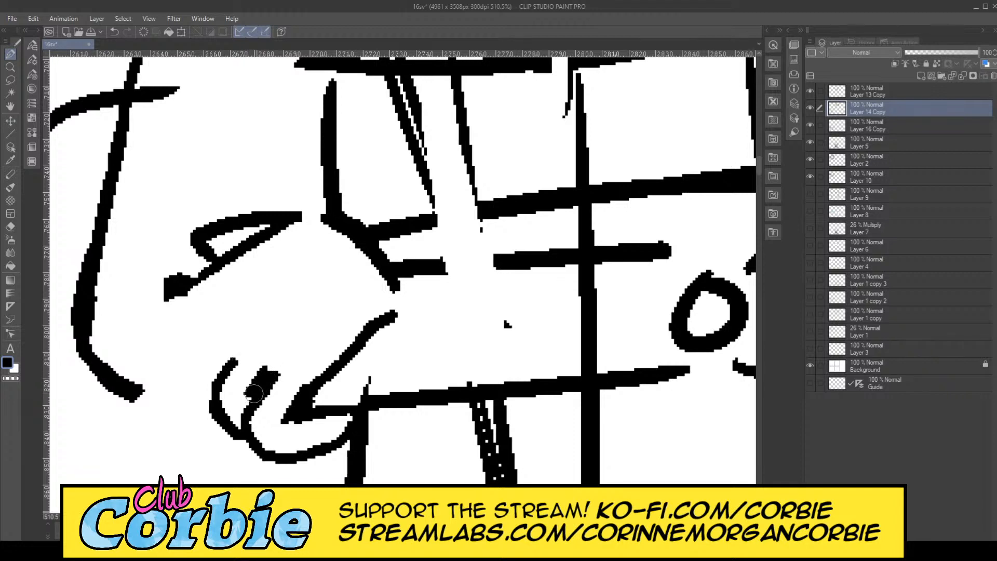
mouse_move(215, 338)
left_mouse_down()
mouse_move(179, 370)
mouse_move(191, 403)
mouse_move(188, 393)
mouse_move(211, 413)
mouse_move(218, 378)
left_mouse_up()
mouse_move(190, 311)
left_mouse_down()
mouse_move(160, 345)
mouse_move(179, 375)
left_mouse_up()
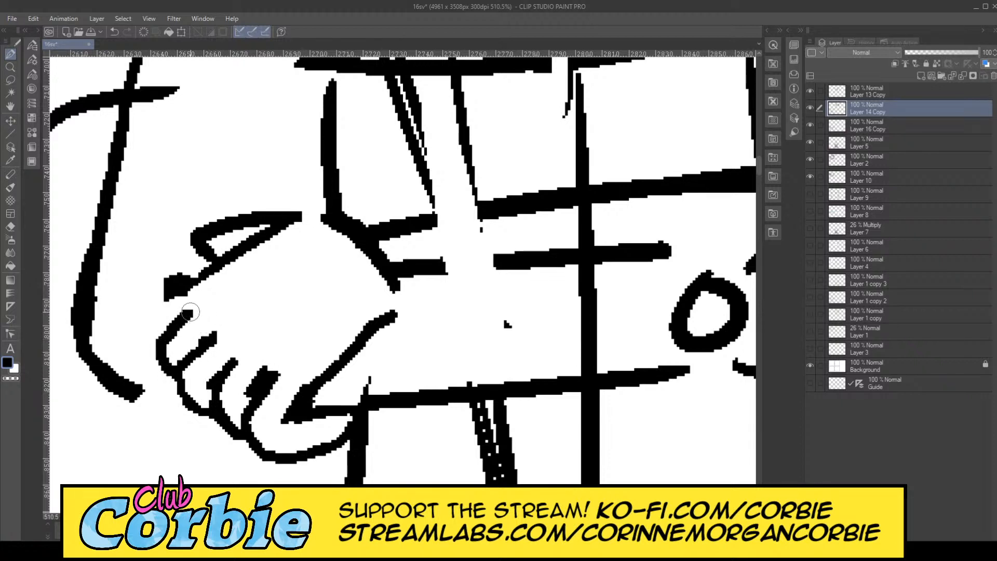
left_click_drag(189, 313, 270, 230)
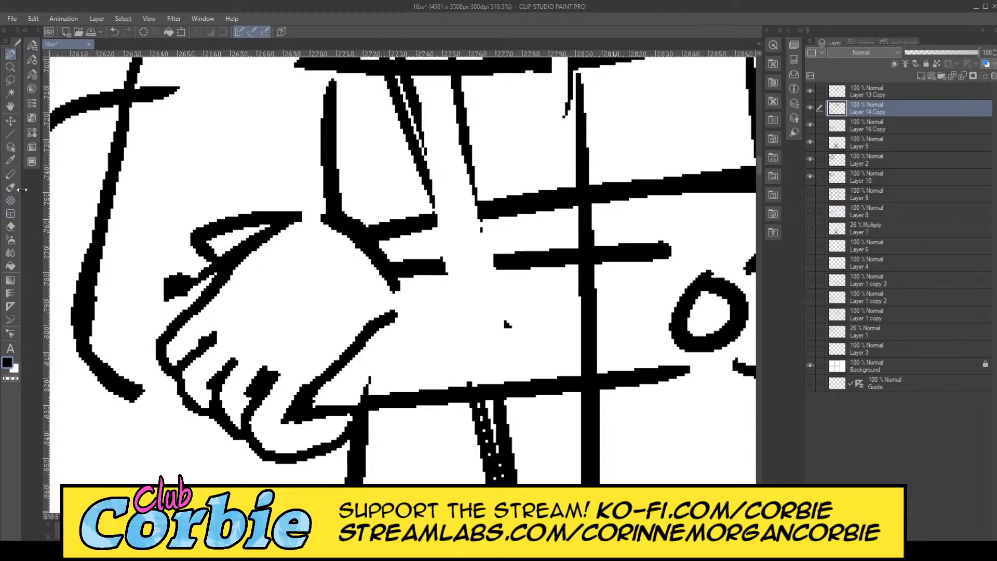
Step: Erase the stray mark beside the new hand's thumb and extend the thumb line to join the sleeve cuff
left_click(10, 227)
mouse_move(160, 277)
left_mouse_down()
mouse_move(185, 285)
mouse_move(202, 273)
mouse_move(195, 259)
left_mouse_up()
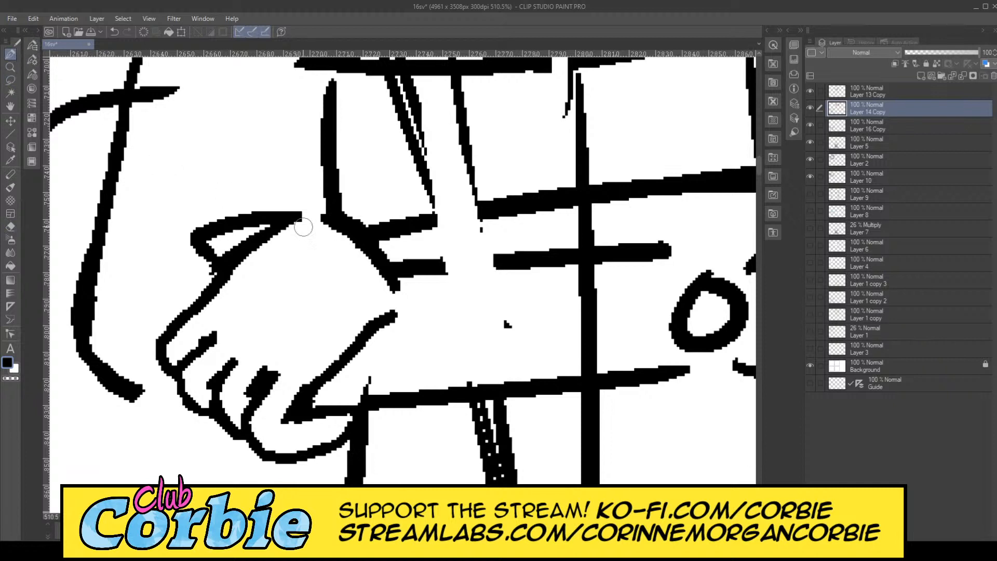
left_click_drag(294, 229, 336, 216)
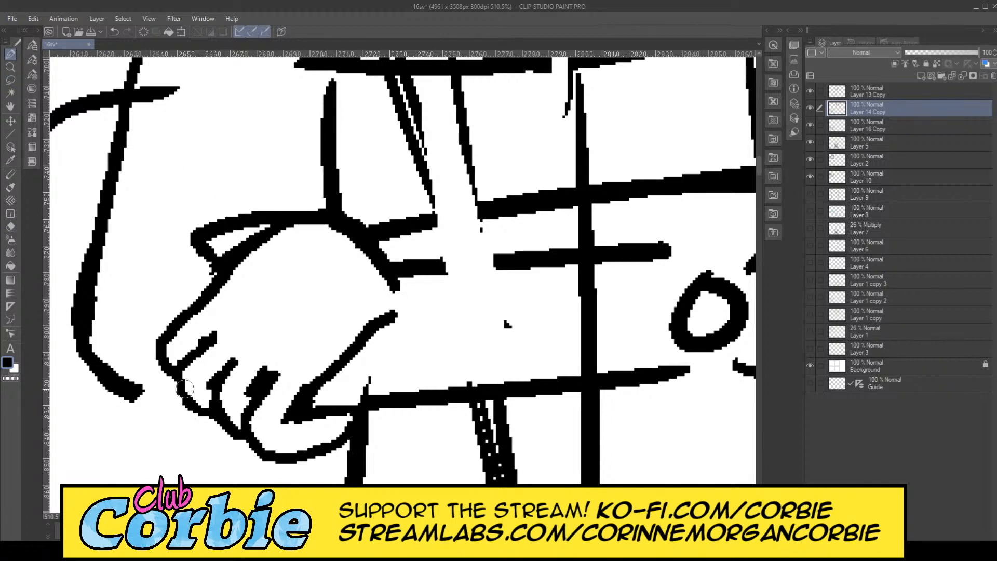
Step: Extend the standing girl's elbow outline to meet the fingers of the new hand, undoing the first stroke and redrawing it
mouse_move(139, 397)
left_mouse_down()
mouse_move(188, 406)
mouse_move(132, 399)
left_mouse_up()
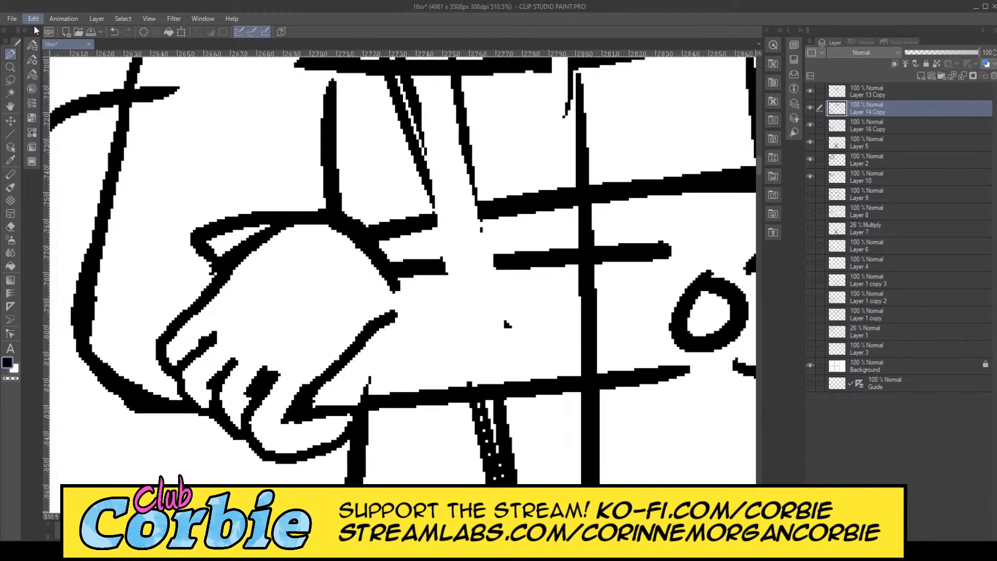
key("ctrl+z")
mouse_move(134, 391)
left_mouse_down()
mouse_move(189, 413)
mouse_move(125, 392)
mouse_move(196, 415)
mouse_move(146, 393)
mouse_move(181, 404)
left_mouse_up()
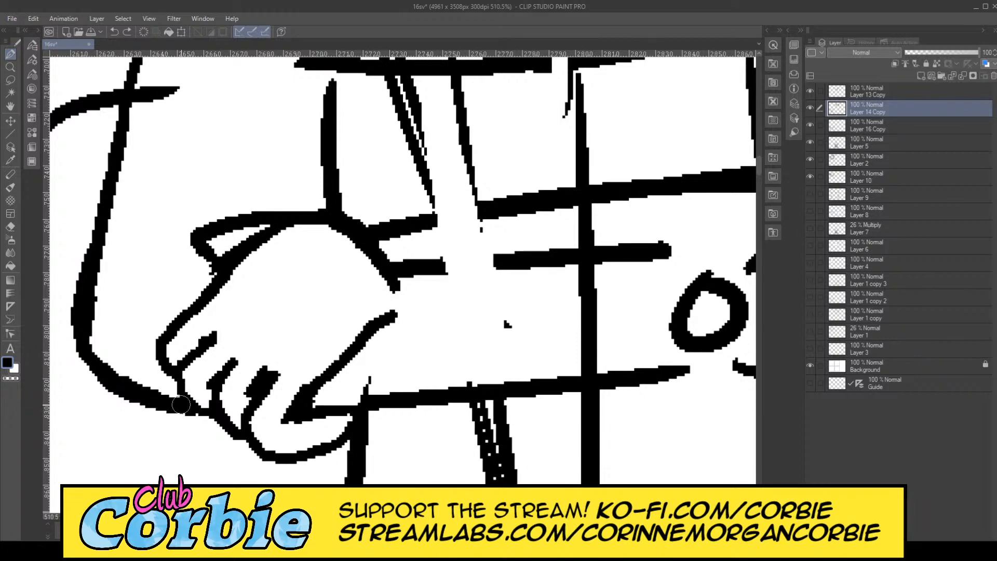
Step: Erase the two short sleeve lines beside the back of the hand and trim the lapel line's tip above them
left_click(10, 66)
scroll(180, 290, "down", 8)
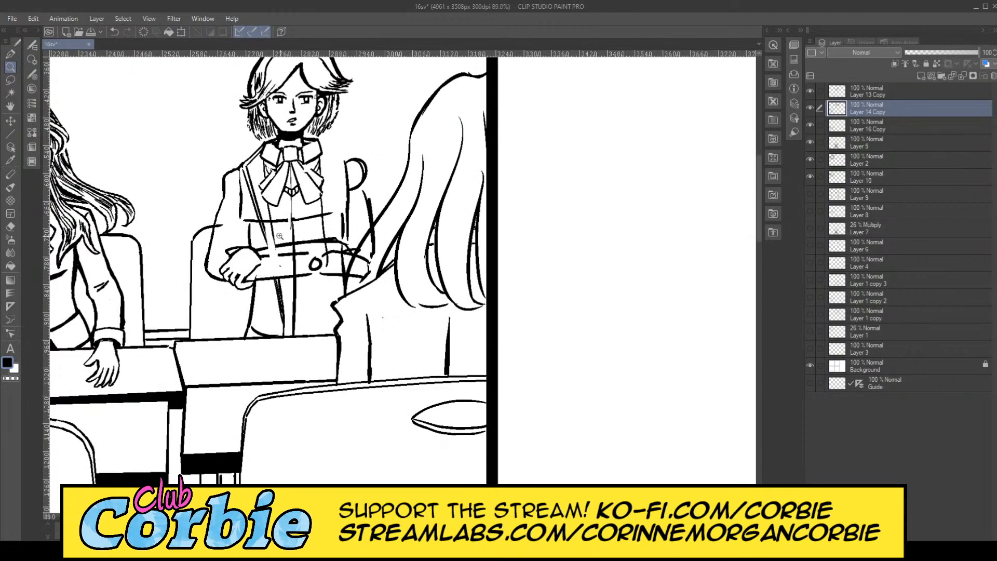
scroll(279, 236, "up", 3)
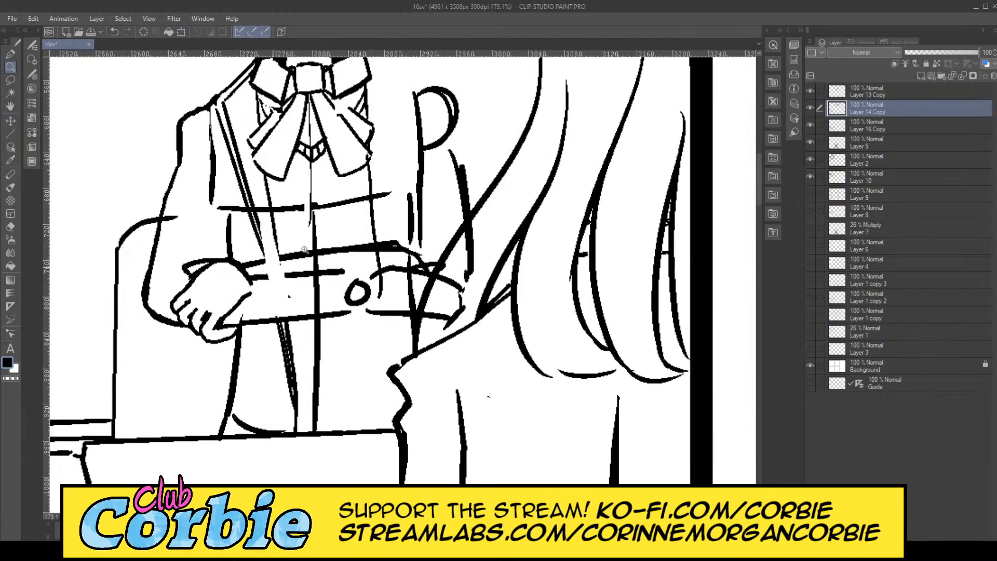
scroll(304, 250, "up", 5)
left_click(10, 226)
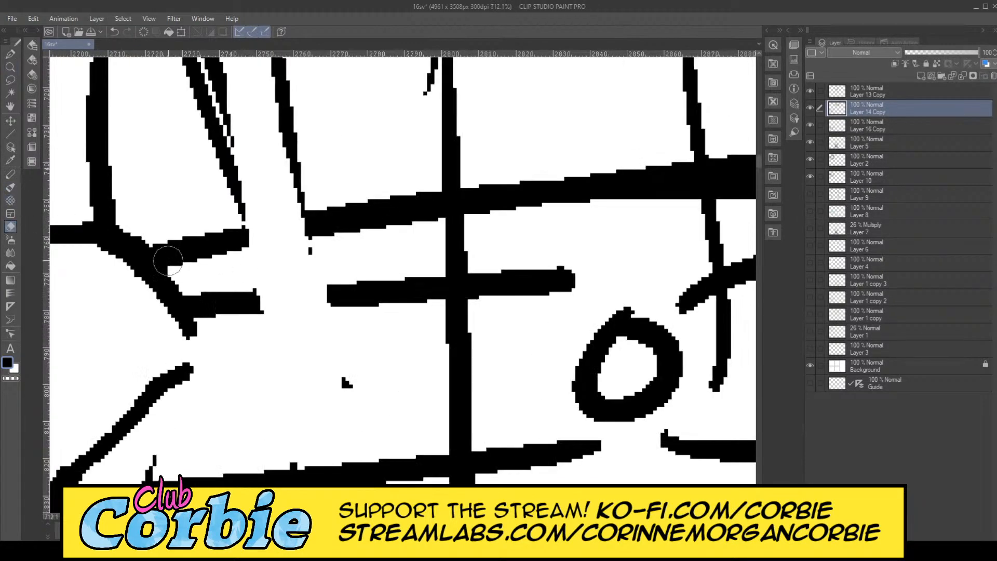
mouse_move(169, 261)
left_mouse_down()
mouse_move(212, 309)
mouse_move(219, 329)
mouse_move(164, 261)
mouse_move(219, 339)
mouse_move(129, 220)
mouse_move(222, 378)
mouse_move(182, 274)
mouse_move(231, 348)
mouse_move(181, 223)
mouse_move(259, 331)
mouse_move(230, 240)
mouse_move(239, 212)
mouse_move(247, 281)
left_mouse_up()
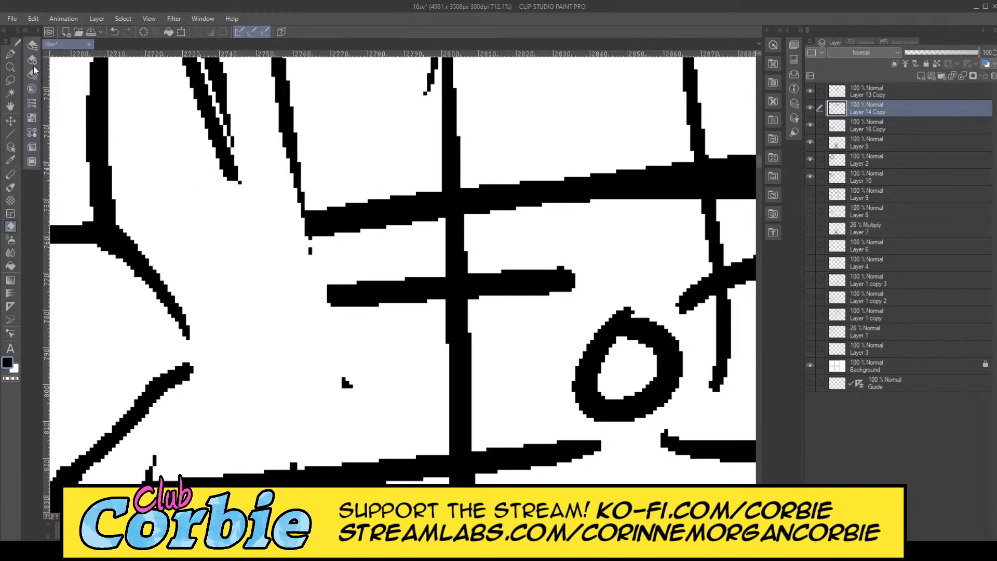
Step: Ink a curved sleeve cuff around the wrist and join its ends to the outline of the hand
left_click(10, 54)
mouse_move(167, 230)
left_mouse_down()
mouse_move(195, 246)
mouse_move(226, 358)
left_mouse_up()
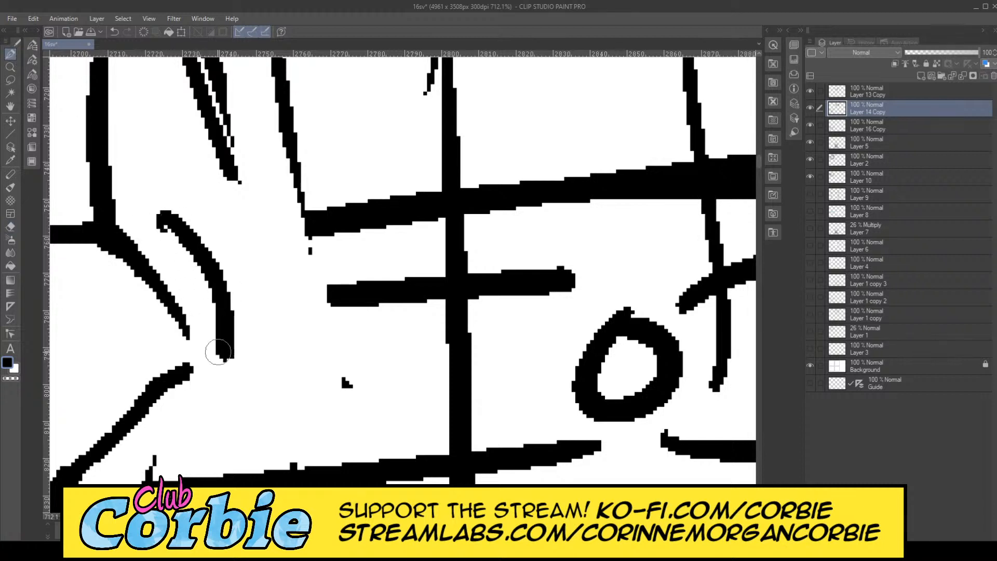
mouse_move(166, 314)
left_mouse_down()
mouse_move(190, 333)
mouse_move(200, 366)
mouse_move(181, 389)
mouse_move(227, 357)
mouse_move(169, 221)
mouse_move(148, 210)
mouse_move(107, 239)
left_mouse_up()
Step: Erase the blob on the thickest finger crease to slim it into a clean line
left_click(10, 66)
left_click(192, 214, "alt")
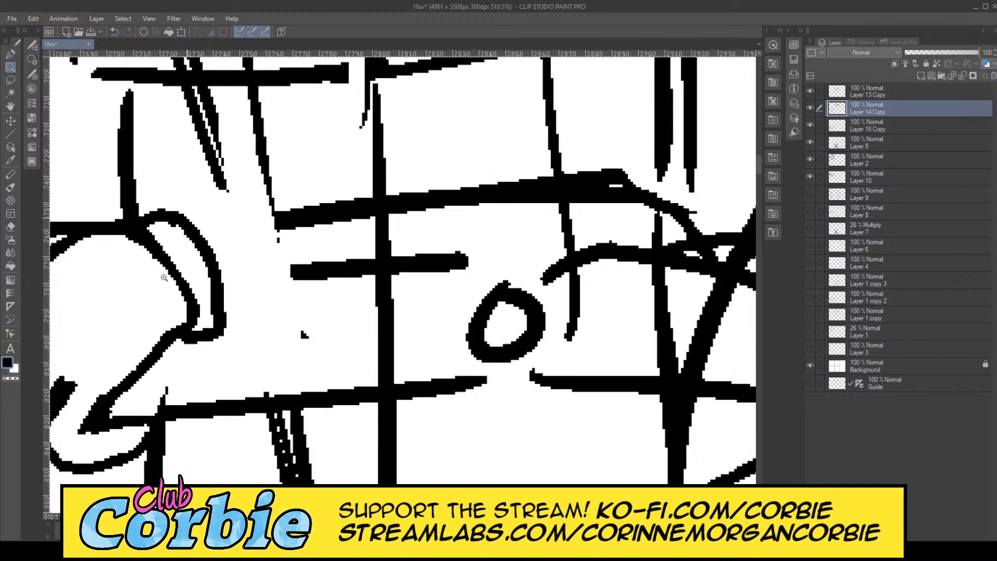
left_click(213, 257, "alt")
left_click(203, 216)
left_click(195, 237)
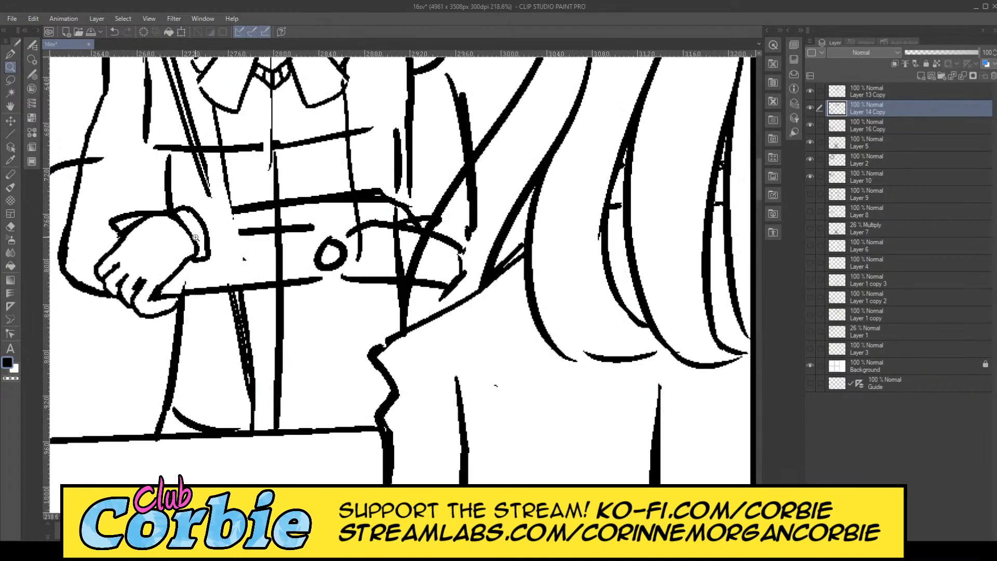
left_click_drag(113, 281, 154, 262)
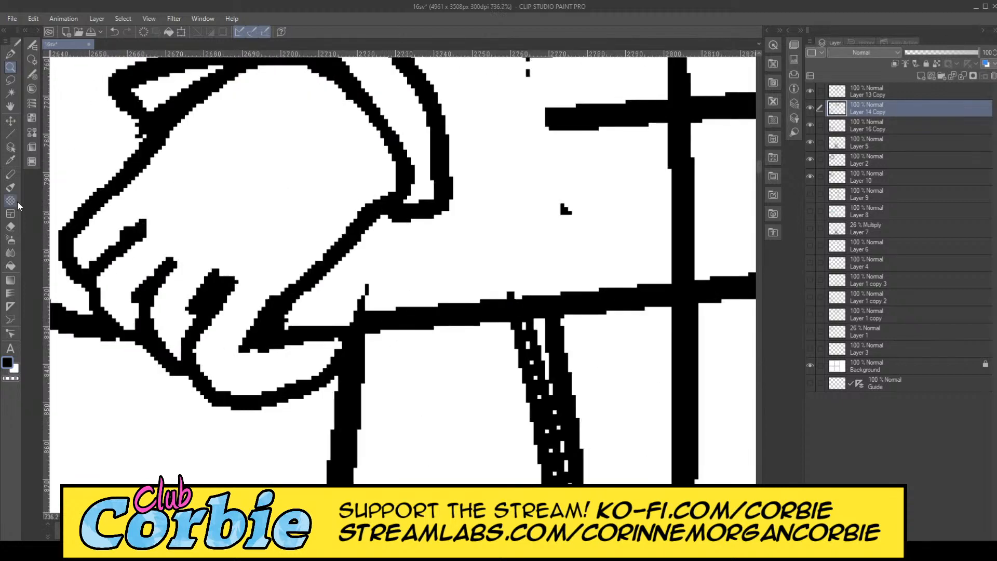
left_click(10, 227)
left_click_drag(193, 308, 209, 266)
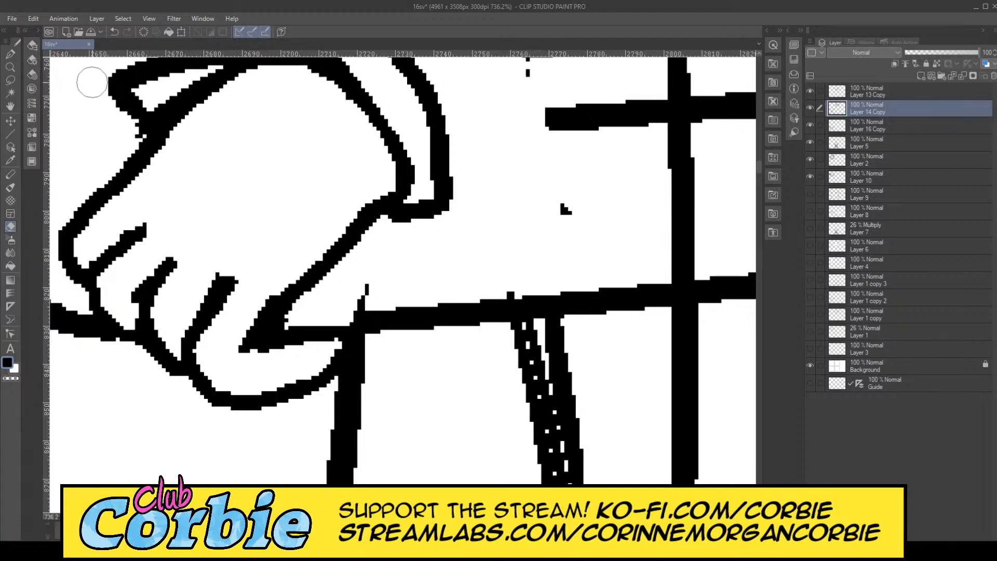
Step: Thin the forearm's upper edge and erase the jacket lines and stray marks crossing inside the sleeve
scroll(233, 262, "down", 8)
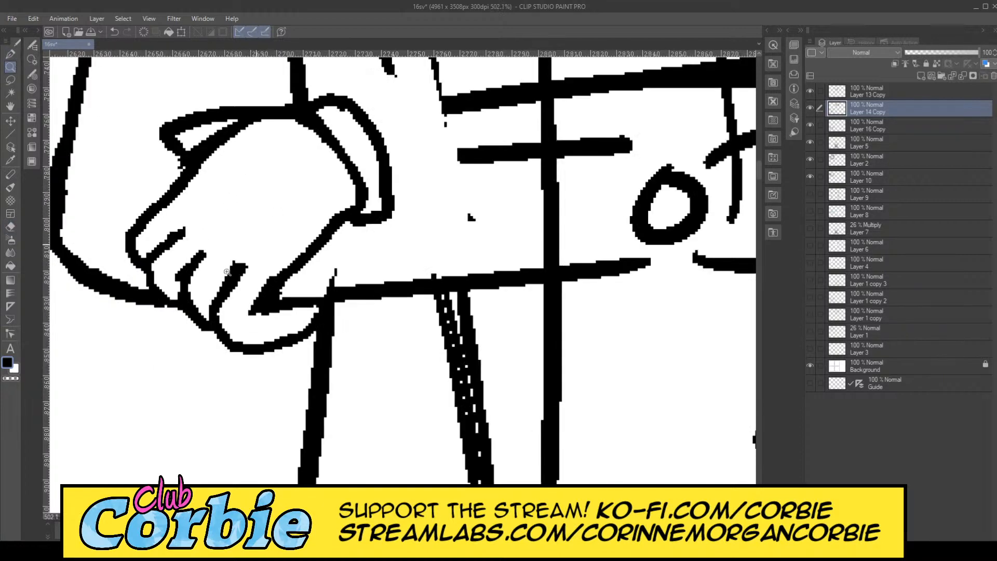
scroll(352, 215, "up", 3)
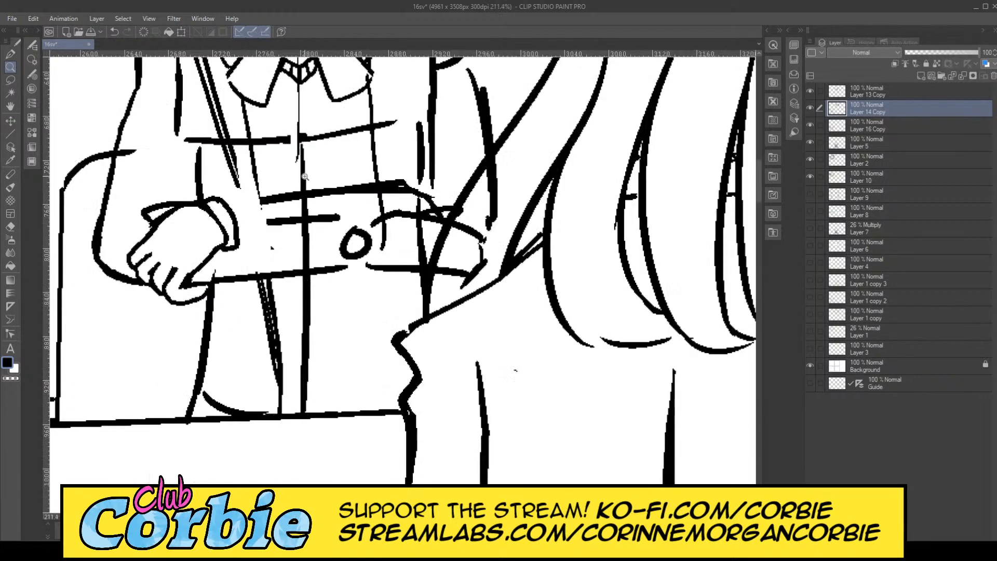
scroll(341, 170, "up", 3)
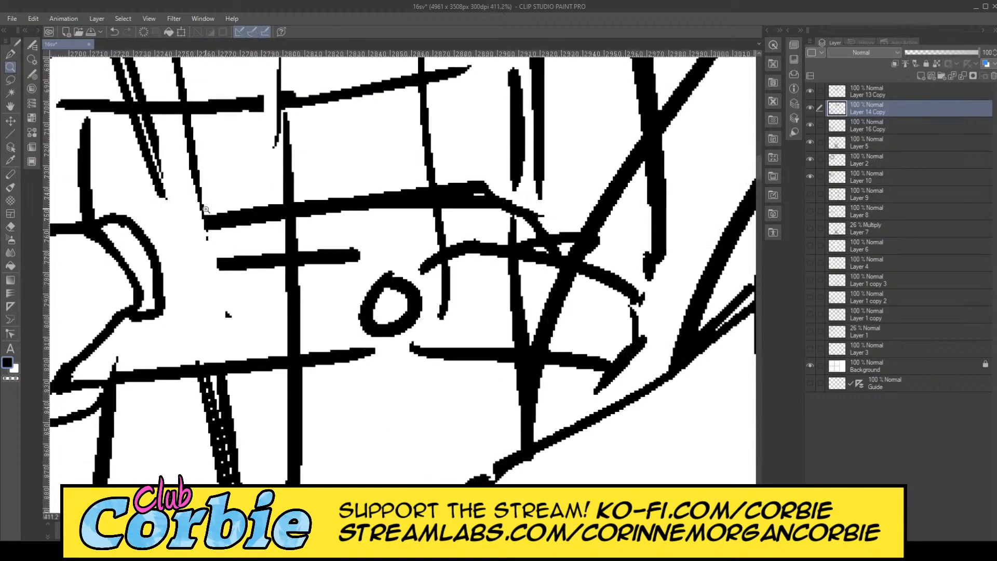
left_click(10, 226)
mouse_move(197, 244)
left_mouse_down()
mouse_move(274, 228)
mouse_move(174, 239)
mouse_move(345, 232)
mouse_move(201, 252)
mouse_move(366, 233)
mouse_move(215, 228)
mouse_move(356, 219)
mouse_move(185, 234)
mouse_move(439, 211)
mouse_move(479, 218)
mouse_move(403, 245)
left_mouse_up()
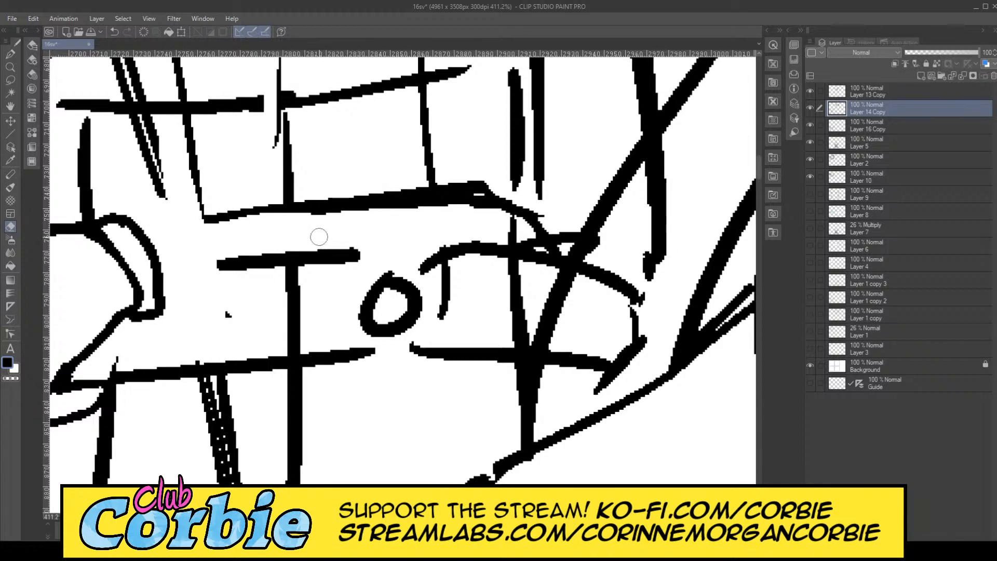
mouse_move(319, 237)
left_mouse_down()
mouse_move(250, 261)
mouse_move(303, 258)
mouse_move(240, 249)
mouse_move(351, 252)
mouse_move(255, 267)
mouse_move(329, 264)
mouse_move(243, 270)
mouse_move(379, 255)
mouse_move(248, 291)
mouse_move(311, 280)
mouse_move(319, 289)
mouse_move(283, 306)
mouse_move(182, 312)
left_mouse_up()
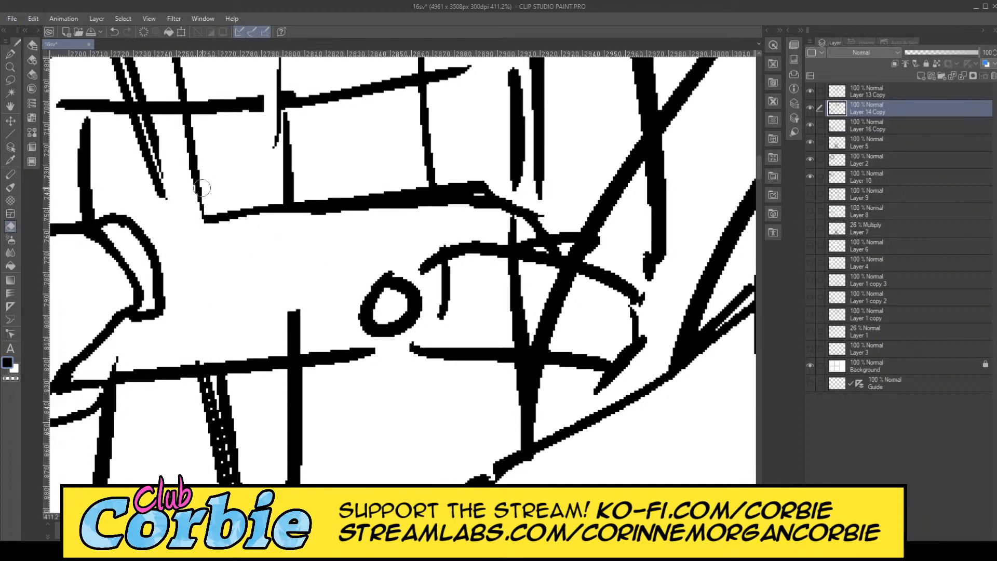
Step: Ink the forearm's upper edge from the cuff across the torso with overlapping strokes, thickening it toward the far elbow
left_click(9, 53)
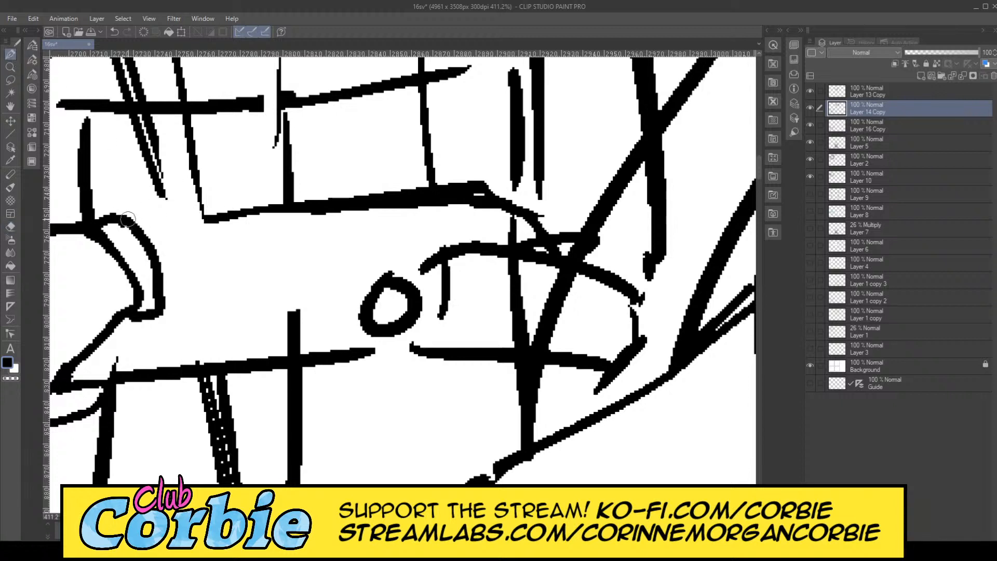
left_click_drag(128, 220, 272, 204)
left_click_drag(124, 216, 341, 196)
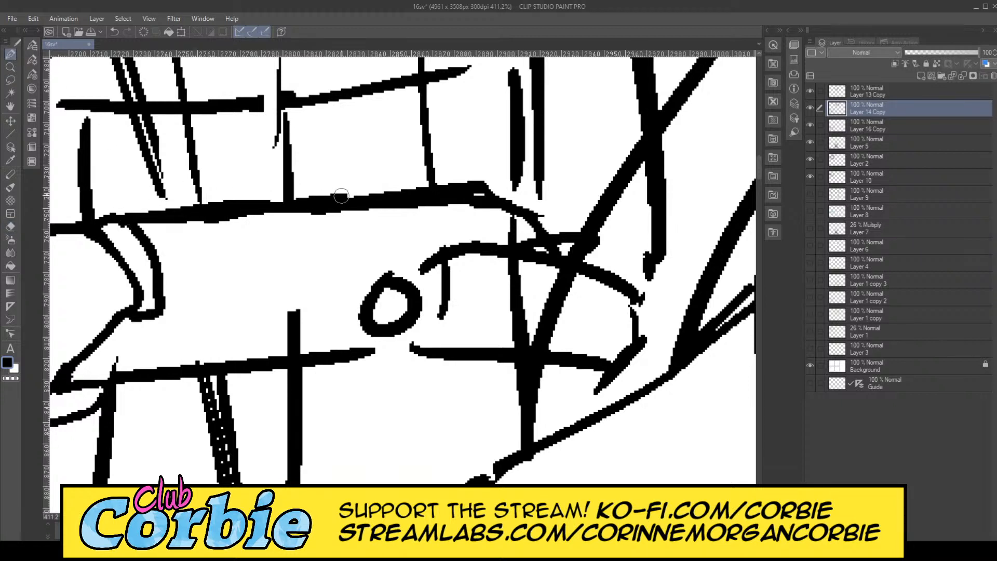
left_click_drag(228, 211, 385, 195)
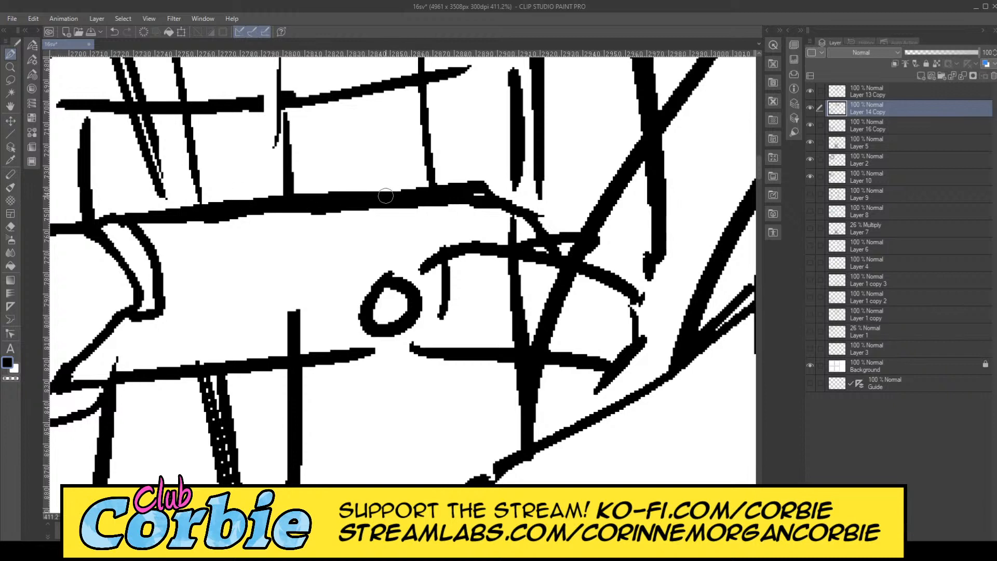
left_click_drag(302, 198, 437, 187)
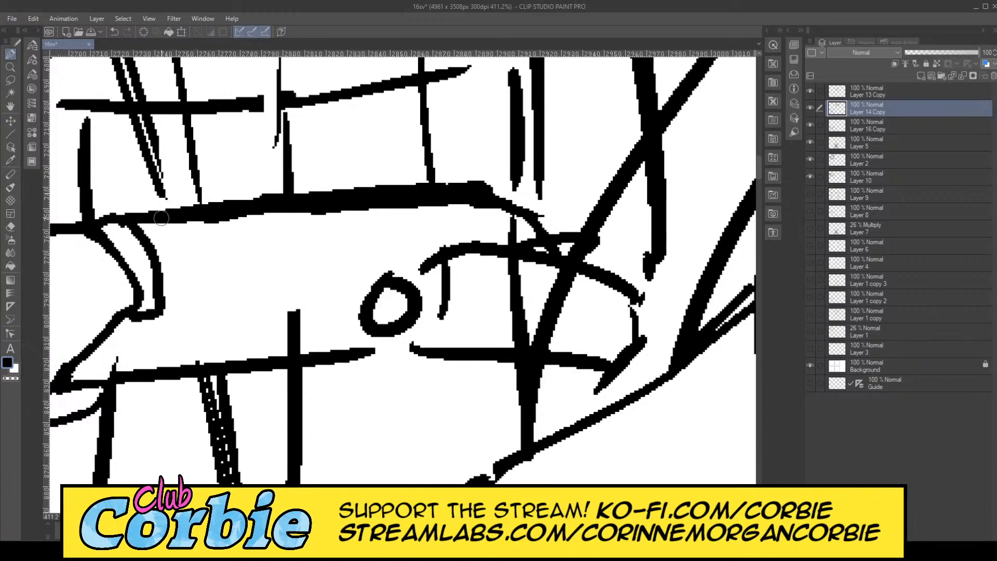
Step: Thicken the cuff's outer edge down to the forearm's lower line with a solid shadow, and erase the excess ink inside the cuff
mouse_move(134, 218)
left_mouse_down()
mouse_move(162, 343)
mouse_move(142, 328)
mouse_move(145, 318)
mouse_move(161, 330)
mouse_move(162, 359)
mouse_move(136, 335)
left_mouse_up()
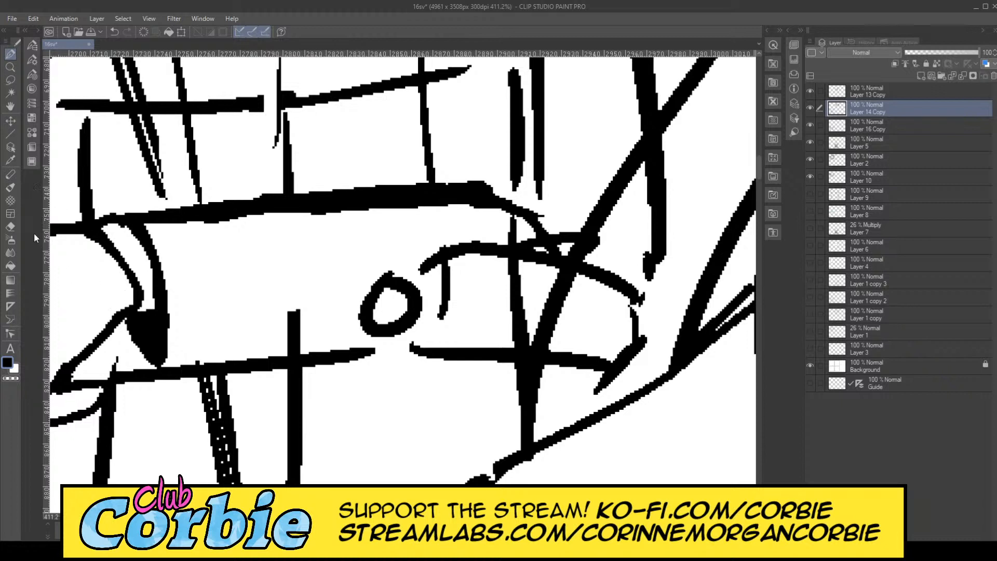
left_click(10, 227)
left_click_drag(127, 302, 146, 317)
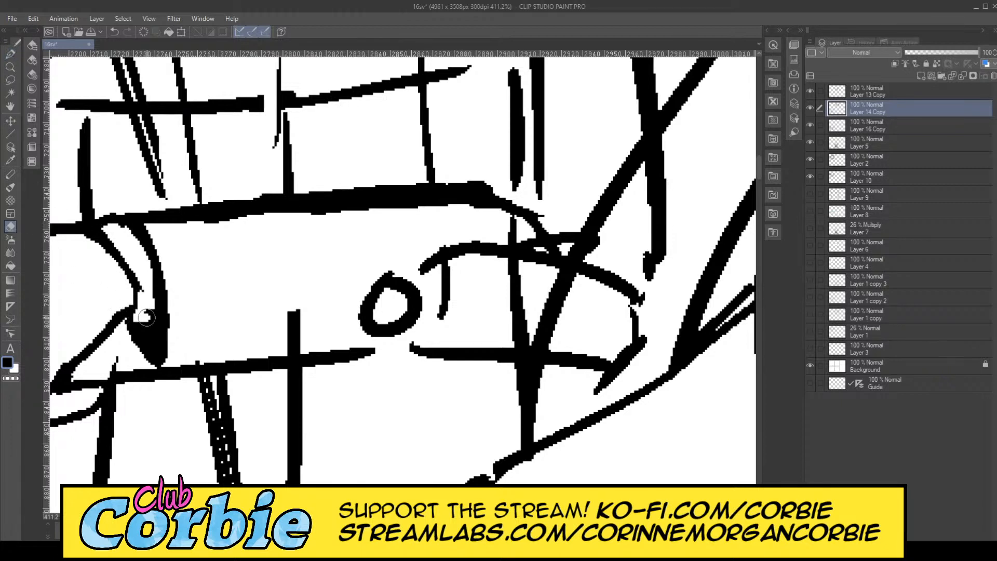
left_click_drag(143, 275, 147, 310)
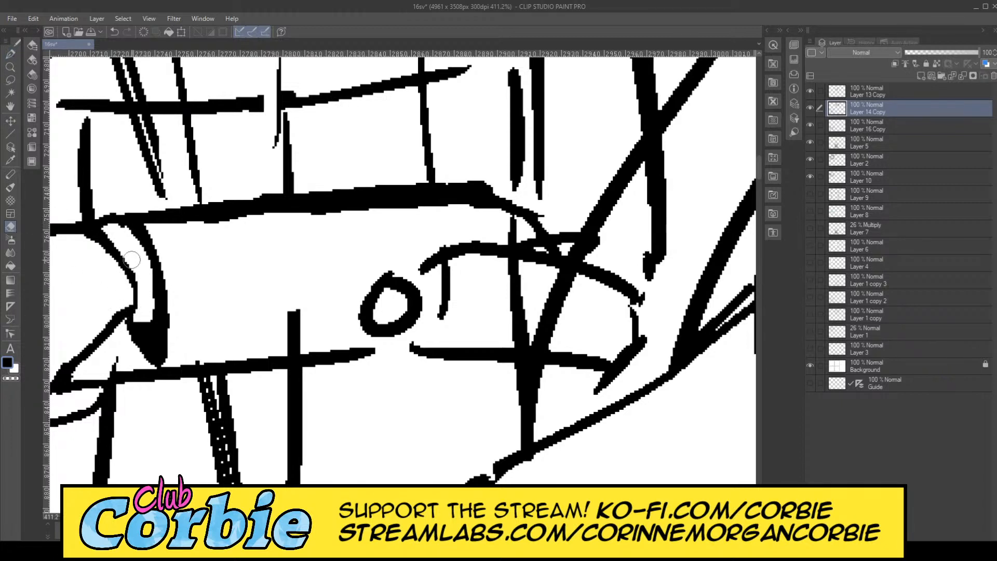
Step: Extend the jacket's diagonal lapel line down to meet the upper edge of the forearm
left_click(11, 67)
left_click_drag(241, 271, 257, 310)
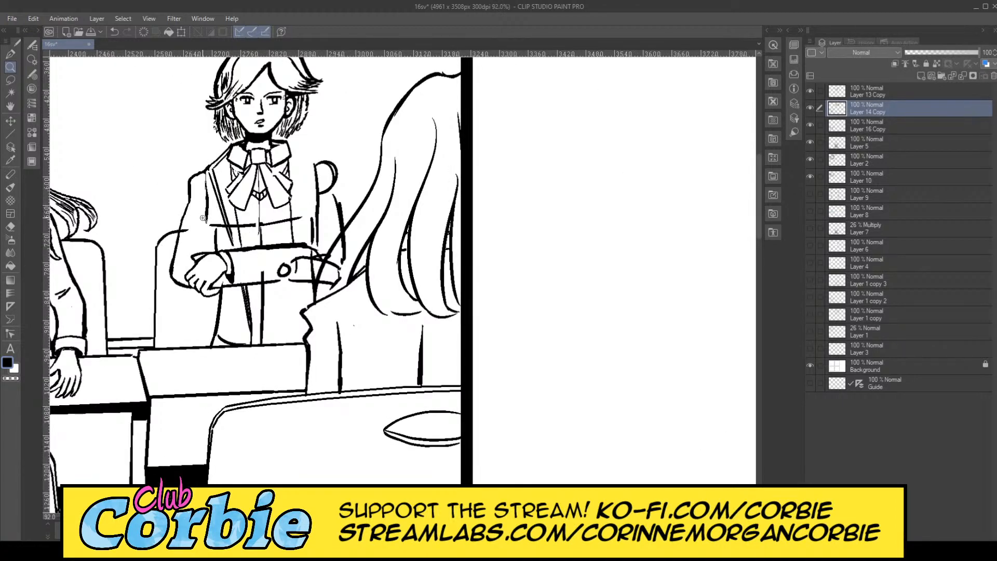
left_click_drag(203, 217, 286, 190)
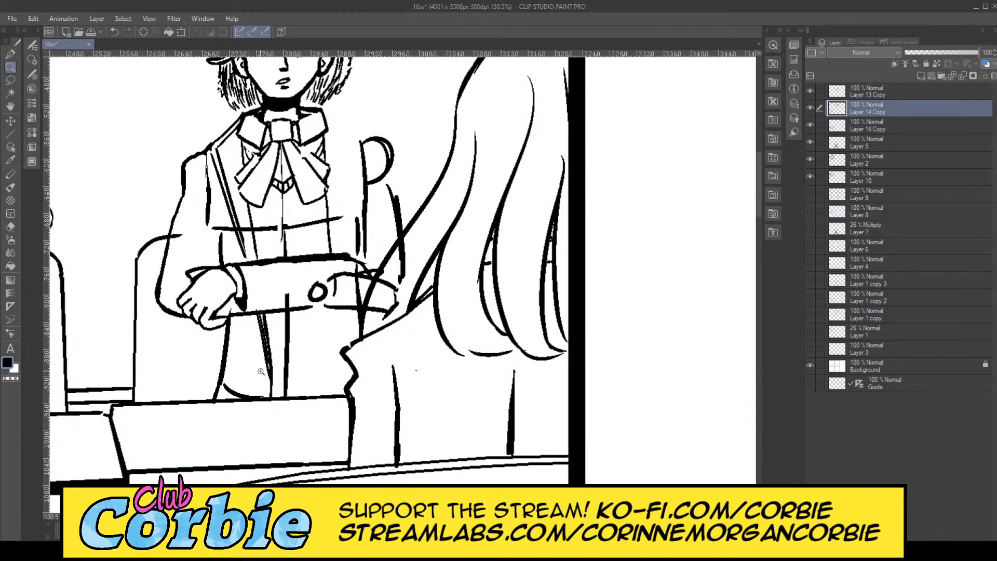
left_click_drag(261, 371, 277, 346)
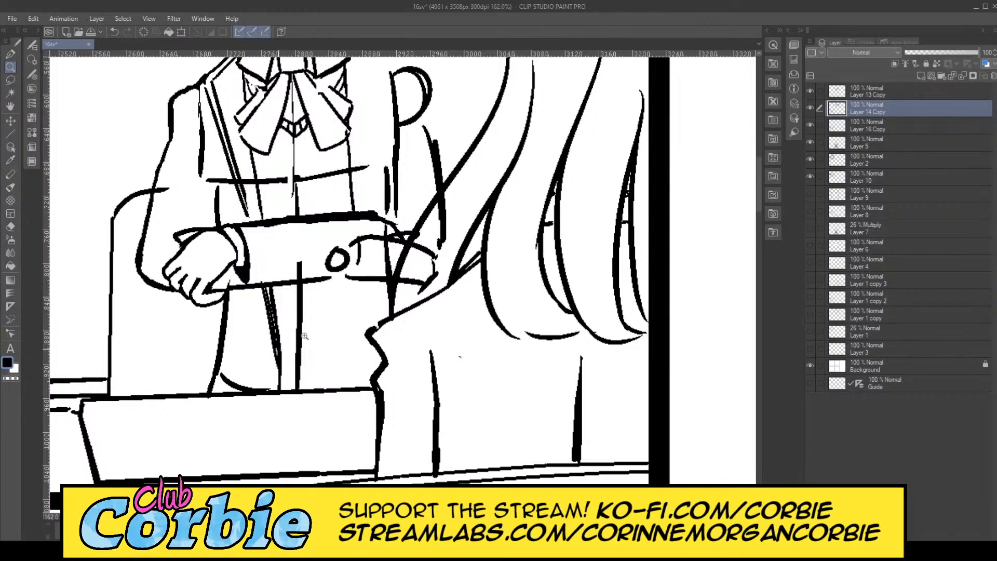
scroll(295, 343, "down", 4)
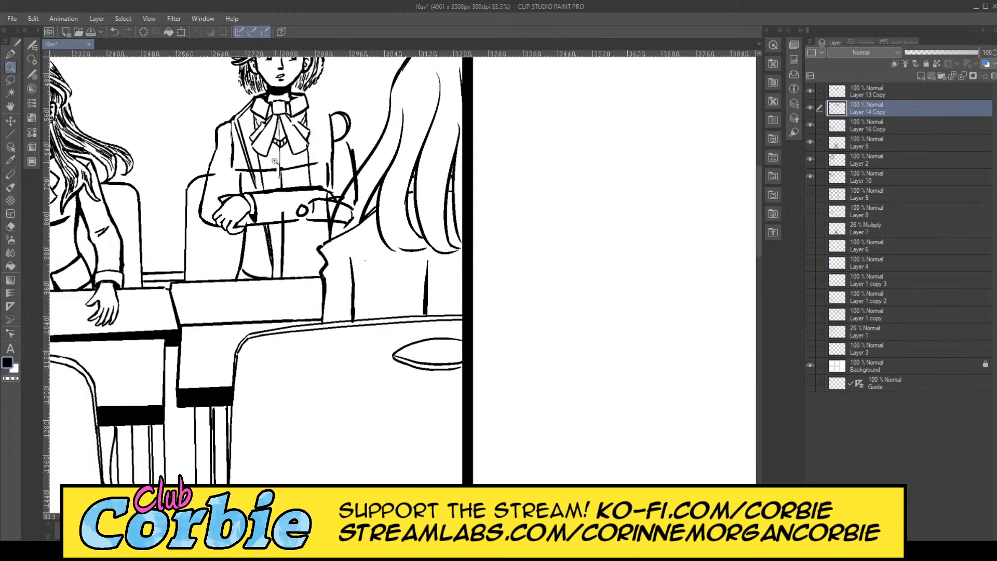
scroll(274, 161, "up", 12)
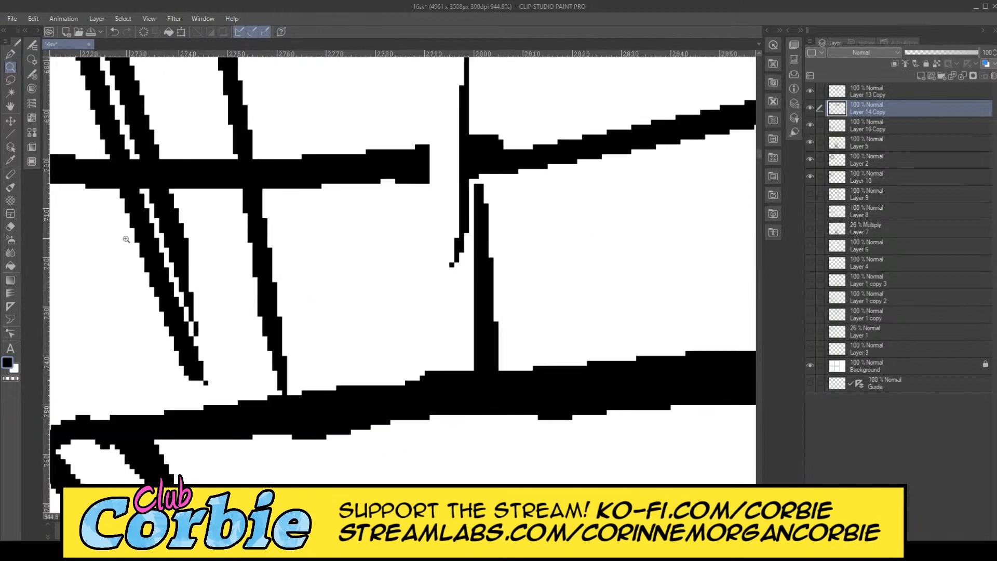
left_click(11, 53)
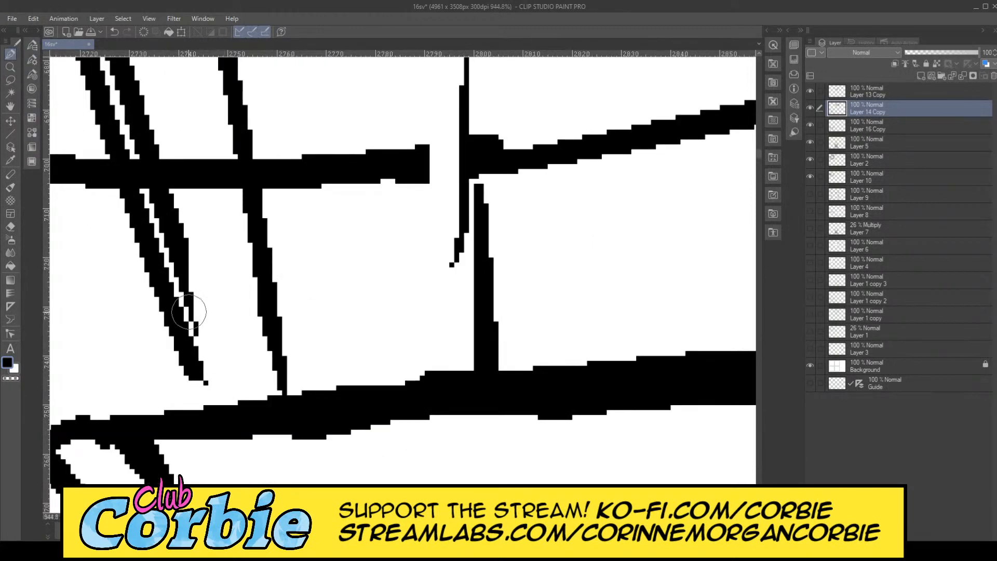
mouse_move(180, 268)
left_mouse_down()
mouse_move(216, 416)
mouse_move(177, 319)
mouse_move(211, 400)
left_mouse_up()
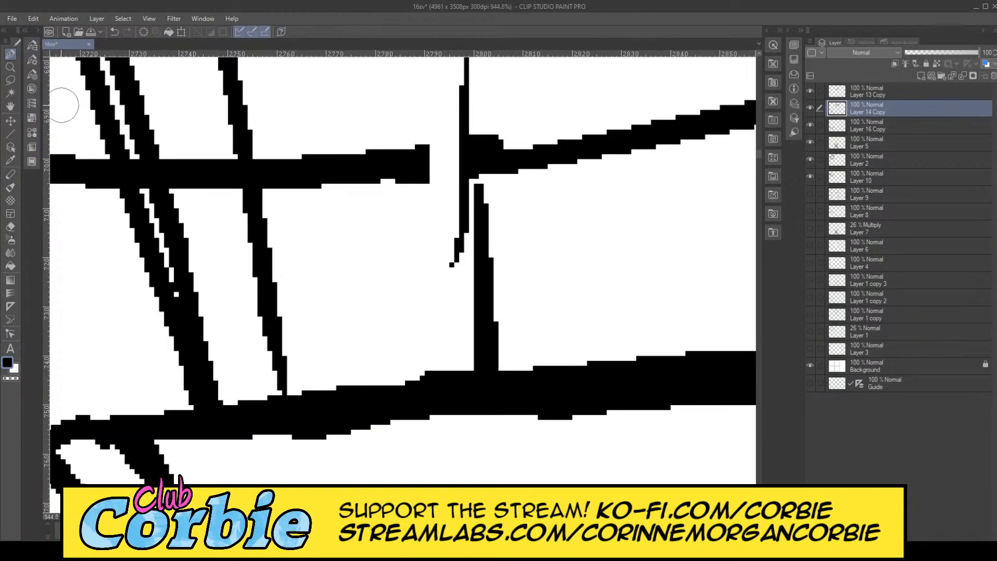
Step: Erase the jacket's side line running from below the hand down to the desk edge
left_click(10, 67)
scroll(266, 260, "down", 8)
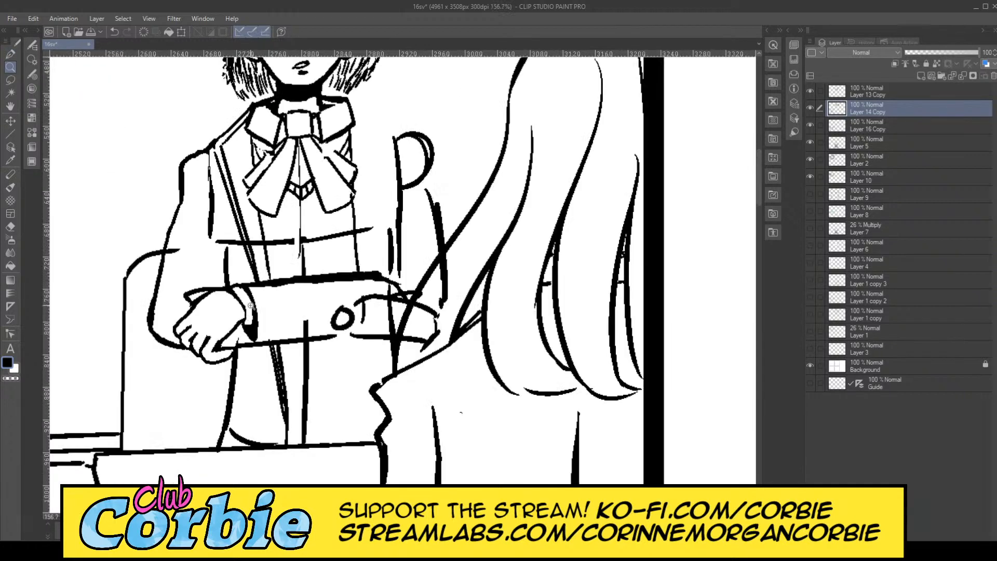
scroll(270, 441, "up", 5)
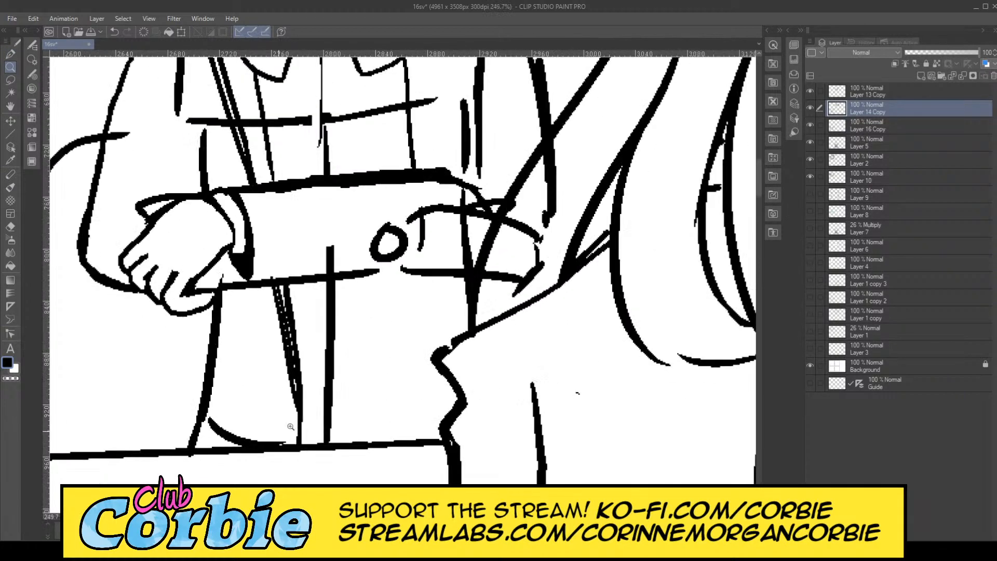
scroll(183, 396, "up", 2)
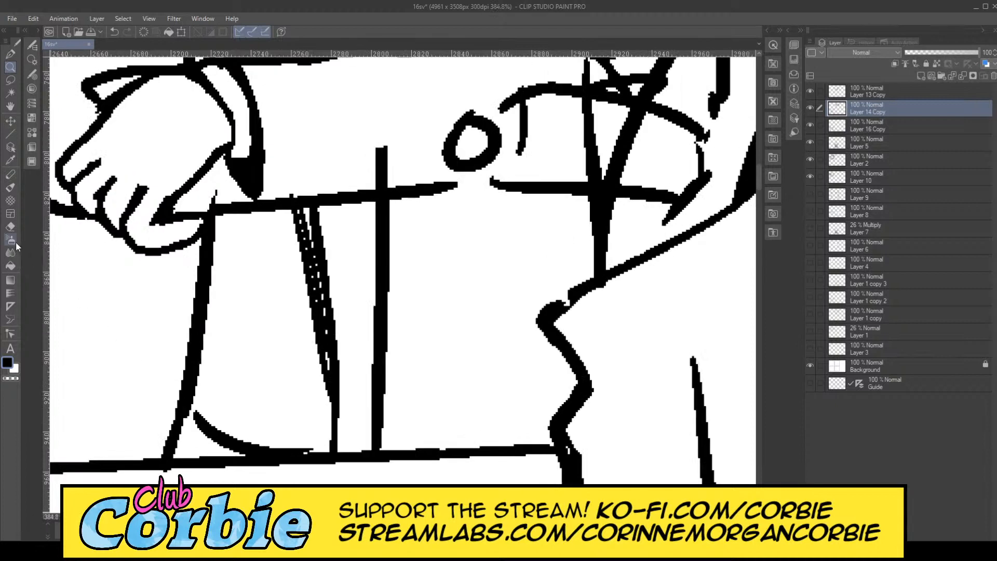
left_click(11, 226)
mouse_move(174, 449)
left_mouse_down()
mouse_move(177, 420)
mouse_move(163, 471)
mouse_move(172, 412)
mouse_move(207, 378)
mouse_move(179, 454)
mouse_move(165, 454)
mouse_move(213, 324)
mouse_move(172, 391)
mouse_move(187, 335)
mouse_move(218, 275)
mouse_move(190, 307)
mouse_move(172, 301)
mouse_move(212, 240)
mouse_move(203, 271)
mouse_move(209, 199)
left_mouse_up()
left_click(10, 67)
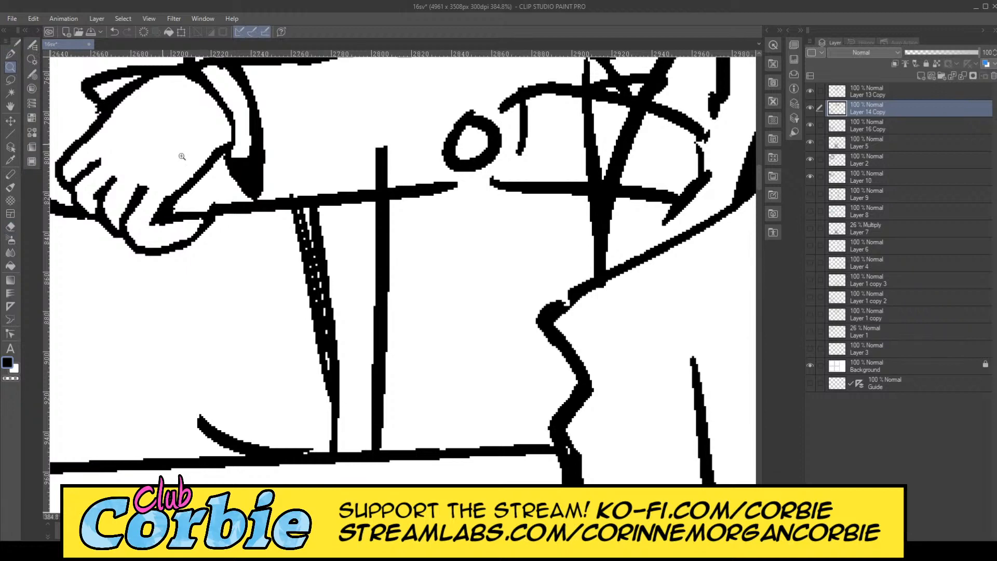
mouse_move(250, 298)
left_mouse_down()
mouse_move(234, 290)
mouse_move(257, 245)
left_mouse_up()
left_click_drag(288, 211, 303, 357)
left_click(305, 332)
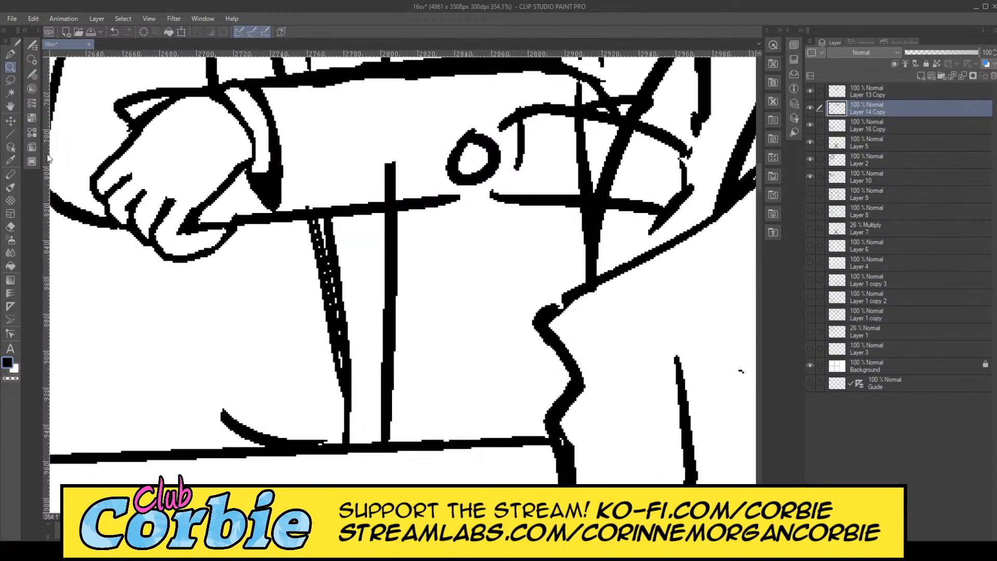
Step: Ink the jacket's side line curving from below the hand to the desk, and erase the stray curved stroke above the desk edge
key("p")
mouse_move(224, 232)
left_mouse_down()
mouse_move(244, 288)
mouse_move(194, 435)
left_mouse_up()
mouse_move(243, 301)
left_mouse_down()
mouse_move(190, 449)
mouse_move(241, 308)
mouse_move(242, 294)
mouse_move(186, 445)
mouse_move(236, 297)
mouse_move(232, 224)
left_mouse_up()
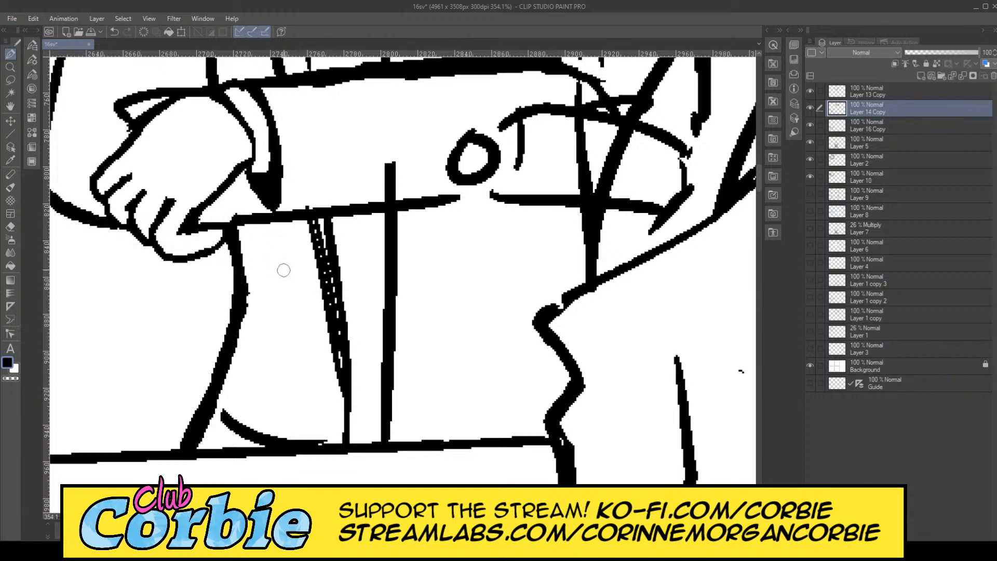
left_click(9, 227)
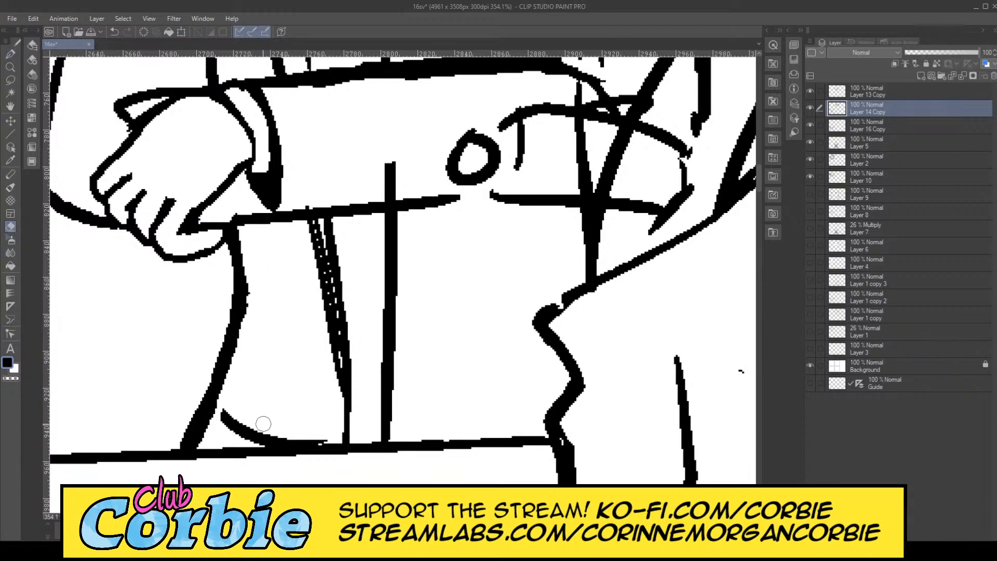
mouse_move(249, 430)
left_mouse_down()
mouse_move(219, 416)
mouse_move(235, 405)
mouse_move(279, 445)
mouse_move(296, 451)
mouse_move(262, 437)
mouse_move(328, 439)
mouse_move(279, 451)
left_mouse_up()
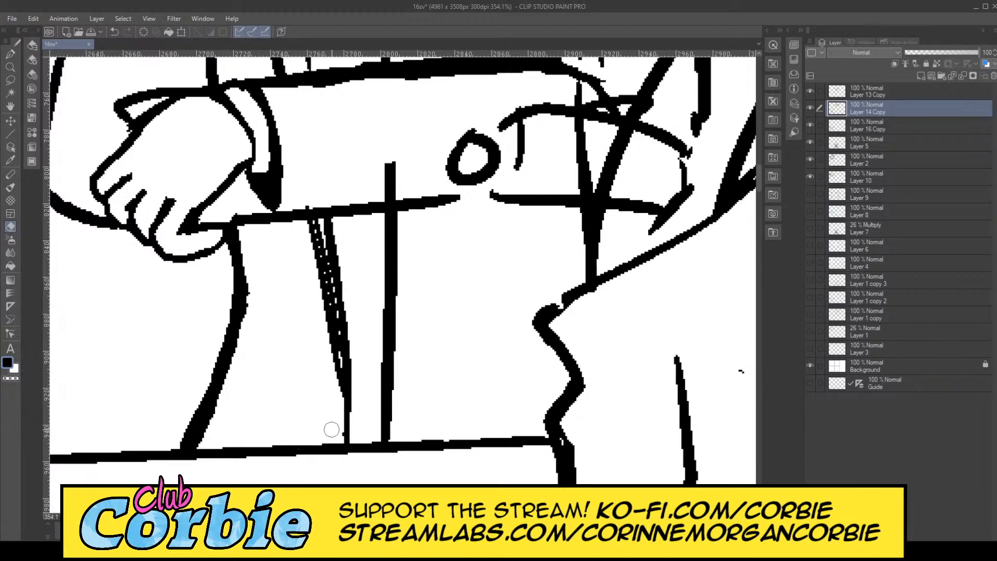
Step: Erase the dark hatching between the jacket's two diagonal edging lines below the forearm, keeping the thin outlines
mouse_move(330, 427)
left_mouse_down()
mouse_move(347, 449)
mouse_move(345, 372)
mouse_move(320, 231)
mouse_move(332, 280)
left_mouse_up()
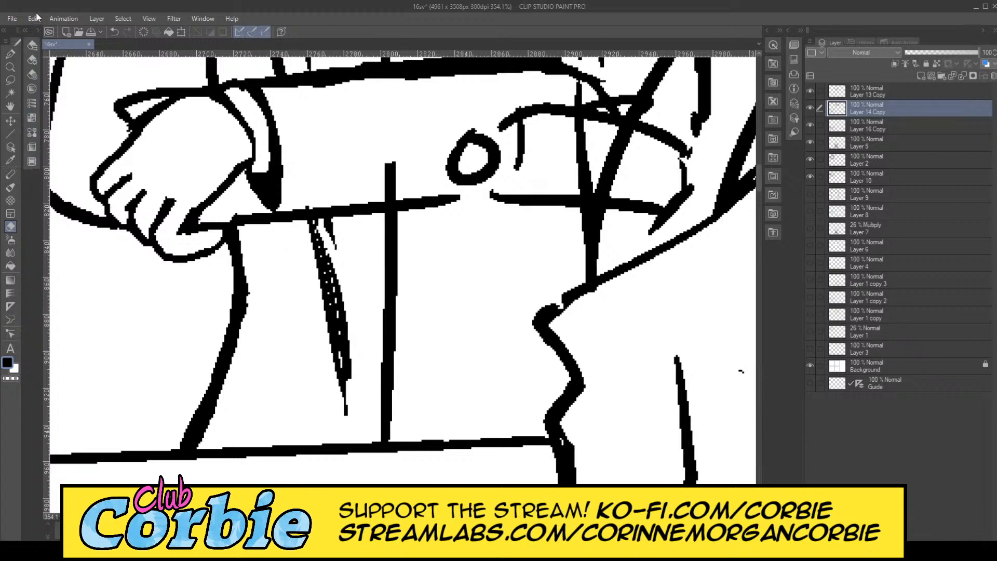
key("ctrl+z")
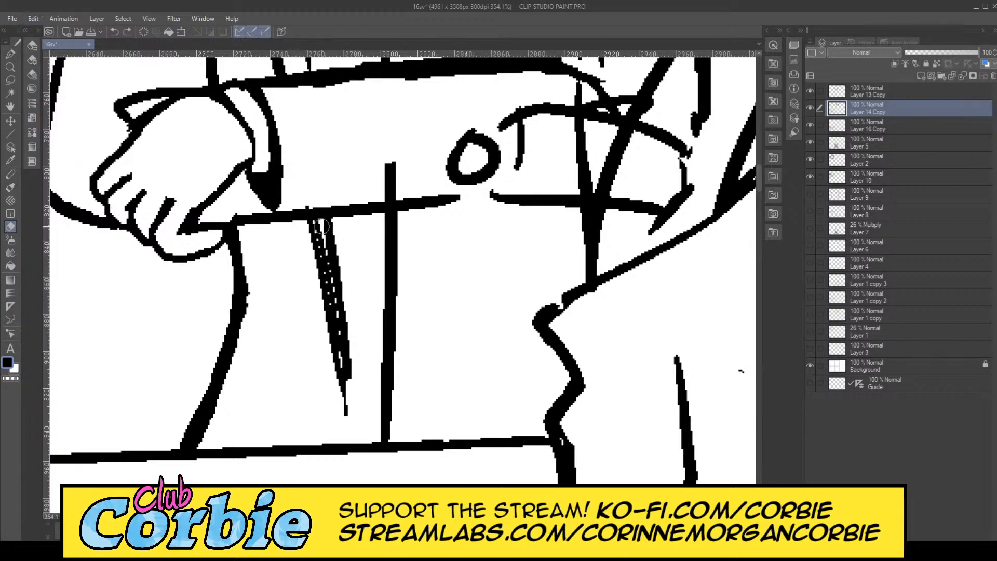
left_click_drag(320, 225, 344, 381)
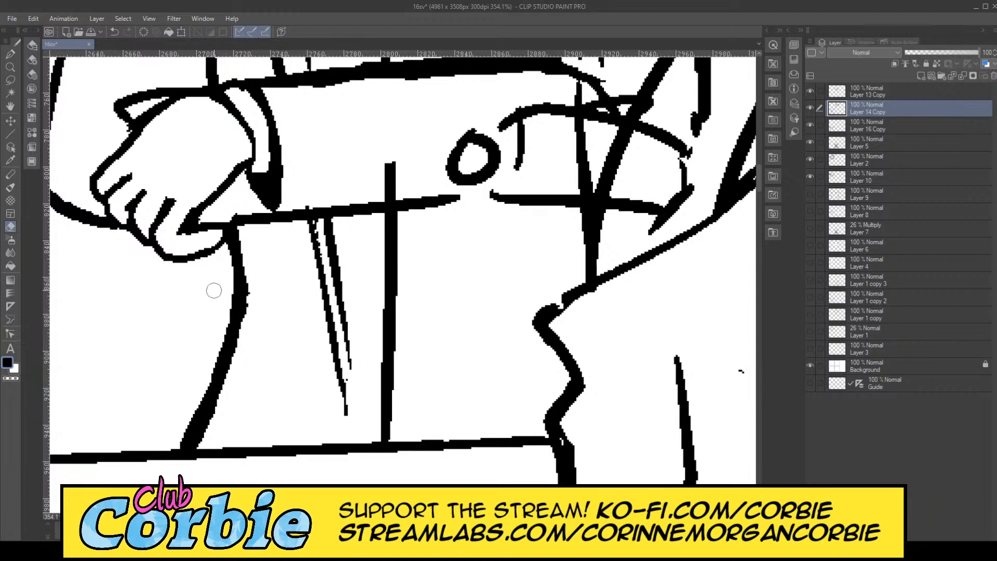
Step: Extend the jacket's two diagonal edging lines straight down to the desk, and erase the line ends crossing above the forearm's lower edge
left_click(10, 134)
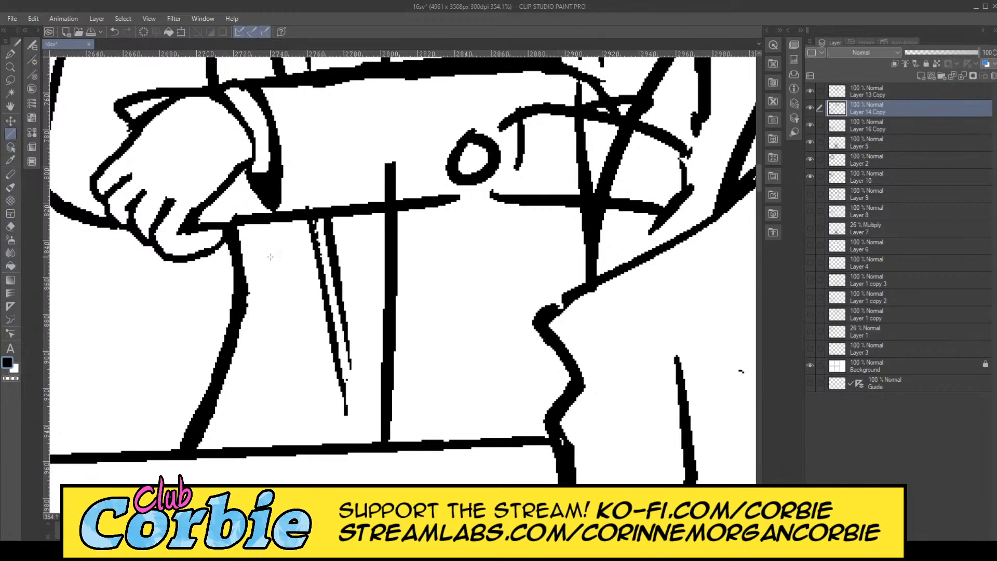
left_click_drag(334, 213, 365, 452)
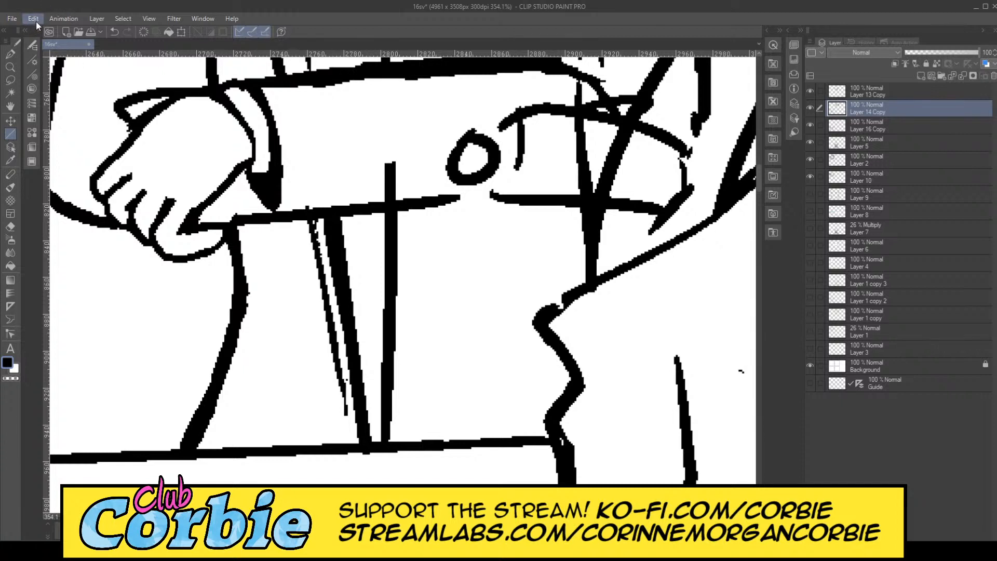
key("ctrl+z")
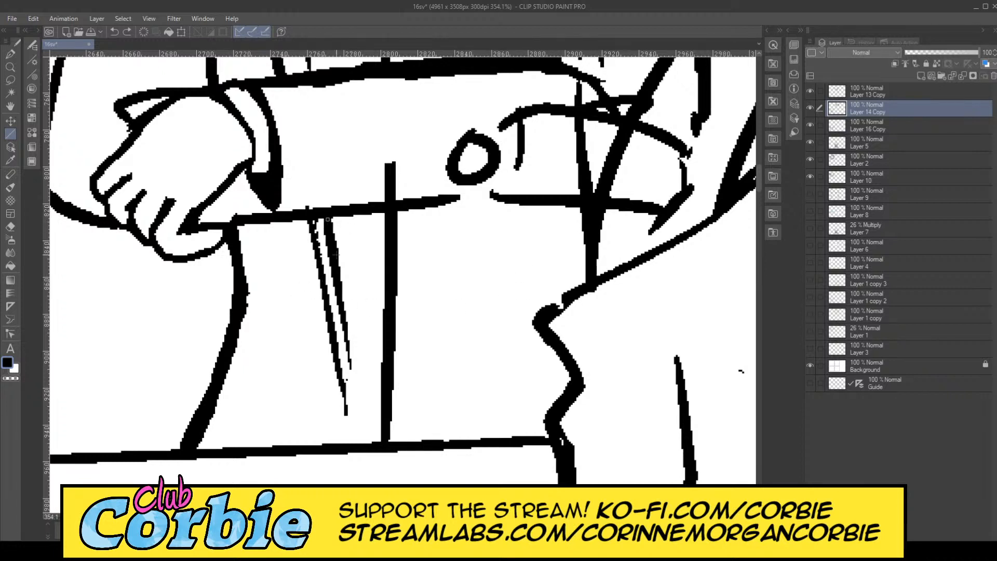
left_click_drag(336, 254, 362, 444)
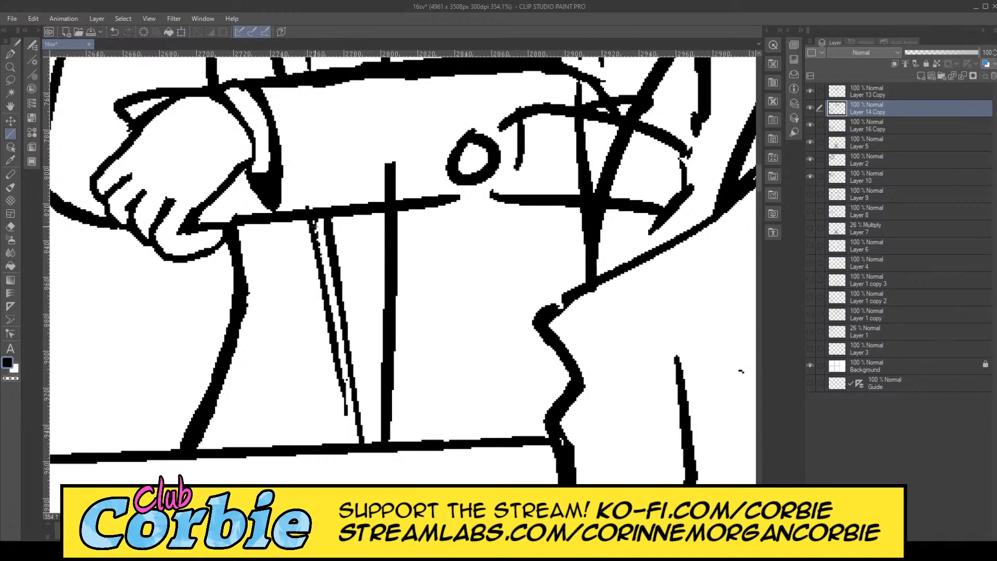
left_click_drag(308, 219, 353, 445)
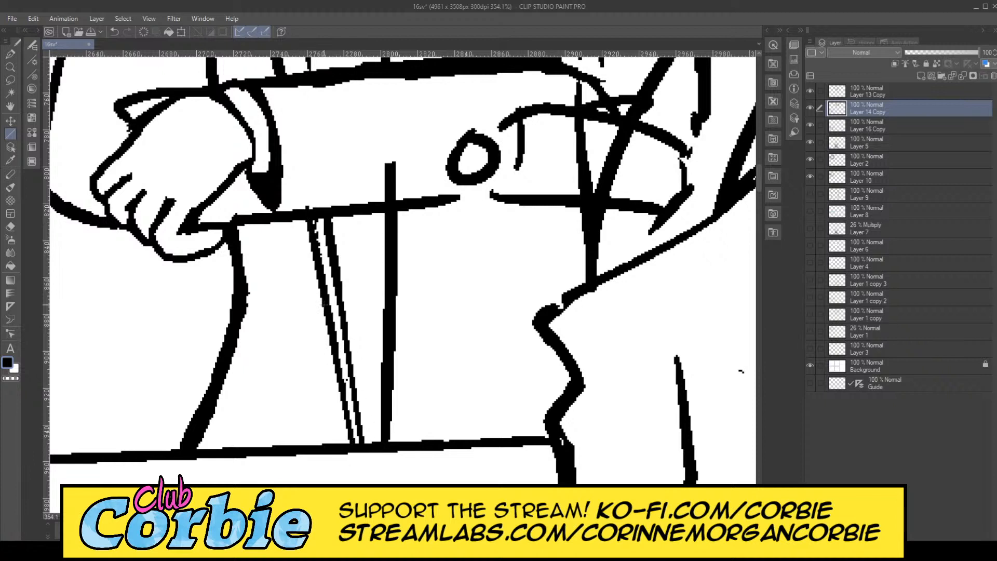
left_click(10, 227)
mouse_move(295, 208)
left_mouse_down()
mouse_move(317, 202)
mouse_move(276, 213)
mouse_move(398, 189)
mouse_move(372, 184)
mouse_move(386, 163)
left_mouse_up()
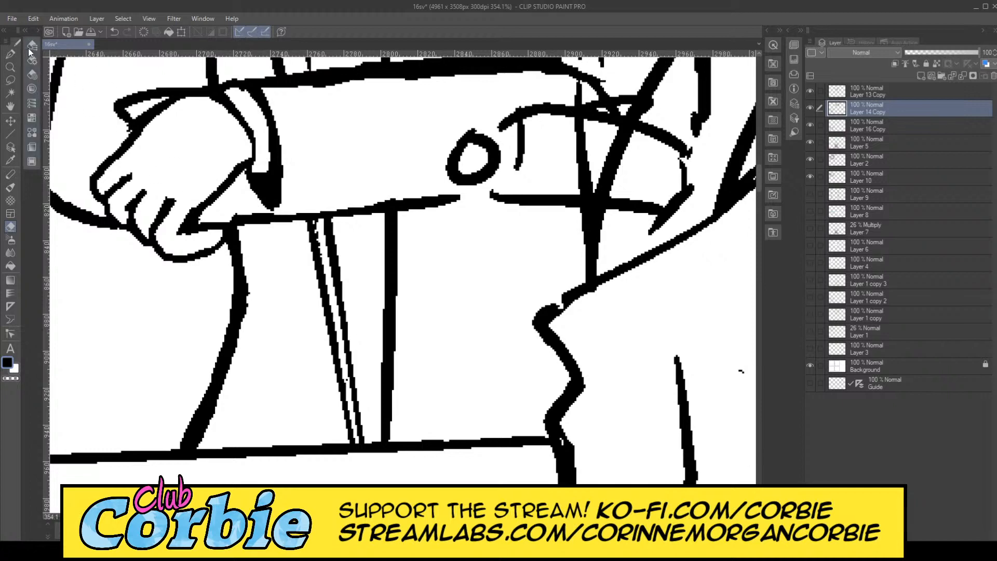
Step: Examine the standing girl's jacket in the panel and compare it with the full-color character reference
left_click(14, 64)
scroll(252, 276, "down", 5)
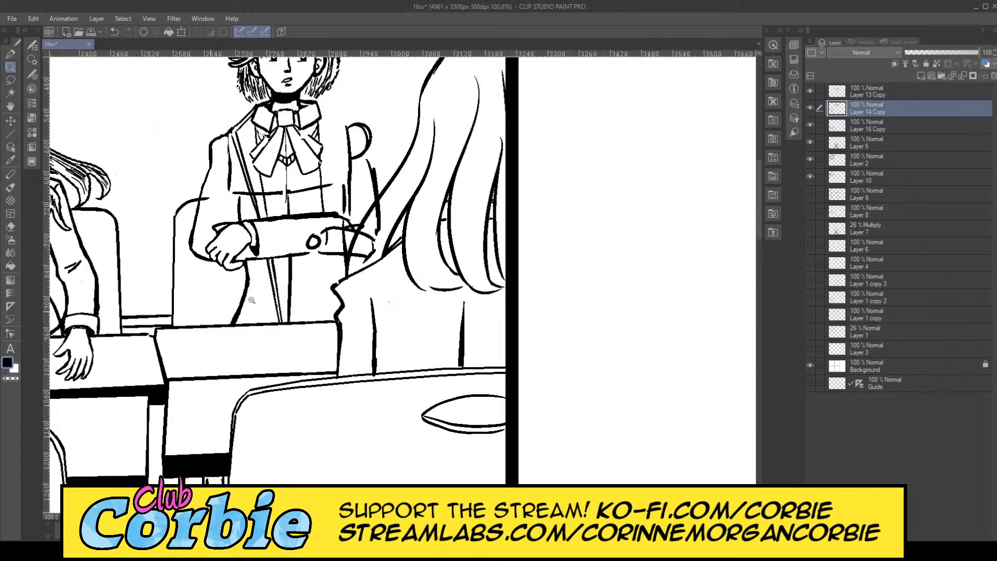
scroll(338, 187, "up", 2)
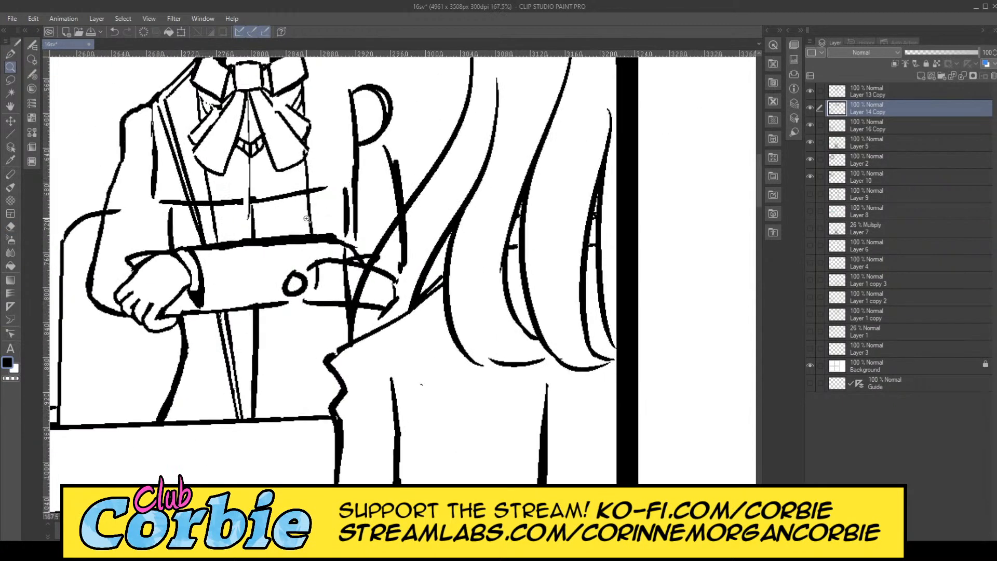
scroll(230, 268, "down", 3)
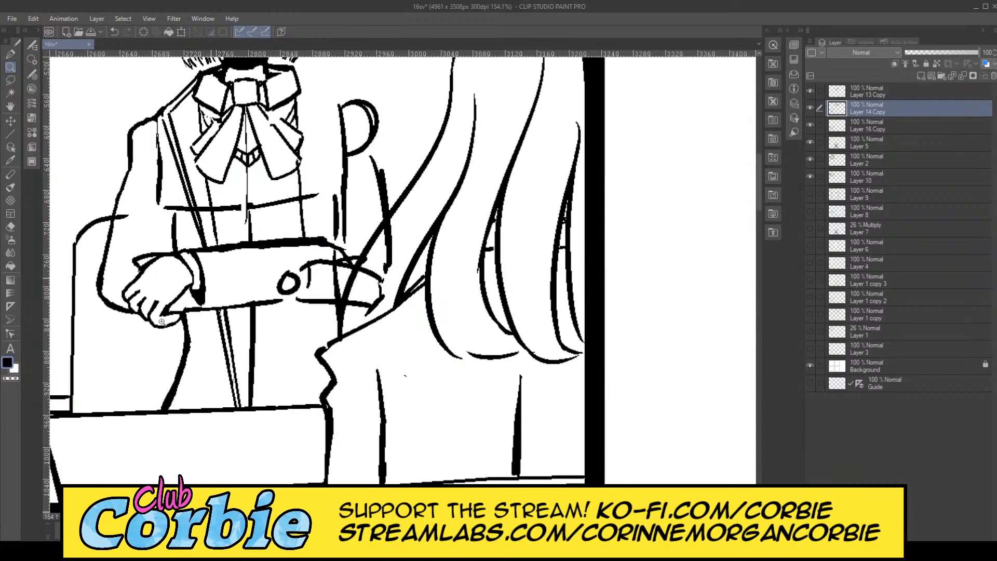
scroll(225, 285, "up", 2)
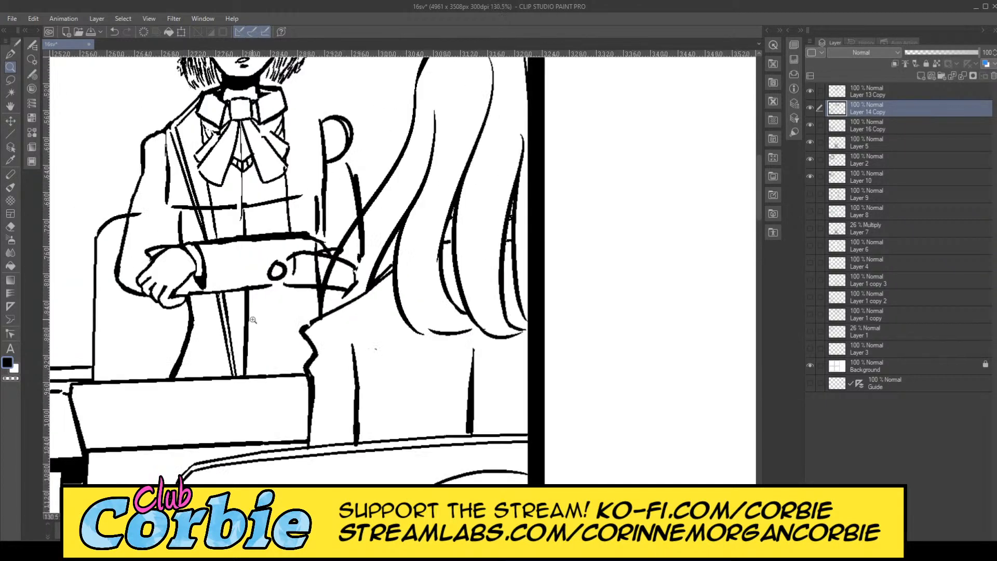
left_click_drag(232, 354, 263, 348)
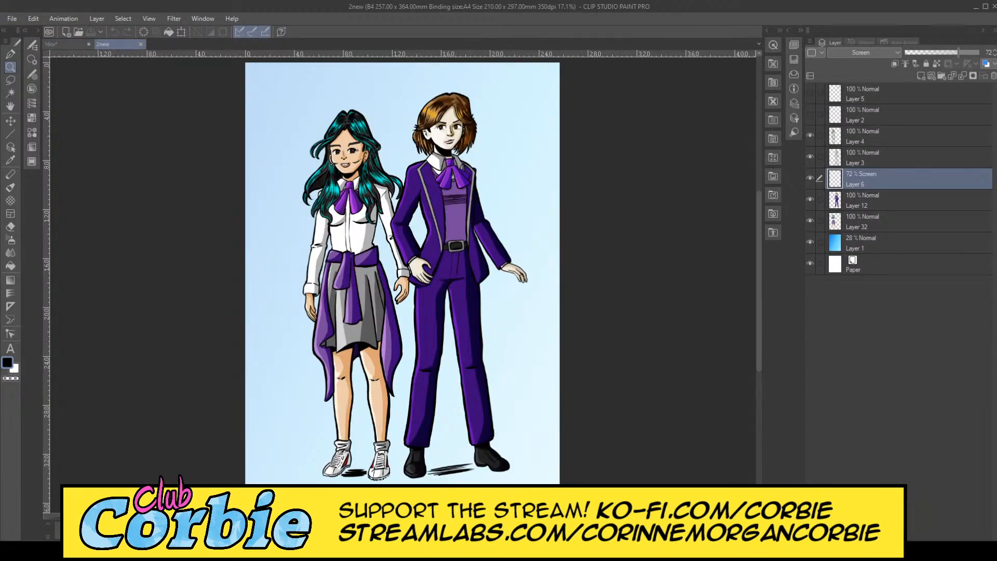
key("ctrl+w")
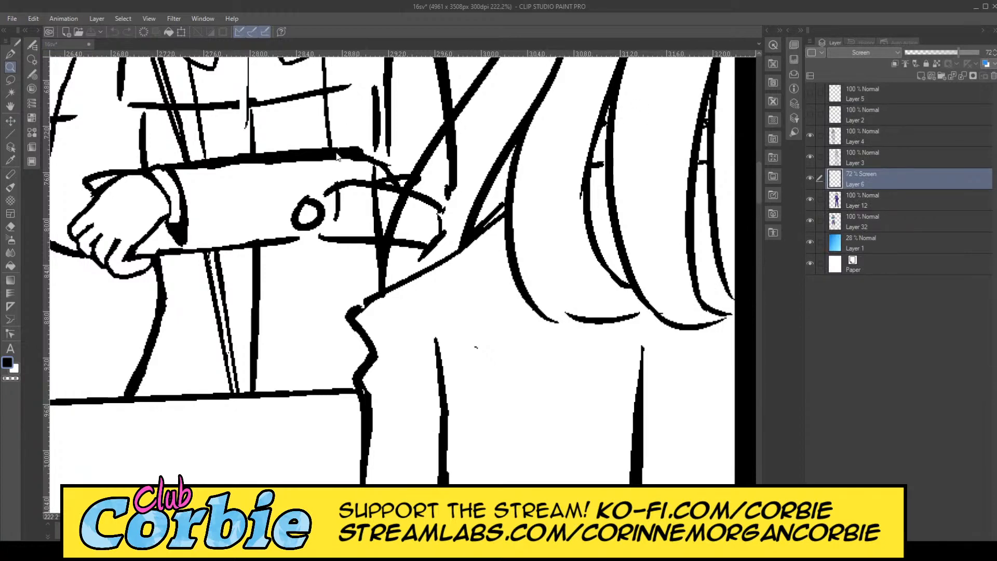
scroll(291, 332, "down", 5)
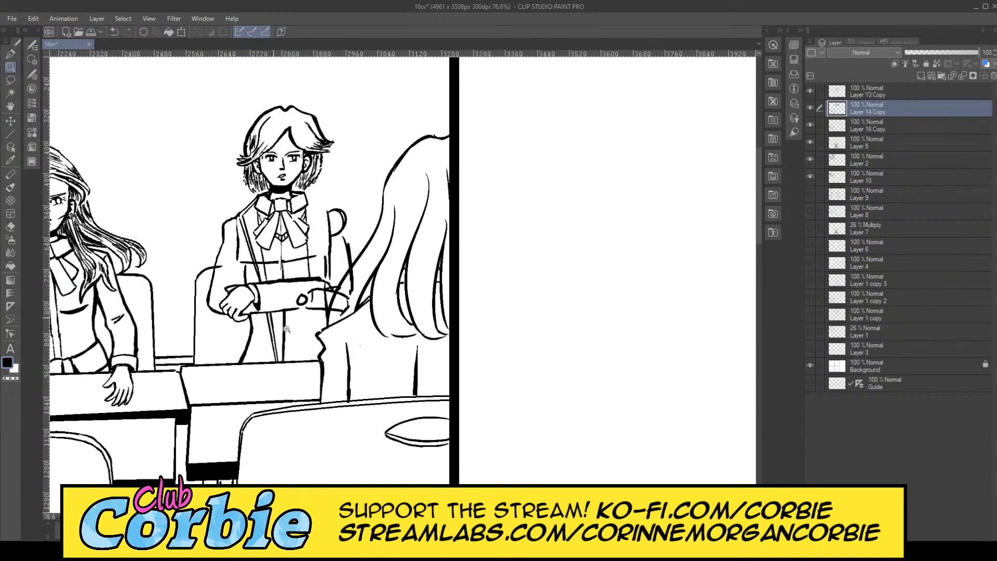
scroll(287, 329, "up", 2)
scroll(276, 348, "up", 1)
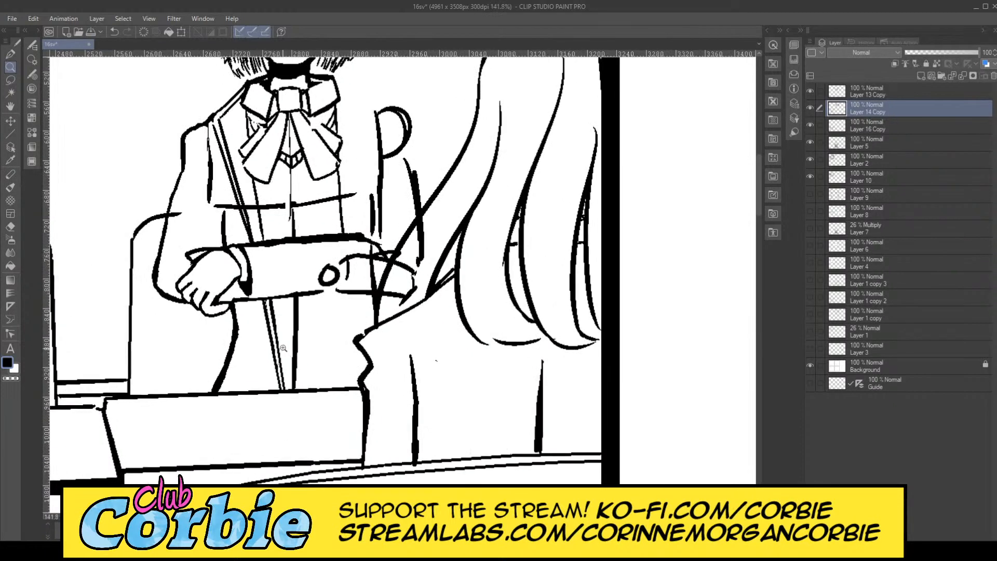
scroll(253, 326, "up", 2)
scroll(307, 430, "up", 2)
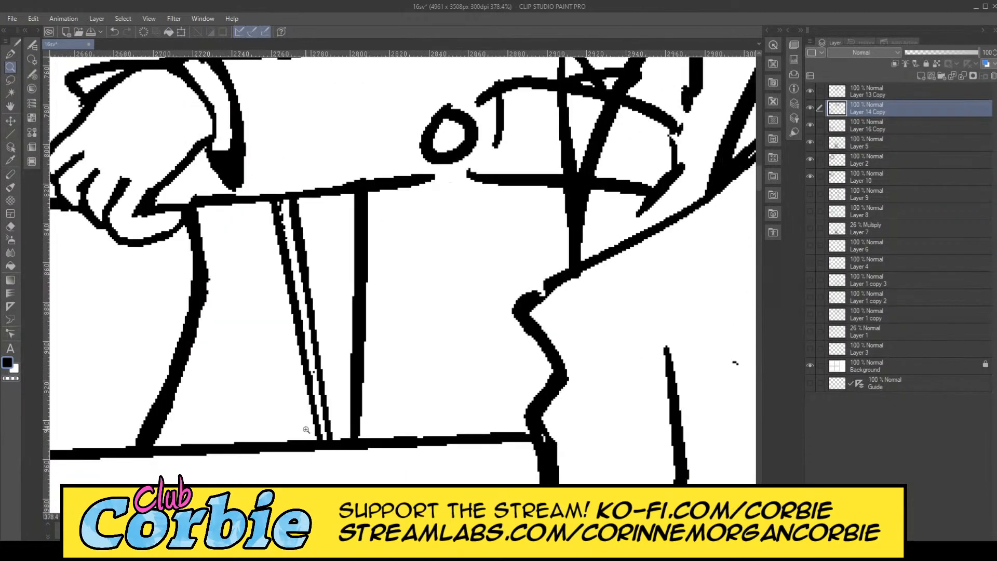
Step: Erase the lower parts of the jacket's side, edging and front lines down to the desk, leaving short stubs below the forearm
left_click(10, 227)
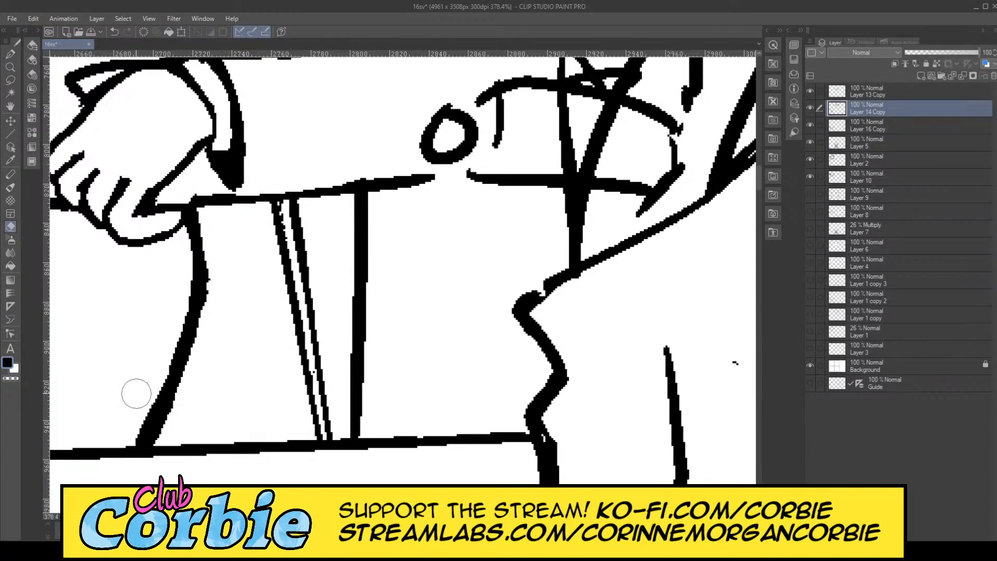
mouse_move(133, 392)
left_mouse_down()
mouse_move(133, 457)
mouse_move(182, 338)
mouse_move(179, 377)
mouse_move(191, 267)
mouse_move(153, 462)
left_mouse_up()
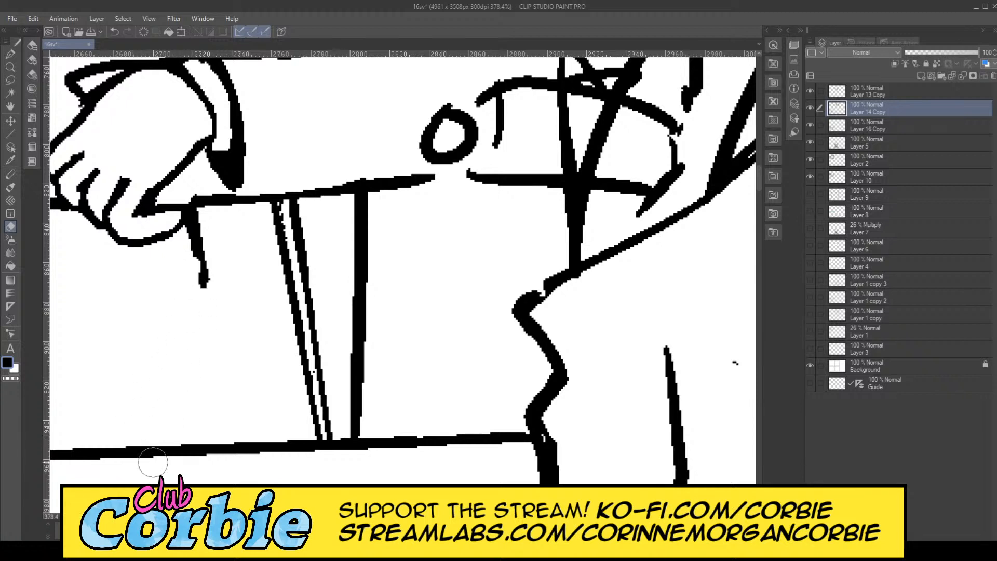
mouse_move(304, 450)
left_mouse_down()
mouse_move(278, 262)
mouse_move(289, 245)
mouse_move(314, 307)
mouse_move(357, 367)
mouse_move(350, 338)
mouse_move(353, 365)
mouse_move(329, 326)
left_mouse_up()
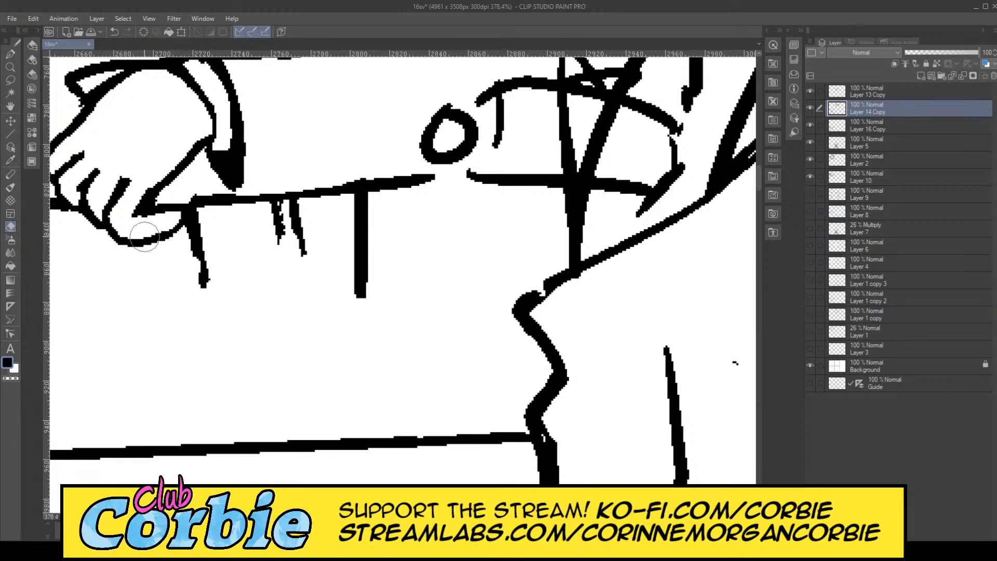
Step: Redraw the lower part of the jacket's front line, curving it inward from below the forearm past the desk edge
key("p")
left_click_drag(363, 299, 329, 488)
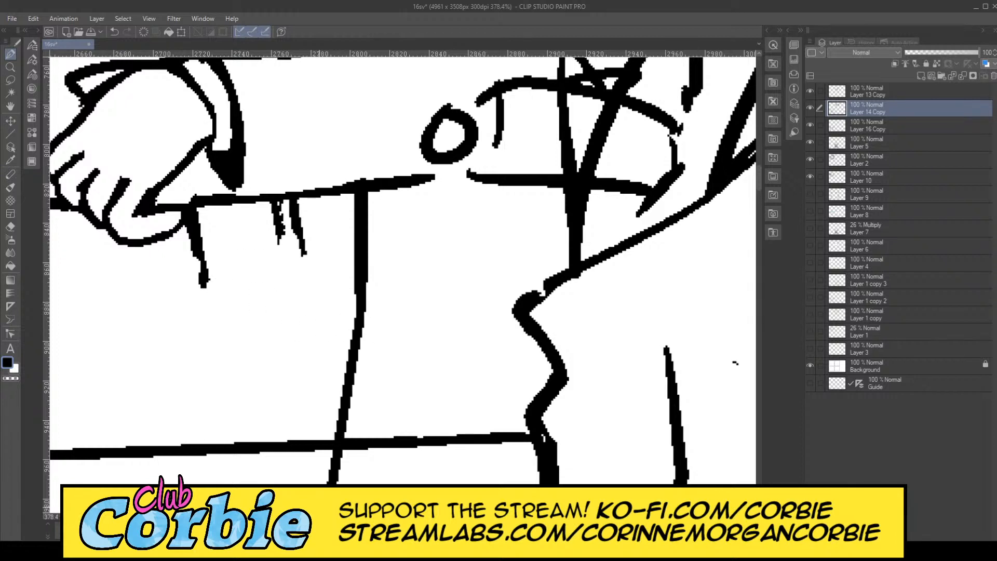
left_click_drag(360, 292, 332, 470)
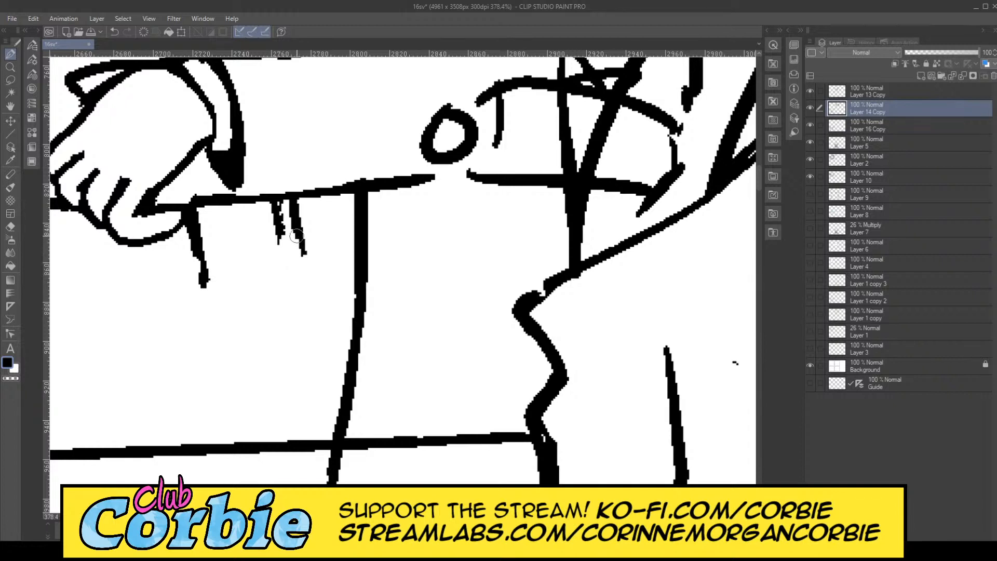
Step: Redraw the jacket's two diagonal edging lines from the forearm down to meet the front line at the desk
left_click_drag(299, 234, 359, 416)
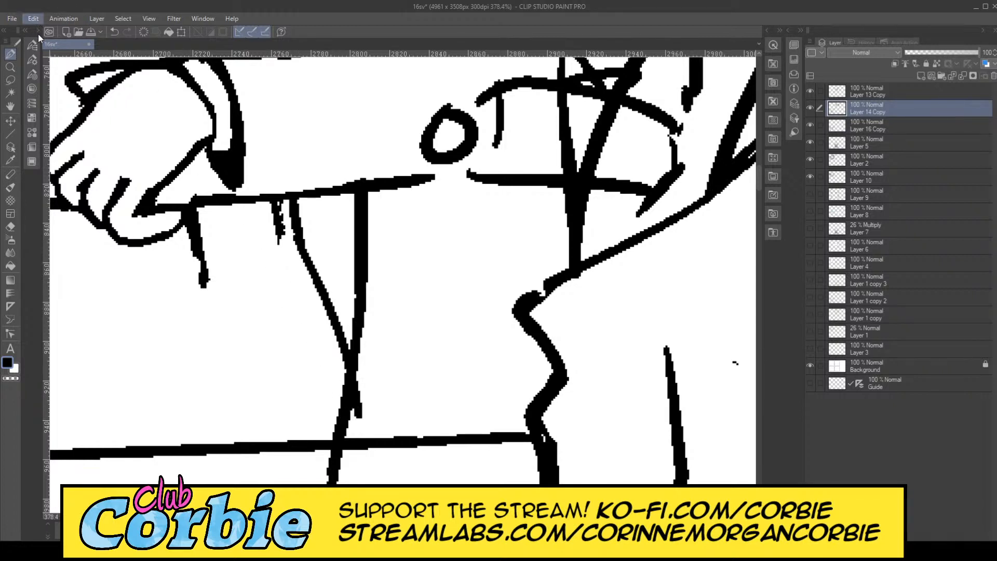
key("ctrl+z")
left_click_drag(295, 230, 328, 403)
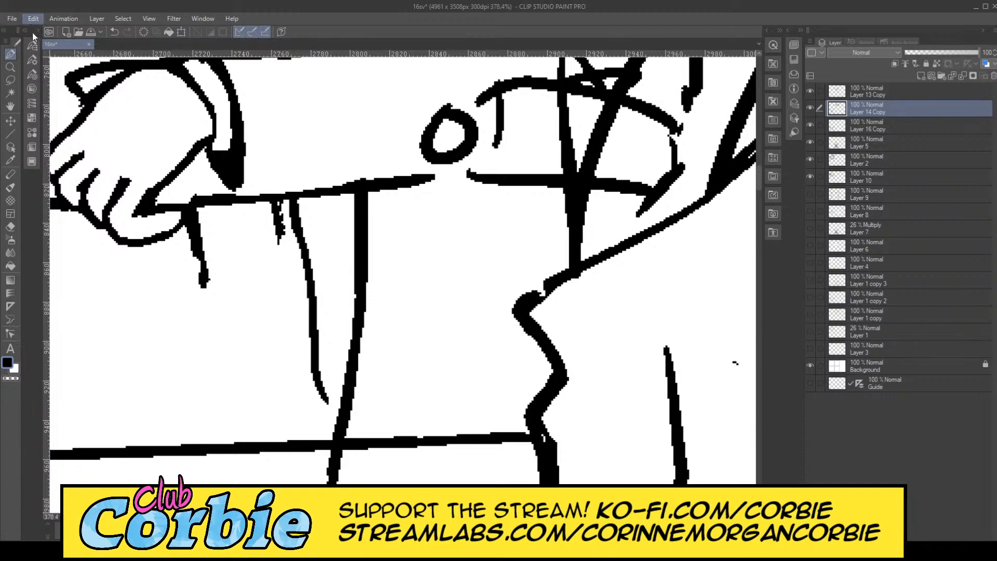
key("ctrl+z")
left_click_drag(295, 234, 330, 438)
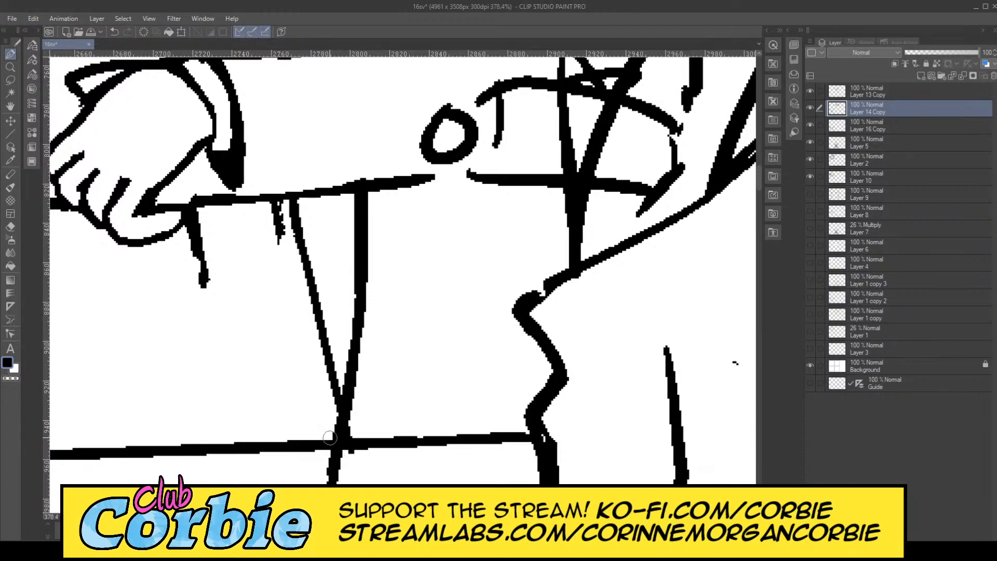
left_click_drag(274, 204, 332, 433)
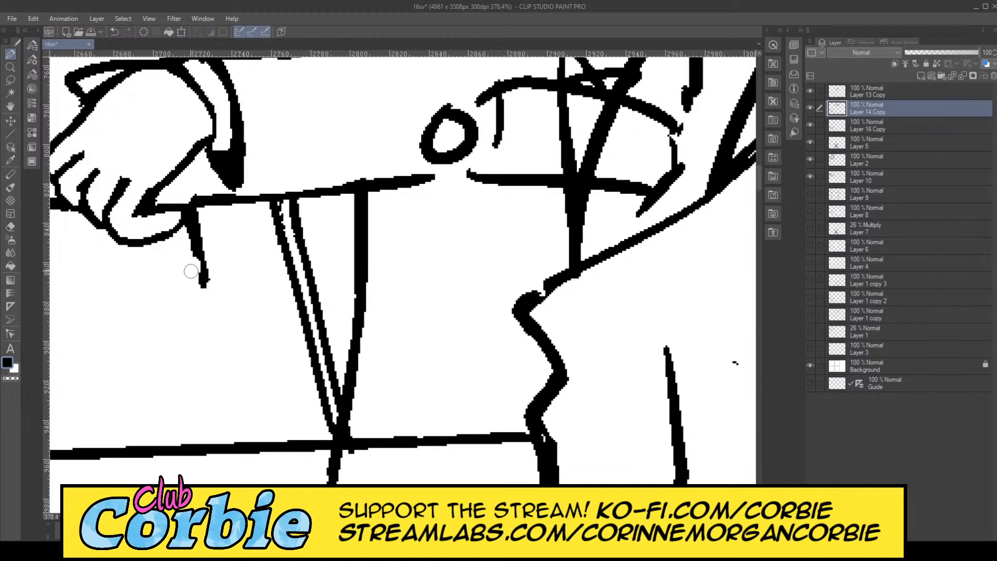
Step: Ink the jacket's side line as a thick curve from the hand to the desk, and erase the front line's overshoot below the desk edge
mouse_move(186, 213)
left_mouse_down()
mouse_move(212, 331)
mouse_move(210, 291)
mouse_move(216, 372)
mouse_move(197, 455)
left_mouse_up()
left_click_drag(218, 342, 191, 460)
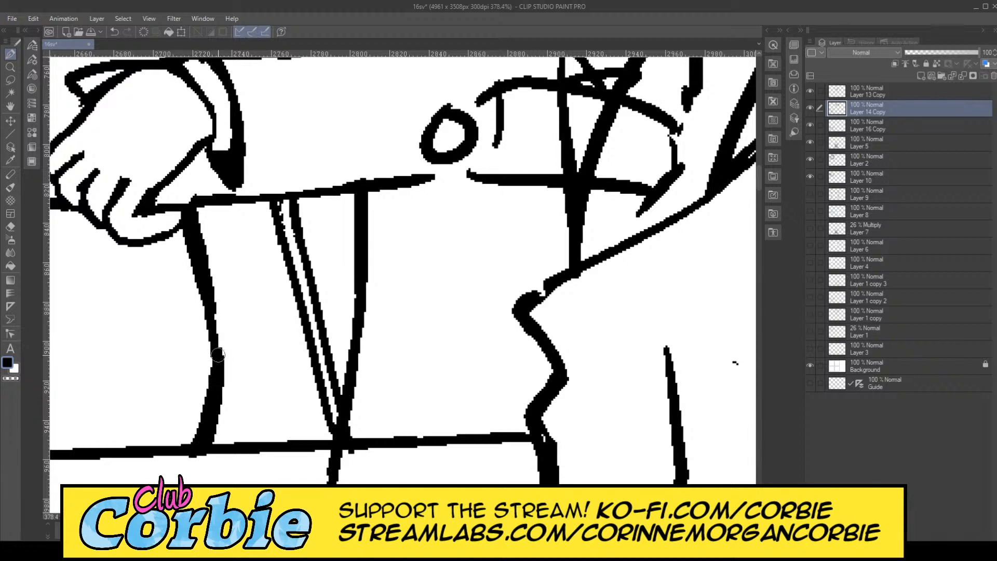
left_click_drag(195, 294, 226, 355)
mouse_move(213, 312)
left_mouse_down()
mouse_move(217, 362)
mouse_move(202, 281)
left_mouse_up()
left_click(10, 226)
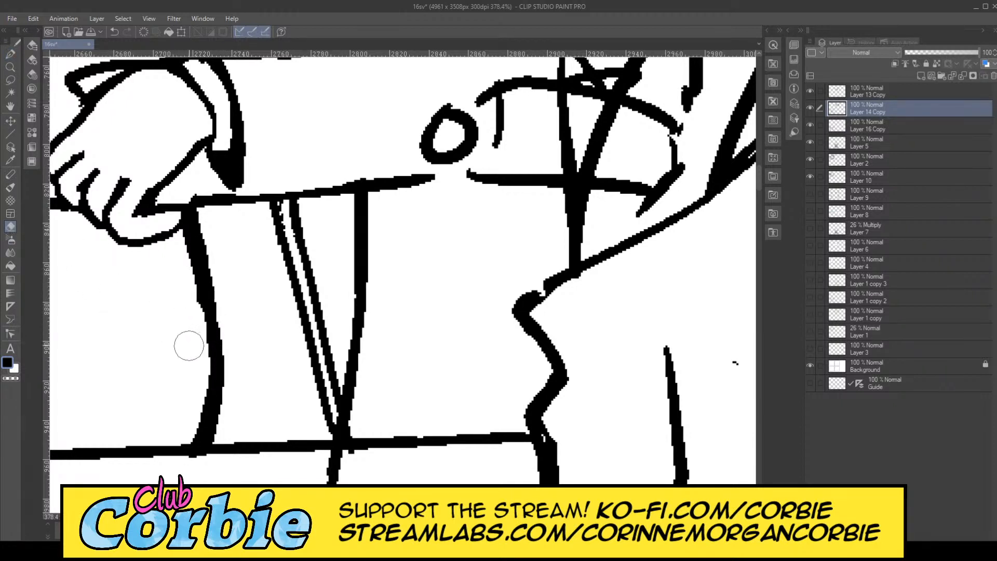
mouse_move(335, 468)
left_mouse_down()
mouse_move(364, 473)
mouse_move(324, 460)
left_mouse_up()
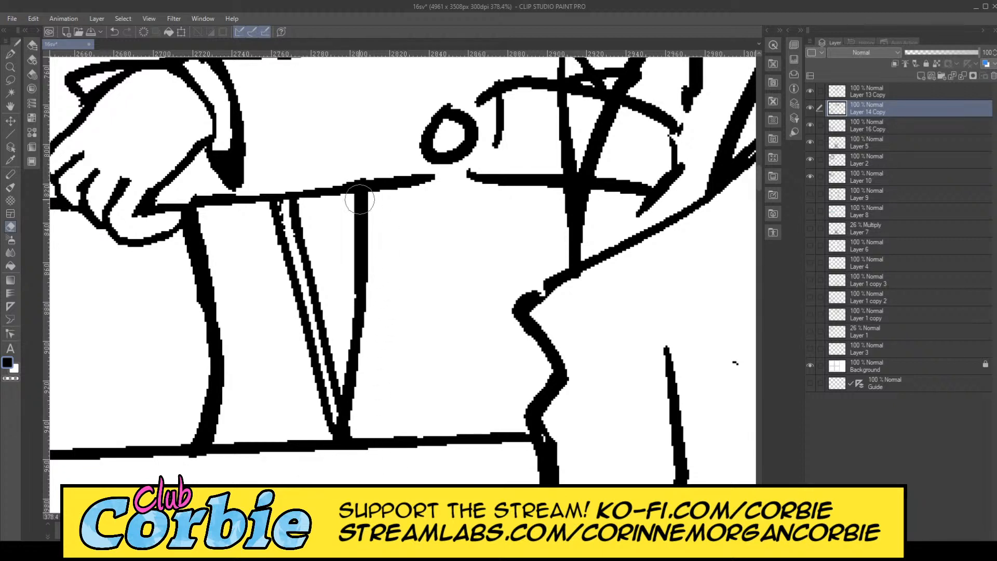
Step: Thicken the forearm's lower edge from the cuff's tip toward the jacket's front line
key("p")
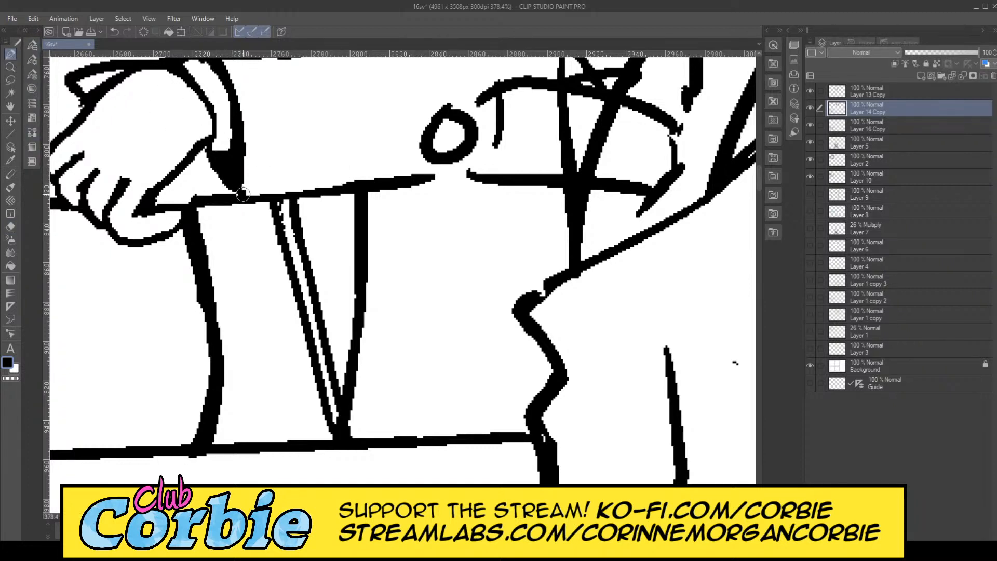
left_click_drag(242, 191, 329, 194)
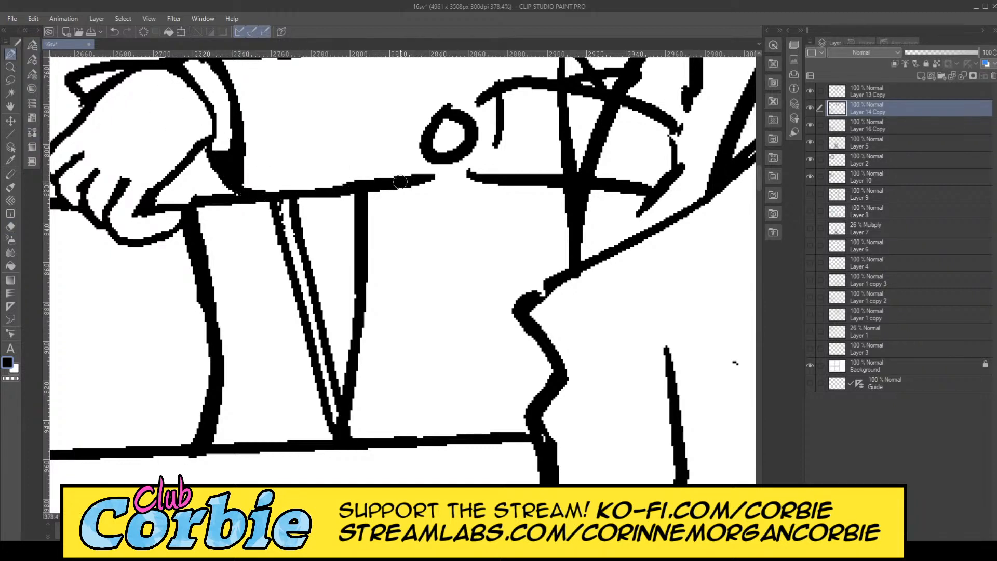
Step: Thicken the forearm's lower edge and extend it across the gap to join the line leading toward the foreground figure
mouse_move(400, 182)
left_mouse_down()
mouse_move(264, 207)
mouse_move(449, 188)
left_mouse_up()
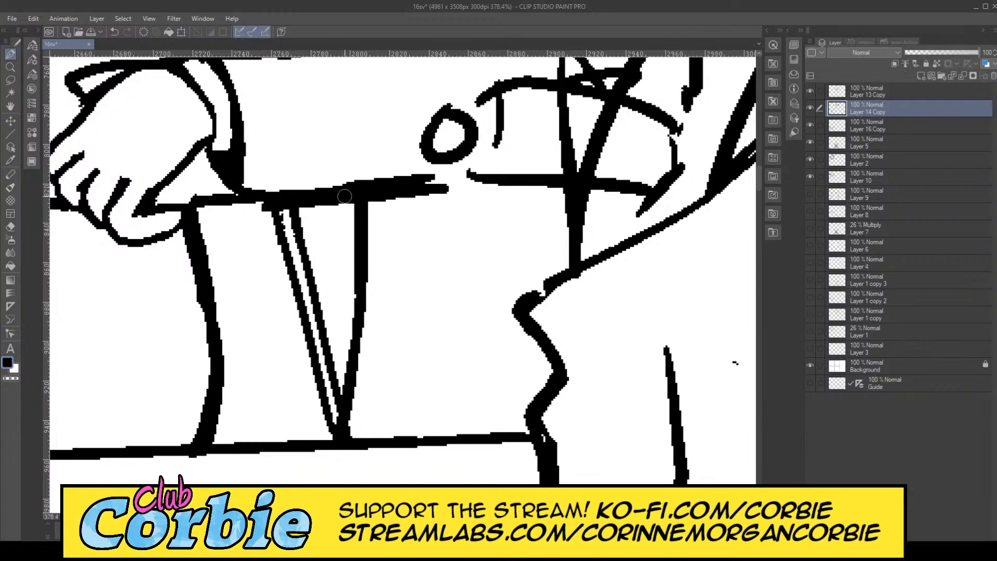
mouse_move(344, 195)
left_mouse_down()
mouse_move(488, 176)
mouse_move(413, 189)
mouse_move(440, 189)
left_mouse_up()
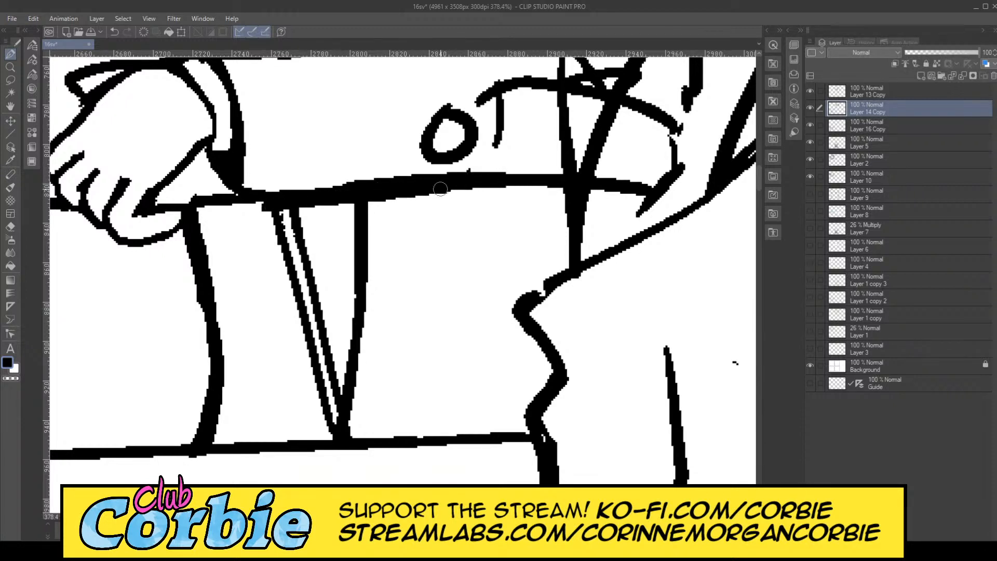
key("ctrl+space")
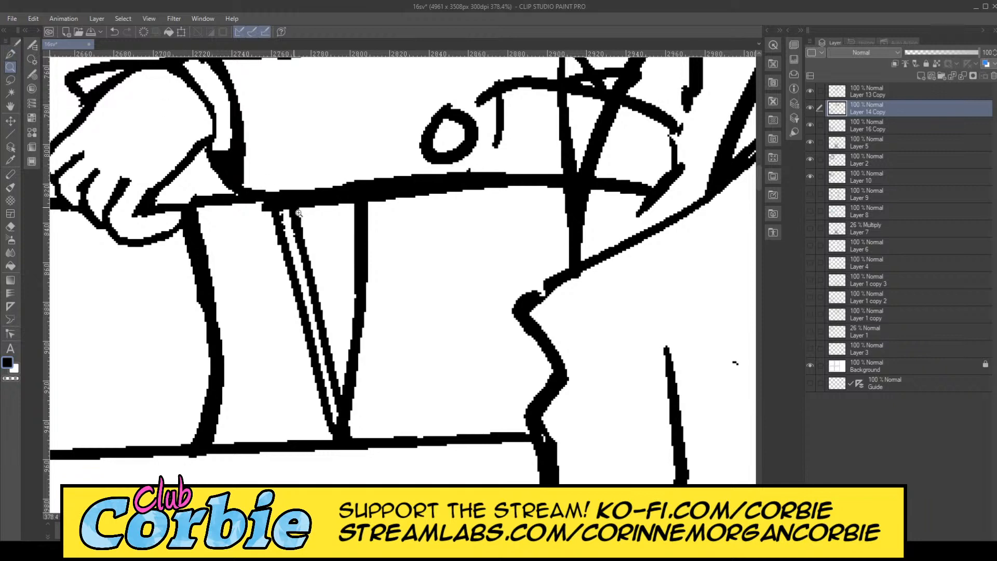
scroll(299, 213, "down", 9)
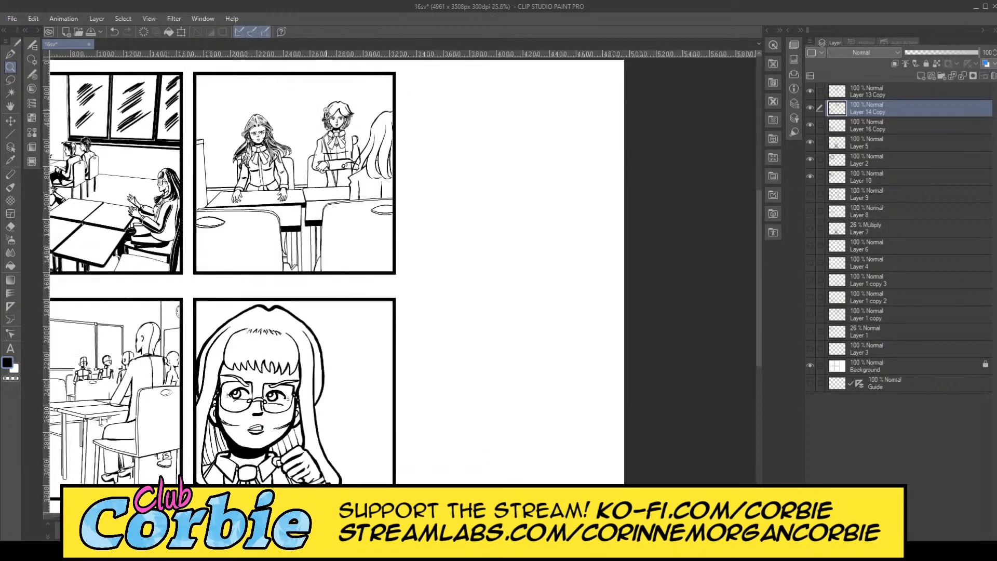
Step: Erase the jacket's thick side line between the standing girl's hand and the desk
scroll(369, 121, "up", 3)
scroll(288, 169, "up", 2)
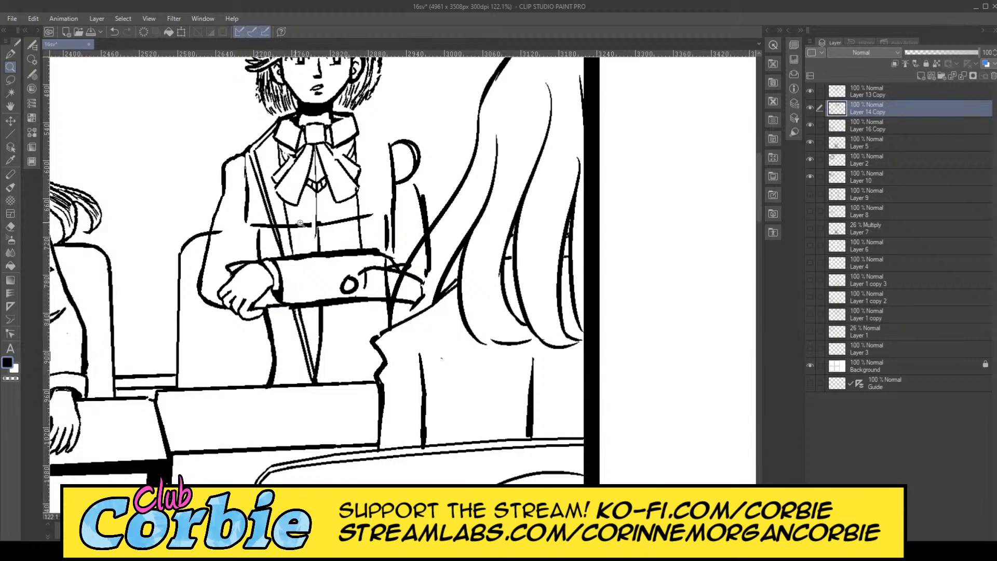
scroll(278, 120, "up", 4)
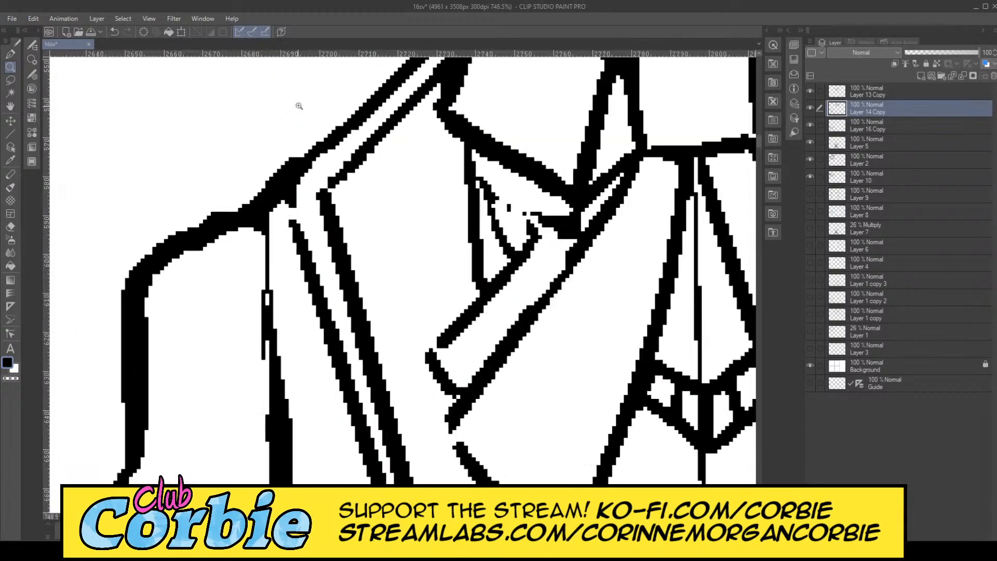
scroll(278, 118, "down", 7)
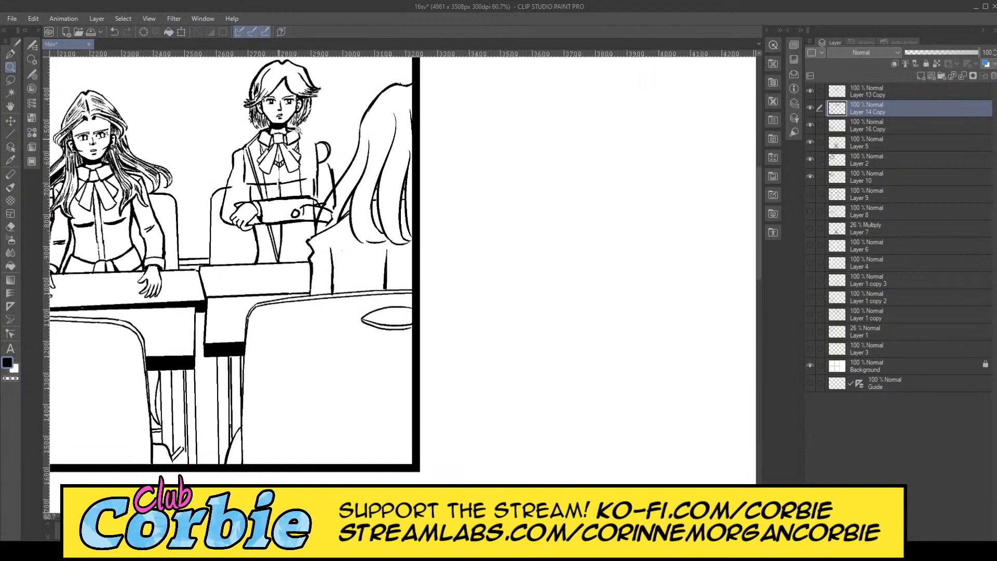
scroll(297, 130, "up", 3)
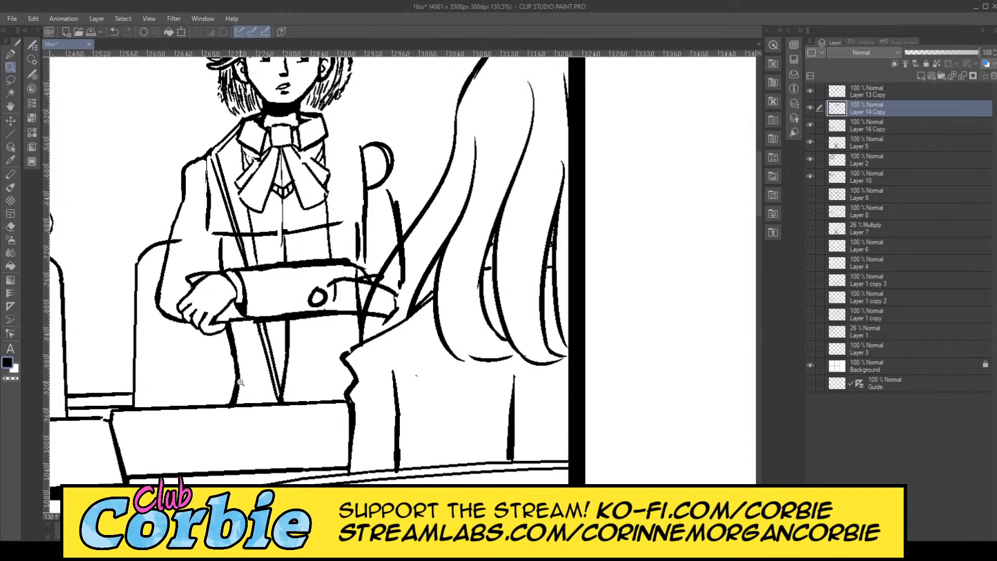
scroll(240, 382, "up", 4)
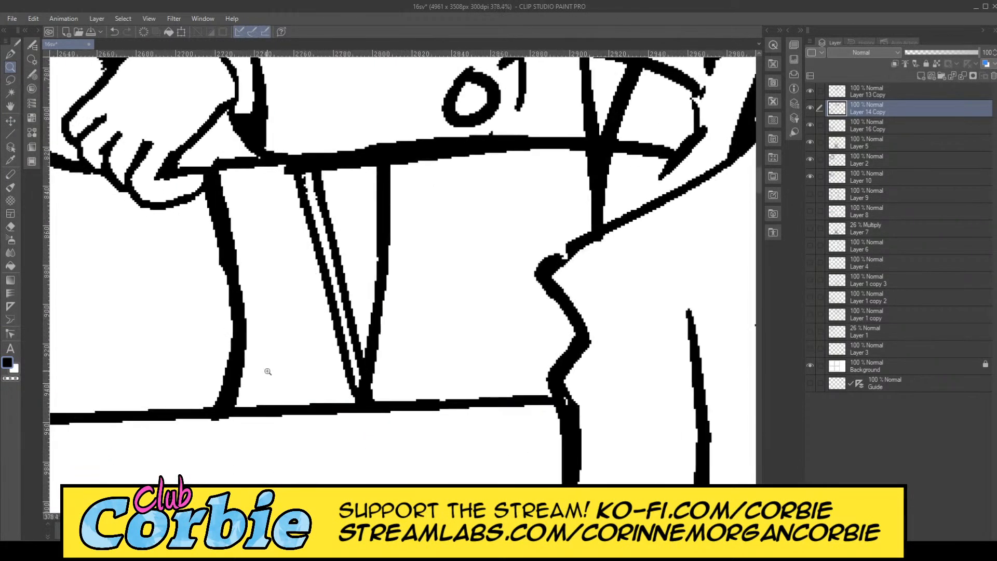
left_click(11, 227)
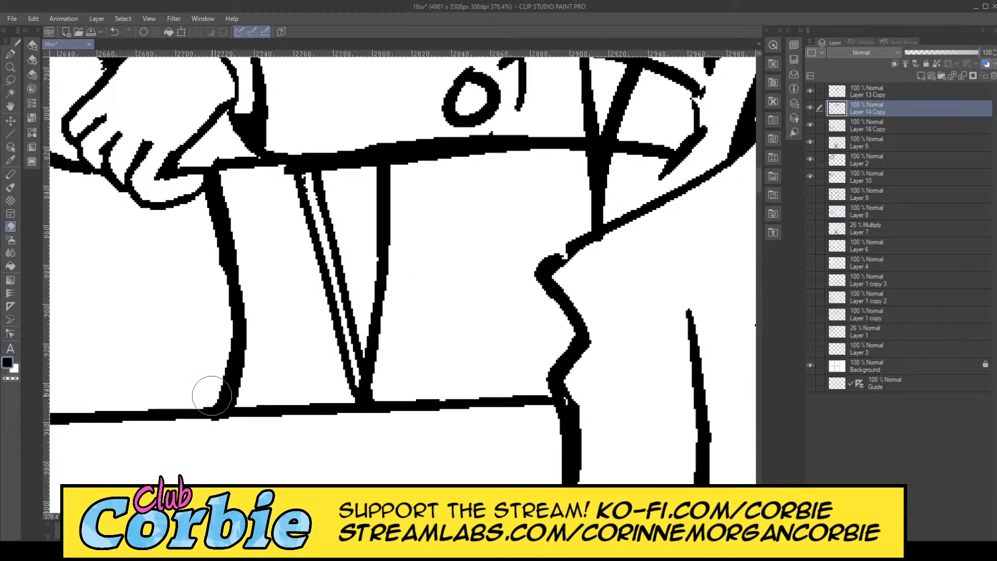
mouse_move(208, 392)
left_mouse_down()
mouse_move(252, 372)
mouse_move(249, 361)
mouse_move(232, 389)
mouse_move(182, 325)
mouse_move(222, 229)
mouse_move(243, 228)
mouse_move(205, 247)
mouse_move(203, 218)
mouse_move(230, 203)
mouse_move(191, 222)
mouse_move(222, 184)
left_mouse_up()
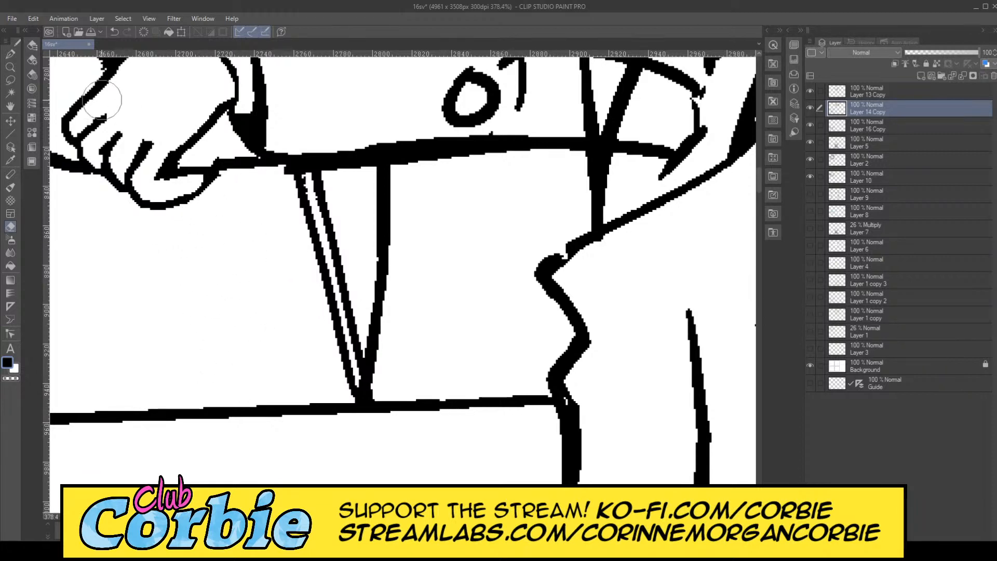
Step: Erase the jacket's two diagonal edging lines and the front line between the forearm and the desk
left_click(12, 67)
left_click_drag(208, 299, 152, 328)
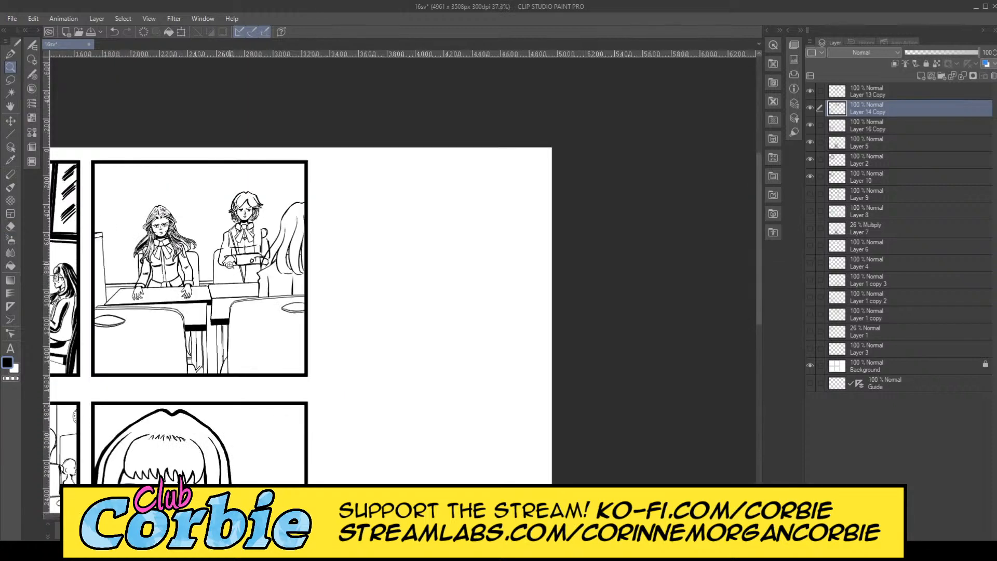
left_click_drag(229, 265, 338, 259)
left_click_drag(166, 337, 192, 326)
key("e")
mouse_move(265, 416)
left_mouse_down()
mouse_move(286, 452)
mouse_move(268, 460)
mouse_move(291, 469)
mouse_move(246, 448)
mouse_move(258, 417)
mouse_move(359, 331)
mouse_move(219, 367)
mouse_move(162, 348)
mouse_move(308, 318)
mouse_move(302, 302)
mouse_move(192, 305)
mouse_move(304, 276)
mouse_move(226, 277)
mouse_move(304, 272)
mouse_move(221, 268)
mouse_move(357, 255)
mouse_move(278, 219)
left_mouse_up()
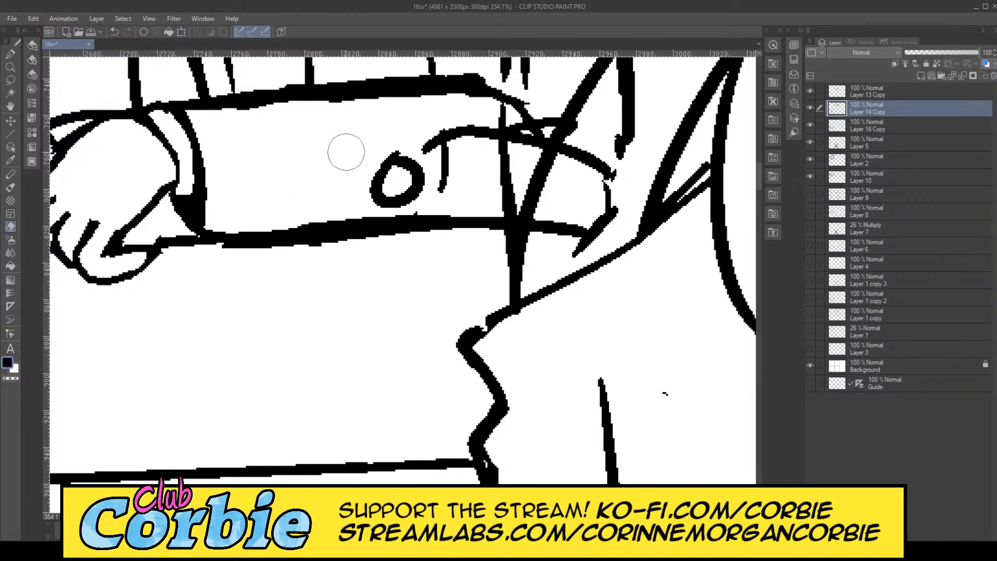
Step: Erase the small ring, fold marks and overlapping strokes inside the forearm, as far as the foreground figure's hair
mouse_move(345, 151)
left_mouse_down()
mouse_move(426, 172)
mouse_move(366, 186)
mouse_move(428, 187)
mouse_move(360, 197)
mouse_move(488, 175)
mouse_move(401, 164)
mouse_move(498, 130)
mouse_move(434, 132)
mouse_move(543, 89)
mouse_move(509, 102)
mouse_move(502, 173)
mouse_move(527, 115)
mouse_move(504, 195)
mouse_move(552, 87)
left_mouse_up()
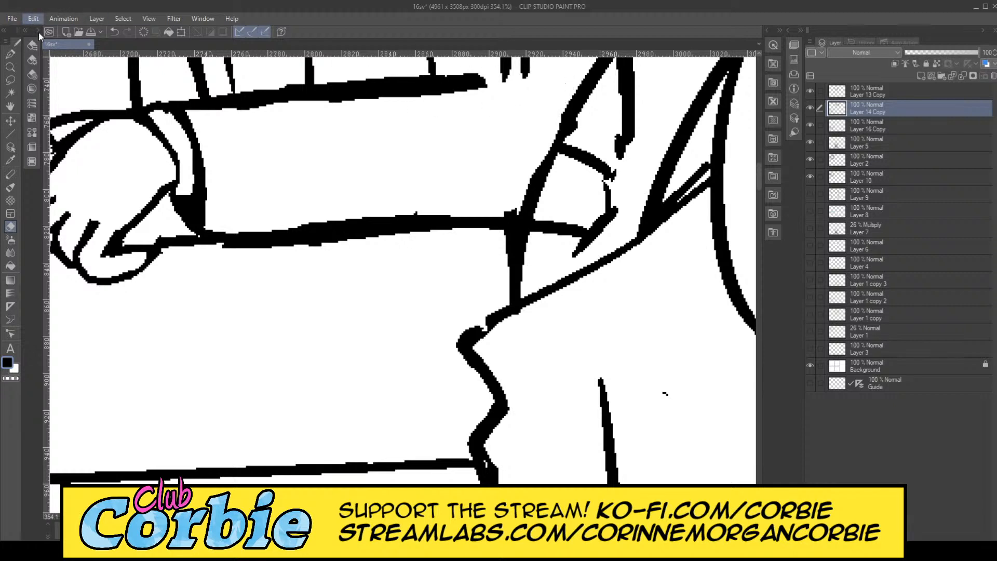
key("ctrl+z")
key("ctrl+z")
key("ctrl+z")
mouse_move(410, 177)
left_mouse_down()
mouse_move(363, 167)
mouse_move(368, 198)
mouse_move(494, 145)
mouse_move(405, 142)
mouse_move(494, 107)
mouse_move(480, 139)
mouse_move(498, 156)
mouse_move(499, 189)
mouse_move(530, 100)
mouse_move(554, 85)
mouse_move(497, 194)
mouse_move(512, 187)
mouse_move(388, 200)
mouse_move(478, 187)
mouse_move(509, 200)
left_mouse_up()
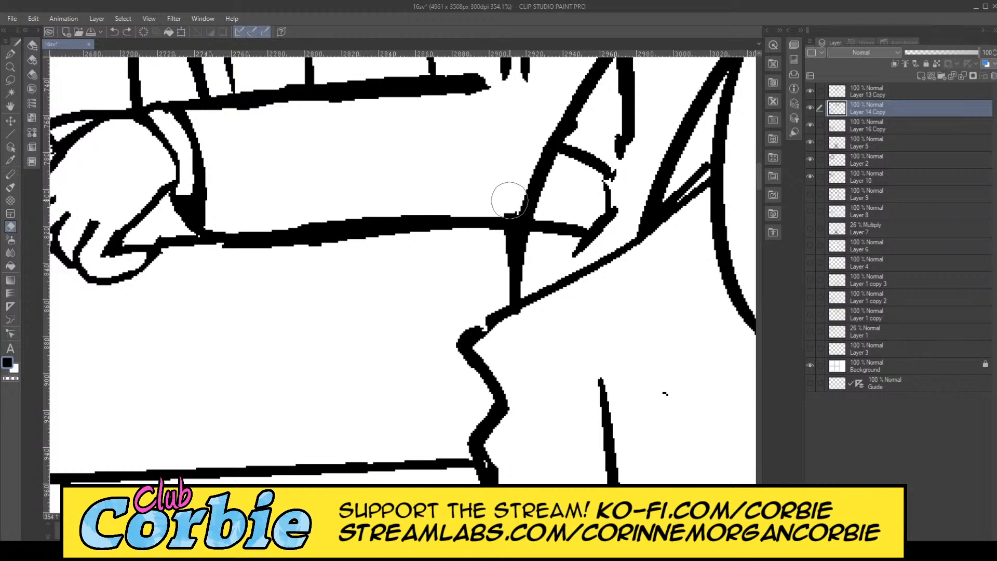
Step: Erase the short vertical line above the cuff and the part of the horizontal chest line that crosses the jacket lapel
left_click(10, 67)
left_click_drag(305, 321, 271, 351)
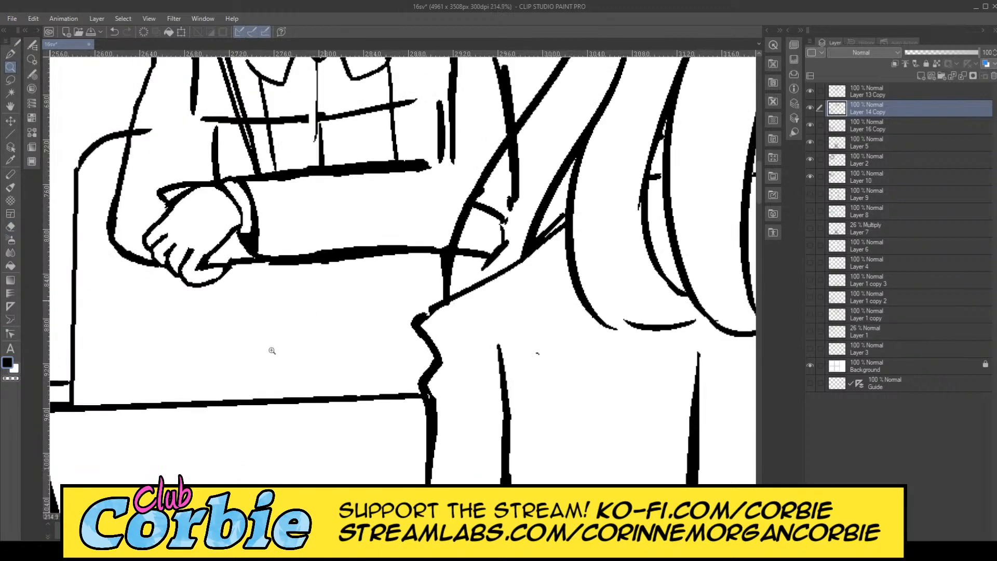
scroll(272, 351, "down", 5)
scroll(360, 277, "up", 5)
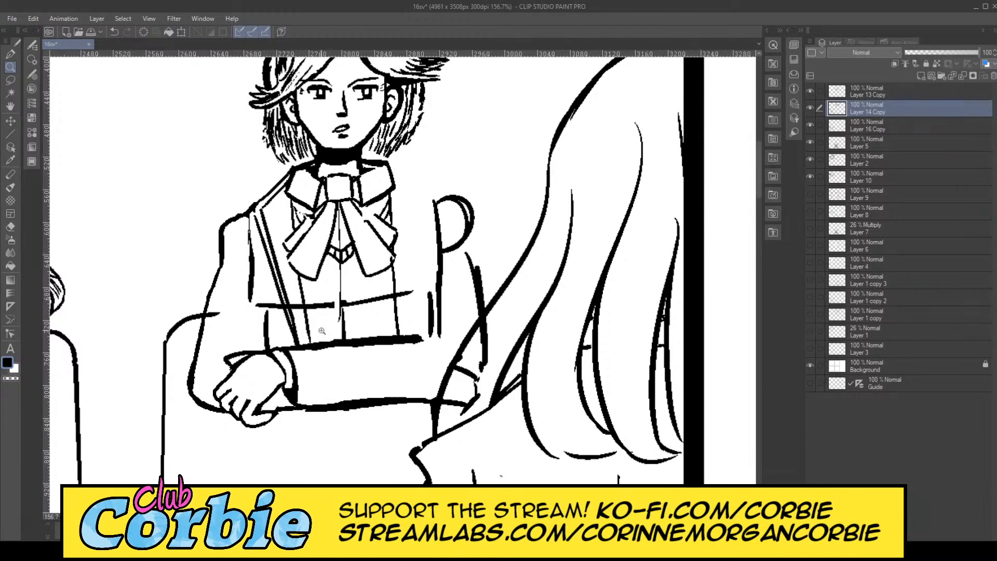
scroll(268, 348, "up", 4)
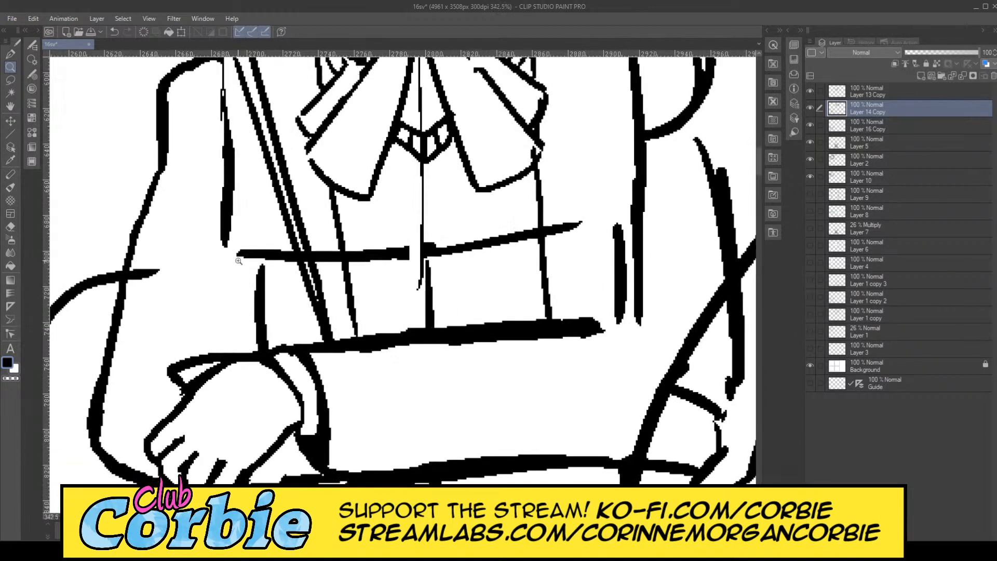
left_click(11, 226)
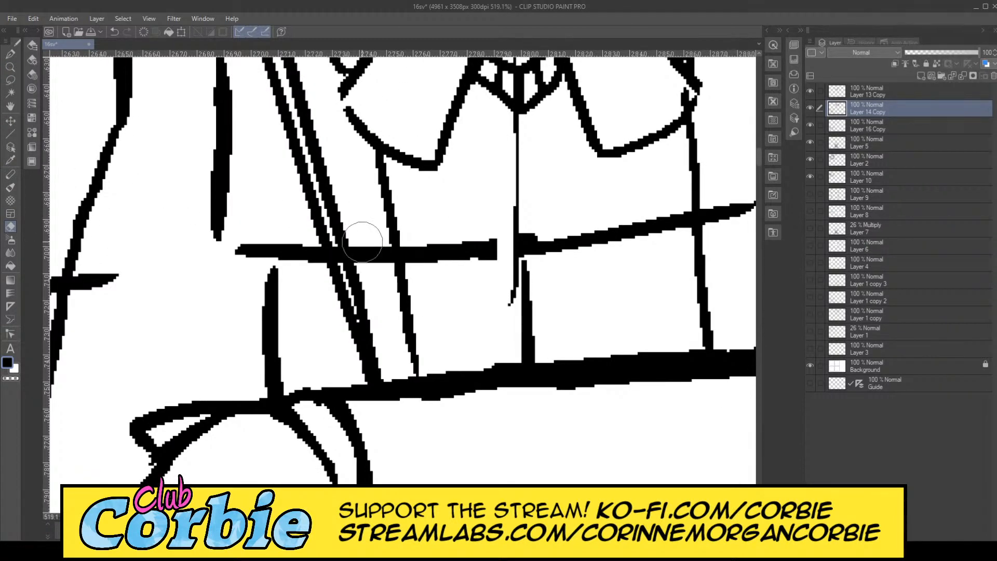
mouse_move(269, 328)
left_mouse_down()
mouse_move(262, 368)
mouse_move(292, 373)
mouse_move(269, 381)
mouse_move(294, 360)
mouse_move(274, 240)
mouse_move(277, 306)
mouse_move(254, 305)
mouse_move(243, 236)
mouse_move(269, 209)
mouse_move(283, 212)
mouse_move(314, 286)
mouse_move(298, 233)
mouse_move(319, 290)
left_mouse_up()
key("bracketleft")
key("bracketleft")
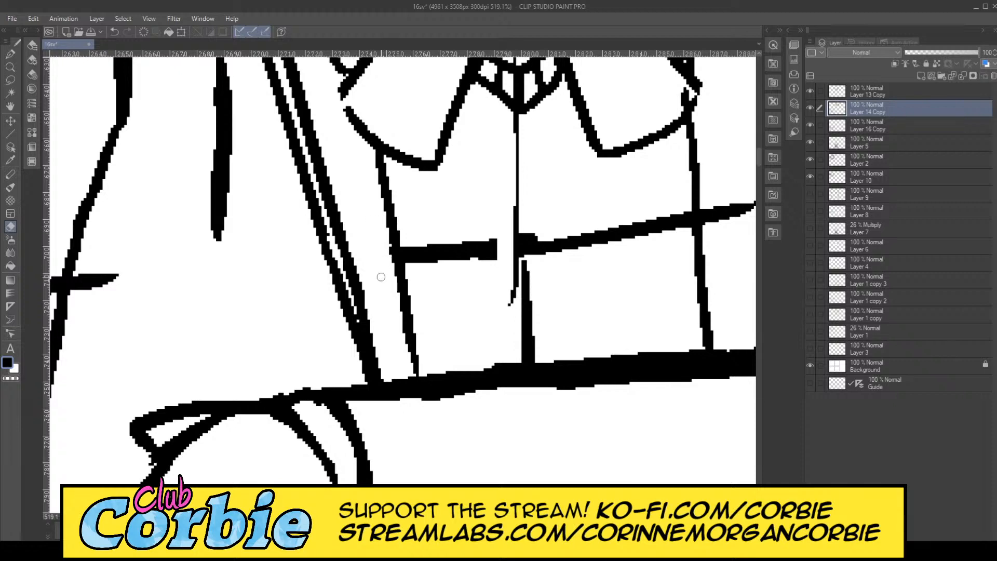
Step: Erase the thin upper end of the sleeve's inner line just below the shoulder
left_click(10, 66)
scroll(278, 229, "down", 6)
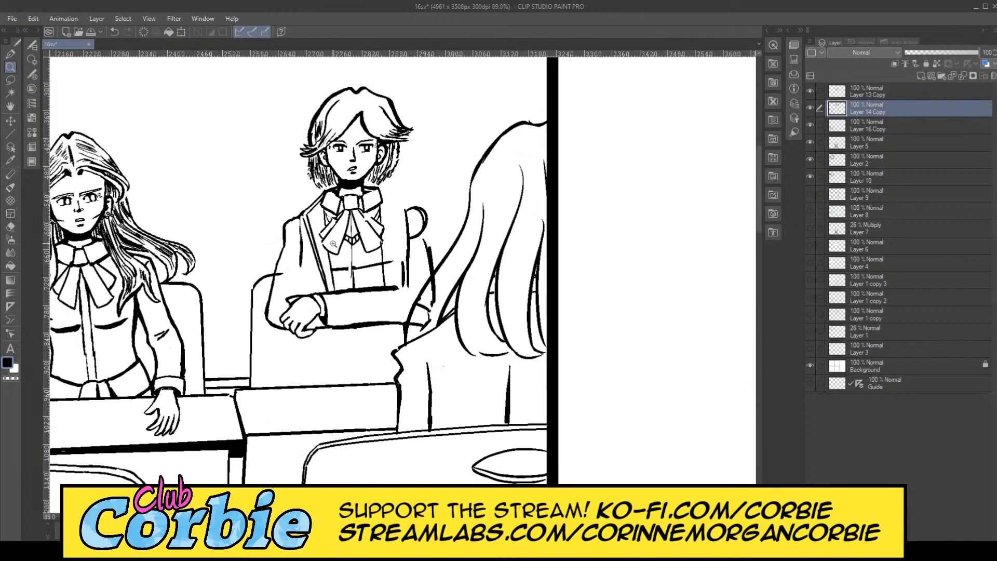
scroll(333, 243, "up", 4)
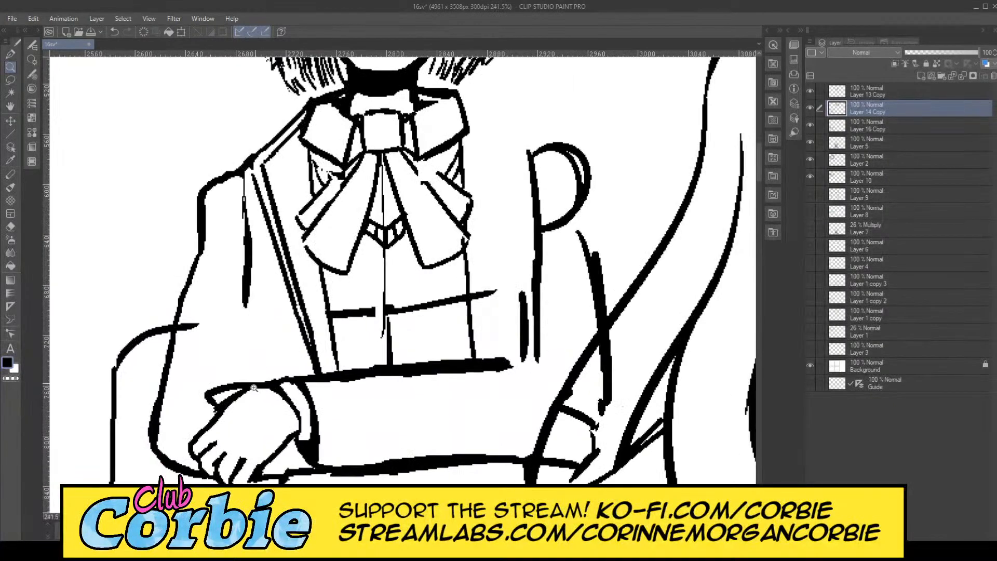
scroll(260, 350, "up", 3)
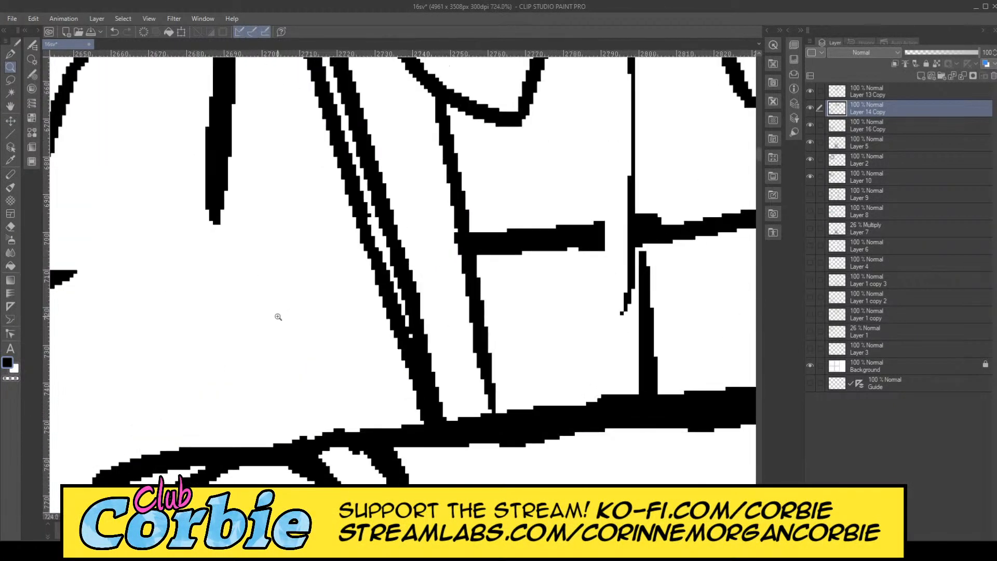
scroll(256, 134, "up", 1)
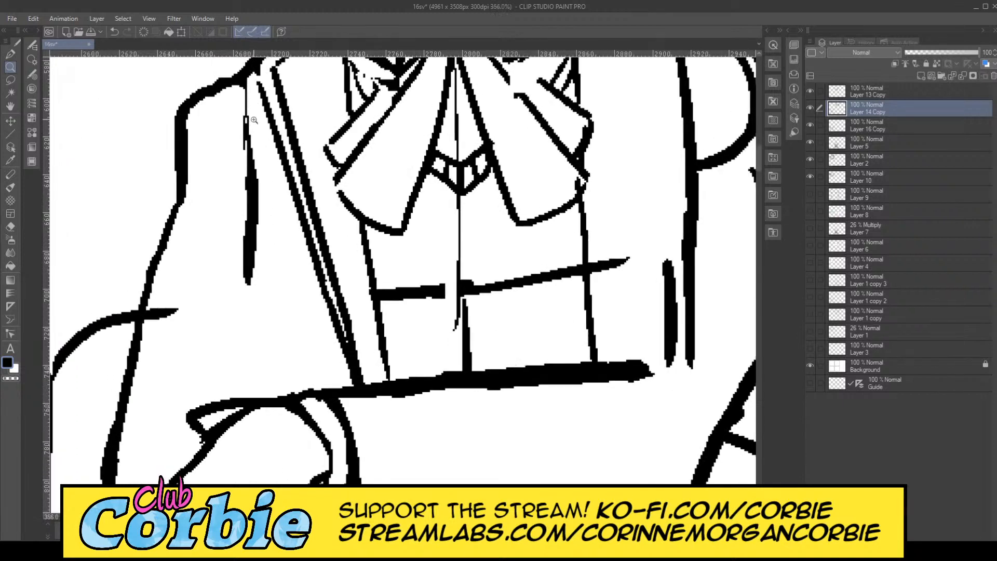
left_click(11, 226)
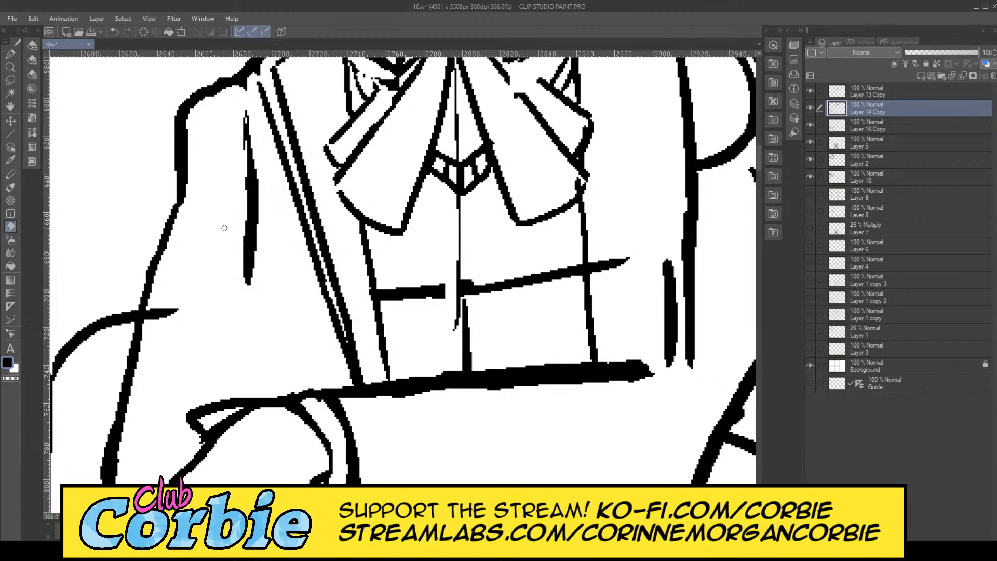
Step: Lasso the sleeve's inner line, rotate it slightly counterclockwise, apply the transform and deselect
left_click(10, 66)
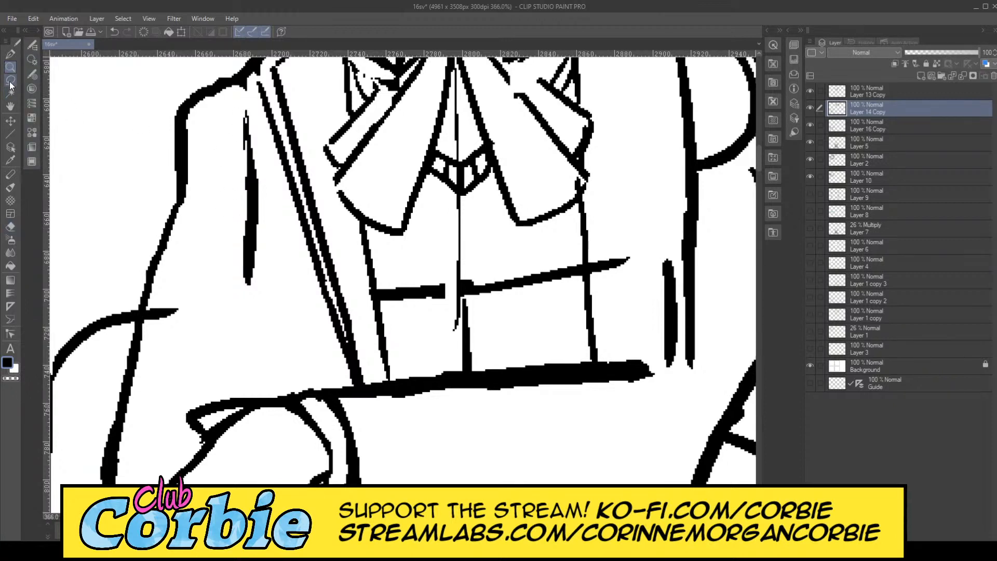
left_click(10, 82)
left_click_drag(231, 98, 225, 234)
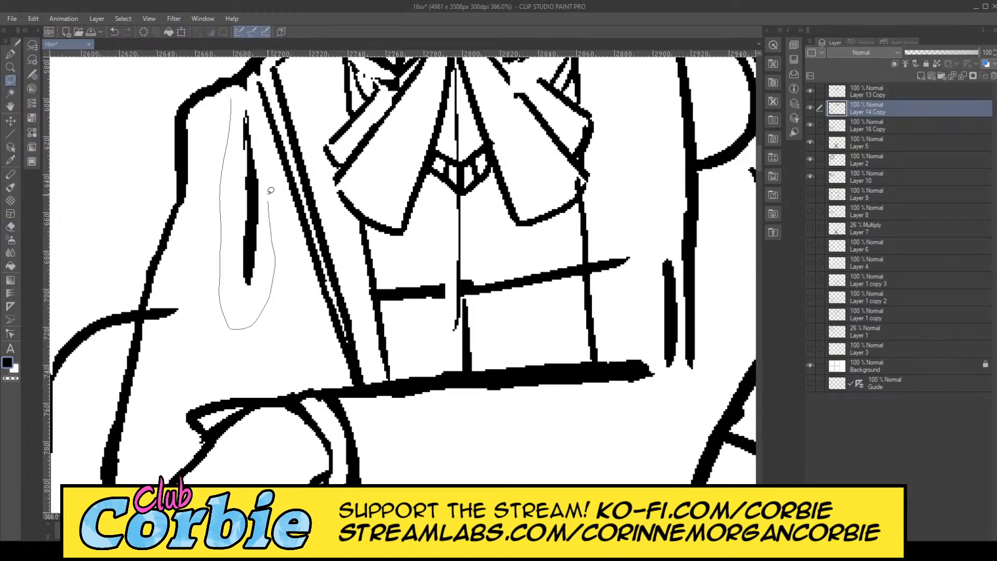
left_click_drag(262, 110, 252, 100)
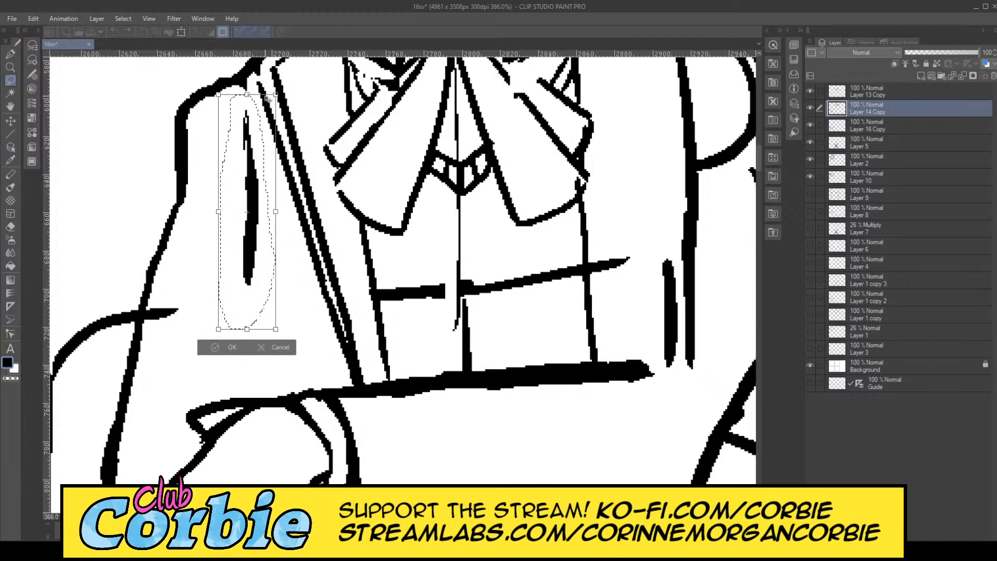
key("ctrl+t")
left_click_drag(275, 89, 264, 87)
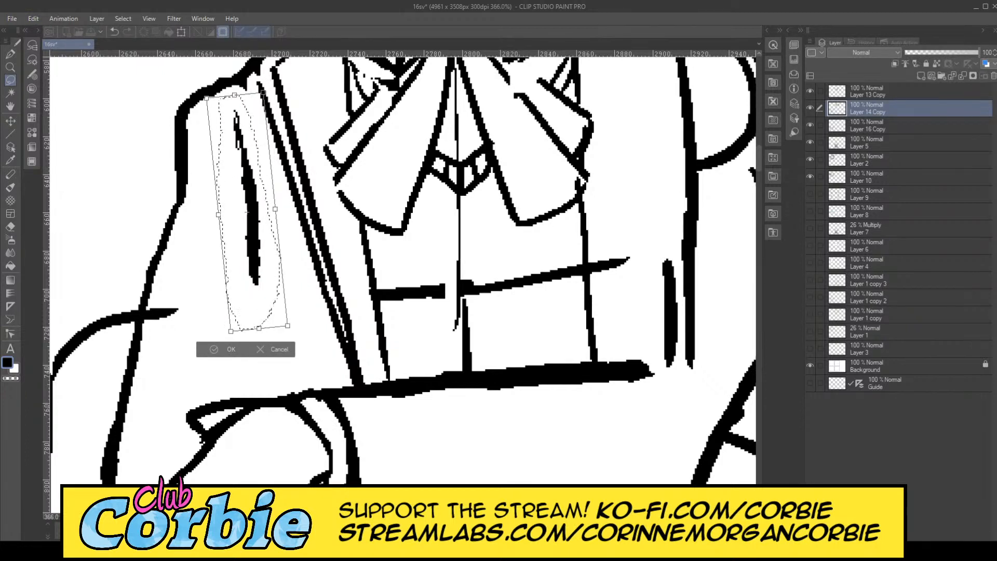
key("Return")
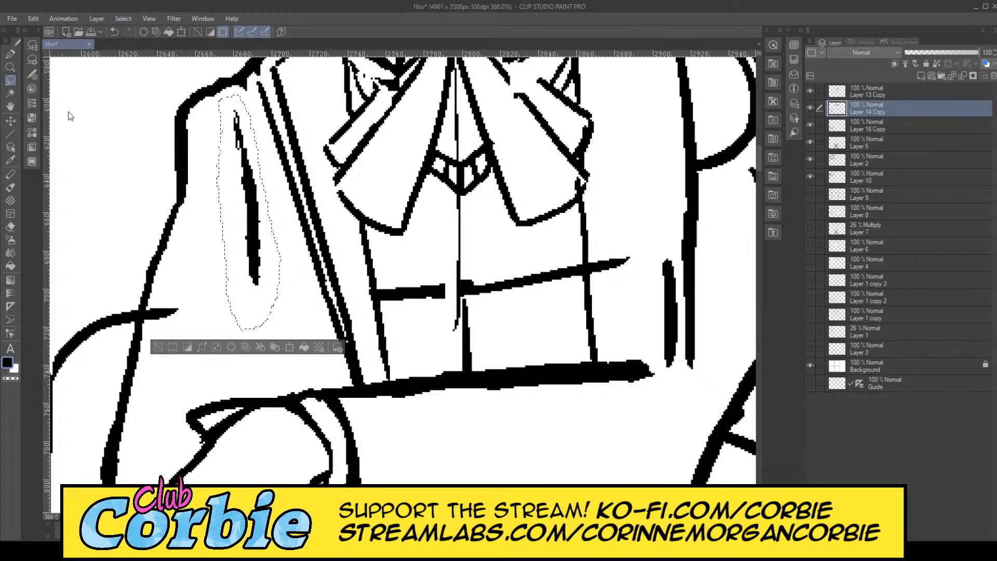
key("ctrl+d")
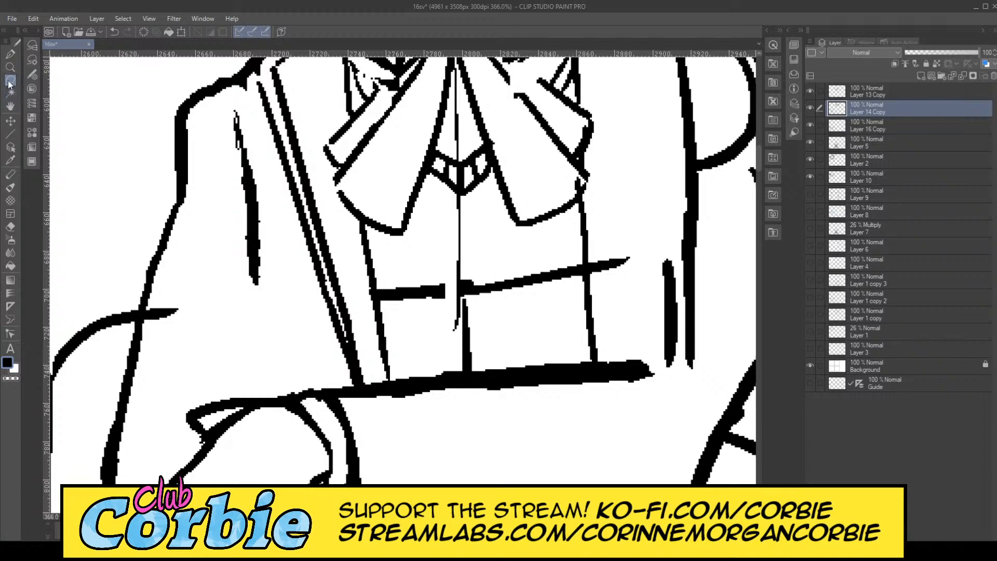
Step: Extend the sleeve's inner line downward in a thick stroke to meet the forearm above the wrist
left_click(9, 55)
mouse_move(257, 270)
left_mouse_down()
mouse_move(283, 392)
mouse_move(260, 291)
mouse_move(273, 370)
left_mouse_up()
left_click_drag(262, 316, 275, 403)
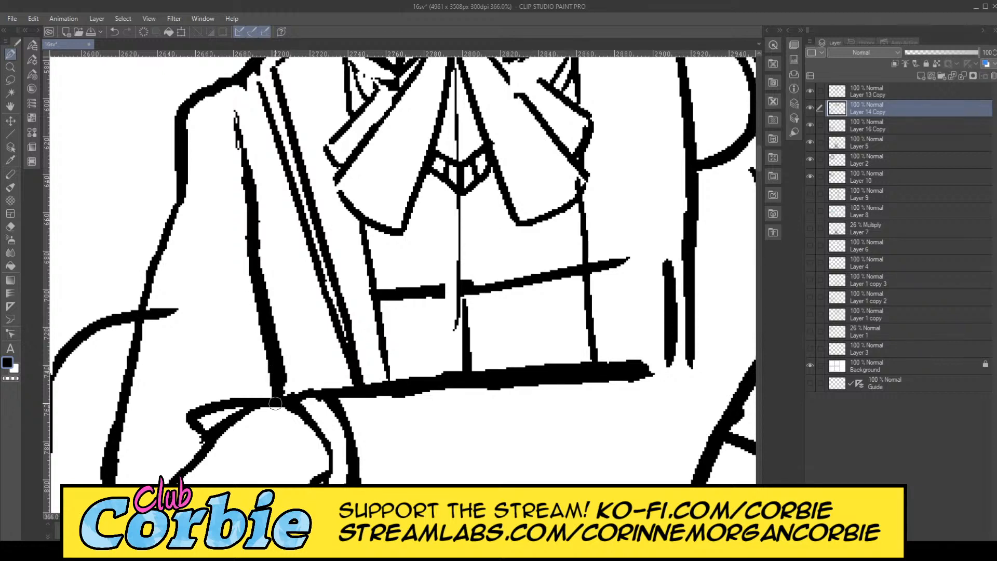
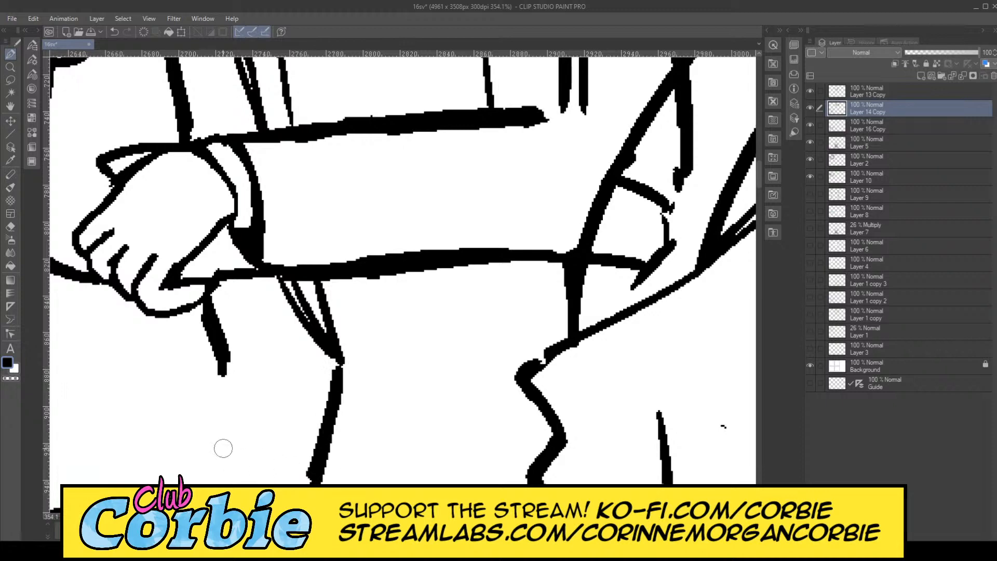
Step: Ink the lower part of the jacket's side line as a thick diagonal slanting outward from below the hand toward the desk
left_click_drag(224, 369, 180, 476)
left_click_drag(179, 477, 223, 366)
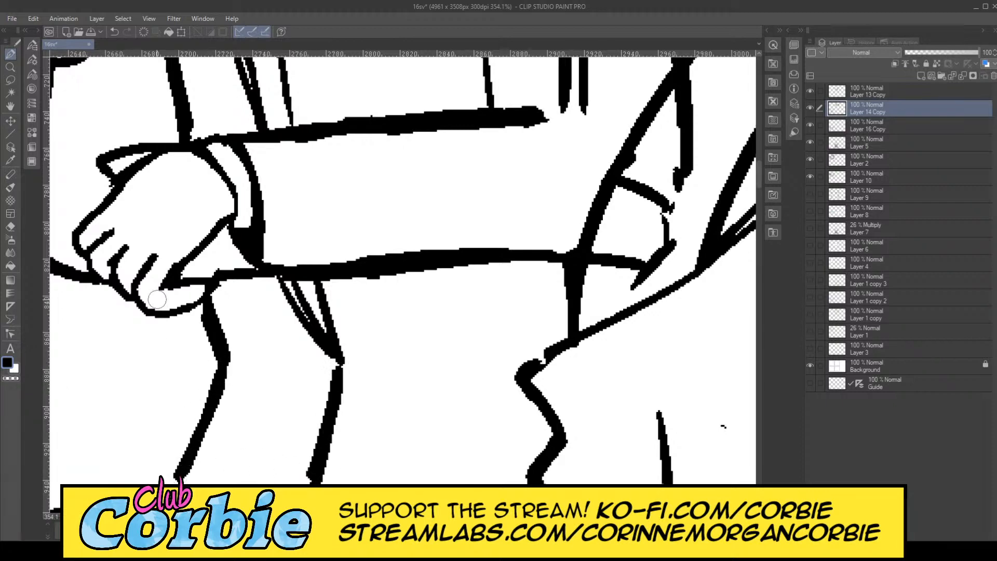
left_click(11, 80)
left_click(10, 67)
scroll(269, 237, "down", 8)
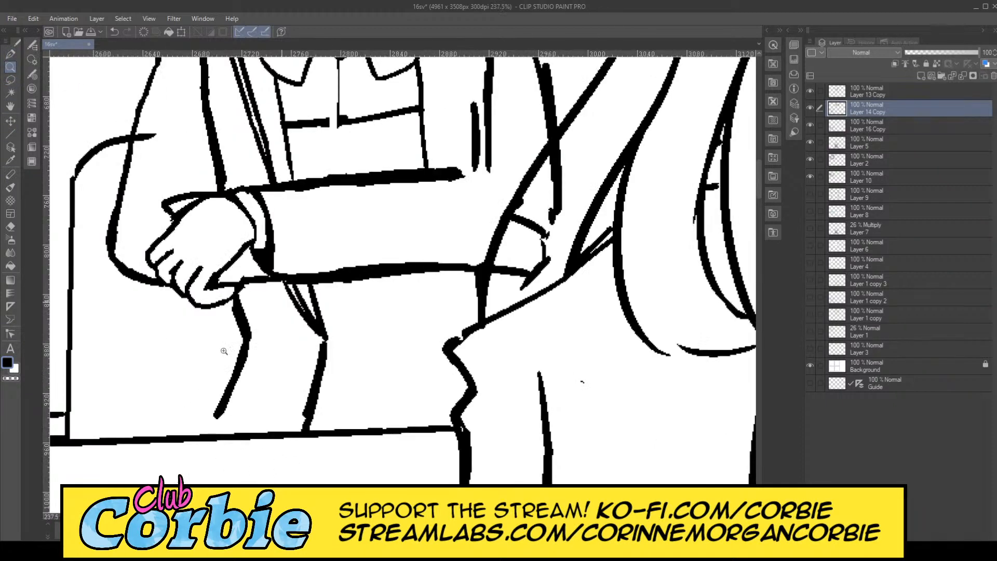
Step: Erase the jacket's front-edge and fold lines between the standing girl's forearm and the desk
scroll(318, 292, "up", 3)
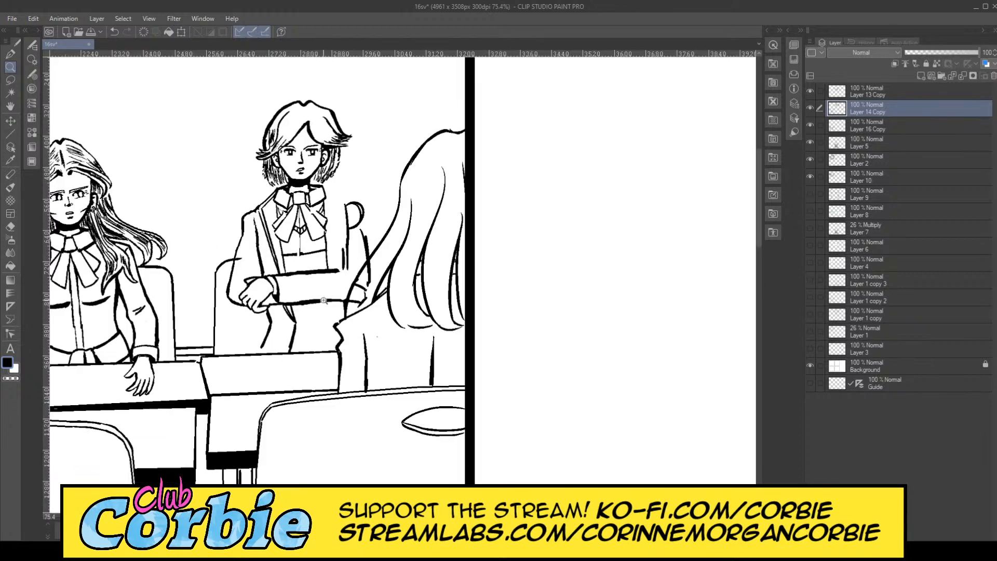
scroll(288, 322, "up", 4)
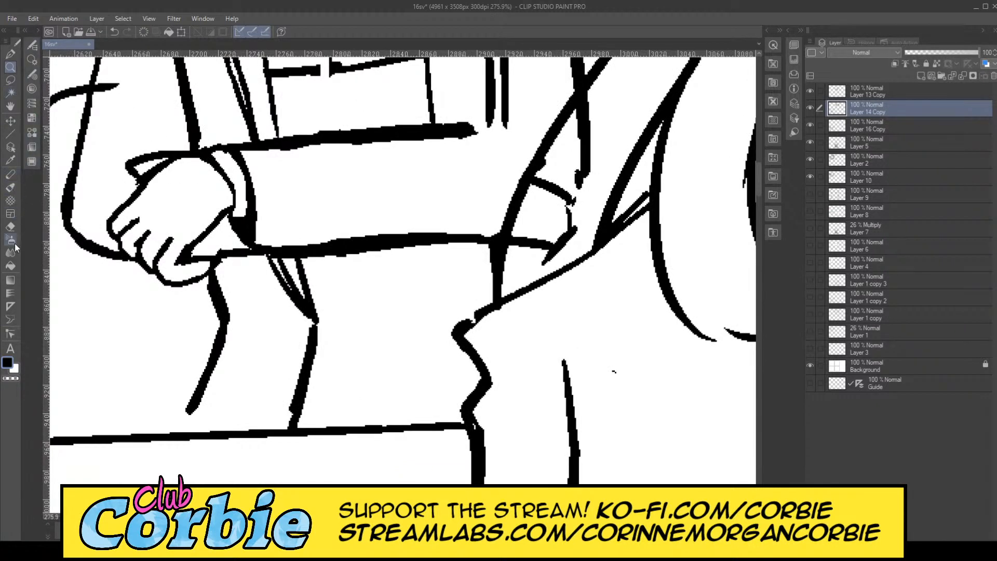
left_click(9, 227)
mouse_move(302, 406)
left_mouse_down()
mouse_move(315, 330)
mouse_move(341, 300)
mouse_move(247, 289)
mouse_move(310, 270)
mouse_move(243, 278)
mouse_move(304, 270)
mouse_move(249, 268)
mouse_move(315, 276)
mouse_move(319, 308)
mouse_move(298, 307)
left_mouse_up()
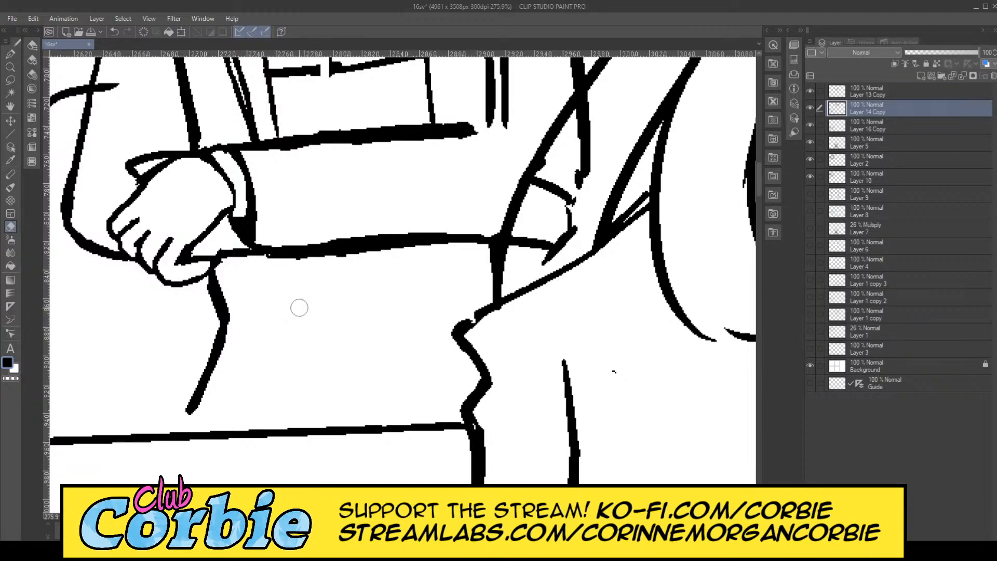
Step: Re-ink the jacket's front edge closer to the hand, with a pointed fold under the forearm and a thick diagonal down to the desk
left_click(10, 53)
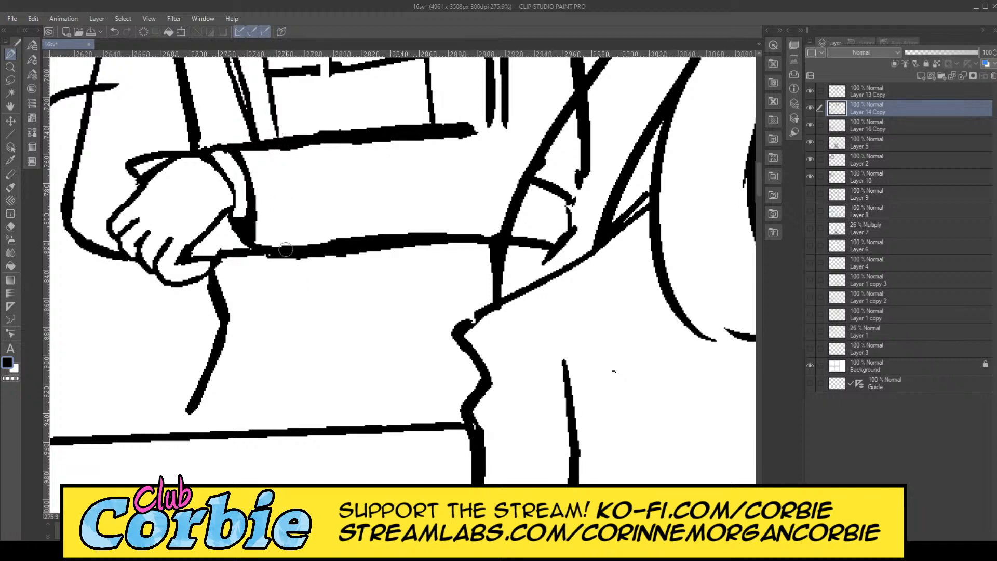
left_click_drag(285, 257, 288, 315)
mouse_move(290, 258)
left_mouse_down()
mouse_move(300, 330)
mouse_move(277, 283)
mouse_move(289, 326)
mouse_move(265, 439)
left_mouse_up()
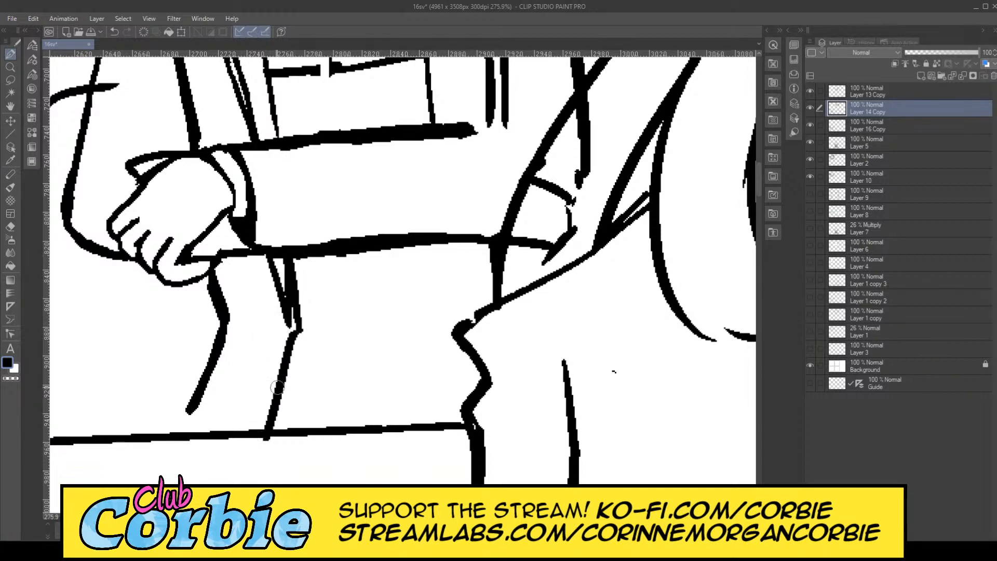
left_click_drag(301, 326, 267, 436)
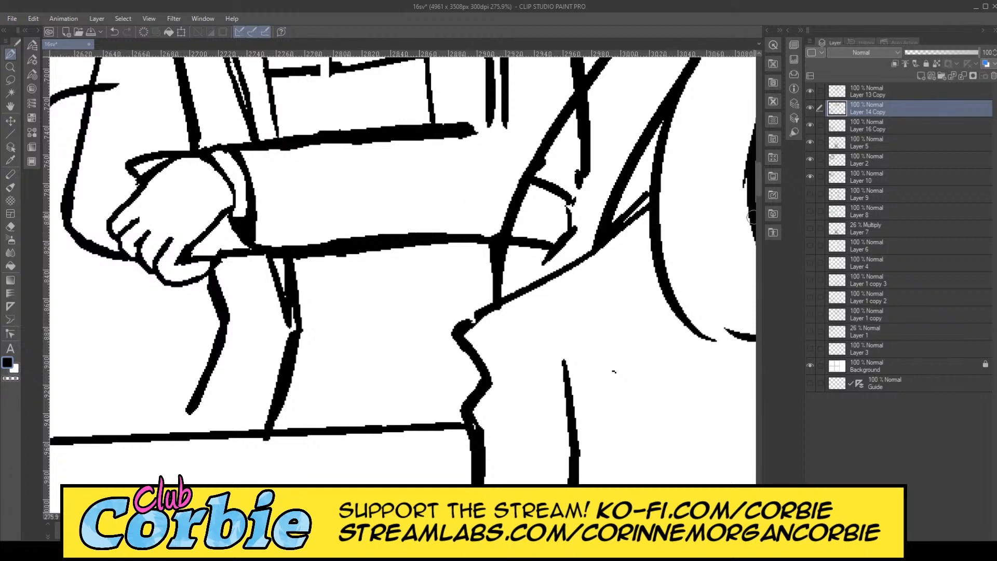
Step: Redraw the shirt's side line straighter from the bow down to the forearm and erase the old line beside it
left_click_drag(759, 183, 760, 166)
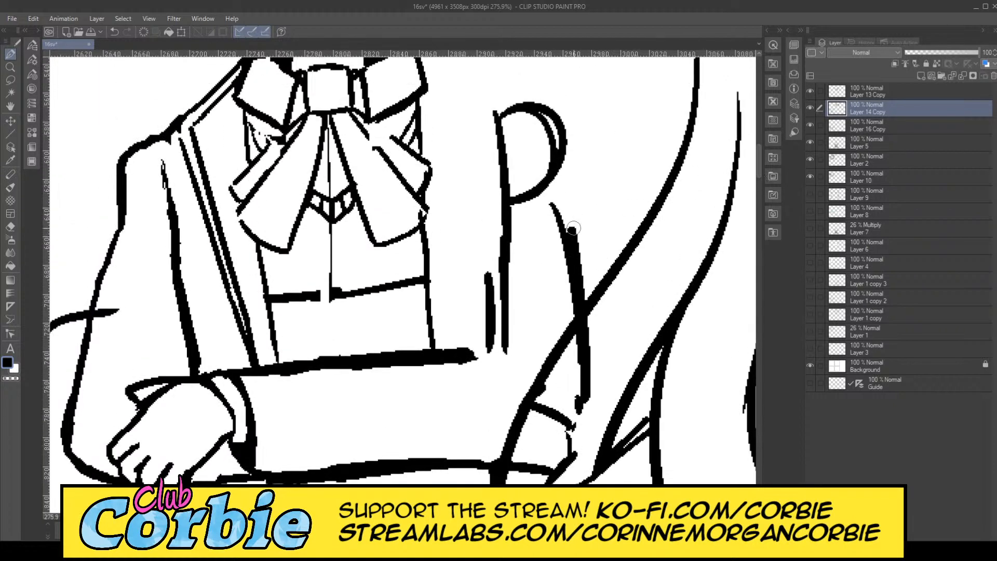
left_click_drag(422, 222, 416, 349)
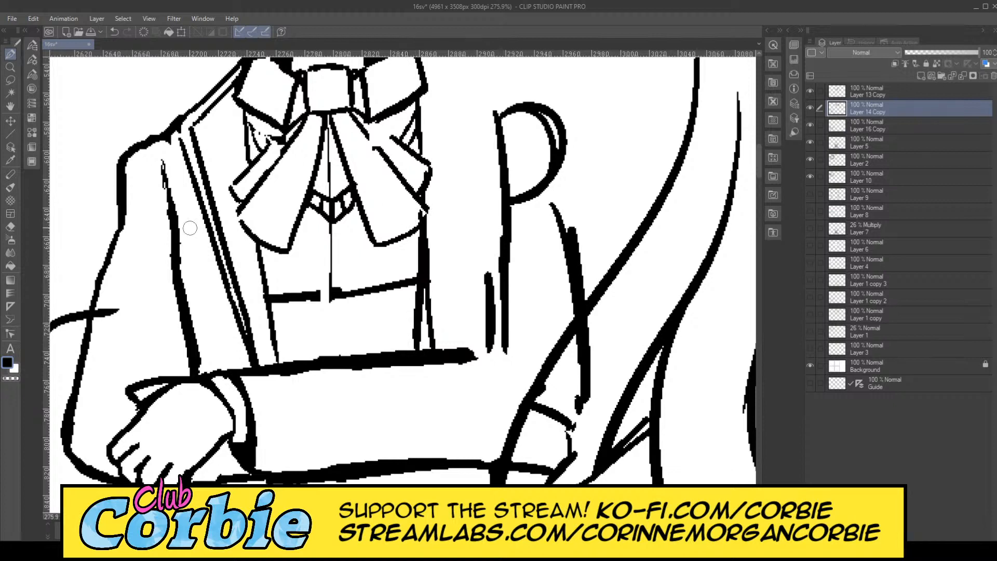
left_click(11, 227)
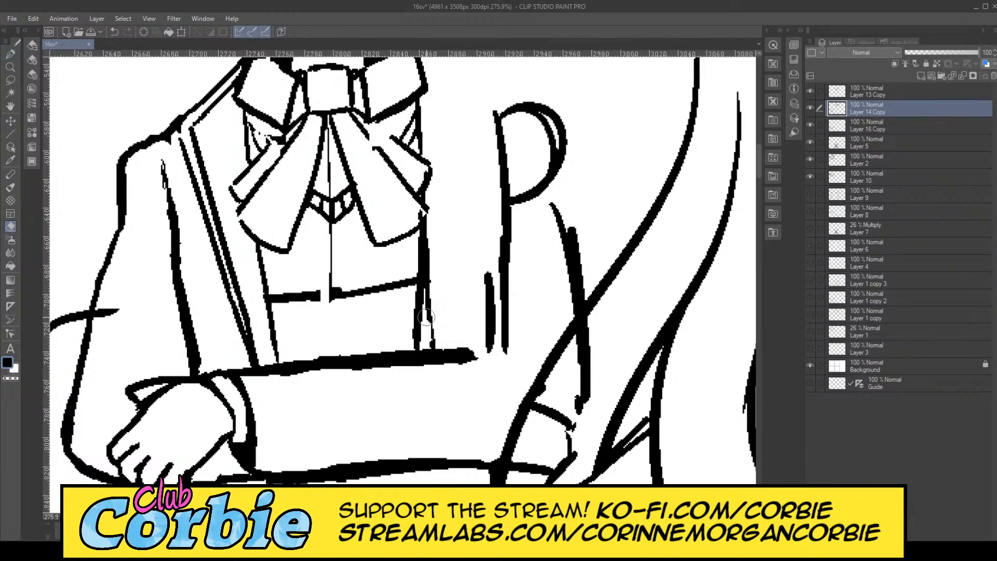
left_click_drag(426, 317, 430, 215)
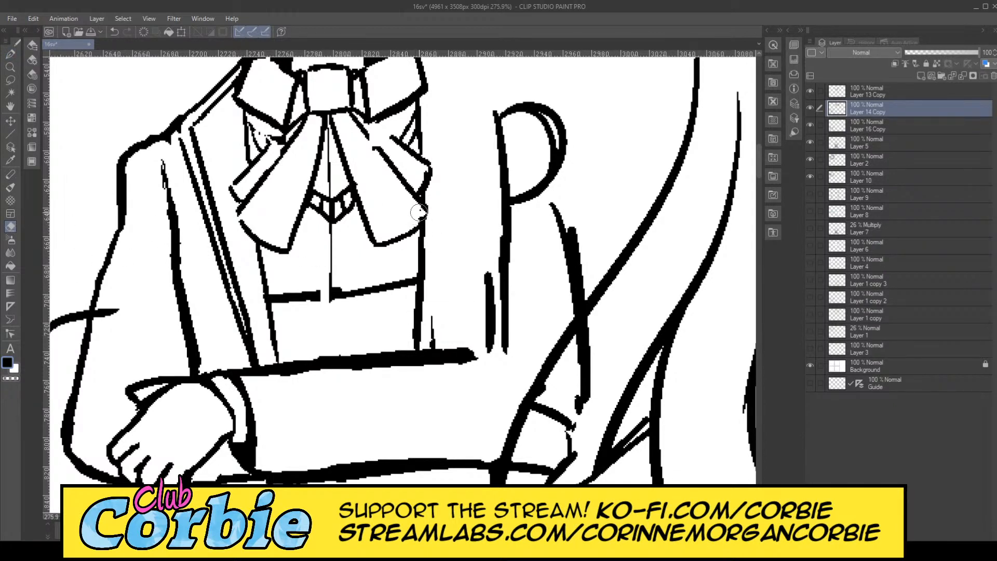
left_click_drag(433, 310, 435, 351)
Step: Ink the jacket's opposite front edge below the forearm as a mirrored fold and a thick diagonal reaching the desk
left_click_drag(761, 160, 762, 180)
left_click(11, 54)
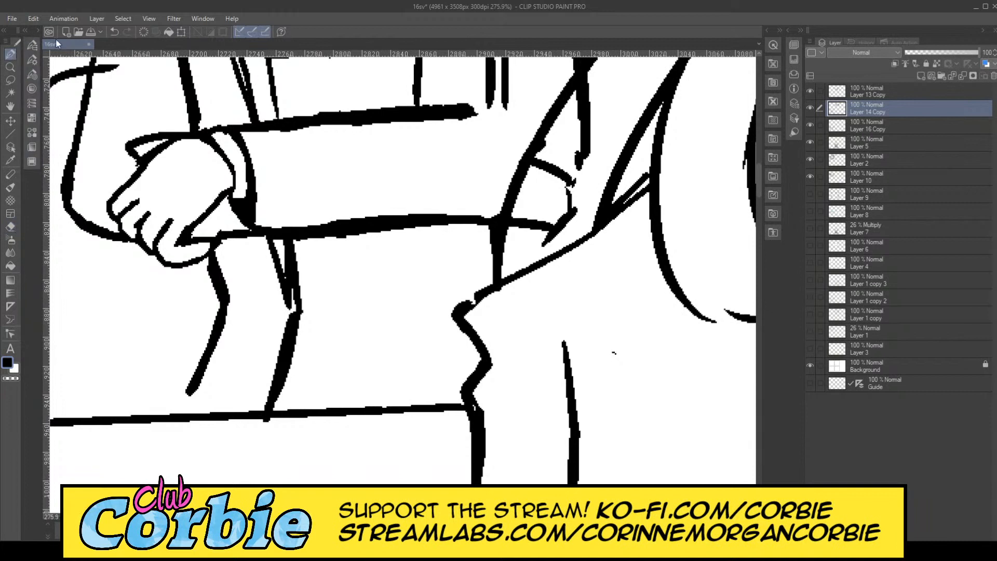
left_click_drag(408, 228, 402, 286)
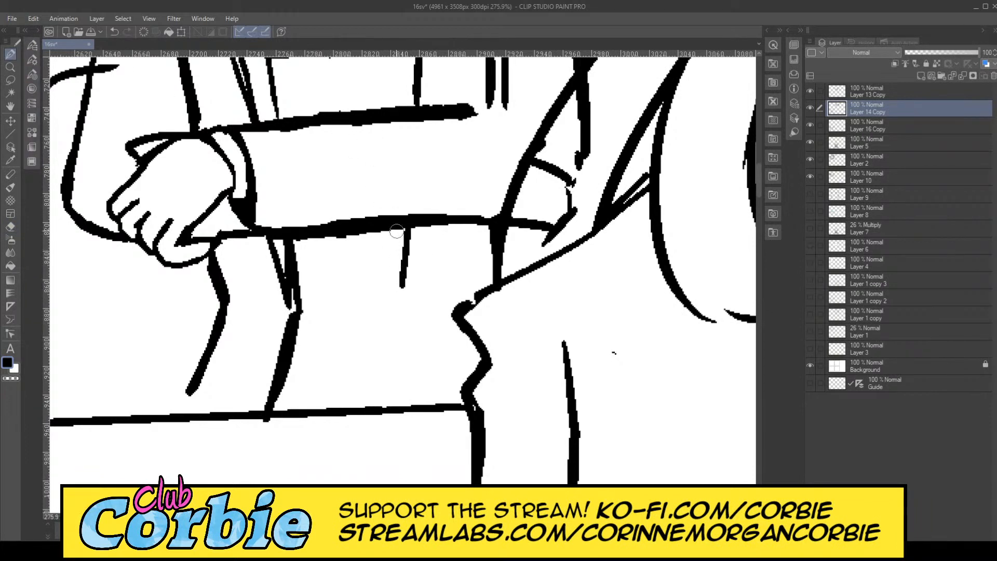
mouse_move(396, 231)
left_mouse_down()
mouse_move(398, 297)
mouse_move(440, 225)
mouse_move(404, 305)
mouse_move(425, 408)
left_mouse_up()
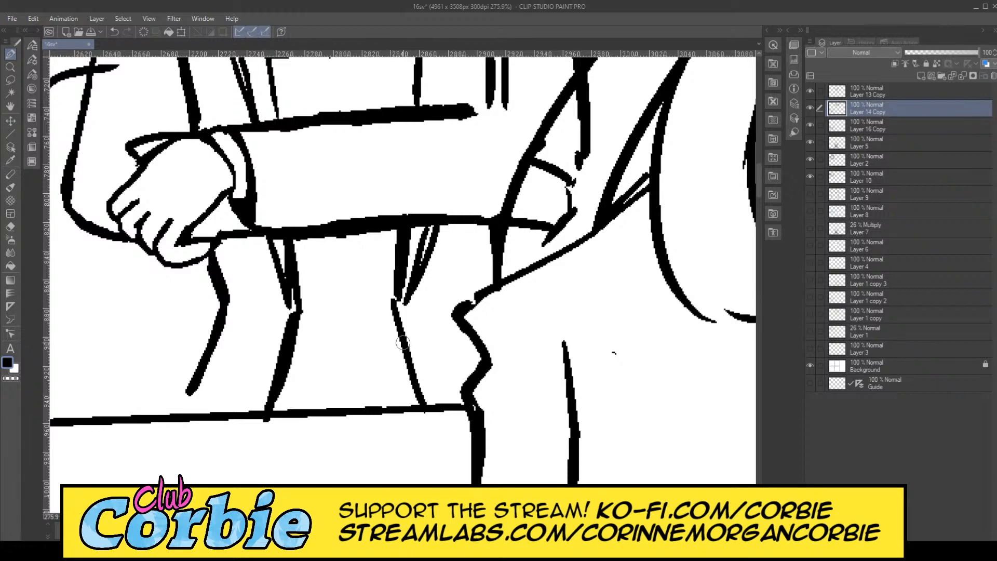
left_click_drag(395, 299, 422, 406)
Step: Extend the jacket's outer side line down to the desk and thicken the front edges at their folds and lower end
left_click_drag(278, 389, 269, 415)
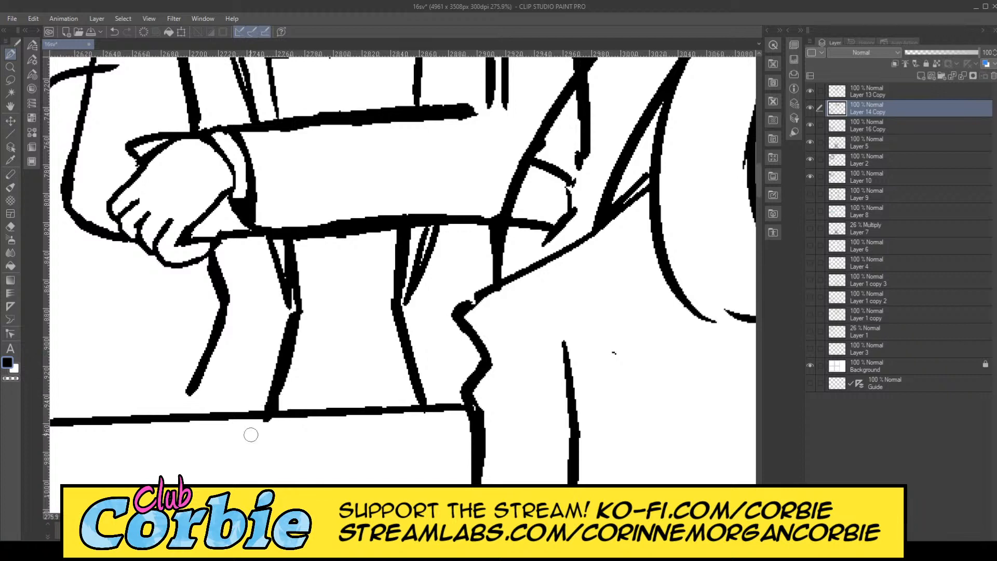
mouse_move(183, 398)
left_mouse_down()
mouse_move(200, 387)
mouse_move(164, 427)
left_mouse_up()
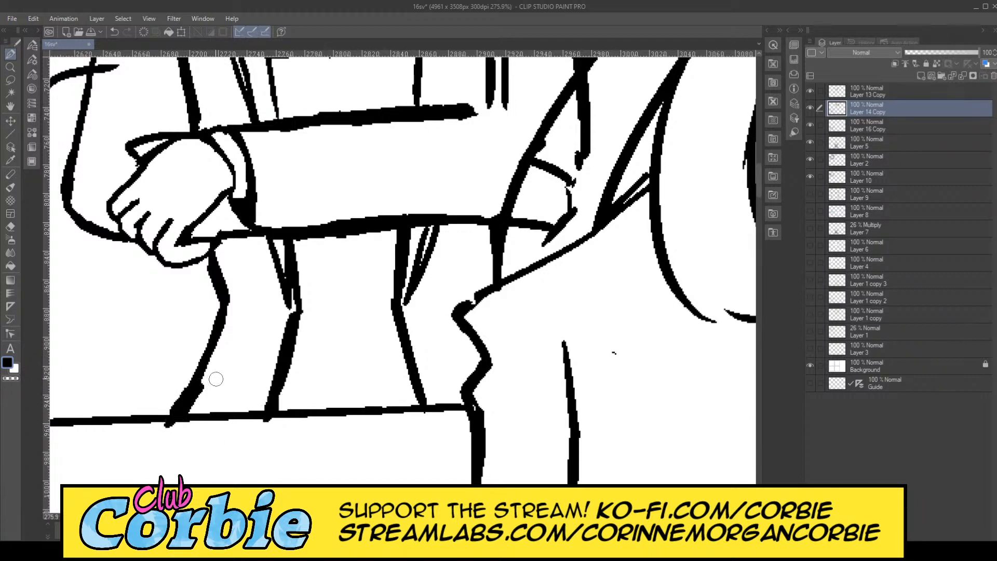
left_click_drag(289, 301, 291, 318)
left_click_drag(290, 283, 292, 321)
mouse_move(399, 231)
left_mouse_down()
mouse_move(395, 299)
mouse_move(398, 230)
left_mouse_up()
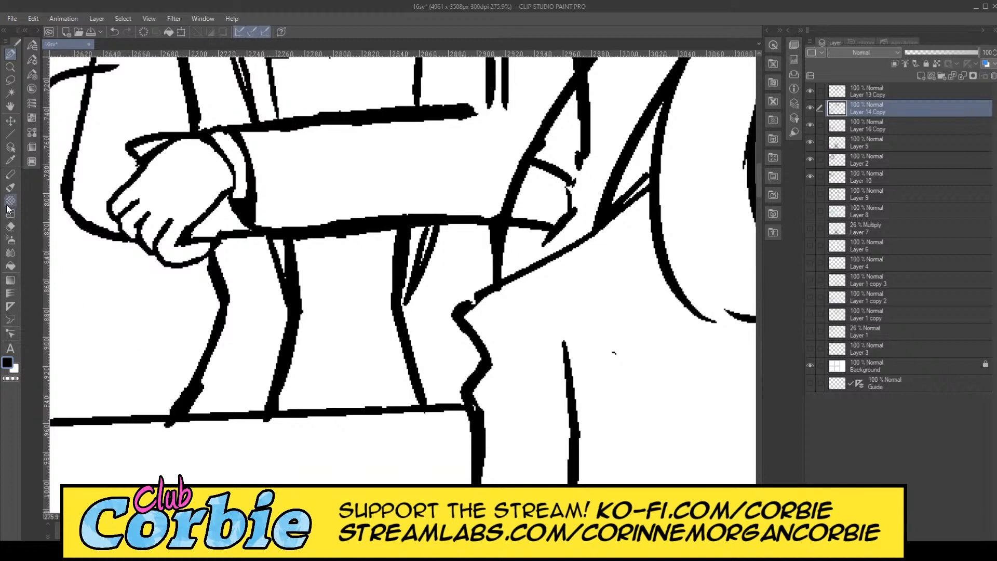
Step: Erase the jacket-line overshoots at the desk edge and smooth the bumps along the front edge
left_click(10, 227)
mouse_move(256, 424)
left_mouse_down()
mouse_move(208, 396)
mouse_move(213, 382)
mouse_move(177, 436)
left_mouse_up()
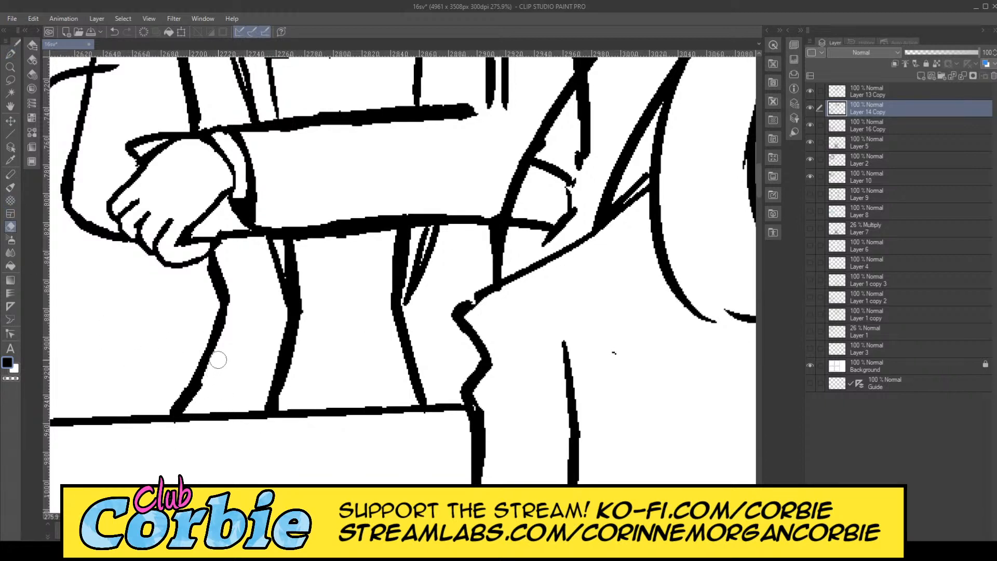
left_click_drag(290, 399, 274, 413)
mouse_move(310, 302)
left_mouse_down()
mouse_move(307, 329)
mouse_move(307, 257)
left_mouse_up()
Step: Ink a thick rounded-square belt buckle between the jacket's front edges, with short belt lines joining it on both sides
key("p")
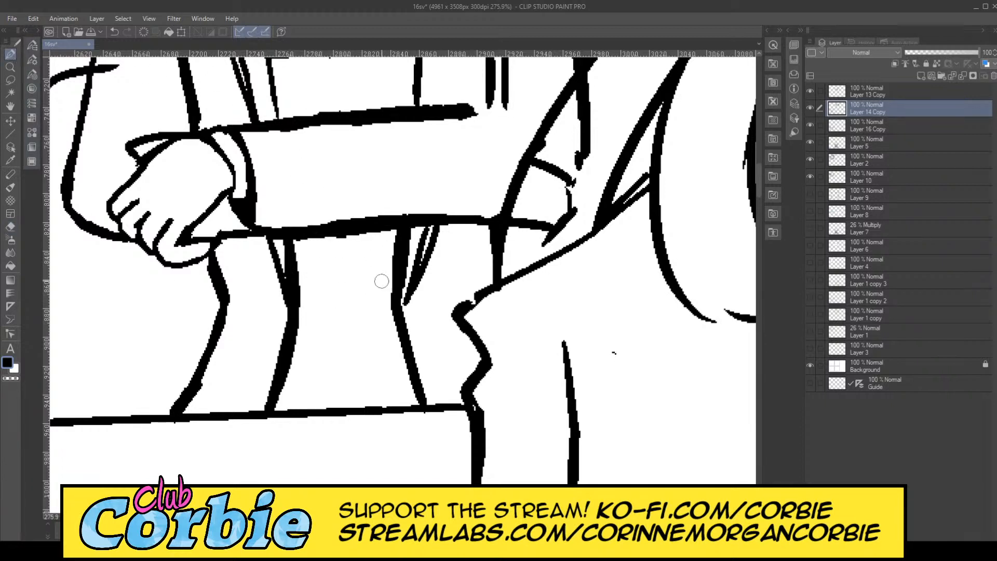
left_click_drag(300, 300, 389, 294)
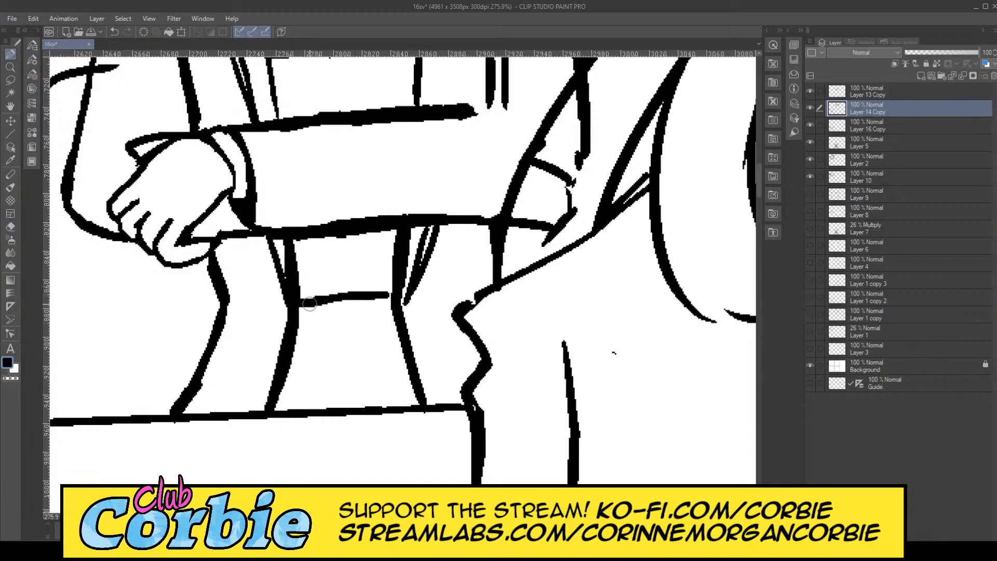
mouse_move(307, 307)
left_mouse_down()
mouse_move(312, 351)
mouse_move(311, 295)
mouse_move(381, 290)
mouse_move(386, 345)
left_mouse_up()
mouse_move(382, 298)
left_mouse_down()
mouse_move(387, 353)
mouse_move(380, 301)
left_mouse_up()
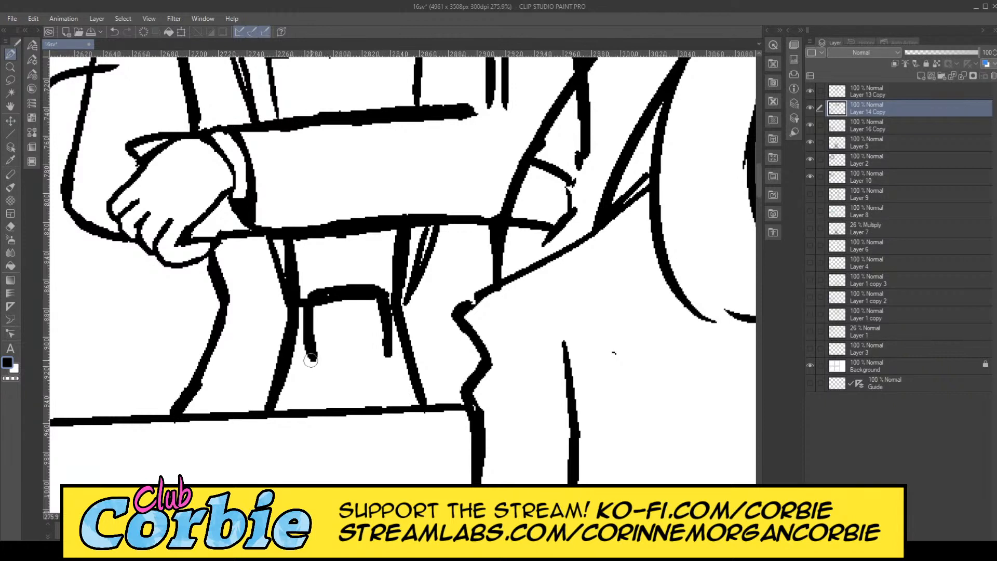
mouse_move(310, 361)
left_mouse_down()
mouse_move(387, 357)
mouse_move(309, 359)
left_mouse_up()
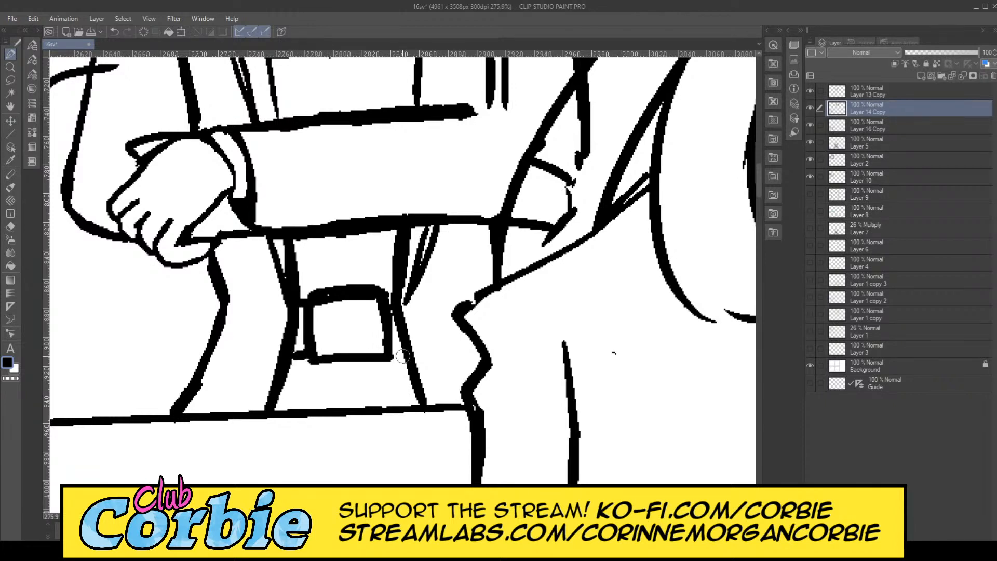
left_click_drag(396, 349, 404, 346)
Step: Ink two short vertical lines from beneath the buckle down to the desk, making the second one thicker
left_click_drag(324, 363, 323, 408)
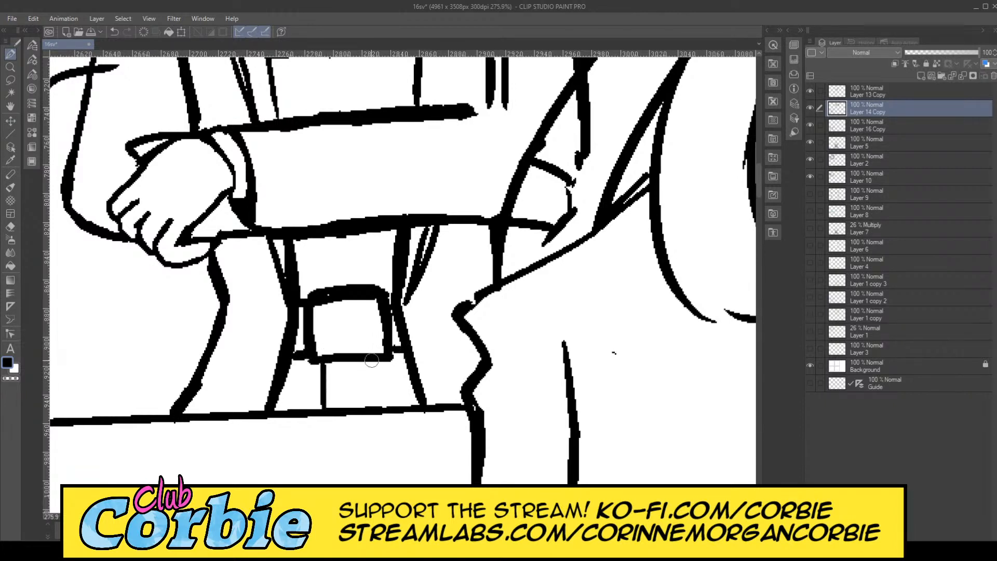
left_click_drag(372, 360, 371, 408)
mouse_move(371, 408)
left_mouse_down()
mouse_move(373, 358)
mouse_move(374, 402)
left_mouse_up()
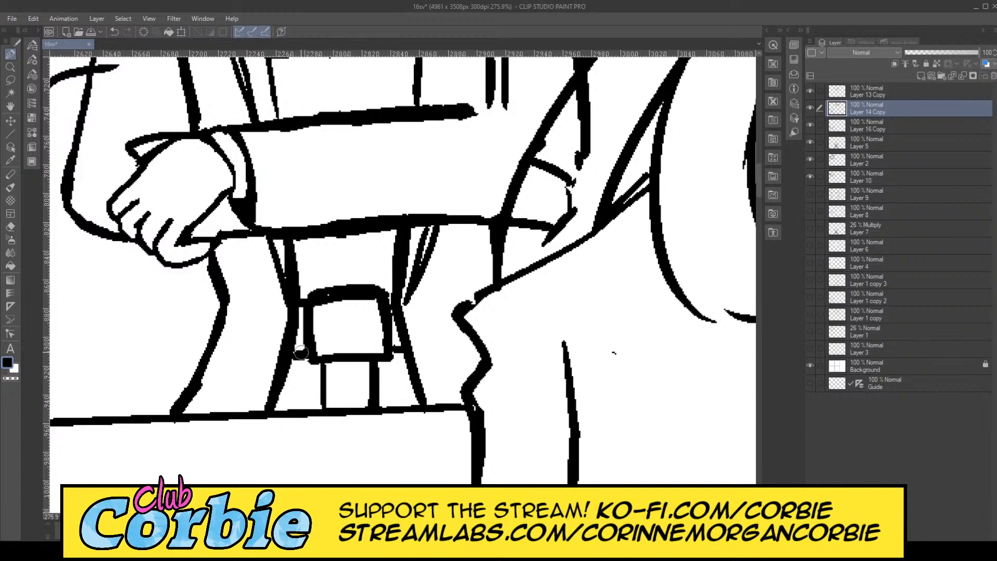
Step: Ink an inner square frame inside the belt buckle and erase the excess ink between the inner and outer outlines
left_click_drag(314, 347, 394, 348)
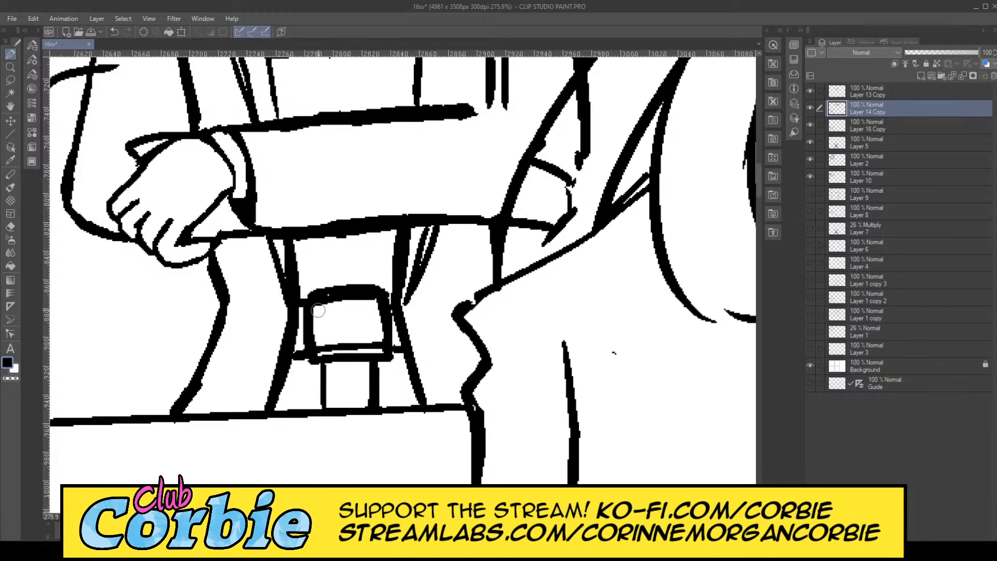
left_click_drag(318, 310, 326, 352)
left_click_drag(375, 301, 380, 344)
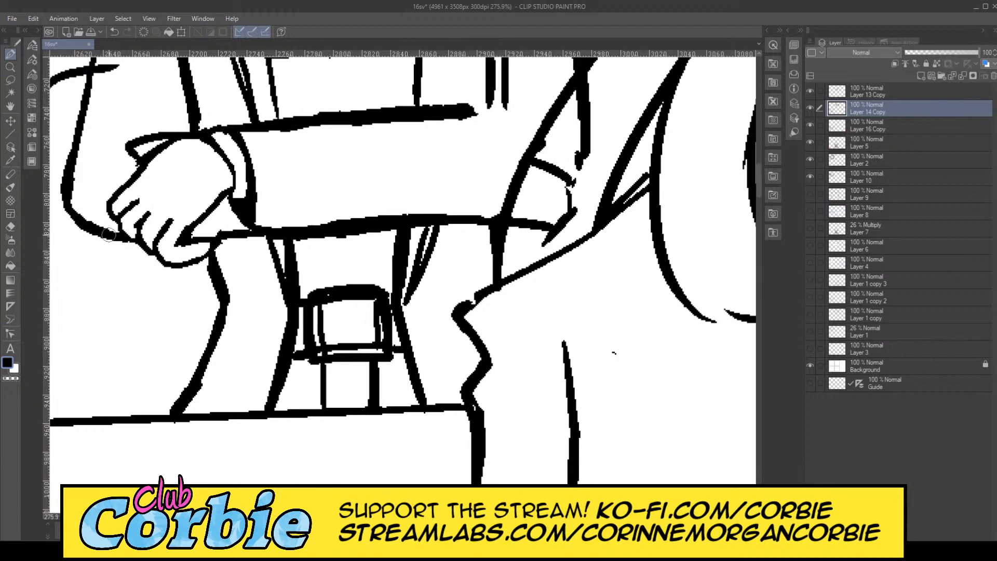
left_click(11, 227)
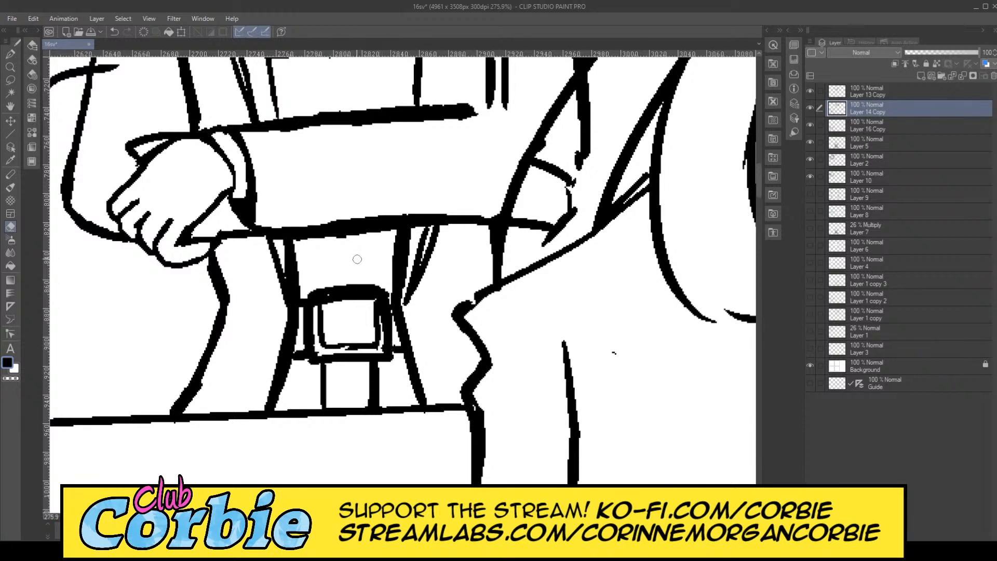
mouse_move(321, 298)
left_mouse_down()
mouse_move(378, 298)
mouse_move(387, 334)
mouse_move(381, 295)
mouse_move(377, 334)
left_mouse_up()
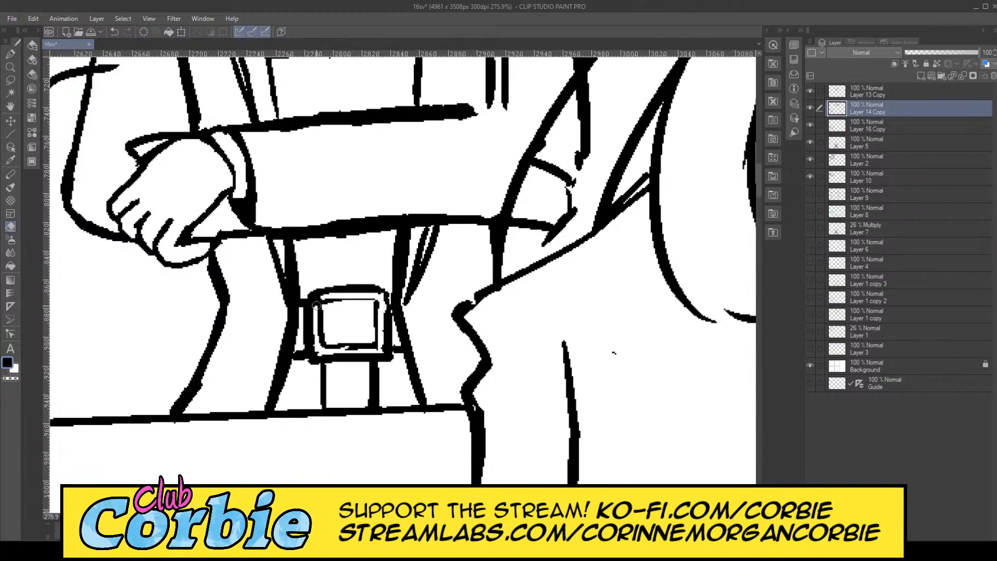
Step: Lasso the jacket's outer side line below the hand, move it slightly outward away from the buckle, and deselect
left_click(10, 66)
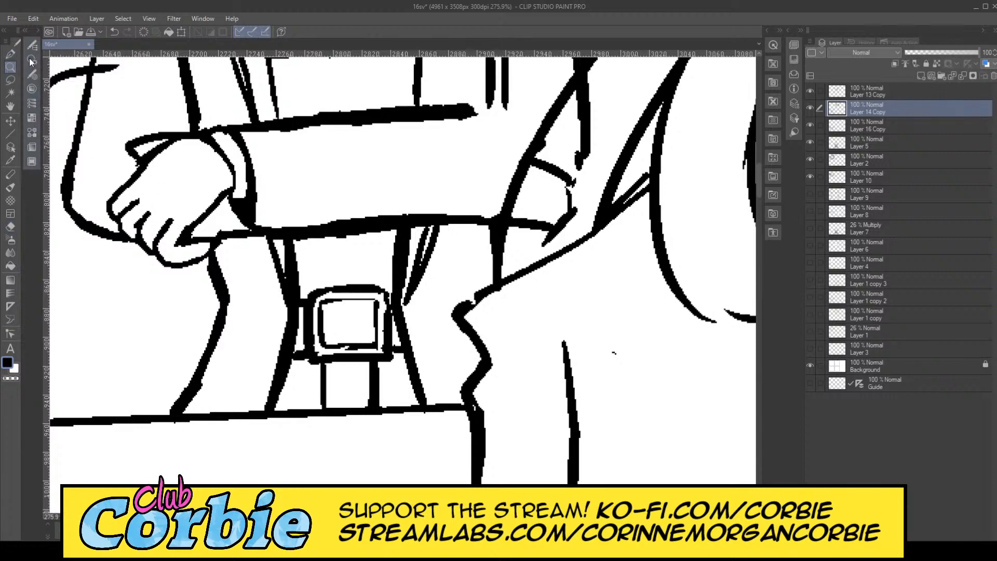
scroll(319, 272, "down", 6)
scroll(350, 206, "up", 2)
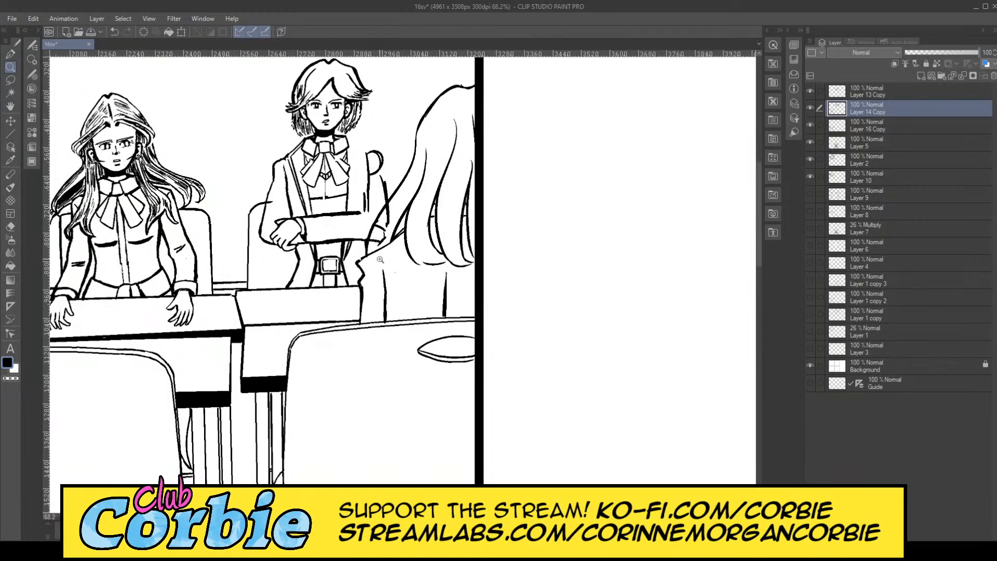
scroll(293, 243, "up", 10)
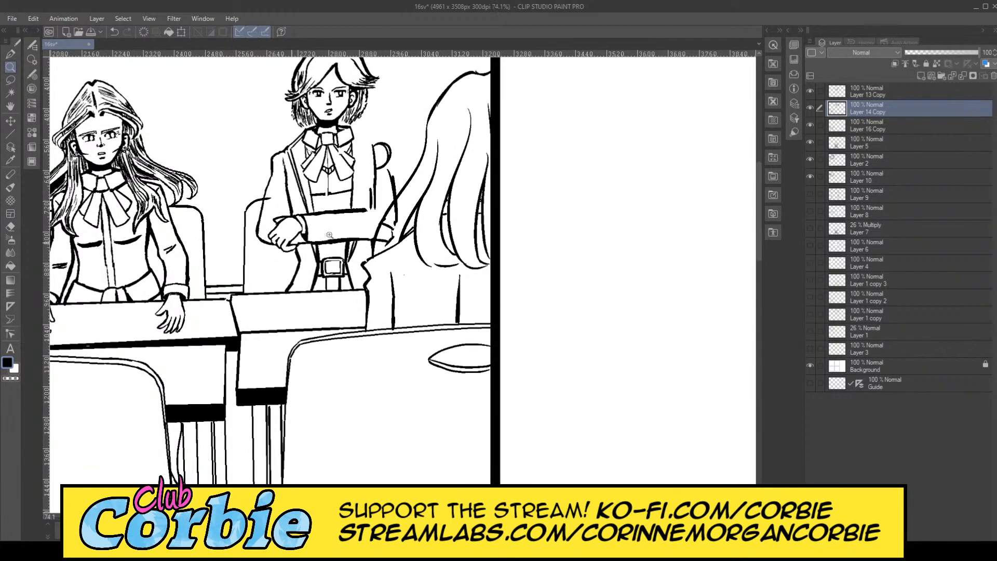
left_click(10, 79)
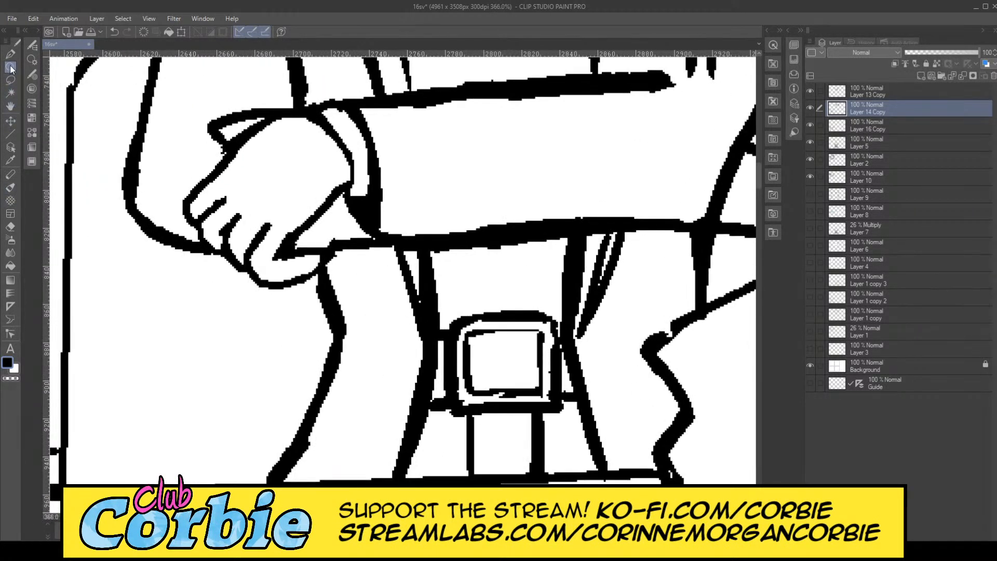
mouse_move(332, 259)
left_mouse_down()
mouse_move(241, 411)
mouse_move(312, 483)
mouse_move(357, 278)
mouse_move(325, 265)
left_mouse_up()
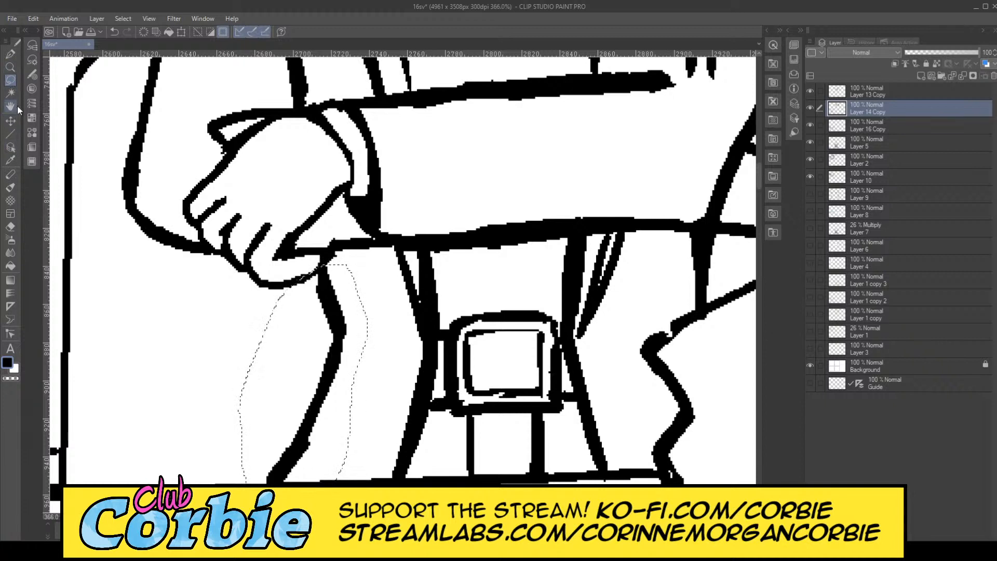
left_click(10, 121)
mouse_move(316, 295)
left_mouse_down()
mouse_move(276, 307)
mouse_move(290, 305)
left_mouse_up()
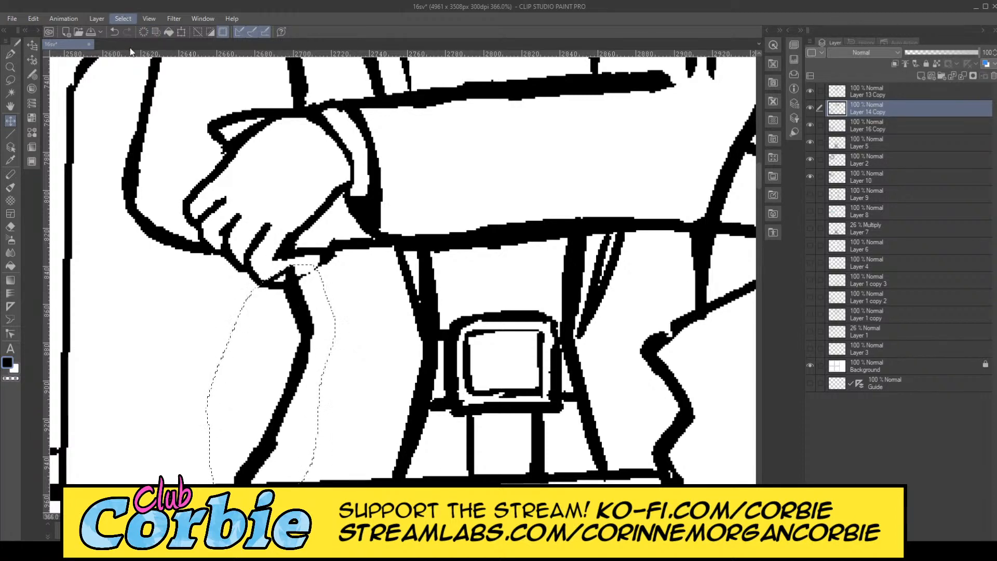
left_click(10, 67)
key("ctrl+d")
left_click_drag(189, 213, 83, 223)
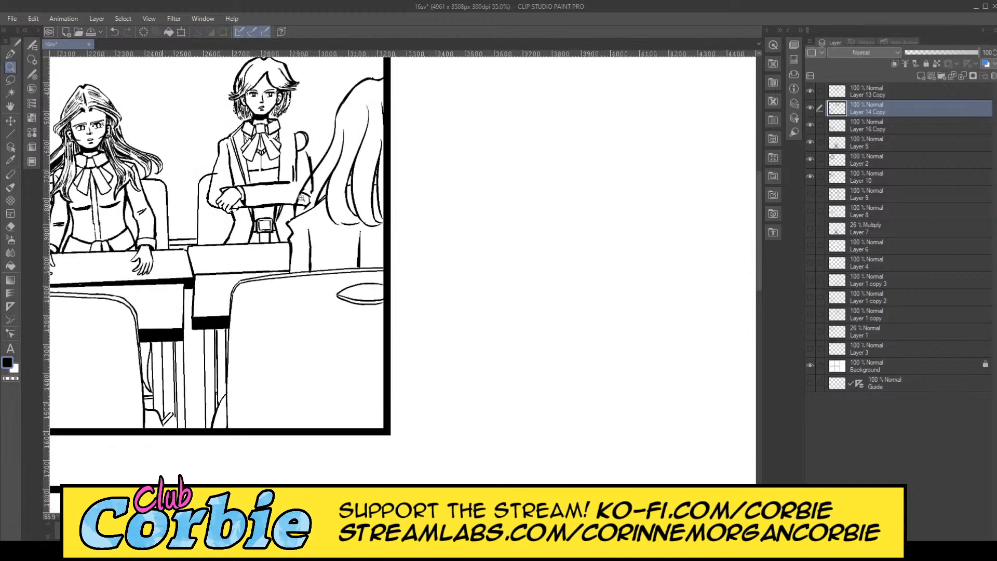
left_click_drag(303, 187, 301, 245)
left_click_drag(162, 270, 213, 269)
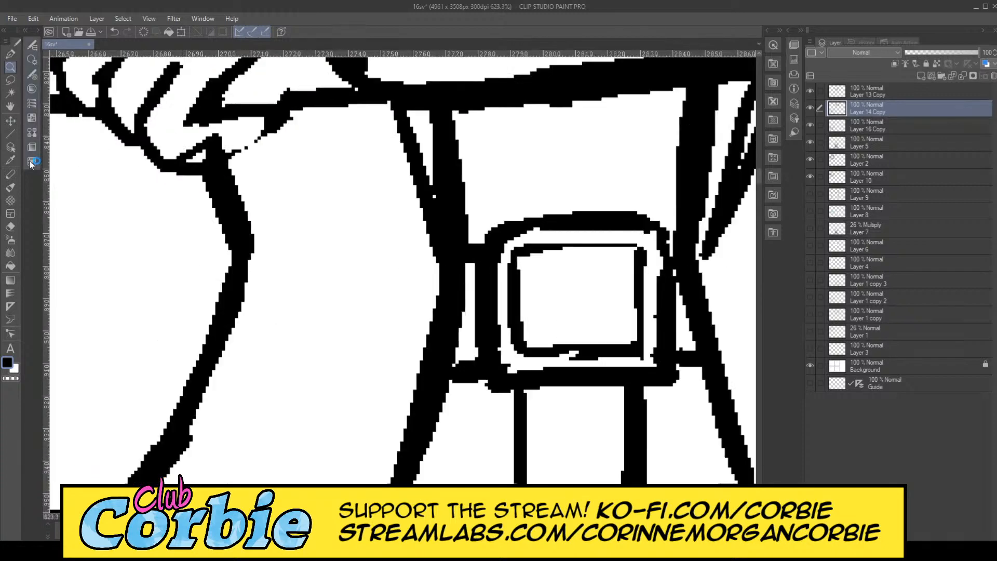
Step: Erase the jacket line stub inside the standing girl's hand and re-ink the hand's broken lower edge with a thinner pen
left_click(10, 226)
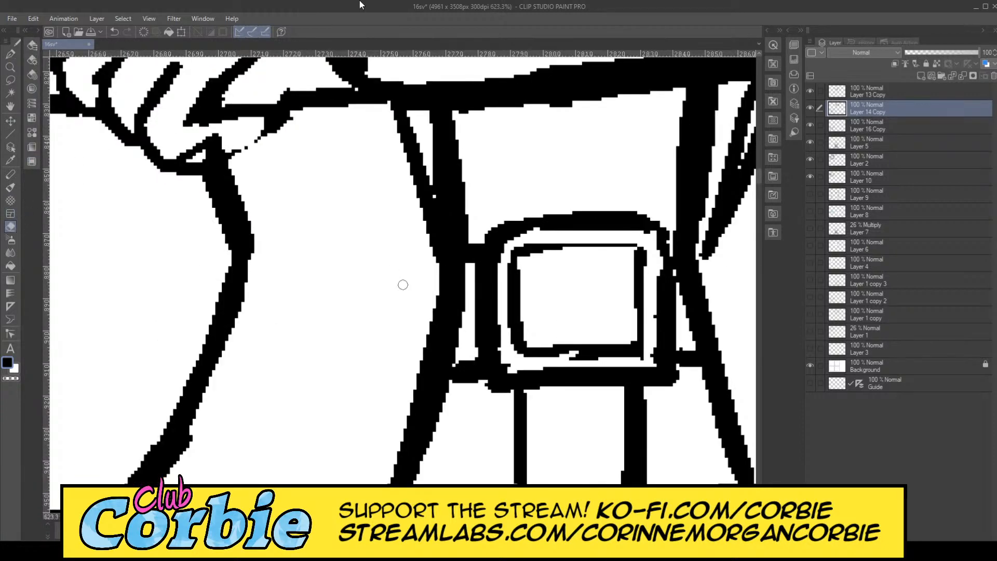
mouse_move(183, 151)
left_mouse_down()
mouse_move(225, 139)
mouse_move(175, 158)
mouse_move(230, 148)
mouse_move(185, 147)
mouse_move(203, 136)
left_mouse_up()
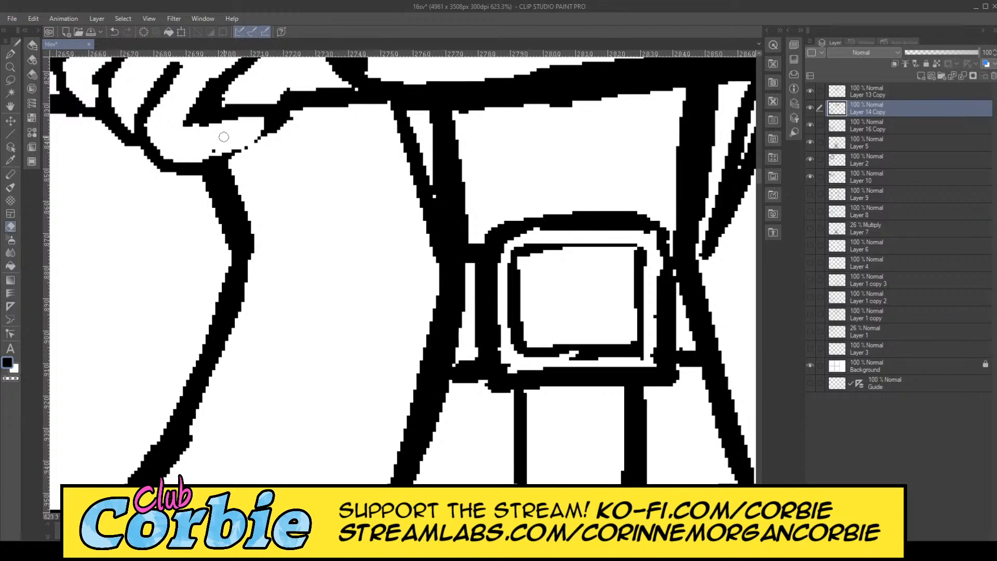
left_click(10, 67)
scroll(385, 238, "down", 8)
scroll(407, 239, "down", 1)
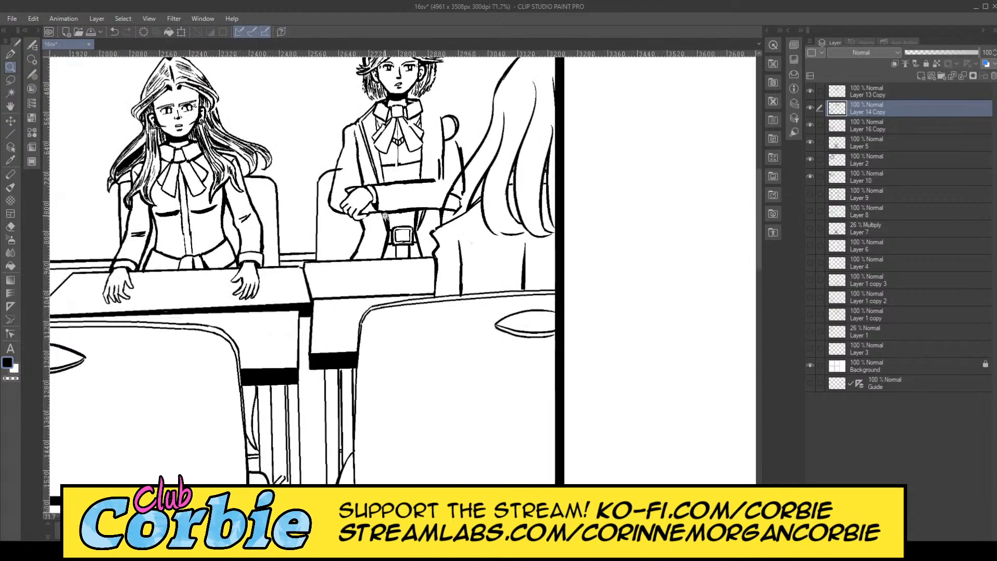
scroll(365, 220, "up", 6)
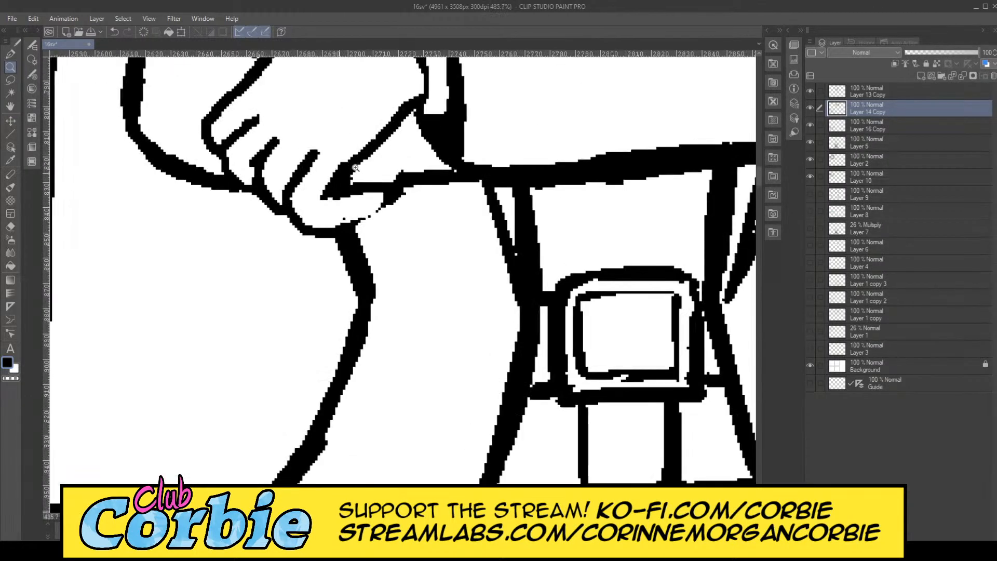
scroll(355, 167, "up", 2)
key("p")
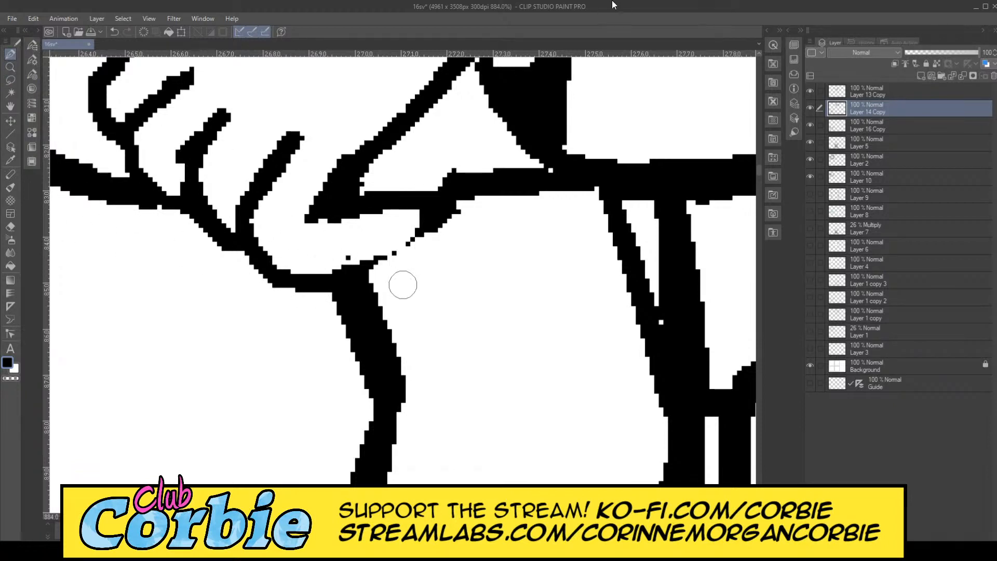
key("bracketleft")
key("bracketleft")
left_click_drag(346, 266, 428, 232)
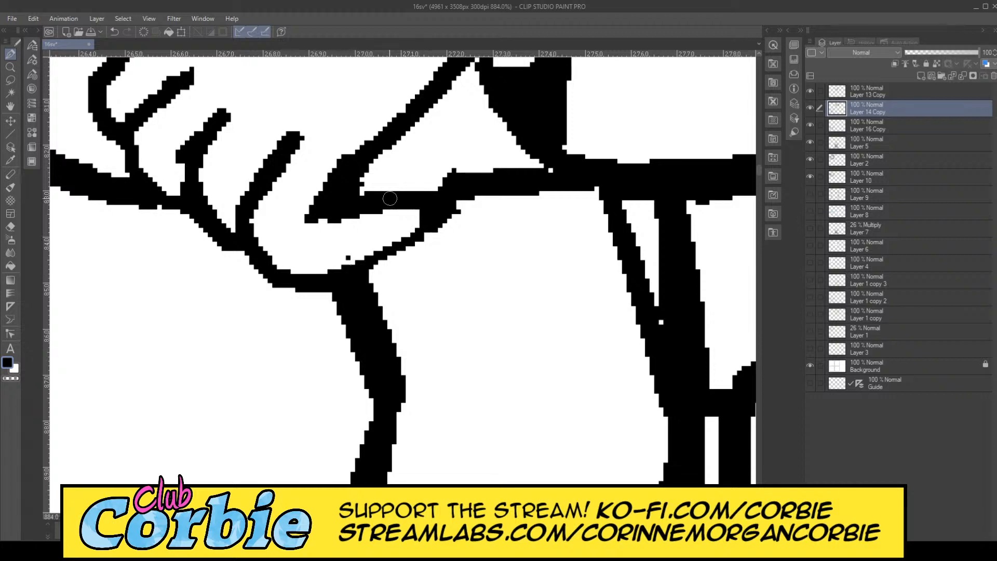
Step: Erase the pointed end of the cuff behind the hand and re-ink it as a thin line dropping to the knuckles
left_click(10, 68)
left_click_drag(294, 222, 232, 261)
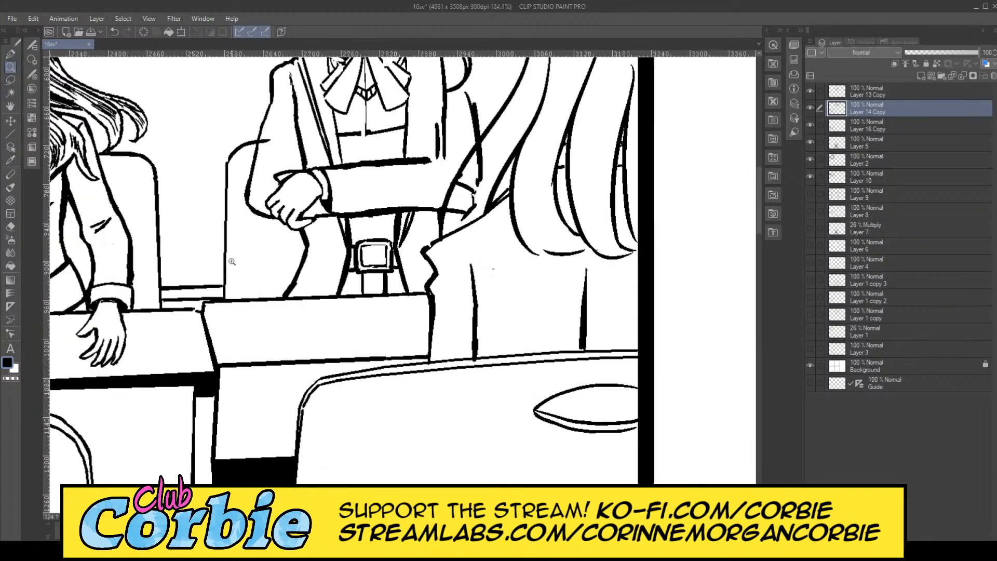
left_click_drag(287, 177, 359, 156)
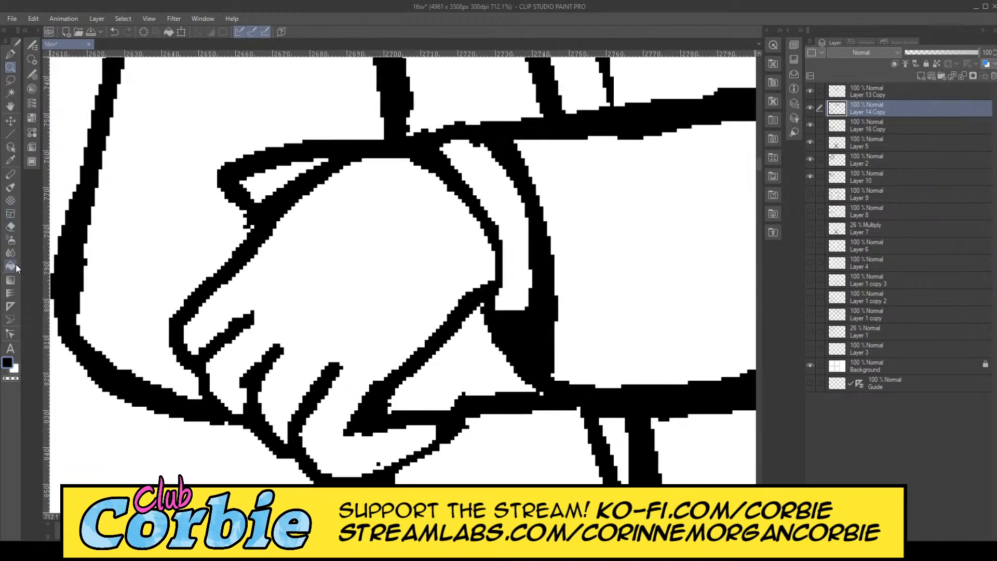
left_click(11, 227)
mouse_move(245, 180)
left_mouse_down()
mouse_move(241, 219)
mouse_move(207, 189)
mouse_move(196, 205)
mouse_move(208, 174)
mouse_move(224, 217)
mouse_move(222, 265)
left_mouse_up()
left_click(10, 54)
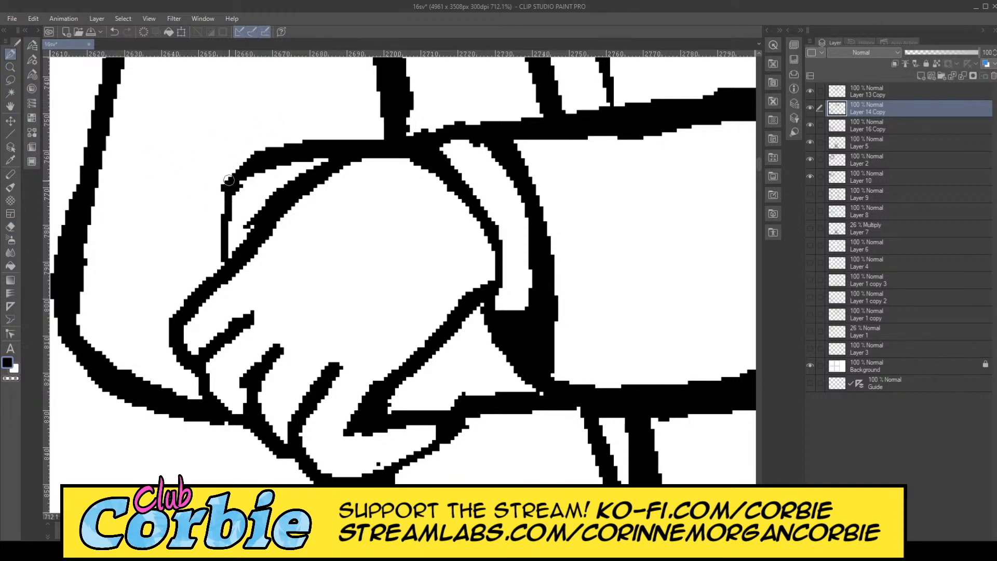
left_click_drag(223, 192, 217, 273)
mouse_move(232, 186)
left_mouse_down()
mouse_move(219, 263)
mouse_move(170, 276)
mouse_move(207, 264)
mouse_move(181, 266)
mouse_move(198, 263)
mouse_move(340, 250)
left_mouse_up()
Step: Lasso the hand together with its cuff, move it outward away from the forearm, and deselect
left_click(10, 67)
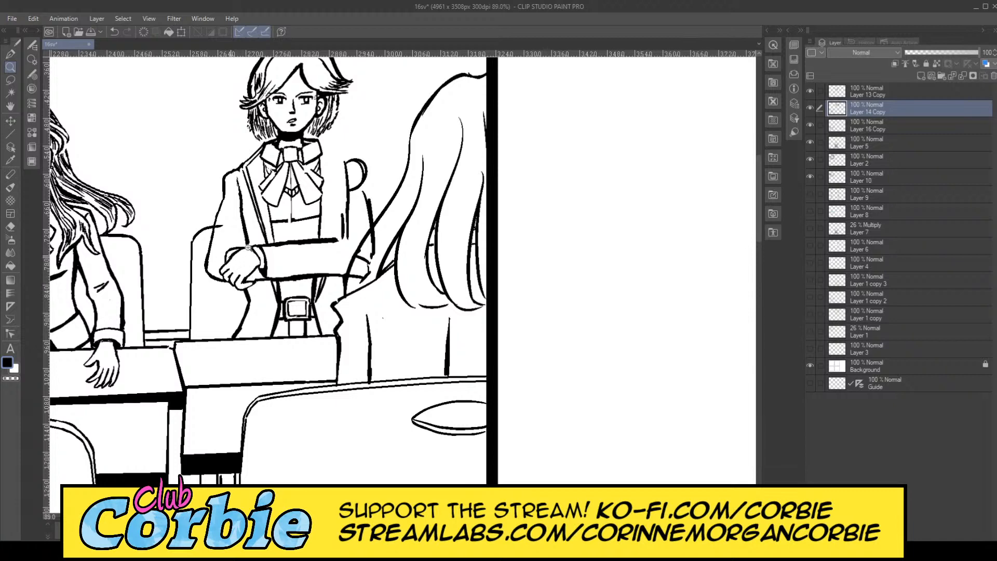
left_click_drag(230, 256, 325, 253)
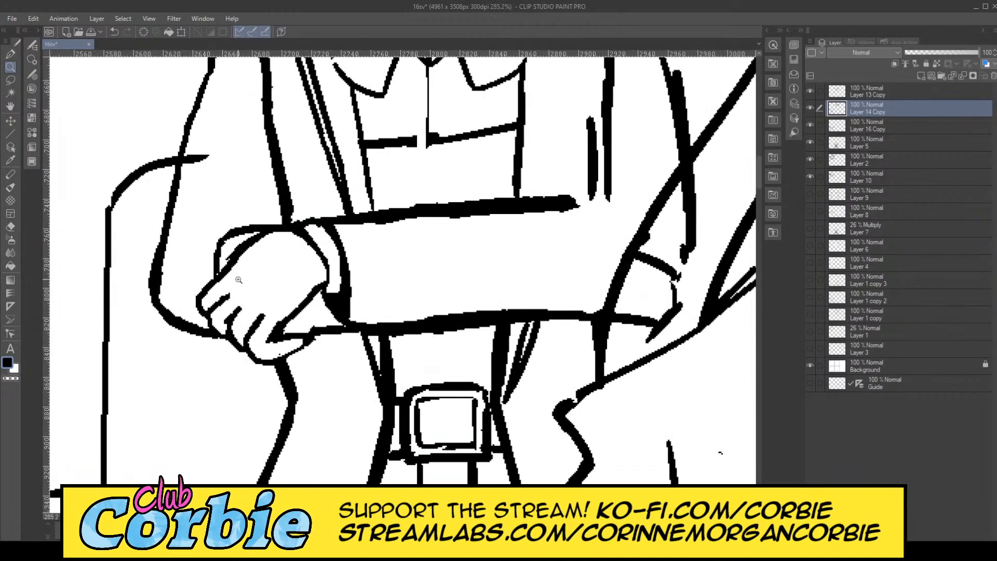
mouse_move(238, 280)
left_mouse_down()
mouse_move(255, 273)
mouse_move(227, 270)
left_mouse_up()
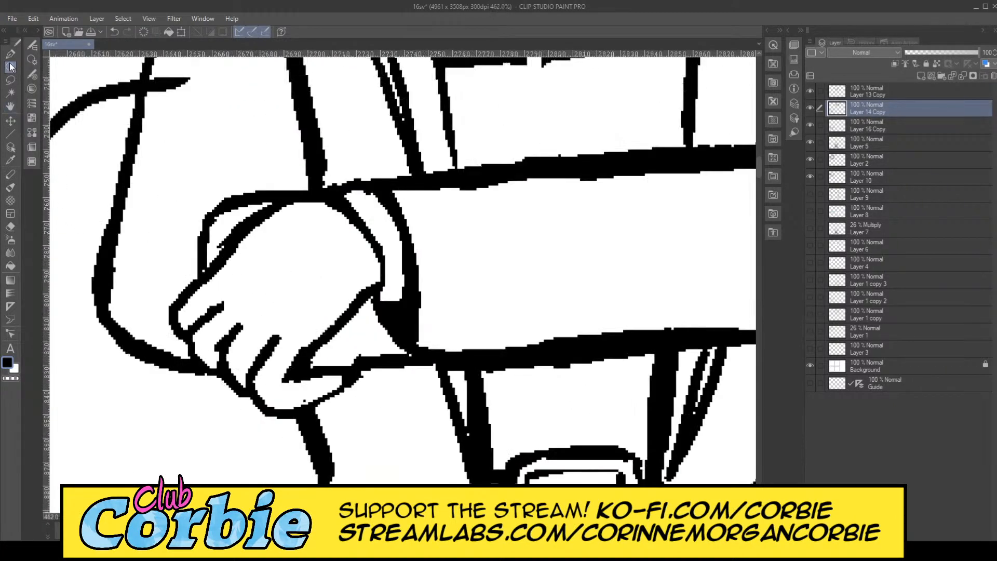
left_click(10, 80)
mouse_move(385, 168)
left_mouse_down()
mouse_move(433, 251)
mouse_move(397, 395)
mouse_move(231, 410)
mouse_move(151, 303)
mouse_move(261, 162)
mouse_move(374, 166)
left_mouse_up()
left_click(10, 120)
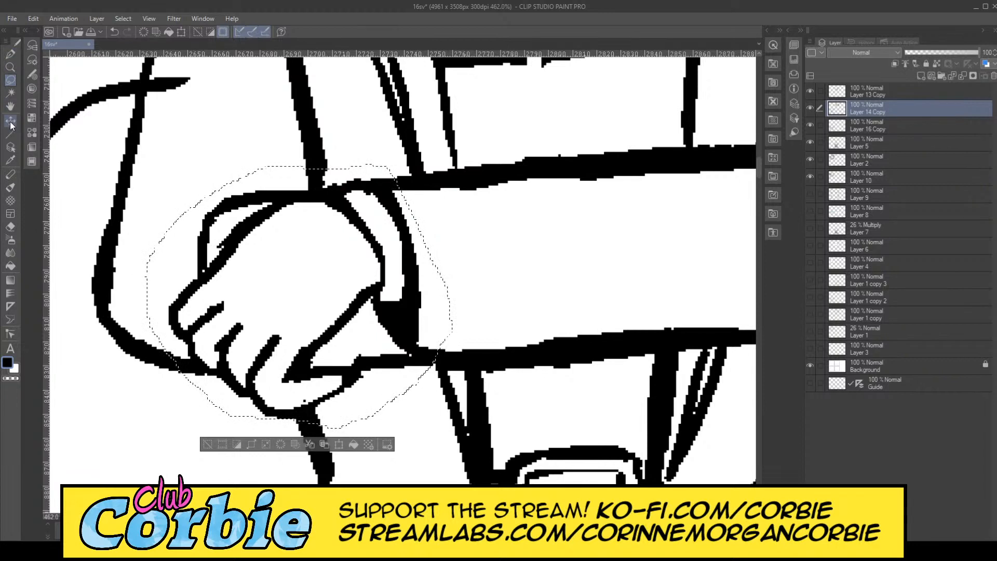
mouse_move(272, 288)
left_mouse_down()
mouse_move(172, 307)
mouse_move(203, 287)
left_mouse_up()
key("Left")
key("Left")
key("Left")
key("Left")
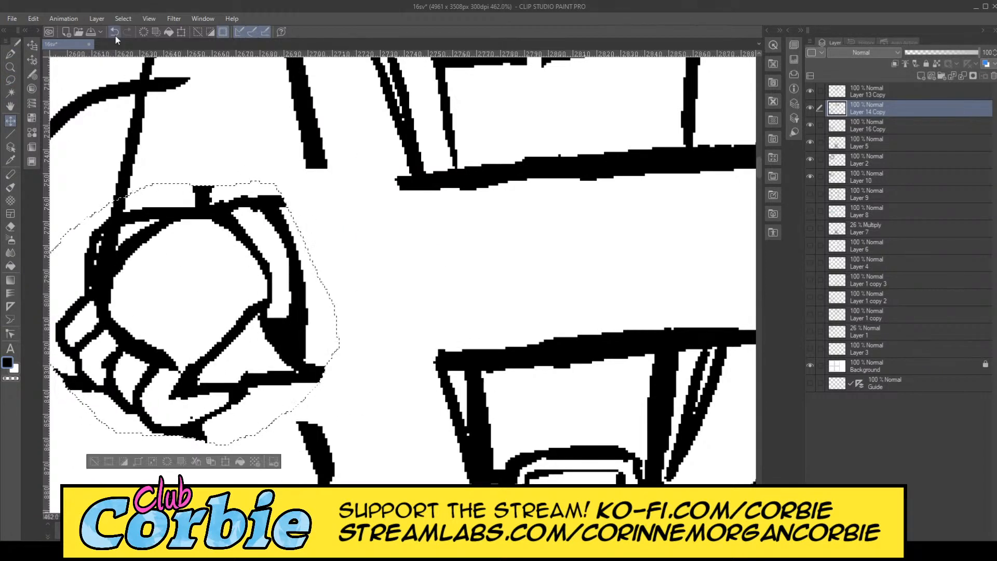
left_click(121, 19)
left_click(127, 48)
key("ctrl+d")
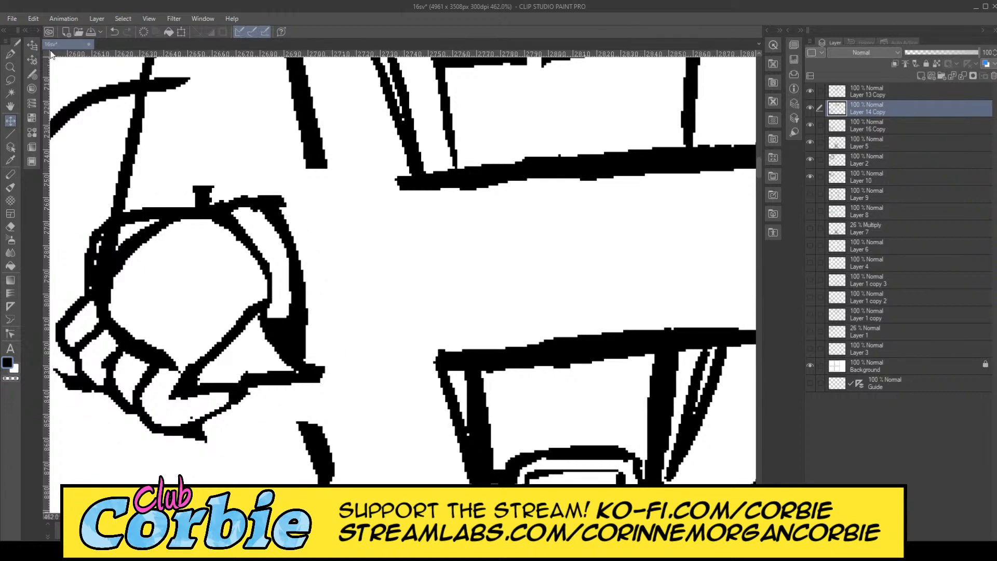
Step: Erase the sleeve outline that crosses the back and fingers of the moved hand
left_click(12, 66)
scroll(358, 244, "down", 7)
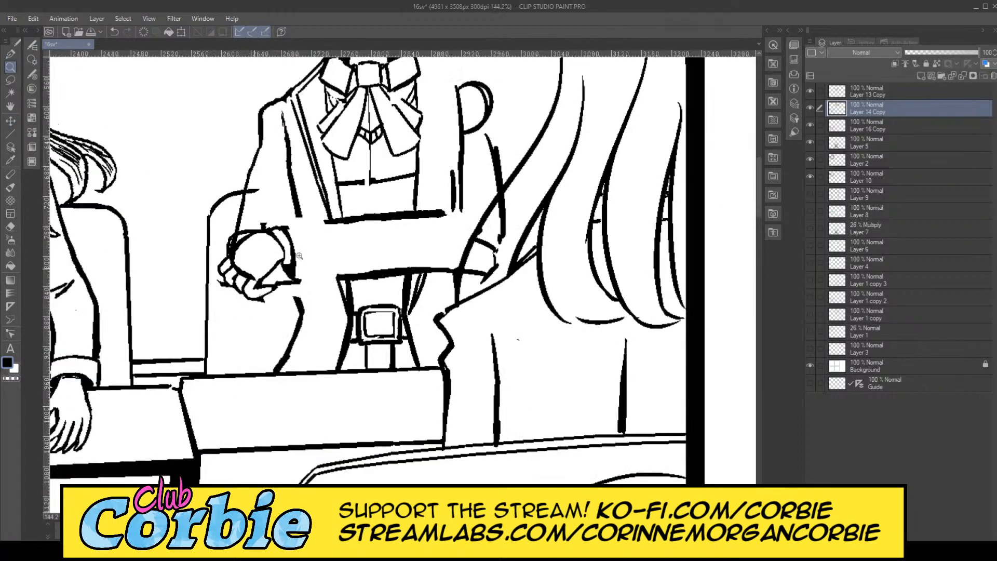
scroll(358, 244, "up", 1)
scroll(295, 241, "up", 5)
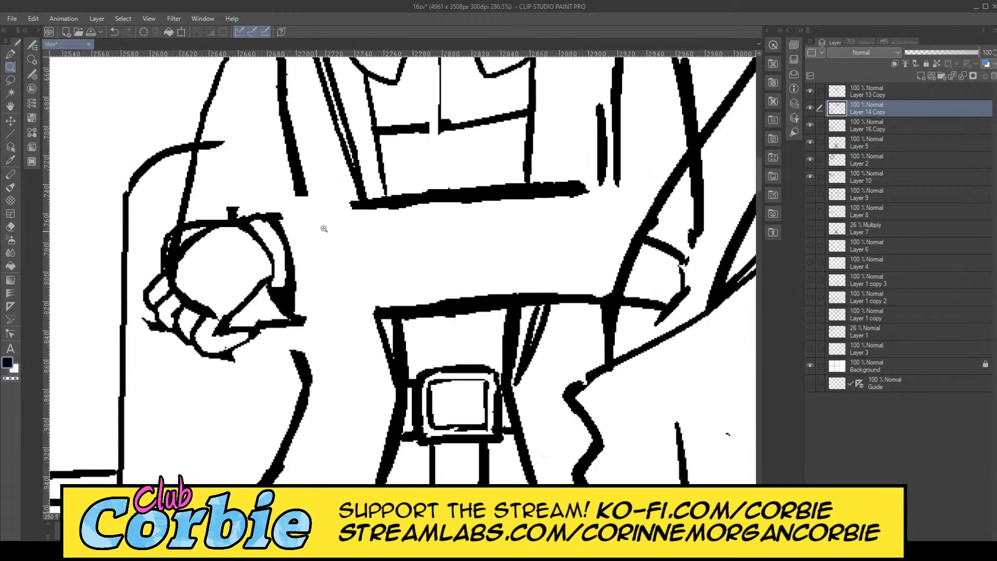
scroll(135, 286, "up", 2)
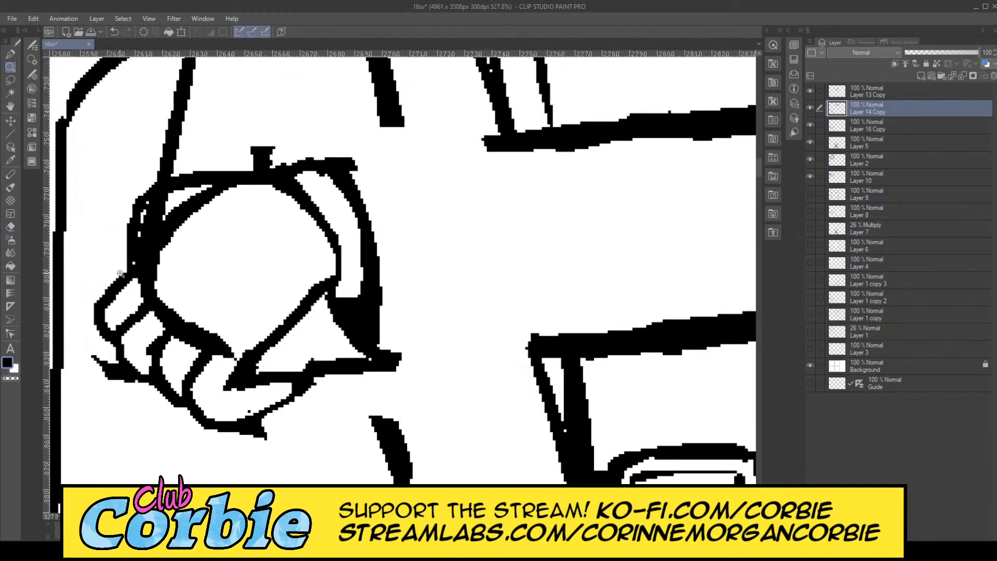
left_click(10, 226)
mouse_move(206, 332)
left_mouse_down()
mouse_move(181, 342)
mouse_move(200, 317)
mouse_move(188, 322)
mouse_move(178, 351)
mouse_move(239, 325)
mouse_move(213, 367)
left_mouse_up()
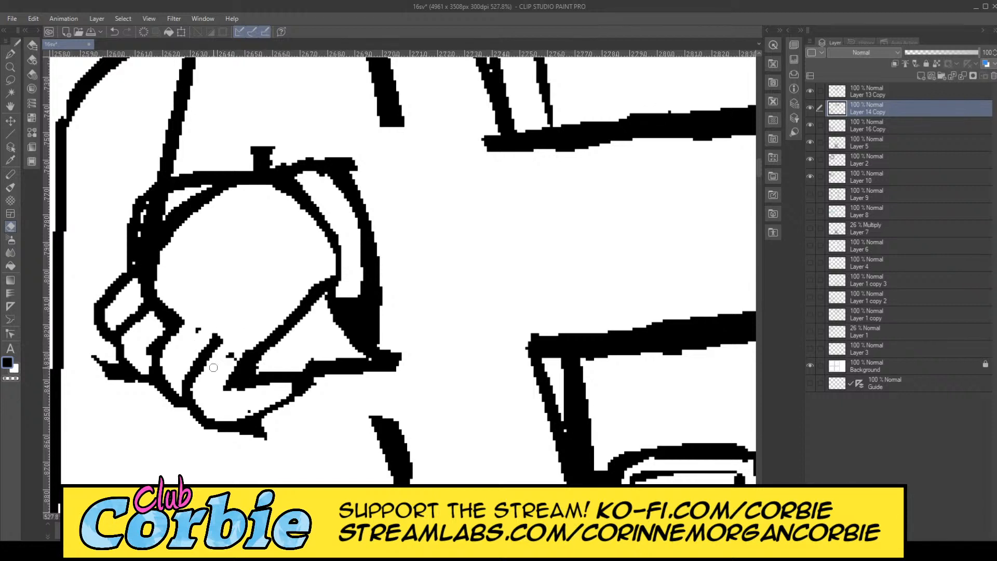
mouse_move(155, 327)
left_mouse_down()
mouse_move(171, 304)
mouse_move(160, 311)
mouse_move(167, 301)
mouse_move(133, 300)
mouse_move(172, 259)
mouse_move(151, 276)
left_mouse_up()
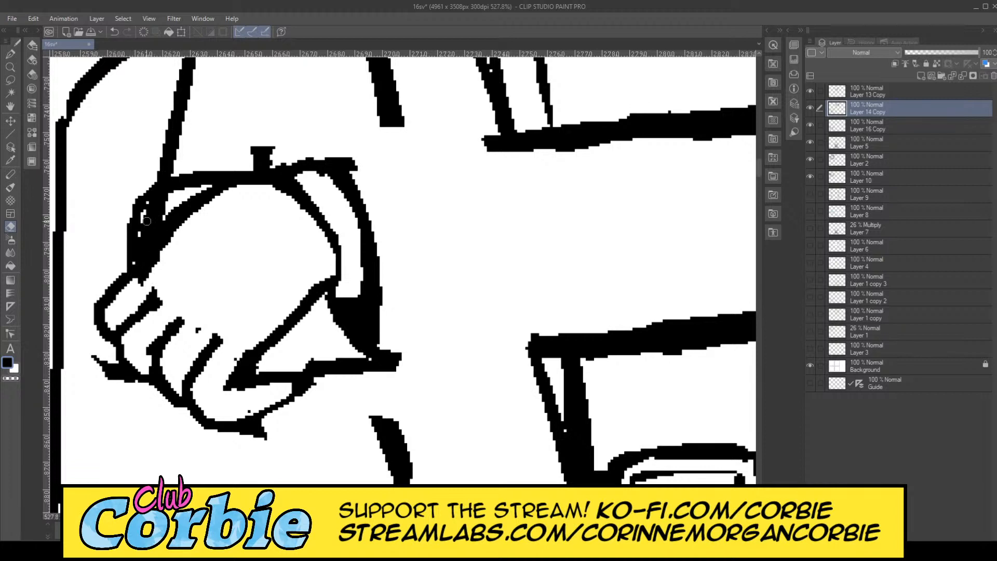
Step: Erase the cuff's overlapping outer edge and the stray line stubs above, beside and beneath the hand
left_click_drag(147, 221, 175, 185)
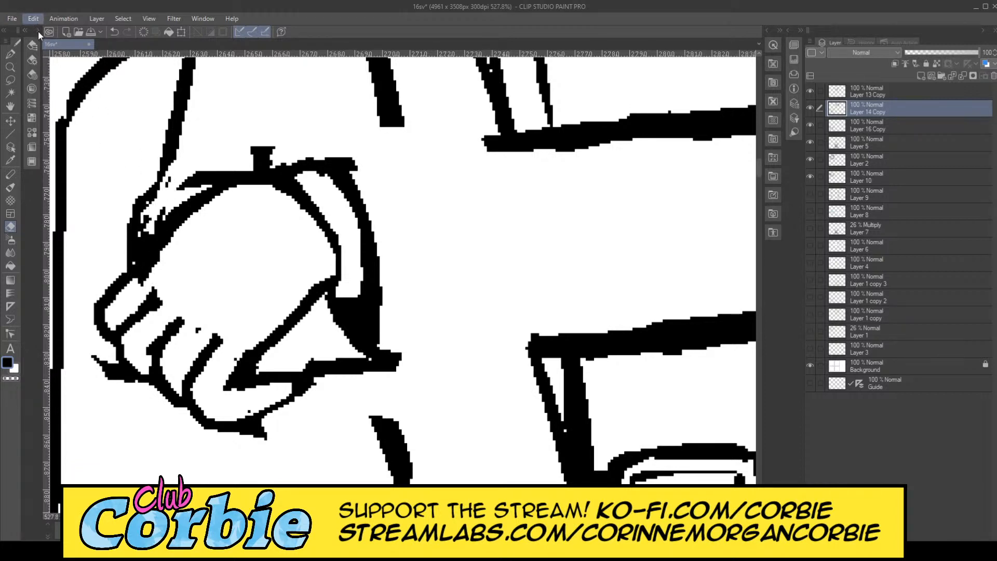
key("ctrl+z")
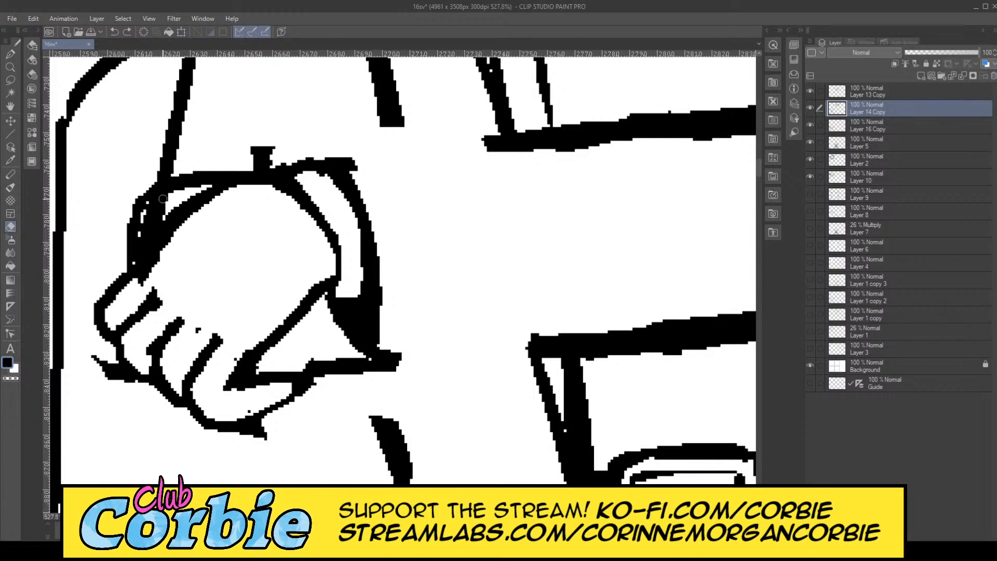
mouse_move(152, 220)
left_mouse_down()
mouse_move(167, 197)
mouse_move(142, 241)
mouse_move(181, 188)
mouse_move(135, 208)
mouse_move(138, 192)
mouse_move(131, 222)
mouse_move(147, 189)
left_mouse_up()
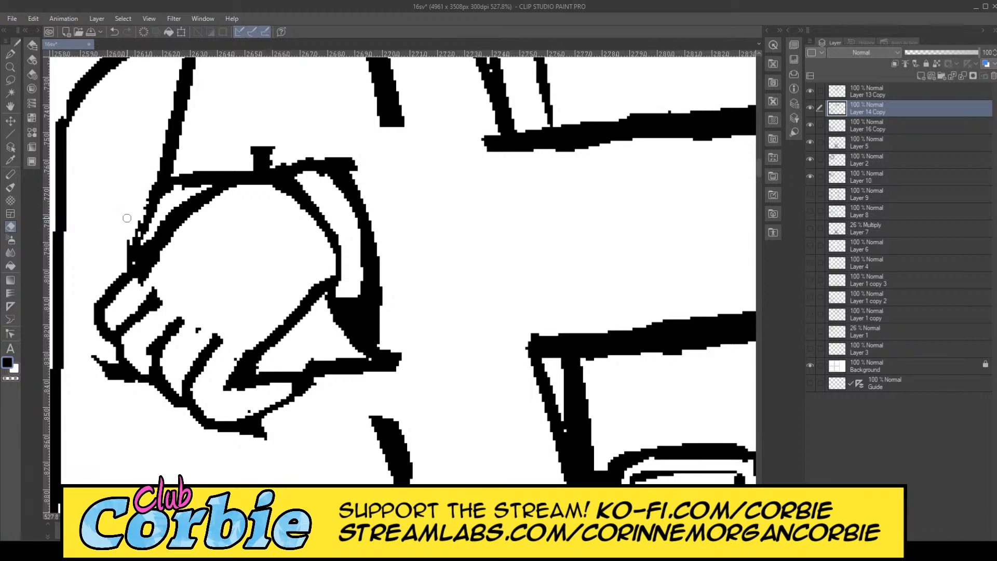
mouse_move(101, 347)
left_mouse_down()
mouse_move(124, 390)
mouse_move(90, 349)
mouse_move(124, 384)
mouse_move(117, 367)
mouse_move(134, 386)
left_mouse_up()
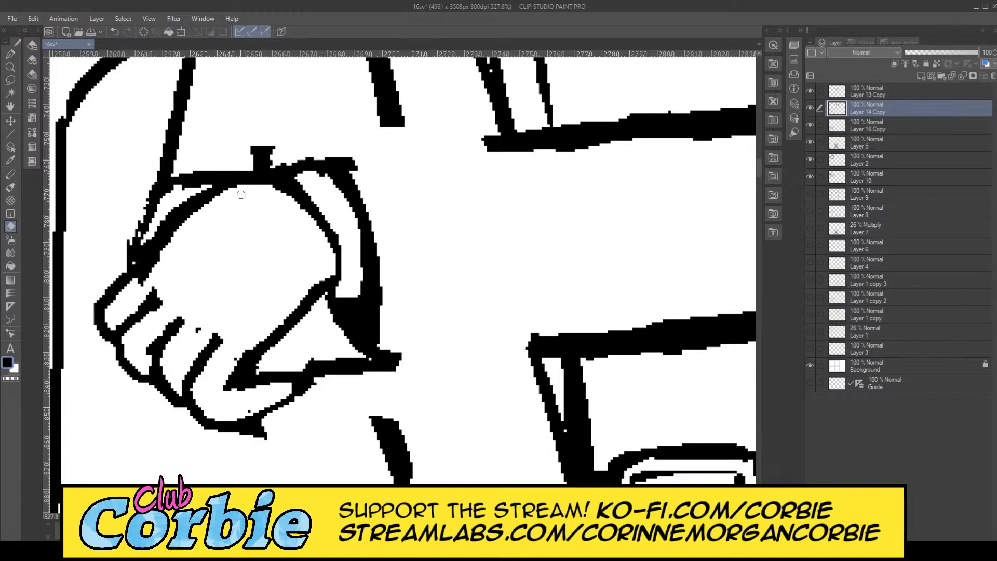
mouse_move(238, 159)
left_mouse_down()
mouse_move(282, 161)
mouse_move(280, 149)
left_mouse_up()
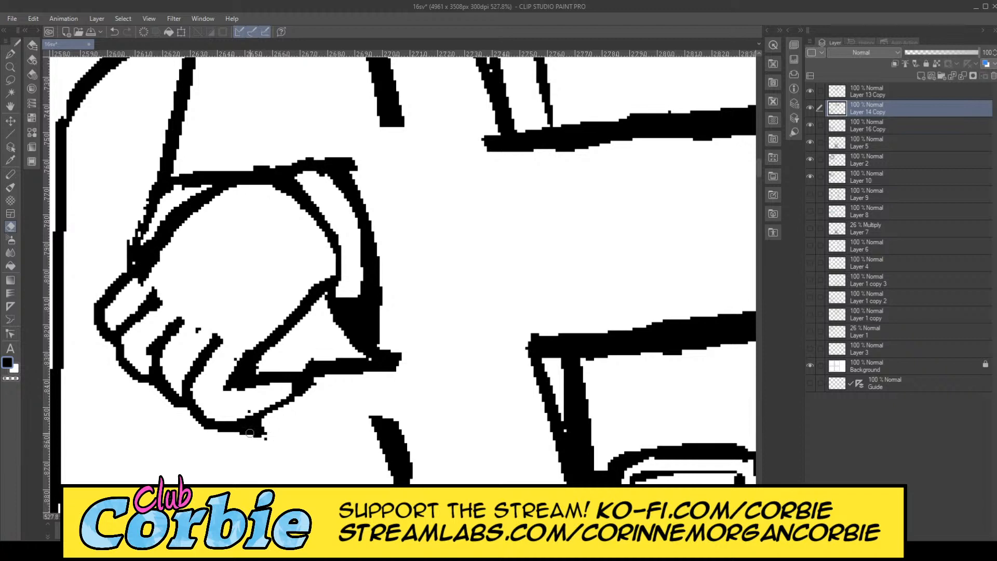
left_click_drag(250, 432, 224, 440)
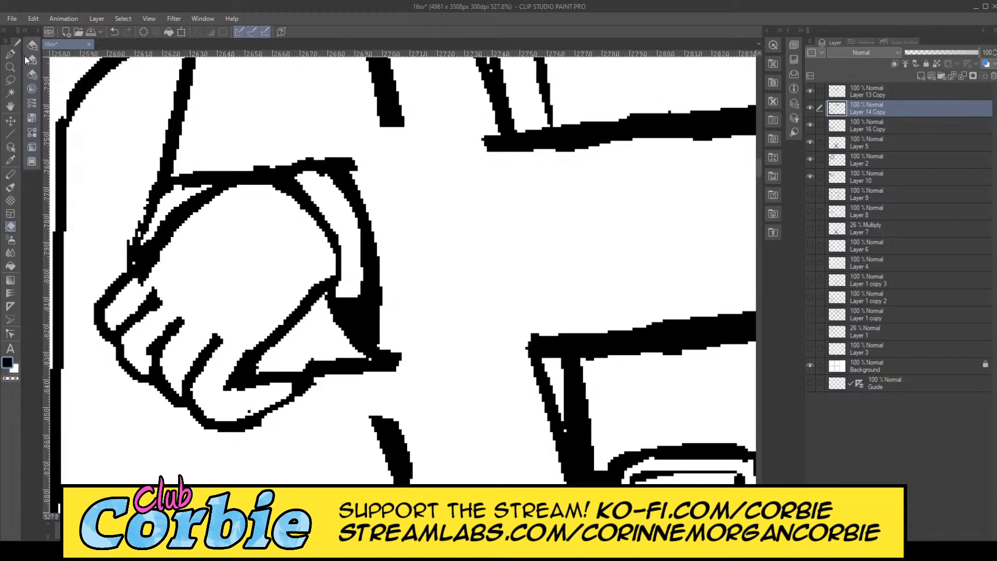
Step: Erase the wrist line where it meets the cuff, the black shading inside the cuff, and the bump on its upper edge
left_click(11, 67)
scroll(220, 281, "down", 2)
scroll(242, 276, "down", 6)
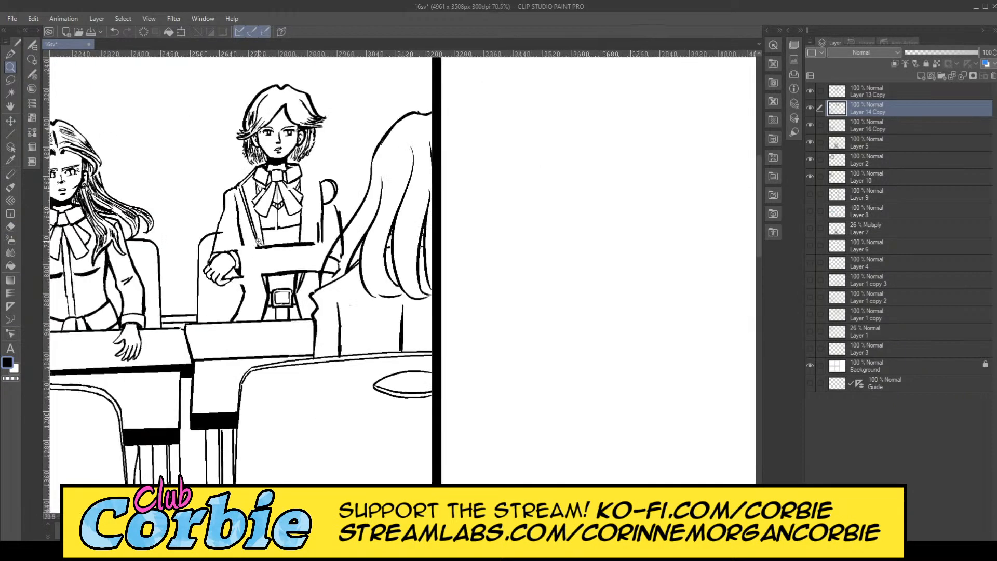
scroll(279, 262, "up", 3)
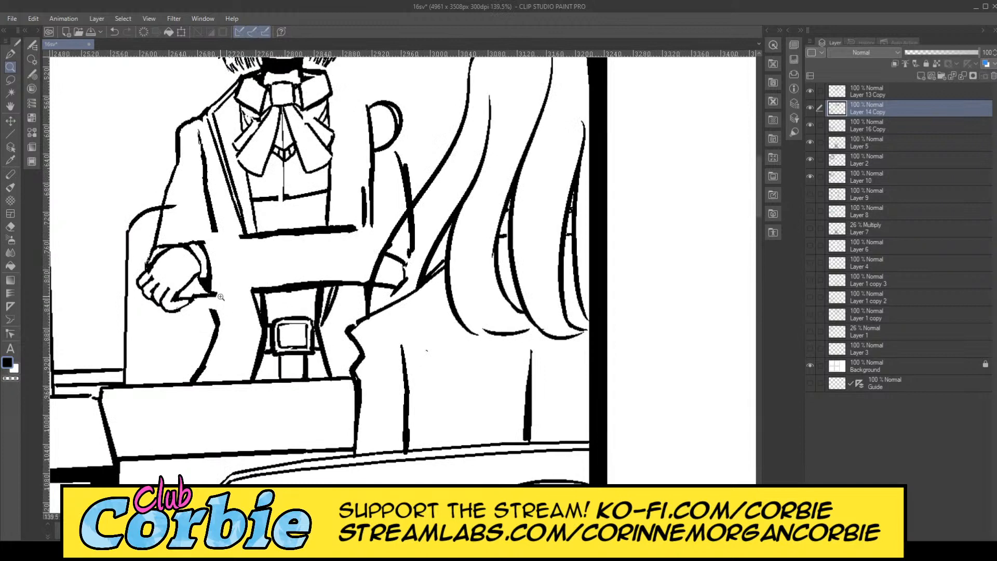
scroll(205, 258, "up", 8)
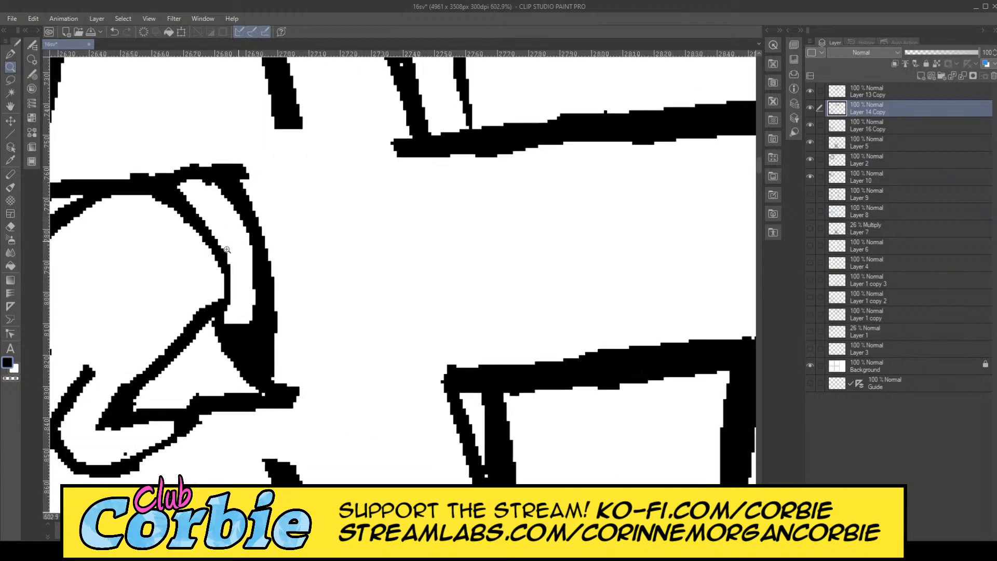
left_click(10, 226)
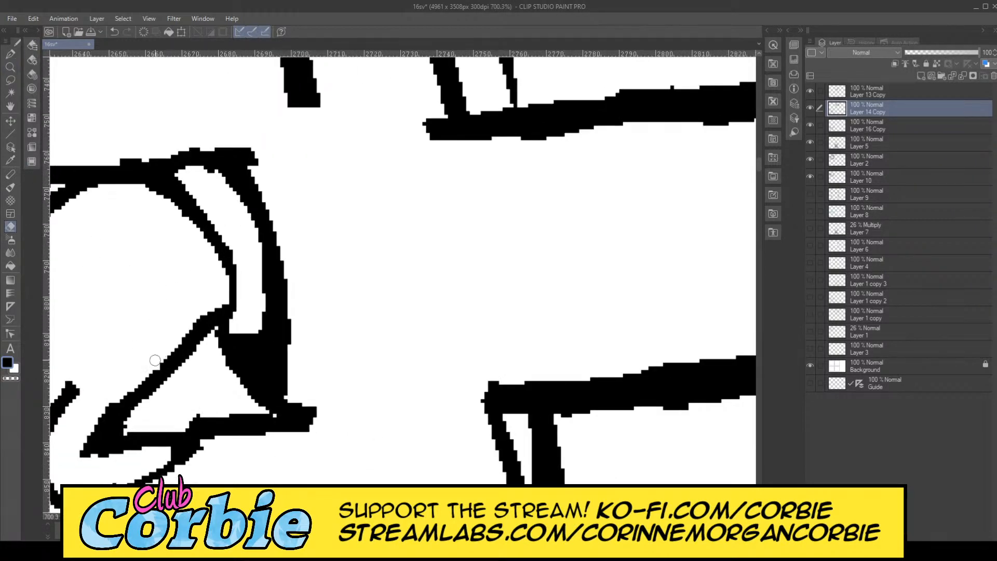
mouse_move(190, 332)
left_mouse_down()
mouse_move(223, 311)
mouse_move(243, 325)
left_mouse_up()
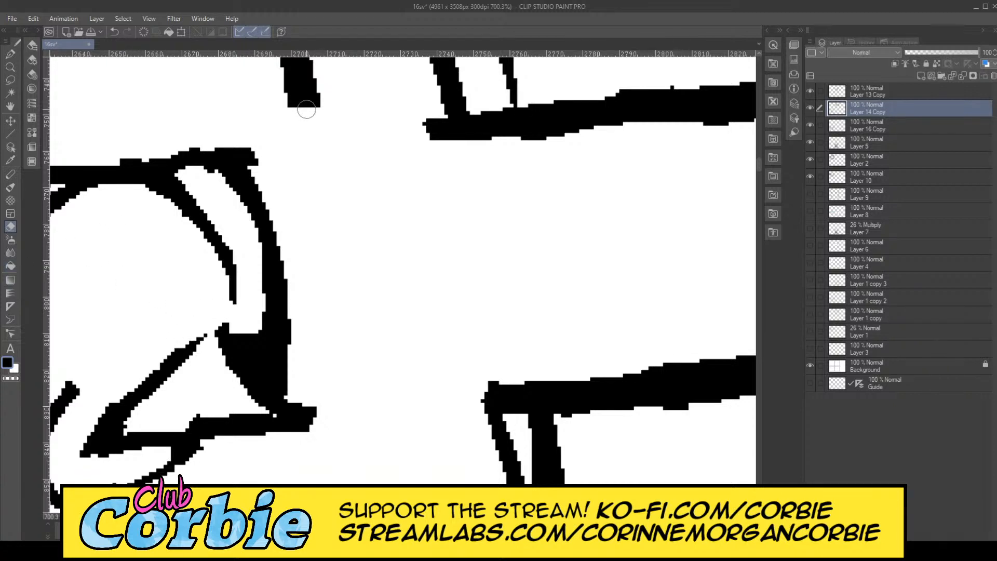
mouse_move(234, 317)
left_mouse_down()
mouse_move(246, 358)
mouse_move(245, 298)
mouse_move(254, 396)
mouse_move(238, 322)
mouse_move(223, 382)
mouse_move(213, 321)
mouse_move(217, 345)
mouse_move(162, 348)
left_mouse_up()
left_click_drag(121, 158, 140, 150)
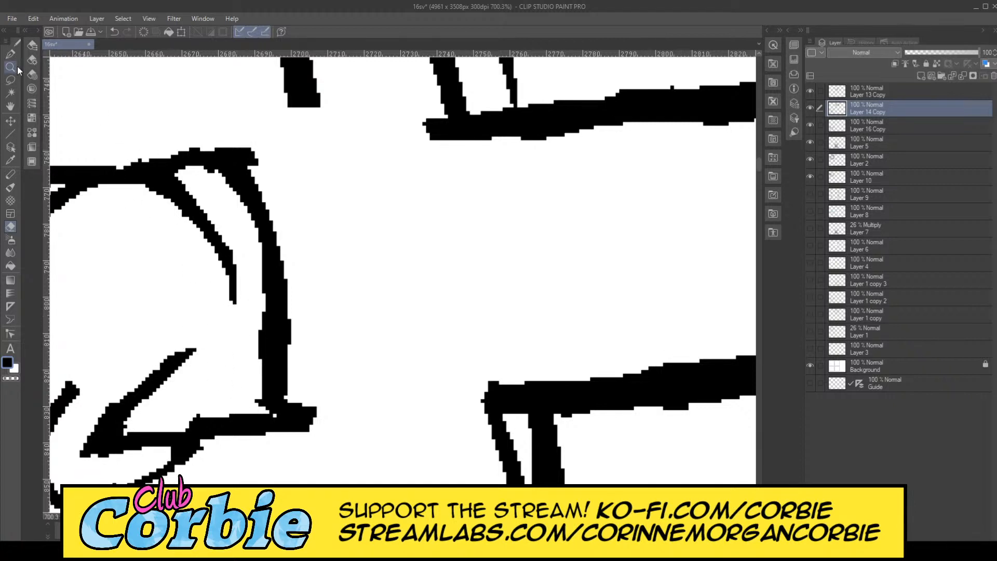
Step: Ink a new lower wrist line and extend the cuff's inner edge down to the sleeve's lower line, erasing the overlap
left_click(11, 53)
mouse_move(176, 370)
left_mouse_down()
mouse_move(219, 373)
mouse_move(230, 368)
mouse_move(163, 382)
mouse_move(231, 363)
mouse_move(195, 374)
mouse_move(237, 347)
left_mouse_up()
mouse_move(234, 280)
left_mouse_down()
mouse_move(232, 351)
mouse_move(158, 374)
mouse_move(231, 352)
left_mouse_up()
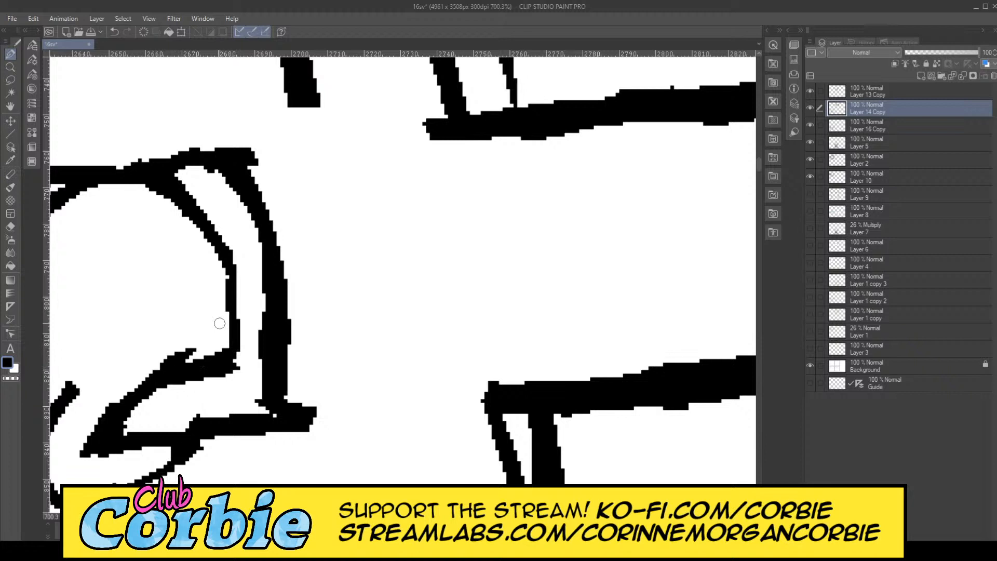
left_click(11, 226)
left_click_drag(171, 347, 162, 362)
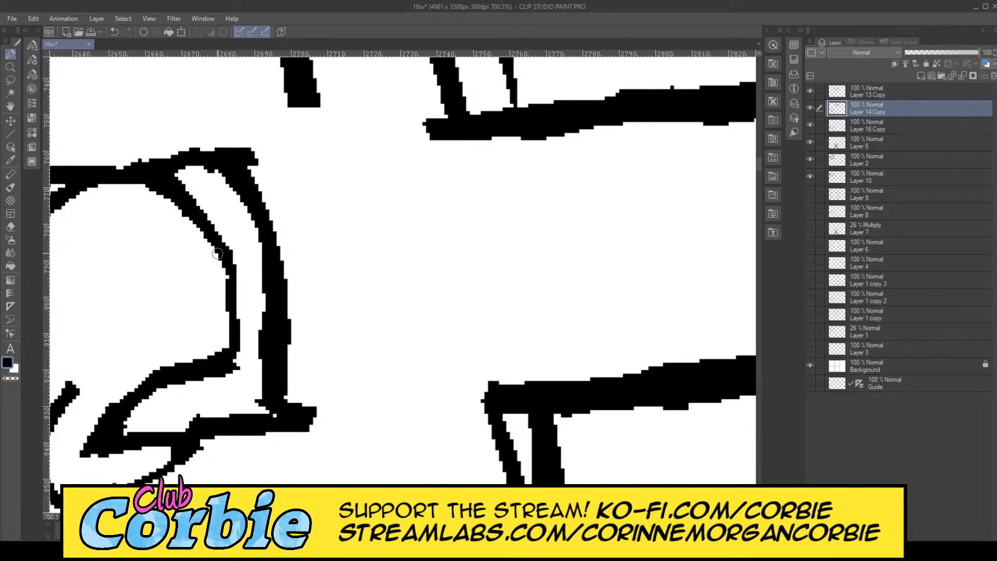
left_click_drag(217, 254, 238, 414)
mouse_move(238, 353)
left_mouse_down()
mouse_move(232, 414)
mouse_move(229, 402)
left_mouse_up()
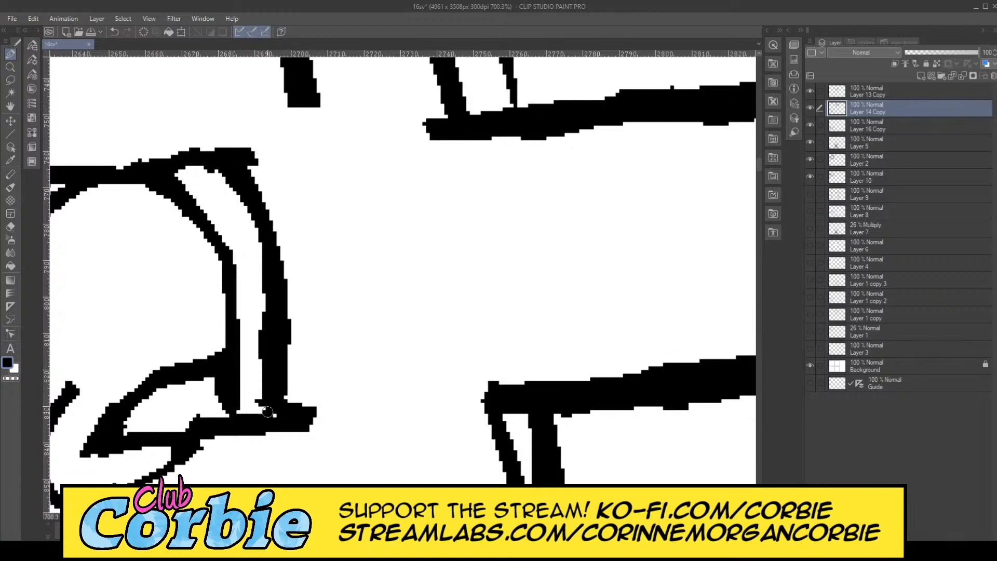
Step: Erase the overhanging line ends at the cuff's upper and lower corners, the line joining cuff to thumb, and the excess thickness inside the cuff's outer edge
left_click(10, 227)
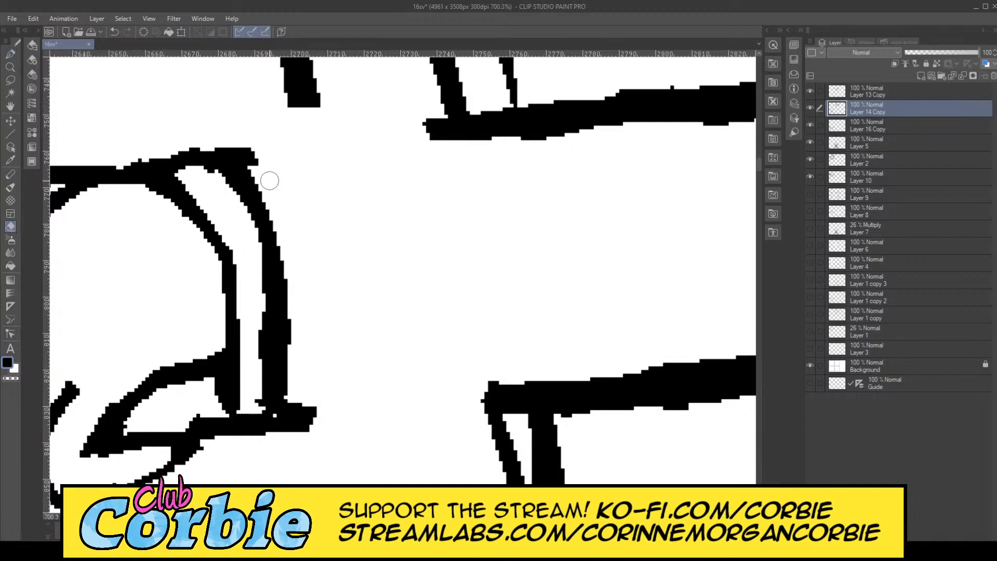
mouse_move(267, 172)
left_mouse_down()
mouse_move(220, 136)
mouse_move(230, 139)
mouse_move(265, 175)
mouse_move(192, 120)
left_mouse_up()
left_click_drag(263, 171, 176, 126)
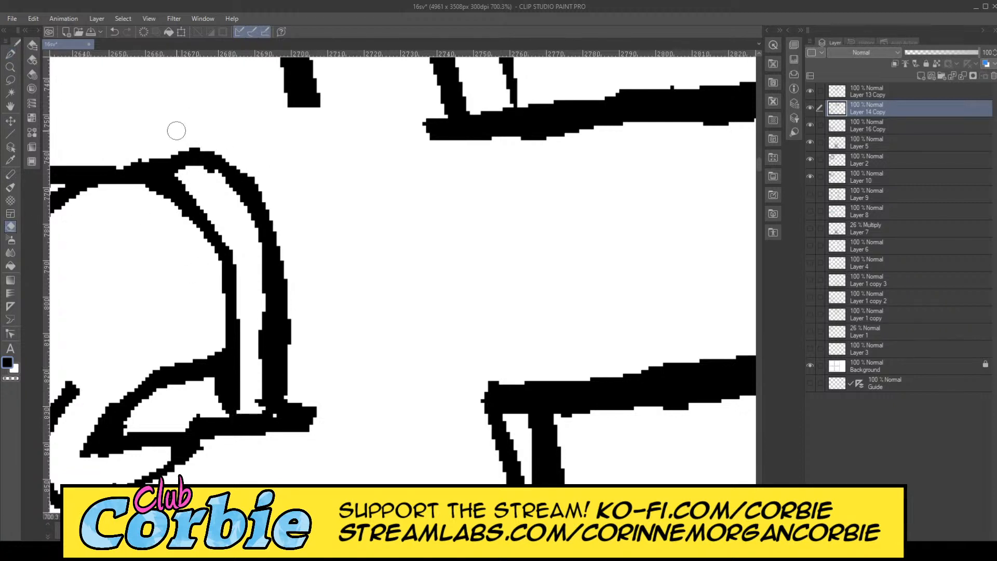
mouse_move(299, 411)
left_mouse_down()
mouse_move(311, 345)
mouse_move(327, 383)
left_mouse_up()
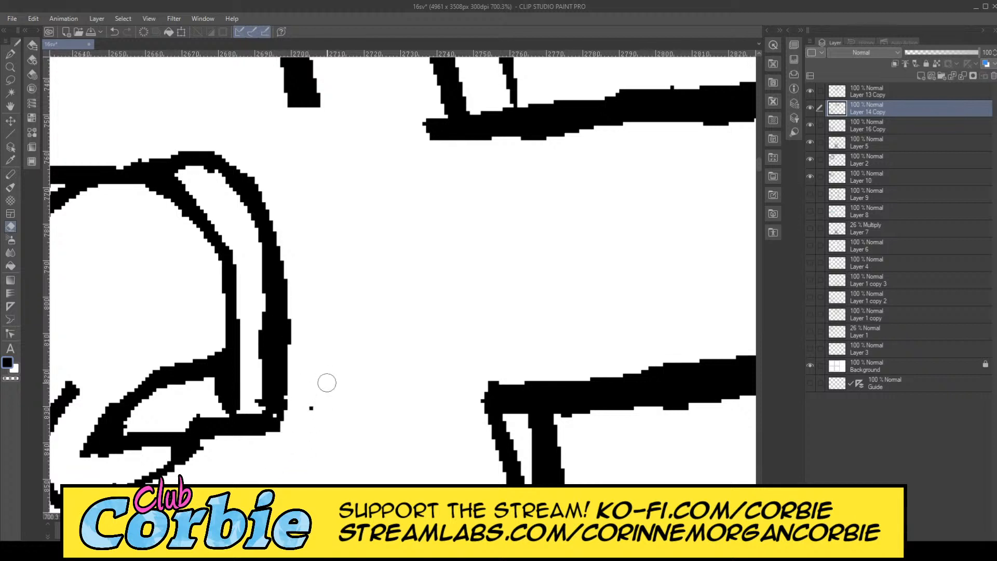
mouse_move(192, 419)
left_mouse_down()
mouse_move(230, 456)
mouse_move(185, 415)
mouse_move(242, 431)
mouse_move(186, 409)
mouse_move(216, 431)
mouse_move(193, 429)
mouse_move(206, 464)
mouse_move(170, 419)
mouse_move(207, 462)
left_mouse_up()
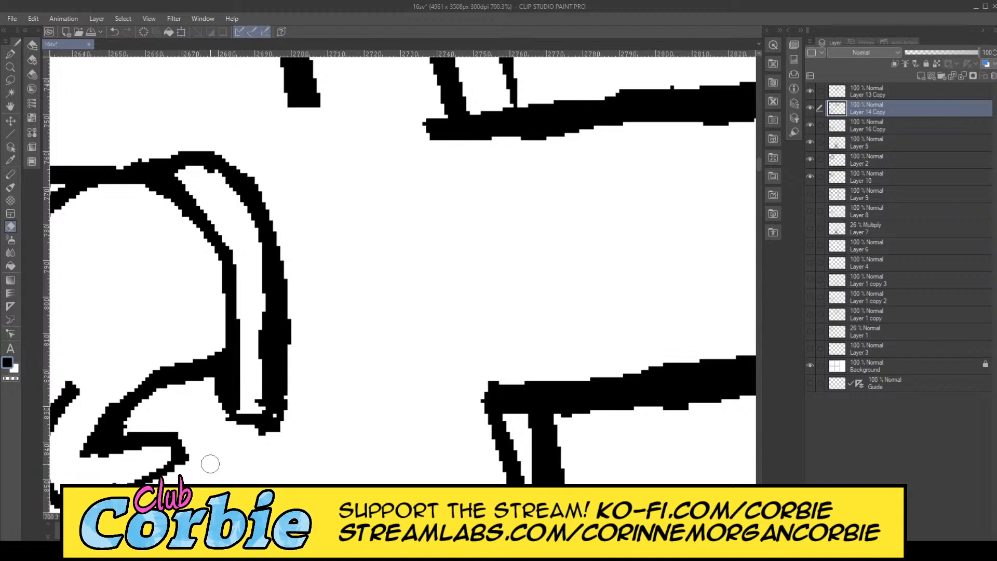
left_click_drag(262, 301, 260, 400)
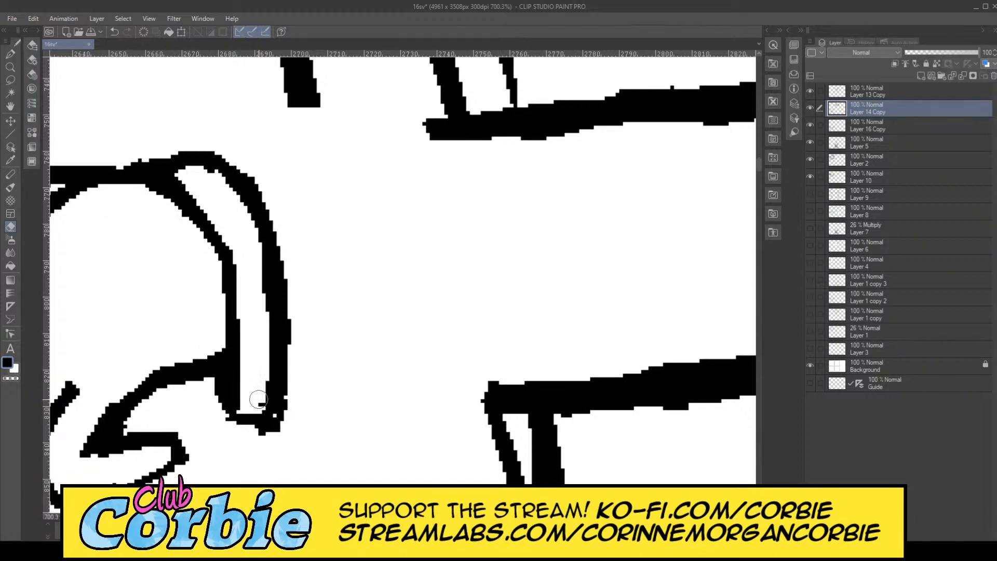
Step: Ink the forearm's upper and lower lines from the cuff corners across to the existing sleeve lines
left_click(10, 66)
scroll(301, 315, "down", 6)
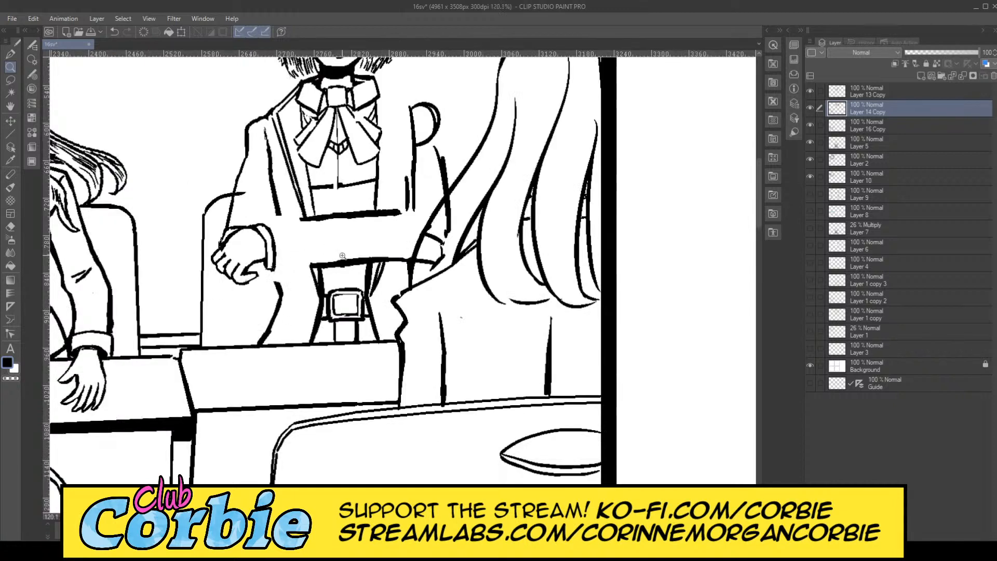
scroll(306, 228, "up", 1)
scroll(332, 220, "up", 5)
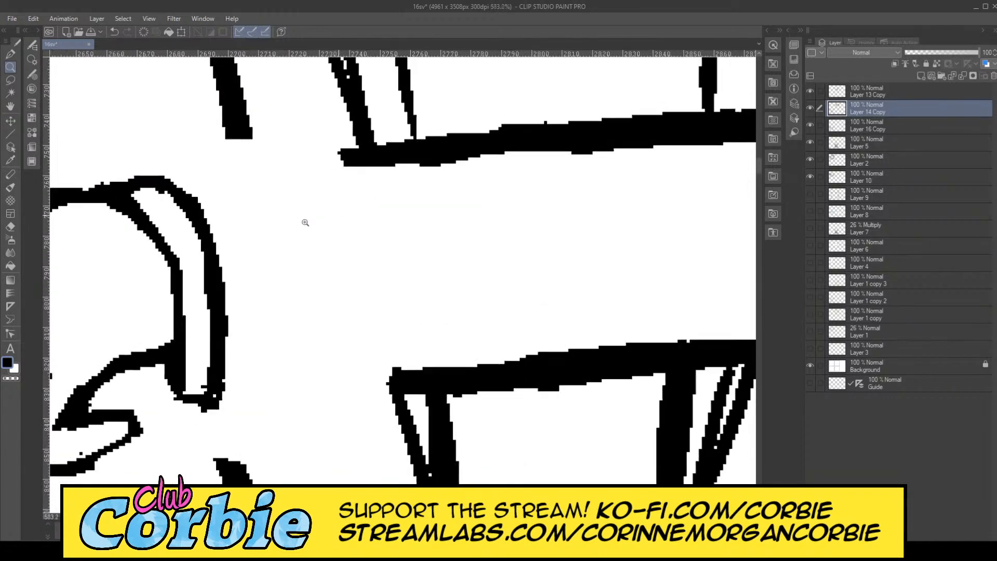
left_click(10, 53)
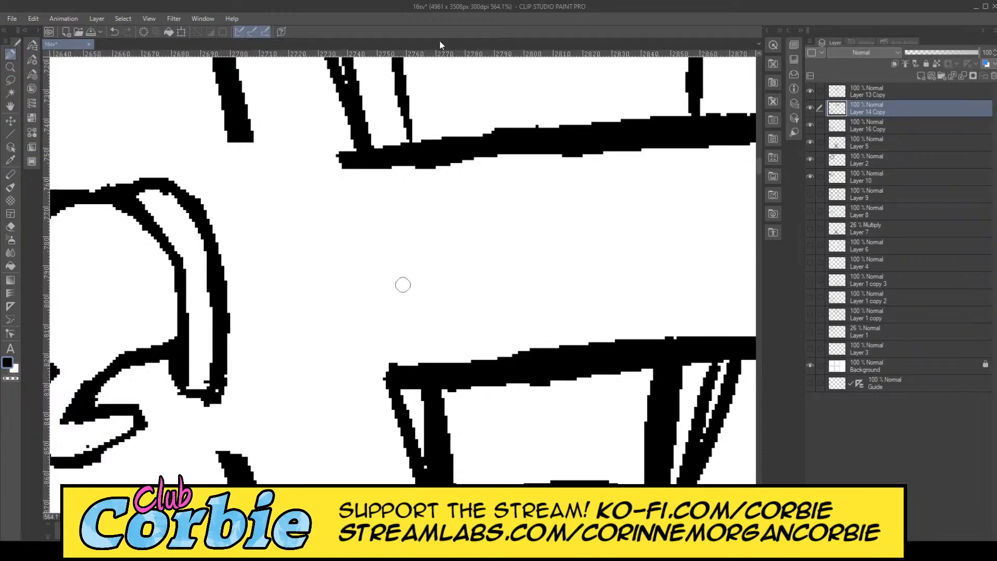
mouse_move(176, 181)
left_mouse_down()
mouse_move(399, 142)
mouse_move(214, 168)
mouse_move(180, 183)
mouse_move(340, 160)
left_mouse_up()
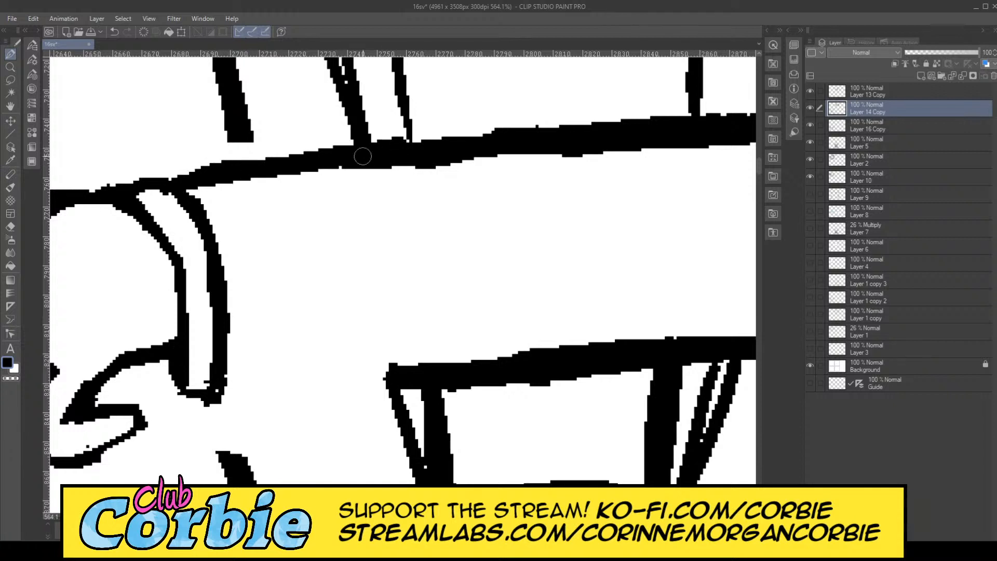
left_click_drag(251, 162, 159, 180)
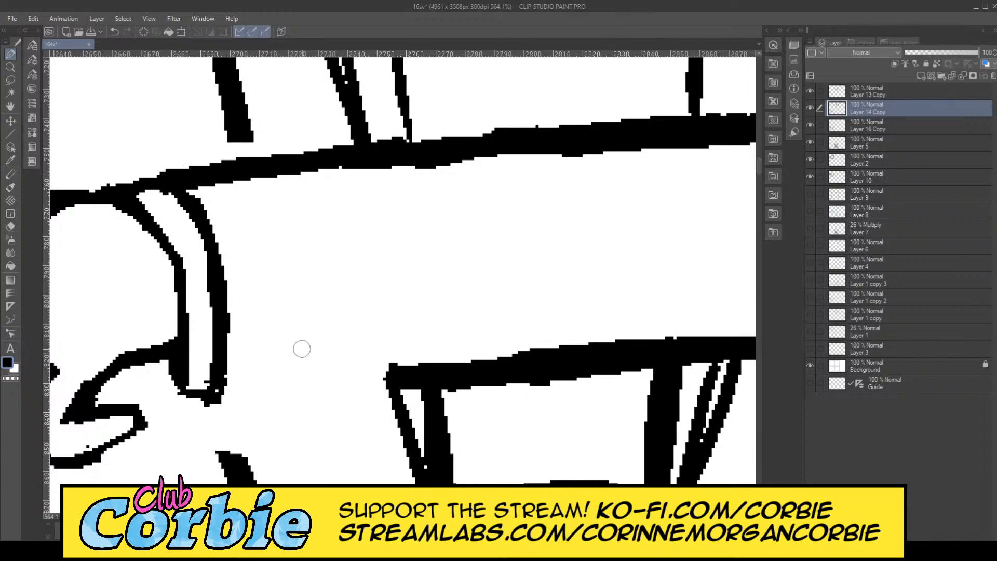
mouse_move(214, 399)
left_mouse_down()
mouse_move(412, 363)
mouse_move(220, 398)
mouse_move(429, 370)
mouse_move(196, 397)
mouse_move(225, 416)
mouse_move(454, 382)
mouse_move(210, 410)
mouse_move(514, 367)
left_mouse_up()
Step: Erase the whole upper and lower outlines of the standing girl's forearm between the cuff and the elbow
left_click(10, 67)
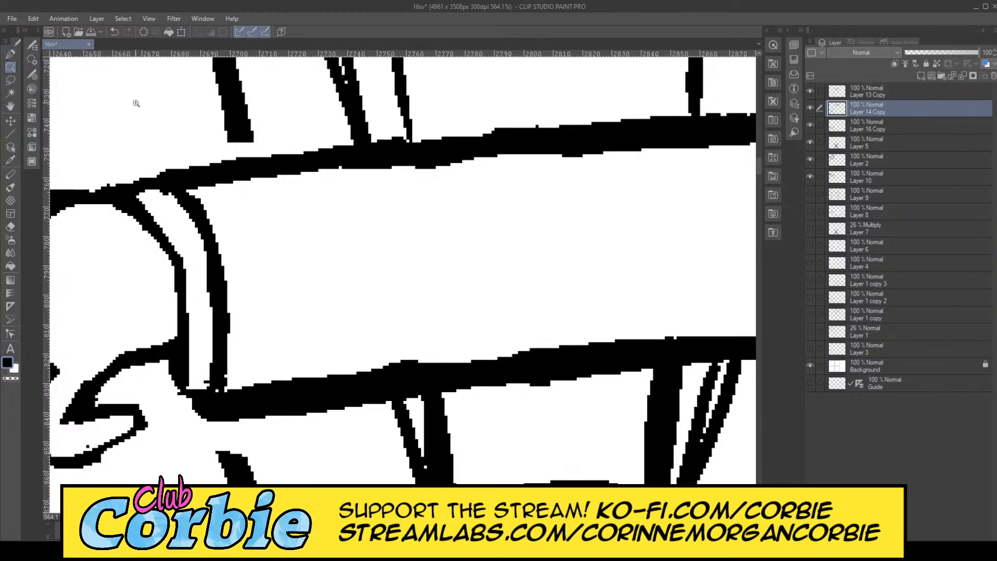
scroll(298, 240, "down", 10)
scroll(318, 206, "up", 3)
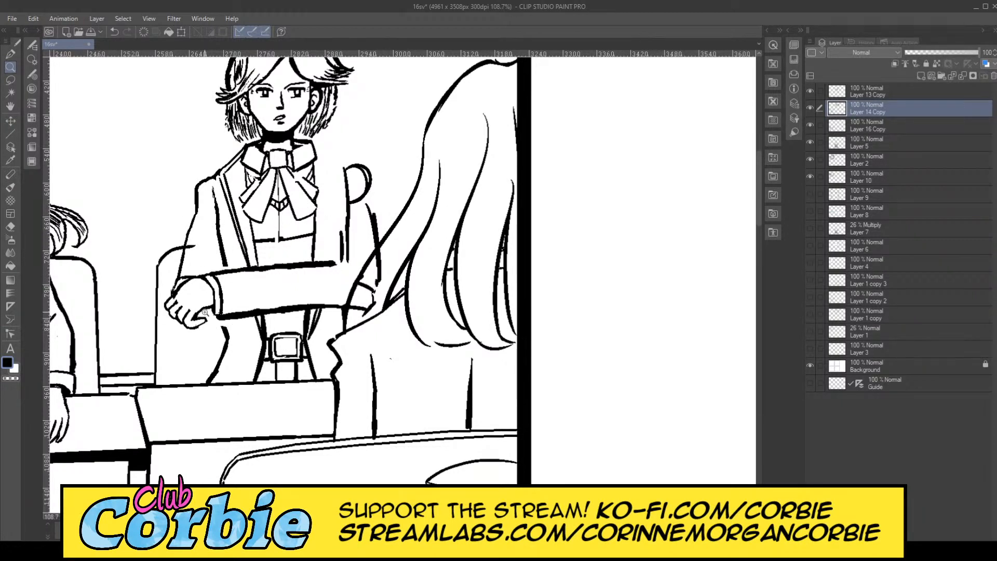
scroll(204, 312, "up", 2)
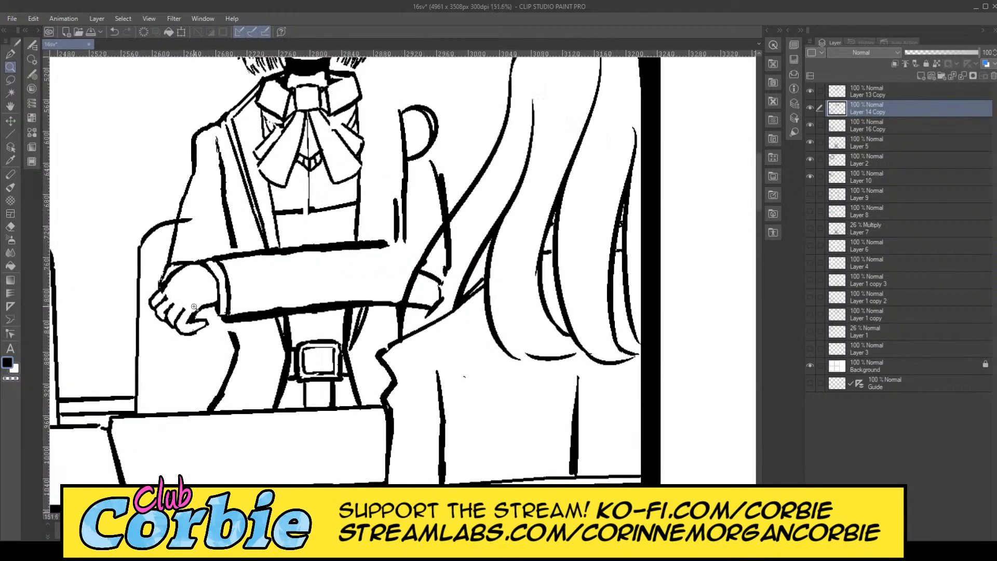
scroll(194, 307, "up", 4)
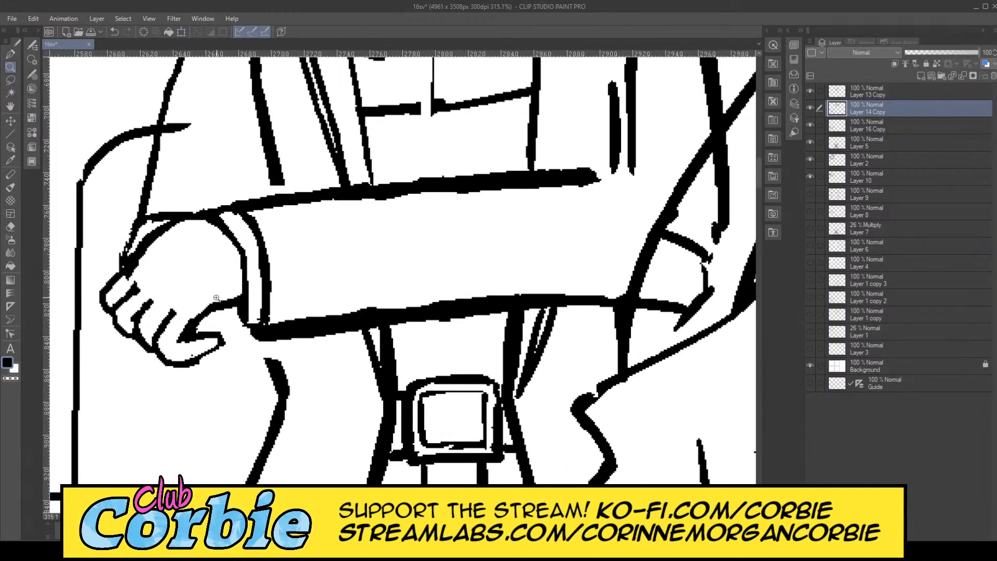
scroll(257, 272, "down", 1)
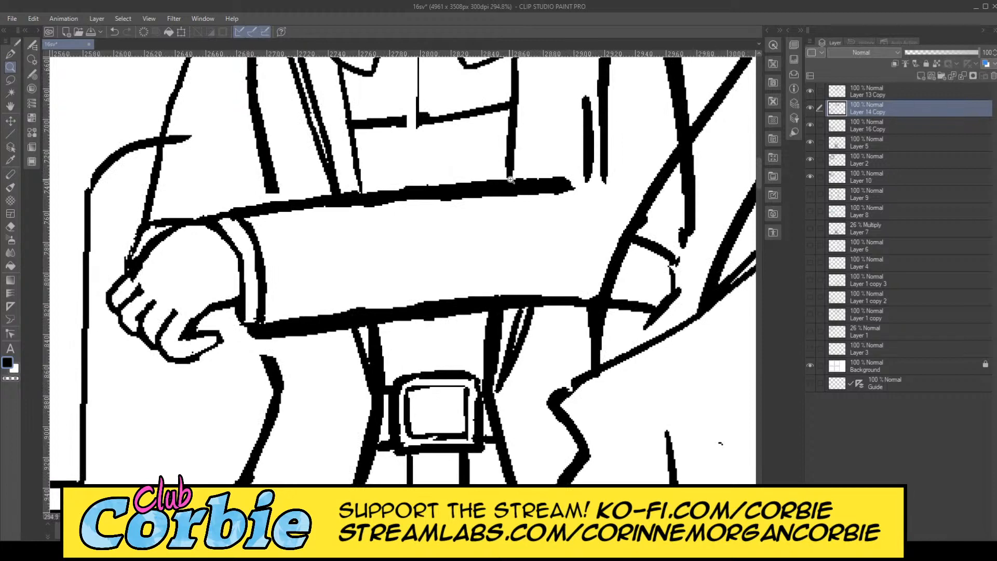
scroll(510, 179, "up", 3)
left_click(11, 225)
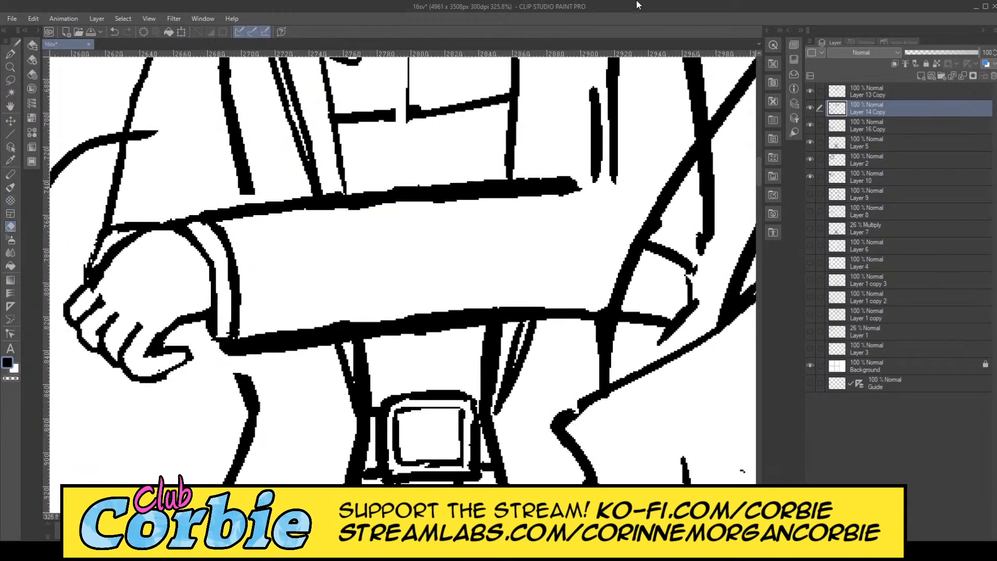
mouse_move(273, 339)
left_mouse_down()
mouse_move(257, 364)
mouse_move(247, 346)
mouse_move(259, 324)
mouse_move(236, 364)
mouse_move(289, 314)
mouse_move(267, 350)
mouse_move(293, 356)
mouse_move(289, 347)
mouse_move(303, 364)
mouse_move(329, 351)
mouse_move(324, 360)
mouse_move(311, 345)
mouse_move(435, 318)
mouse_move(336, 336)
mouse_move(451, 318)
mouse_move(395, 320)
mouse_move(574, 304)
mouse_move(520, 311)
mouse_move(550, 322)
mouse_move(603, 312)
left_mouse_up()
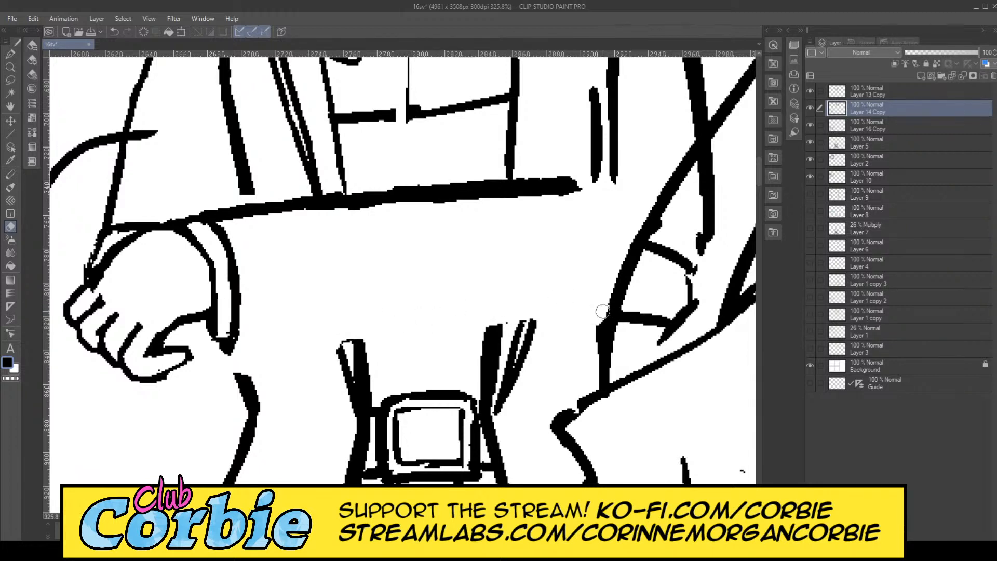
mouse_move(244, 222)
left_mouse_down()
mouse_move(209, 207)
mouse_move(355, 199)
mouse_move(204, 215)
mouse_move(465, 192)
mouse_move(299, 207)
mouse_move(472, 181)
mouse_move(546, 184)
mouse_move(372, 207)
mouse_move(585, 187)
mouse_move(454, 205)
left_mouse_up()
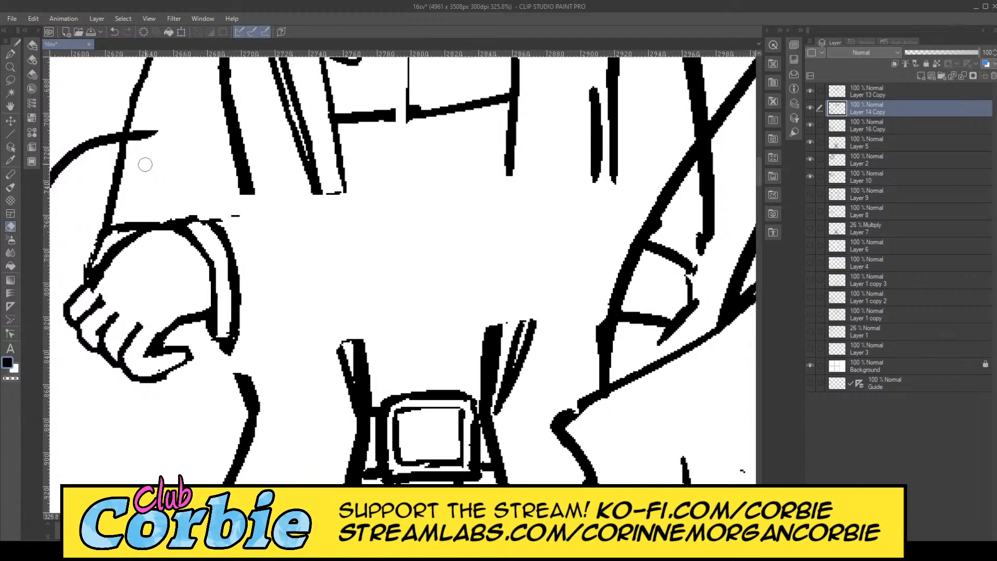
Step: Sketch new upper and lower forearm lines in ink, rising from the cuff toward the elbow in several overlapping strokes
left_click(10, 66)
scroll(282, 257, "down", 5)
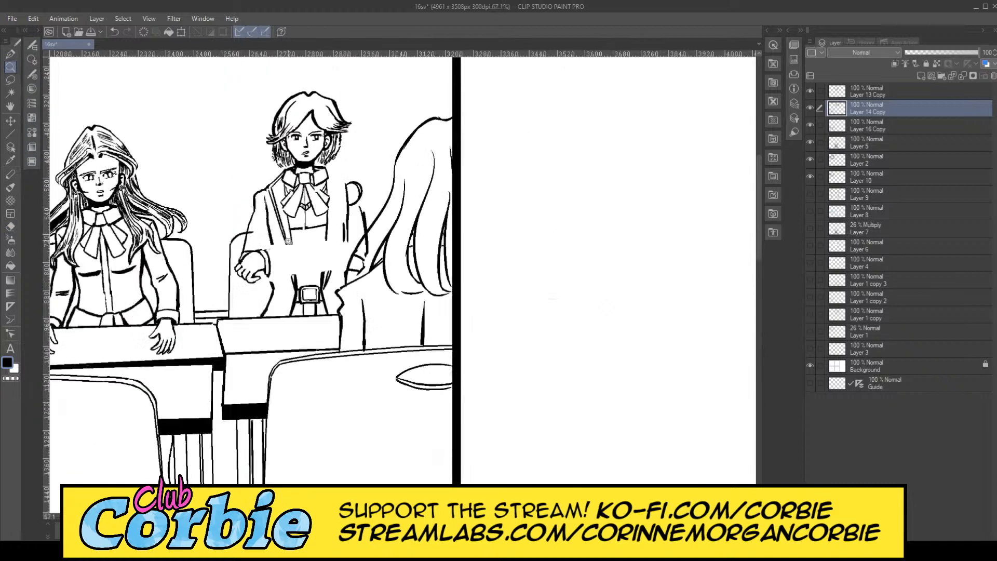
scroll(307, 232, "up", 4)
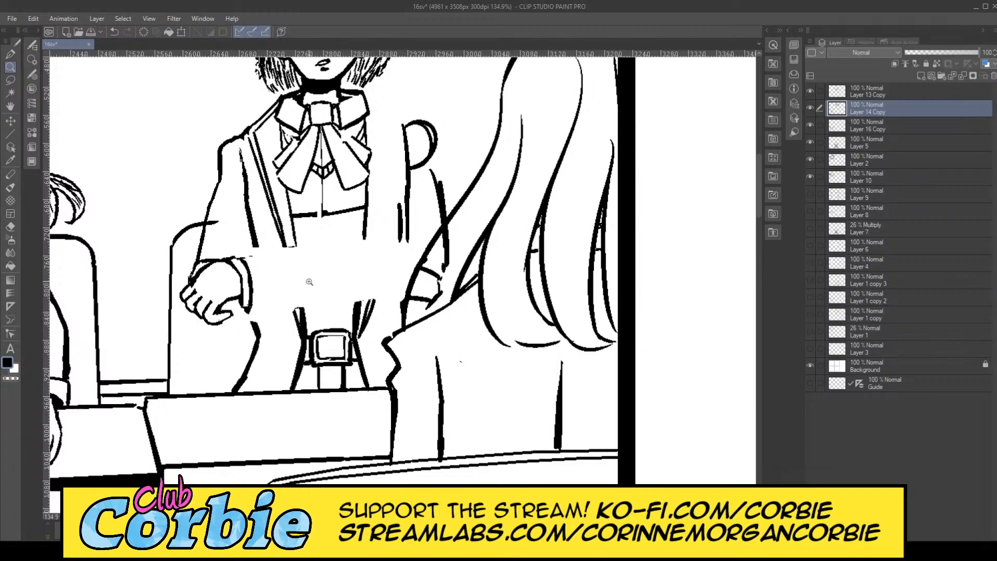
scroll(330, 270, "up", 4)
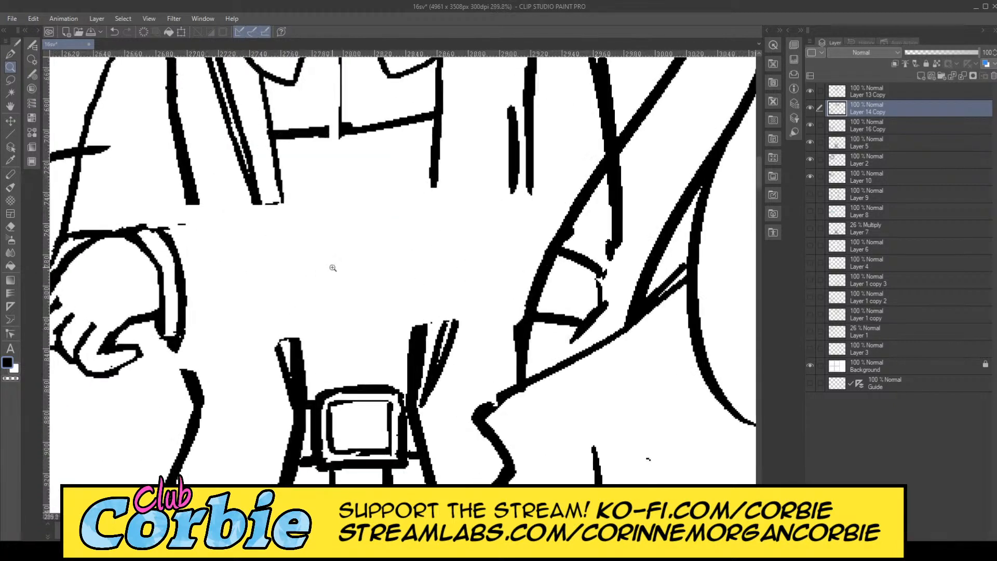
left_click(11, 54)
left_click_drag(504, 212, 486, 211)
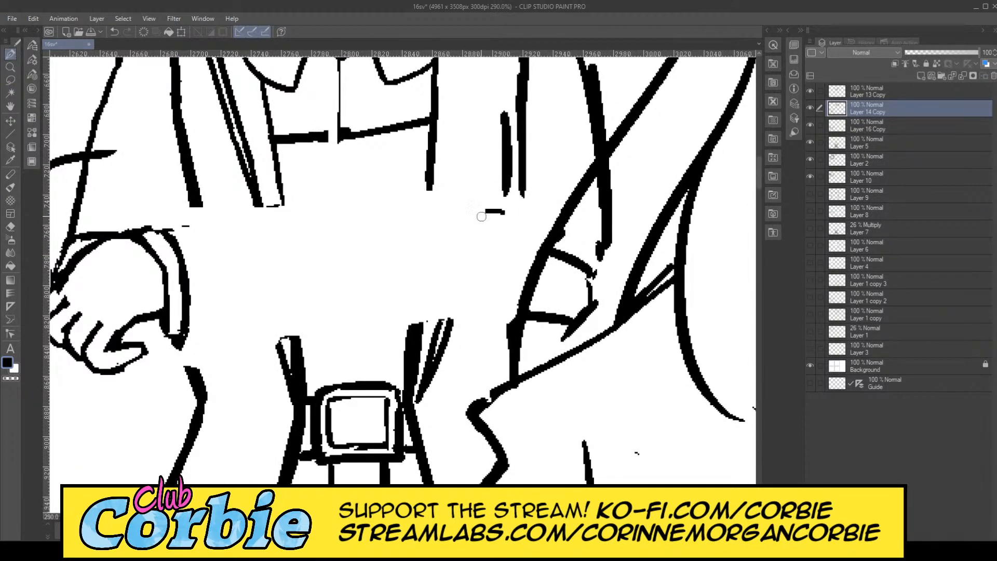
left_click_drag(225, 243, 465, 209)
mouse_move(222, 235)
left_mouse_down()
mouse_move(176, 236)
mouse_move(258, 244)
left_mouse_up()
mouse_move(195, 343)
left_mouse_down()
mouse_move(412, 298)
mouse_move(372, 318)
mouse_move(496, 288)
mouse_move(185, 347)
left_mouse_up()
left_click_drag(180, 235, 451, 182)
mouse_move(262, 234)
left_mouse_down()
mouse_move(511, 185)
mouse_move(199, 241)
left_mouse_up()
Step: Erase the heavy overlapping strokes along the forearm's upper edge up to the jacket lines, and the doubled stroke above its lower line
left_click(9, 67)
scroll(321, 220, "down", 5)
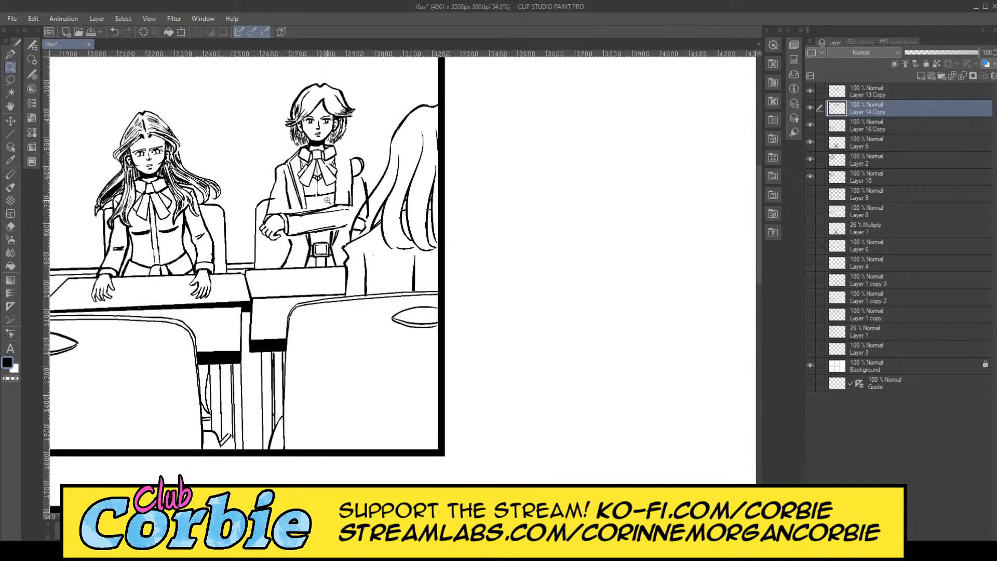
scroll(321, 213, "up", 4)
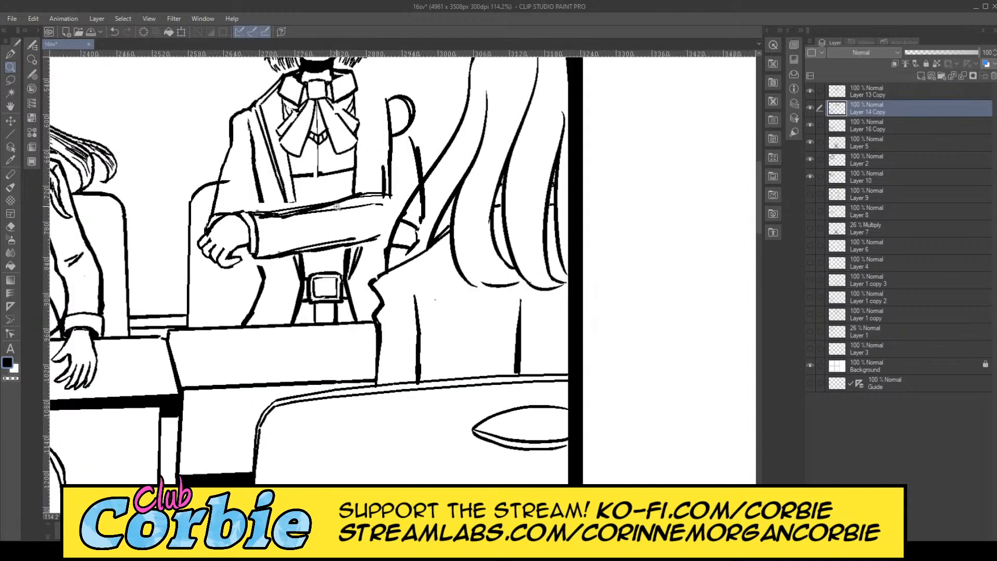
scroll(306, 227, "up", 4)
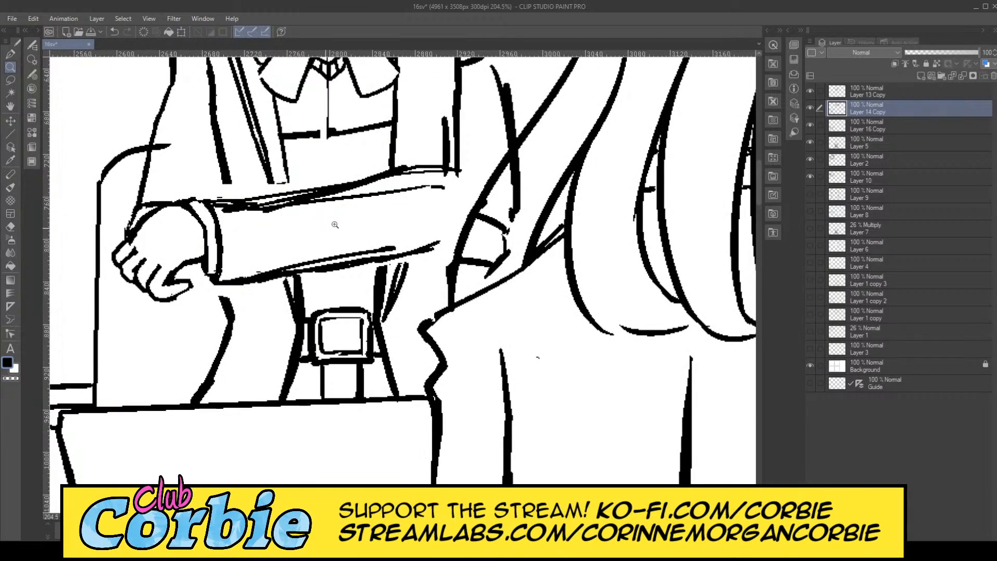
scroll(335, 225, "up", 2)
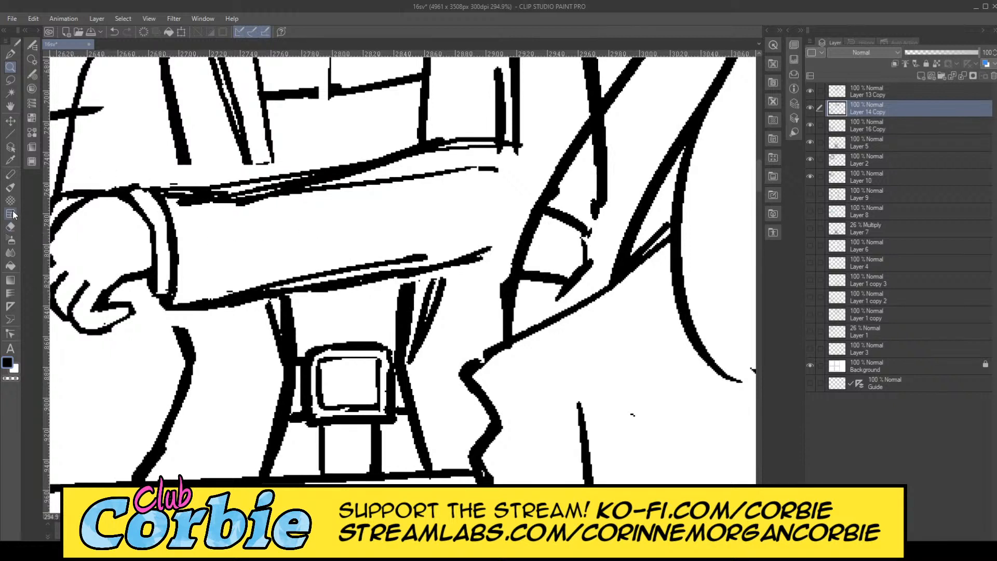
key("e")
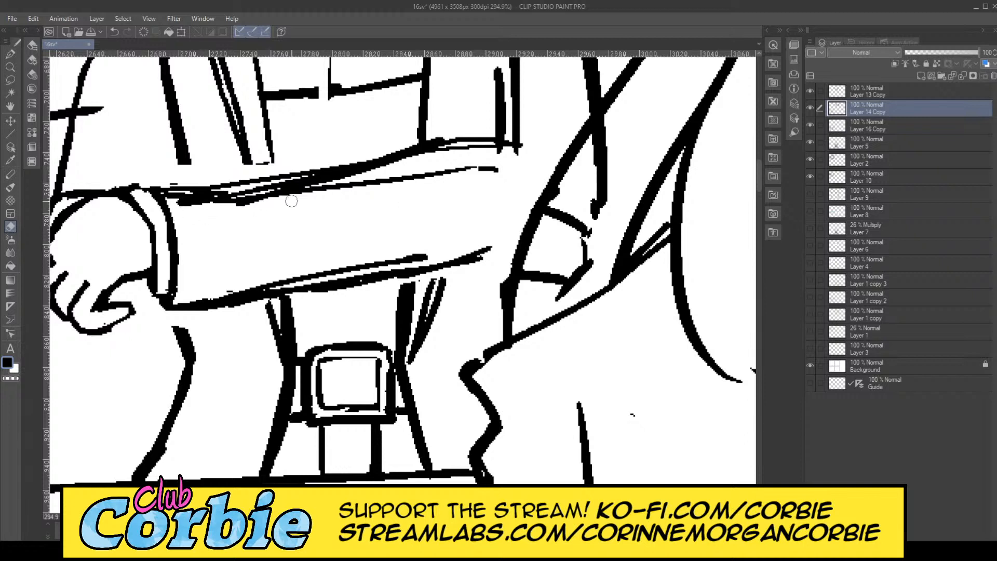
mouse_move(291, 201)
left_mouse_down()
mouse_move(194, 210)
mouse_move(370, 175)
mouse_move(322, 190)
mouse_move(162, 192)
mouse_move(195, 196)
mouse_move(467, 139)
mouse_move(437, 143)
mouse_move(518, 144)
mouse_move(428, 147)
mouse_move(166, 190)
mouse_move(227, 188)
mouse_move(174, 198)
mouse_move(150, 182)
mouse_move(200, 204)
mouse_move(174, 181)
left_mouse_up()
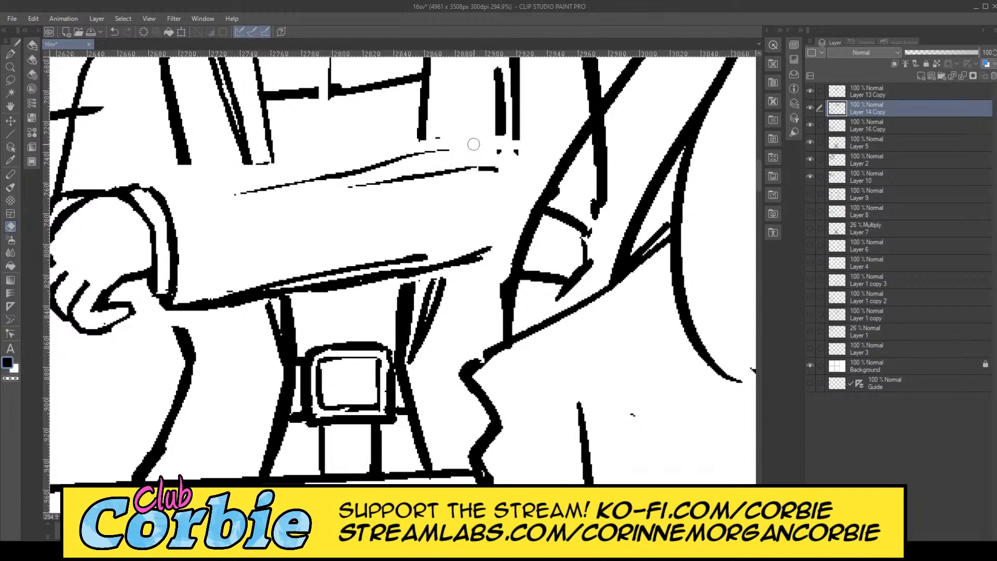
mouse_move(370, 167)
left_mouse_down()
mouse_move(463, 150)
mouse_move(381, 156)
mouse_move(496, 154)
mouse_move(410, 139)
left_mouse_up()
mouse_move(217, 295)
left_mouse_down()
mouse_move(413, 250)
mouse_move(300, 262)
mouse_move(430, 246)
mouse_move(260, 276)
mouse_move(427, 255)
mouse_move(266, 275)
mouse_move(398, 263)
left_mouse_up()
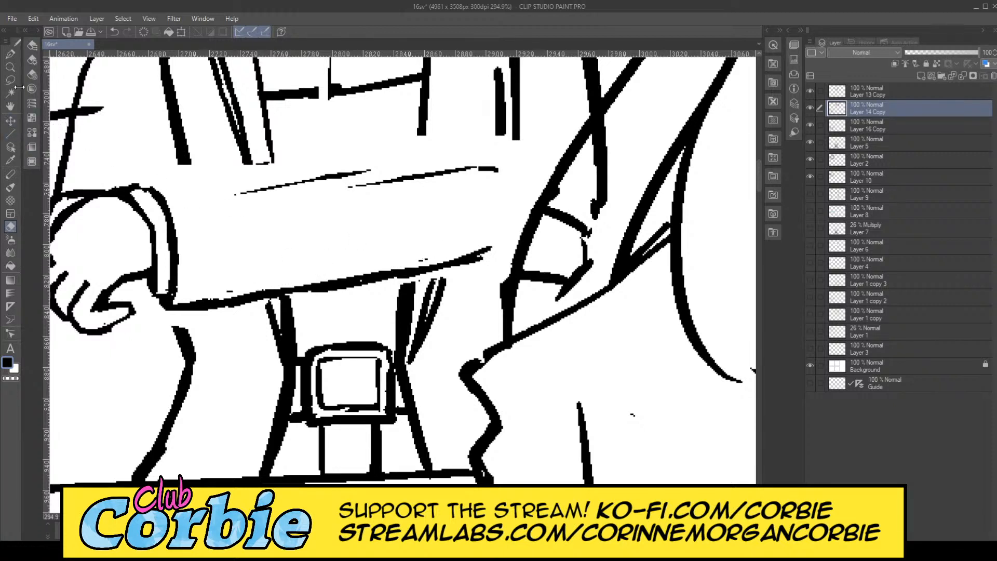
Step: Ink a single clean upper forearm line from the cuff toward the elbow, and add a short fold stroke at the elbow
left_click(11, 53)
left_click_drag(160, 190, 439, 151)
left_click_drag(151, 189, 203, 178)
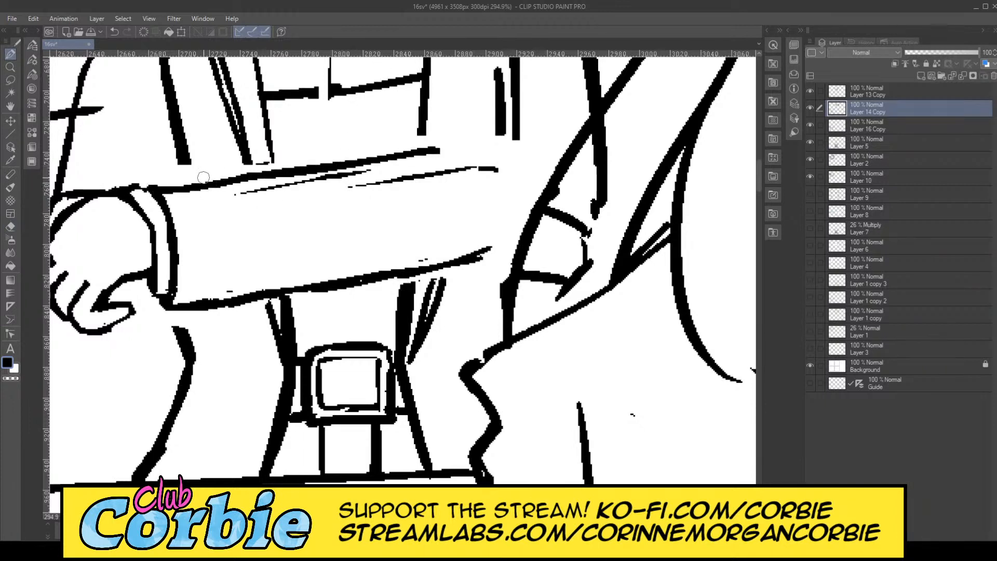
left_click_drag(494, 150, 521, 165)
Step: Erase the standing girl's upper and lower forearm lines and the elbow strokes beside the foreground character's hair
left_click(10, 66)
scroll(346, 221, "down", 9)
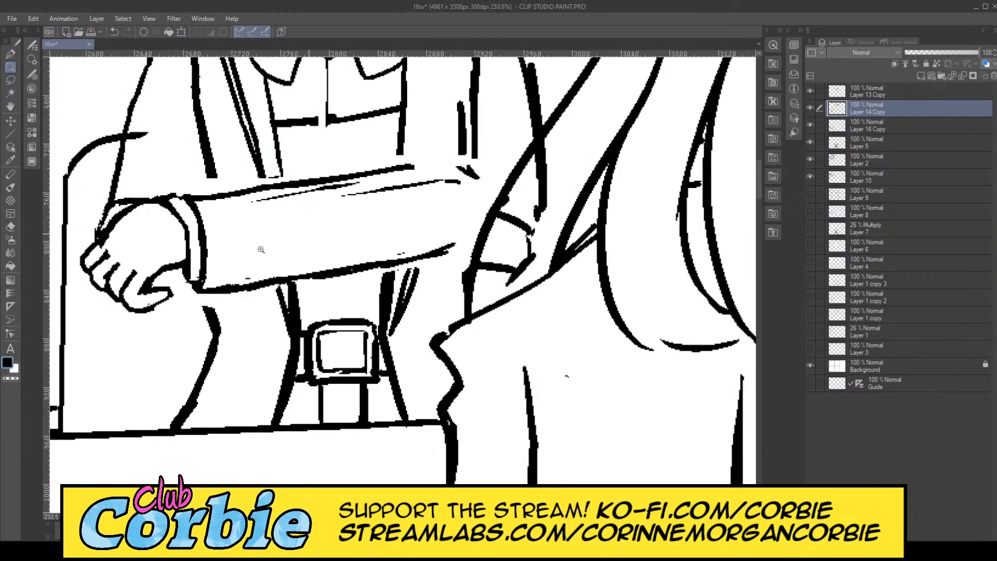
scroll(322, 227, "up", 4)
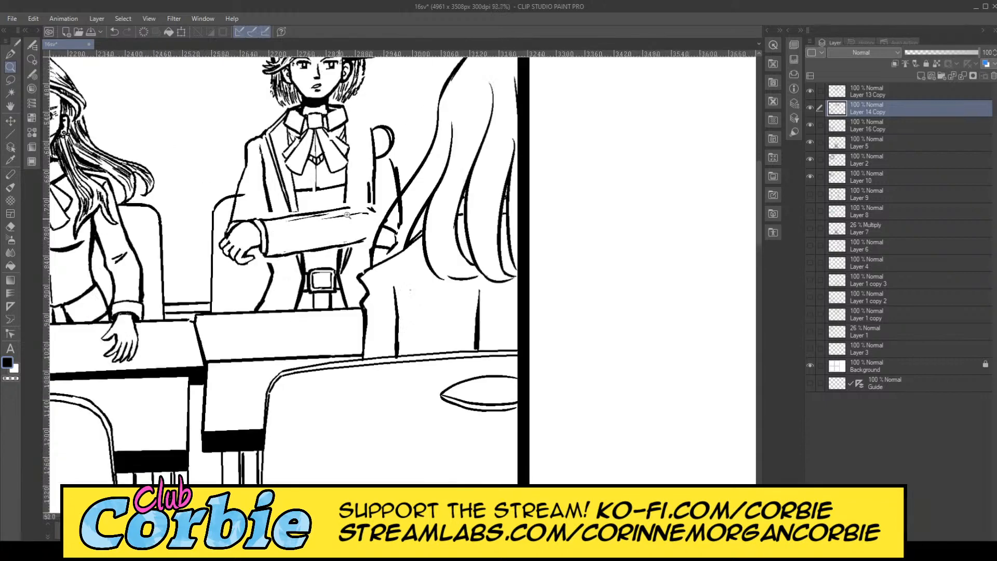
scroll(317, 208, "up", 5)
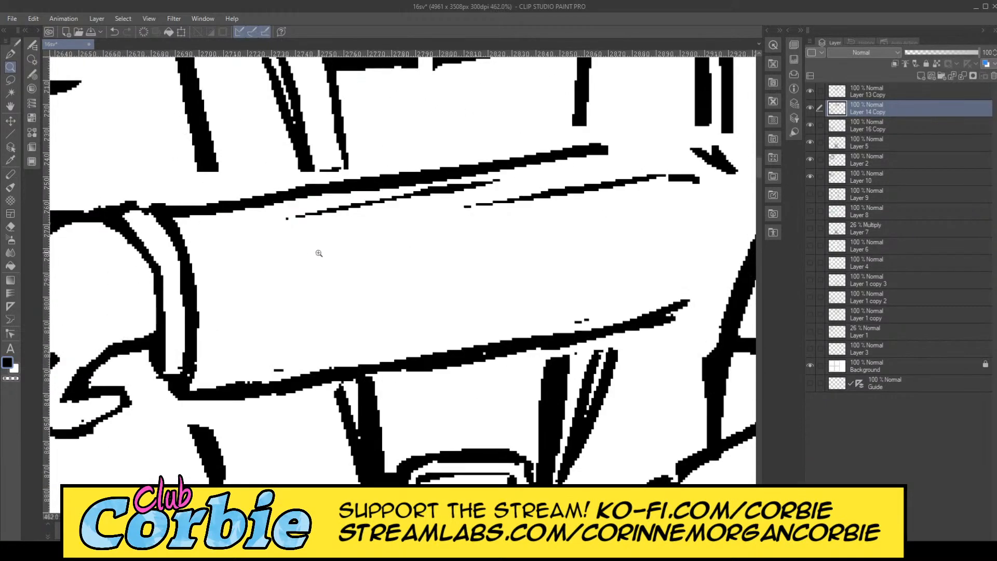
scroll(300, 312, "down", 5)
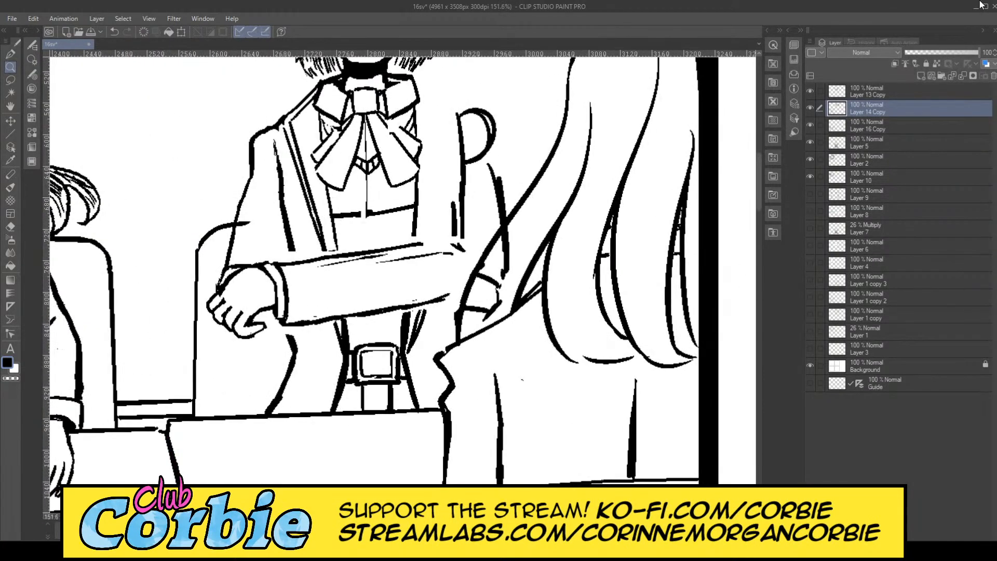
left_click(10, 226)
left_click_drag(435, 297, 291, 323)
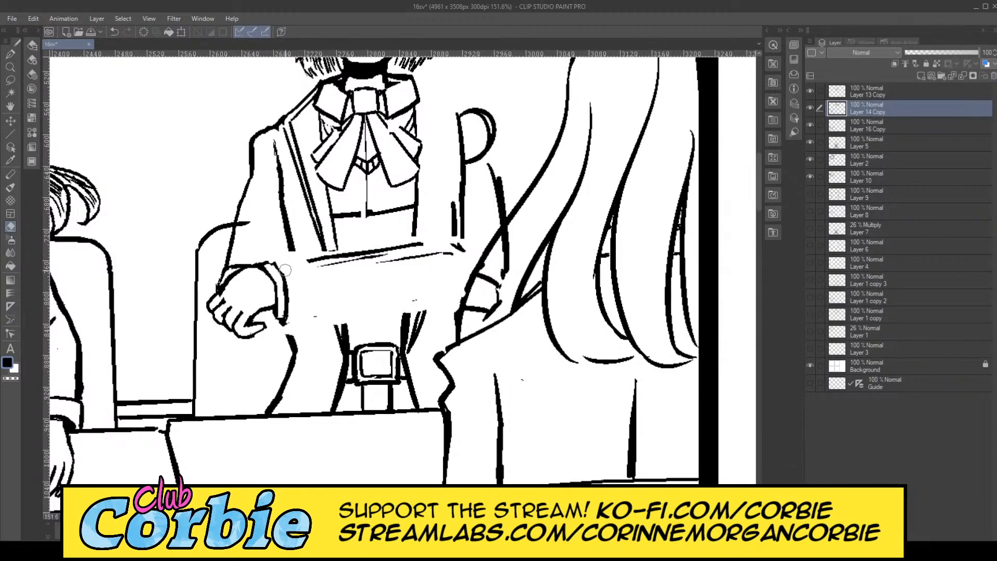
left_click_drag(307, 262, 470, 248)
mouse_move(503, 298)
left_mouse_down()
mouse_move(488, 315)
mouse_move(505, 265)
mouse_move(486, 300)
mouse_move(482, 272)
mouse_move(499, 262)
mouse_move(499, 244)
mouse_move(474, 293)
mouse_move(472, 278)
mouse_move(466, 325)
left_mouse_up()
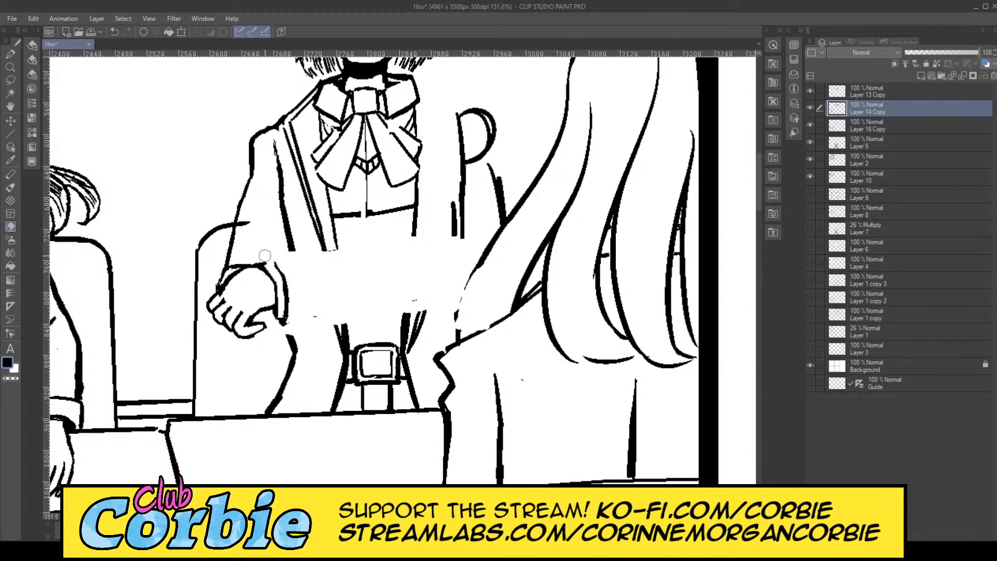
Step: Erase the excess ink on the outer edge of the standing girl's wrist, just above the knuckles
left_click(10, 67)
left_click(248, 273)
left_click(247, 273)
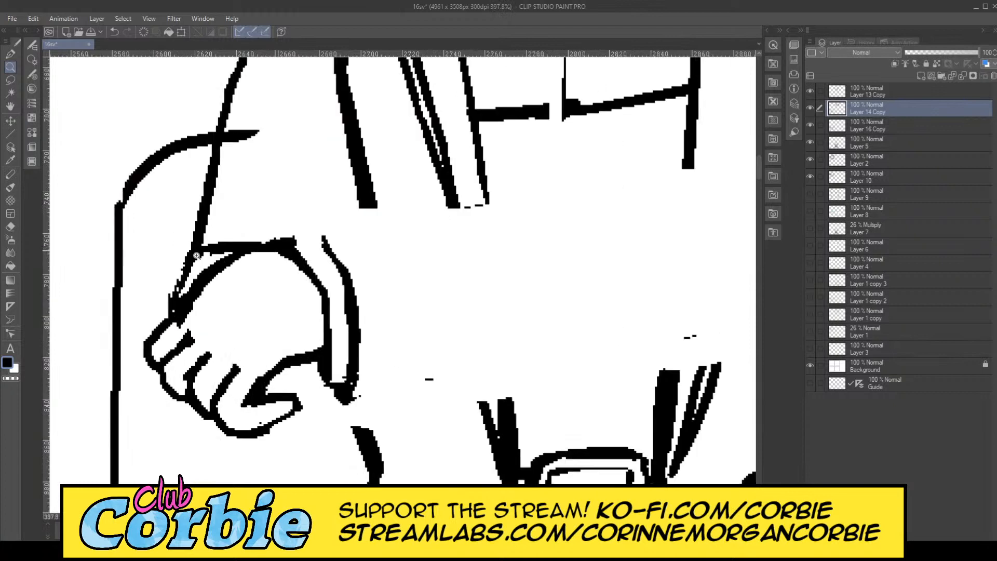
left_click(10, 53)
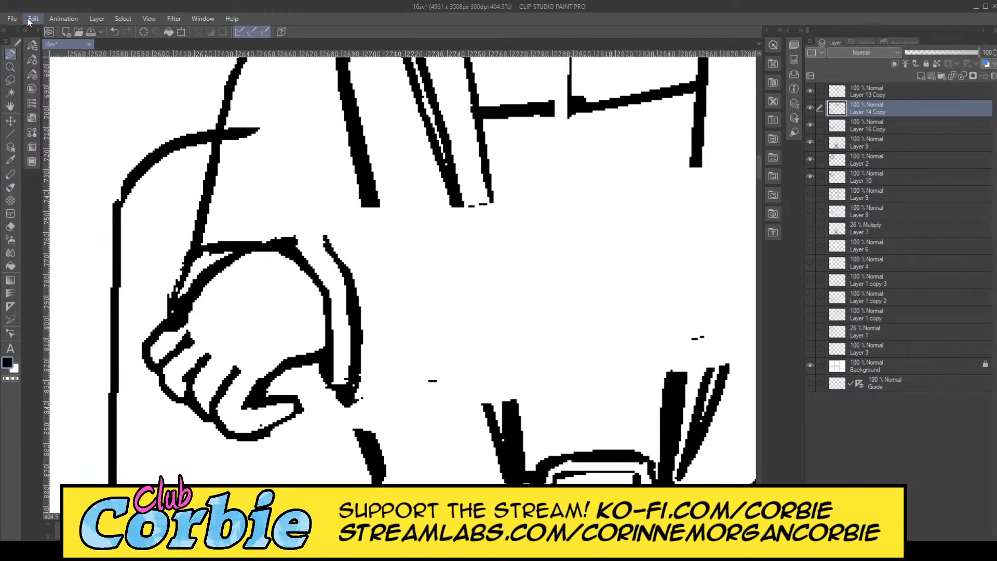
left_click(10, 226)
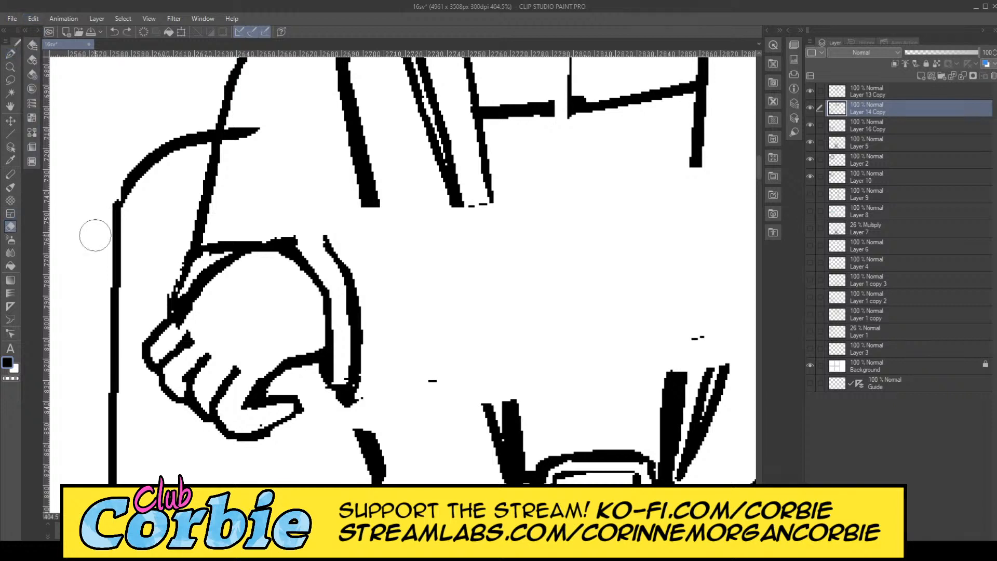
left_click_drag(189, 339, 178, 332)
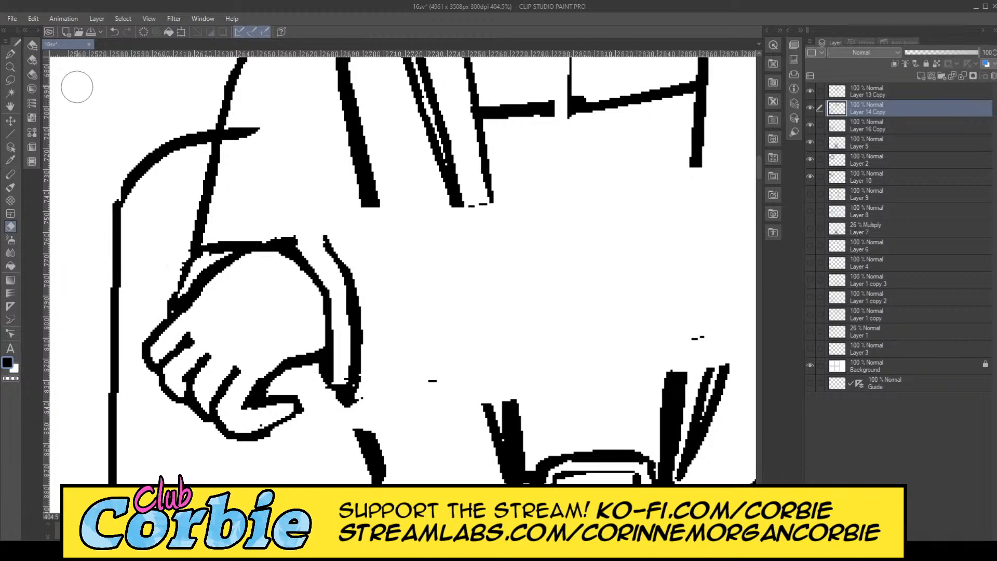
Step: Re-ink the foreground character's outer hair line down to the shoulder, and fill the gap in the shoulder line
left_click(10, 66)
left_click_drag(250, 295, 353, 233)
left_click(10, 54)
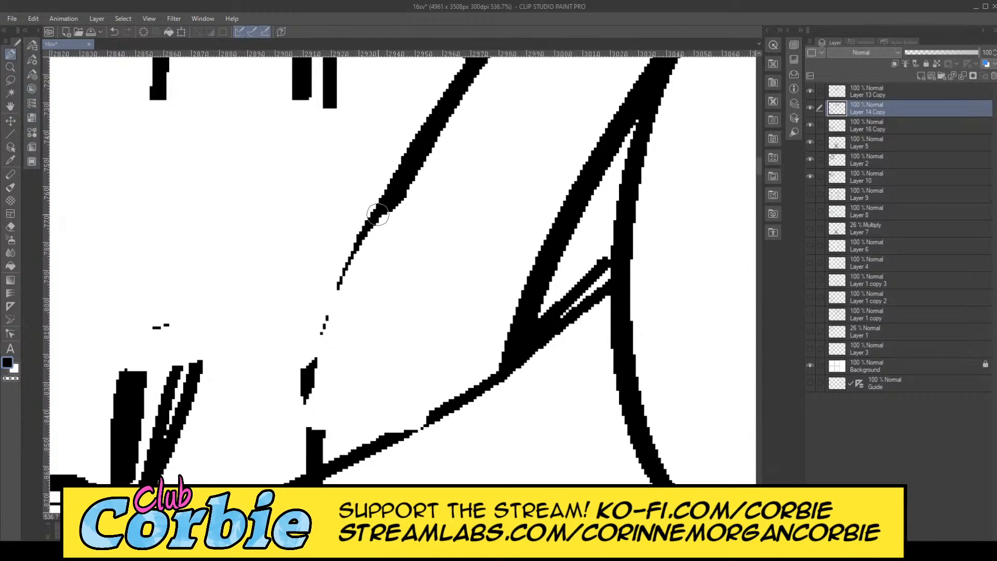
left_click_drag(401, 186, 319, 432)
left_click_drag(373, 228, 333, 348)
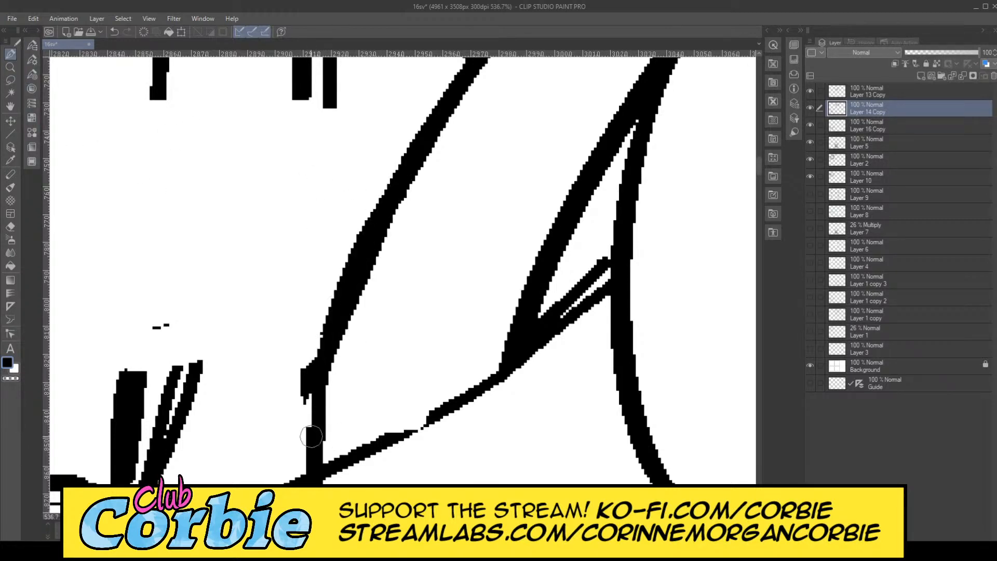
left_click_drag(339, 307, 311, 420)
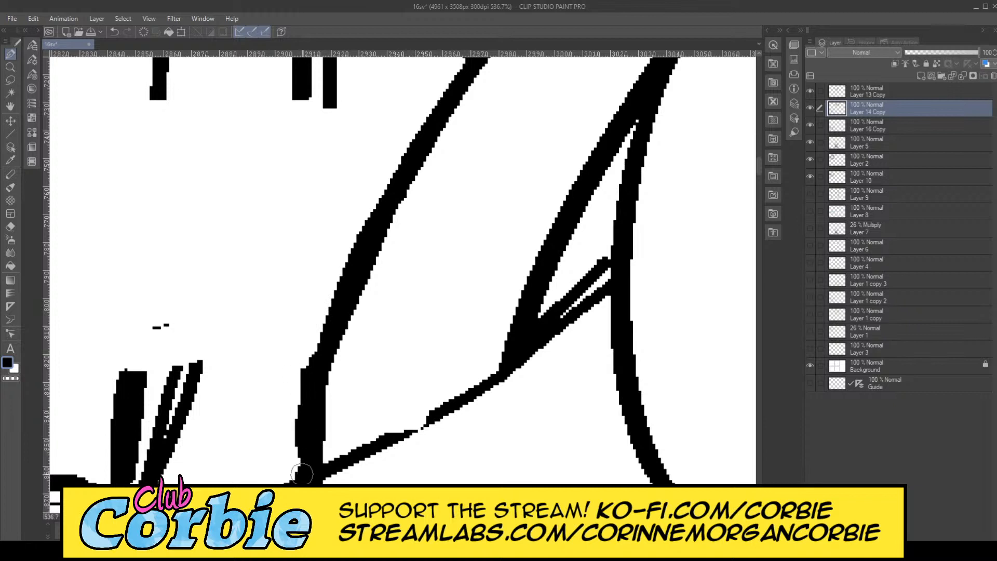
mouse_move(355, 272)
left_mouse_down()
mouse_move(304, 453)
mouse_move(388, 429)
mouse_move(377, 450)
mouse_move(477, 390)
left_mouse_up()
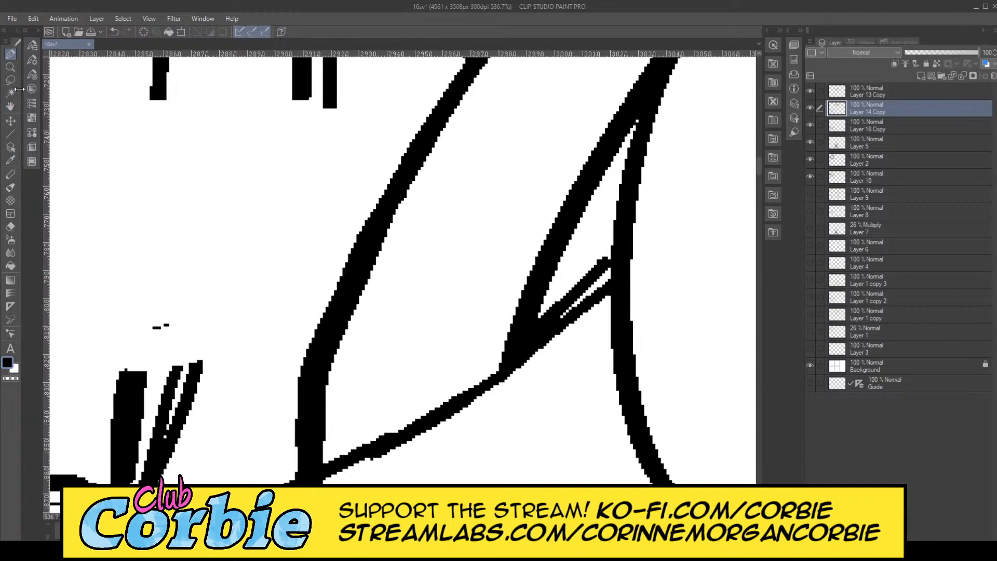
Step: Erase the cuff's lower end and upper tips on the standing girl, along with the stray specks left from the forearm
left_click(10, 67)
left_click_drag(390, 339, 349, 309)
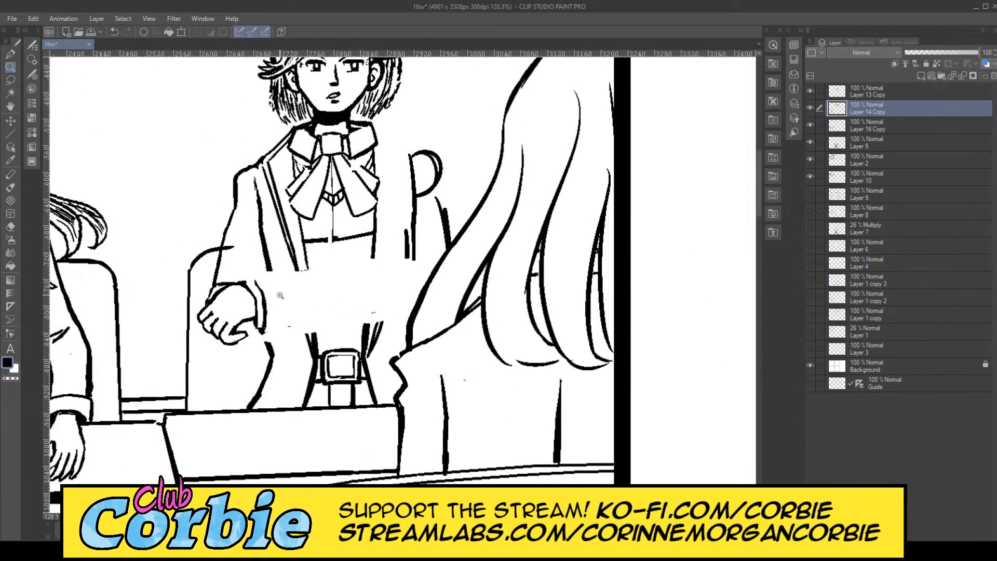
left_click_drag(254, 319, 270, 297)
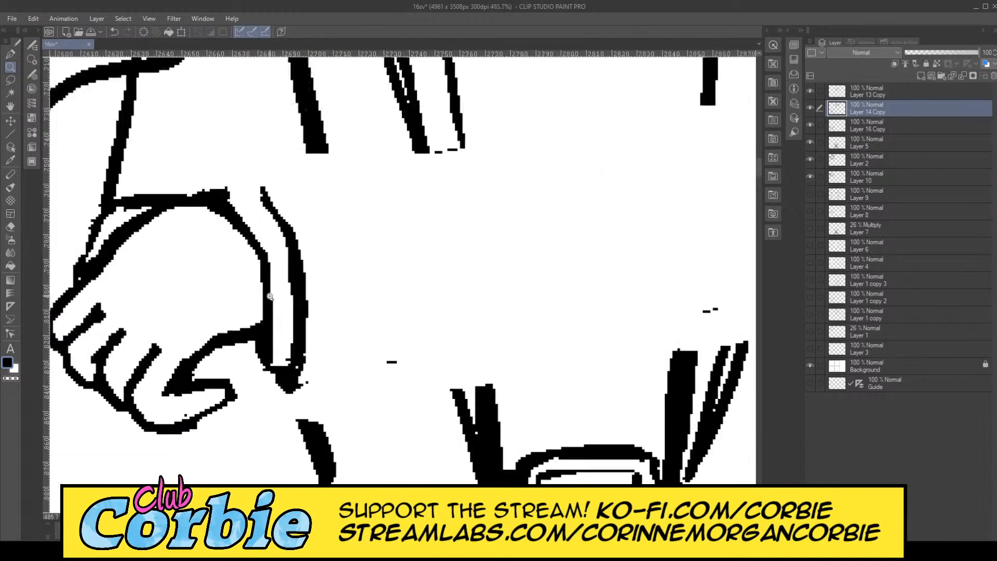
left_click(10, 227)
mouse_move(281, 385)
left_mouse_down()
mouse_move(284, 353)
mouse_move(280, 410)
mouse_move(289, 376)
mouse_move(322, 366)
left_mouse_up()
left_click(388, 361)
left_click_drag(712, 308, 694, 281)
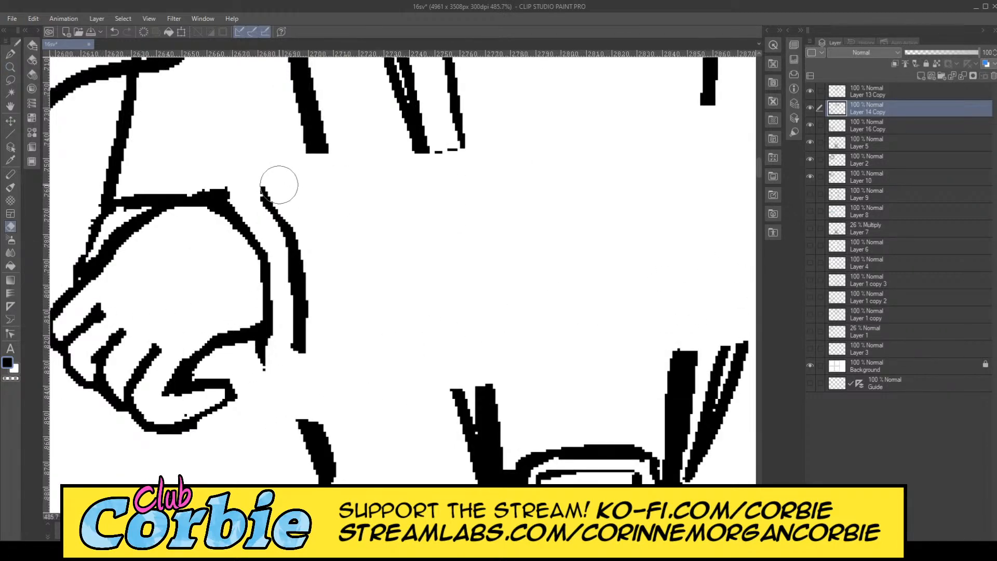
mouse_move(279, 183)
left_mouse_down()
mouse_move(212, 183)
mouse_move(307, 201)
left_mouse_up()
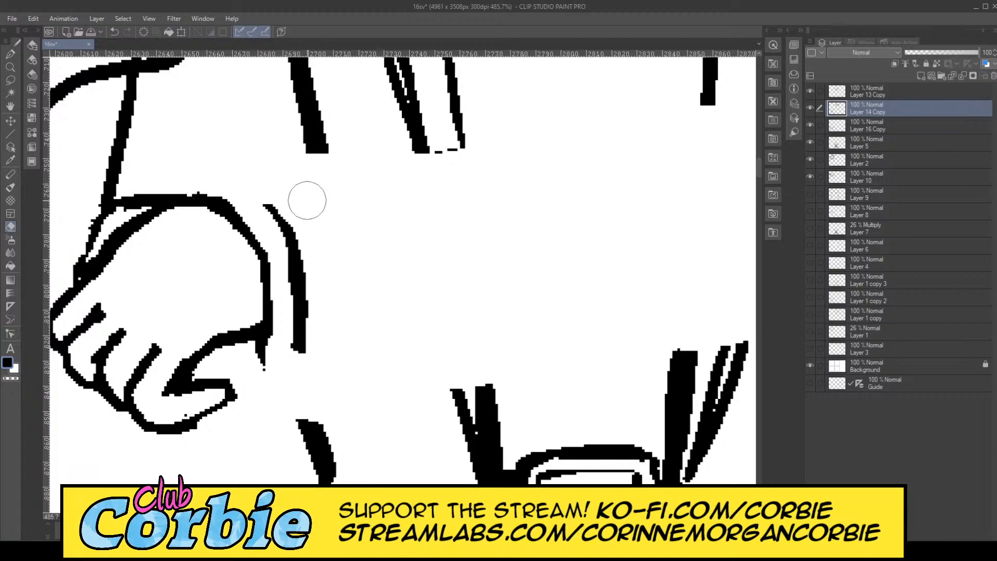
Step: Ink a thicker outline from the back of the standing girl's hand around the wrist's upper edge, and trim its outer side
left_click(10, 66)
scroll(260, 311, "down", 8)
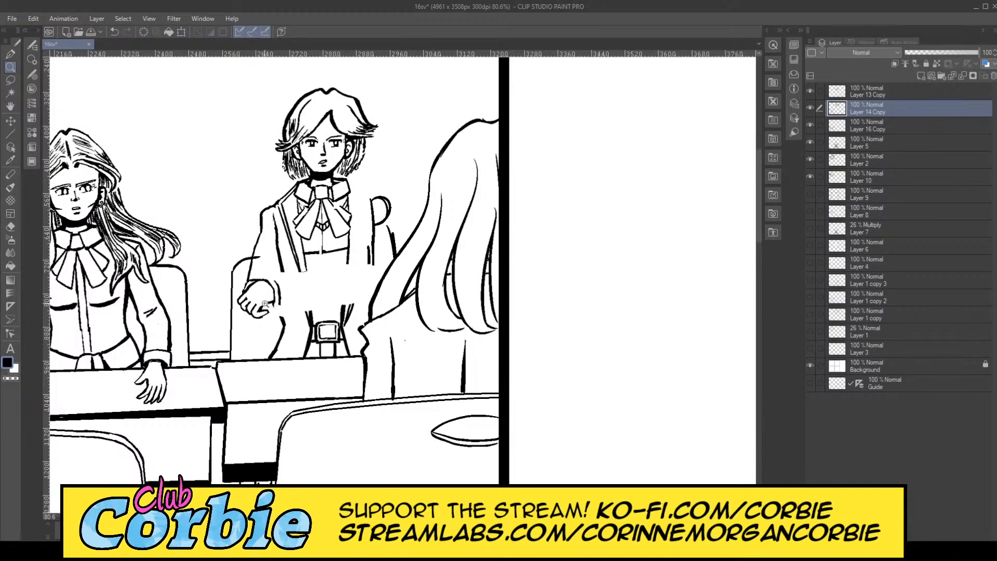
scroll(265, 303, "up", 5)
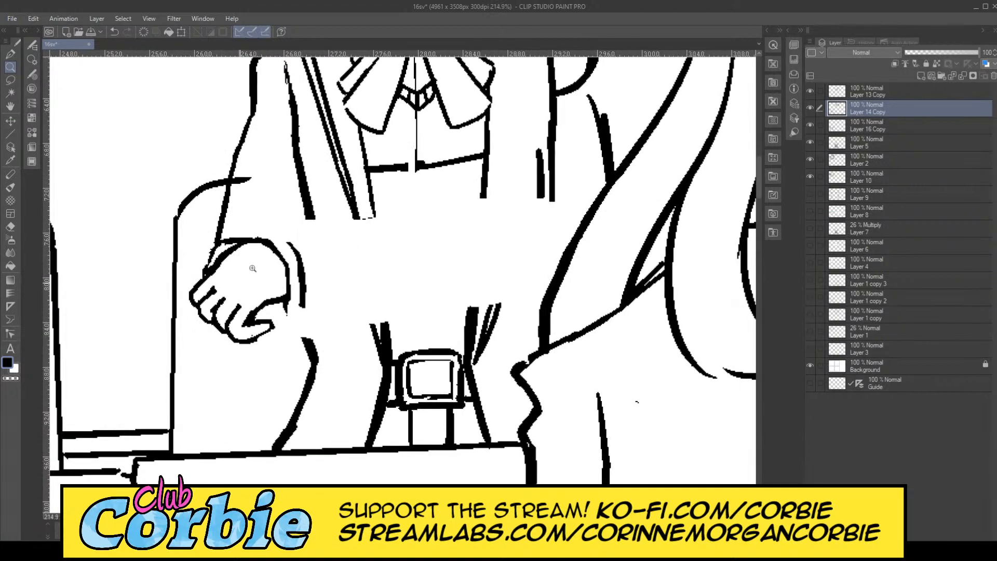
scroll(252, 268, "up", 6)
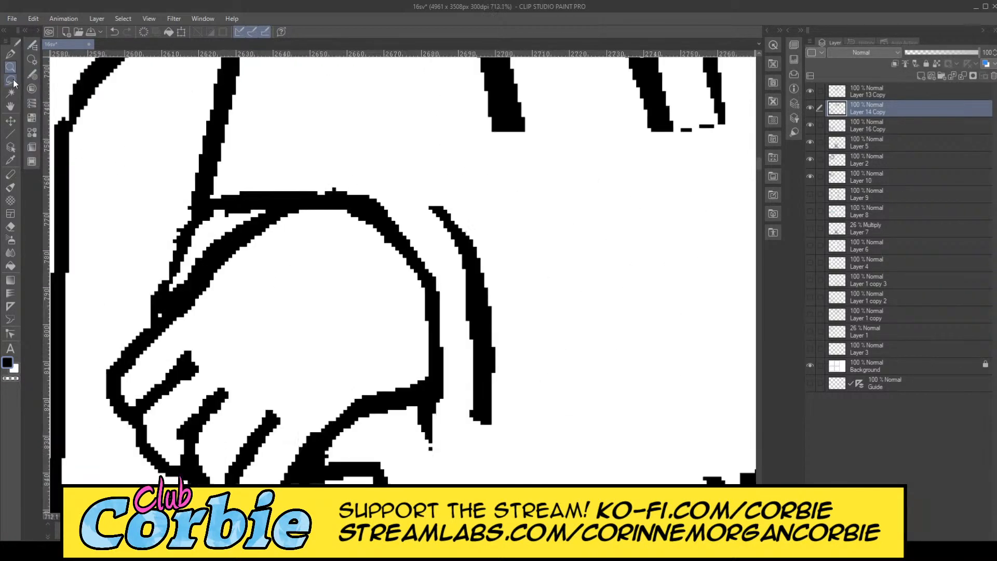
left_click(10, 53)
mouse_move(151, 317)
left_mouse_down()
mouse_move(192, 241)
mouse_move(216, 222)
left_mouse_up()
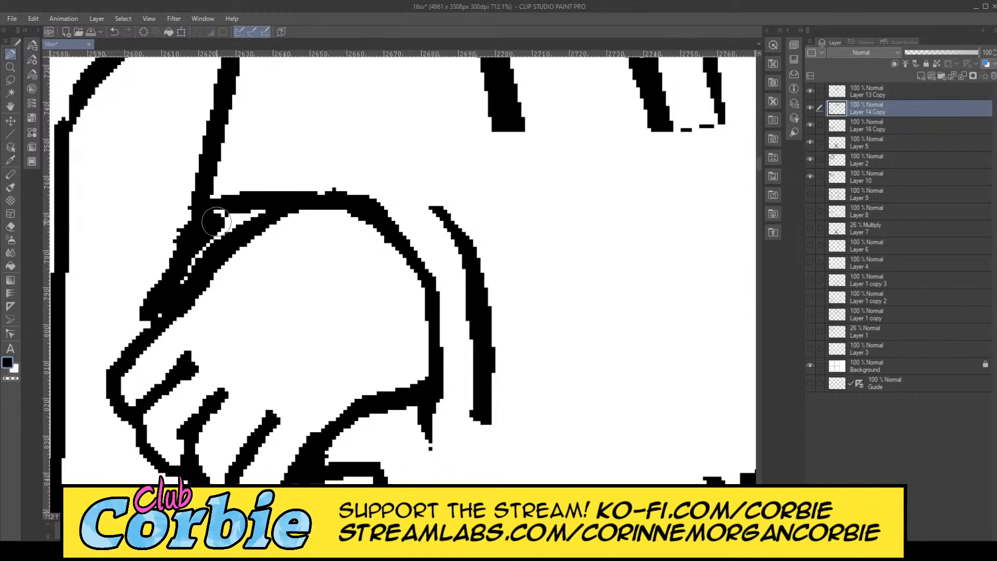
key("ctrl+z")
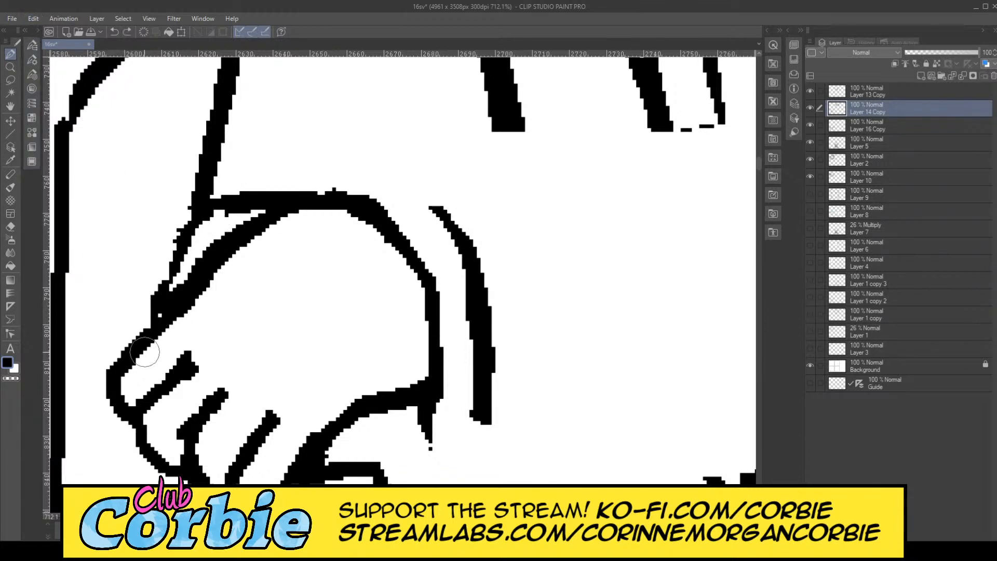
mouse_move(145, 353)
left_mouse_down()
mouse_move(165, 260)
mouse_move(205, 209)
mouse_move(239, 195)
mouse_move(302, 195)
mouse_move(315, 206)
mouse_move(301, 214)
mouse_move(320, 198)
mouse_move(361, 195)
left_mouse_up()
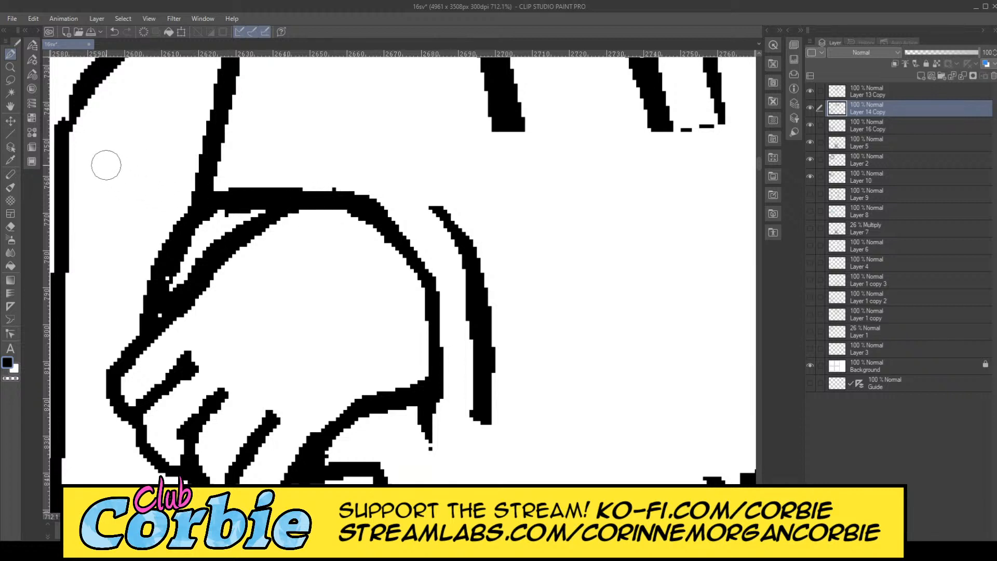
left_click(10, 227)
left_click_drag(138, 286, 132, 306)
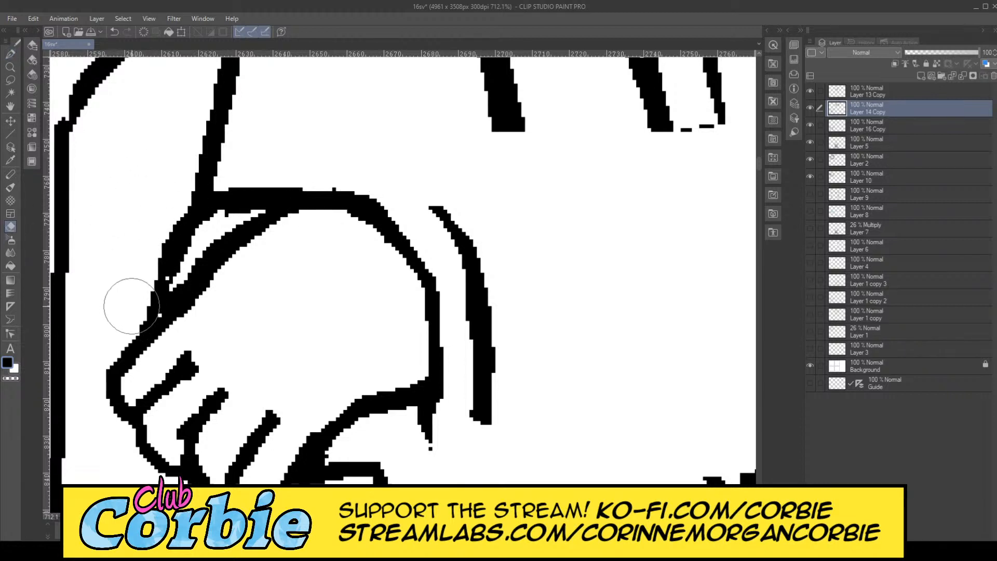
Step: Lasso the standing girl's hand and cuff, move them straight down to hip level, and clear the selection
left_click(13, 68)
scroll(206, 271, "down", 10)
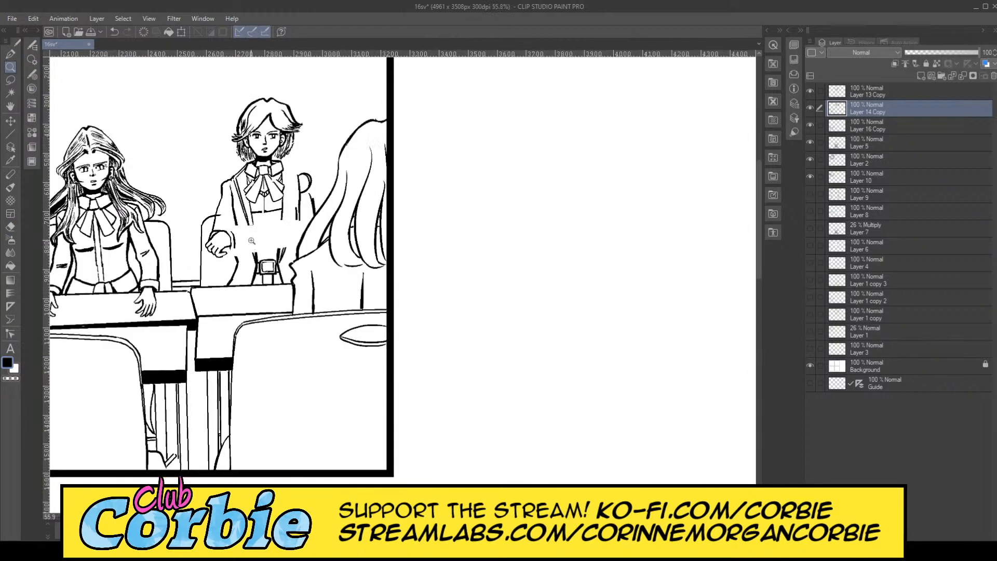
scroll(270, 221, "up", 4)
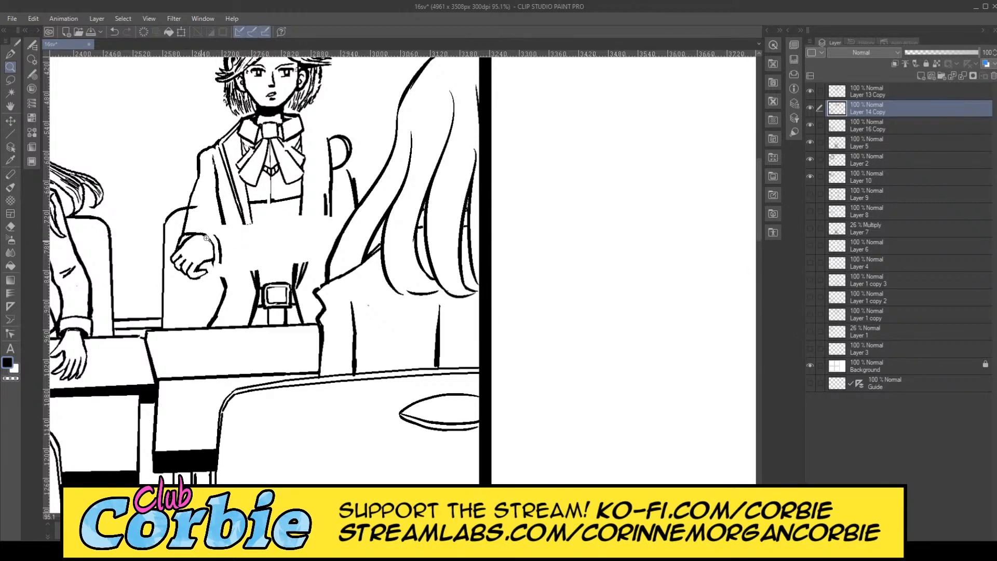
scroll(206, 238, "up", 6)
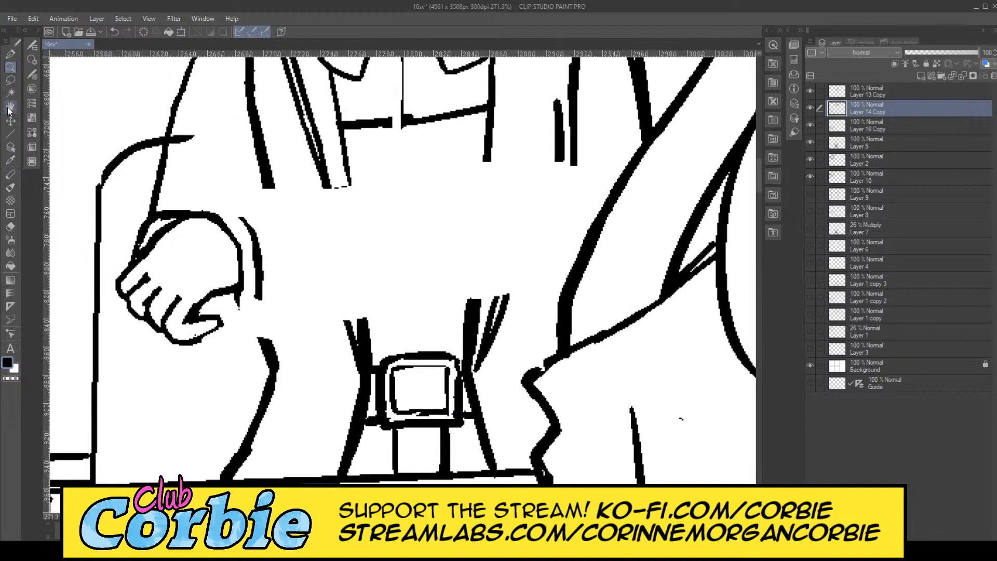
left_click(10, 80)
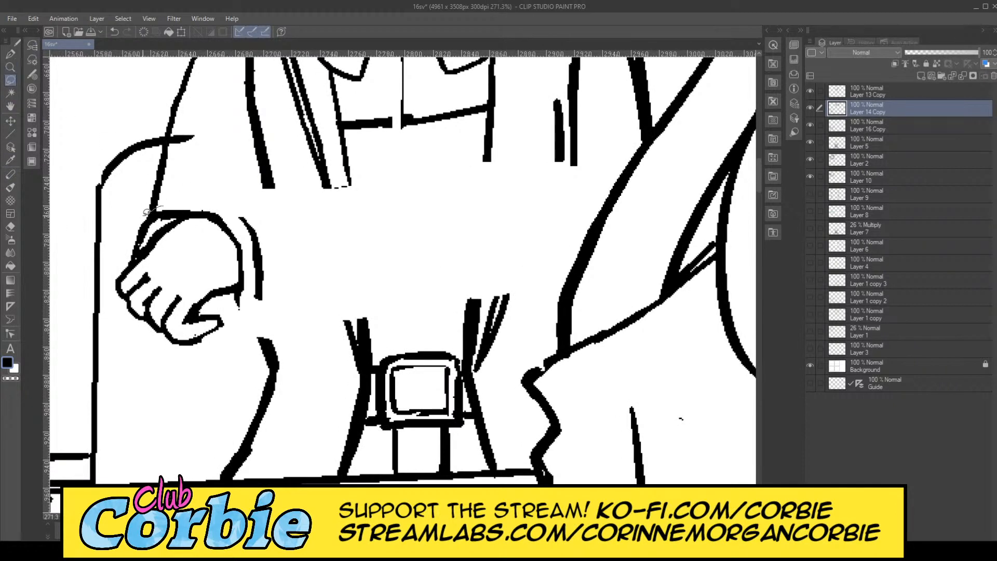
mouse_move(147, 212)
left_mouse_down()
mouse_move(108, 285)
mouse_move(123, 368)
mouse_move(236, 344)
mouse_move(262, 313)
mouse_move(289, 248)
mouse_move(239, 196)
left_mouse_up()
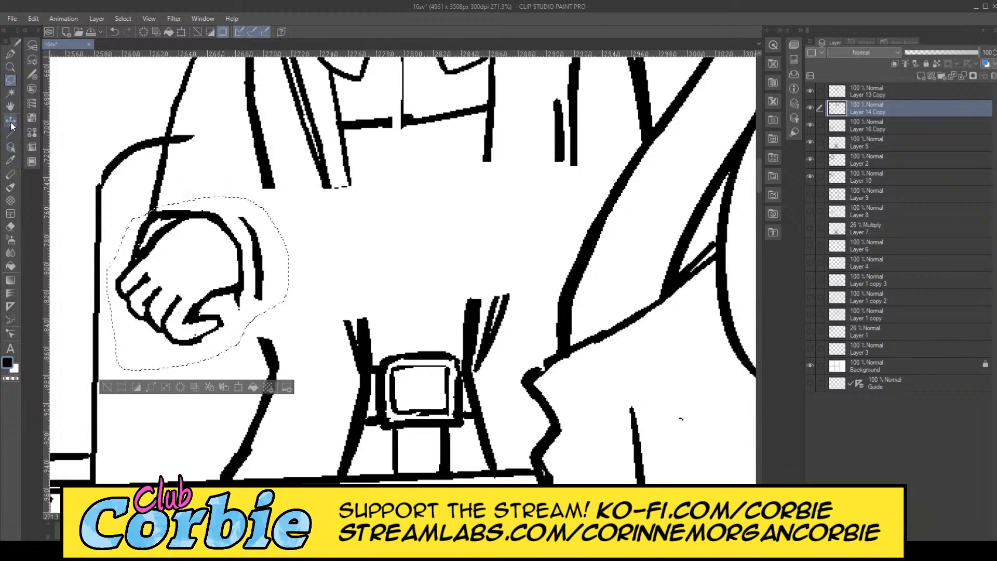
left_click(11, 122)
left_click_drag(200, 303, 204, 327)
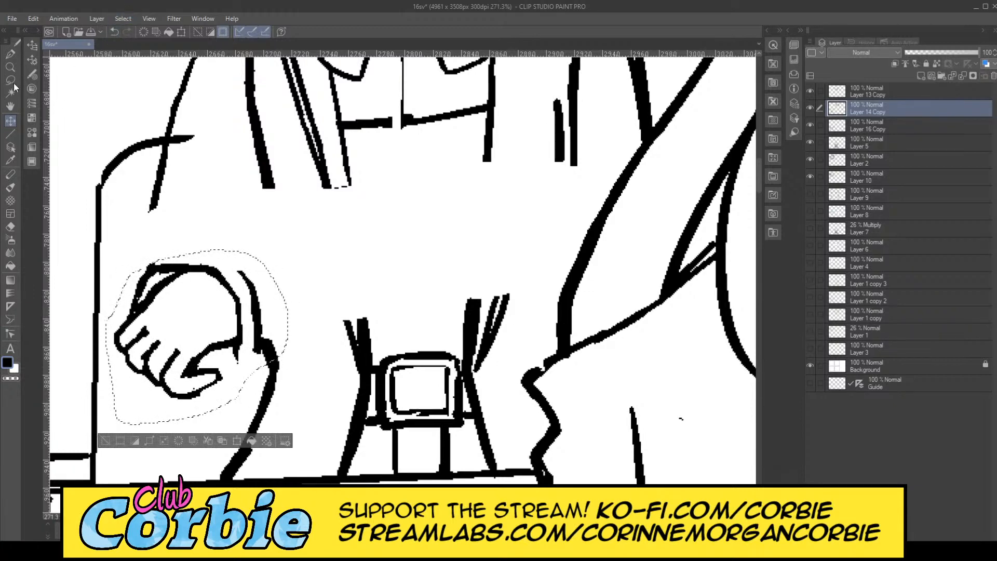
key("ctrl+d")
left_click(10, 67)
scroll(197, 254, "down", 5)
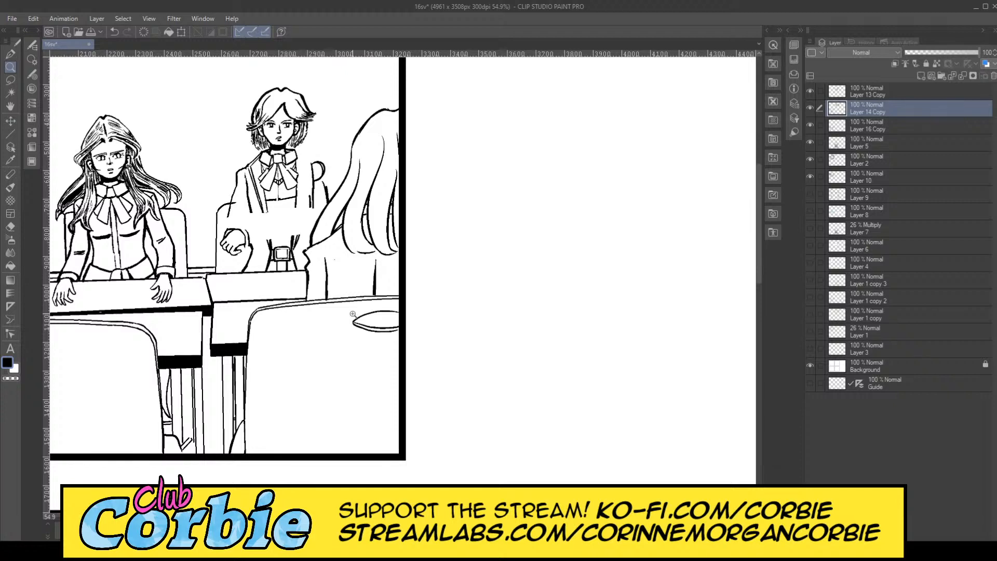
Step: Erase the short-haired character's clenched hand and wrist above the desk
scroll(248, 226, "up", 5)
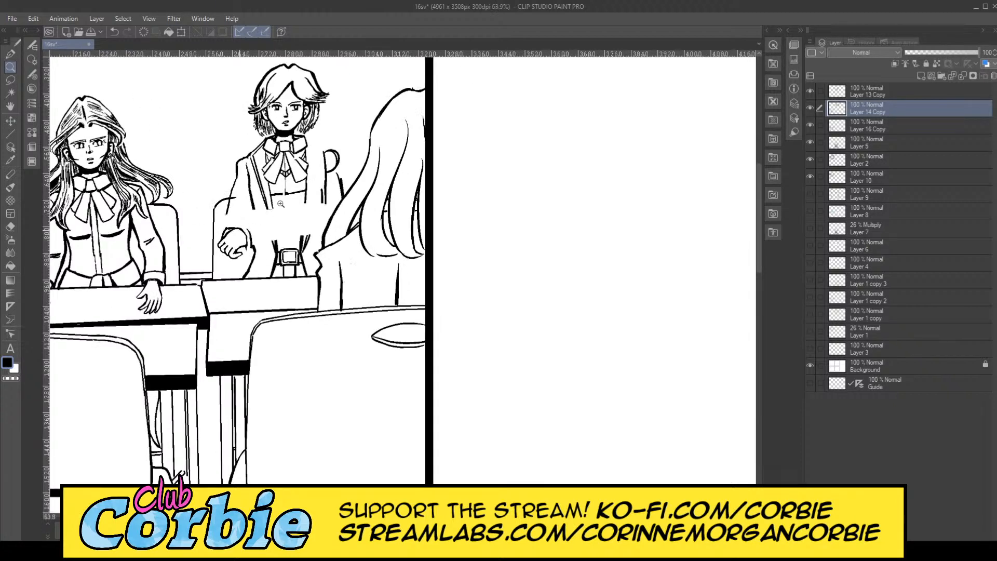
scroll(252, 187, "up", 3)
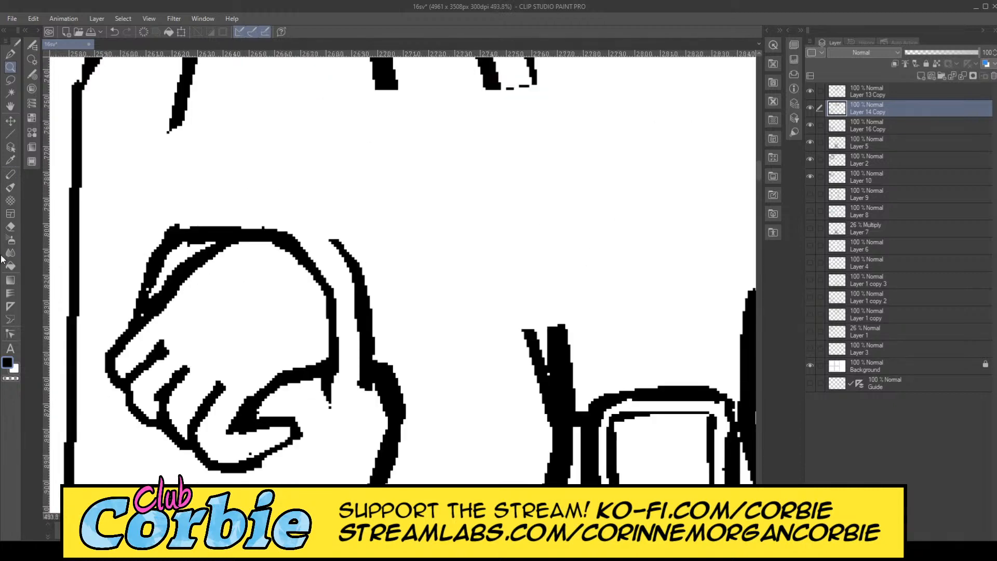
left_click(9, 227)
mouse_move(212, 358)
left_mouse_down()
mouse_move(151, 321)
mouse_move(144, 302)
mouse_move(157, 245)
mouse_move(197, 222)
mouse_move(229, 229)
mouse_move(228, 449)
mouse_move(252, 390)
mouse_move(272, 381)
mouse_move(290, 396)
mouse_move(293, 442)
mouse_move(300, 411)
mouse_move(344, 352)
mouse_move(374, 367)
mouse_move(360, 250)
mouse_move(280, 215)
mouse_move(304, 208)
mouse_move(244, 445)
left_mouse_up()
Step: Ink a folded forearm across the short-haired character's torso, with its elbow, upper and lower edges, and two cuff lines
left_click(10, 67)
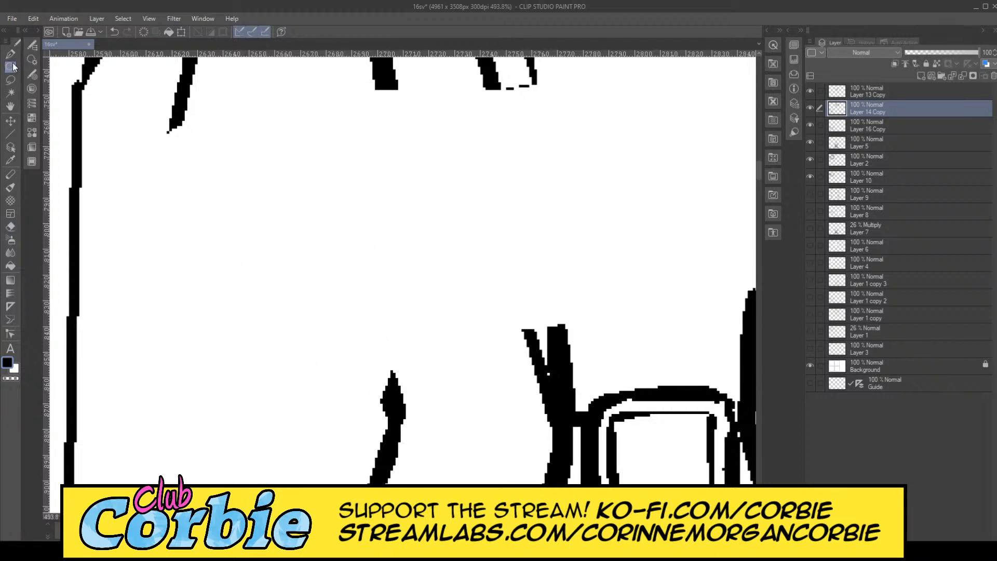
scroll(163, 289, "down", 10)
scroll(267, 229, "up", 4)
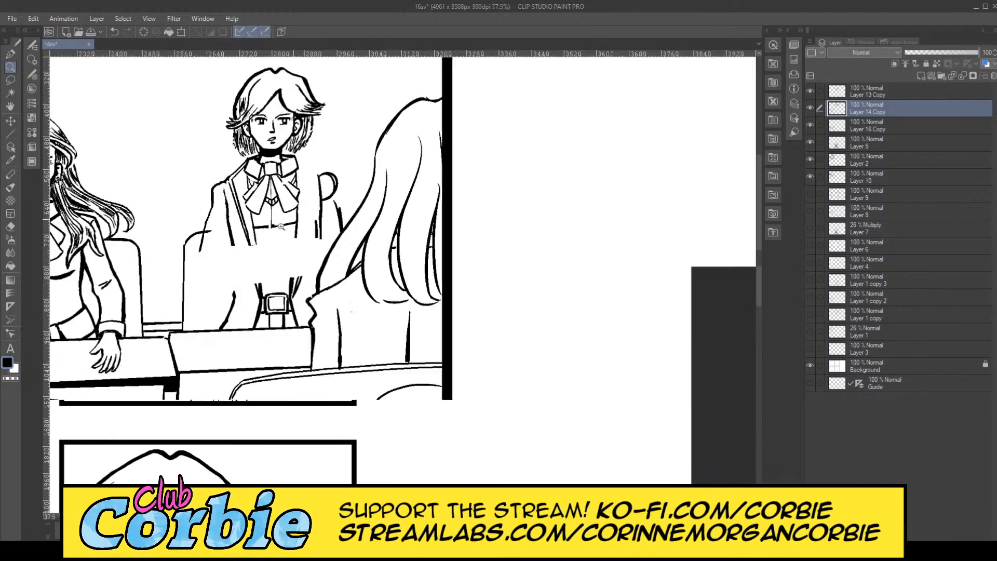
scroll(237, 268, "up", 6)
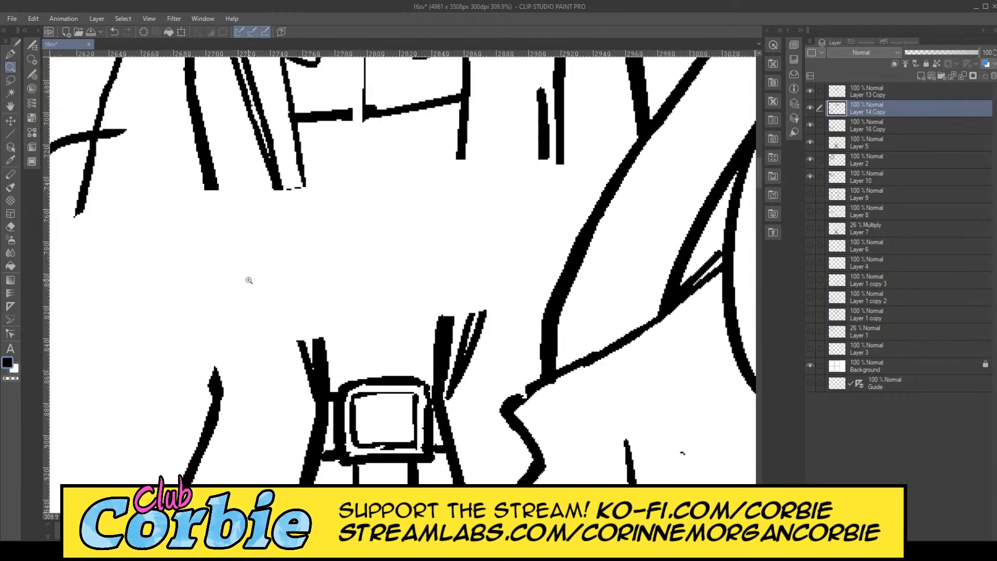
scroll(189, 315, "down", 3)
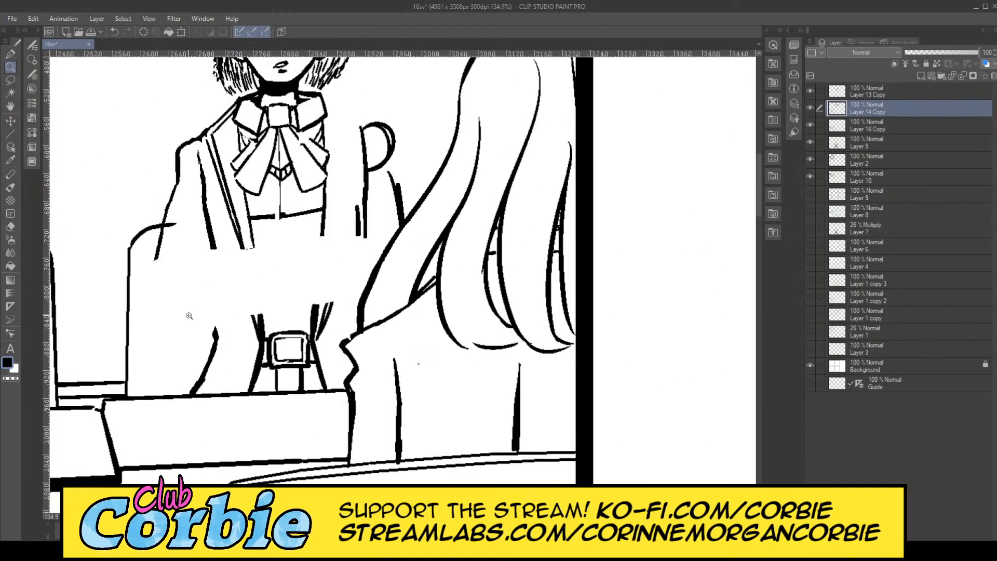
scroll(210, 270, "up", 3)
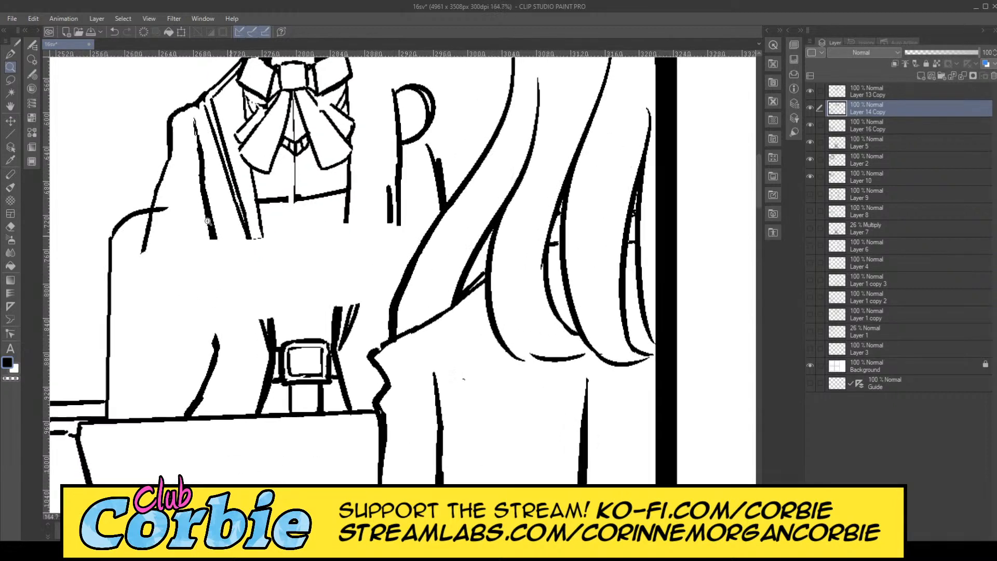
scroll(208, 225, "up", 1)
scroll(138, 256, "up", 1)
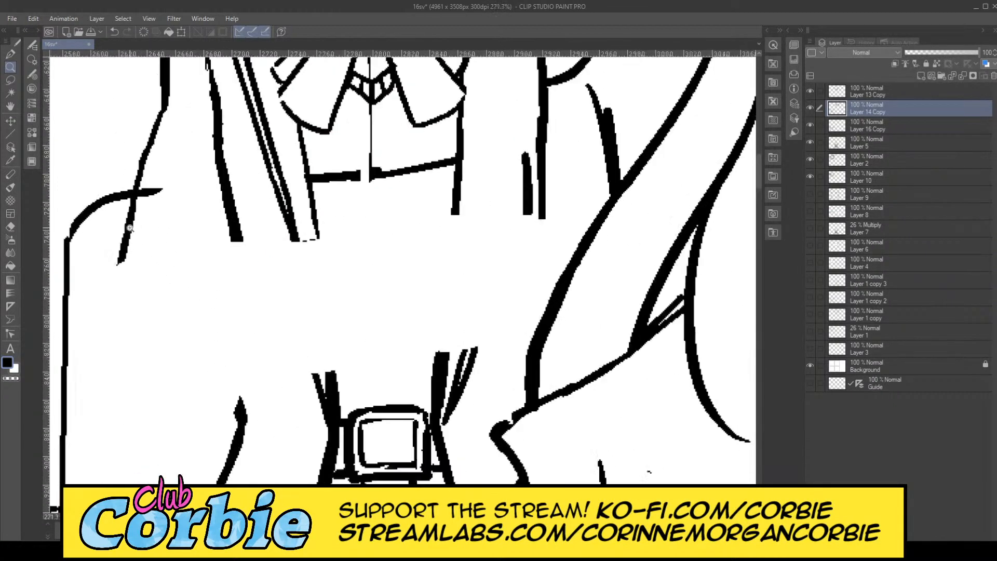
left_click(10, 53)
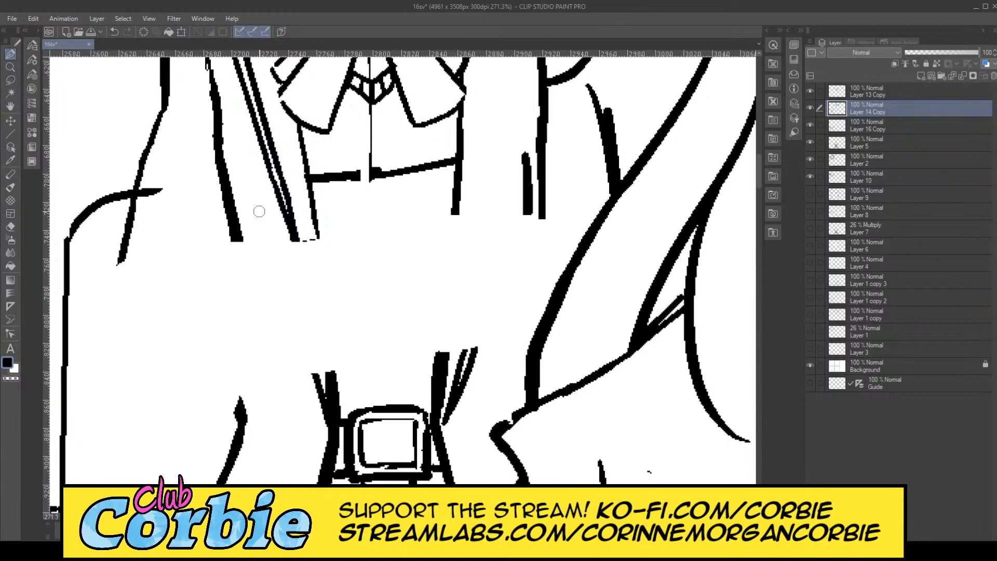
left_click_drag(179, 224, 405, 225)
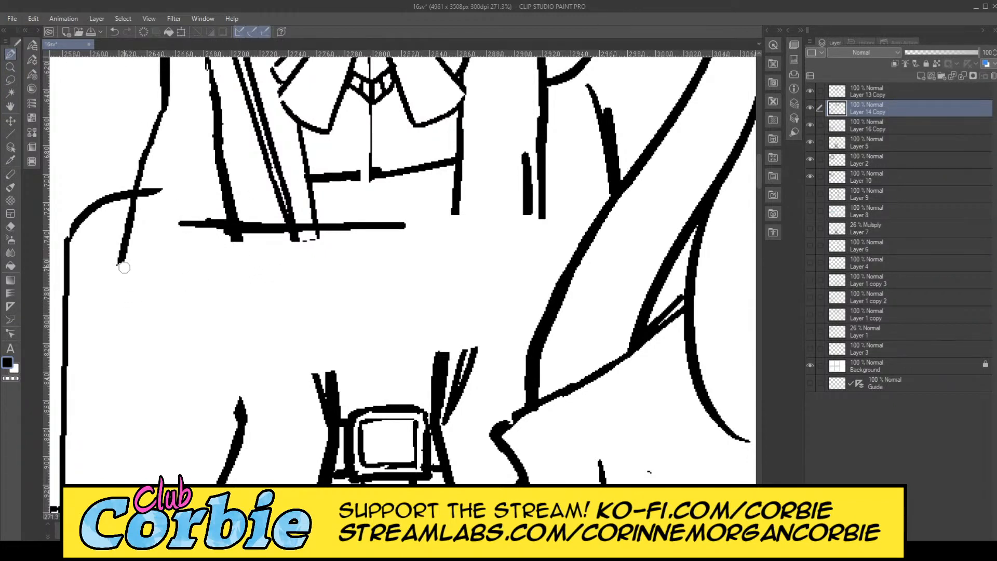
left_click_drag(120, 263, 127, 310)
mouse_move(126, 322)
left_mouse_down()
mouse_move(376, 314)
mouse_move(399, 327)
left_mouse_up()
left_click_drag(237, 334, 366, 332)
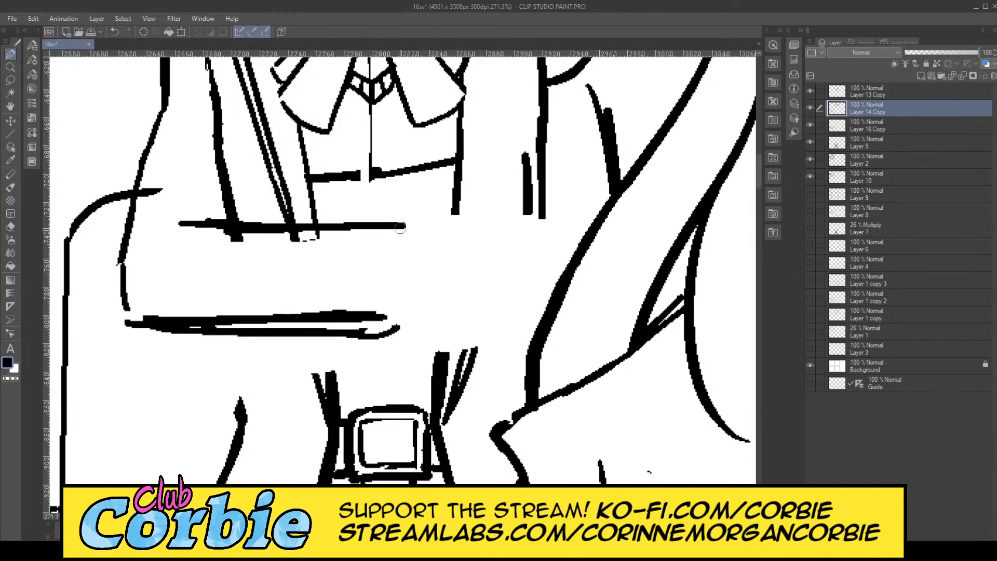
mouse_move(398, 224)
left_mouse_down()
mouse_move(390, 318)
mouse_move(411, 325)
left_mouse_up()
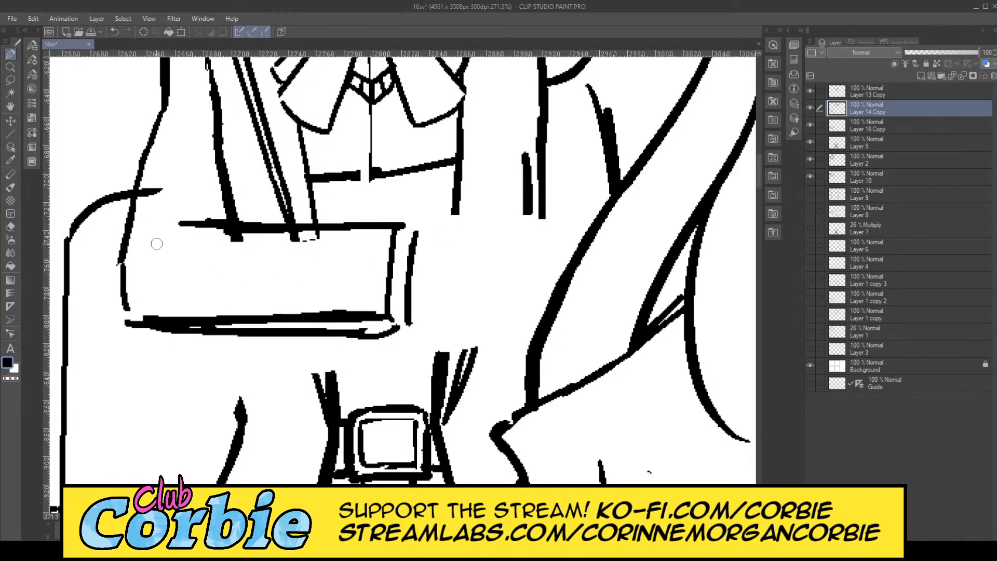
Step: Add short crease strokes at the elbow end of the forearm and extend upper and lower arm outlines beyond the cuff
left_click_drag(155, 243, 223, 222)
left_click_drag(161, 226, 223, 219)
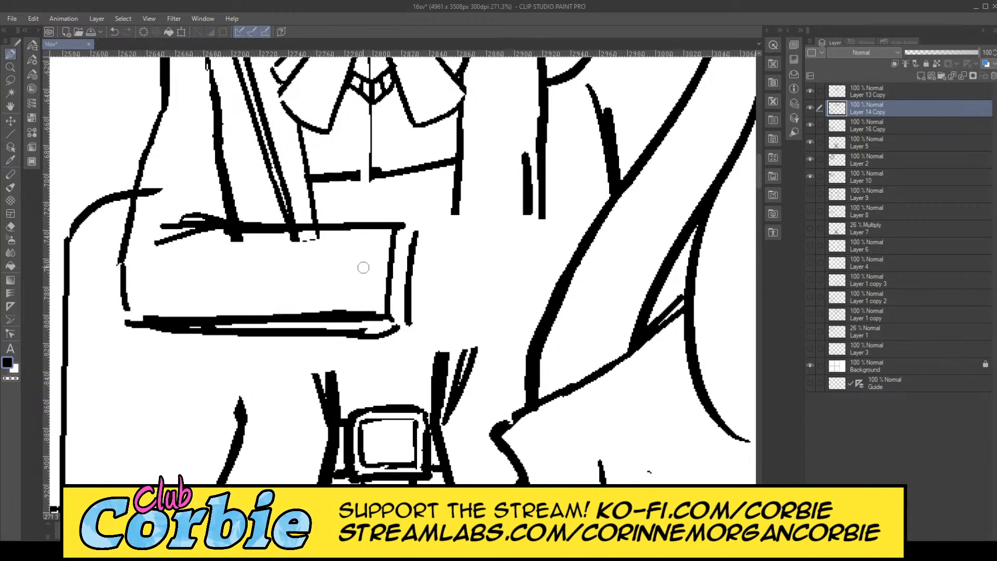
left_click_drag(388, 330, 403, 328)
mouse_move(421, 230)
left_mouse_down()
mouse_move(484, 242)
mouse_move(468, 238)
mouse_move(536, 218)
left_mouse_up()
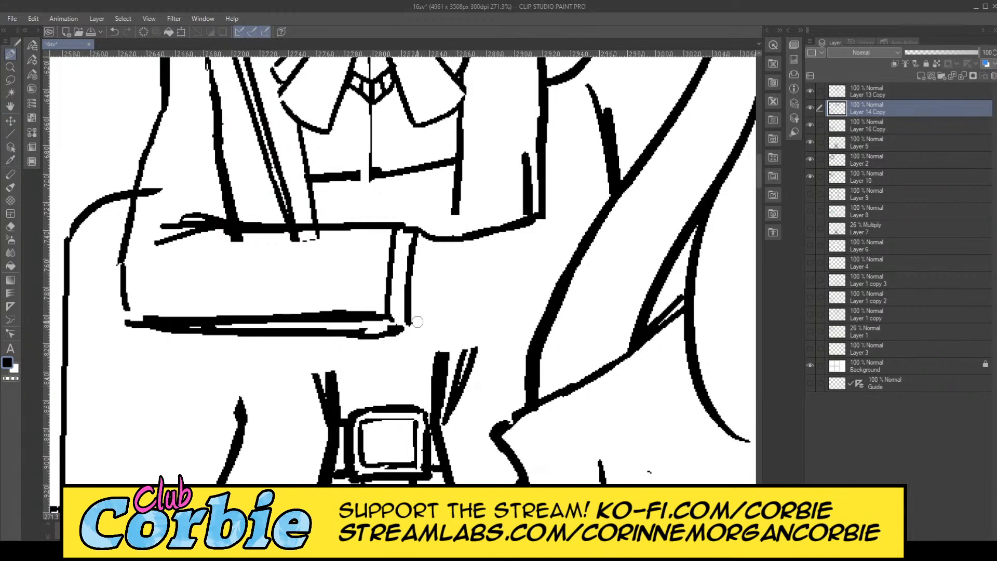
left_click_drag(417, 322, 515, 309)
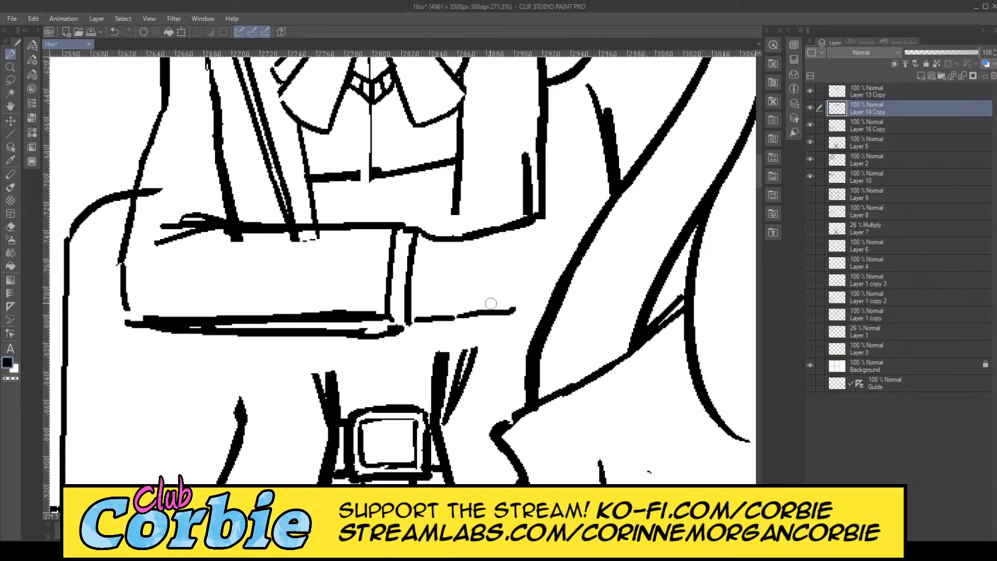
Step: Erase the rough strokes at the far end of the folded arm, along with the short inner coat line above them
mouse_move(534, 219)
left_mouse_down()
mouse_move(539, 308)
mouse_move(540, 238)
left_mouse_up()
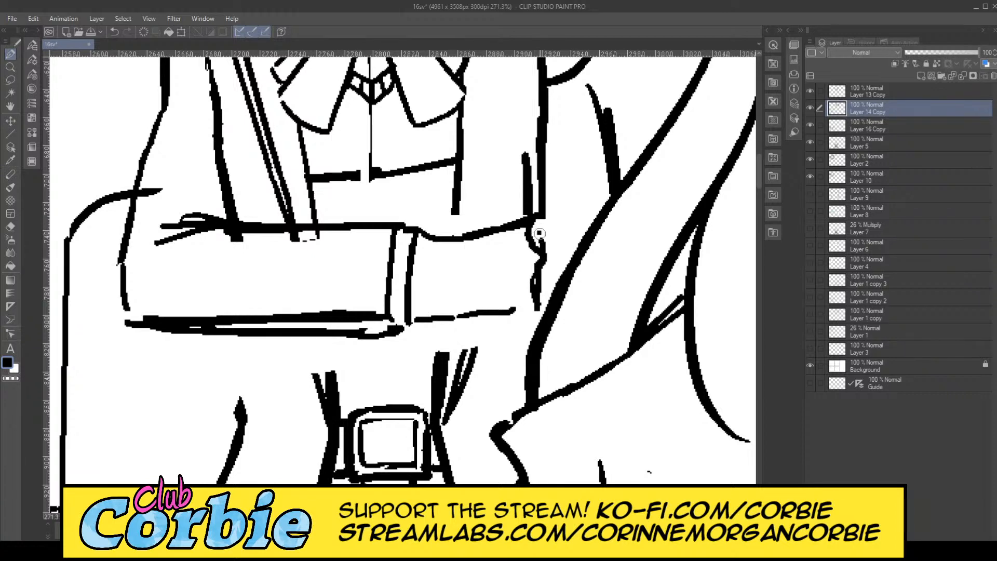
key("e")
mouse_move(517, 281)
left_mouse_down()
mouse_move(525, 285)
mouse_move(541, 260)
mouse_move(534, 234)
mouse_move(545, 220)
mouse_move(525, 153)
mouse_move(540, 238)
left_mouse_up()
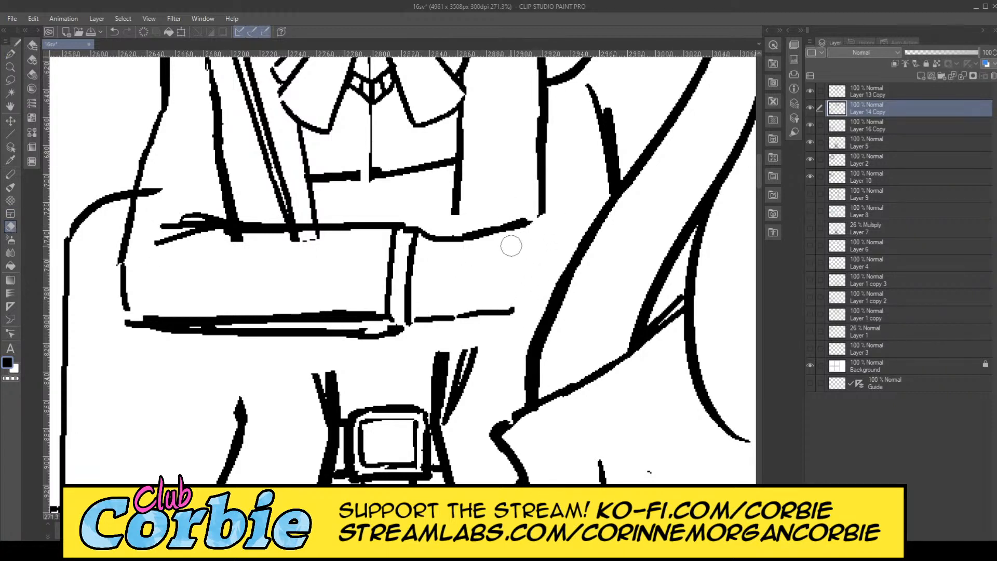
Step: Erase the coat and lapel ends overlapping the folded forearm, and thin the thick coat line just above it
left_click(10, 54)
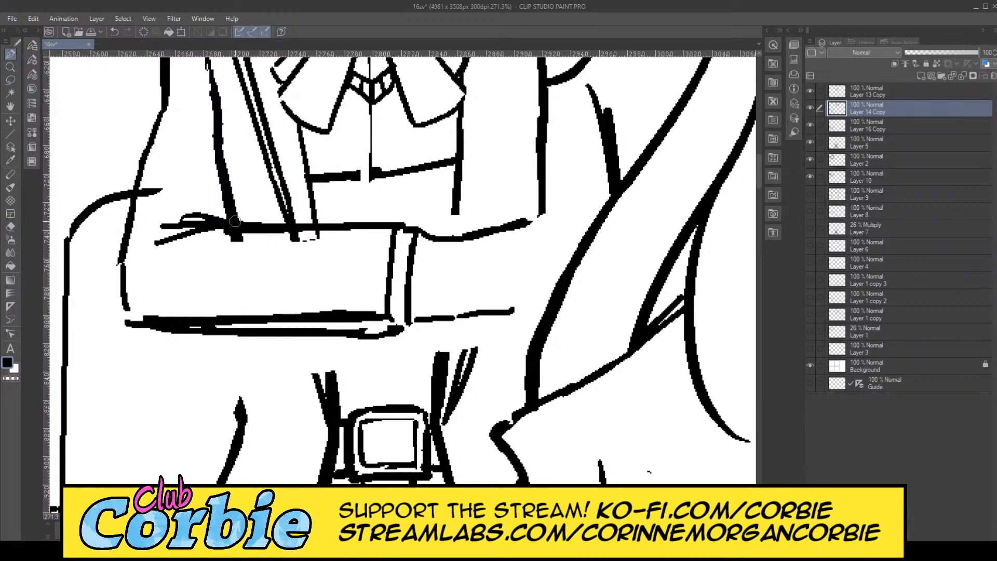
left_click(10, 227)
left_click_drag(262, 242, 322, 233)
mouse_move(237, 189)
left_mouse_down()
mouse_move(234, 214)
mouse_move(228, 156)
left_mouse_up()
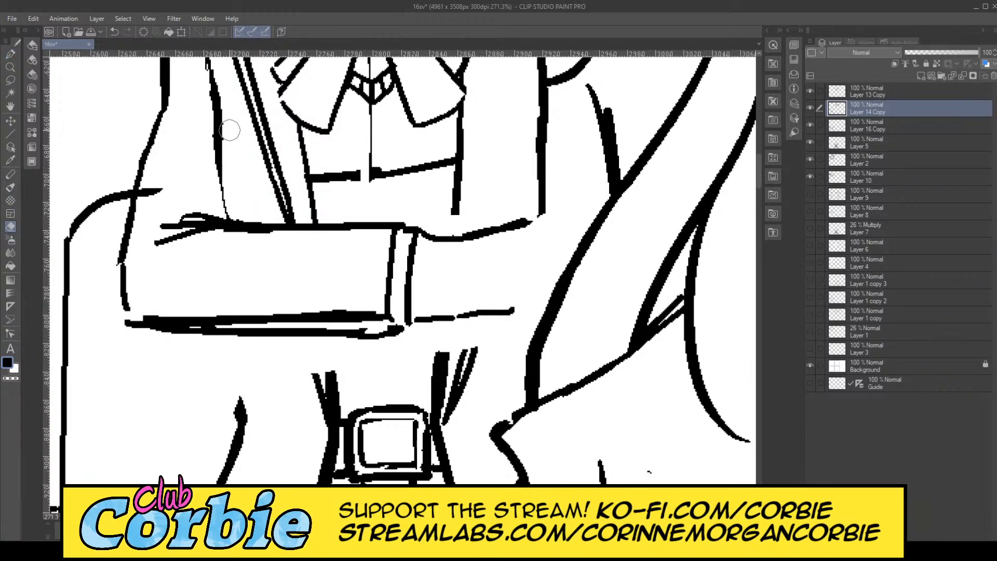
left_click(10, 54)
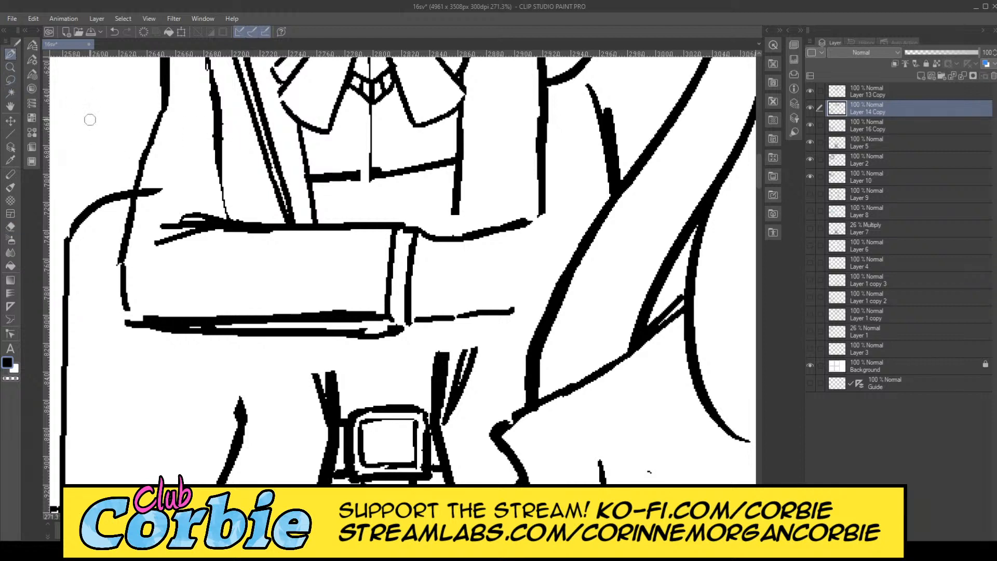
mouse_move(266, 223)
left_mouse_down()
mouse_move(261, 182)
mouse_move(256, 210)
mouse_move(221, 167)
mouse_move(239, 220)
left_mouse_up()
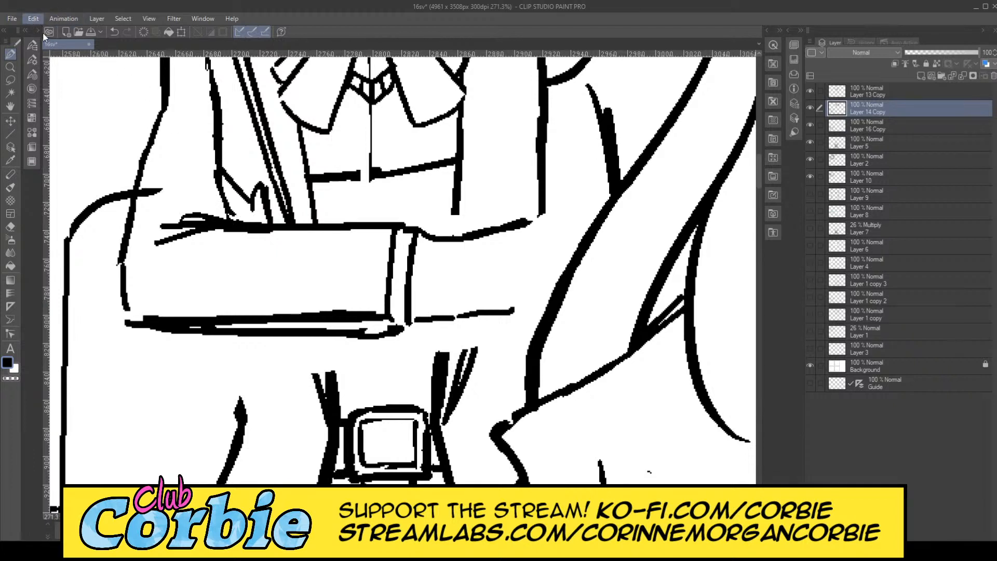
key("ctrl+z")
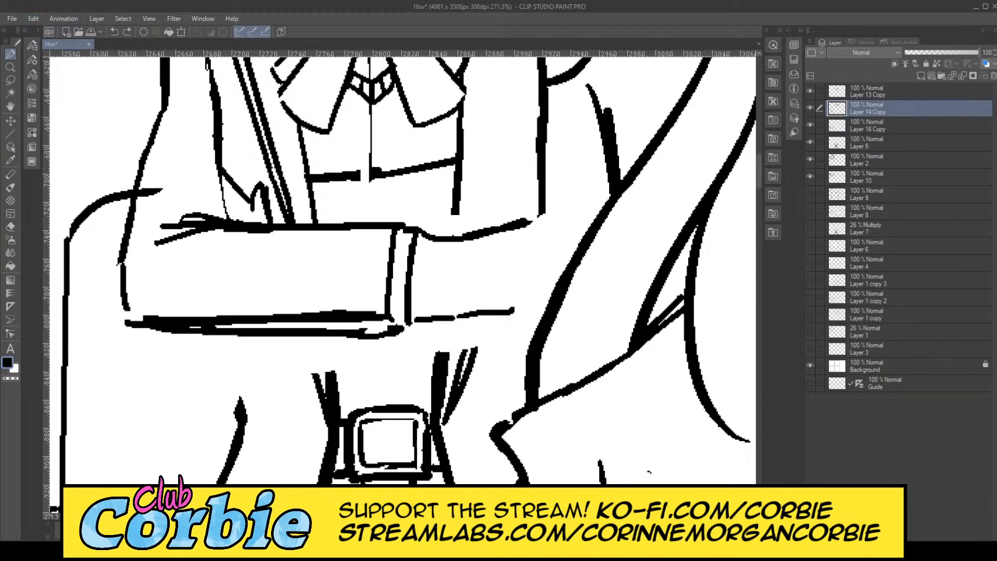
key("ctrl+z")
Step: Ink small pointed finger and fold shapes along the forearm's upper edge, between the elbow and the lapel
mouse_move(273, 187)
left_mouse_down()
mouse_move(278, 222)
mouse_move(266, 185)
mouse_move(253, 204)
left_mouse_up()
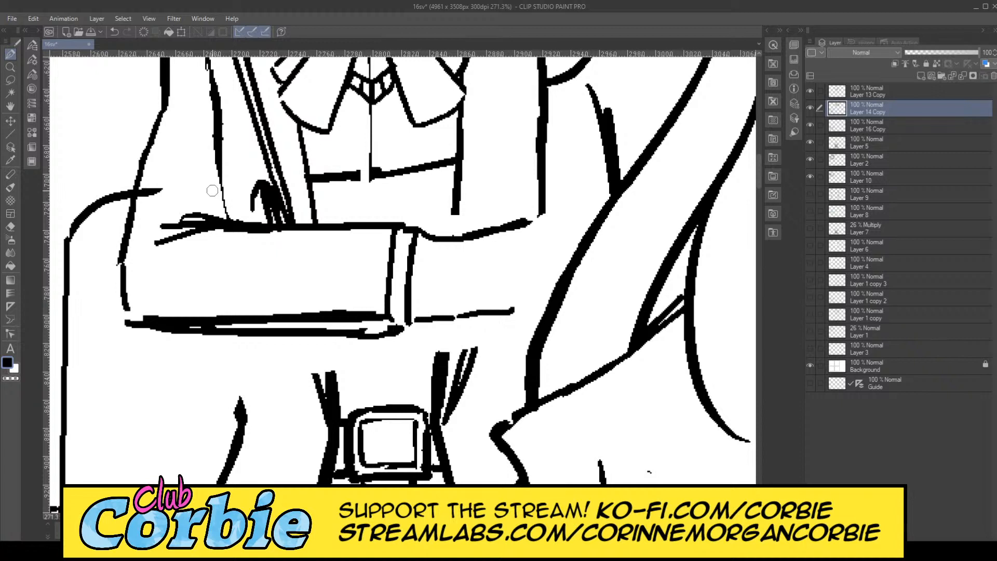
mouse_move(212, 190)
left_mouse_down()
mouse_move(267, 227)
mouse_move(210, 190)
mouse_move(227, 222)
left_mouse_up()
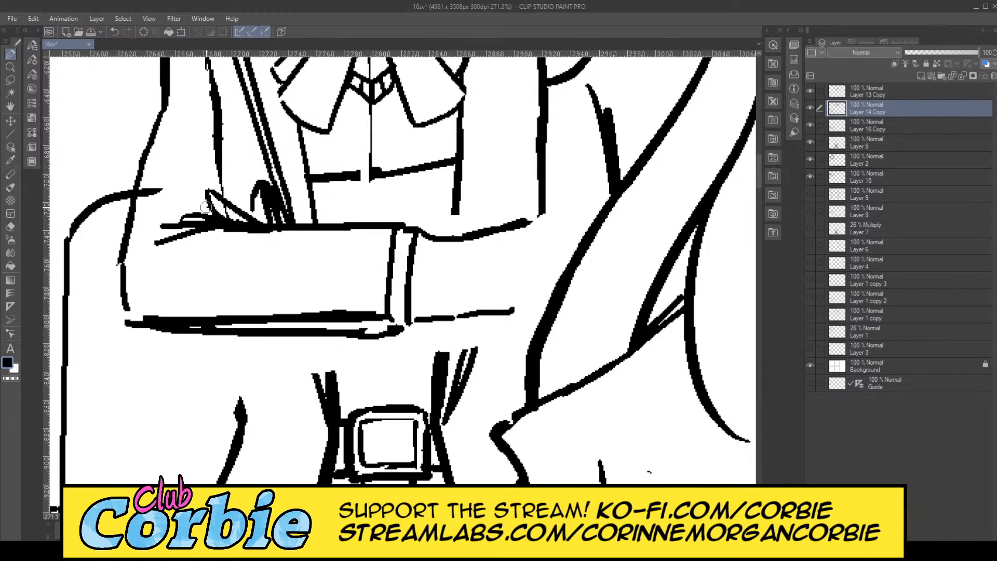
mouse_move(171, 198)
left_mouse_down()
mouse_move(209, 210)
mouse_move(201, 224)
left_mouse_up()
left_click_drag(179, 216, 175, 199)
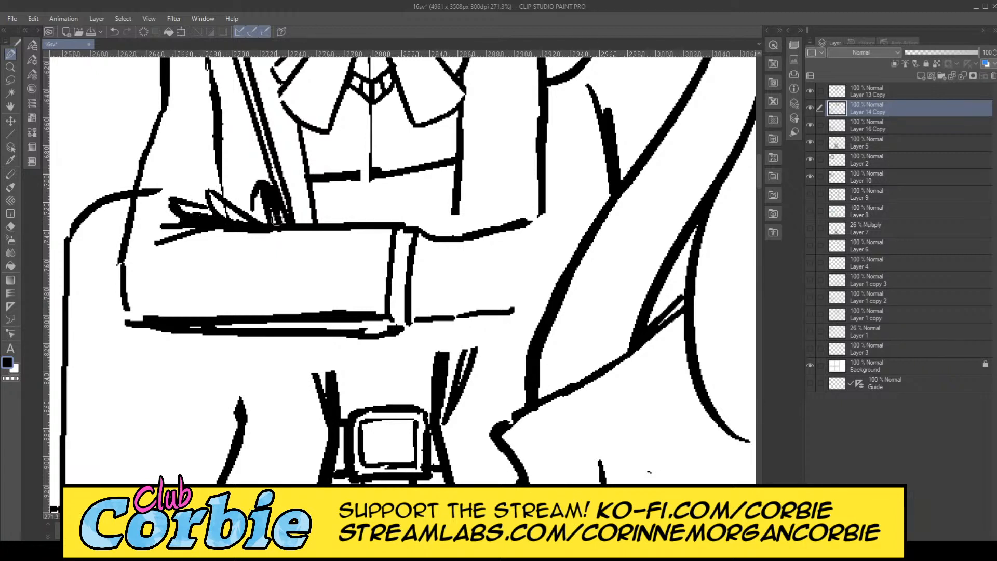
mouse_move(248, 224)
left_mouse_down()
mouse_move(219, 192)
mouse_move(215, 163)
mouse_move(232, 208)
left_mouse_up()
Step: Draw a narrow upright cuff band at the wrist end of the folded forearm, just beyond the existing cuff lines
left_click_drag(440, 227, 438, 314)
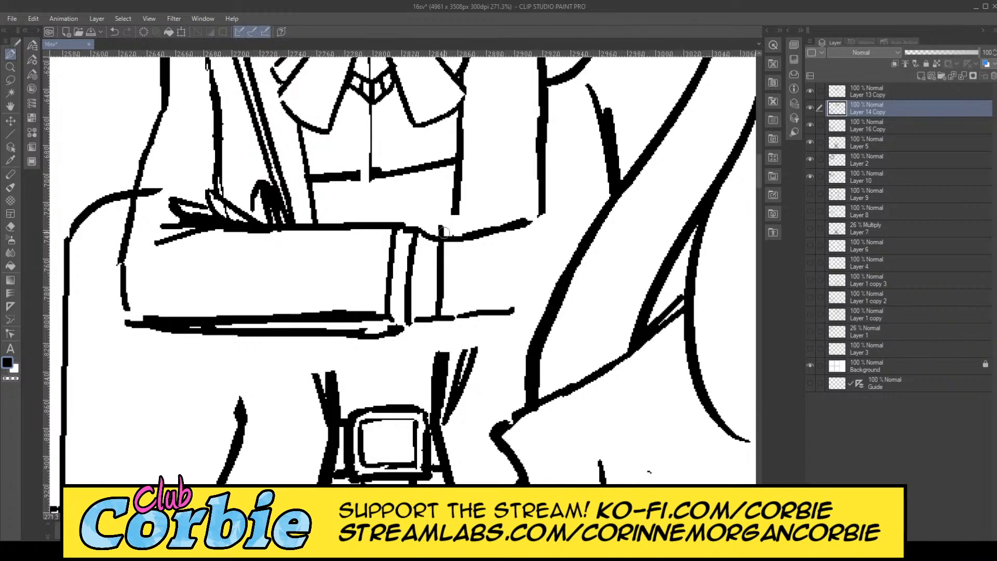
left_click_drag(441, 227, 438, 319)
mouse_move(424, 227)
left_mouse_down()
mouse_move(420, 319)
mouse_move(419, 309)
mouse_move(439, 328)
mouse_move(449, 323)
mouse_move(444, 227)
left_mouse_up()
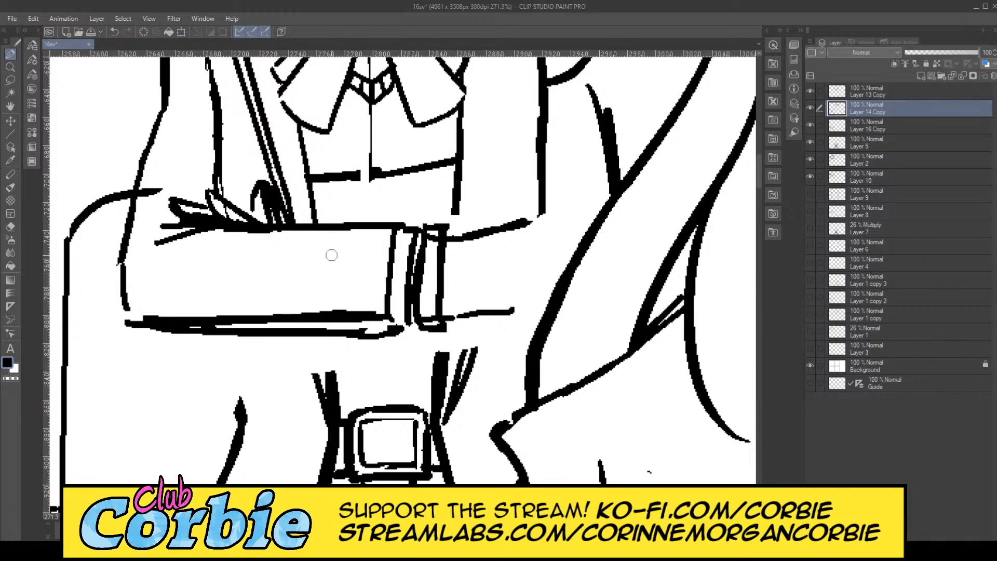
Step: Erase the old cuff lines and the forearm's doubled lower edge, and reconnect the upper edge to the new cuff band
left_click(12, 226)
mouse_move(385, 314)
left_mouse_down()
mouse_move(385, 240)
mouse_move(394, 236)
left_mouse_up()
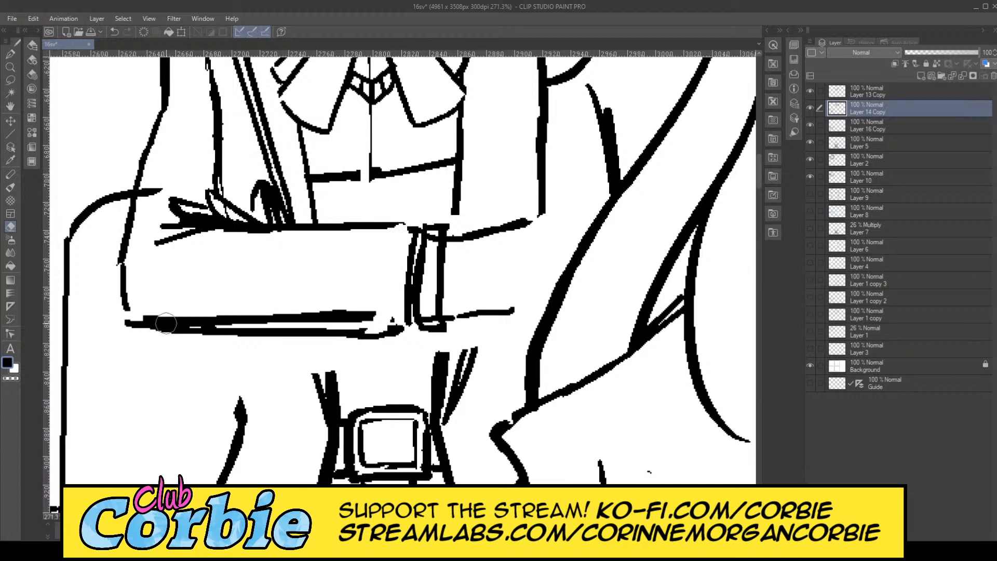
mouse_move(166, 321)
left_mouse_down()
mouse_move(287, 321)
mouse_move(148, 318)
mouse_move(229, 326)
mouse_move(370, 310)
mouse_move(295, 306)
mouse_move(319, 311)
left_mouse_up()
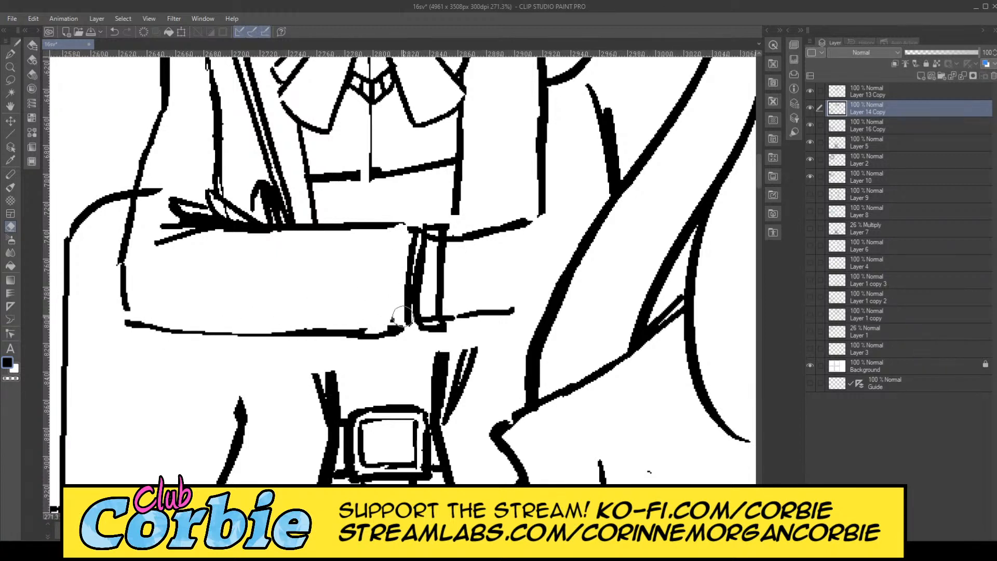
mouse_move(399, 315)
left_mouse_down()
mouse_move(408, 231)
mouse_move(399, 315)
mouse_move(354, 324)
left_mouse_up()
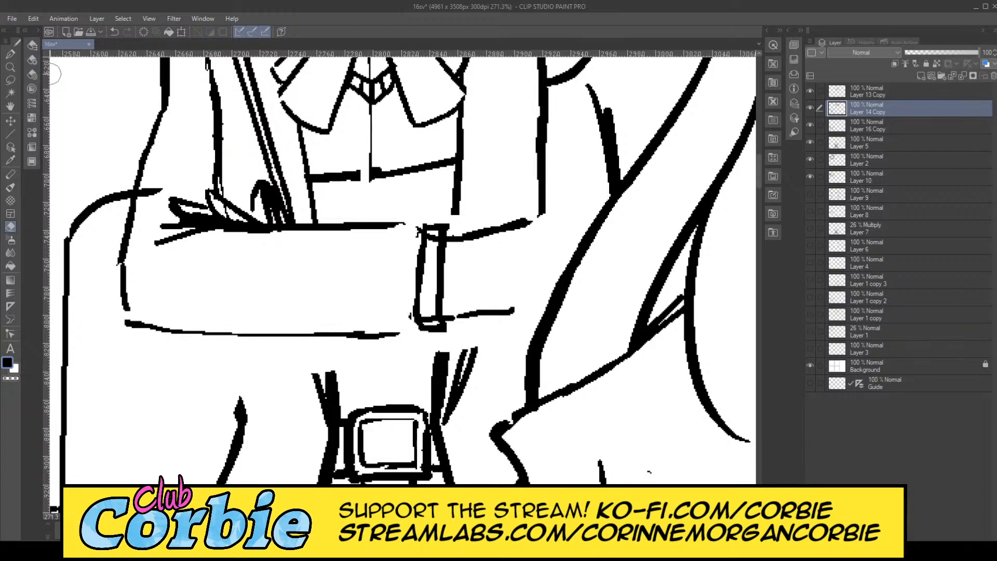
mouse_move(418, 250)
left_mouse_down()
mouse_move(431, 252)
mouse_move(434, 234)
mouse_move(429, 321)
left_mouse_up()
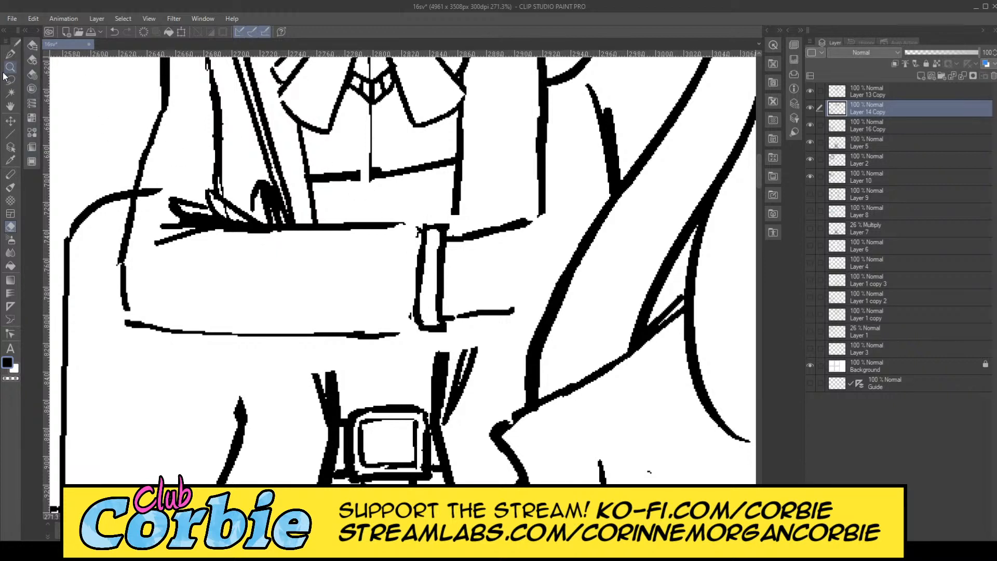
left_click(10, 53)
left_click_drag(402, 228, 419, 227)
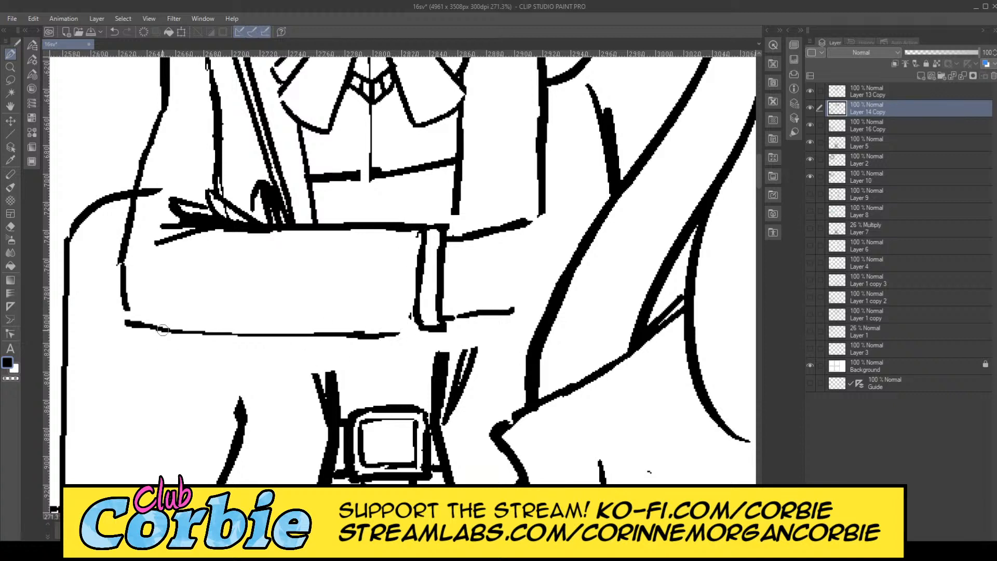
mouse_move(260, 335)
left_mouse_down()
mouse_move(250, 338)
mouse_move(295, 342)
left_mouse_up()
key("ctrl+z")
left_click_drag(249, 341, 553, 354)
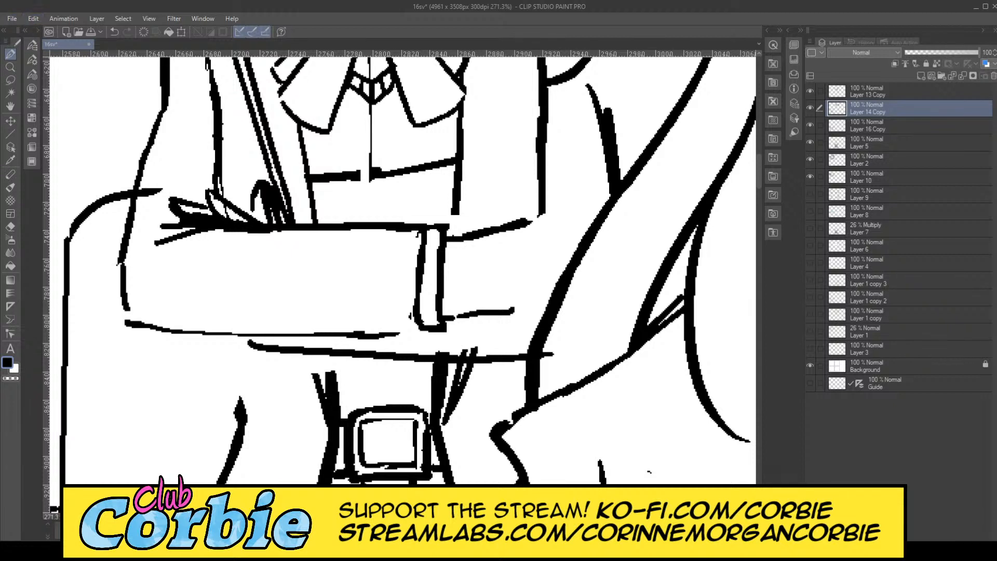
key("ctrl+z")
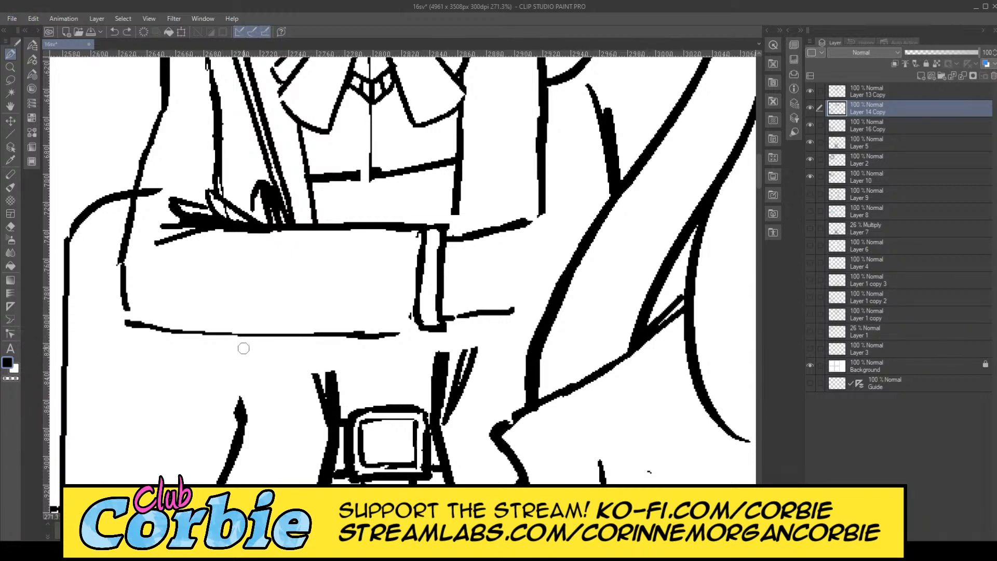
Step: Draw a long, nearly horizontal line below the folded forearm, crossing just above the belt buckle
left_click_drag(243, 346, 508, 354)
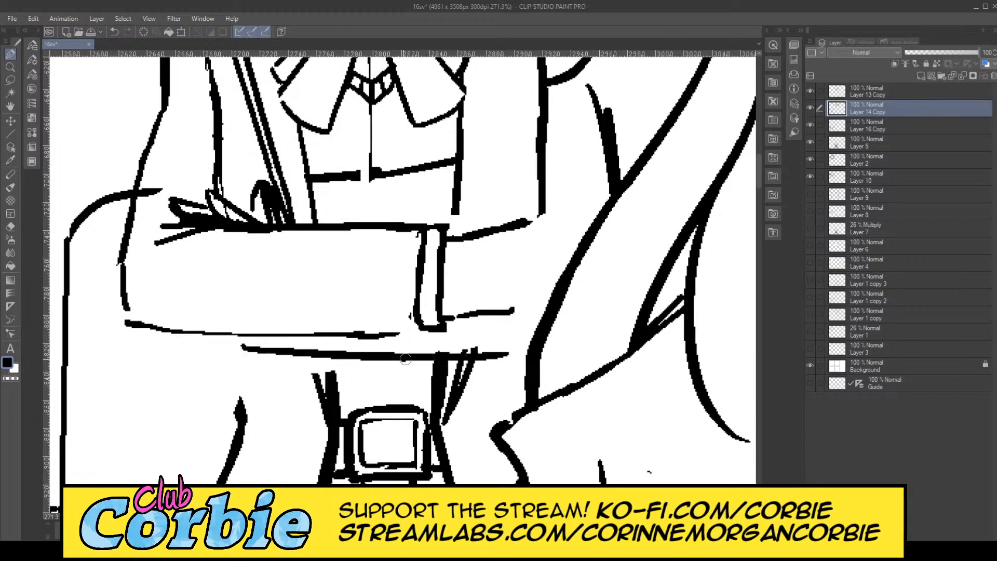
Step: Thicken the line under the folded forearm and extend it to the foreground hair, then thicken the forearm's inner cuff line and lower edge
left_click_drag(418, 362, 527, 353)
mouse_move(435, 362)
left_mouse_down()
mouse_move(315, 358)
mouse_move(399, 365)
mouse_move(523, 347)
left_mouse_up()
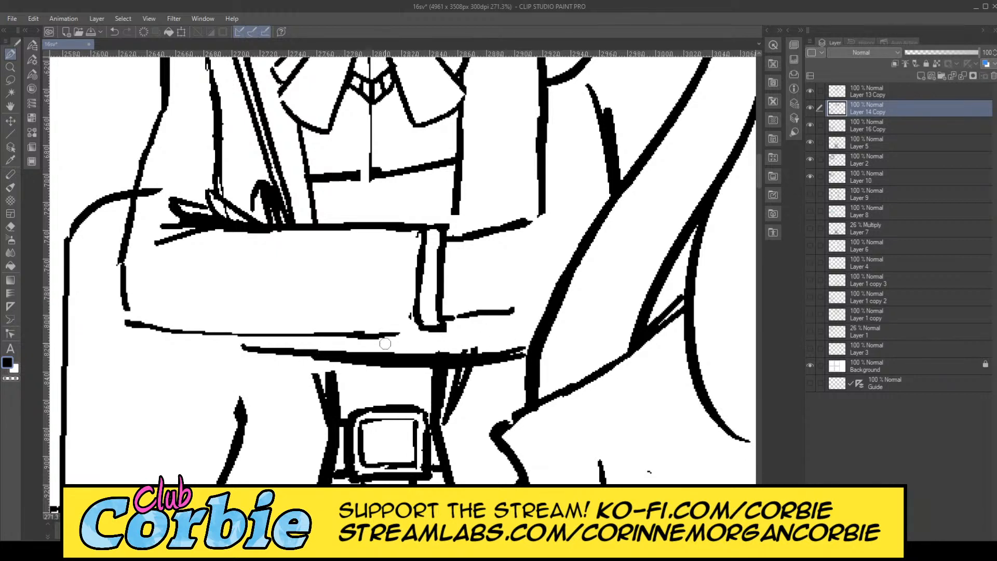
mouse_move(418, 314)
left_mouse_down()
mouse_move(414, 333)
mouse_move(421, 240)
left_mouse_up()
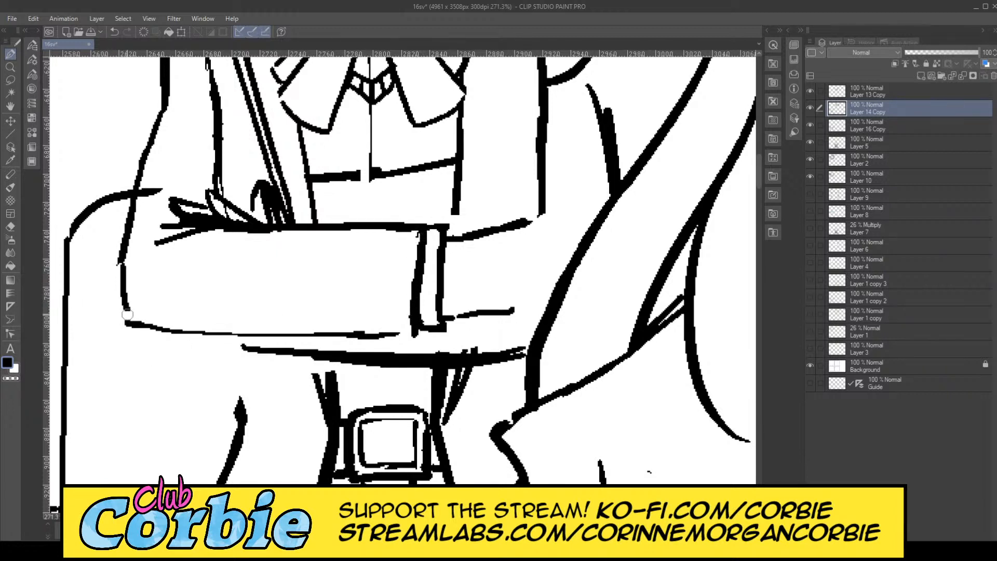
mouse_move(128, 314)
left_mouse_down()
mouse_move(154, 330)
mouse_move(218, 337)
mouse_move(414, 331)
left_mouse_up()
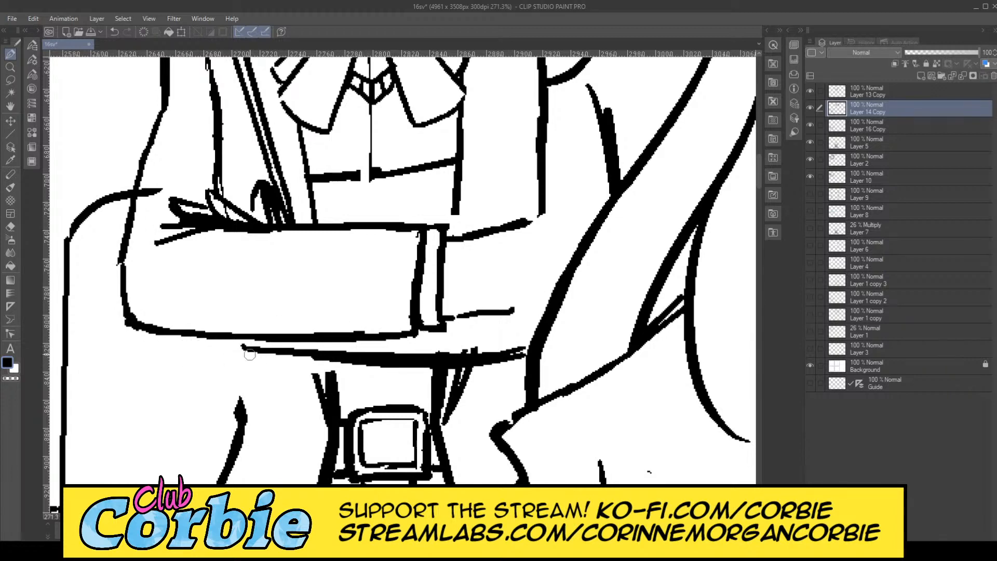
Step: Extend the under-arm line toward the elbow and connect the jacket's waist contour up to it
left_click_drag(247, 347, 229, 344)
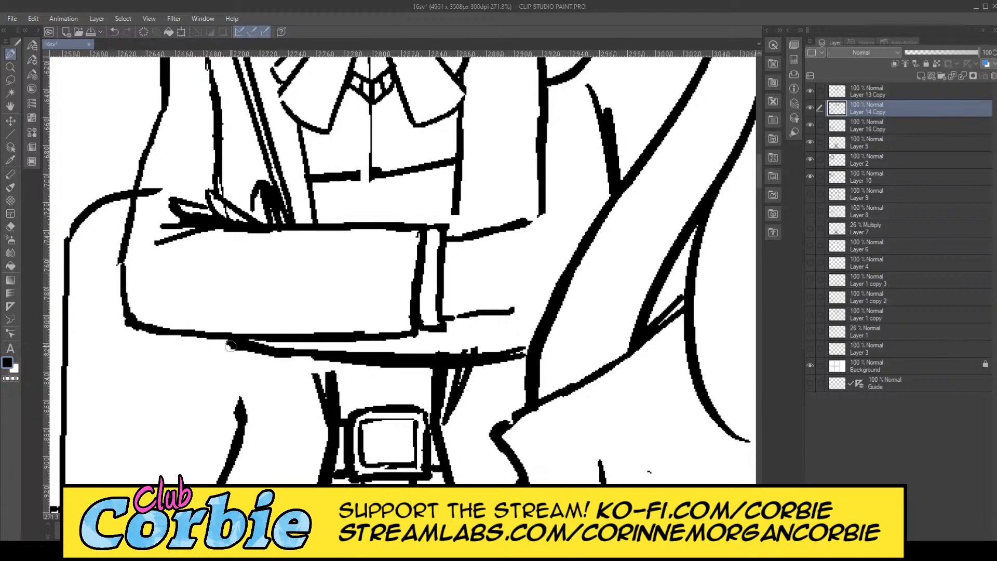
mouse_move(231, 417)
left_mouse_down()
mouse_move(228, 358)
mouse_move(242, 414)
mouse_move(232, 443)
left_mouse_up()
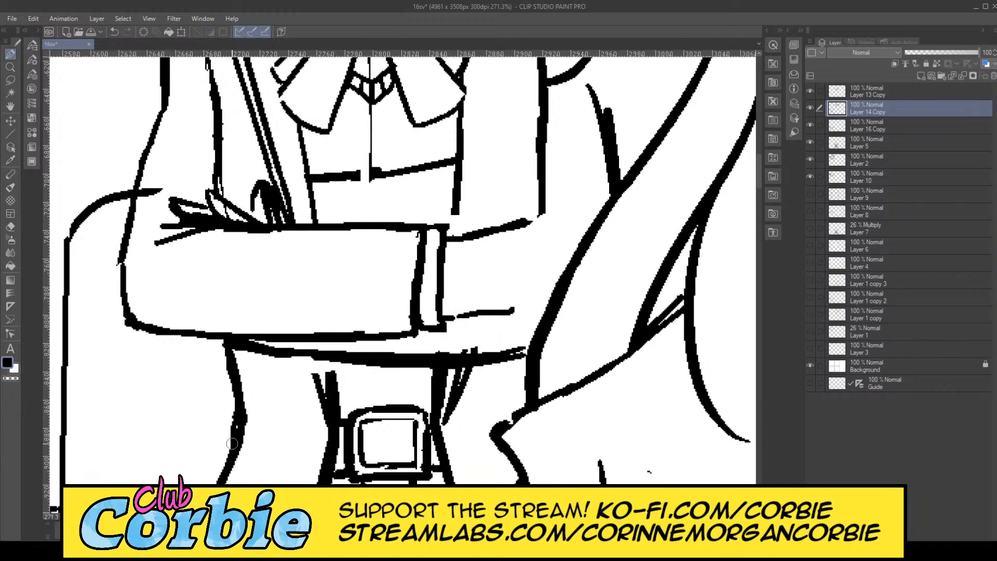
left_click_drag(227, 343, 238, 422)
Step: Draw a wavy end contour and a curved lower edge for the arm emerging from the cuff, and erase the old straight lower line
left_click_drag(546, 213, 535, 283)
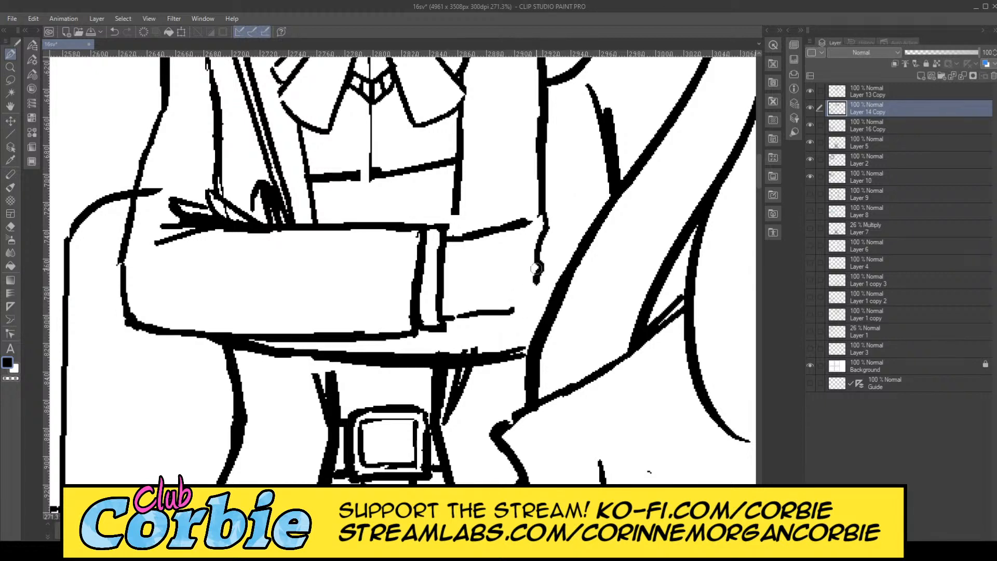
mouse_move(542, 266)
left_mouse_down()
mouse_move(460, 320)
mouse_move(513, 294)
mouse_move(444, 321)
mouse_move(534, 277)
left_mouse_up()
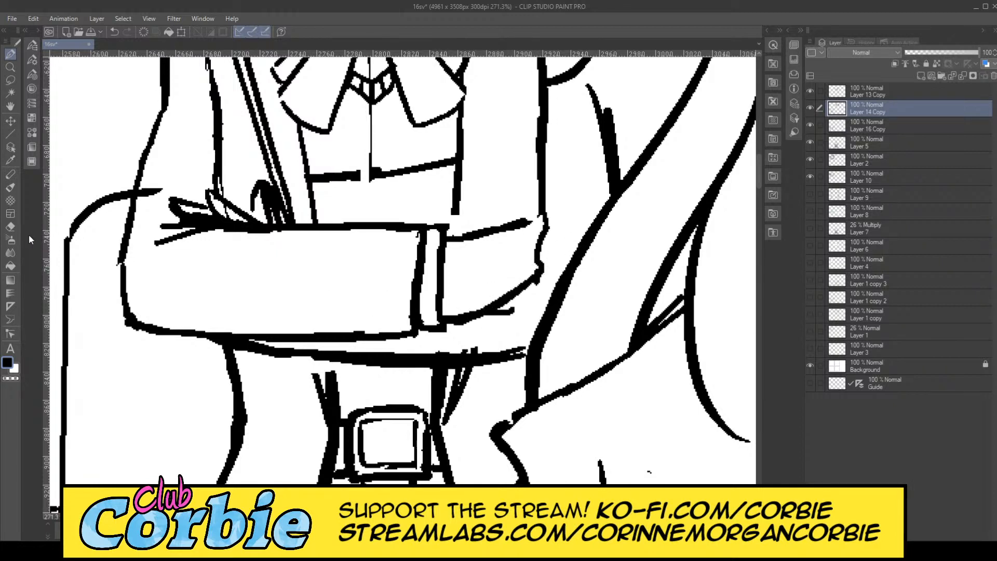
left_click(10, 227)
mouse_move(503, 327)
left_mouse_down()
mouse_move(483, 327)
mouse_move(521, 305)
mouse_move(470, 329)
mouse_move(484, 327)
mouse_move(445, 330)
mouse_move(519, 311)
mouse_move(549, 272)
left_mouse_up()
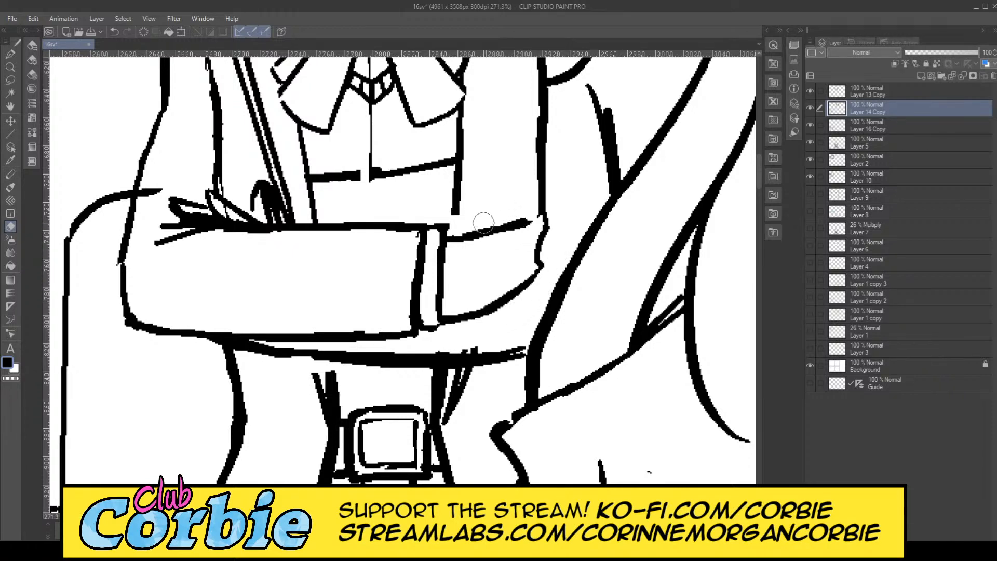
Step: Raise the emerging arm's upper edge to the vertical coat line, redraw its notched end contour, and clean up the ink around the fingers
left_click(9, 54)
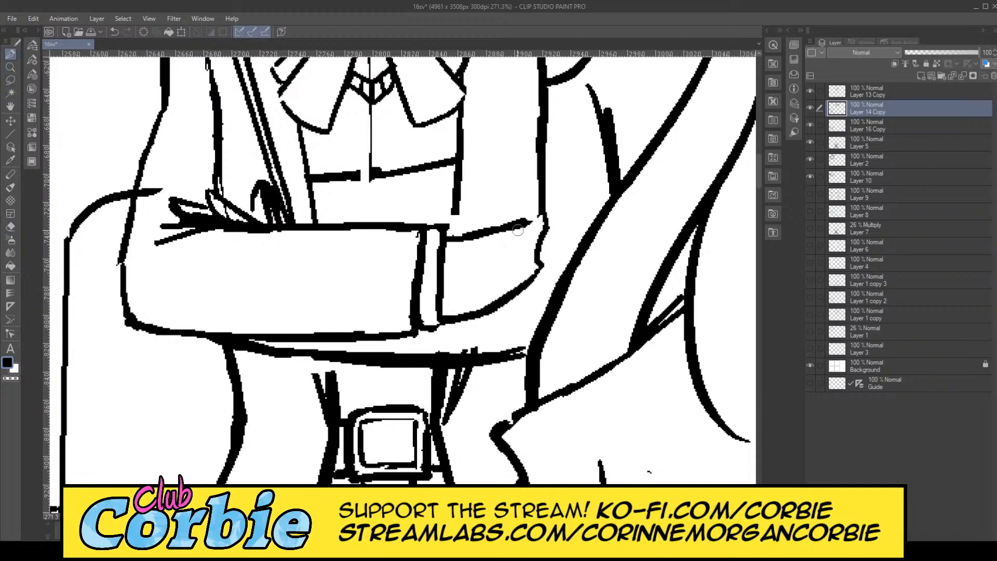
mouse_move(540, 205)
left_mouse_down()
mouse_move(477, 233)
mouse_move(541, 199)
left_mouse_up()
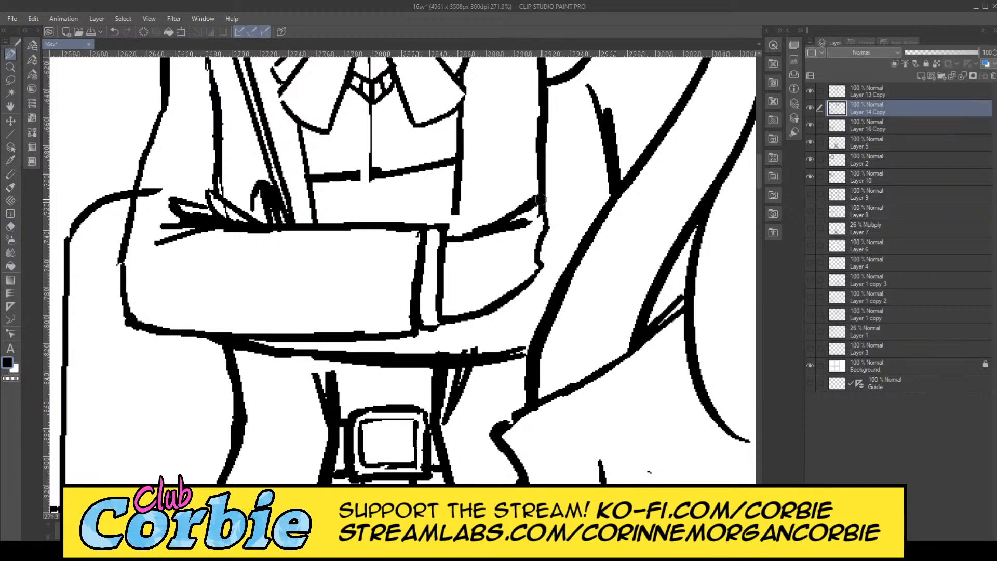
left_click(10, 227)
mouse_move(529, 244)
left_mouse_down()
mouse_move(495, 245)
mouse_move(535, 215)
mouse_move(453, 246)
mouse_move(530, 238)
mouse_move(491, 242)
mouse_move(536, 211)
mouse_move(487, 243)
mouse_move(531, 245)
mouse_move(523, 259)
mouse_move(514, 246)
mouse_move(553, 255)
mouse_move(555, 230)
mouse_move(547, 259)
mouse_move(556, 221)
mouse_move(543, 241)
mouse_move(547, 267)
mouse_move(537, 240)
mouse_move(544, 210)
left_mouse_up()
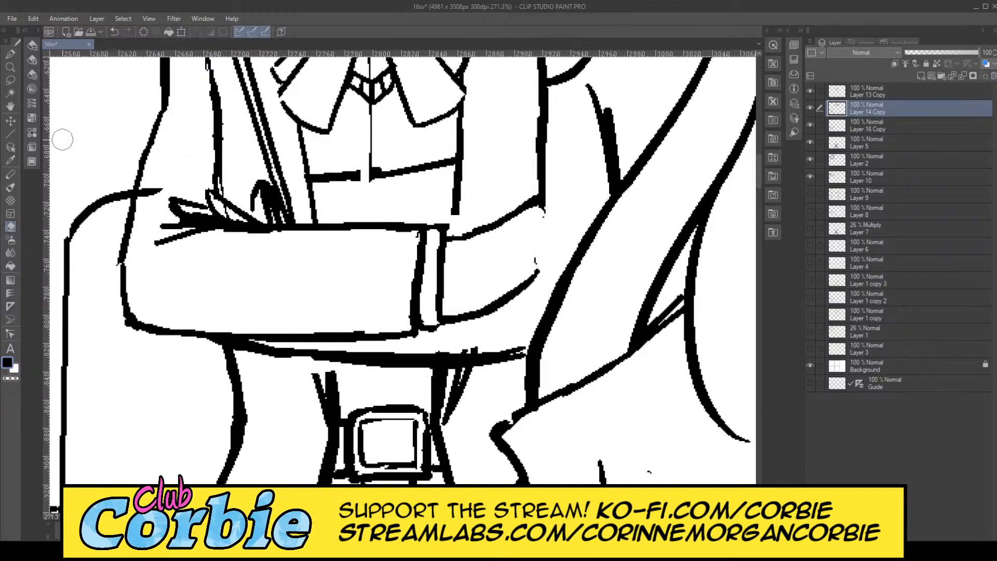
left_click(10, 55)
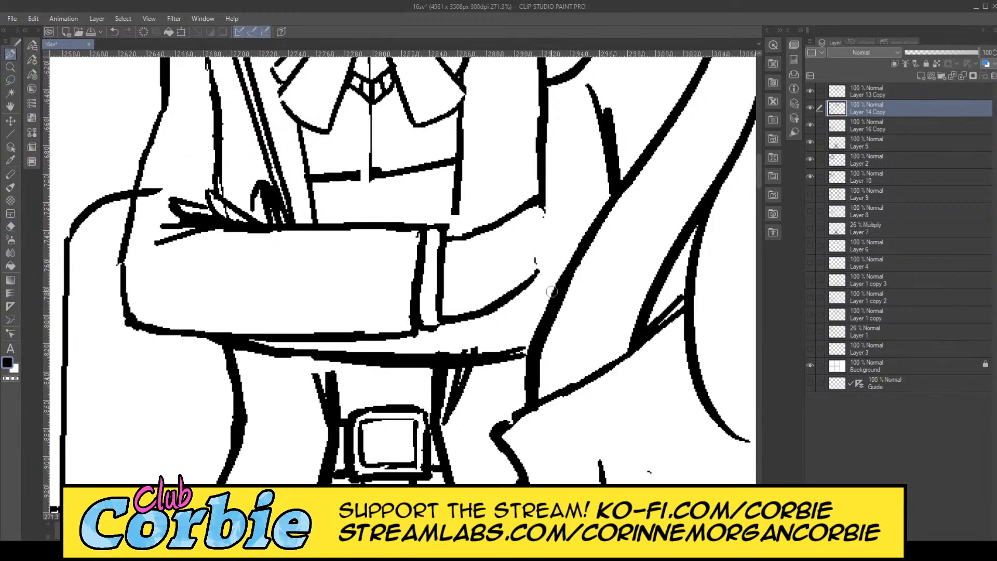
mouse_move(531, 275)
left_mouse_down()
mouse_move(543, 208)
mouse_move(541, 242)
mouse_move(525, 262)
mouse_move(536, 276)
mouse_move(531, 252)
mouse_move(537, 260)
mouse_move(541, 249)
left_mouse_up()
left_click(10, 227)
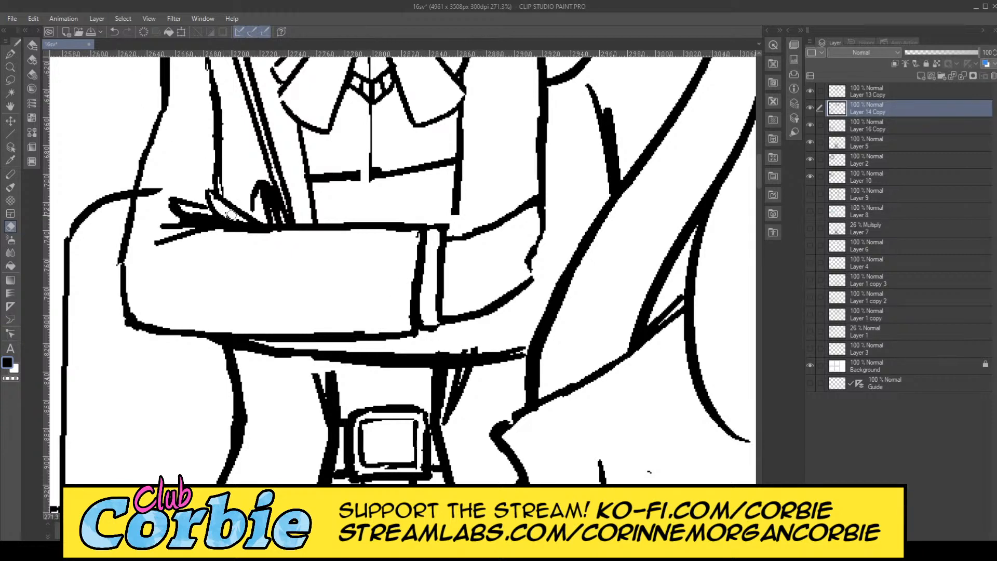
left_click_drag(185, 210, 212, 216)
Step: Erase the part of the under-arm line that doubles the forearm's lower edge between the jacket contour and the vest
left_click(10, 67)
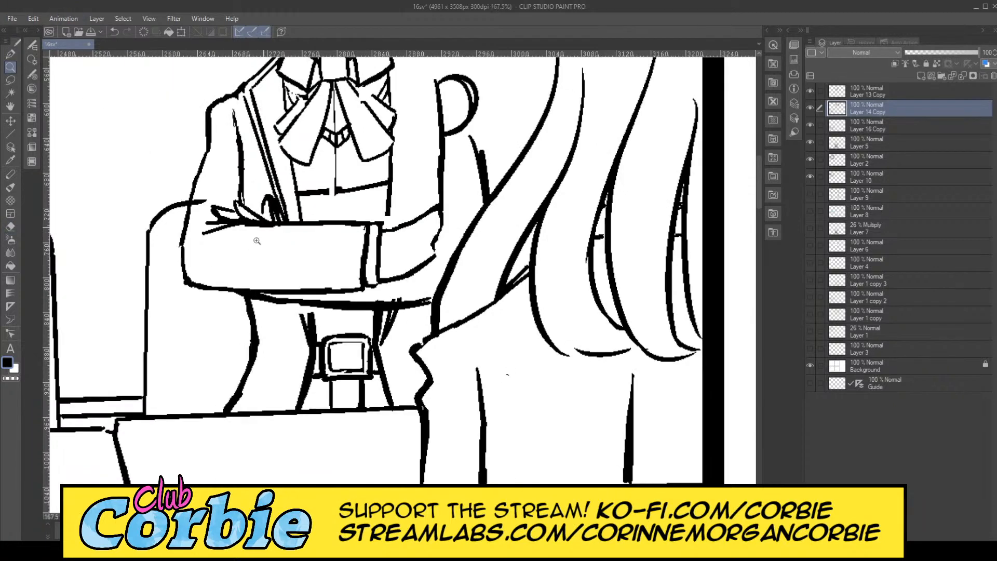
scroll(336, 199, "down", 5)
scroll(341, 187, "up", 4)
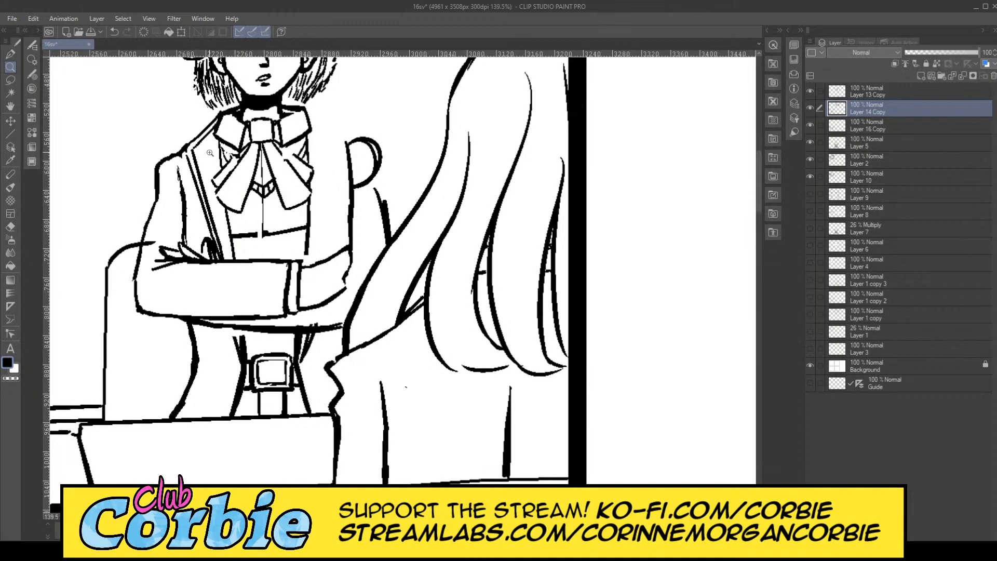
scroll(218, 138, "up", 1)
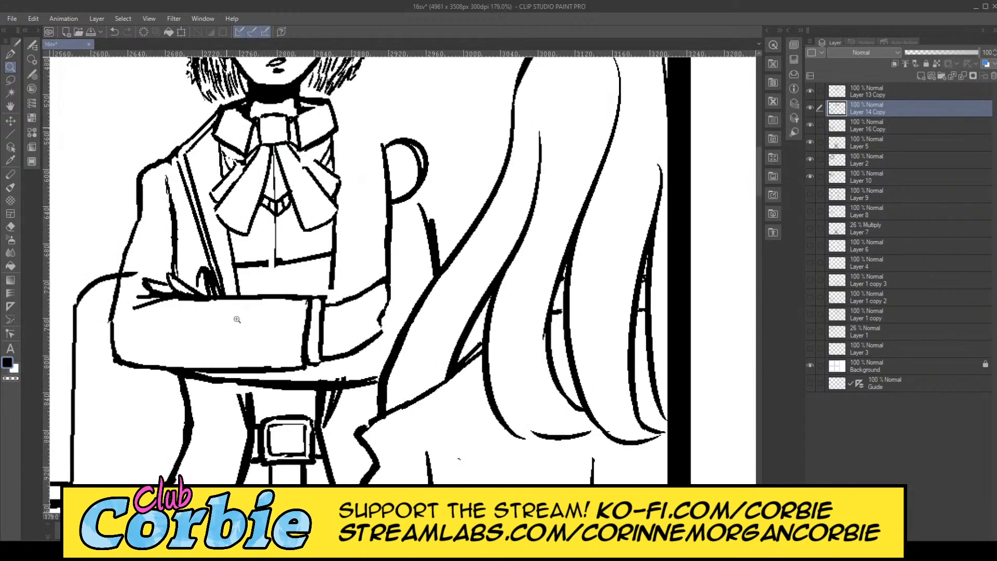
scroll(237, 320, "down", 2)
scroll(226, 319, "up", 1)
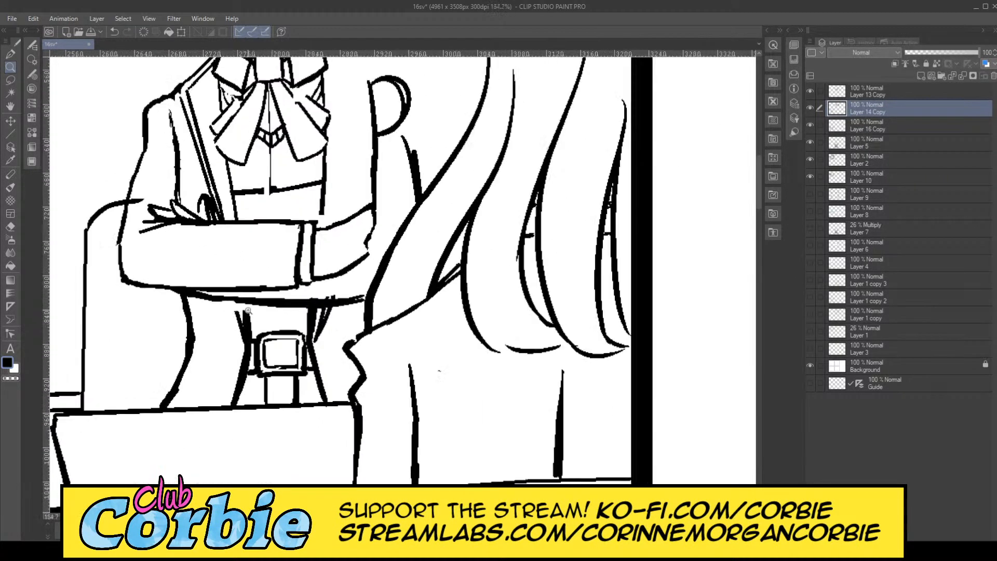
scroll(304, 303, "up", 2)
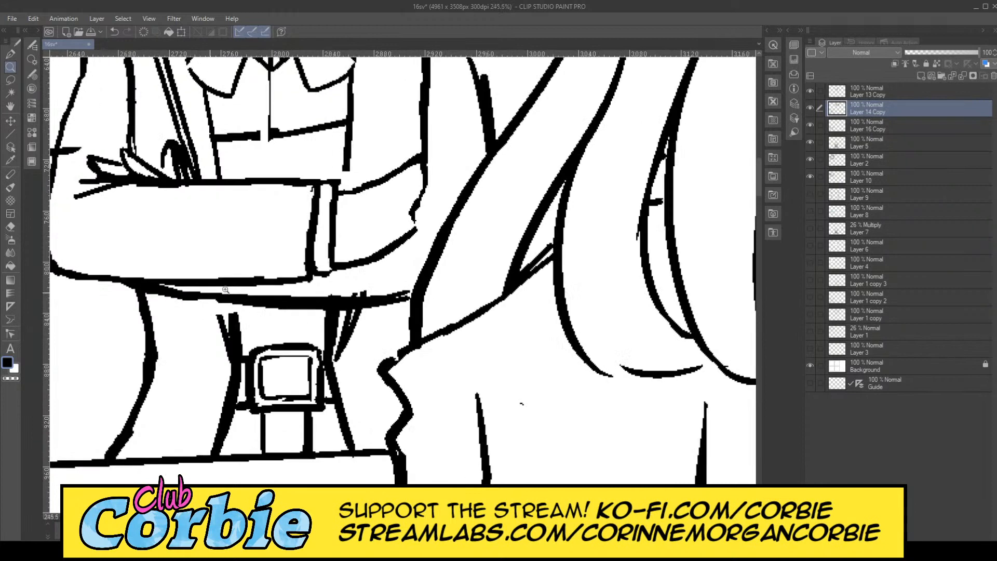
left_click(203, 294)
left_click(9, 228)
mouse_move(231, 283)
left_mouse_down()
mouse_move(133, 286)
mouse_move(159, 301)
mouse_move(128, 286)
mouse_move(172, 285)
mouse_move(181, 291)
mouse_move(124, 287)
mouse_move(277, 306)
mouse_move(232, 308)
mouse_move(253, 285)
mouse_move(294, 301)
mouse_move(236, 287)
mouse_move(311, 310)
left_mouse_up()
Step: Extend the two slanted vest lines on the elbow side of the belt buckle up to the folded forearm
left_click(10, 55)
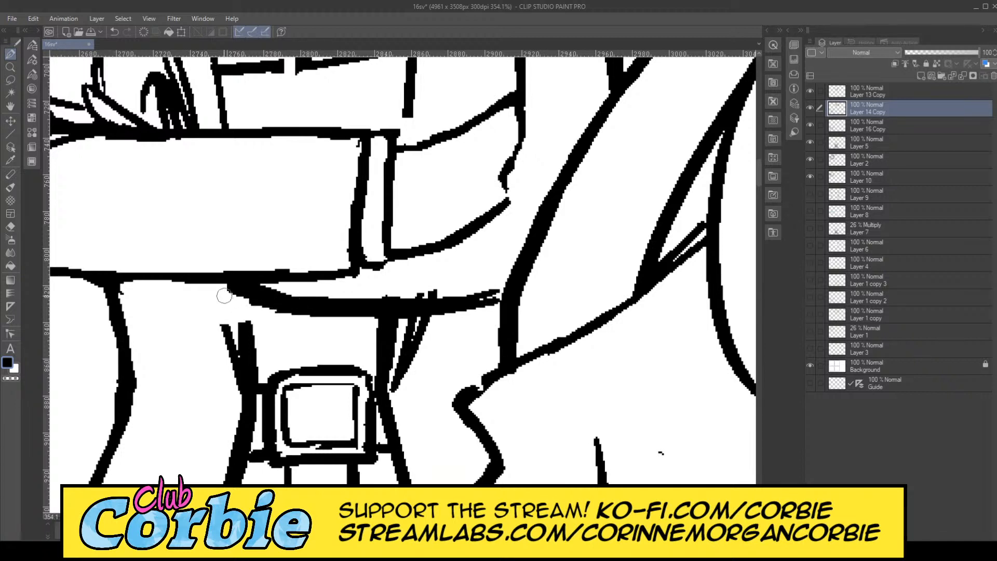
mouse_move(210, 283)
left_mouse_down()
mouse_move(220, 355)
mouse_move(210, 293)
mouse_move(234, 363)
mouse_move(207, 281)
mouse_move(237, 377)
mouse_move(237, 285)
mouse_move(250, 377)
left_mouse_up()
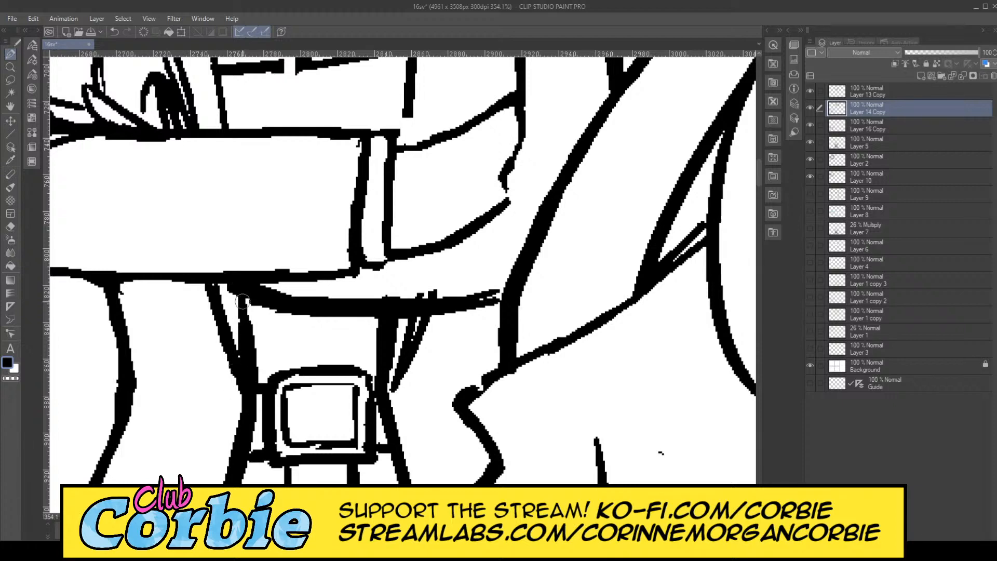
left_click_drag(243, 302, 249, 351)
left_click_drag(244, 281, 248, 356)
Step: Erase the stray line ends sticking up above the under-arm line, between the cuff and the foreground hair
left_click(9, 66)
left_click_drag(247, 248, 407, 302)
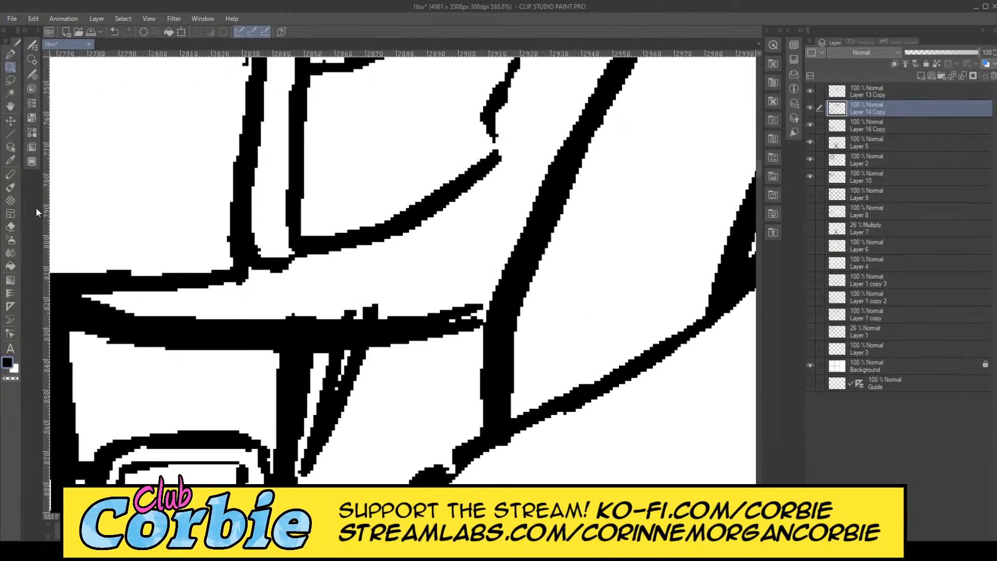
left_click(12, 225)
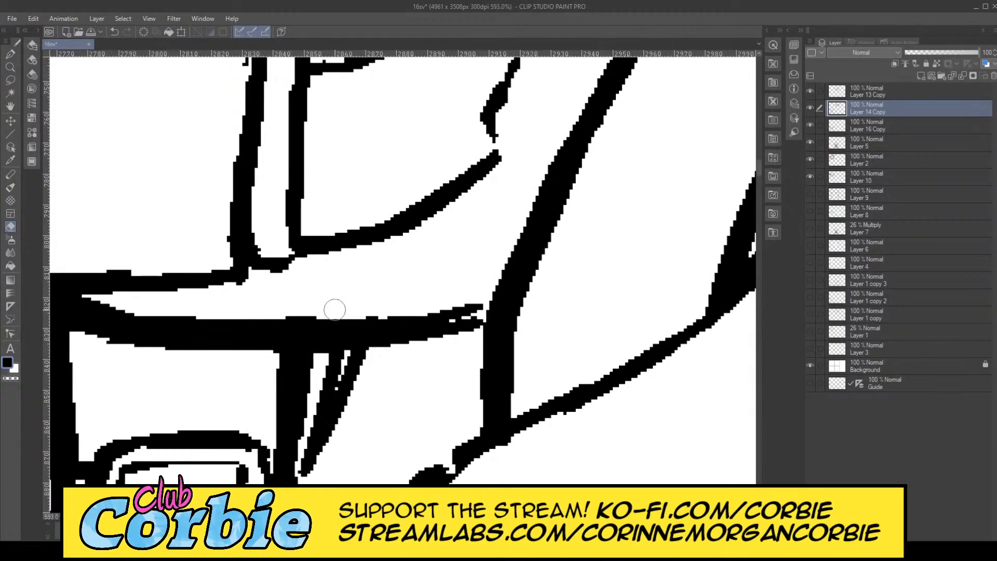
Step: Extend the slanted fold line beside the belt buckle down until it joins the vest edge
left_click(10, 66)
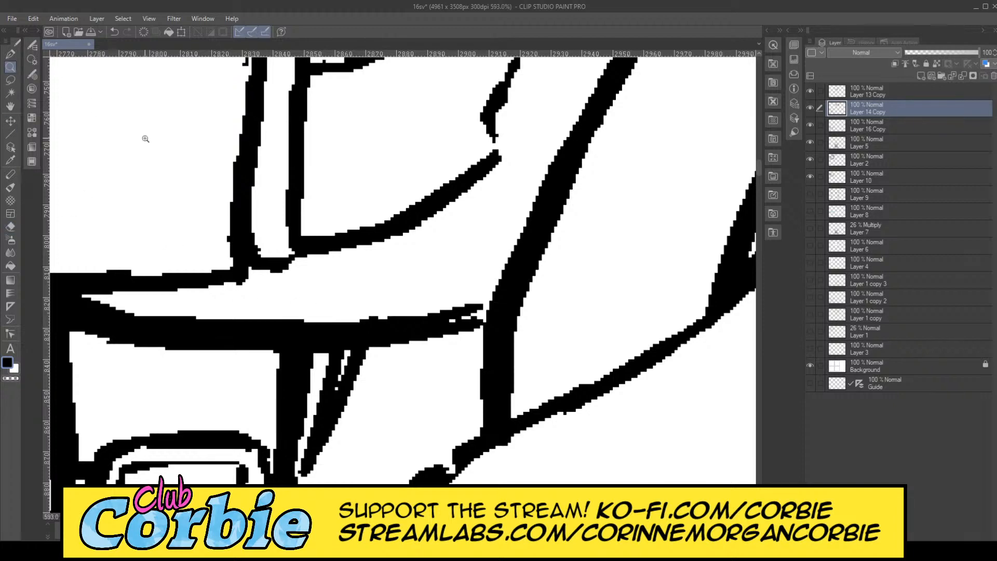
scroll(231, 265, "down", 6)
scroll(256, 280, "up", 6)
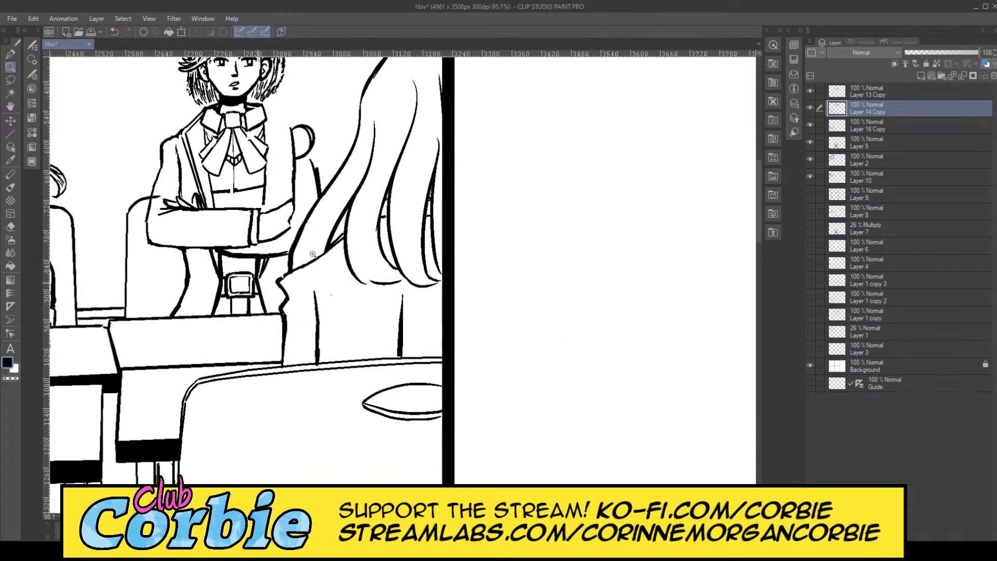
scroll(315, 211, "up", 1)
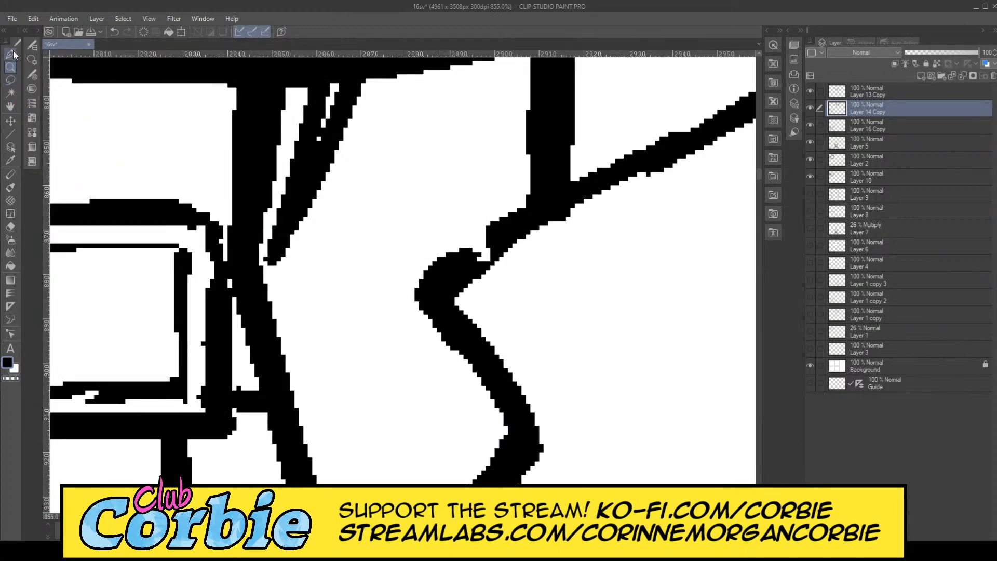
left_click(10, 54)
left_click_drag(280, 223, 265, 312)
Step: Erase the lower curve of the rounded shape beside the character's shoulder, back to the vertical coat line
left_click(10, 67)
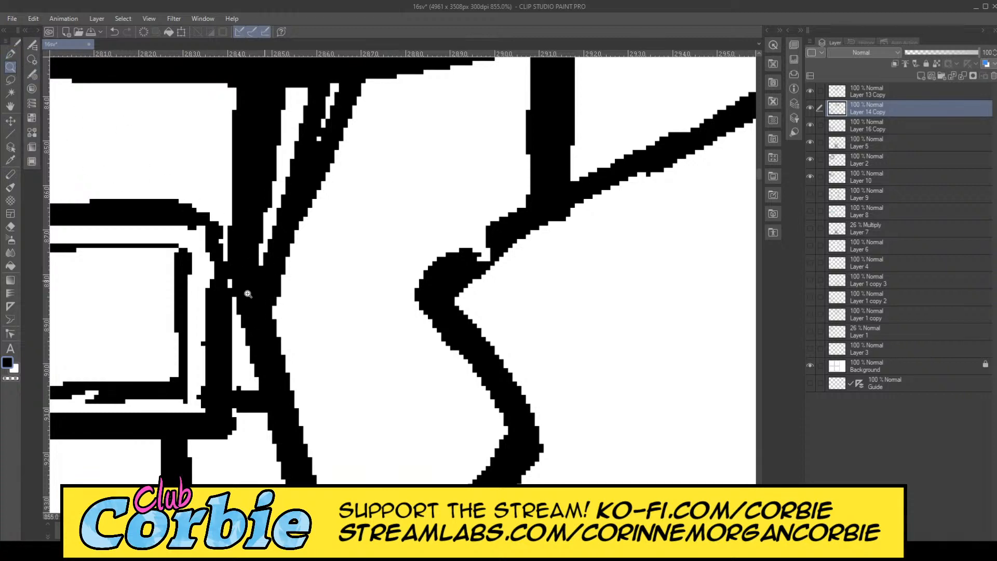
scroll(248, 295, "down", 10)
scroll(241, 191, "down", 4)
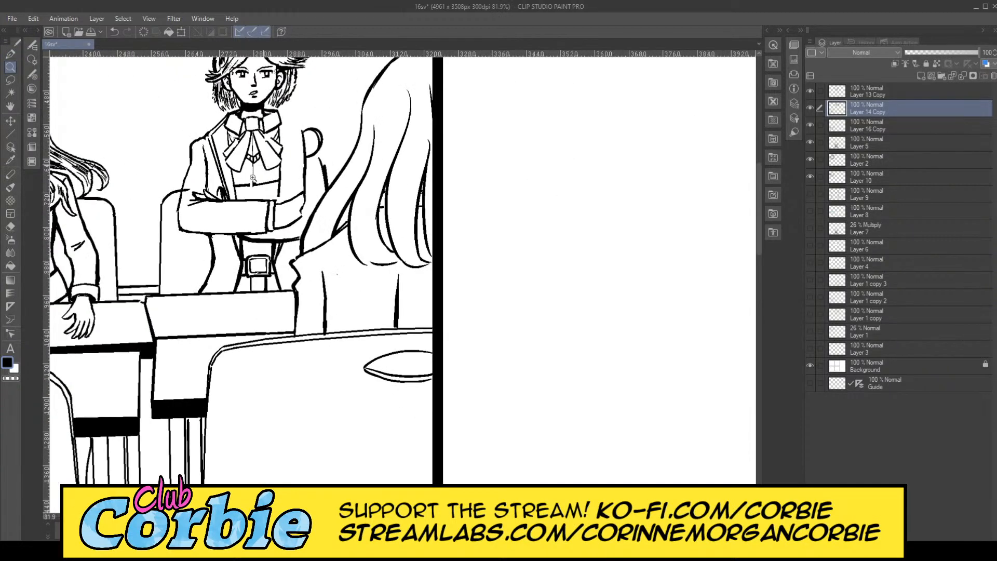
scroll(253, 148, "up", 5)
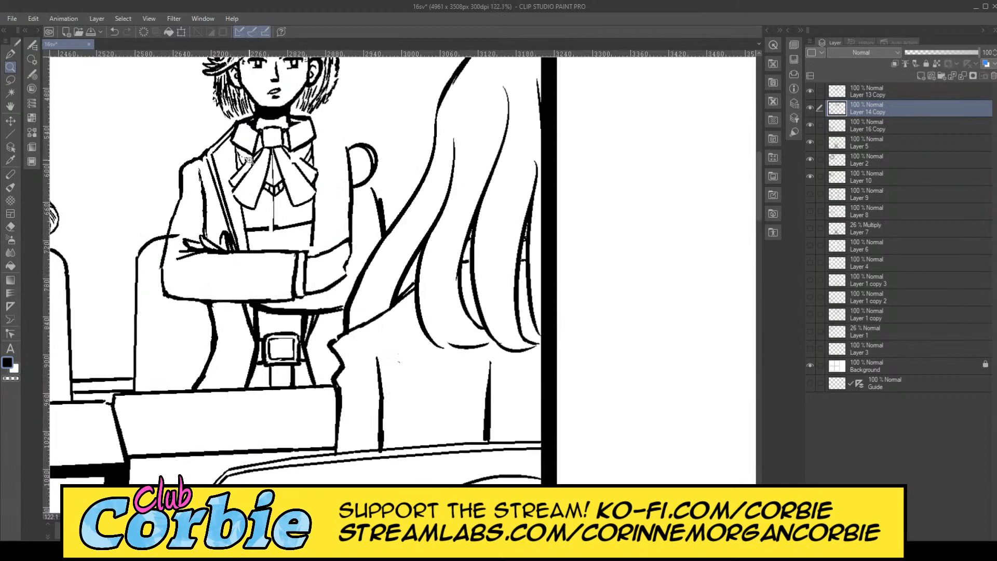
scroll(358, 201, "up", 6)
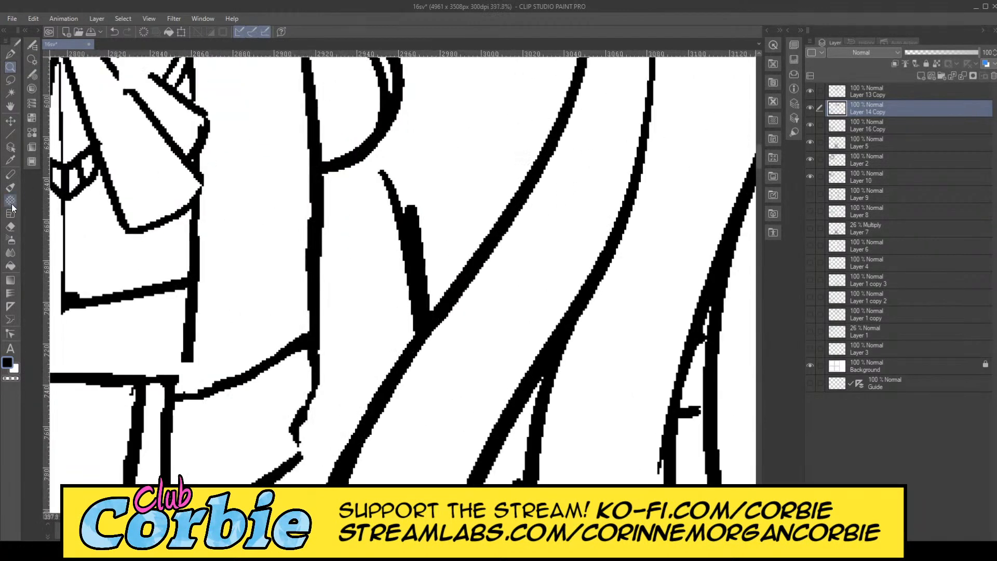
left_click(10, 227)
mouse_move(351, 157)
left_mouse_down()
mouse_move(344, 195)
mouse_move(329, 130)
mouse_move(324, 170)
left_mouse_up()
left_click_drag(361, 129, 357, 174)
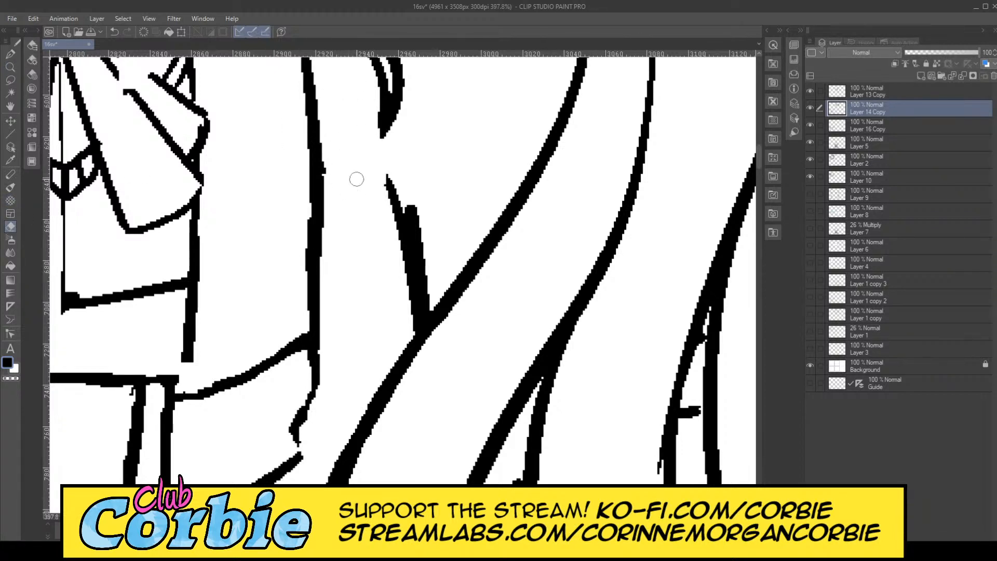
Step: Examine the character's folded arms, torso and the rounded shape beside the shoulder at several magnifications
left_click(10, 67)
key("ctrl+minus")
key("ctrl+minus")
key("ctrl+minus")
key("ctrl+minus")
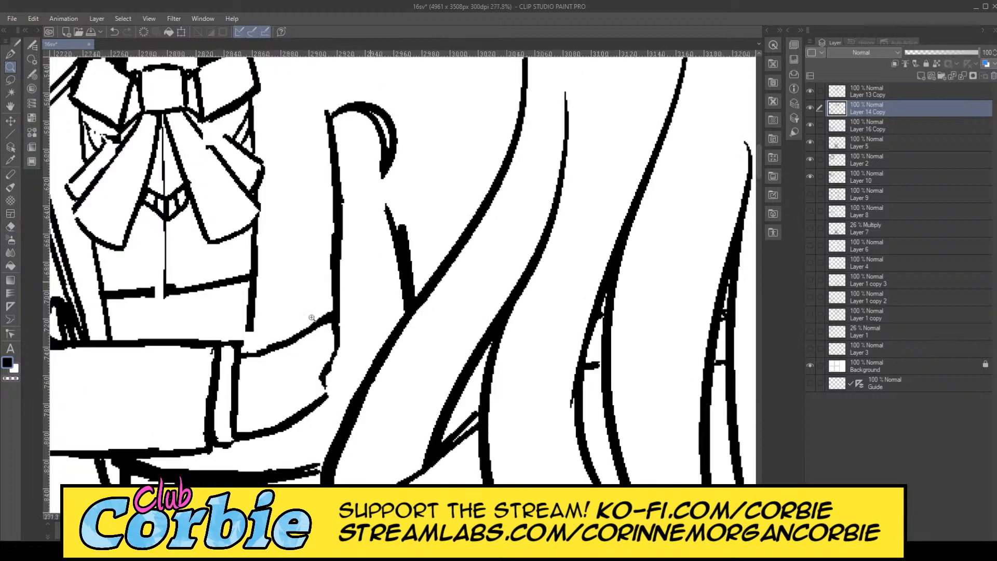
scroll(400, 236, "up", 4)
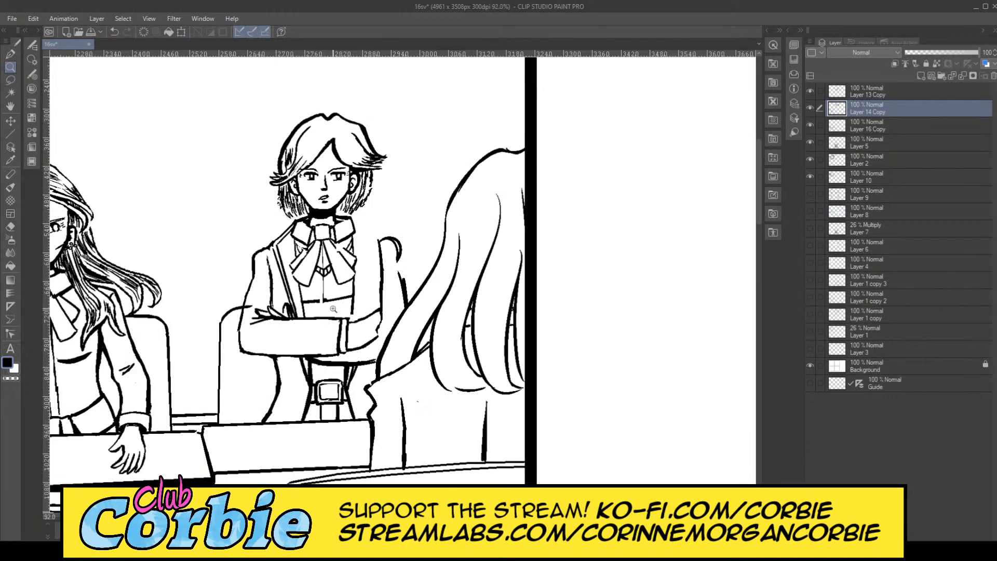
scroll(358, 304, "up", 2)
scroll(359, 286, "up", 2)
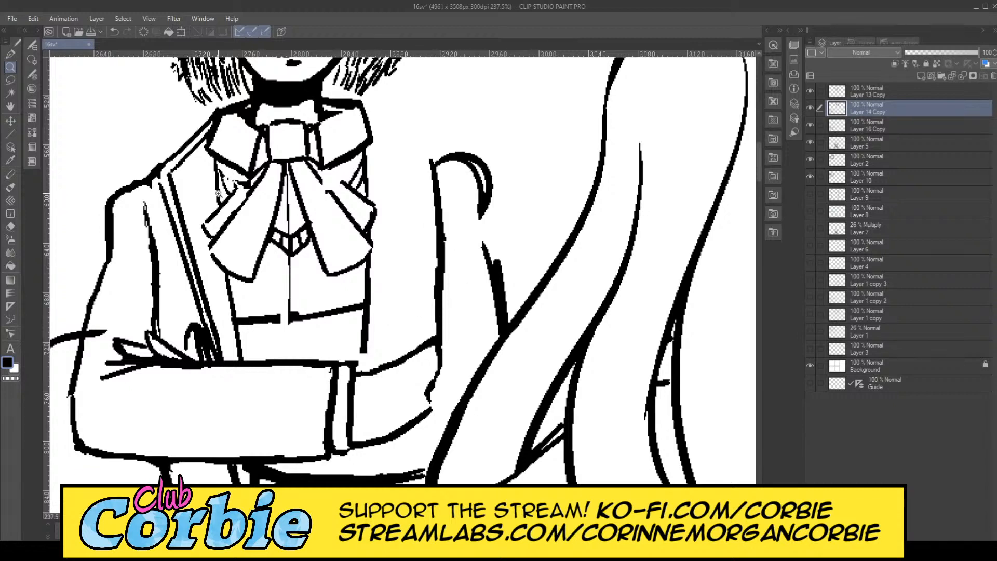
left_click_drag(159, 125, 205, 121)
mouse_move(302, 213)
left_mouse_down()
mouse_move(283, 213)
mouse_move(305, 211)
left_mouse_up()
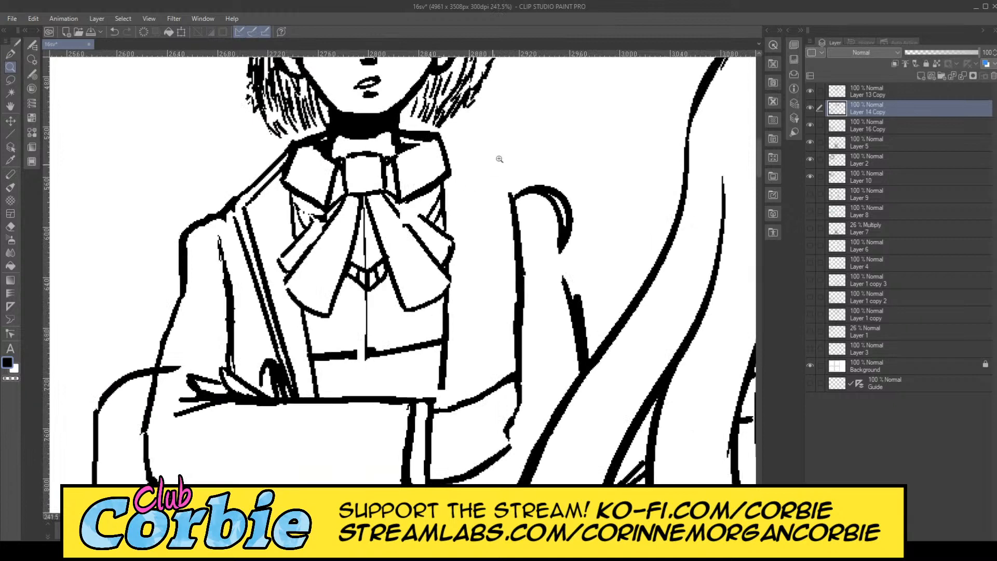
scroll(500, 159, "down", 3)
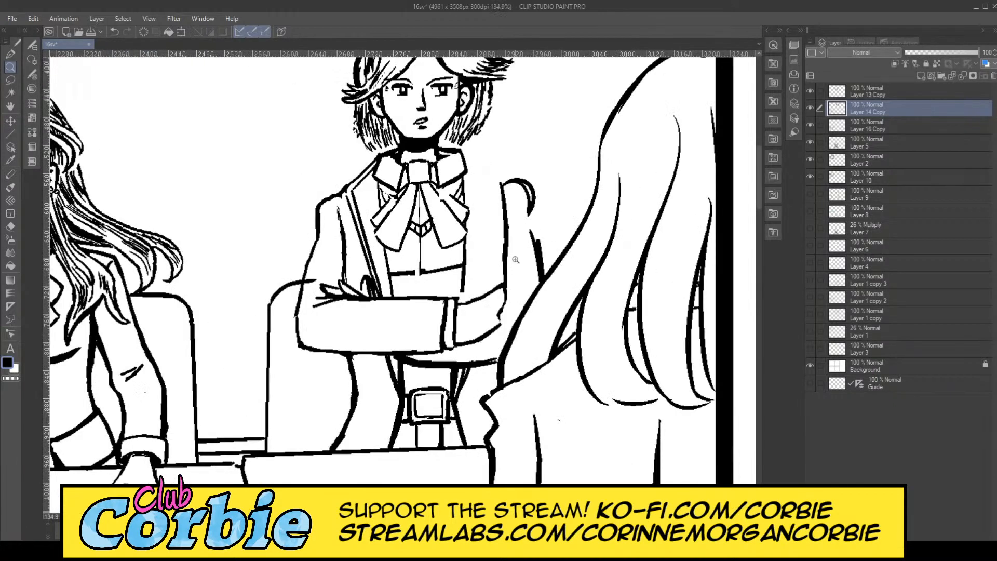
Step: Draw two parallel straight slanted lines for the missing lapel edge, from the coat's shoulder corner down to the folded forearm
scroll(516, 259, "up", 3)
scroll(450, 151, "up", 2)
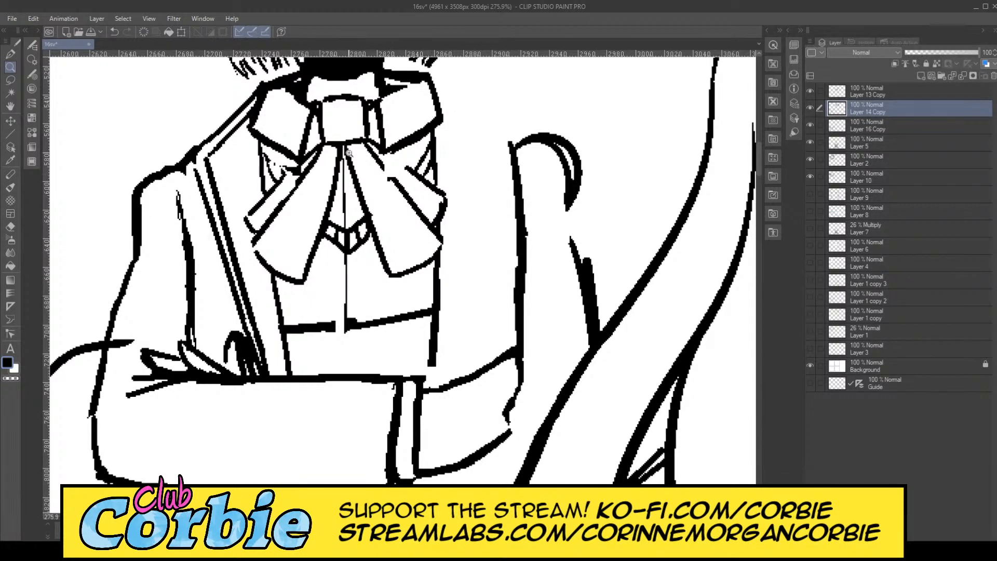
scroll(347, 156, "down", 3)
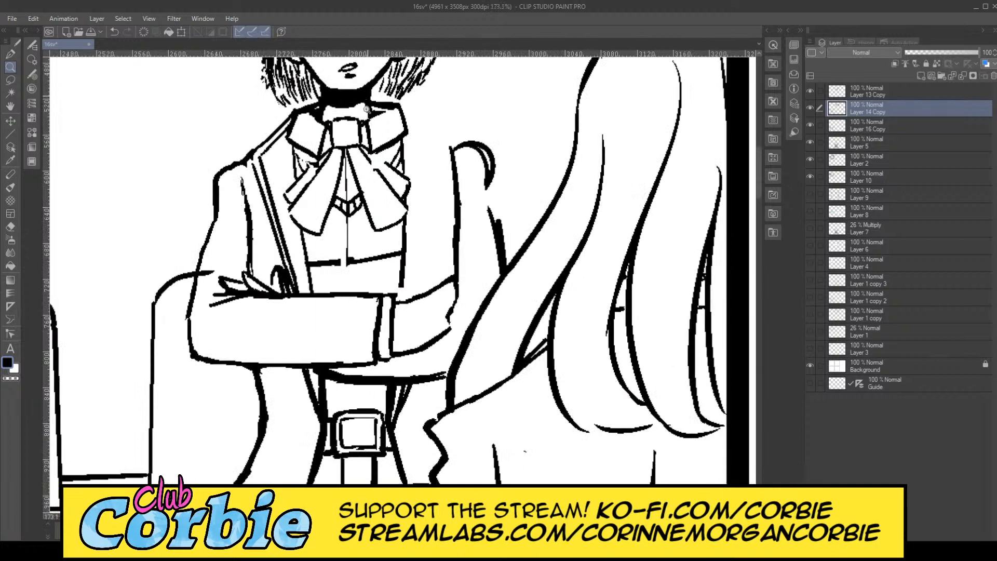
scroll(393, 193, "up", 2)
scroll(410, 255, "up", 1)
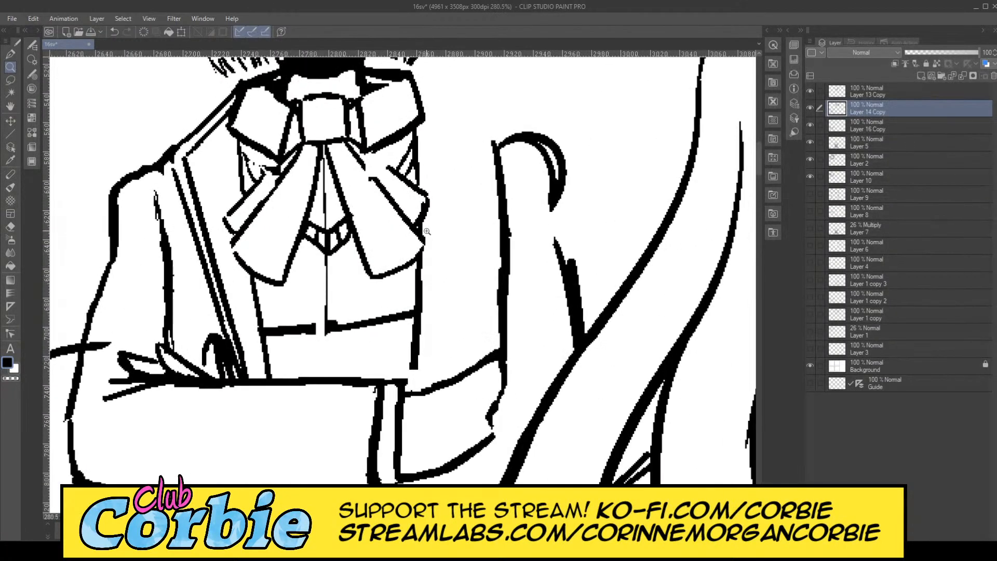
scroll(384, 244, "up", 1)
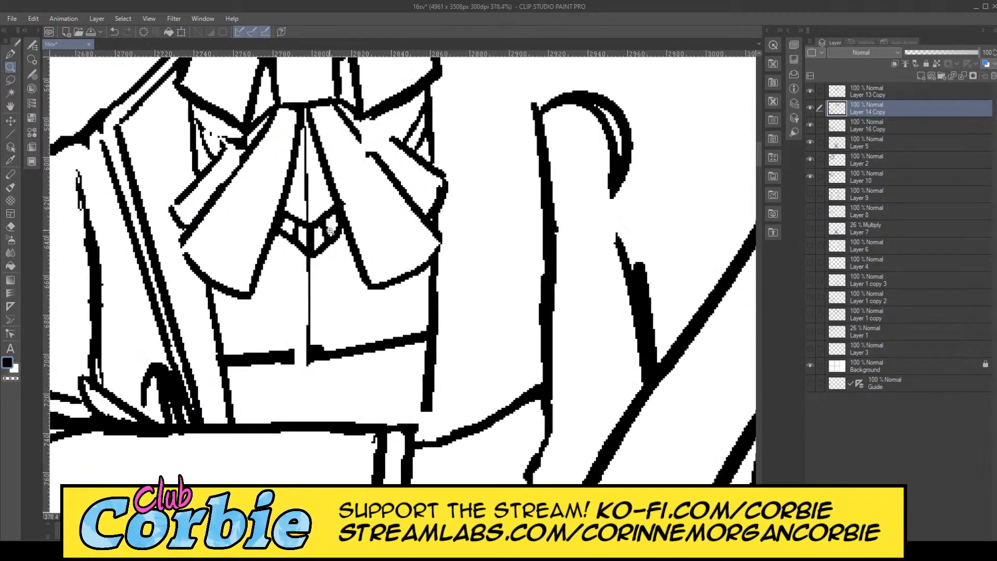
left_click(10, 134)
left_click_drag(517, 118, 470, 414)
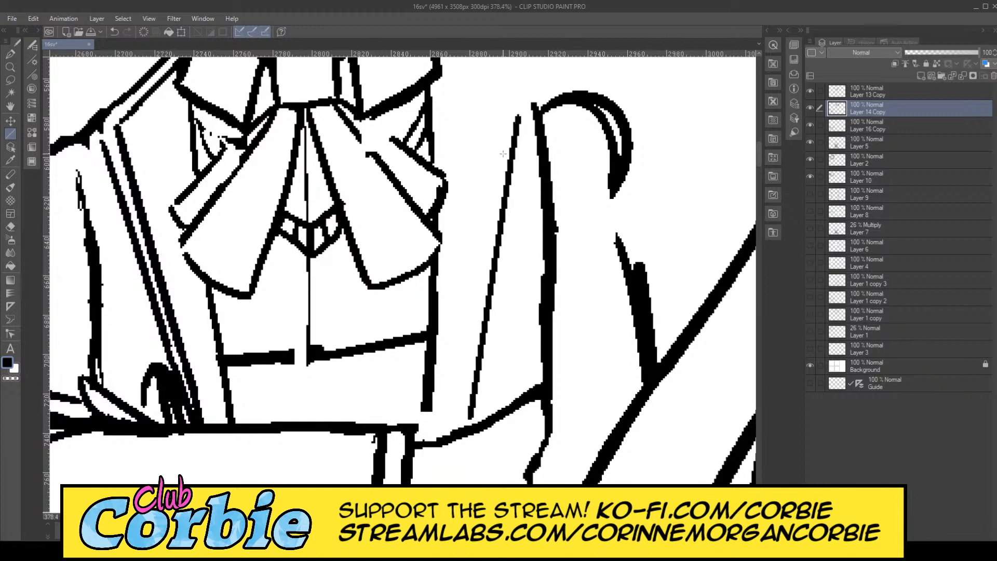
mouse_move(529, 111)
left_mouse_down()
mouse_move(500, 391)
mouse_move(484, 417)
left_mouse_up()
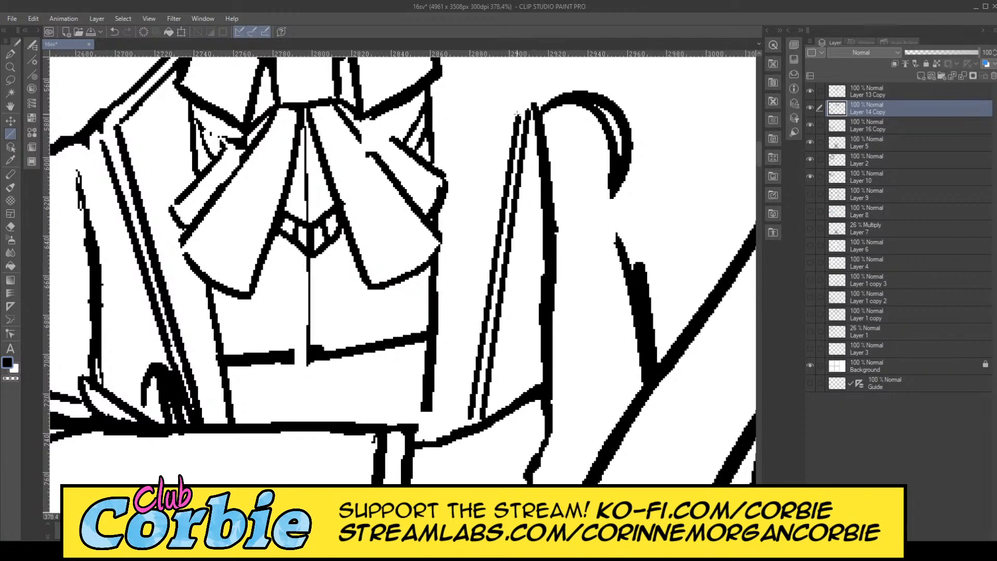
Step: Connect the tops of the new lapel lines to the shirt collar with a double slanted edge, redoing the outer line
scroll(517, 113, "up", 3)
mouse_move(518, 202)
left_mouse_down()
mouse_move(431, 137)
mouse_move(529, 198)
left_mouse_up()
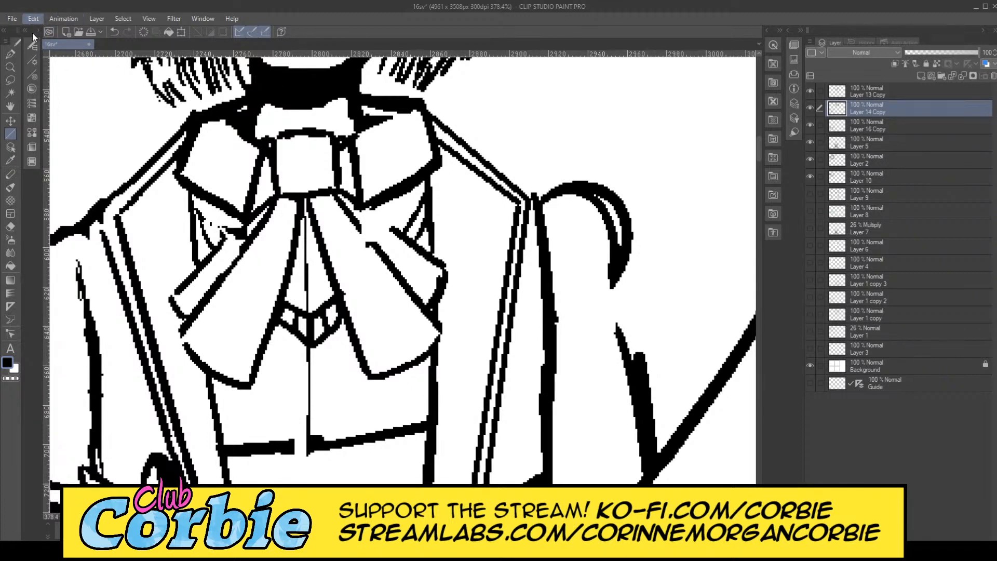
key("ctrl+z")
left_click_drag(534, 195, 434, 123)
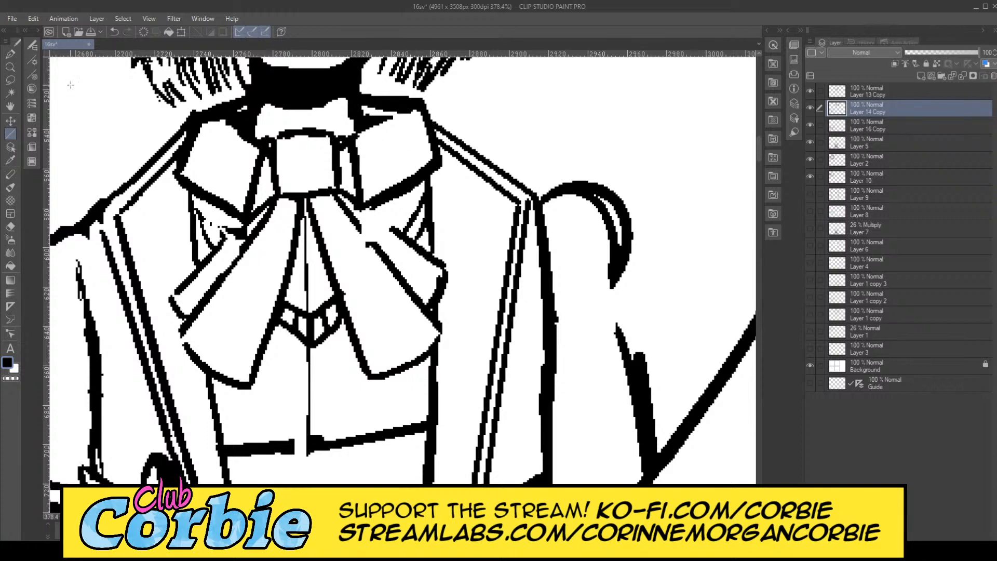
Step: Erase the remaining rounded shape beside the character's shoulder, next to the new lapel corner
scroll(297, 190, "down", 5)
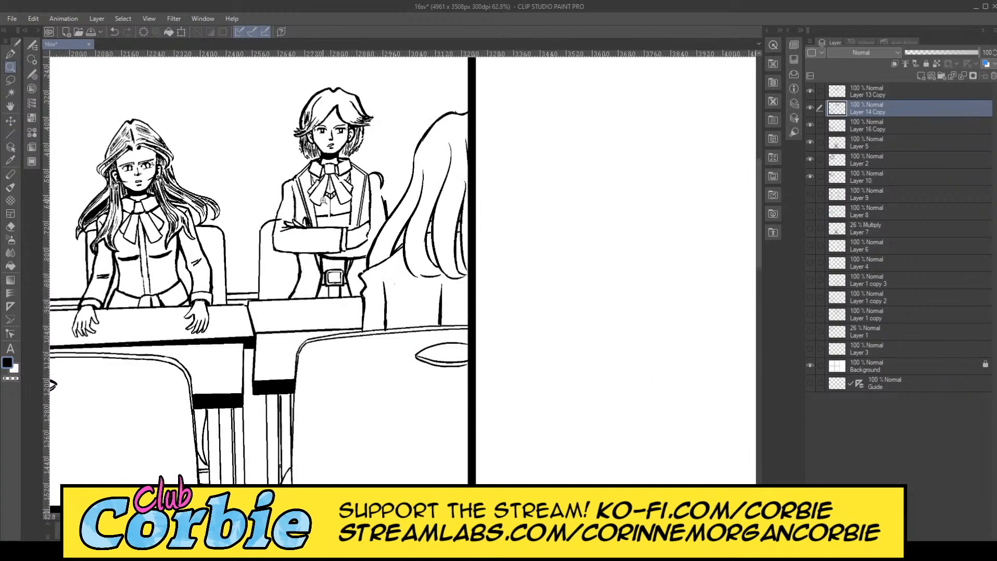
scroll(383, 201, "up", 2)
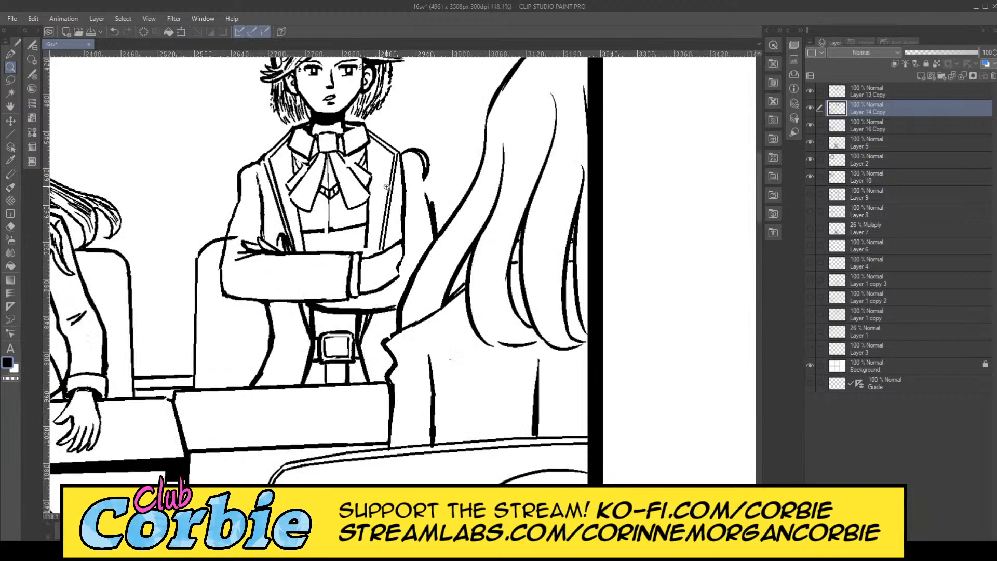
scroll(449, 155, "up", 4)
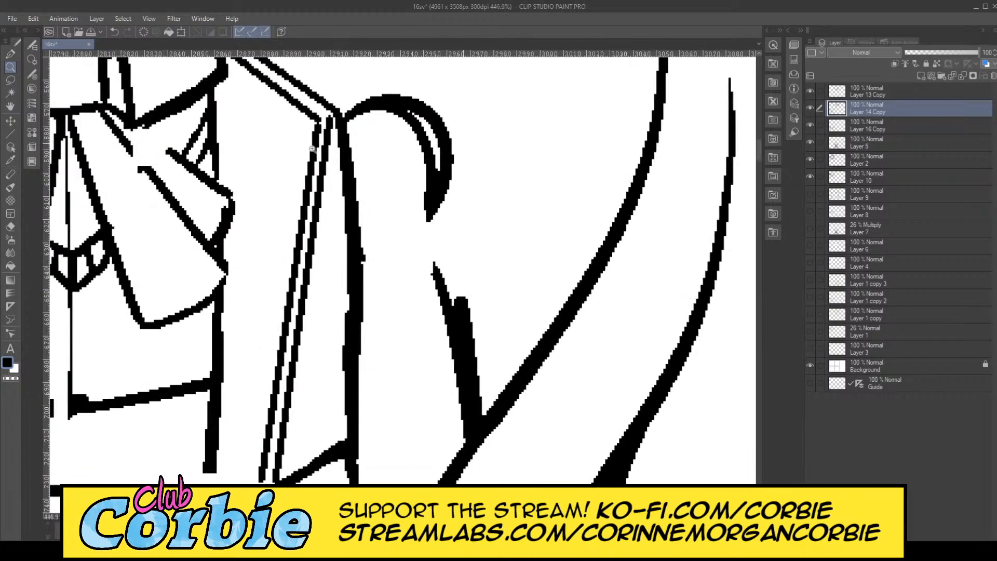
left_click(10, 227)
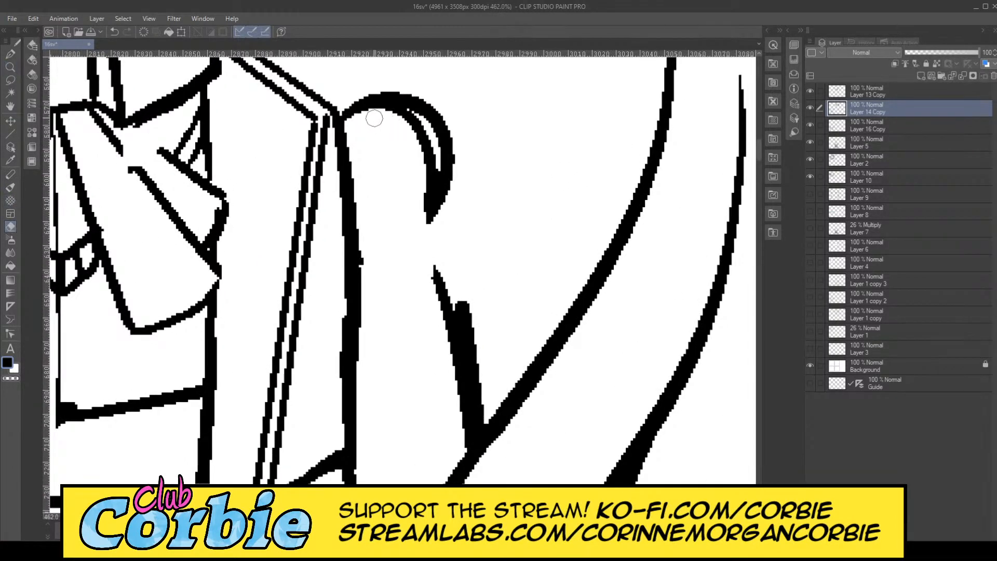
mouse_move(369, 117)
left_mouse_down()
mouse_move(350, 92)
mouse_move(357, 132)
mouse_move(373, 87)
mouse_move(445, 112)
mouse_move(454, 156)
mouse_move(419, 130)
mouse_move(414, 83)
mouse_move(425, 221)
mouse_move(399, 149)
mouse_move(403, 73)
mouse_move(436, 210)
mouse_move(457, 210)
mouse_move(432, 77)
mouse_move(443, 117)
left_mouse_up()
left_click(10, 67)
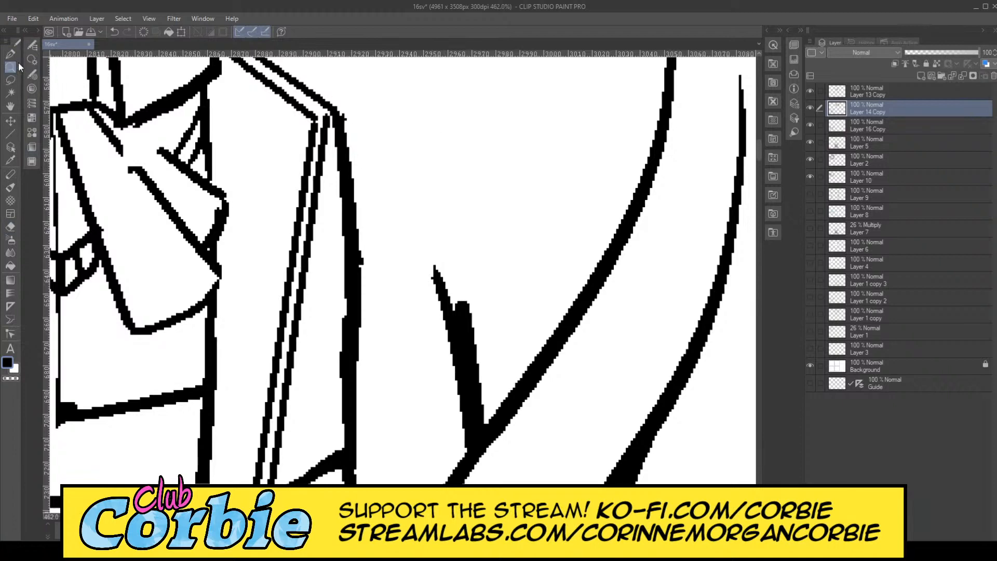
Step: Trim the bump on the opposite shoulder outline where it meets the lapel
scroll(275, 257, "down", 10)
scroll(311, 236, "up", 5)
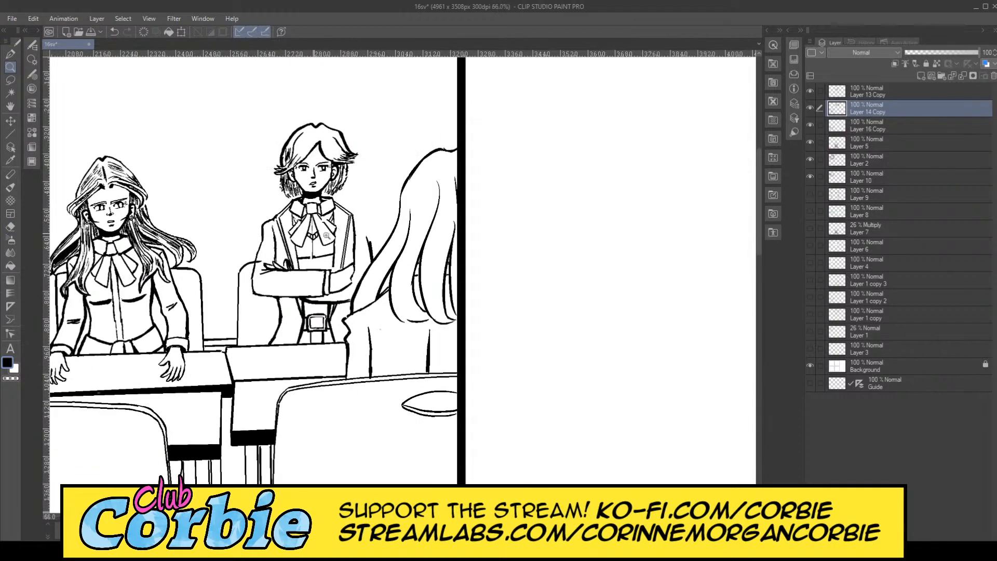
scroll(291, 224, "up", 1)
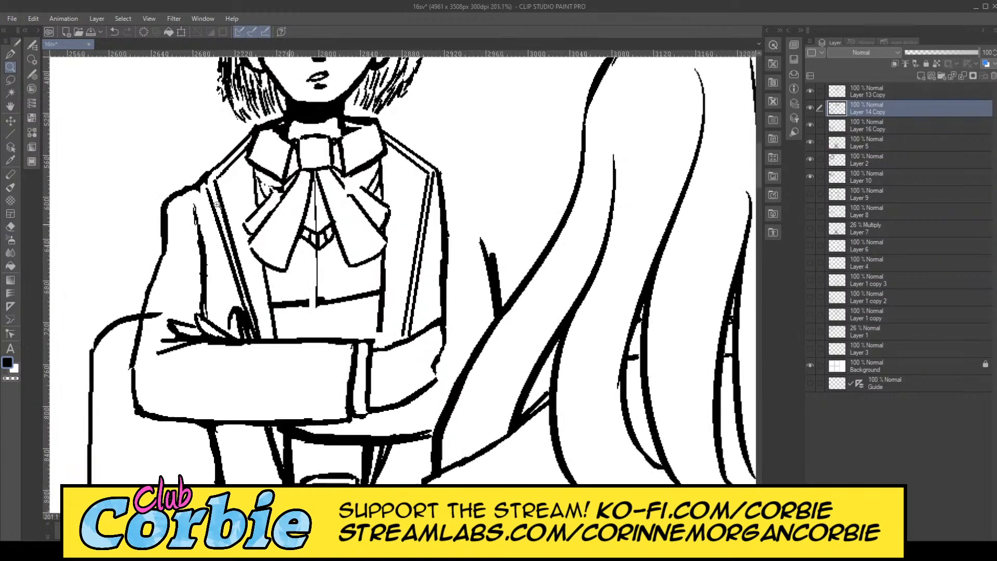
scroll(166, 158, "up", 1)
left_click(9, 226)
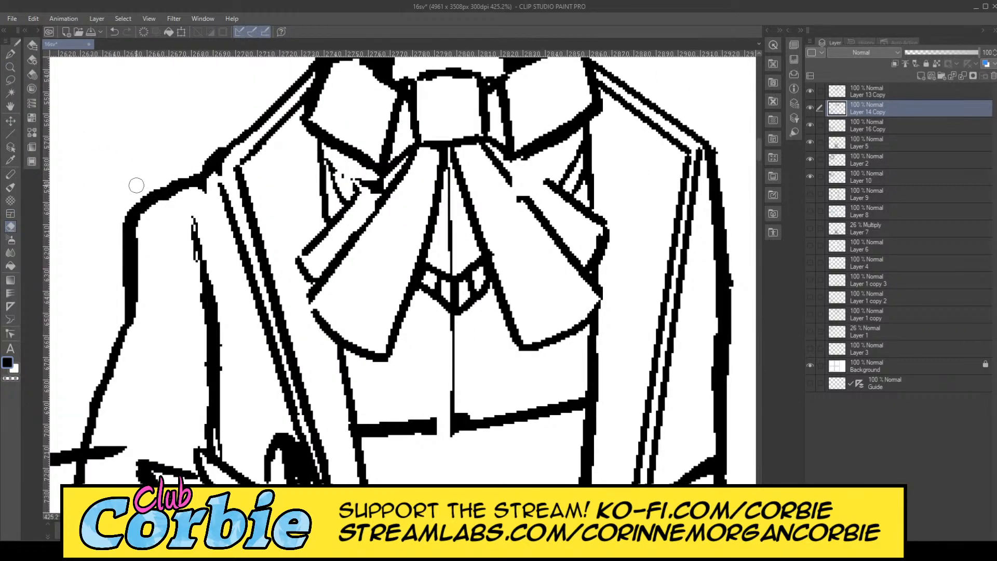
left_click_drag(207, 160, 210, 148)
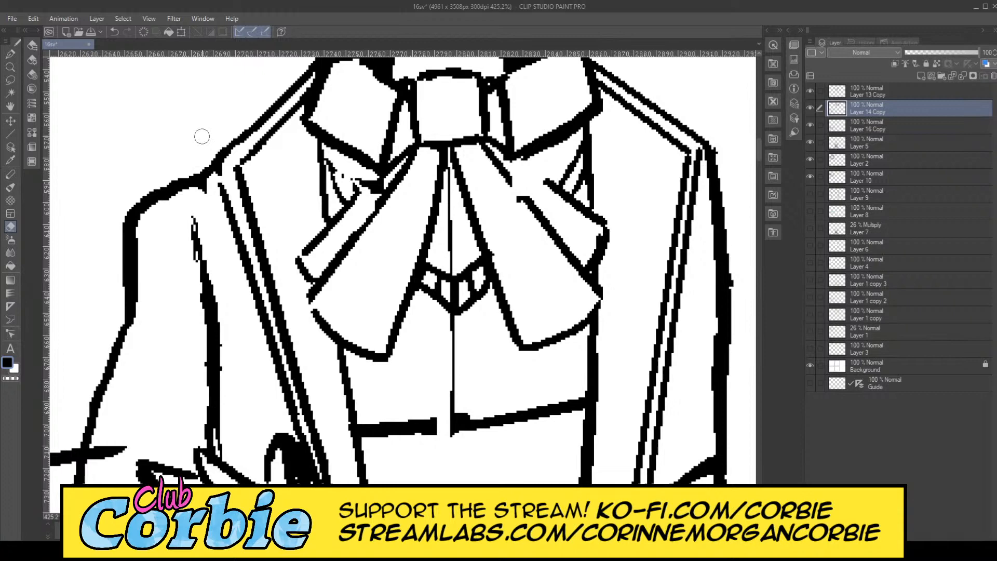
Step: Ink the missing shoulder and upper sleeve outline from the new lapel corner down to the existing arm line beside the foreground hair
left_click(9, 66)
scroll(218, 254, "down", 5)
scroll(325, 220, "up", 2)
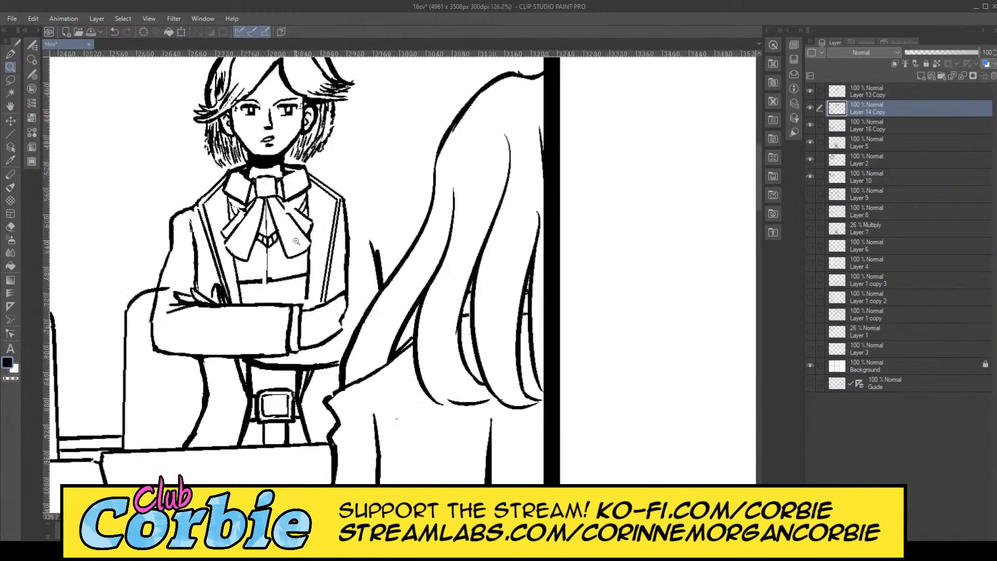
scroll(240, 253, "up", 2)
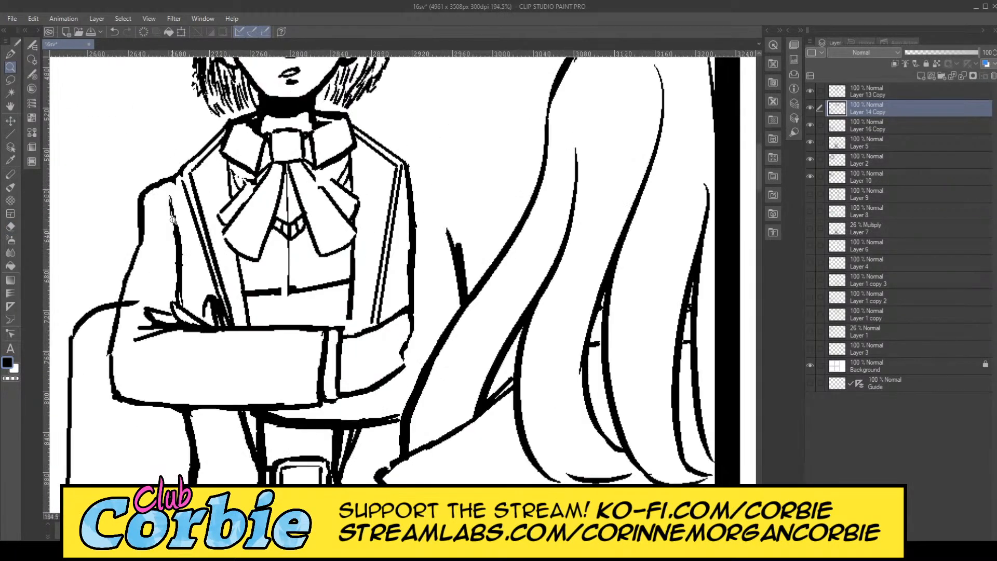
scroll(173, 220, "up", 1)
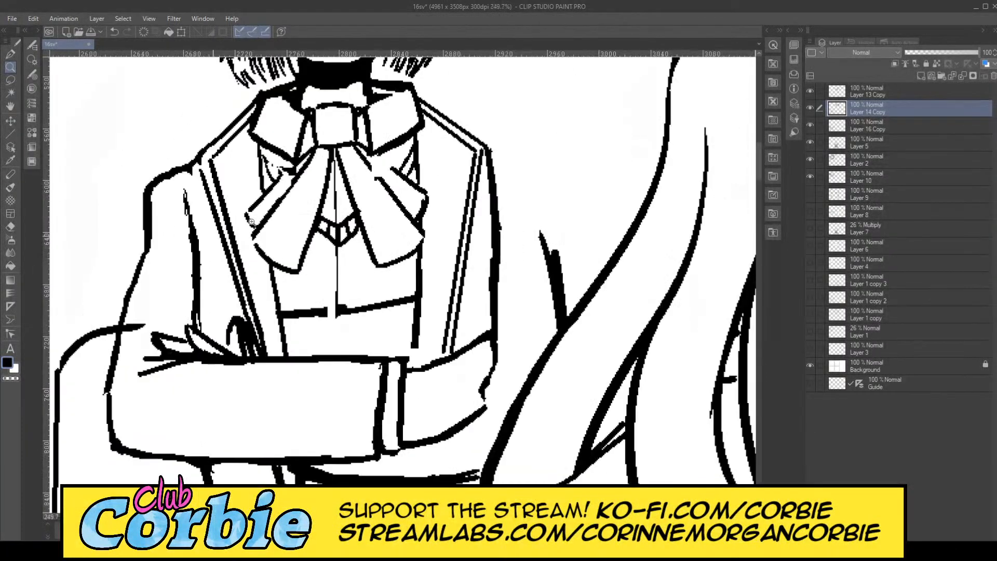
left_click_drag(250, 222, 363, 192)
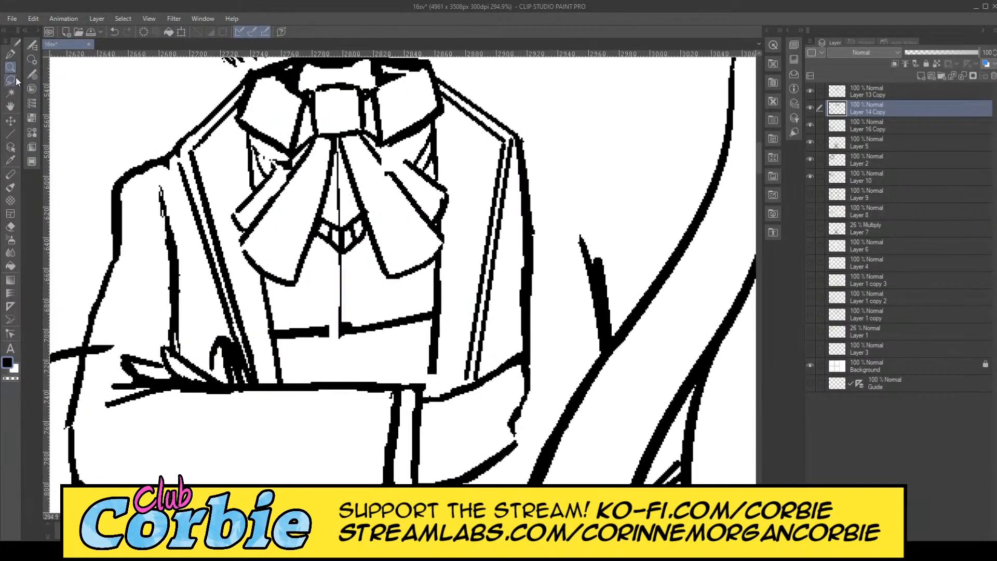
left_click(10, 54)
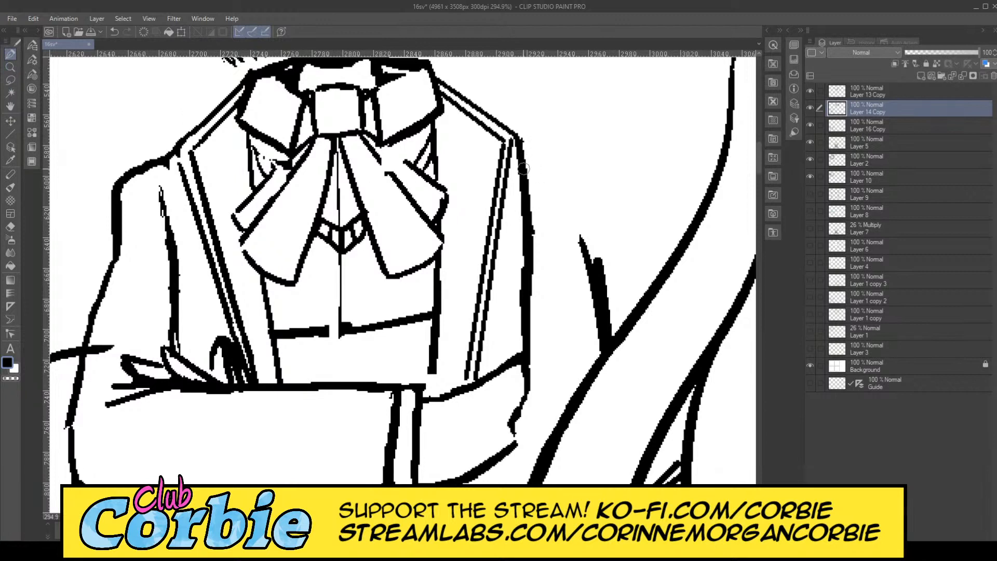
mouse_move(523, 155)
left_mouse_down()
mouse_move(560, 165)
mouse_move(591, 259)
mouse_move(600, 182)
mouse_move(600, 256)
mouse_move(598, 174)
mouse_move(597, 204)
mouse_move(593, 170)
mouse_move(564, 169)
mouse_move(586, 173)
left_mouse_up()
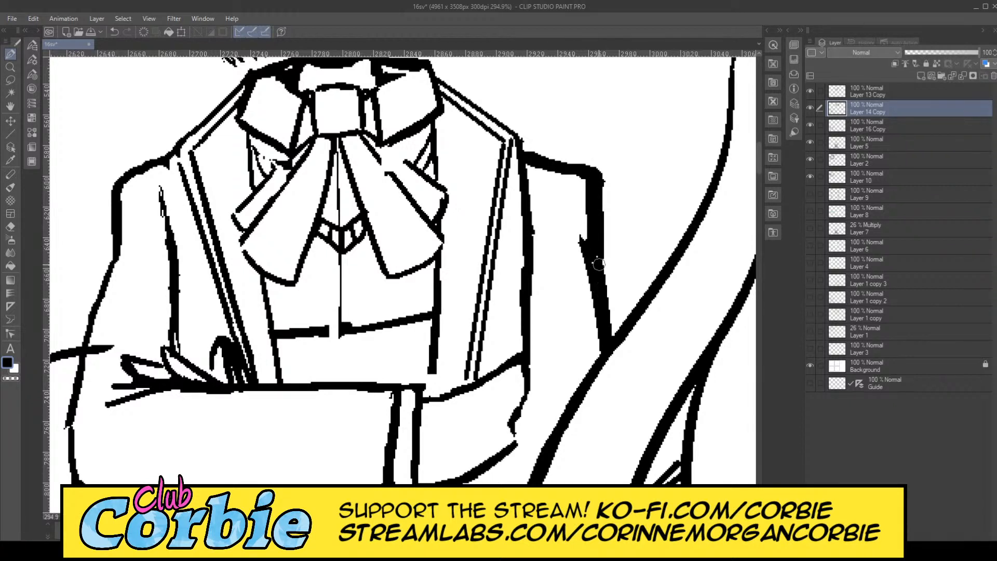
Step: Erase the stray spur inside the new sleeve outline, then fill and thicken its lower part down to the foreground hair
left_click(14, 227)
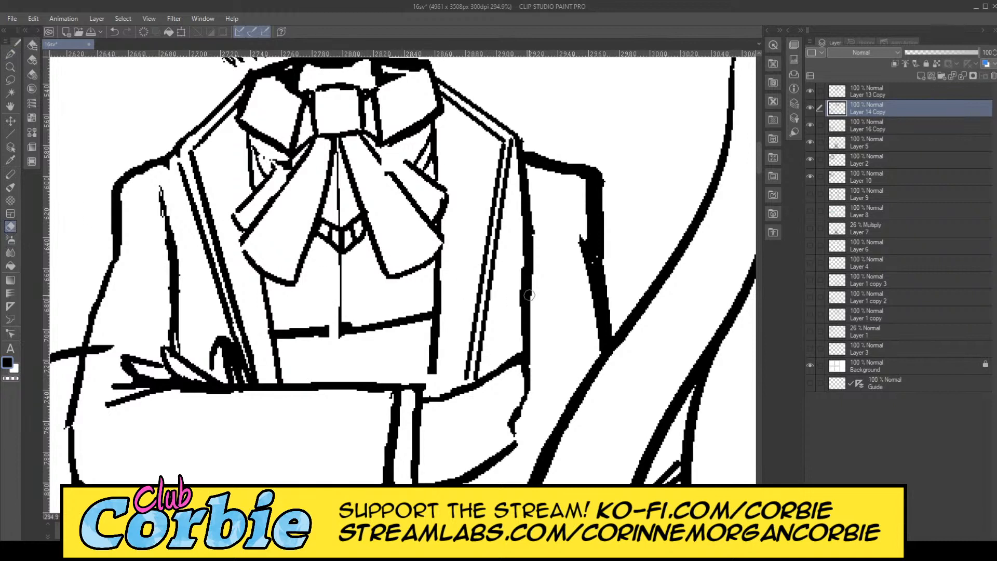
mouse_move(569, 245)
left_mouse_down()
mouse_move(597, 334)
mouse_move(576, 270)
mouse_move(579, 318)
mouse_move(581, 230)
mouse_move(584, 304)
left_mouse_up()
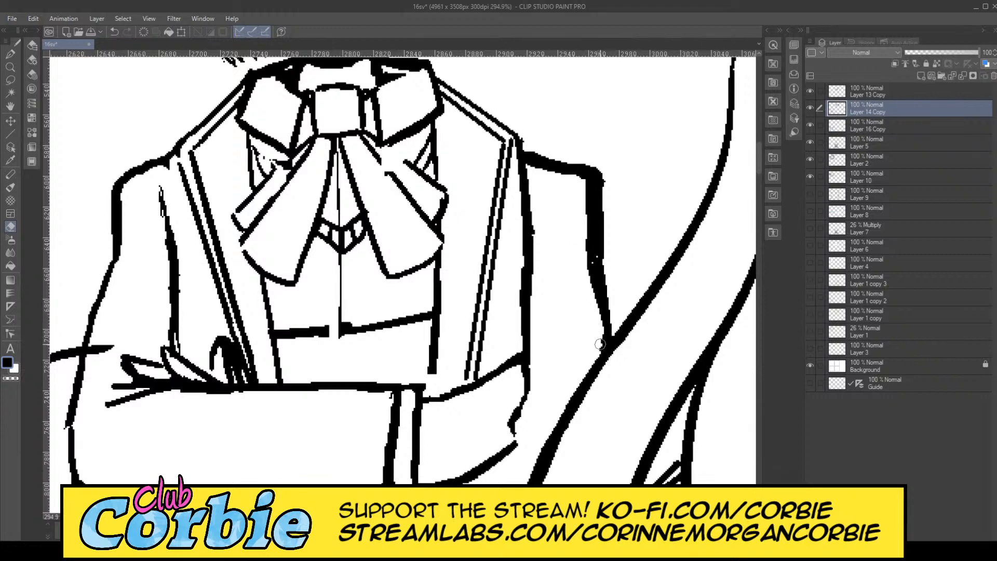
left_click(9, 53)
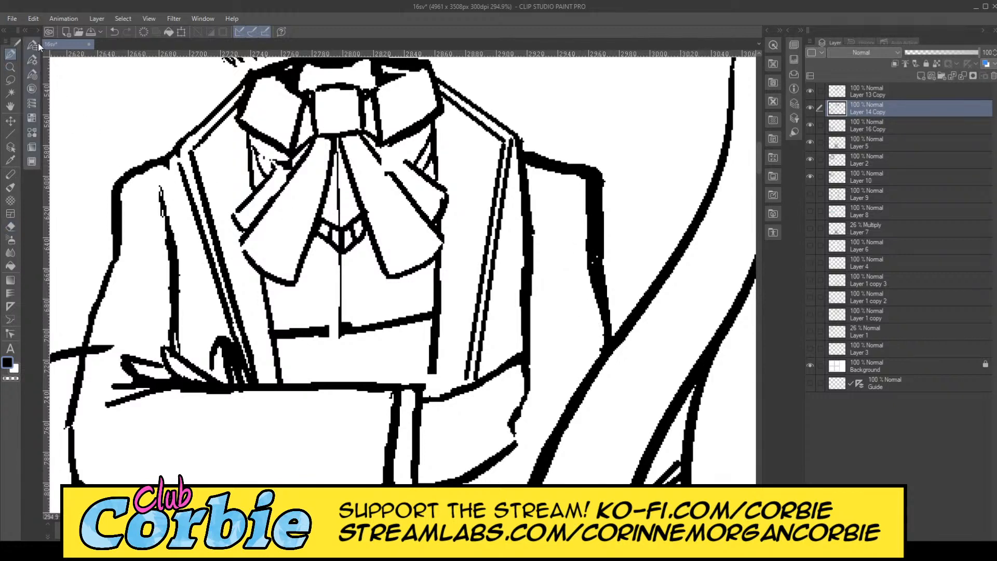
mouse_move(605, 280)
left_mouse_down()
mouse_move(621, 335)
mouse_move(606, 282)
mouse_move(611, 310)
left_mouse_up()
mouse_move(598, 247)
left_mouse_down()
mouse_move(608, 303)
mouse_move(596, 263)
left_mouse_up()
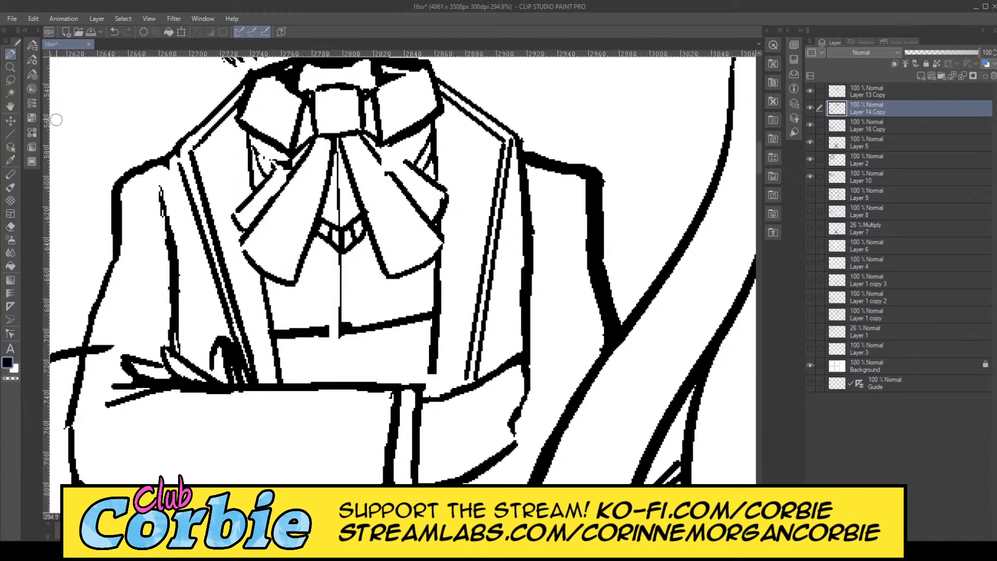
Step: Extend the vest's side line down until it meets the folded forearm near the cuff
left_click_drag(433, 369, 434, 398)
left_click(10, 67)
scroll(287, 253, "down", 8)
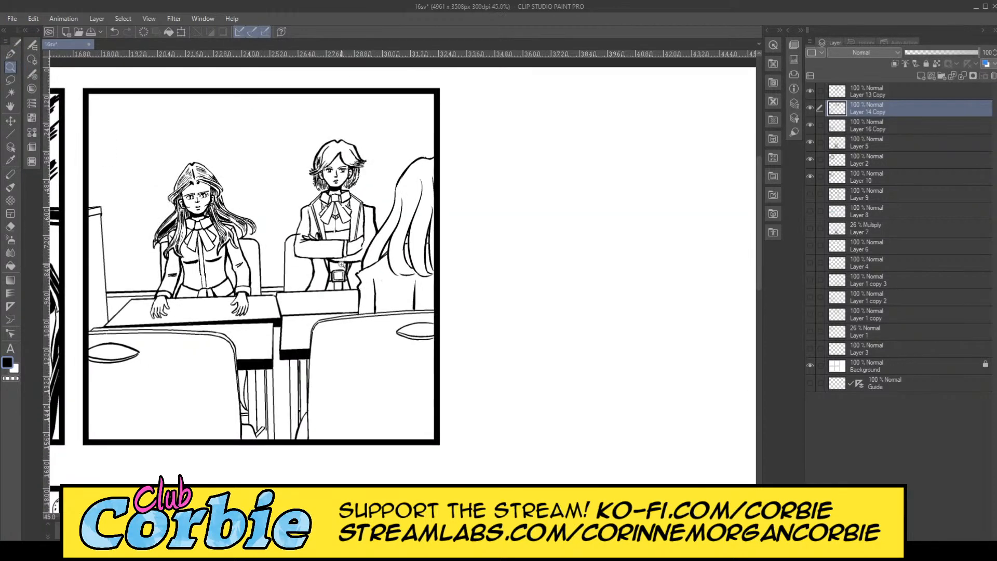
Step: Smooth and thicken the curved lower jacket edge between the folded arm and the table
scroll(341, 264, "down", 1)
scroll(343, 276, "up", 6)
scroll(343, 286, "down", 1)
scroll(344, 294, "up", 1)
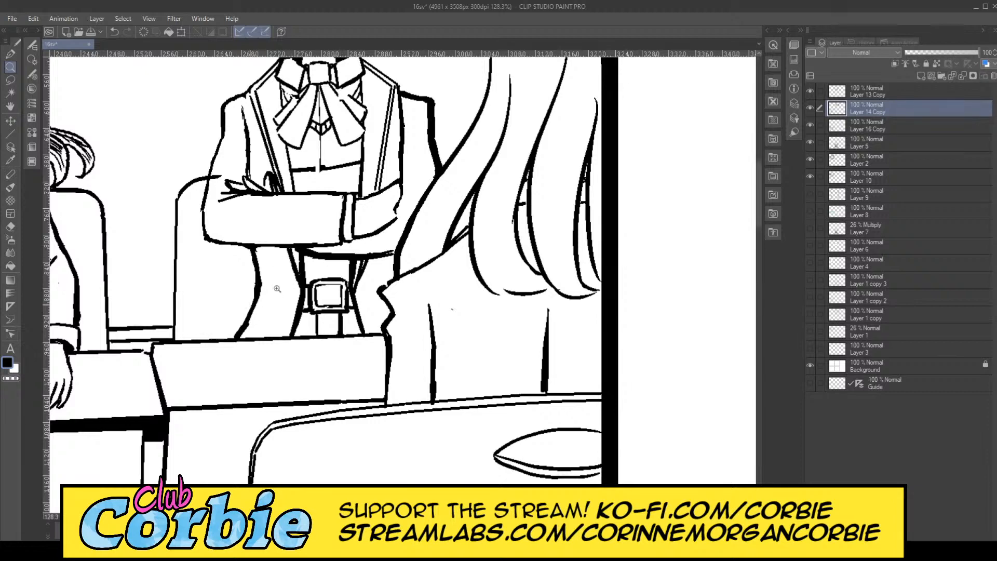
scroll(277, 289, "up", 4)
left_click(10, 53)
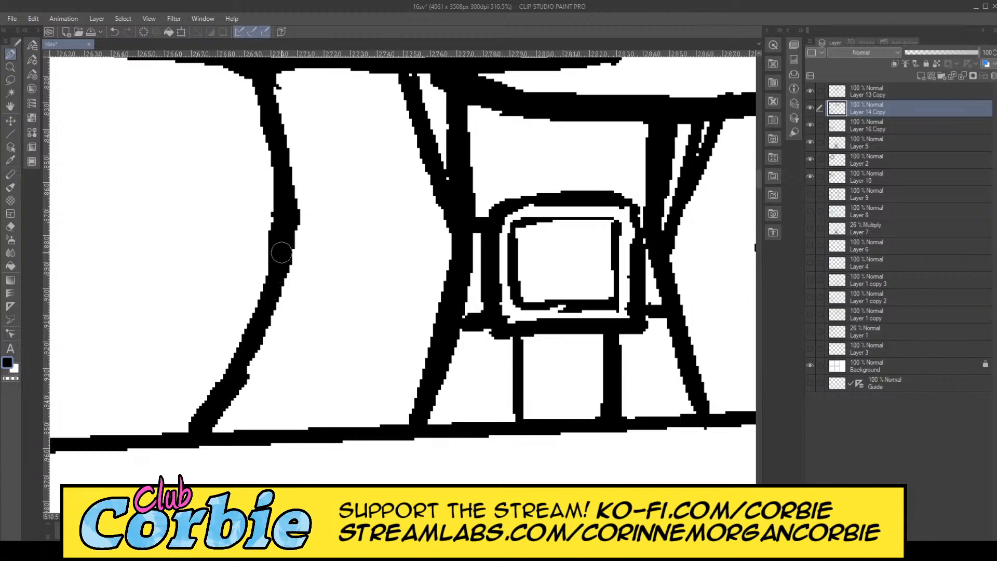
mouse_move(281, 253)
left_mouse_down()
mouse_move(262, 322)
mouse_move(208, 425)
mouse_move(219, 395)
left_mouse_up()
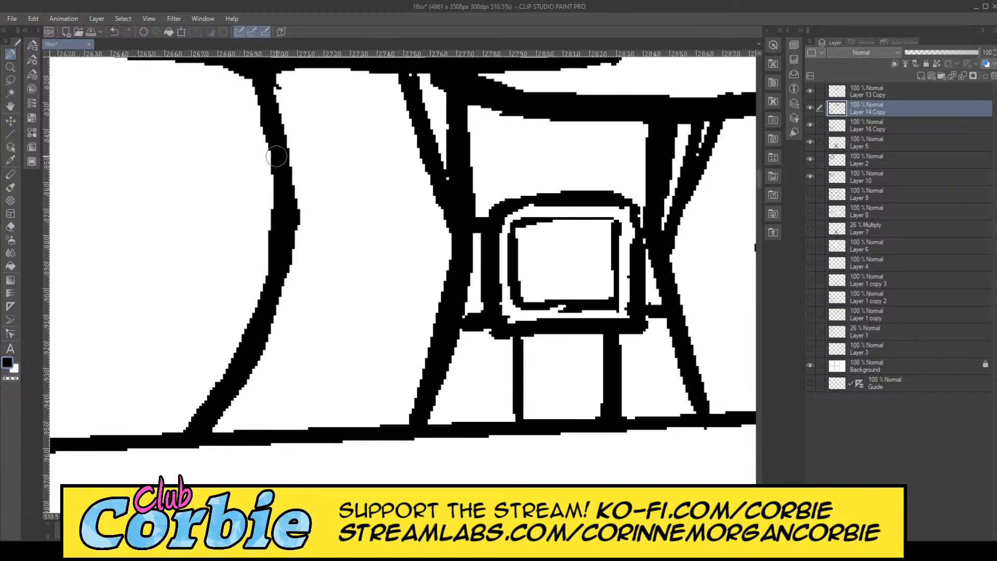
left_click_drag(285, 223, 251, 76)
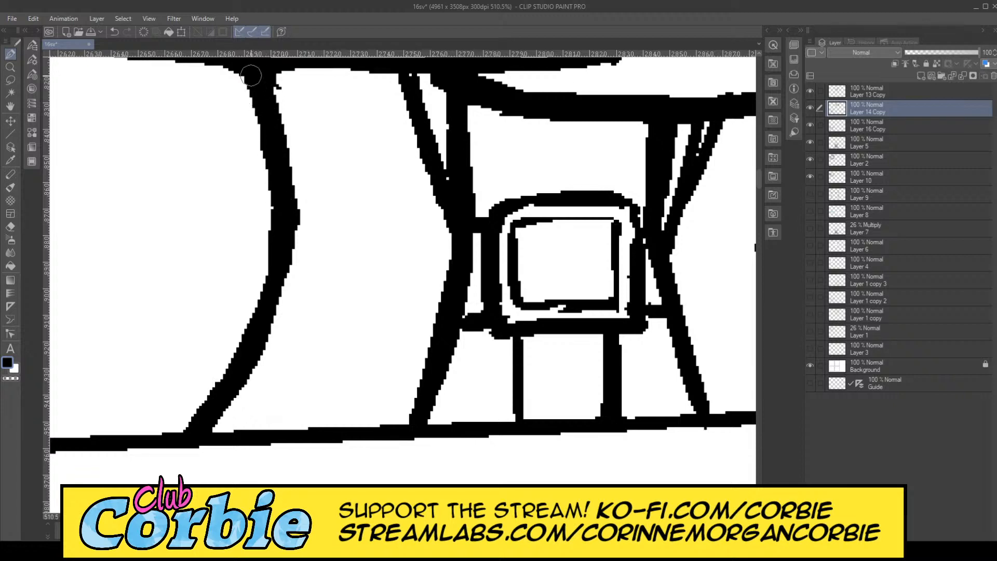
Step: Ink short crease strokes at the gap in the folded sleeve's elbow, running towards the foreground hair
key("ctrl+space")
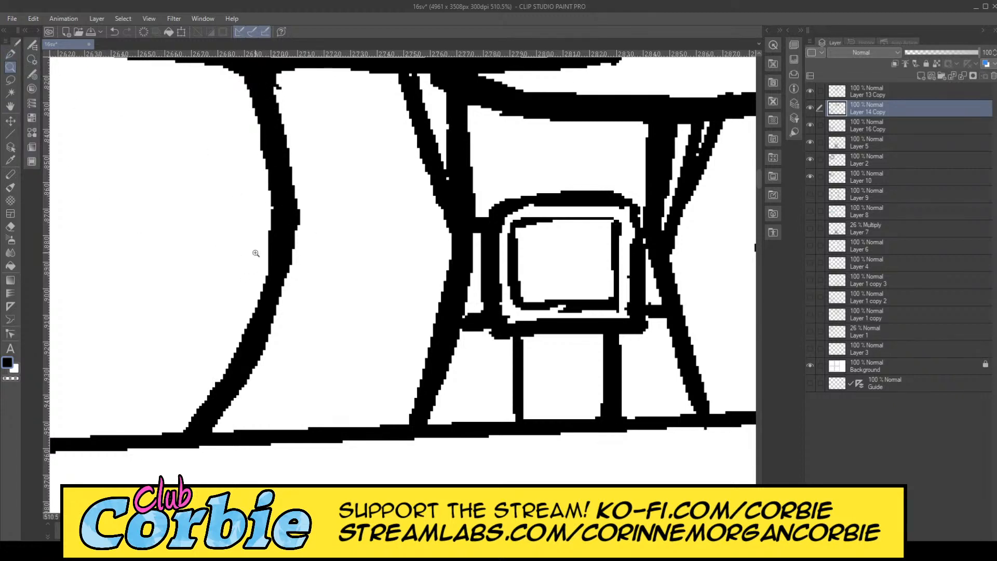
left_click_drag(256, 253, 313, 165)
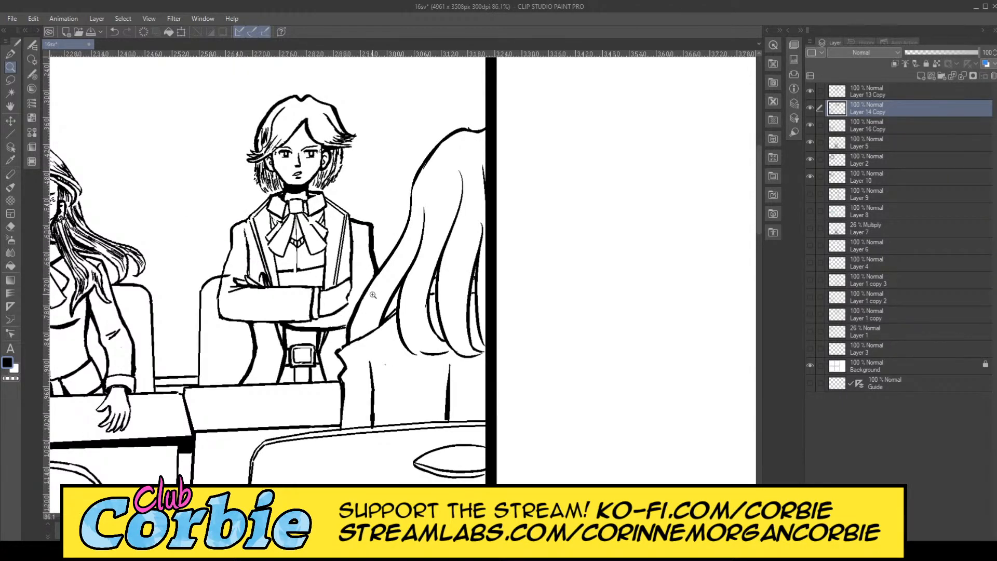
left_click_drag(388, 268, 282, 358)
left_click_drag(381, 267, 318, 257)
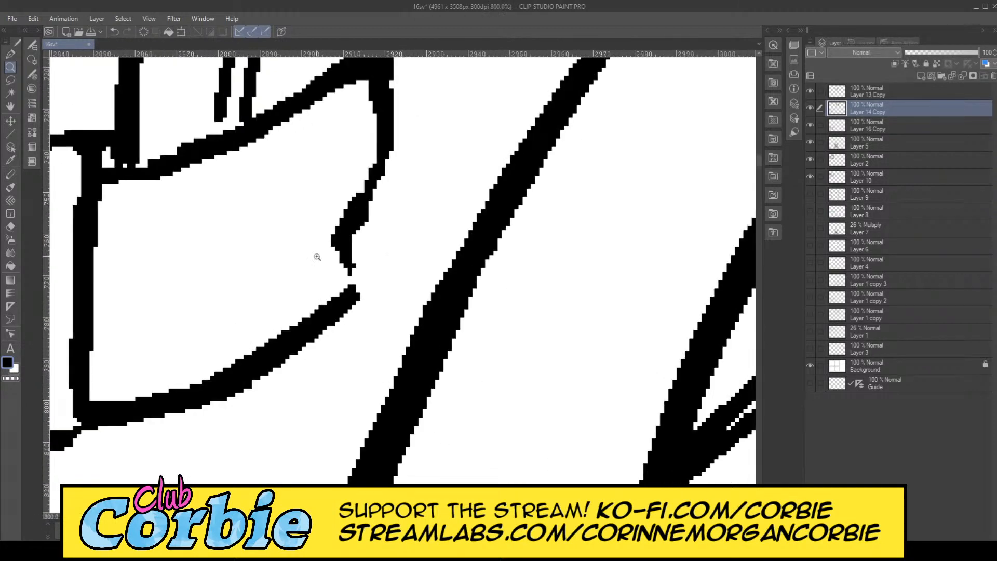
left_click(10, 53)
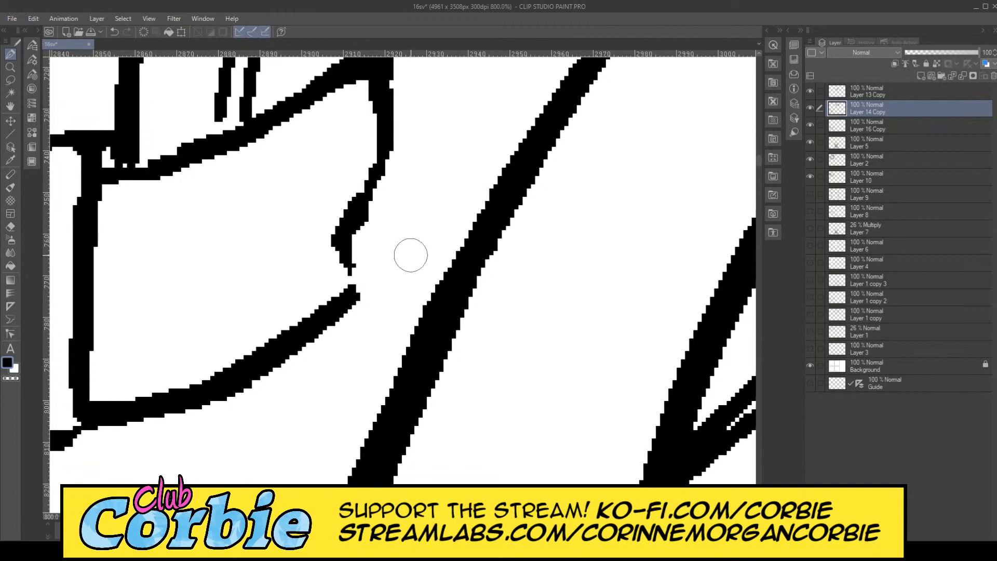
left_click_drag(378, 285, 468, 229)
left_click_drag(371, 258, 439, 204)
left_click_drag(362, 288, 431, 267)
Step: Thin the shoulder and upper sleeve outline beside the foreground hair by erasing along its edges
left_click(11, 66)
left_click_drag(297, 250, 264, 264)
left_click_drag(345, 207, 350, 185)
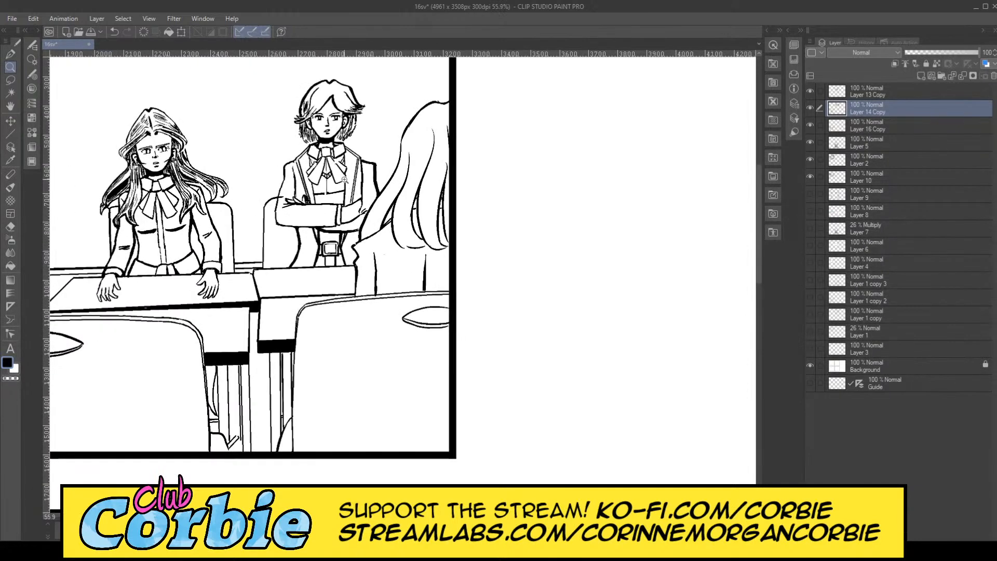
left_click_drag(286, 171, 295, 172)
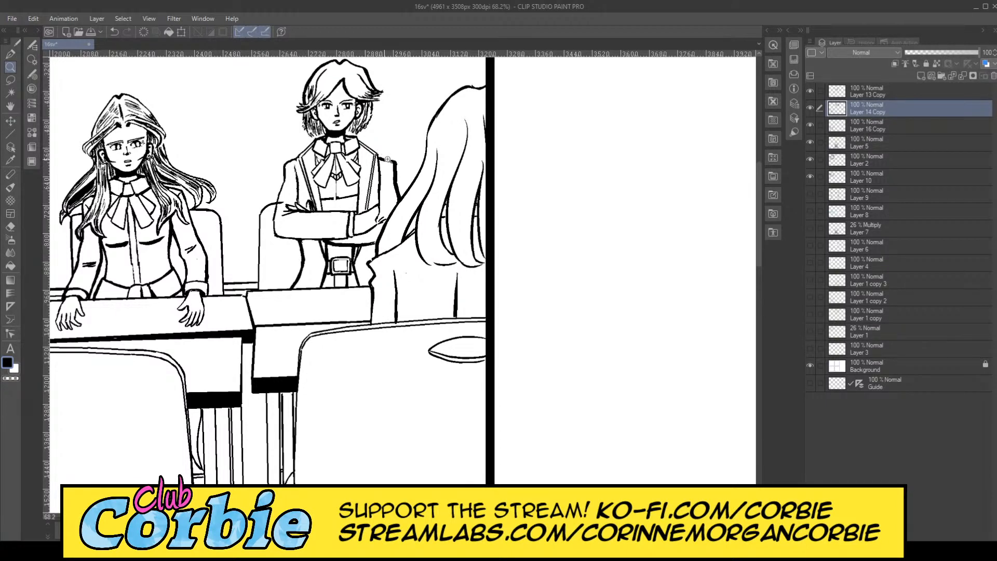
left_click_drag(387, 159, 433, 235)
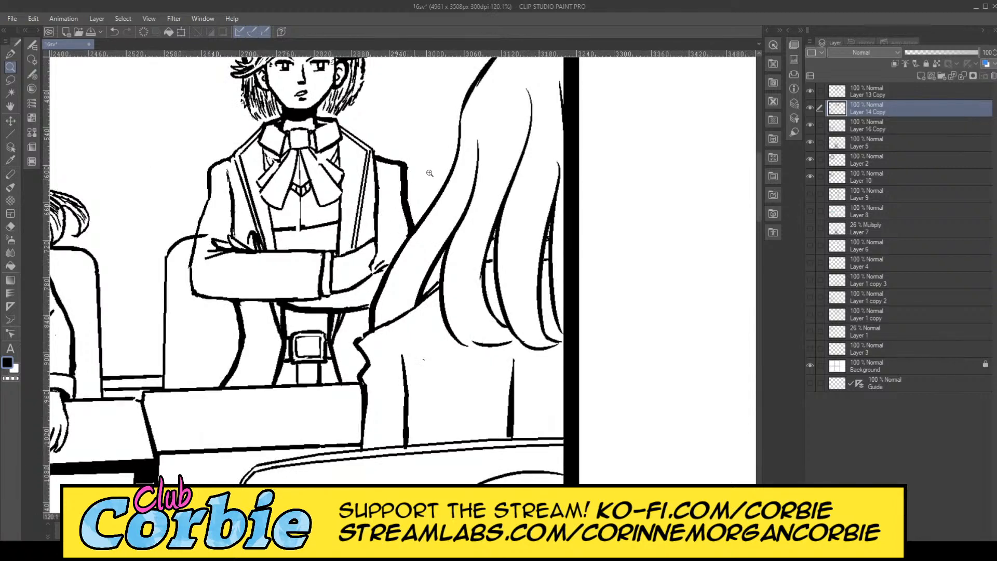
mouse_move(430, 173)
left_mouse_down()
mouse_move(473, 156)
mouse_move(431, 187)
left_mouse_up()
left_click(9, 227)
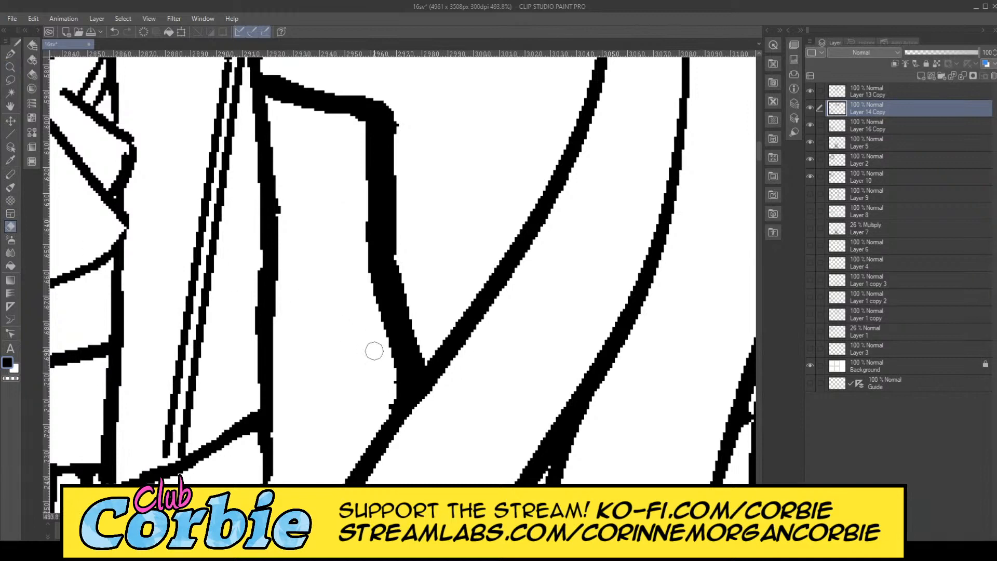
left_click_drag(394, 382, 358, 153)
mouse_move(377, 104)
left_mouse_down()
mouse_move(401, 279)
mouse_move(382, 95)
mouse_move(401, 150)
mouse_move(393, 127)
mouse_move(352, 140)
mouse_move(359, 132)
mouse_move(339, 116)
mouse_move(275, 95)
left_mouse_up()
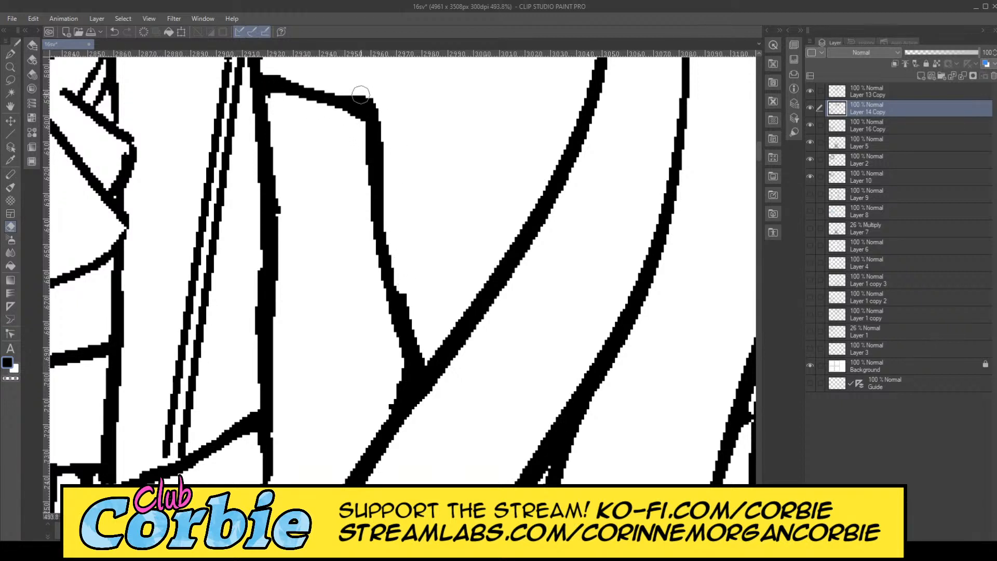
left_click(10, 54)
left_click_drag(373, 208, 310, 251)
key("ctrl+z")
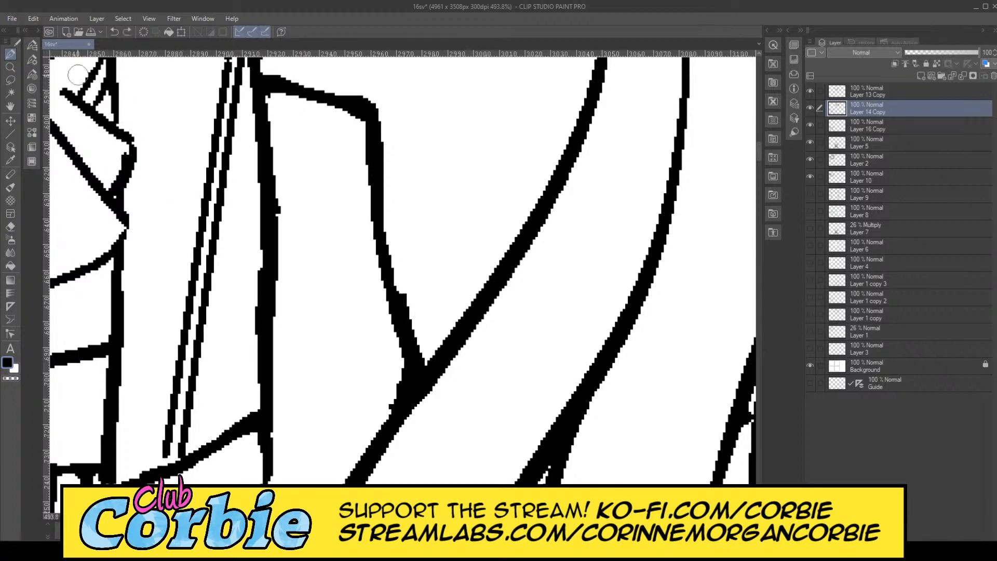
Step: Erase the outer corner of the shoulder beside the foreground hair into a rounder slope and remove the leftover speck
left_click(10, 66)
scroll(310, 255, "down", 6)
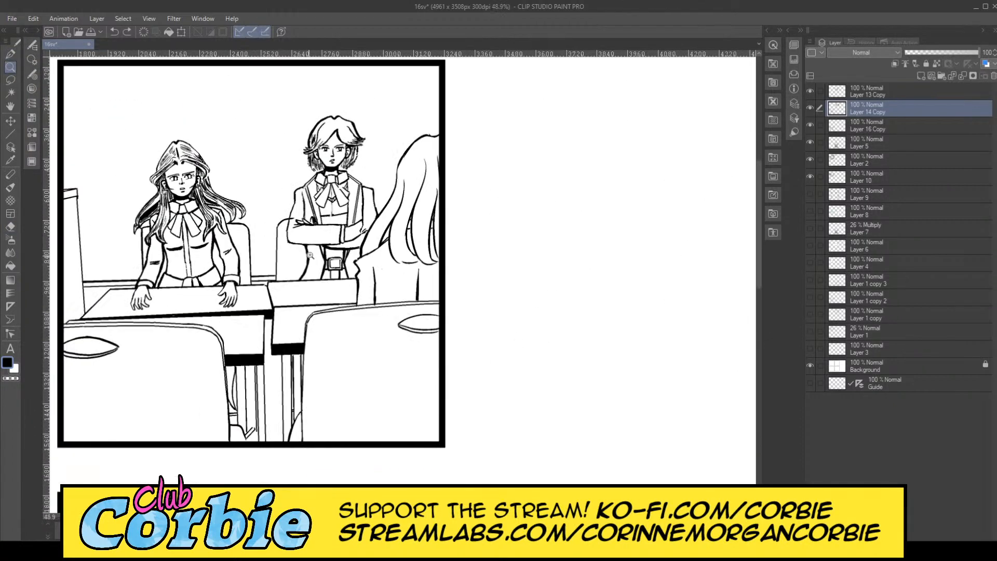
scroll(355, 215, "up", 4)
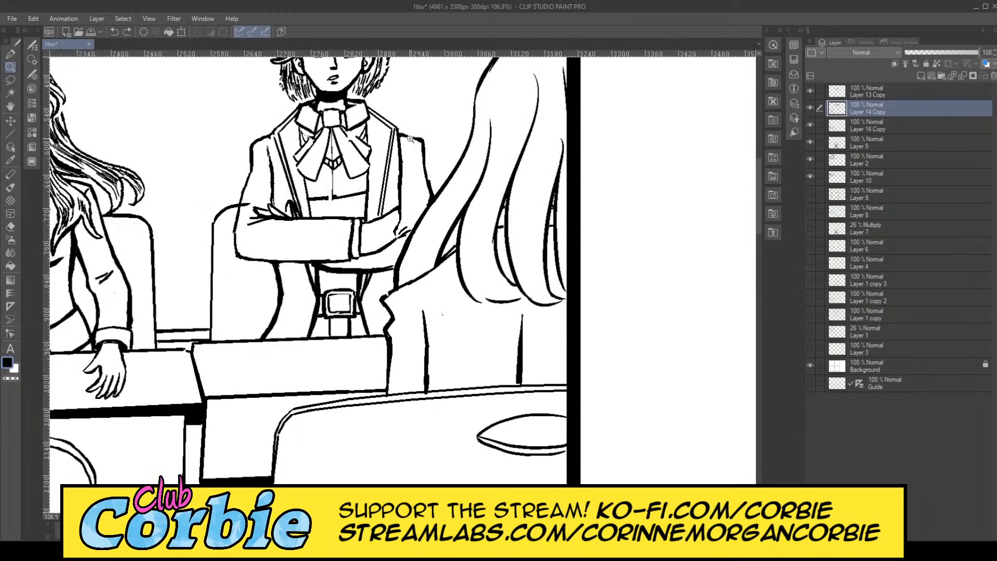
scroll(462, 123, "up", 8)
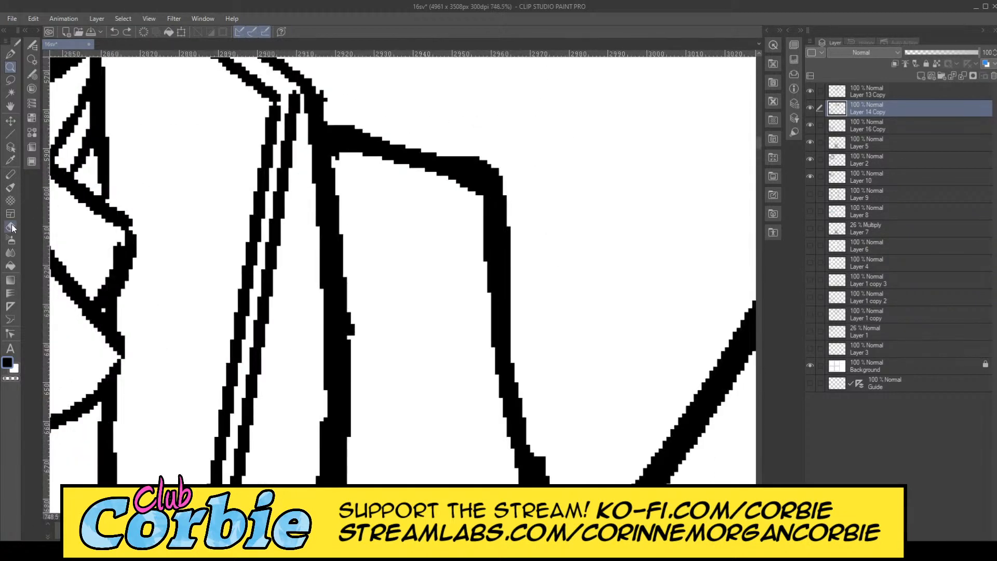
left_click(11, 227)
mouse_move(518, 216)
left_mouse_down()
mouse_move(489, 176)
mouse_move(423, 136)
left_mouse_up()
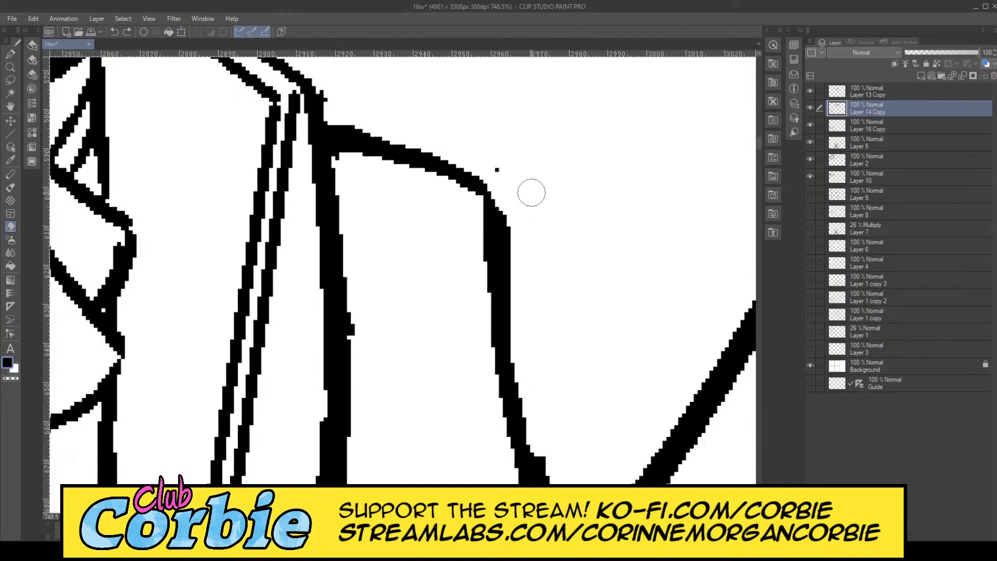
left_click(497, 170)
left_click(10, 53)
left_click_drag(410, 197, 353, 250)
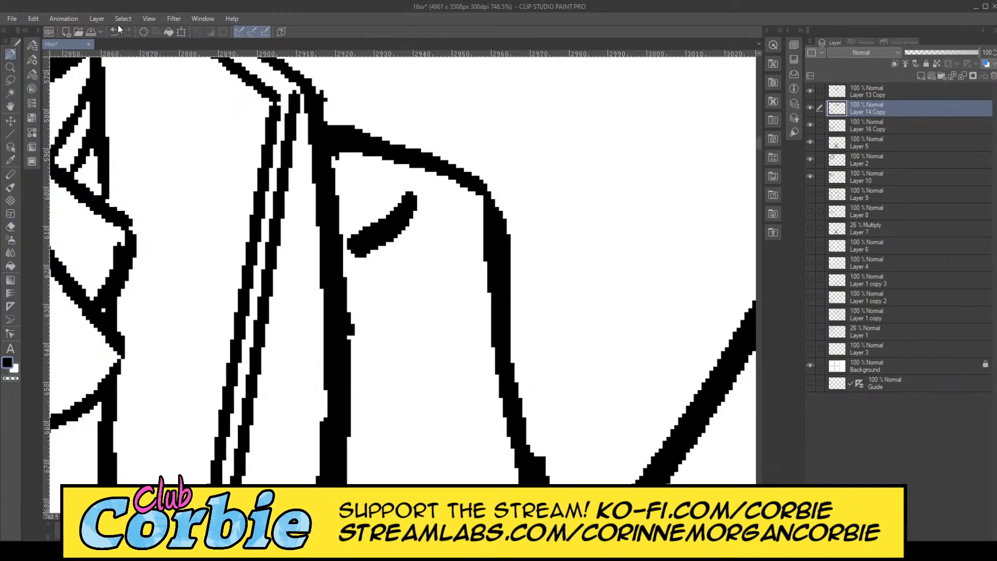
left_click(36, 31)
Step: Ink over the trimmed shoulder and upper sleeve outline to make one smooth, evenly thick curve up to the lapel
scroll(255, 131, "down", 8)
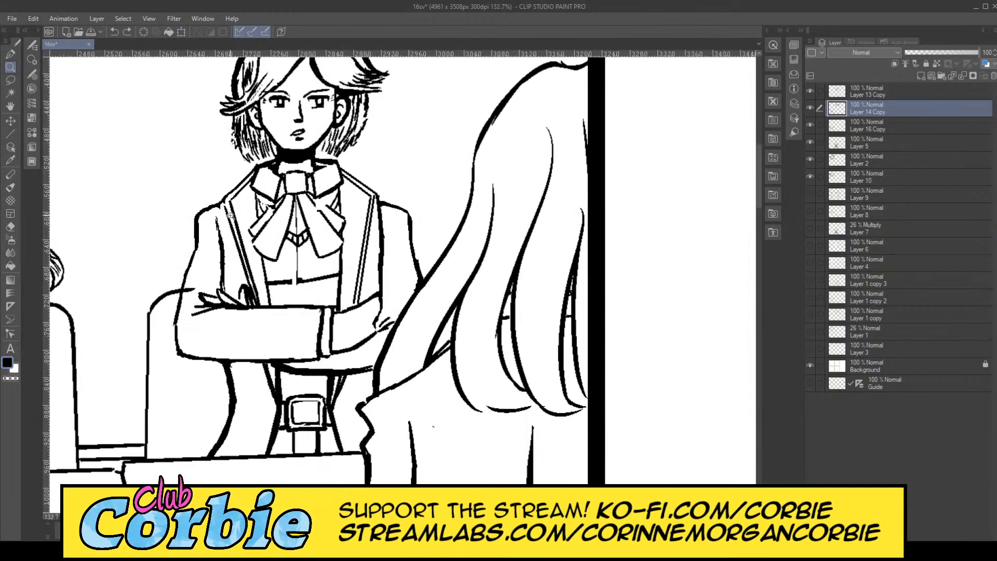
scroll(442, 217, "up", 6)
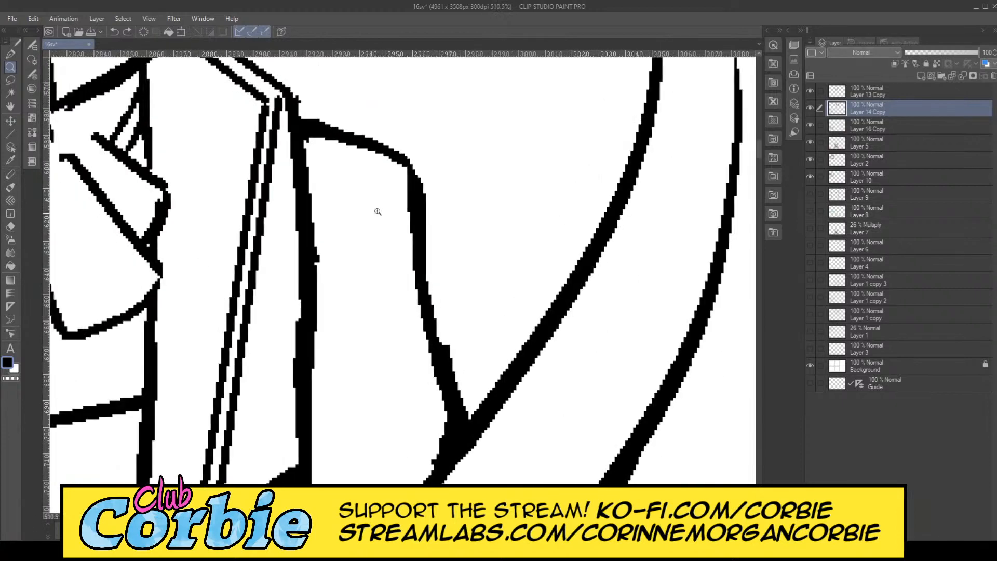
left_click(10, 54)
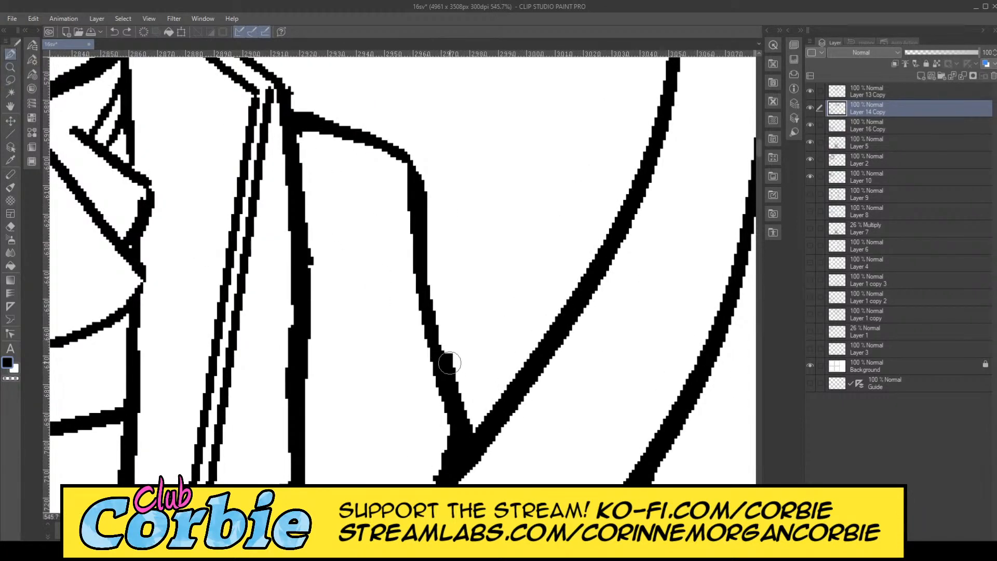
mouse_move(419, 266)
left_mouse_down()
mouse_move(406, 158)
mouse_move(364, 132)
mouse_move(287, 115)
mouse_move(283, 94)
left_mouse_up()
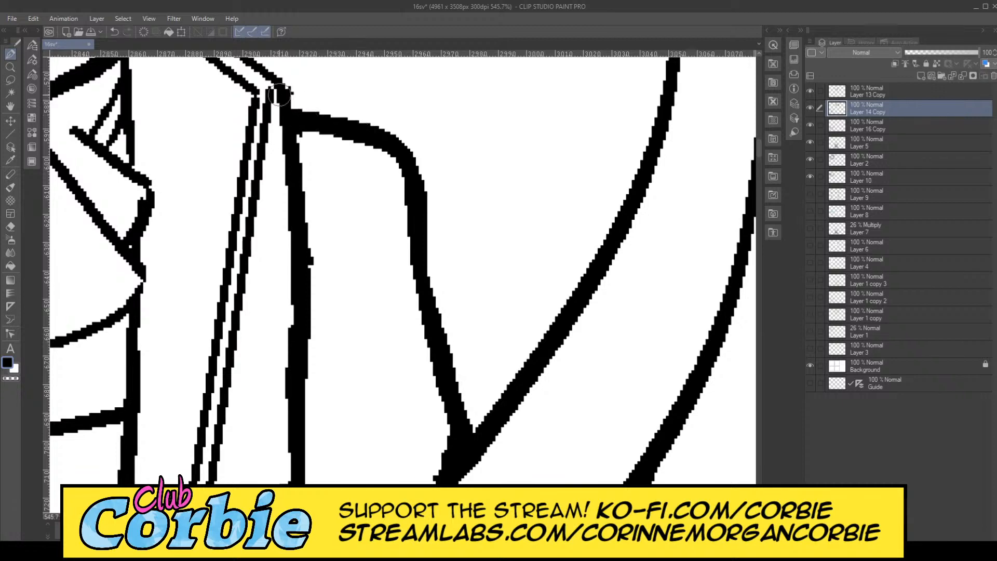
Step: Thin the vertical upper sleeve outline on the character's opposite shoulder by erasing along its inner edge
left_click(10, 66)
scroll(302, 172, "down", 1)
scroll(301, 172, "down", 5)
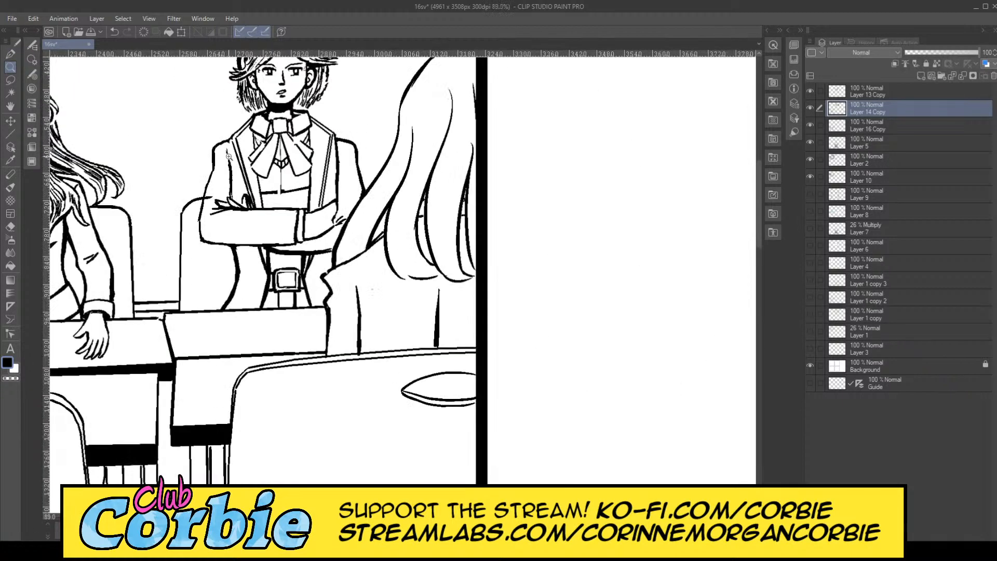
scroll(229, 159, "up", 4)
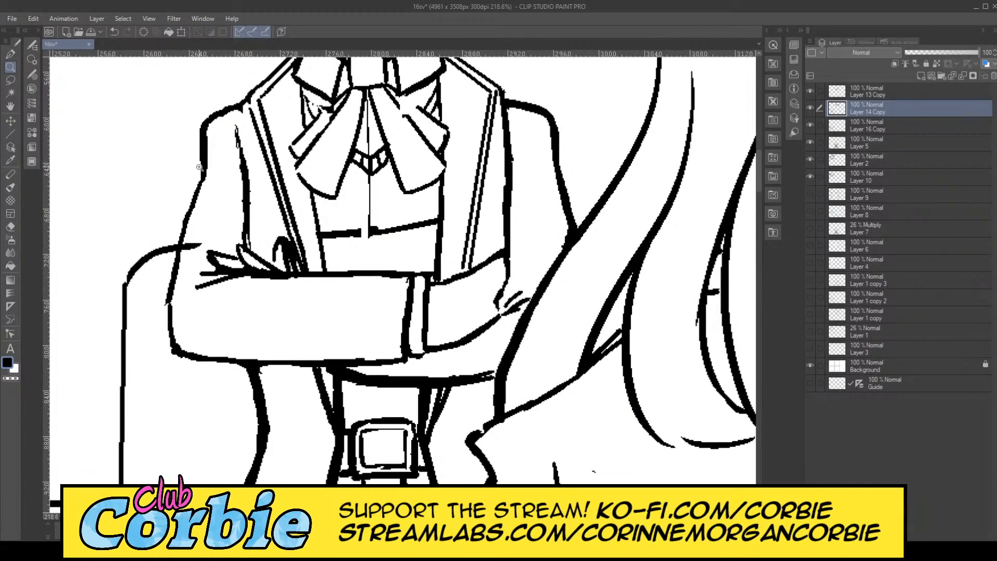
scroll(222, 107, "up", 3)
key("e")
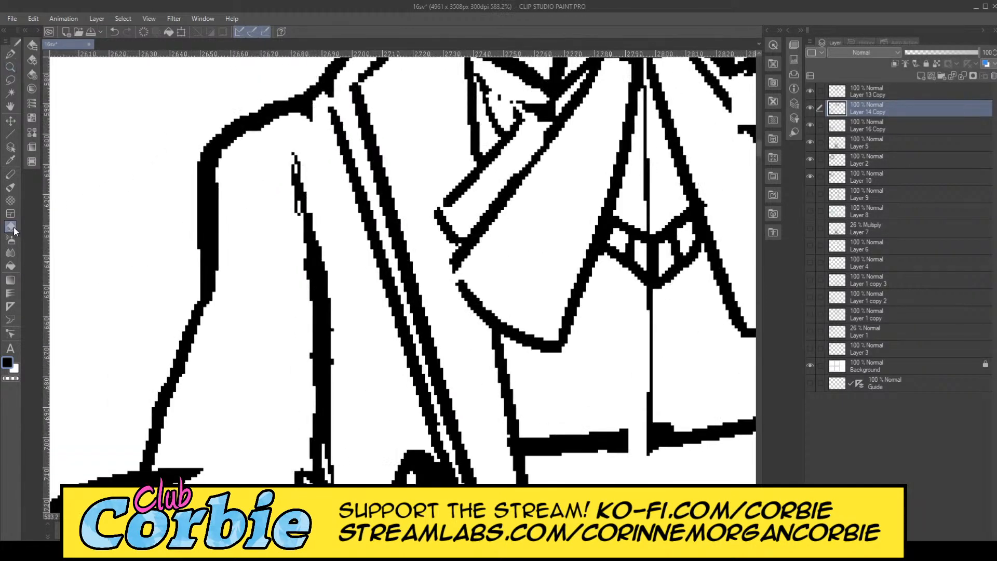
mouse_move(247, 305)
left_mouse_down()
mouse_move(227, 301)
mouse_move(220, 202)
mouse_move(220, 311)
mouse_move(221, 168)
left_mouse_up()
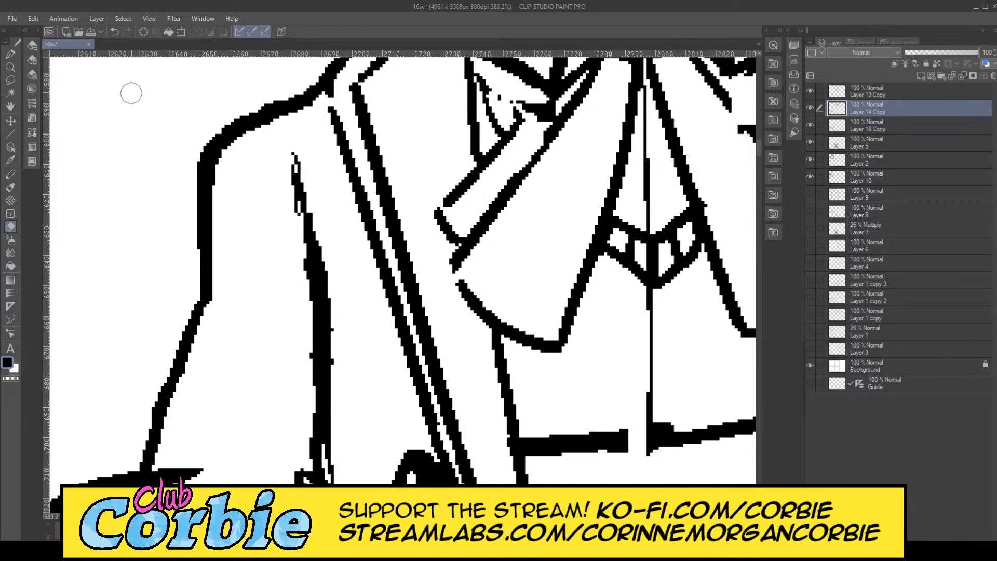
Step: Toggle the upper layers' visibility to find which one holds the chair-back line crossing the character's sleeve
left_click(11, 68)
scroll(254, 193, "down", 8)
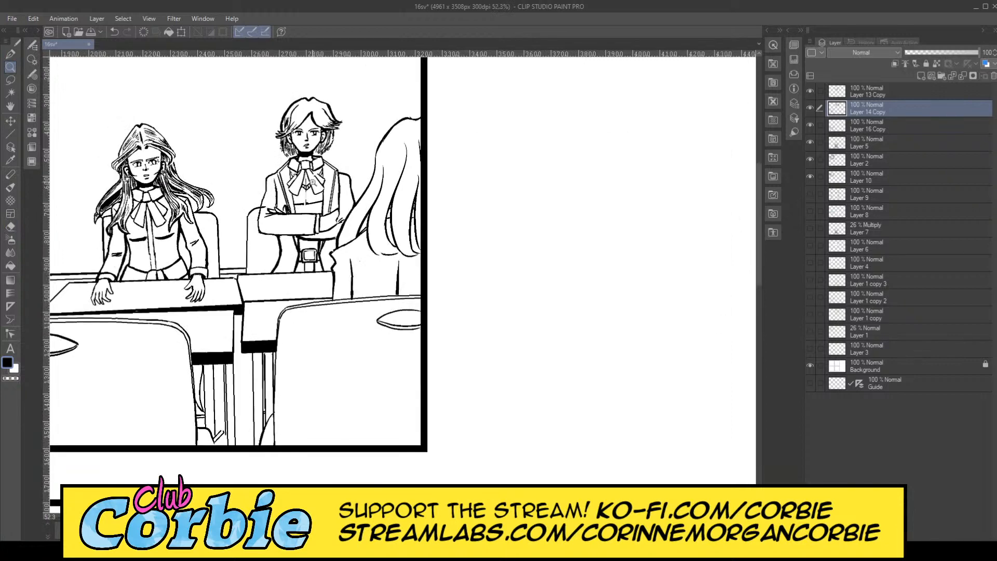
scroll(330, 183, "up", 3)
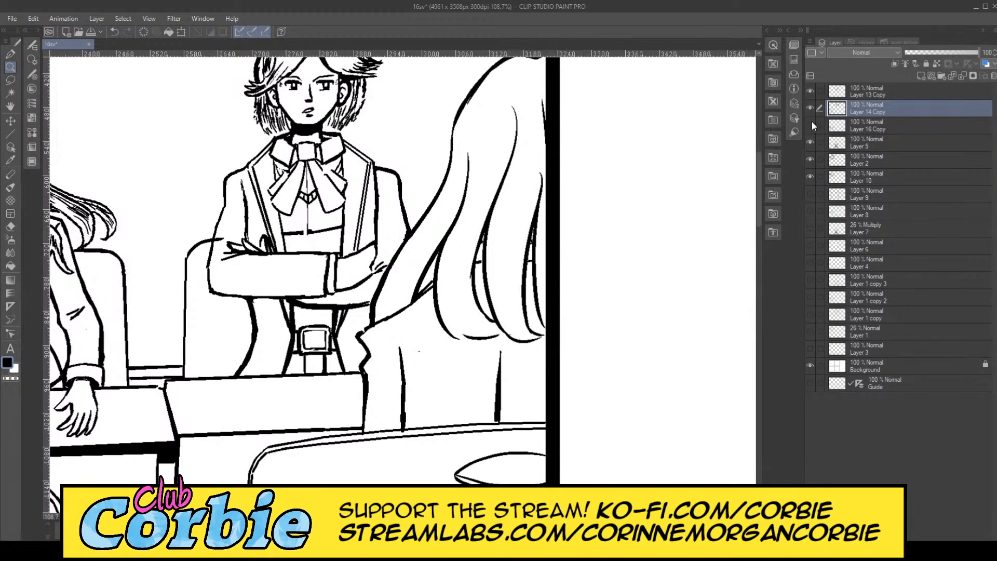
left_click(810, 91)
scroll(268, 219, "up", 7)
key("e")
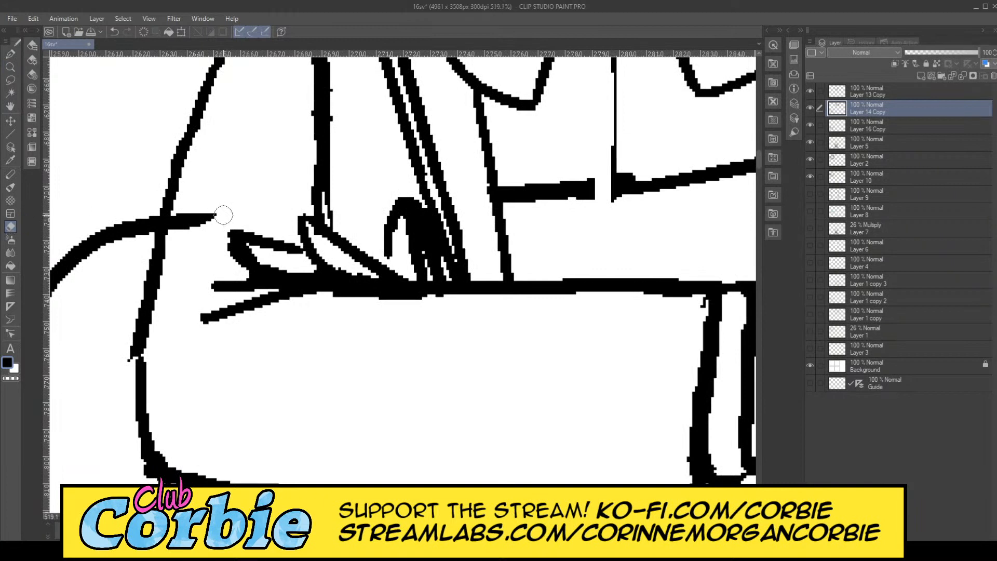
left_click(810, 108)
left_click(811, 107)
left_click(810, 91)
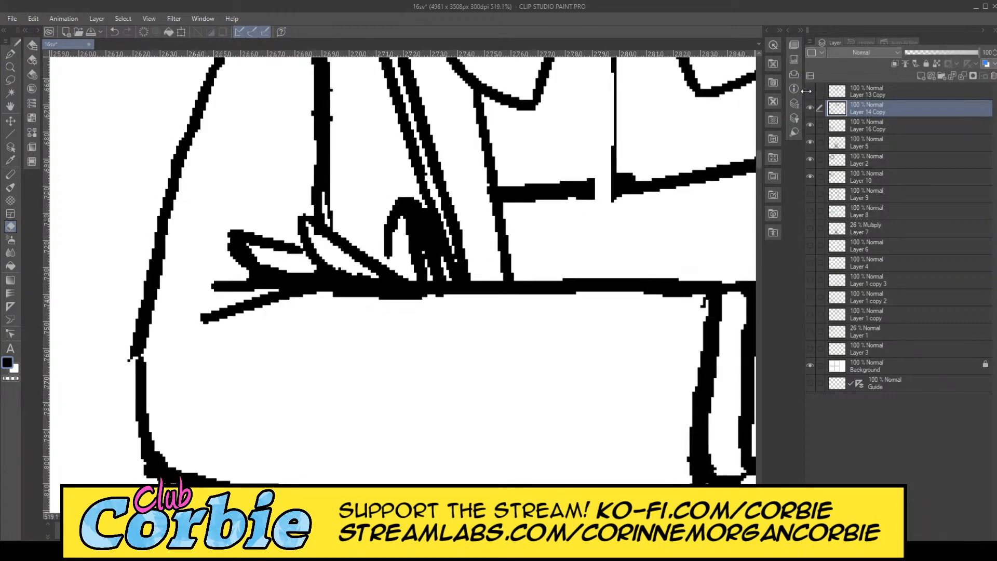
Step: Make Layer 13 Copy visible and active, and erase the part of the chair-back line that extends inside the sleeve
left_click_drag(806, 91, 813, 91)
left_click(852, 93, "ctrl")
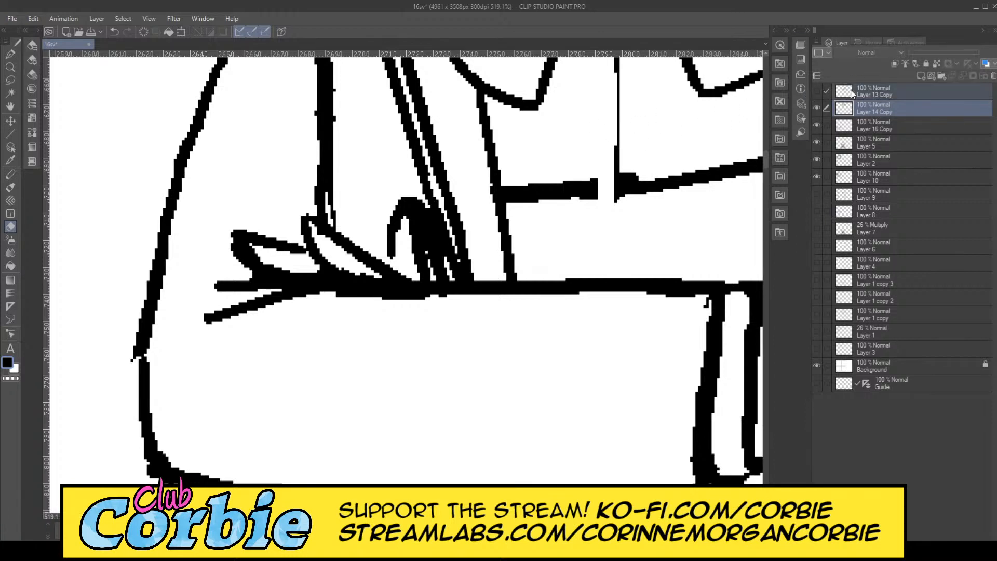
left_click(852, 93)
left_click(817, 91)
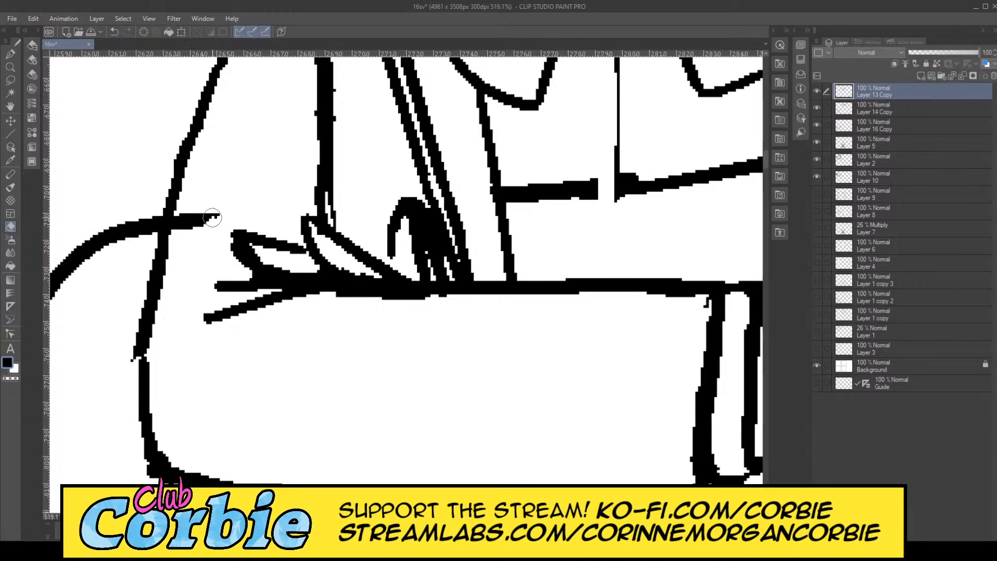
left_click_drag(212, 217, 165, 219)
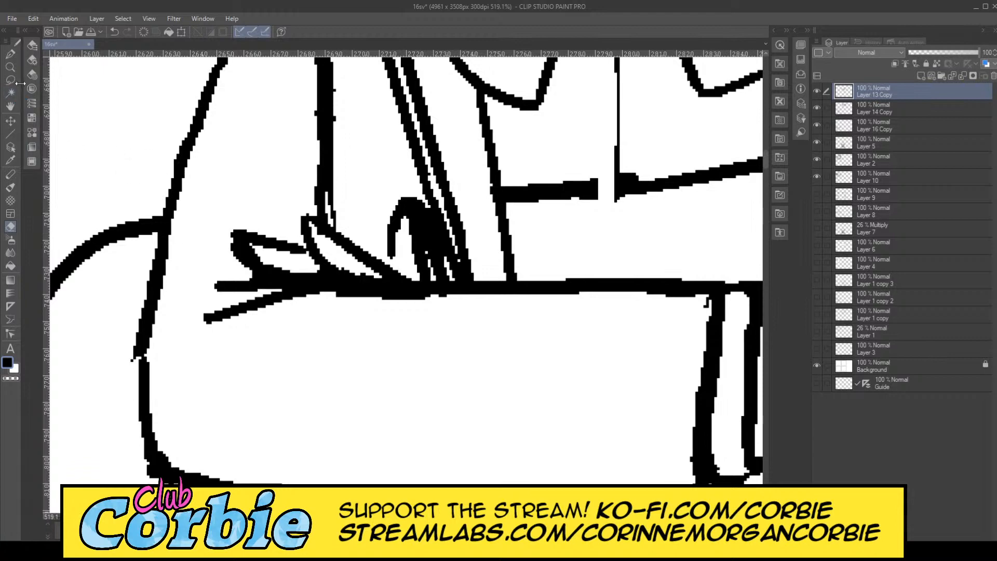
Step: Examine the whole panel and the end of the lower sleeve line beside the foreground hair for remaining flaws
left_click(10, 66)
scroll(342, 234, "down", 8)
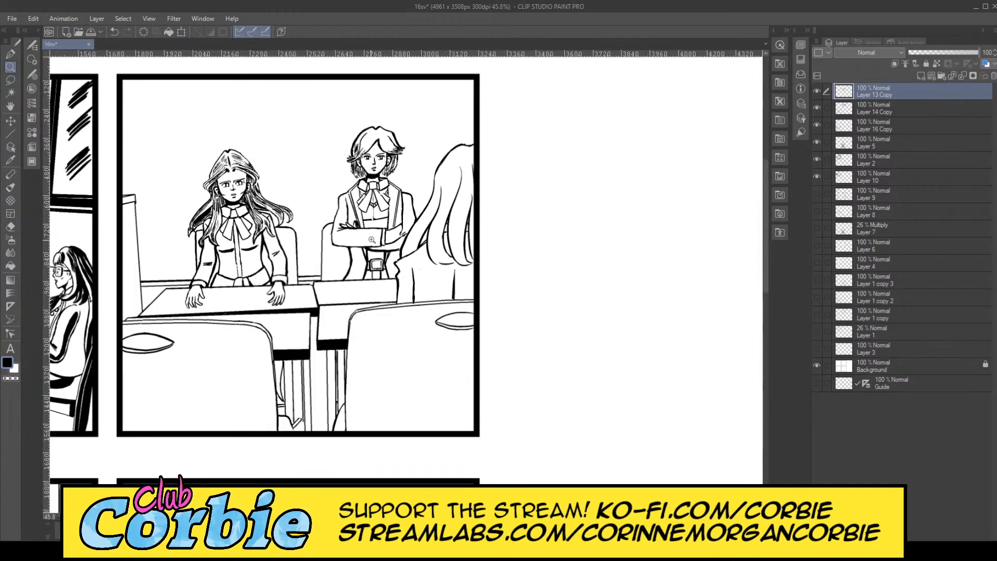
scroll(406, 196, "up", 2)
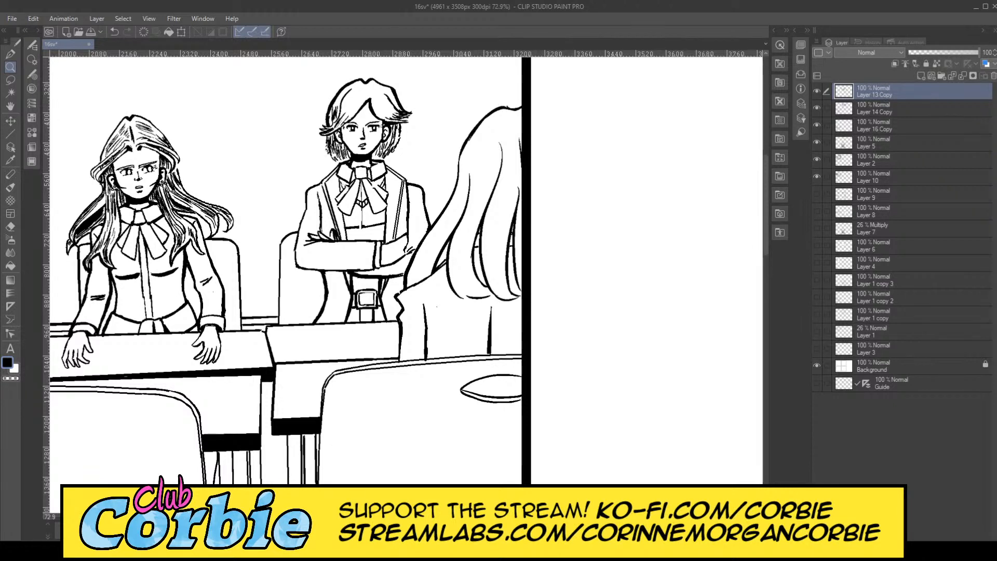
left_click(322, 212)
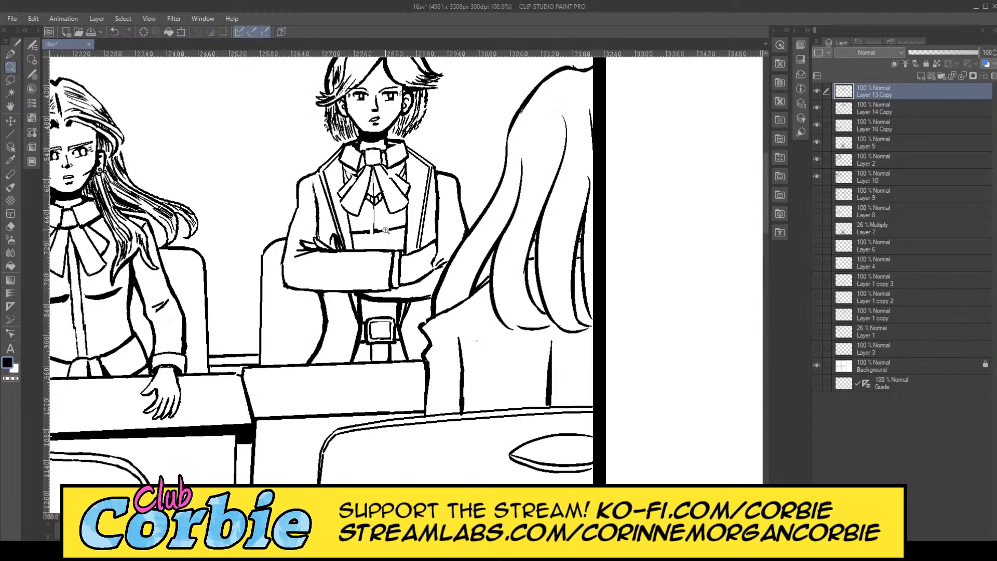
scroll(480, 289, "up", 5)
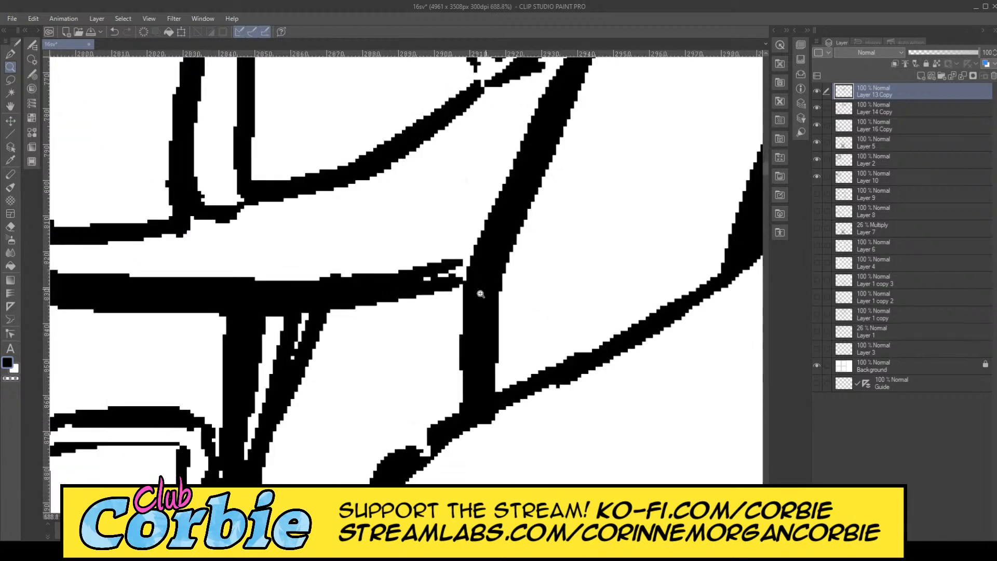
scroll(431, 312, "down", 5)
scroll(429, 303, "up", 5)
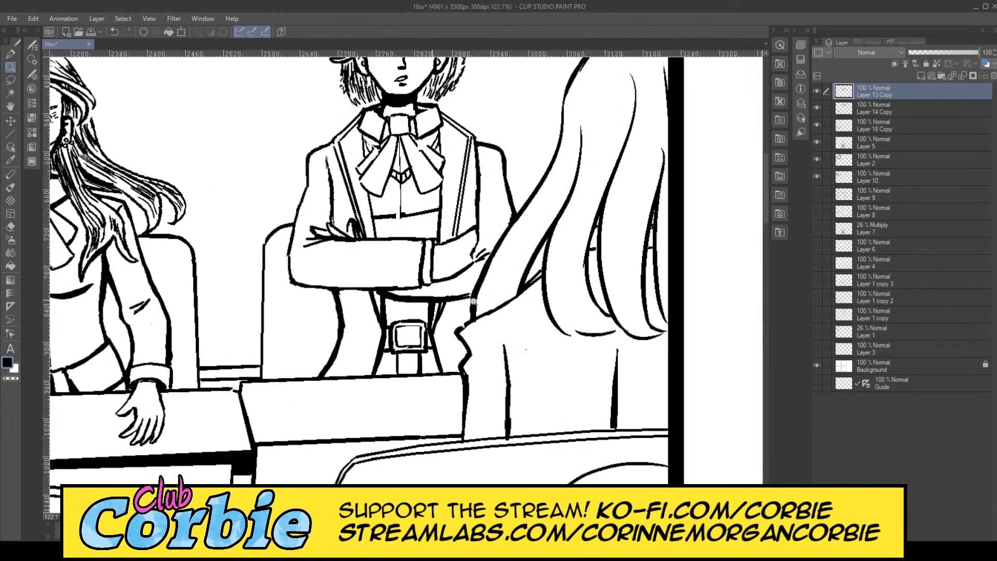
Step: Thicken the lower line of the folded sleeve and extend it to meet the foreground character's hair outline
scroll(479, 260, "up", 2)
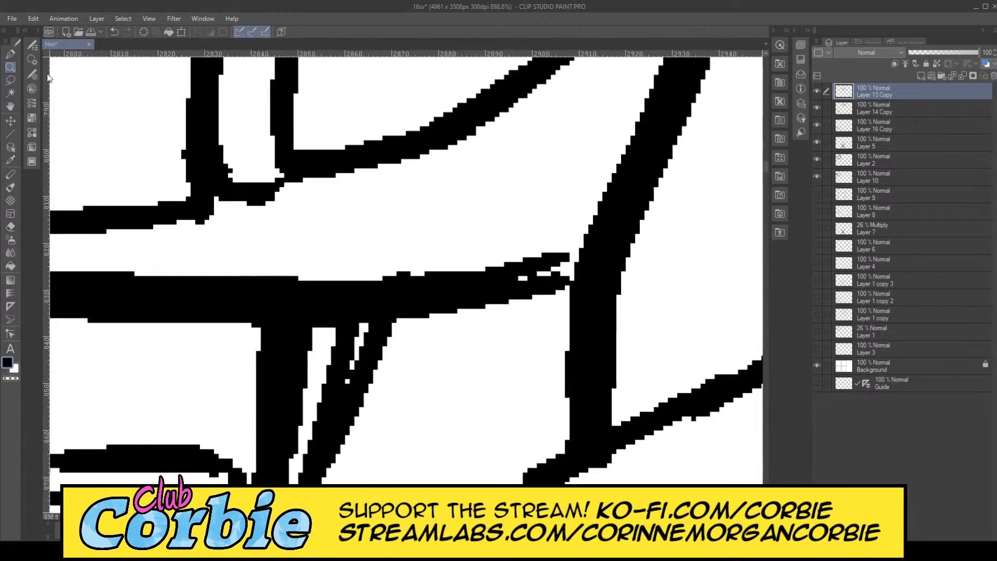
left_click(10, 54)
mouse_move(332, 278)
left_mouse_down()
mouse_move(561, 248)
mouse_move(429, 282)
mouse_move(563, 265)
mouse_move(479, 276)
mouse_move(191, 275)
mouse_move(570, 216)
mouse_move(252, 274)
left_mouse_up()
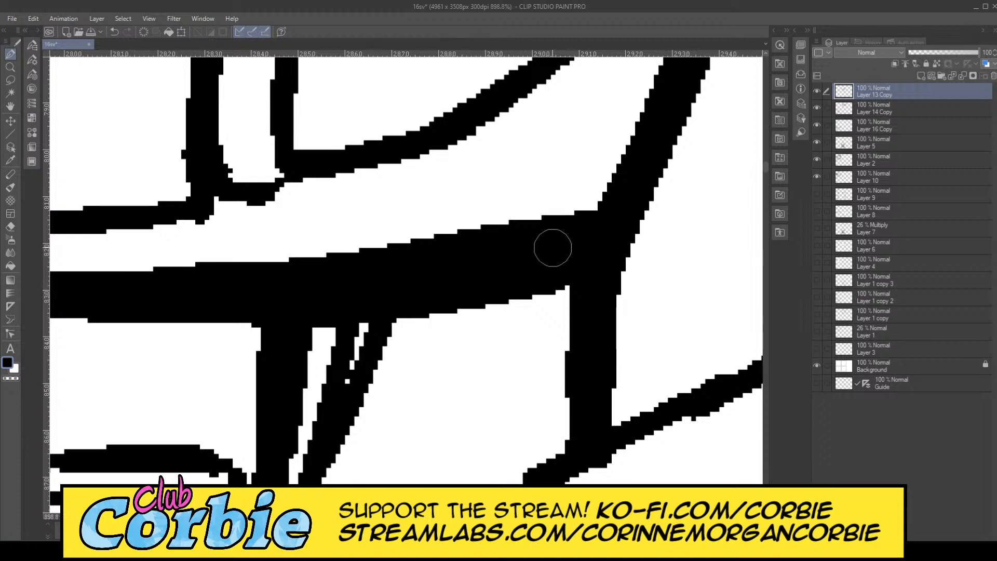
left_click(10, 67)
scroll(343, 366, "down", 10)
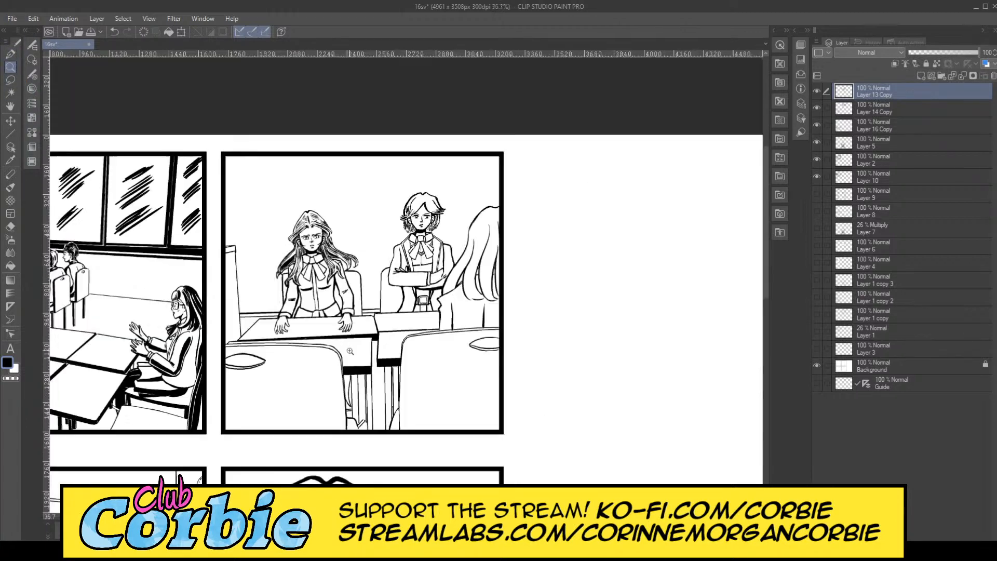
Step: Close the break in the short-haired character's sleeve outline above the bent elbow and thicken the elbow's outer curve
scroll(432, 260, "up", 5)
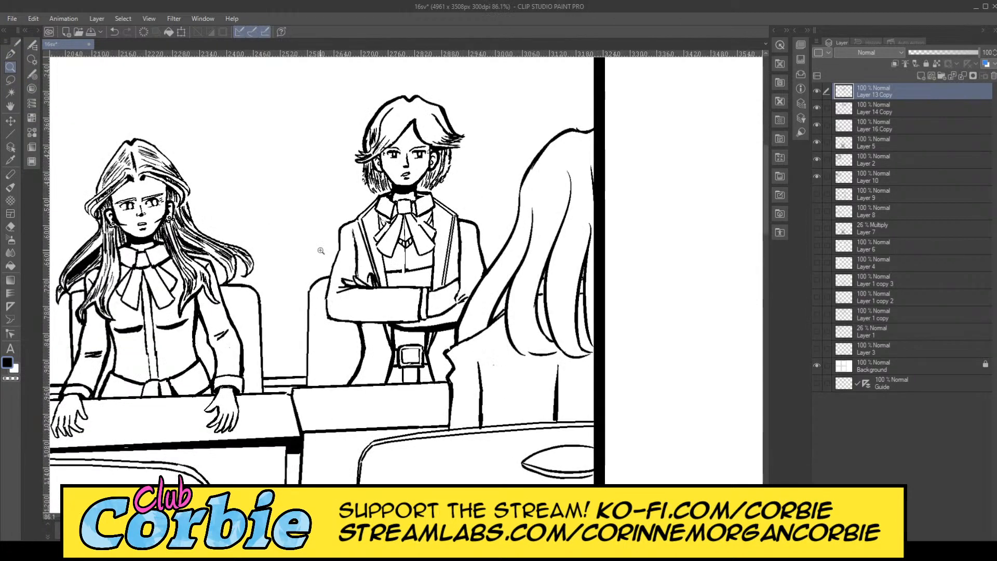
scroll(346, 251, "up", 5)
scroll(397, 428, "up", 5)
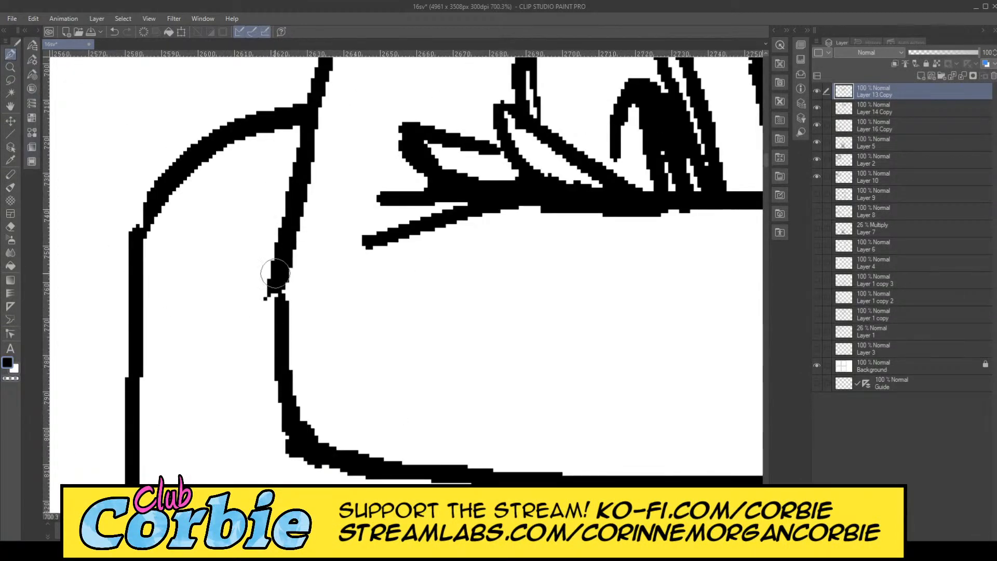
mouse_move(274, 259)
left_mouse_down()
mouse_move(266, 356)
mouse_move(289, 436)
left_mouse_up()
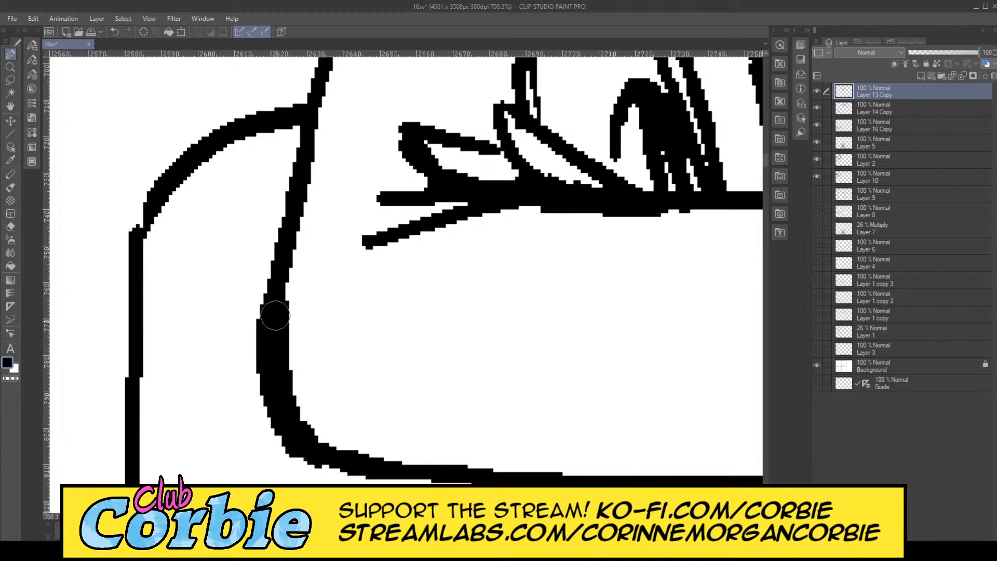
left_click_drag(280, 250, 322, 72)
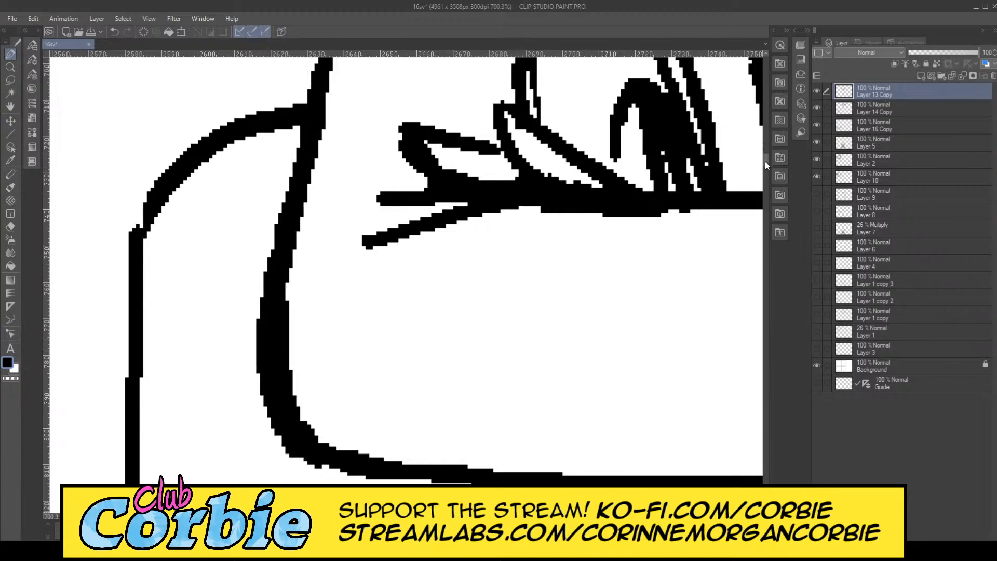
Step: Thicken the same arm's upper sleeve outline from the chair back up to the shoulder
left_click_drag(765, 161, 765, 155)
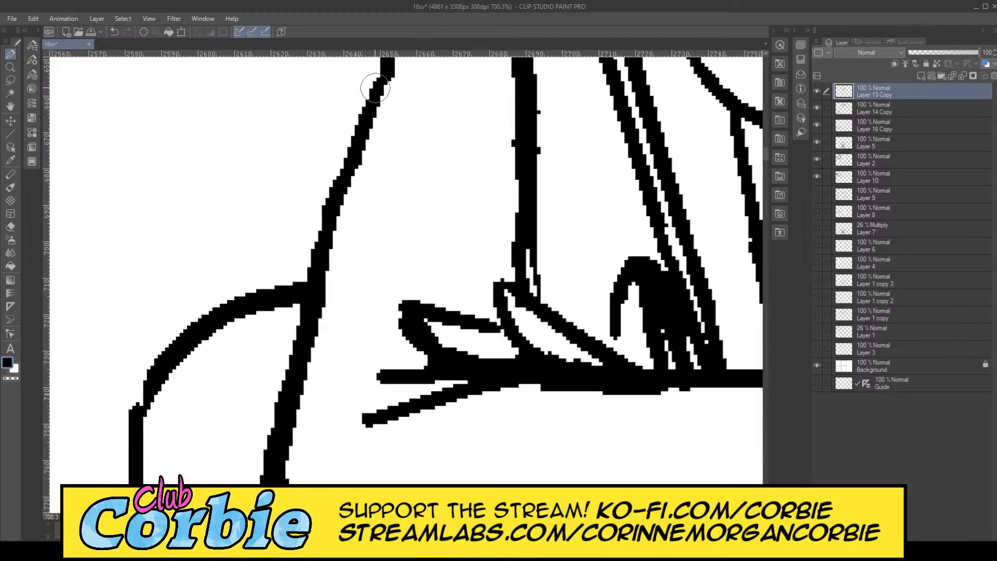
mouse_move(376, 88)
left_mouse_down()
mouse_move(308, 320)
mouse_move(382, 73)
mouse_move(400, 59)
left_mouse_up()
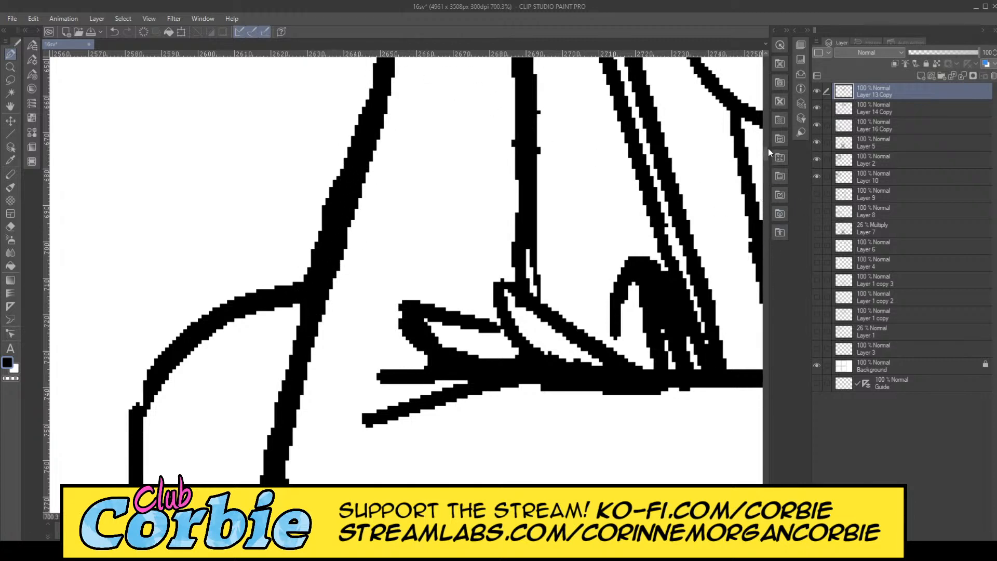
left_click_drag(768, 148, 766, 139)
mouse_move(387, 363)
left_mouse_down()
mouse_move(397, 178)
mouse_move(407, 151)
mouse_move(447, 119)
left_mouse_up()
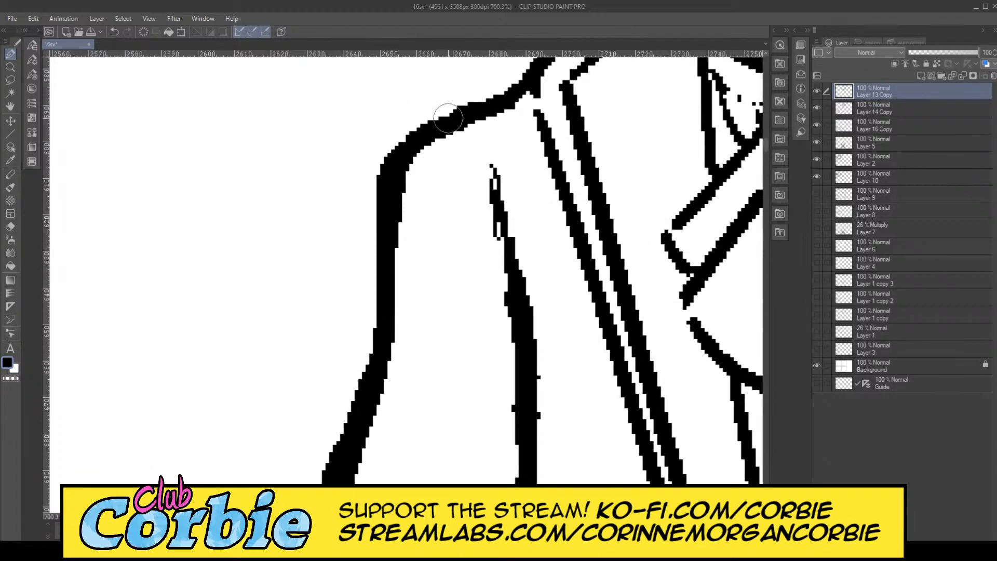
left_click(5, 68)
scroll(286, 250, "down", 10)
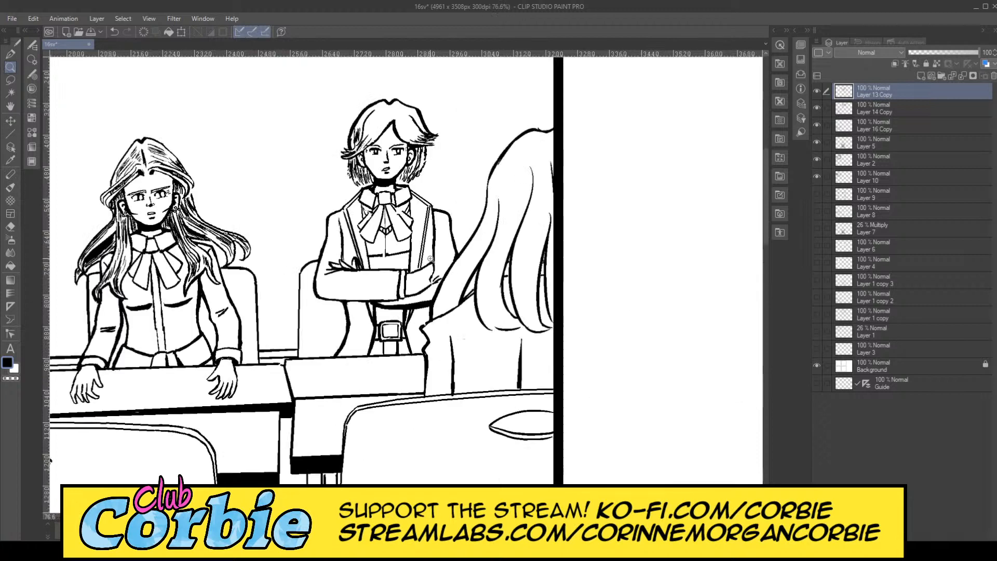
Step: Join the broken horizontal line across the vest above the folded arms, thicken it, and add a second line beneath it
scroll(439, 331, "up", 2)
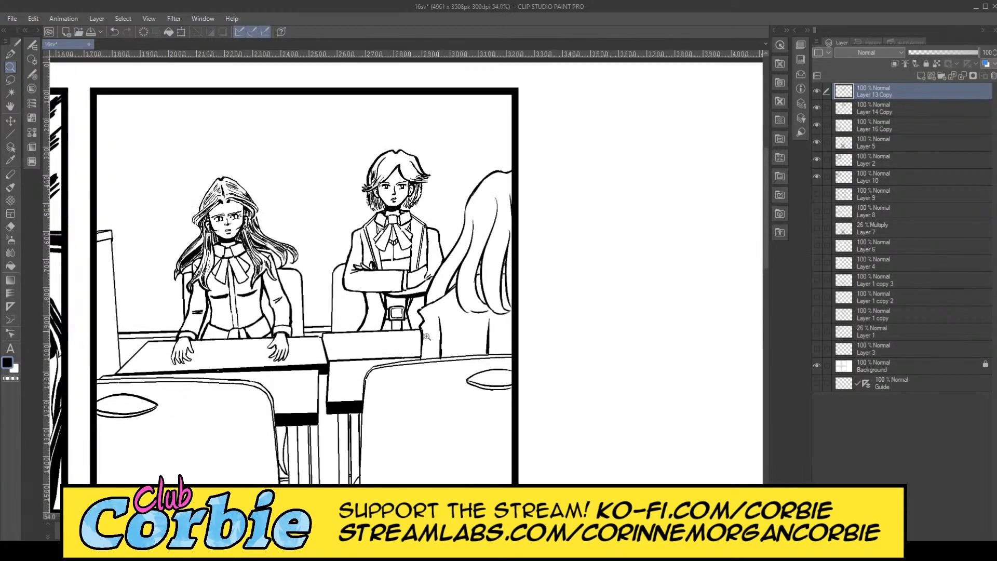
scroll(406, 319, "down", 4)
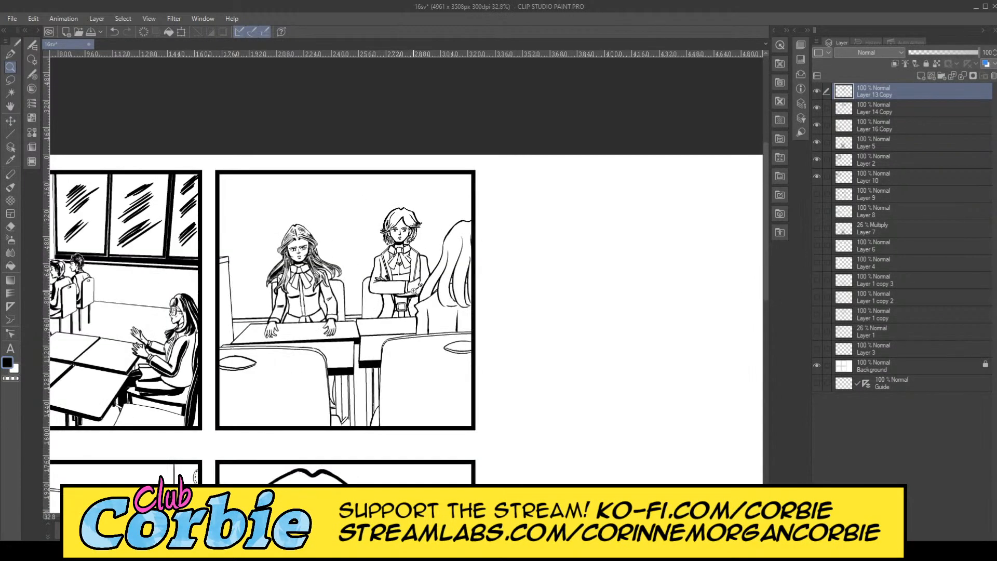
scroll(409, 273, "up", 5)
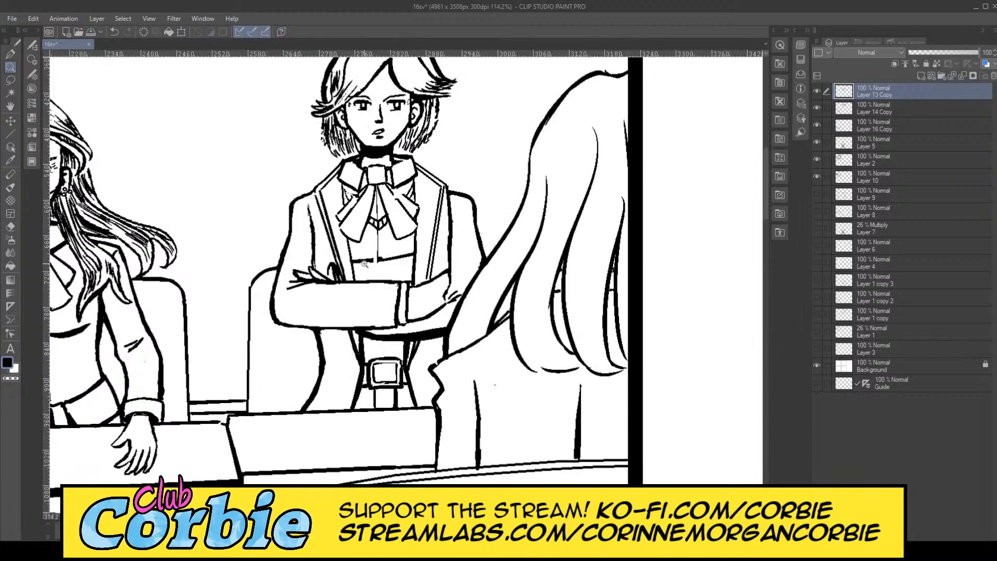
scroll(365, 264, "up", 6)
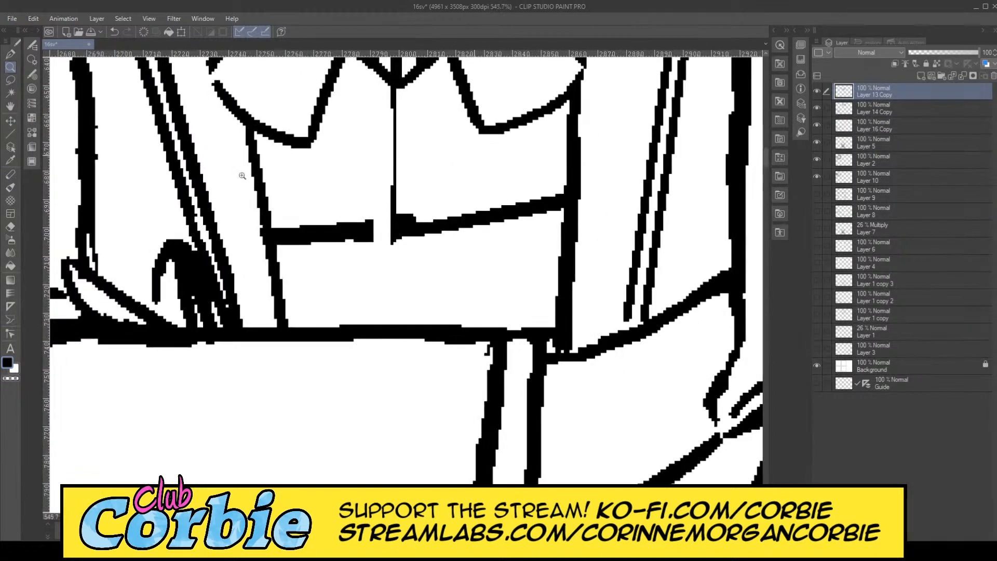
scroll(242, 176, "up", 1)
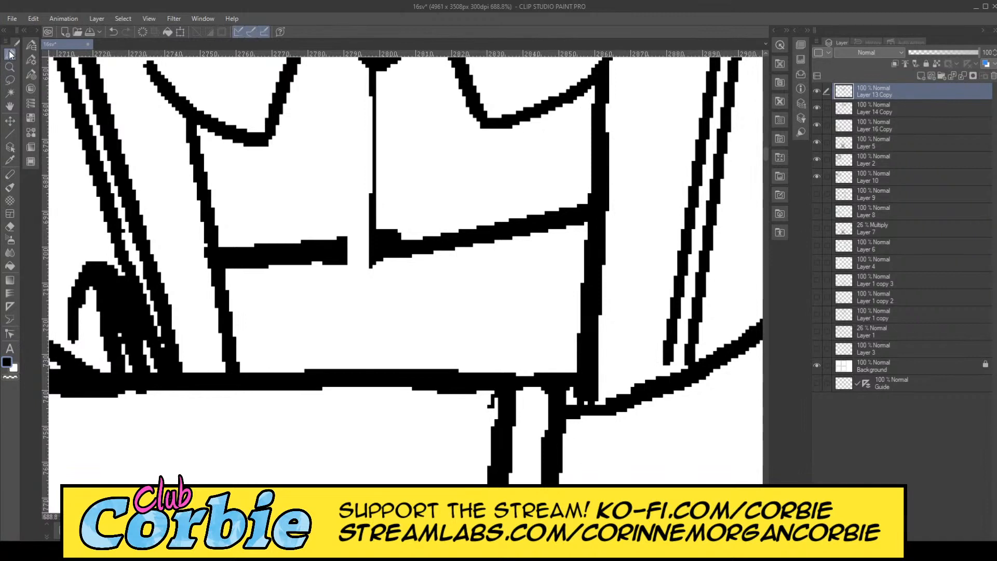
left_click(9, 54)
left_click_drag(233, 256, 569, 225)
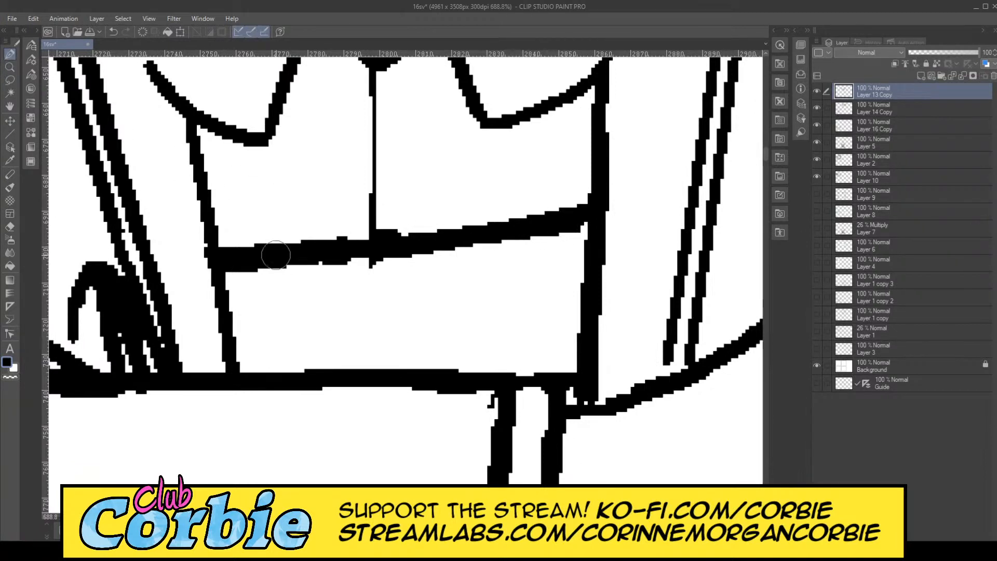
left_click_drag(248, 259, 592, 218)
mouse_move(236, 291)
left_mouse_down()
mouse_move(584, 258)
mouse_move(582, 270)
left_mouse_up()
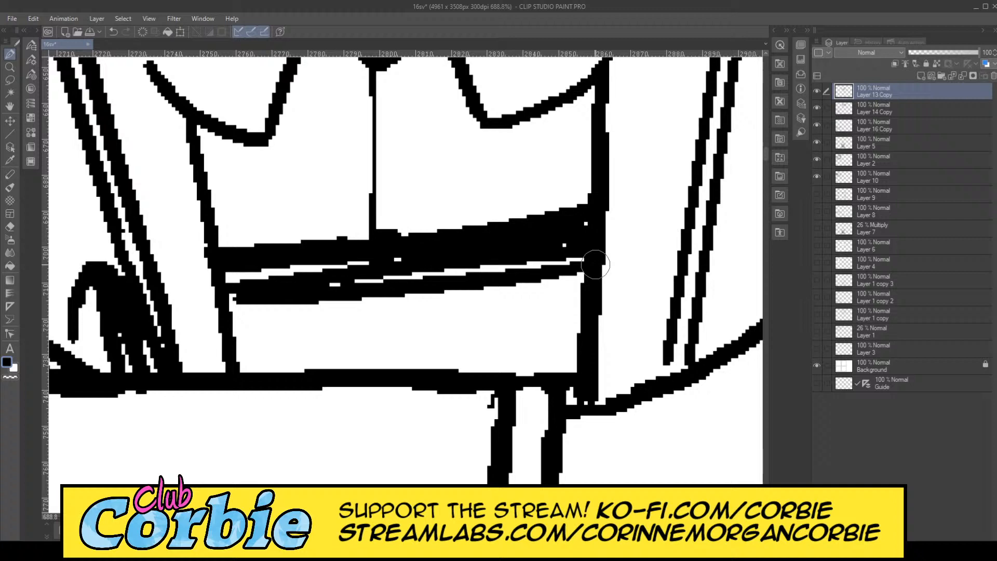
left_click(9, 67)
left_click(371, 230, "alt")
left_click(371, 230, "alt")
left_click(372, 230, "alt")
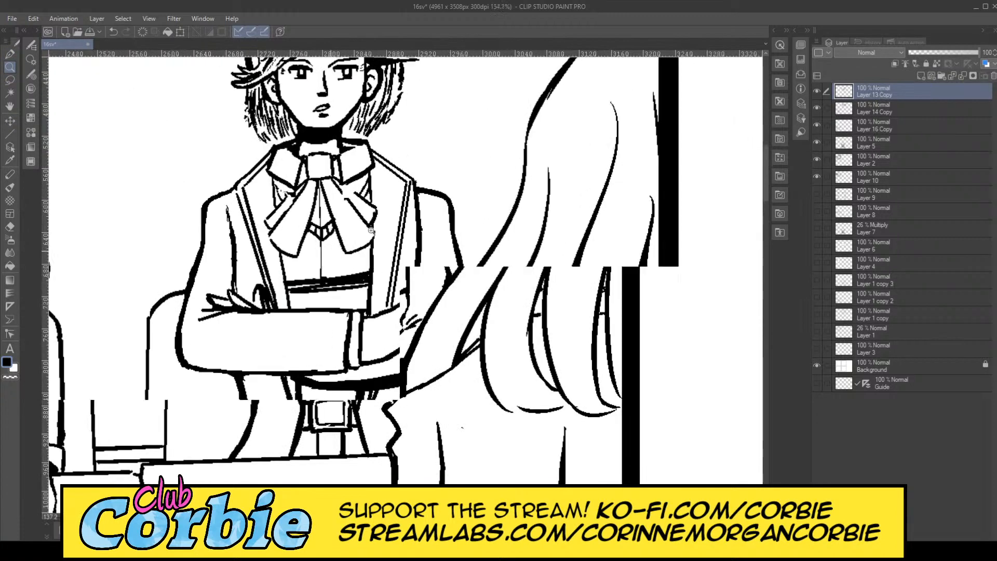
Step: Make Layer 14 Copy active and erase the thin vertical centre line between the necktie's pointed ornament and the vest's horizontal band
left_click(372, 230)
left_click(292, 258)
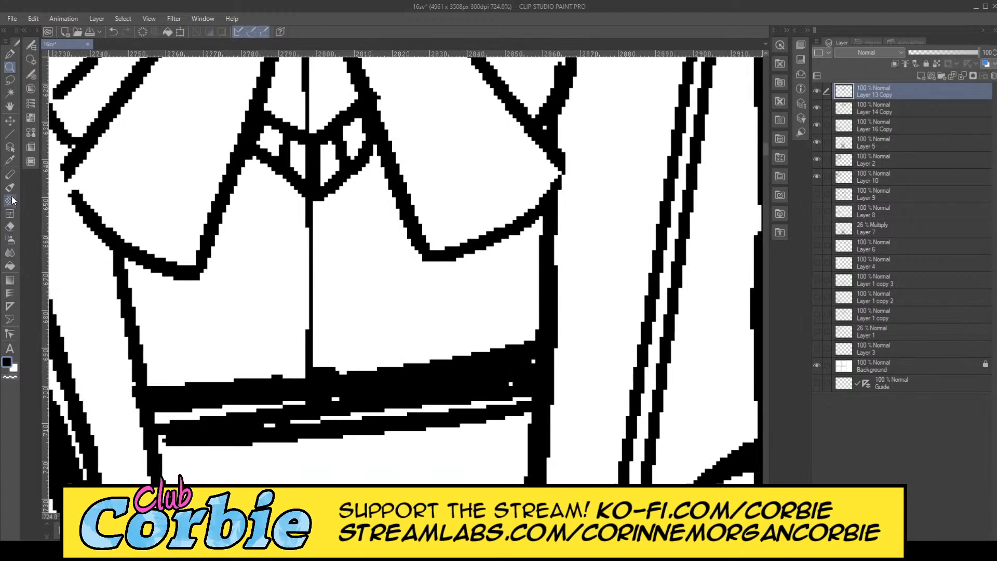
left_click(15, 226)
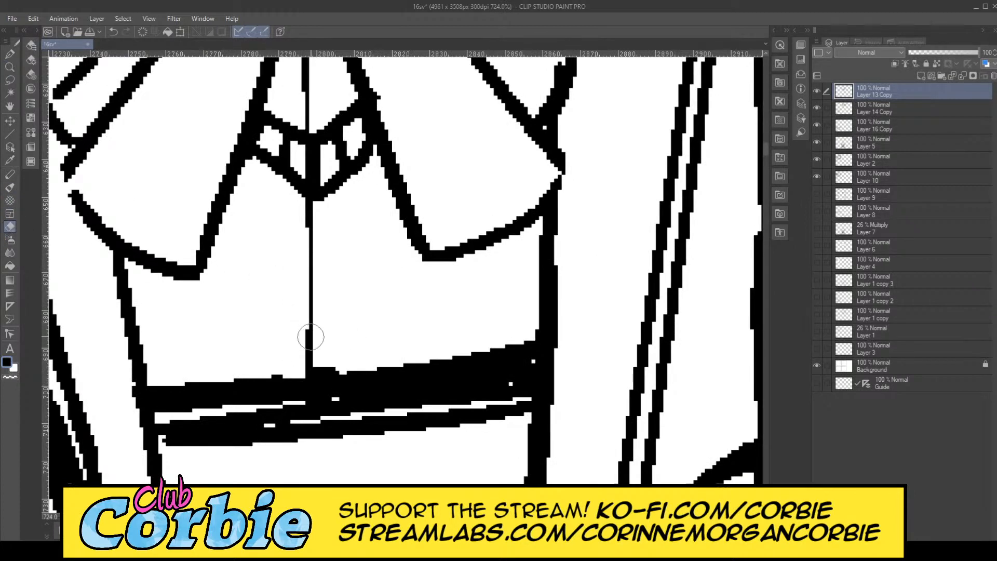
left_click(815, 108)
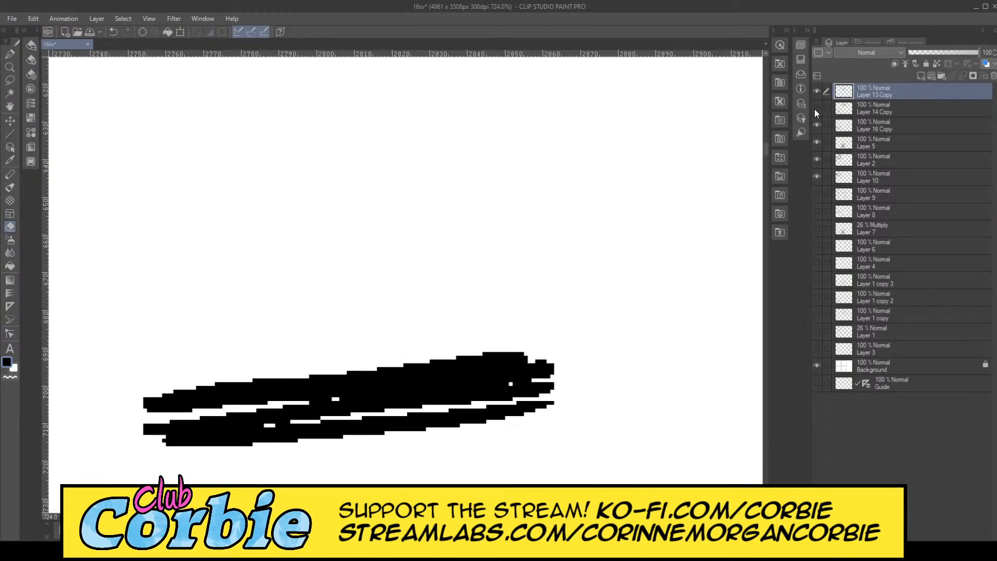
left_click(853, 104)
mouse_move(310, 344)
left_mouse_down()
mouse_move(286, 367)
mouse_move(323, 356)
mouse_move(305, 336)
mouse_move(312, 248)
mouse_move(301, 200)
left_mouse_up()
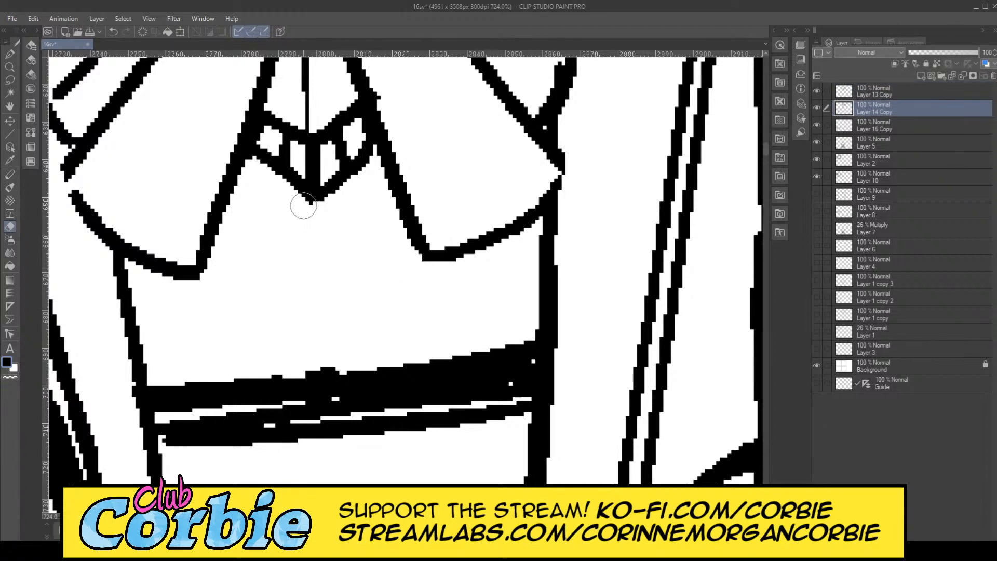
left_click(12, 70)
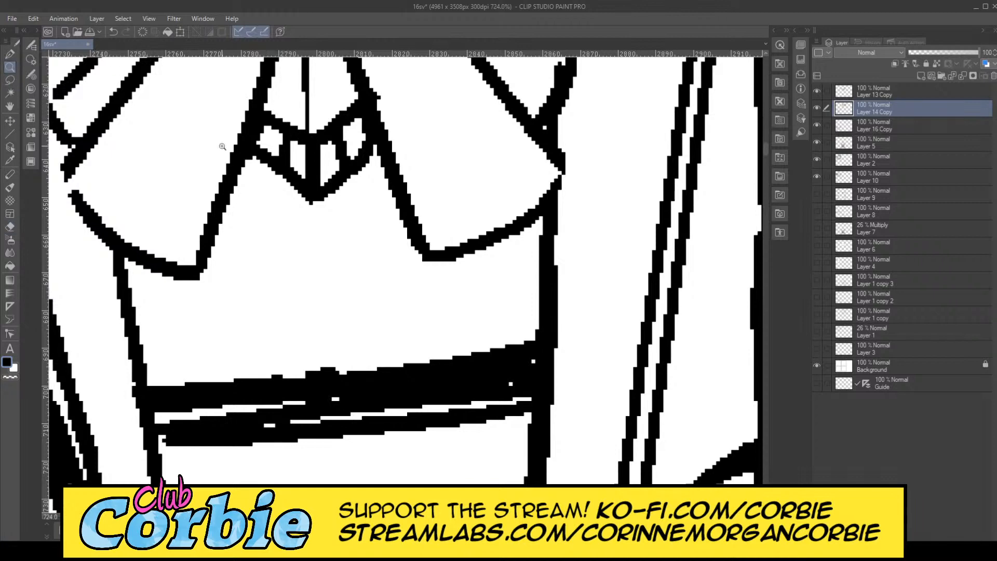
scroll(295, 310, "down", 10)
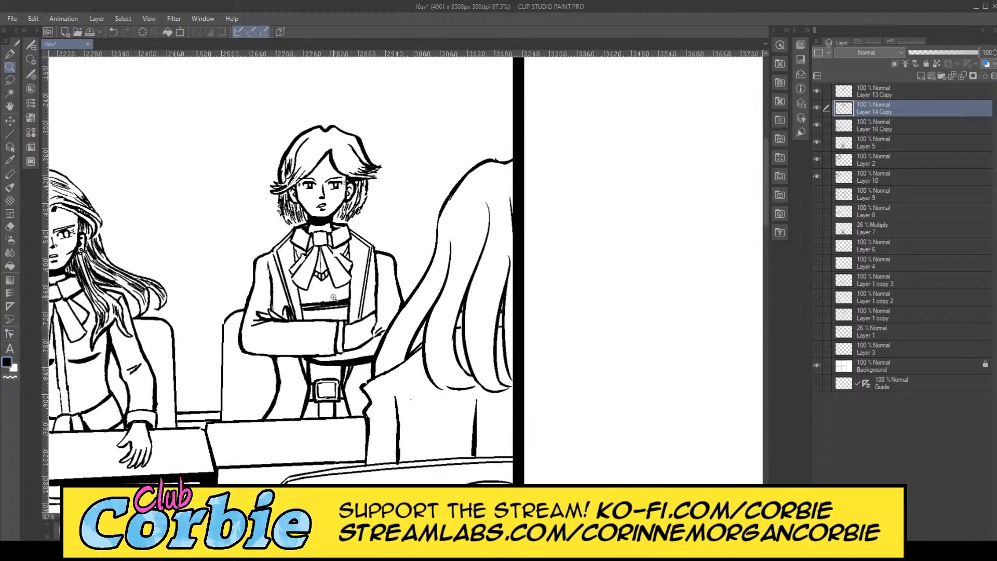
Step: Widen the solid black neck shadow on both sides, between the hair ends and the collar
scroll(355, 293, "down", 5)
scroll(366, 314, "up", 4)
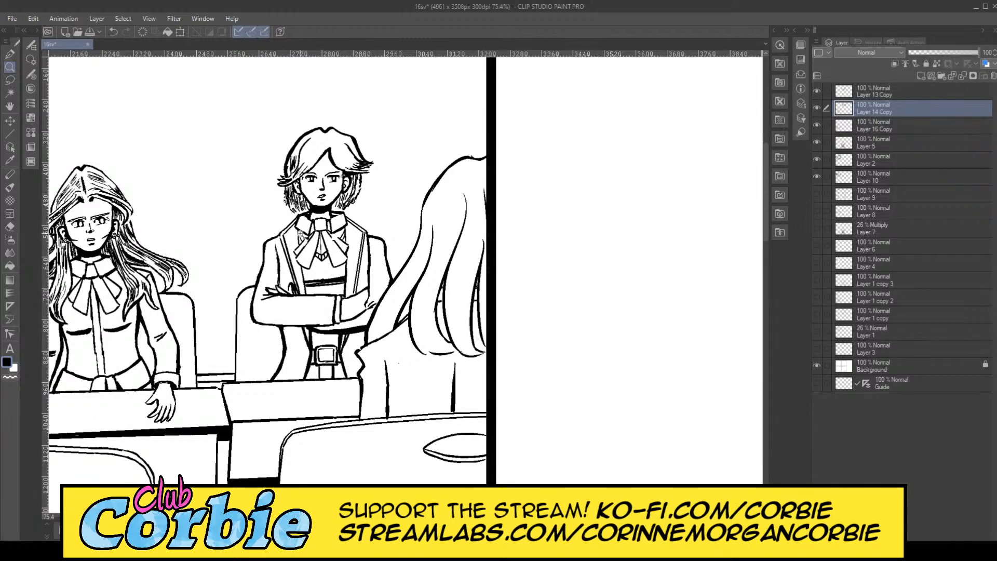
scroll(329, 179, "up", 5)
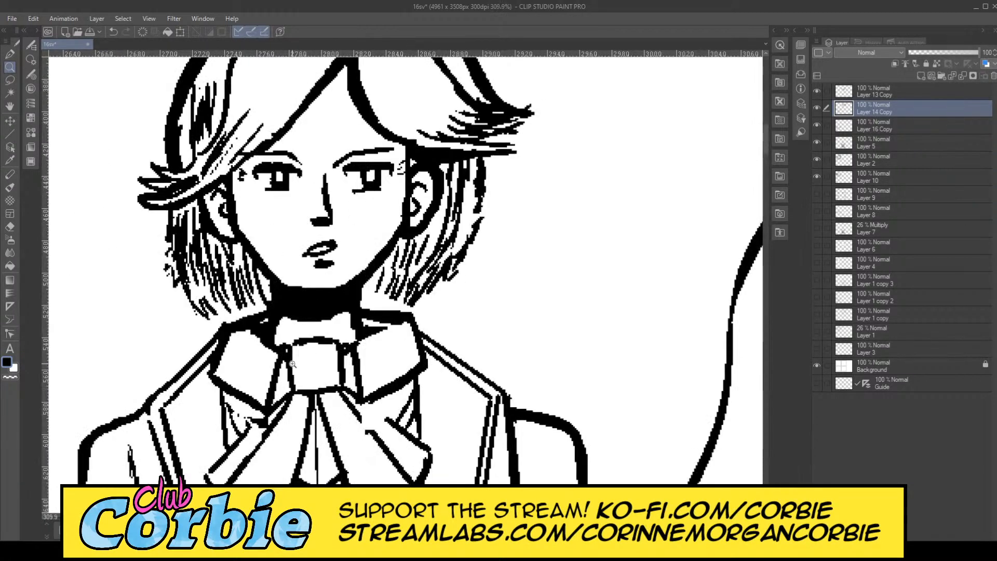
scroll(300, 319, "up", 4)
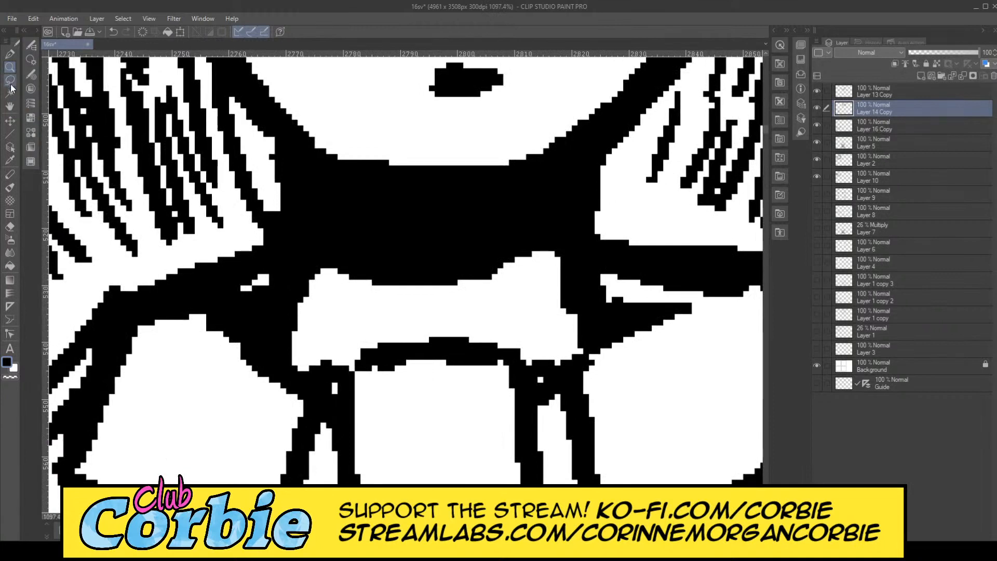
left_click(10, 54)
left_click_drag(274, 278, 280, 160)
mouse_move(591, 315)
left_mouse_down()
mouse_move(574, 173)
mouse_move(588, 153)
left_mouse_up()
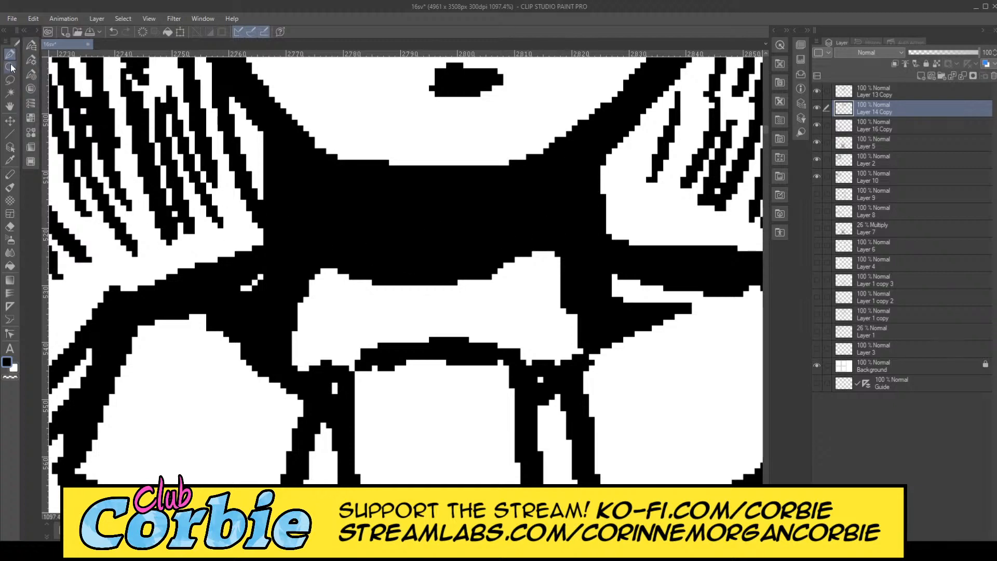
left_click(327, 289, "ctrl+alt")
left_click_drag(331, 293, 335, 481)
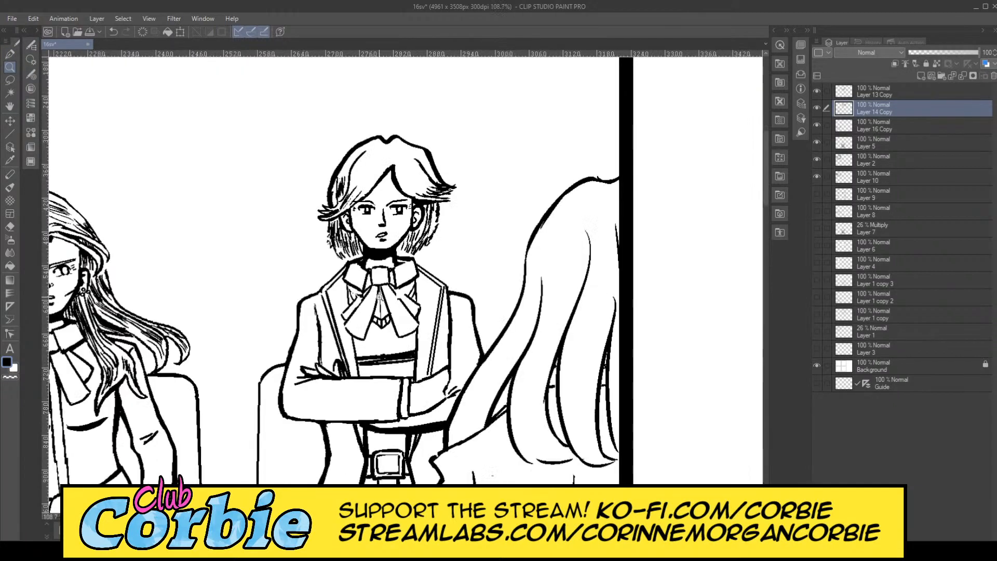
Step: Thicken the underside of the folded forearm's sleeve from the elbow curve toward the belt area
left_click_drag(382, 297, 421, 480)
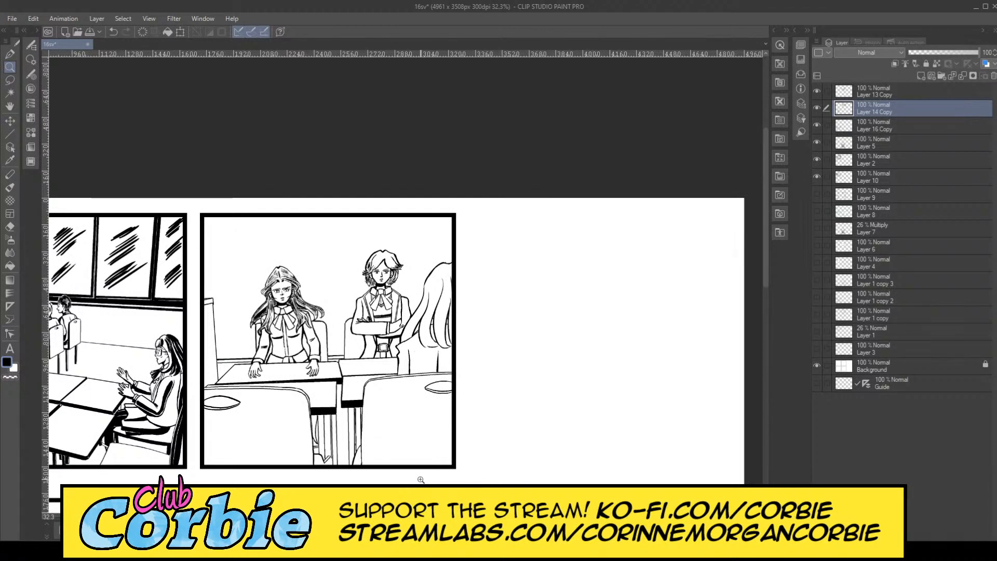
mouse_move(363, 345)
left_mouse_down()
mouse_move(385, 343)
mouse_move(301, 341)
mouse_move(351, 324)
mouse_move(307, 348)
mouse_move(368, 334)
mouse_move(390, 302)
mouse_move(380, 250)
mouse_move(323, 218)
left_mouse_up()
key("p")
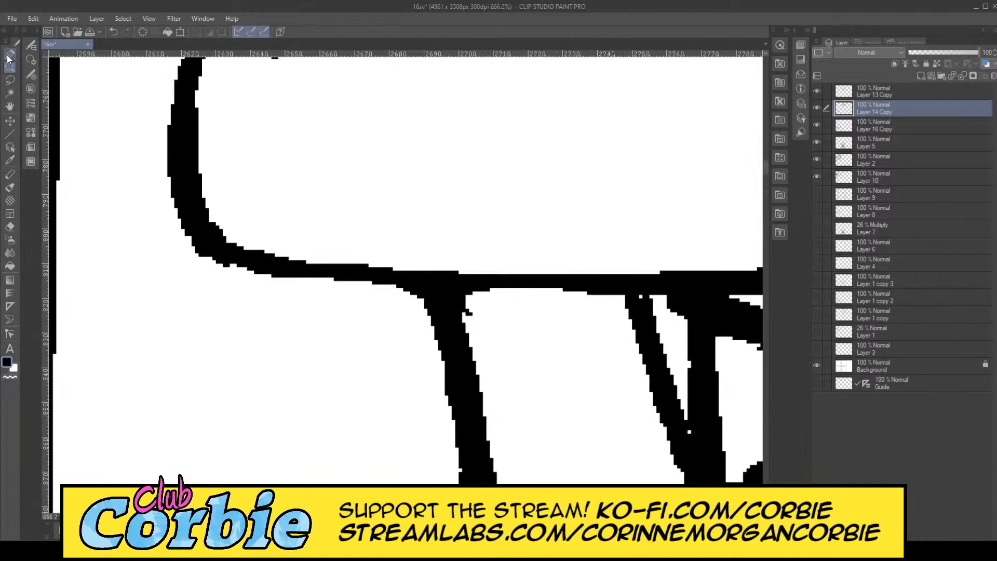
mouse_move(205, 243)
left_mouse_down()
mouse_move(249, 270)
mouse_move(317, 277)
mouse_move(710, 276)
left_mouse_up()
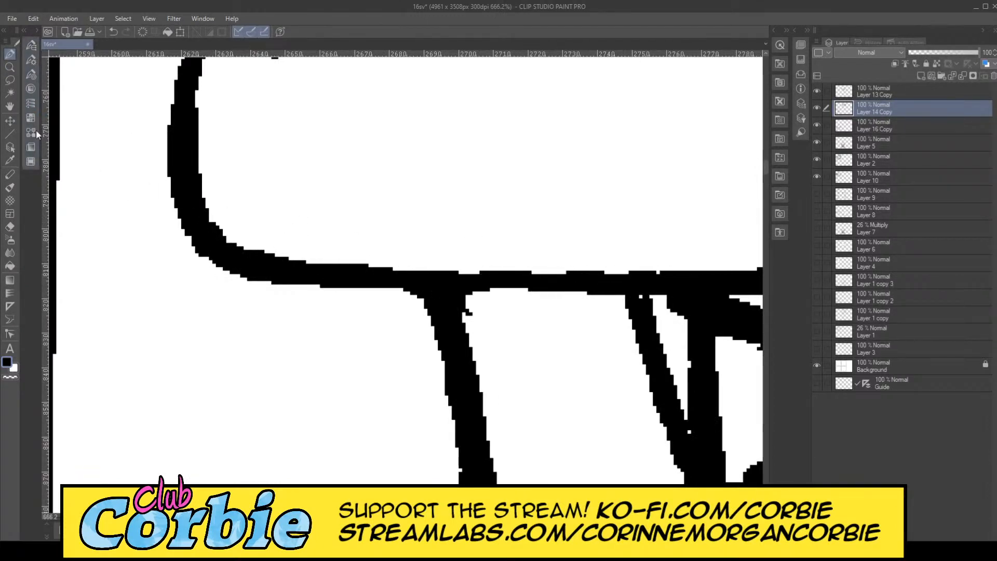
left_click(10, 67)
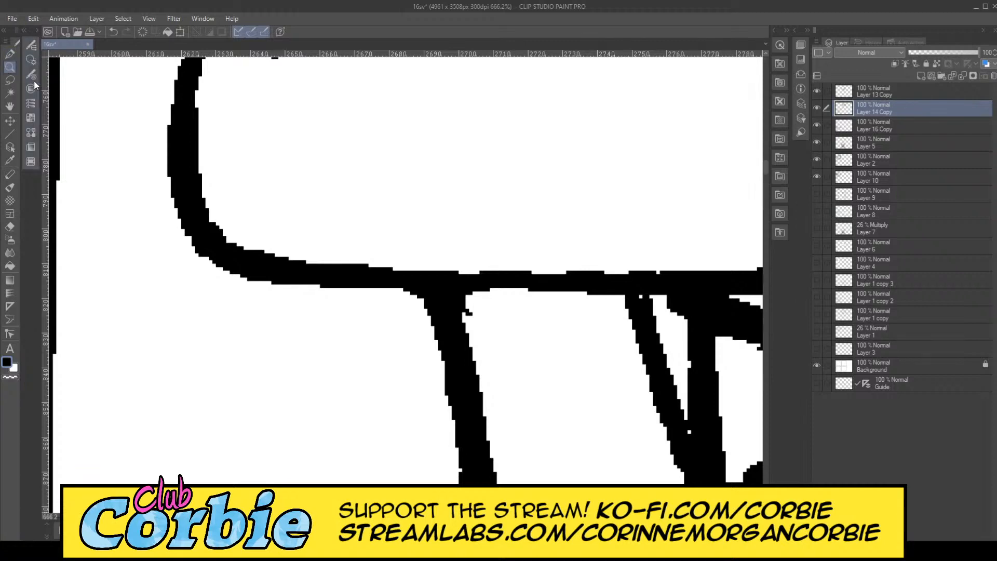
scroll(291, 339, "down", 10)
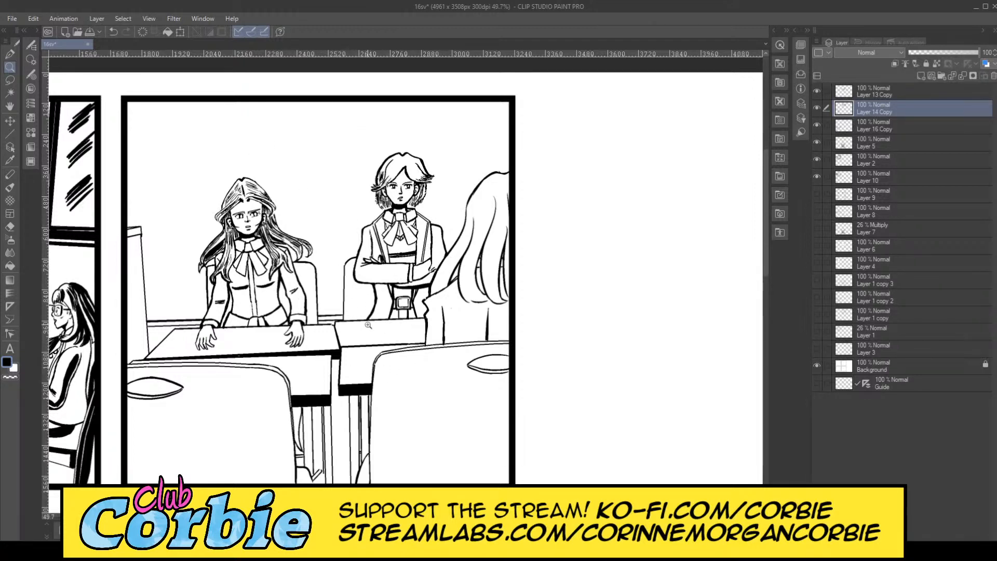
Step: Select both of the long-haired character's eyes, scale them down slightly and shift them a little lower beneath the eyebrows
left_click_drag(250, 218, 286, 221)
left_click_drag(218, 205, 307, 257)
left_click(10, 80)
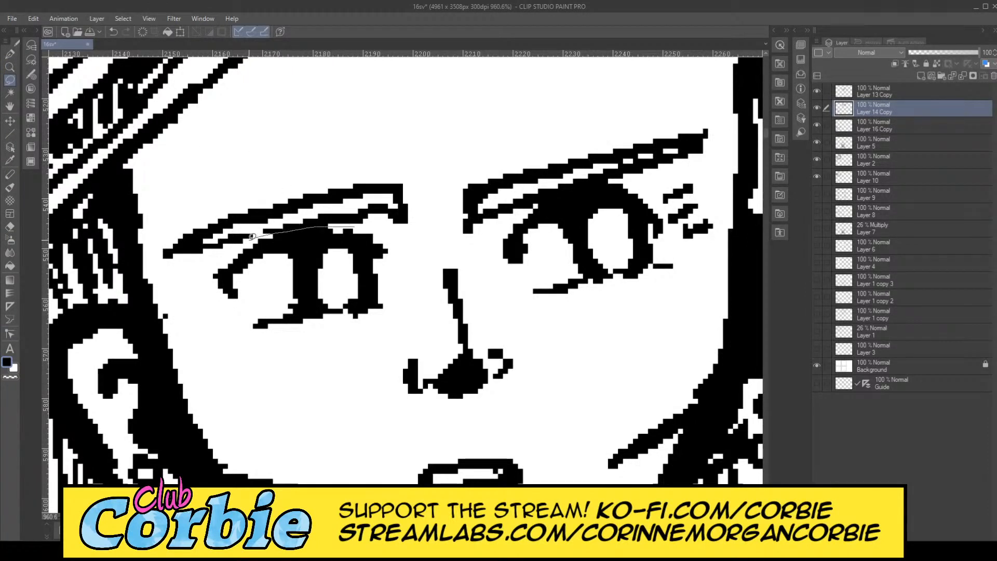
mouse_move(206, 268)
left_mouse_down()
mouse_move(224, 355)
mouse_move(353, 348)
left_mouse_up()
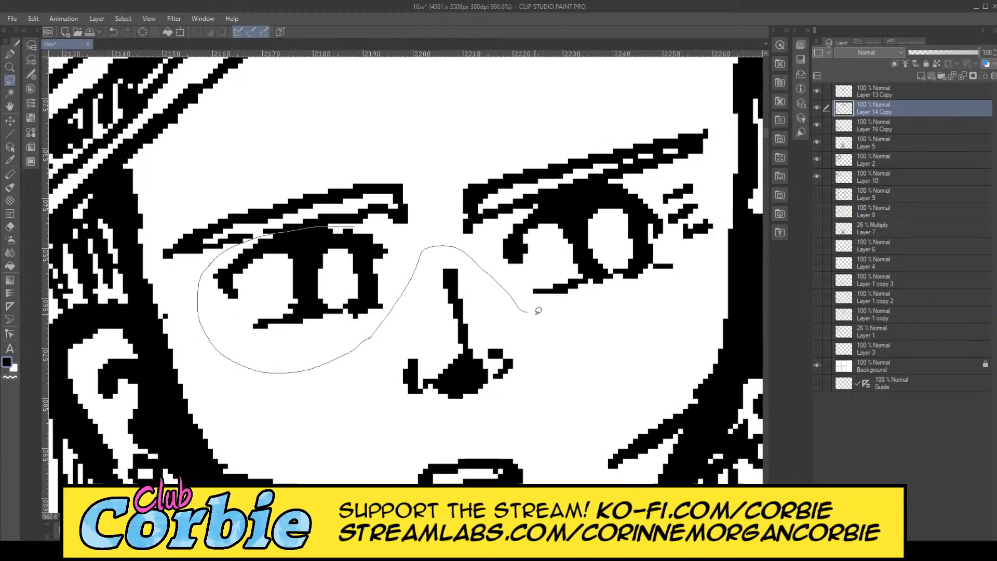
mouse_move(538, 311)
left_mouse_down()
mouse_move(666, 290)
mouse_move(713, 263)
left_mouse_up()
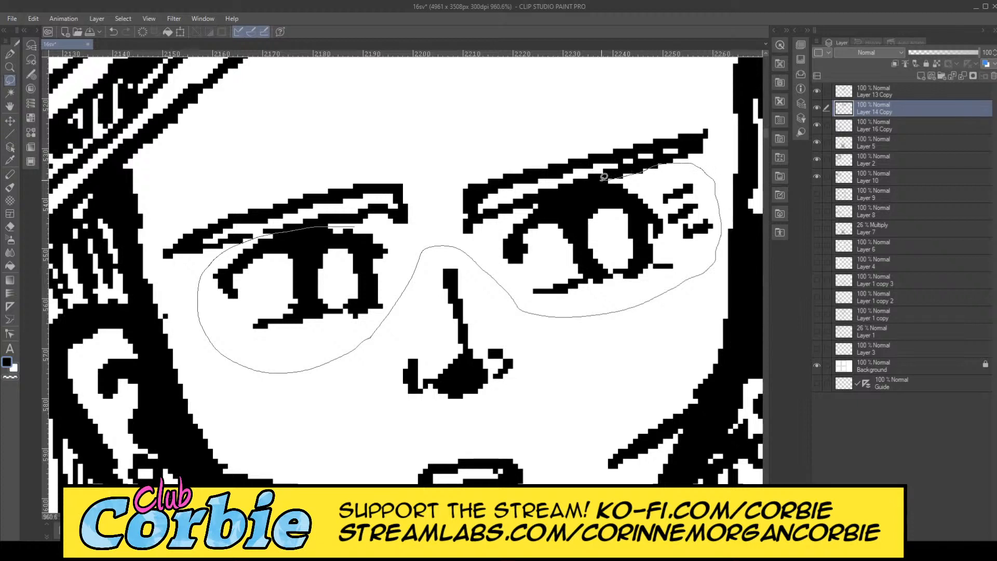
left_click_drag(499, 214, 498, 216)
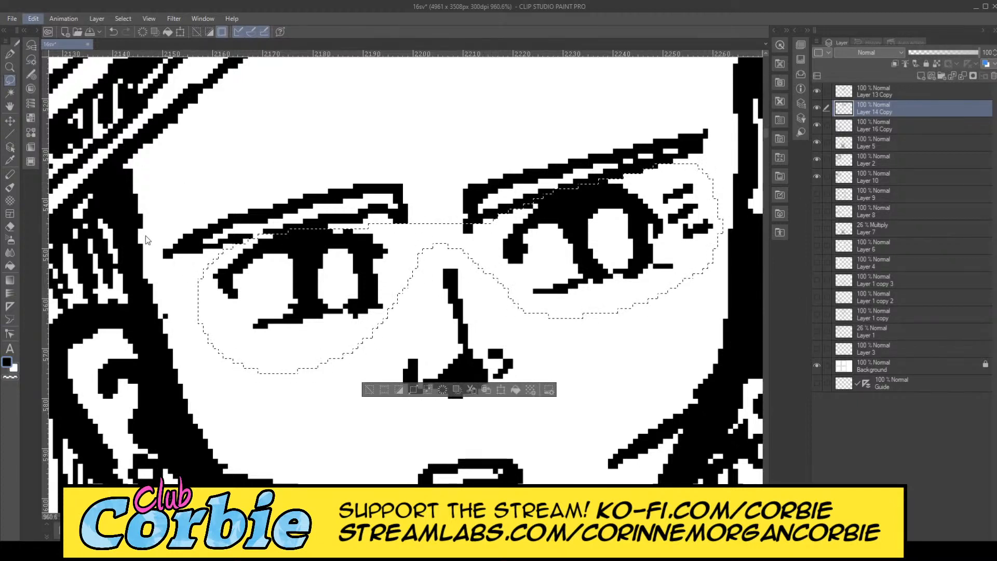
key("ctrl+t")
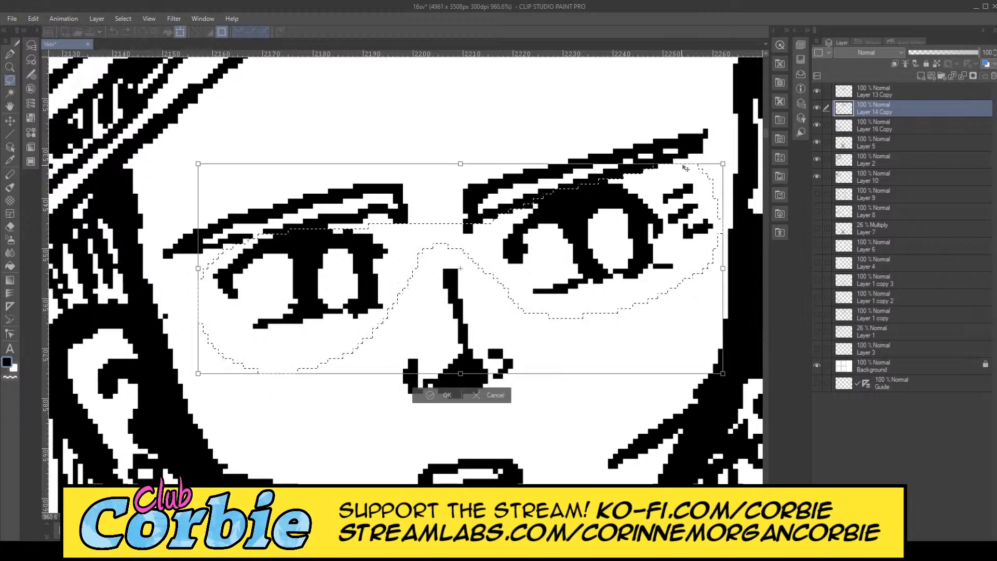
left_click_drag(722, 166, 722, 171)
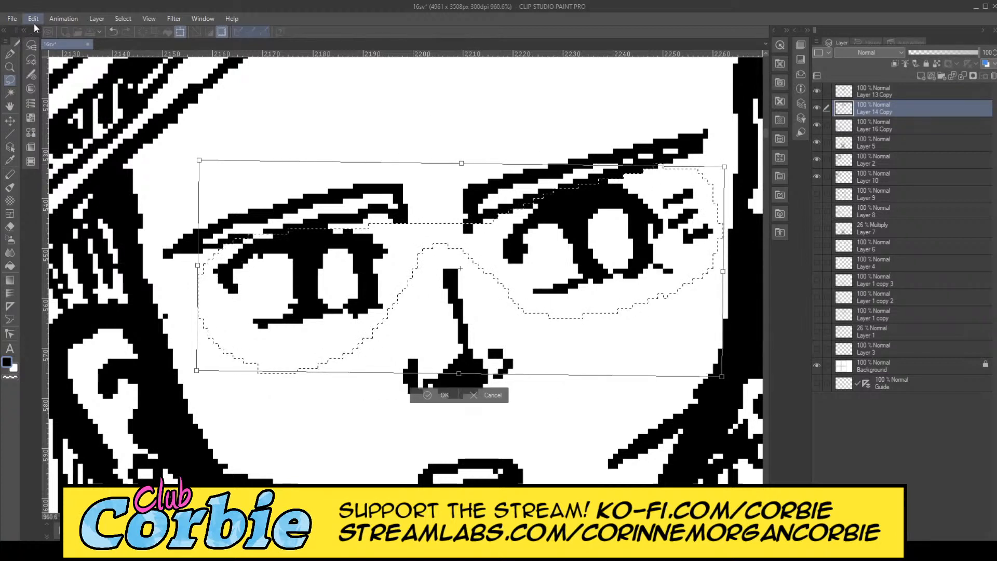
key("ctrl+z")
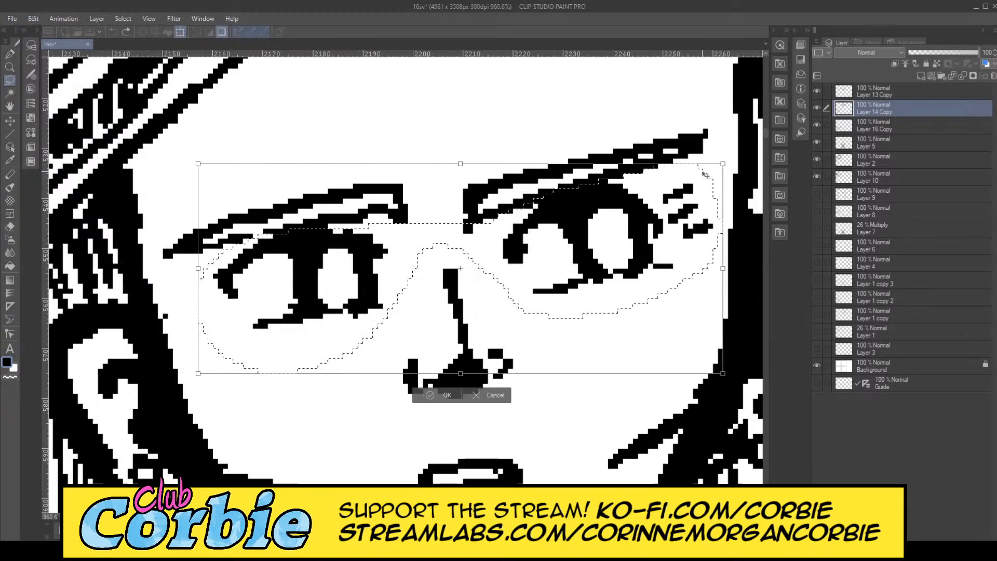
left_click_drag(723, 163, 683, 179)
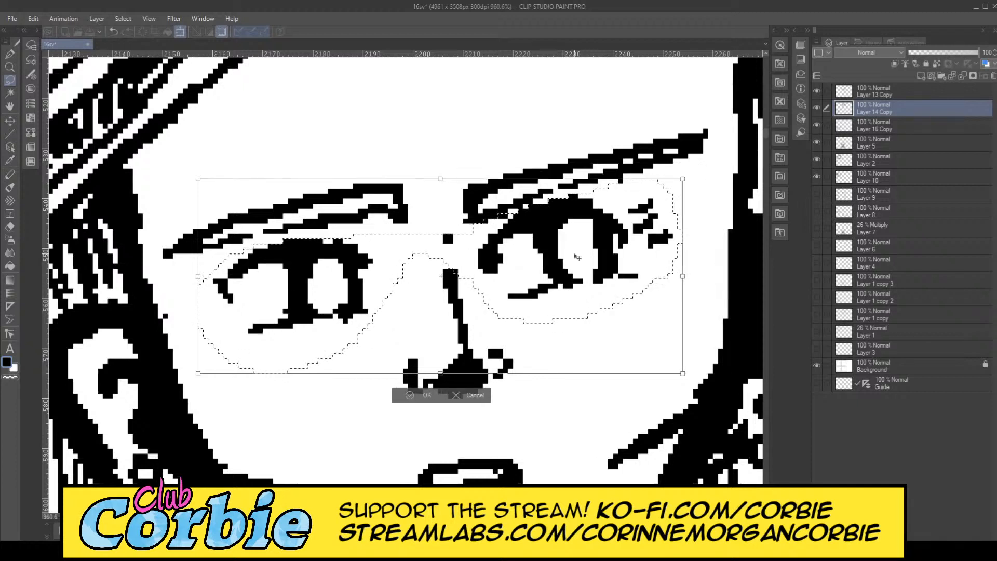
left_click_drag(583, 262, 587, 273)
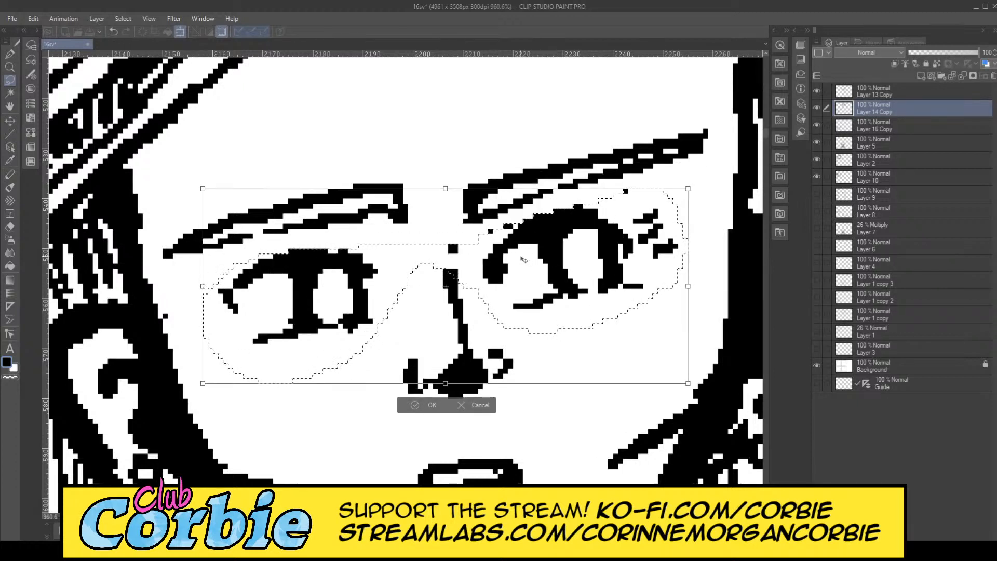
key("Return")
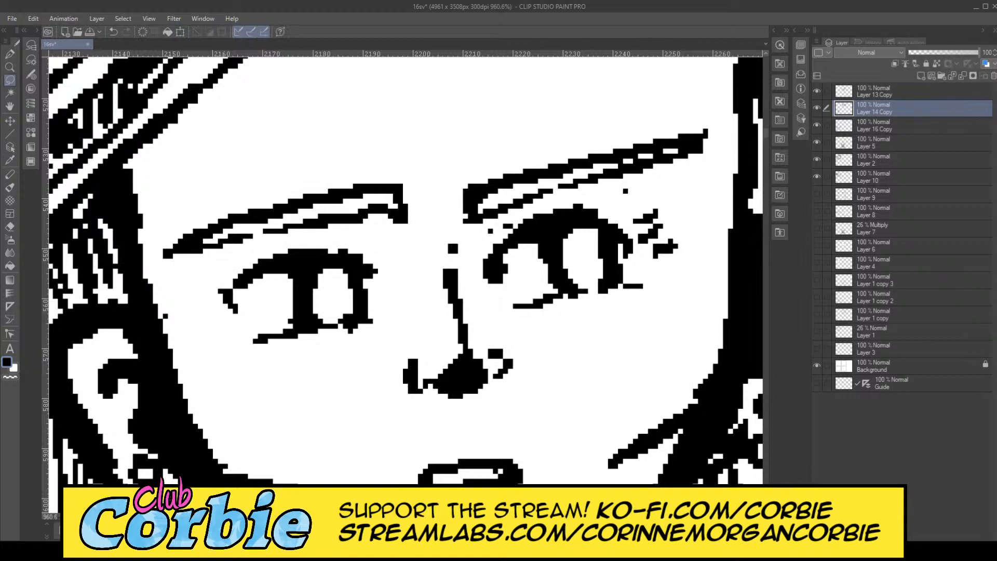
Step: Ink short lash lines beside the outer corner of the long-haired character's right eye and erase the stray speck below the opposite eyebrow
key("p")
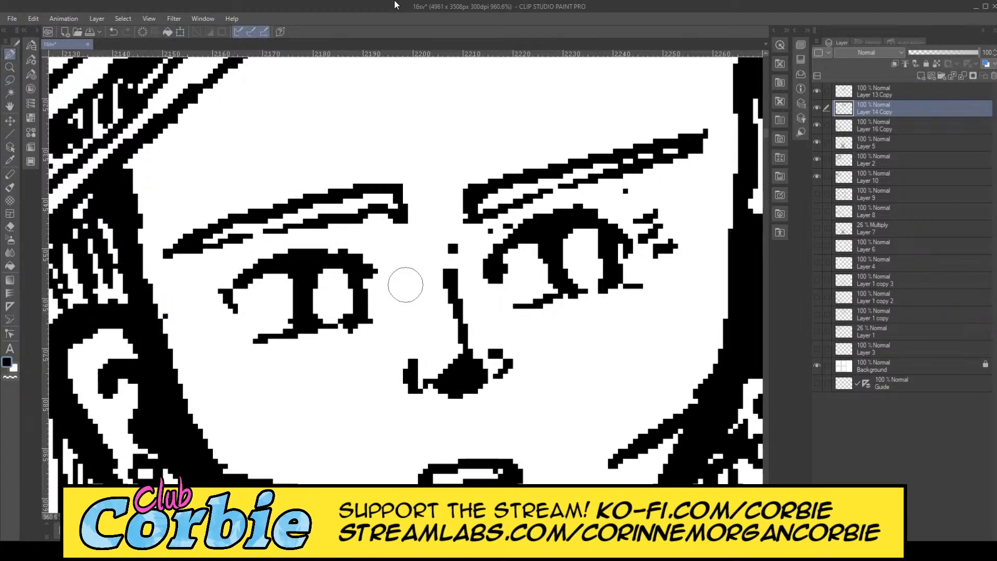
key("bracketleft")
key("bracketleft")
left_click_drag(173, 310, 208, 311)
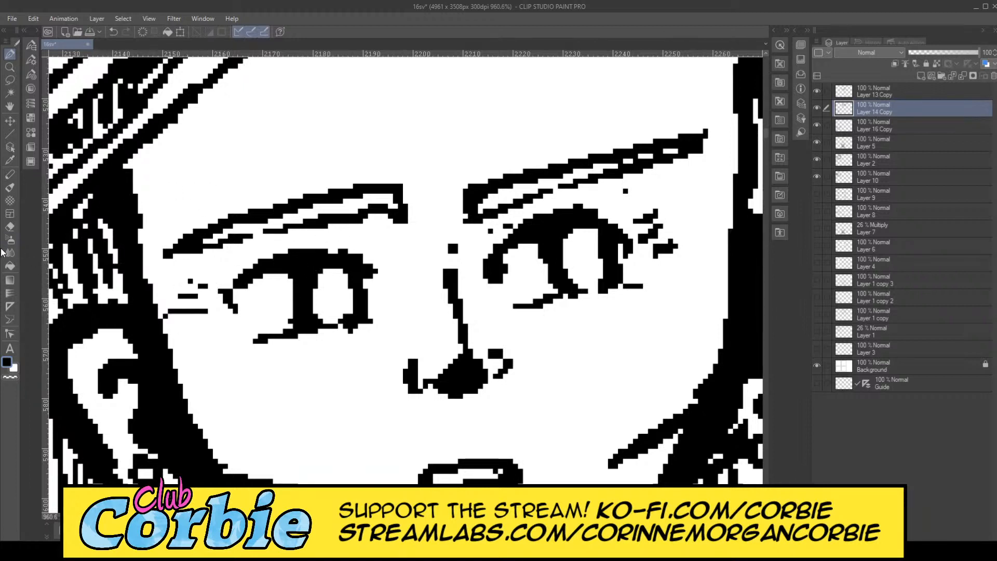
left_click(10, 228)
left_click(626, 191)
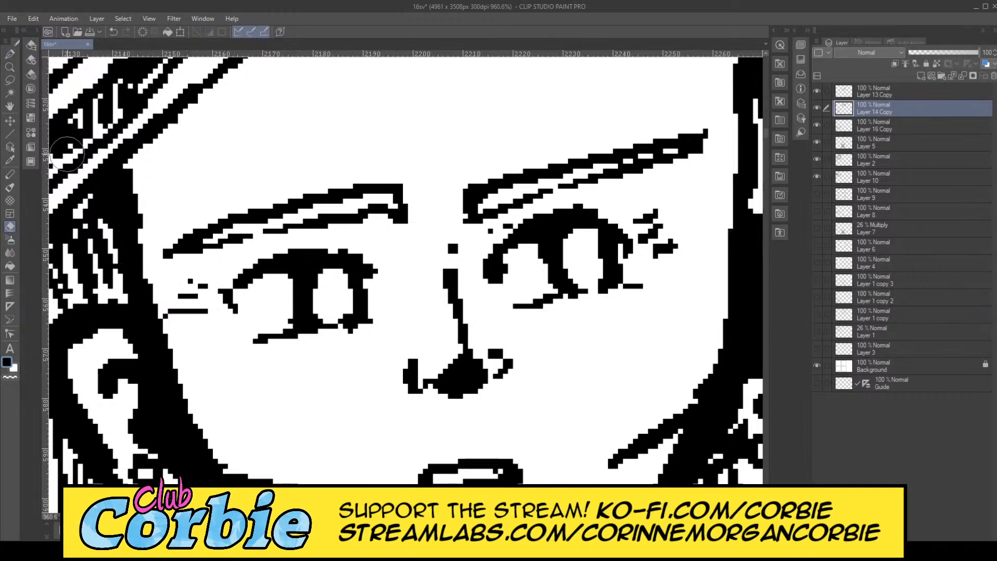
Step: Move the long-haired character's left eye slightly outward, and trim the opposite eye's lash lines away from the face outline
left_click(14, 68)
scroll(228, 249, "down", 10)
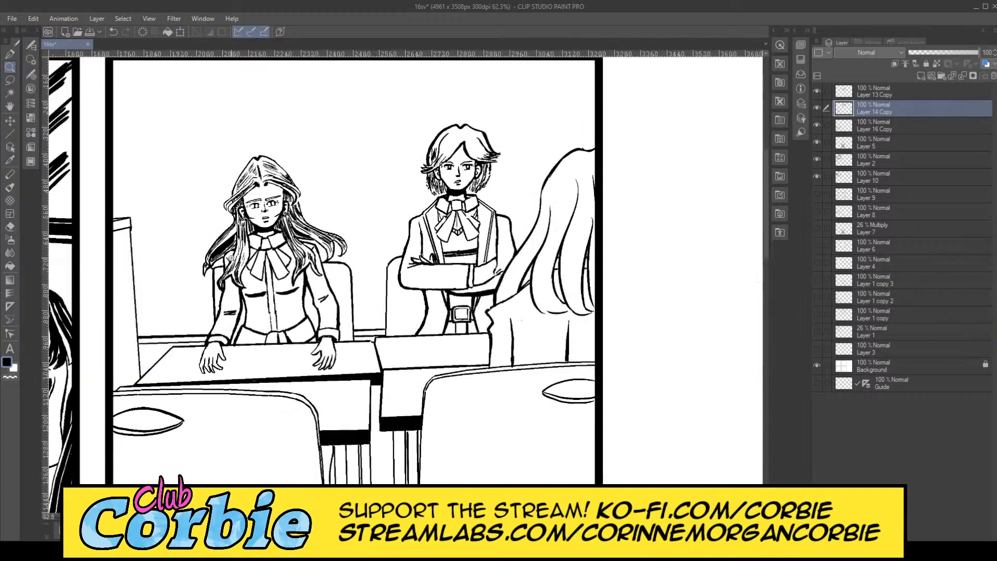
scroll(261, 230, "up", 4)
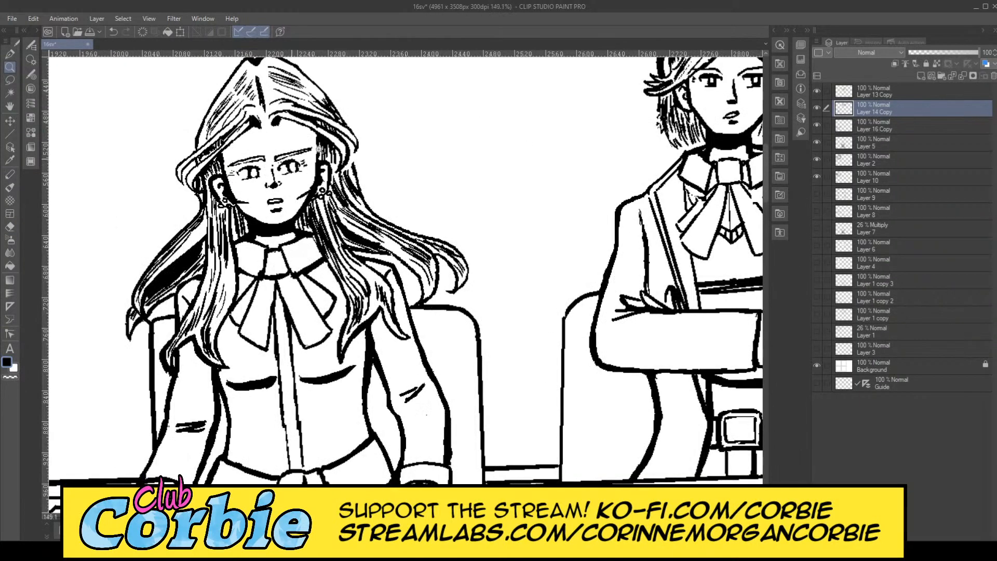
scroll(291, 163, "up", 8)
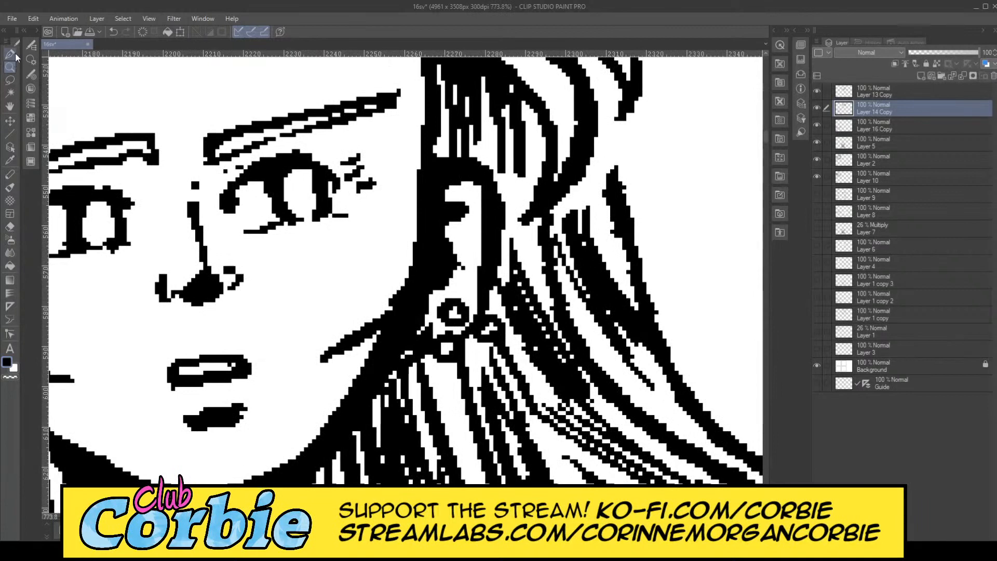
left_click(10, 80)
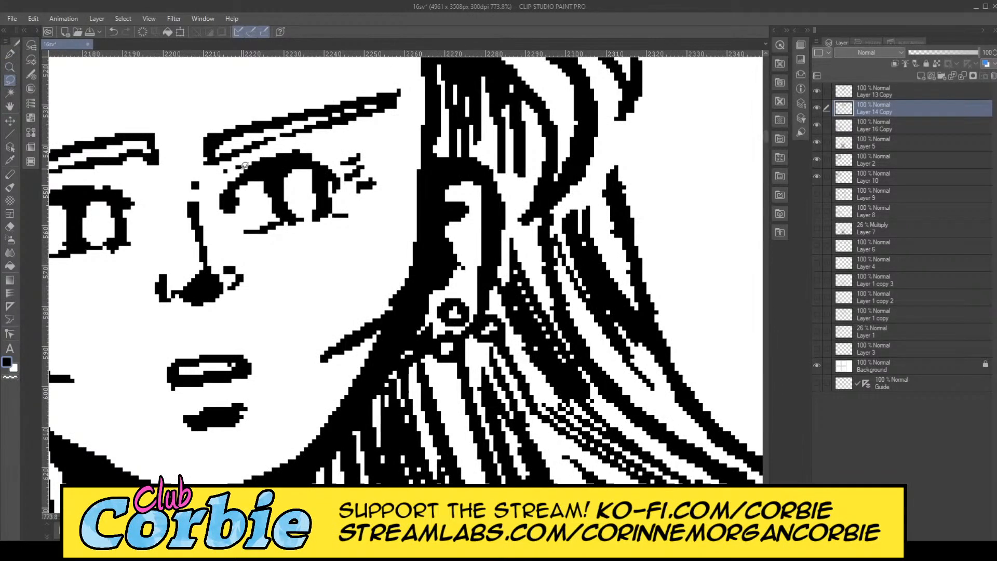
mouse_move(245, 166)
left_mouse_down()
mouse_move(213, 195)
mouse_move(234, 246)
mouse_move(327, 243)
mouse_move(383, 217)
mouse_move(382, 155)
mouse_move(348, 138)
mouse_move(246, 163)
left_mouse_up()
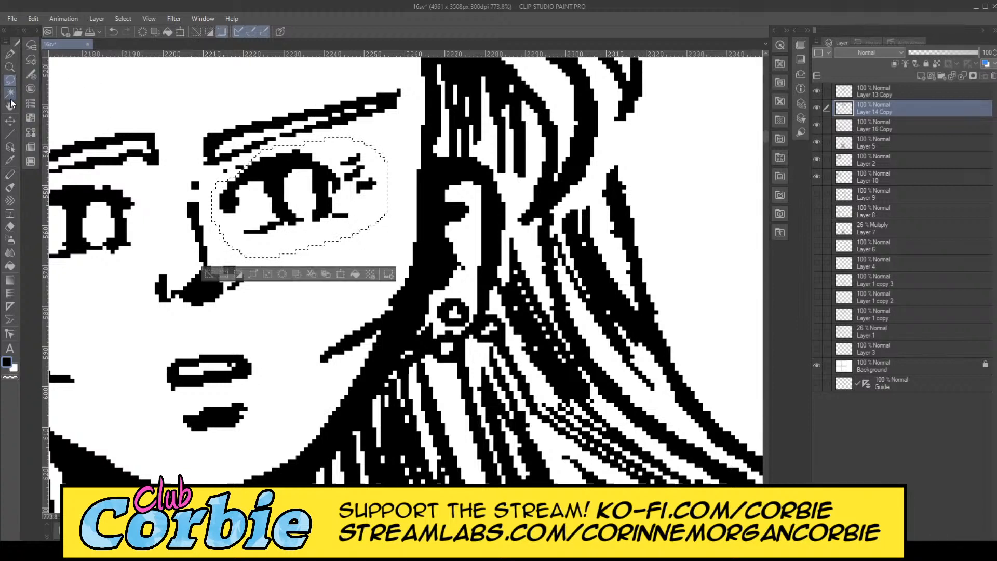
left_click(10, 121)
left_click_drag(317, 198, 338, 199)
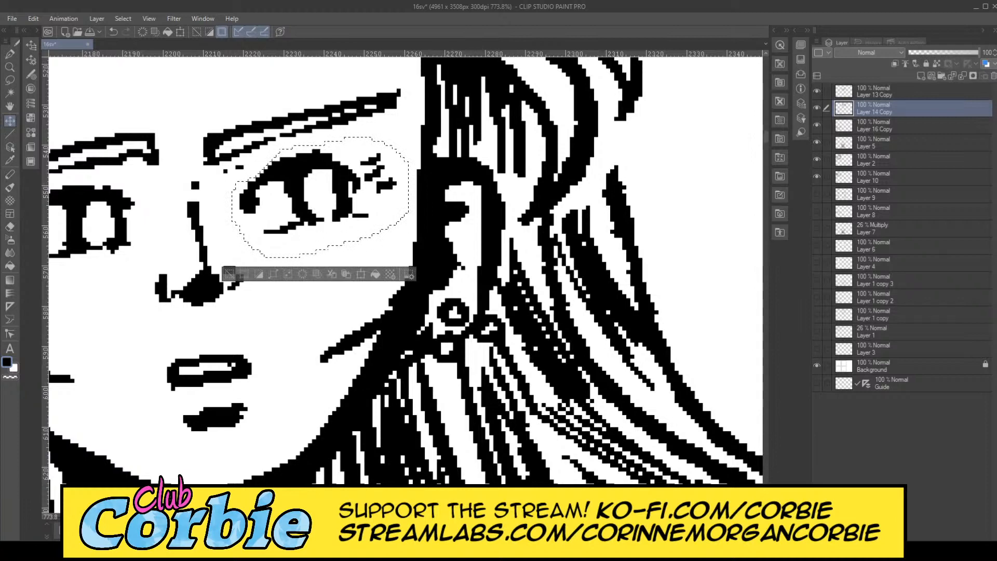
left_click_drag(459, 517, 451, 516)
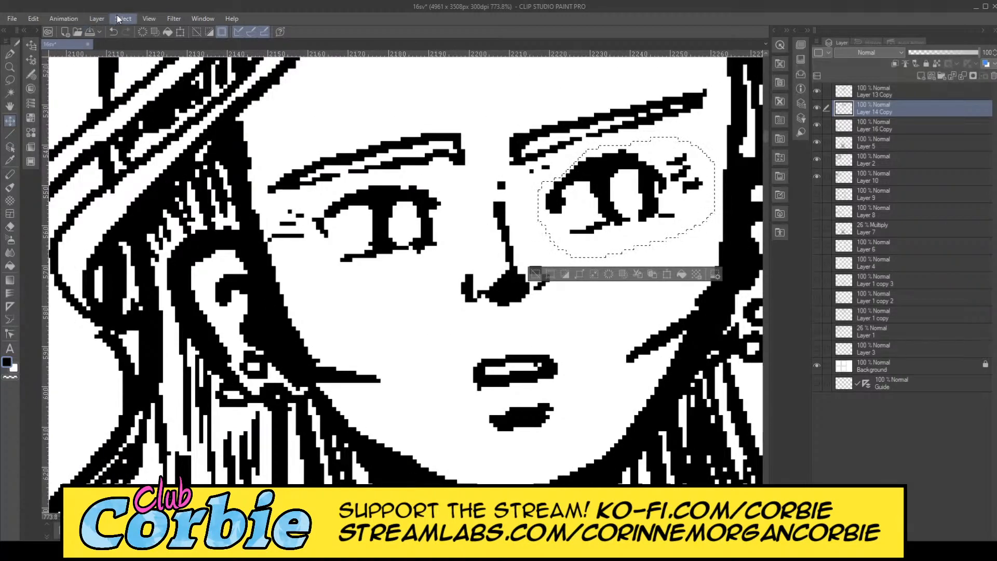
key("ctrl+d")
left_click(10, 227)
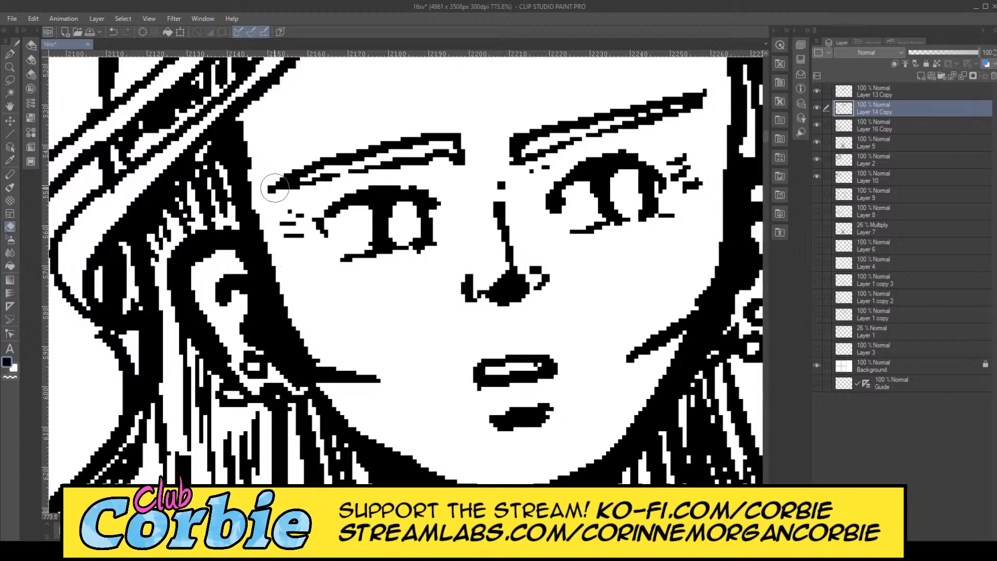
Step: Reduce the solid shadow under the short-haired character's lower lip to a thin, short horizontal line
left_click(10, 67)
mouse_move(212, 243)
left_mouse_down()
mouse_move(129, 317)
mouse_move(235, 374)
left_mouse_up()
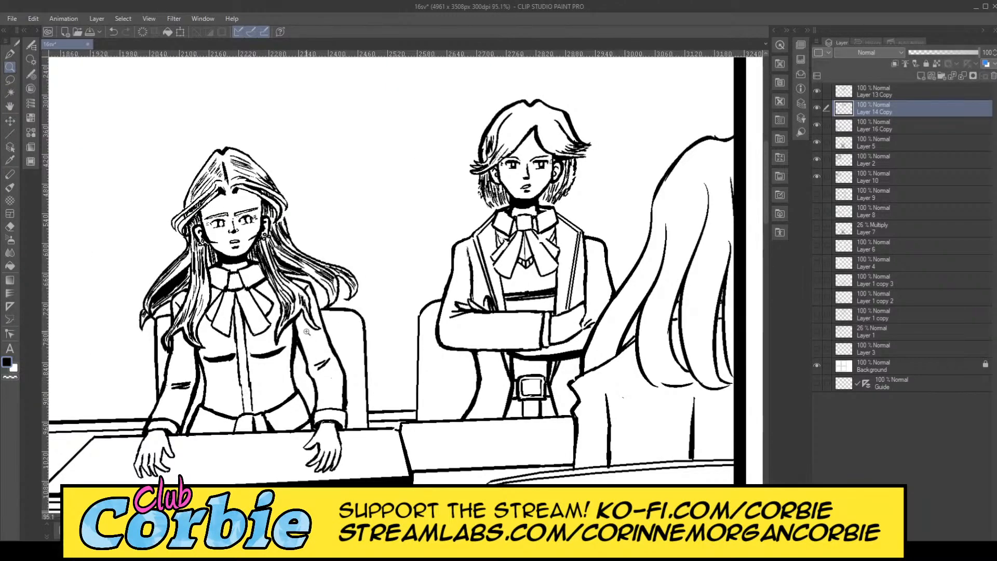
left_click_drag(307, 331, 276, 271)
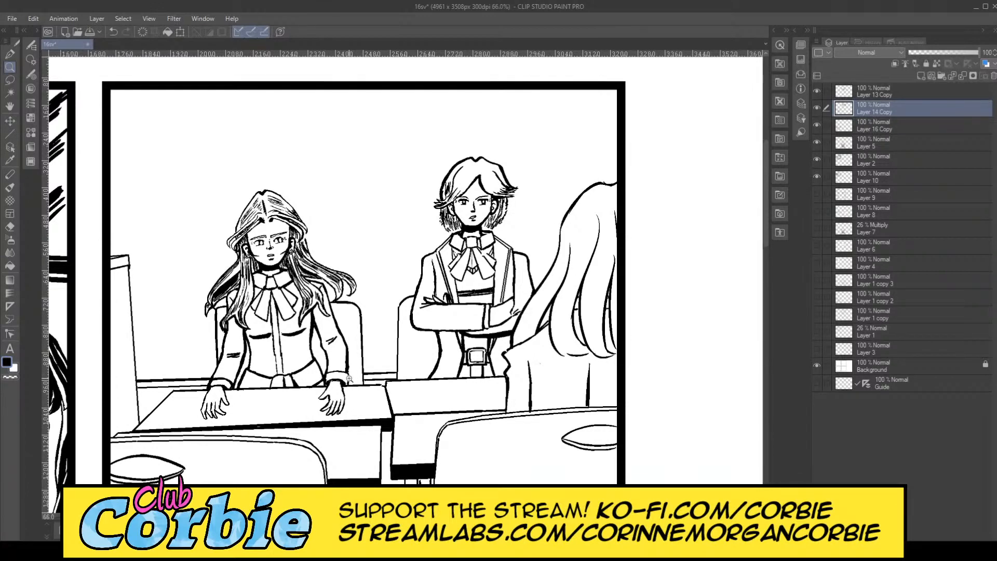
left_click_drag(554, 277, 547, 252)
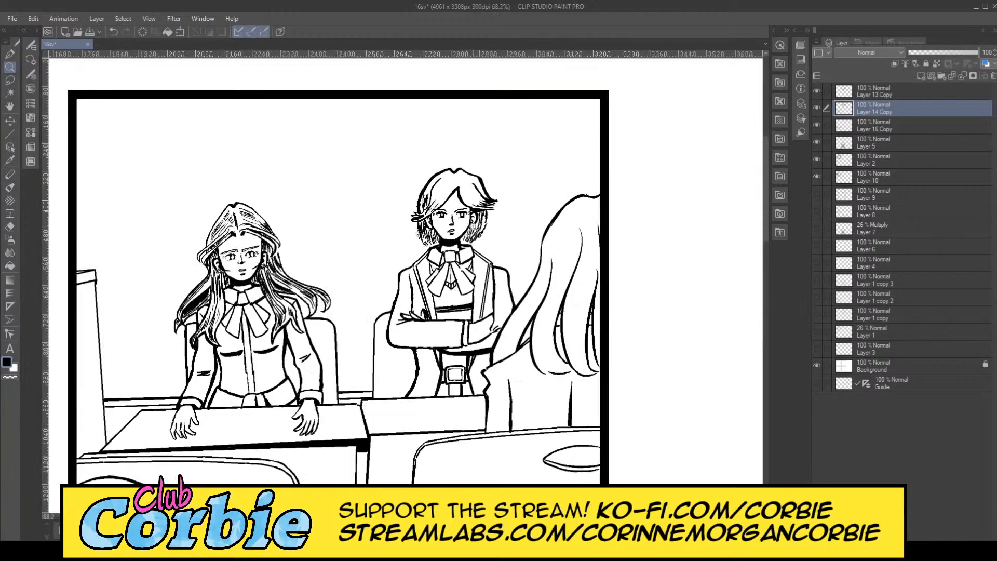
left_click_drag(487, 213, 431, 266)
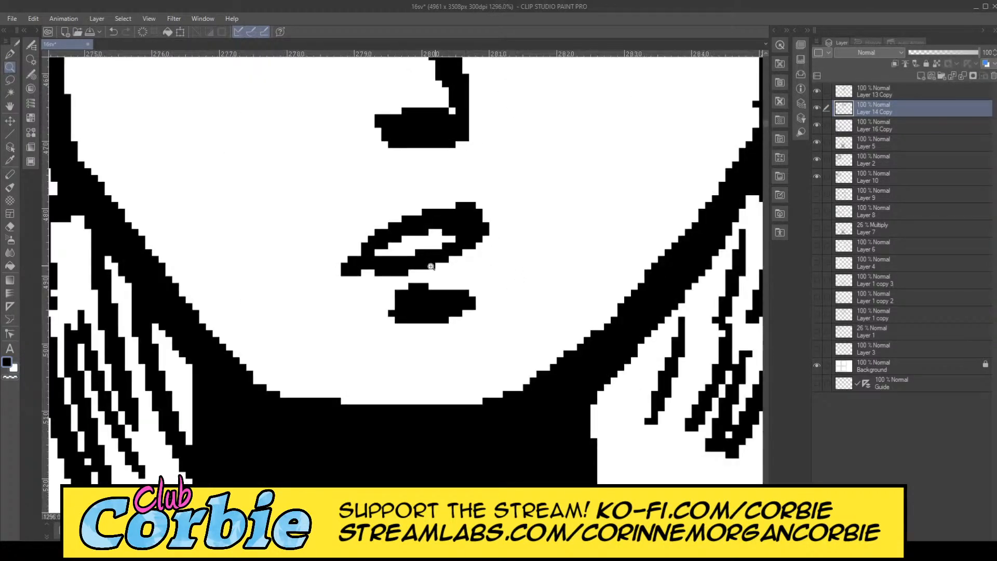
left_click(6, 229)
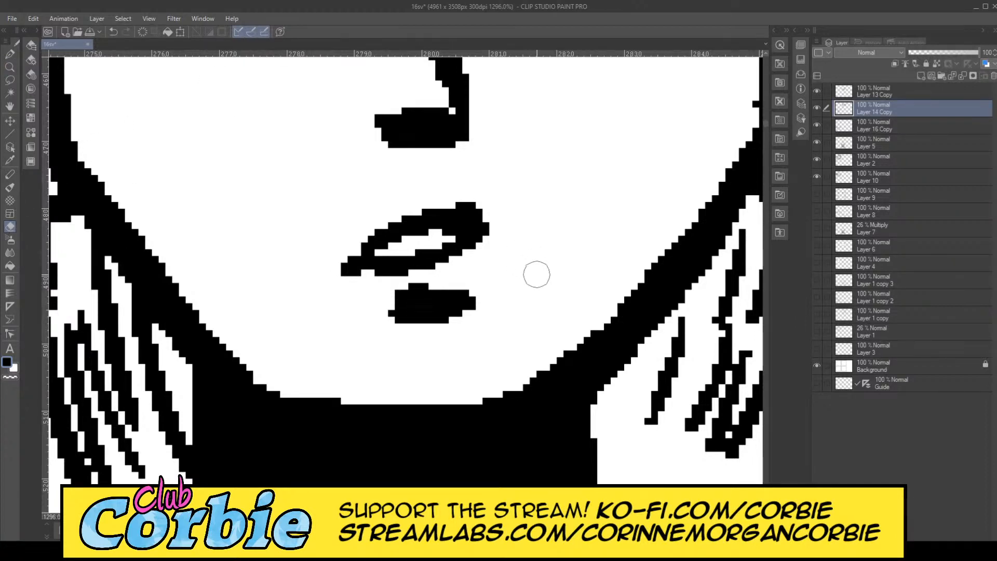
mouse_move(382, 293)
left_mouse_down()
mouse_move(442, 318)
mouse_move(380, 310)
mouse_move(390, 286)
left_mouse_up()
mouse_move(494, 270)
left_mouse_down()
mouse_move(481, 296)
mouse_move(422, 320)
mouse_move(490, 267)
left_mouse_up()
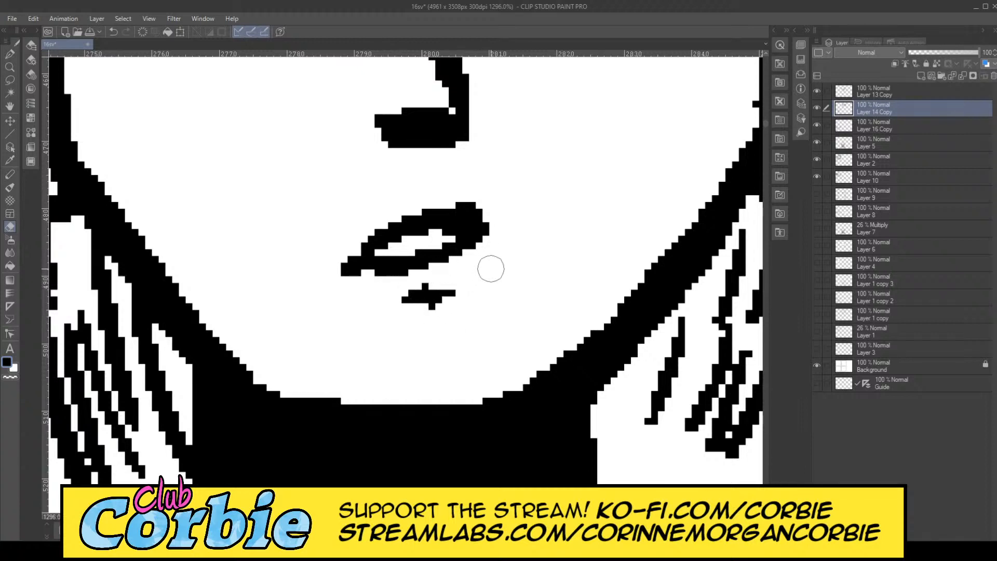
key("p")
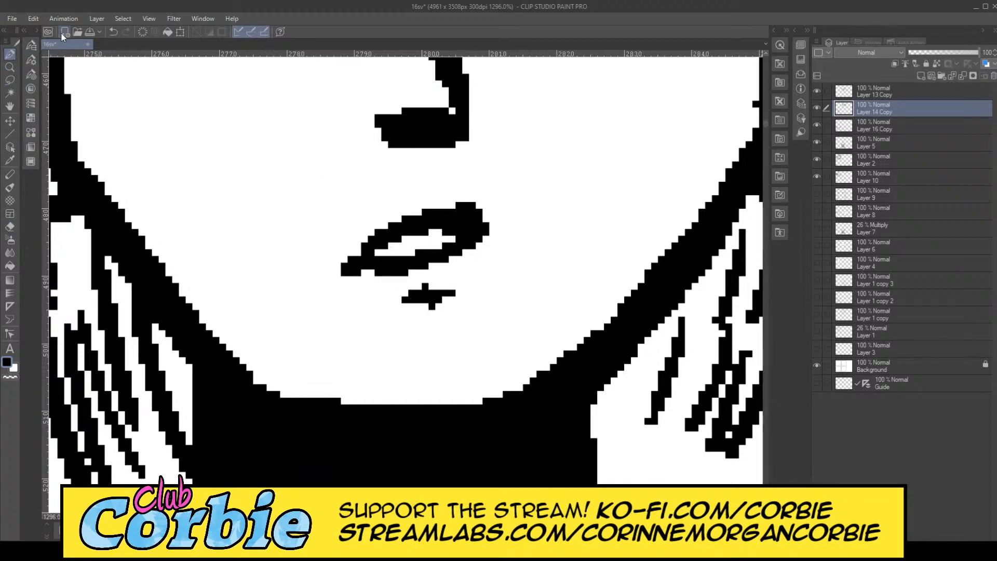
mouse_move(391, 299)
left_mouse_down()
mouse_move(454, 283)
mouse_move(393, 295)
left_mouse_up()
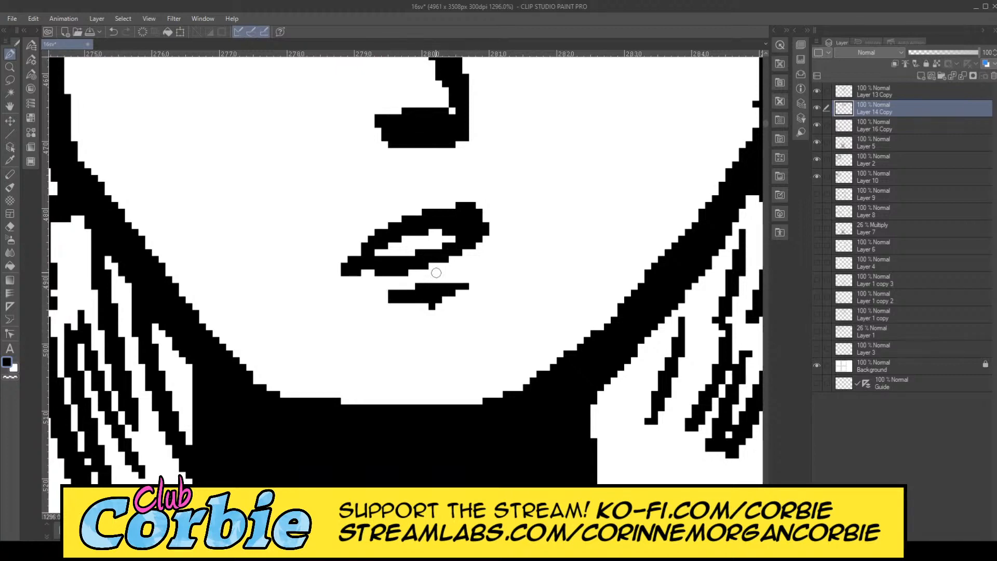
Step: Thin the outer contour of the short-haired character's left ear and erase the lash strokes where they touch the face outline
left_click(10, 68)
left_click_drag(351, 251, 280, 312)
left_click_drag(351, 284, 388, 287)
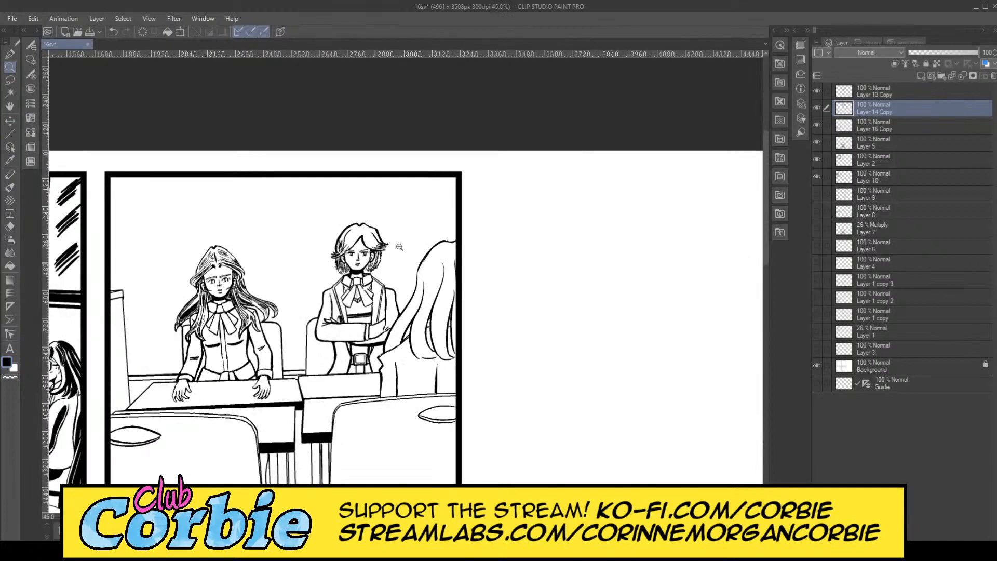
mouse_move(399, 247)
left_mouse_down()
mouse_move(356, 254)
mouse_move(401, 253)
left_mouse_up()
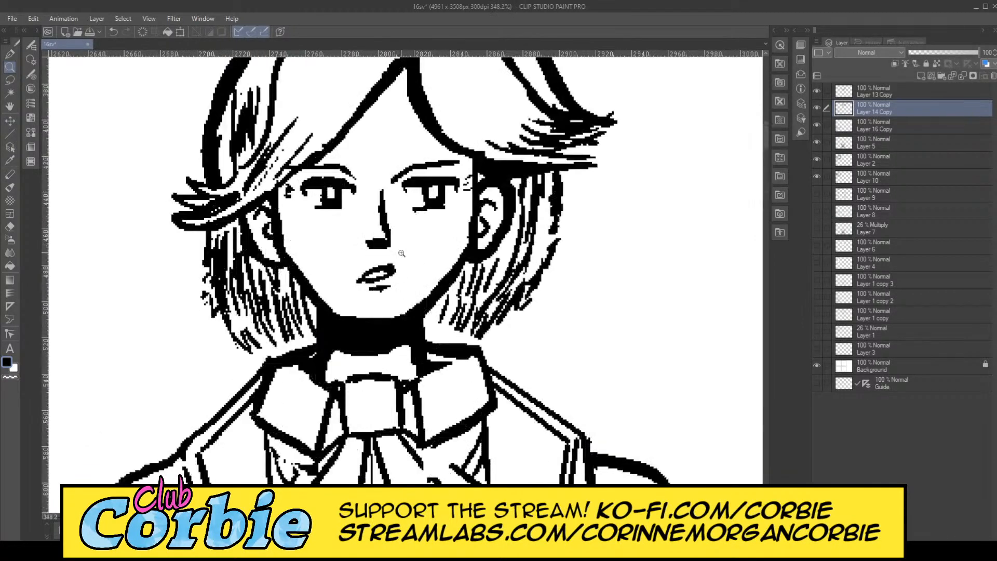
left_click_drag(483, 195, 592, 214)
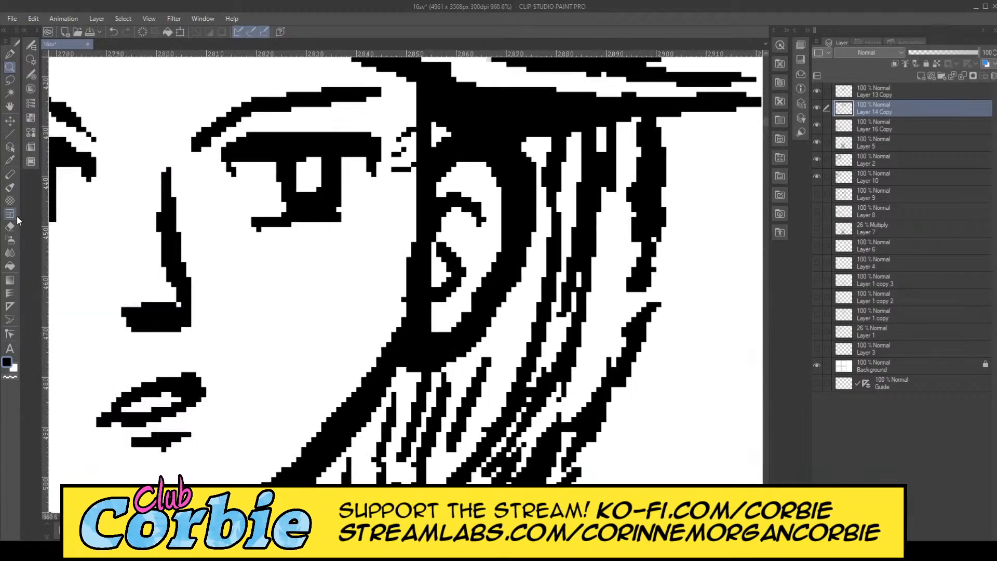
key("e")
mouse_move(404, 357)
left_mouse_down()
mouse_move(490, 342)
mouse_move(407, 374)
mouse_move(431, 363)
left_mouse_up()
mouse_move(443, 150)
left_mouse_down()
mouse_move(509, 141)
mouse_move(530, 161)
mouse_move(534, 253)
mouse_move(498, 341)
left_mouse_up()
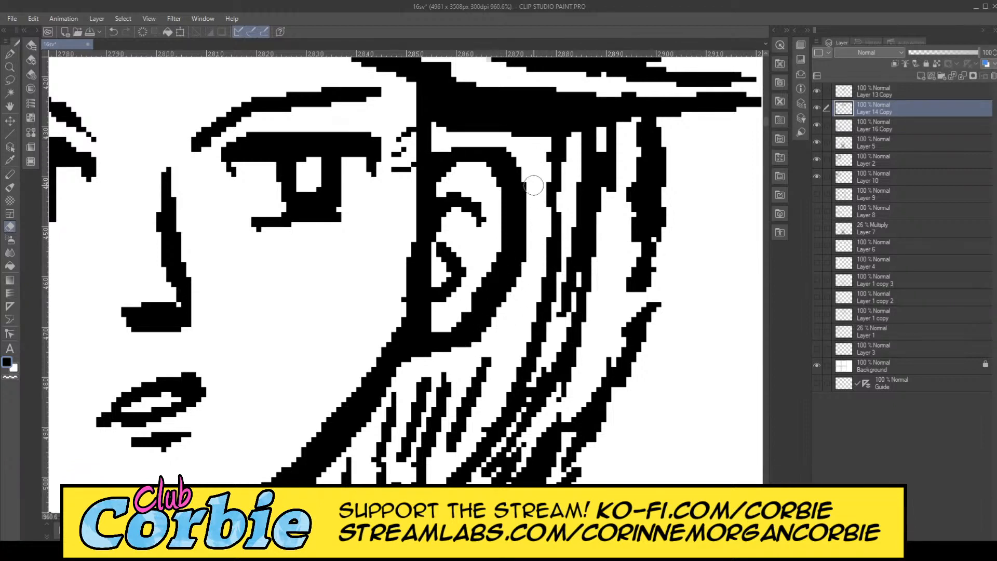
mouse_move(407, 175)
left_mouse_down()
mouse_move(408, 112)
mouse_move(413, 193)
mouse_move(409, 127)
left_mouse_up()
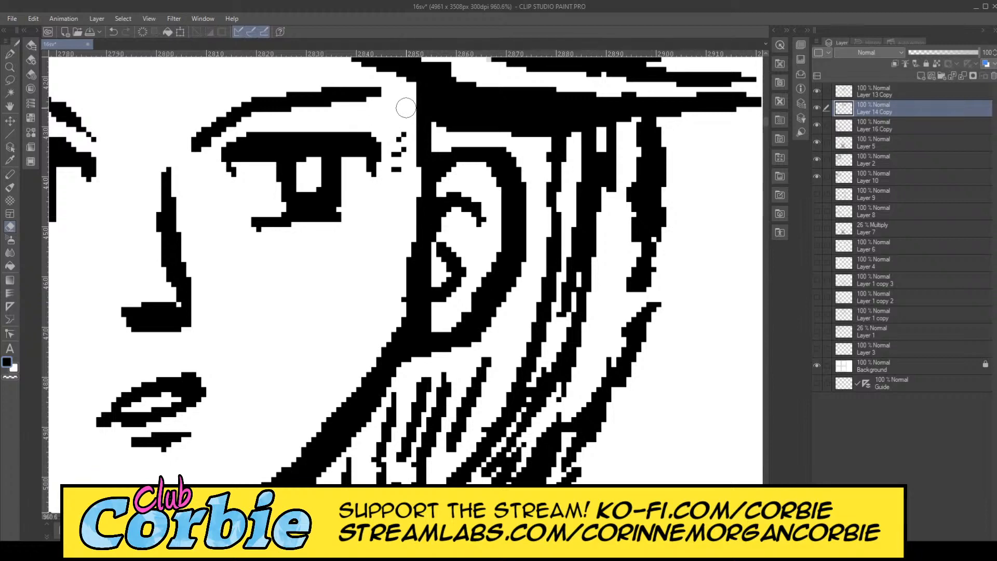
left_click(9, 66)
left_click_drag(354, 213, 331, 265)
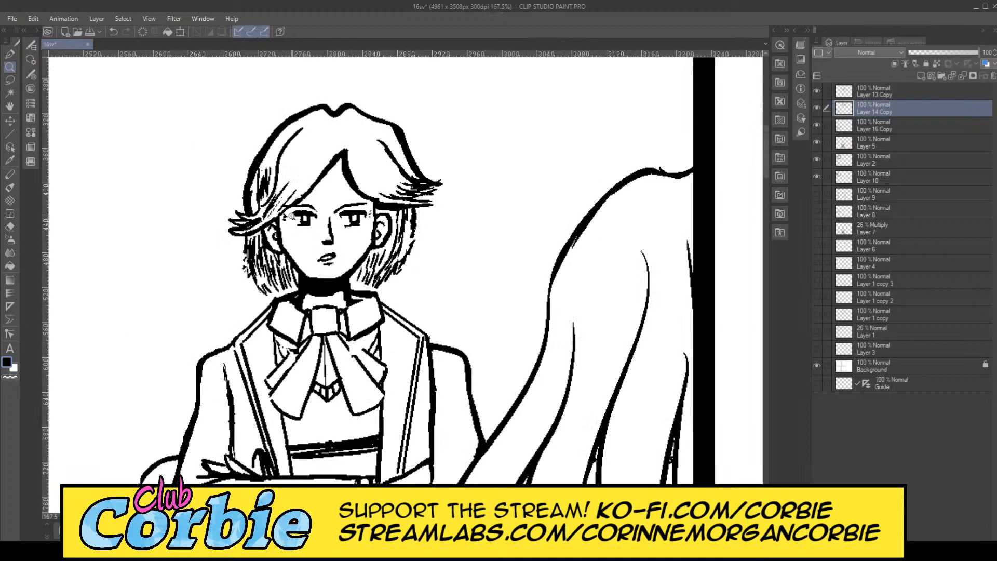
Step: Erase the stray strokes and specks along the outer edge of the short-haired character's hair below the flicked-out fringe
left_click_drag(291, 215, 328, 202)
left_click_drag(337, 292, 425, 394)
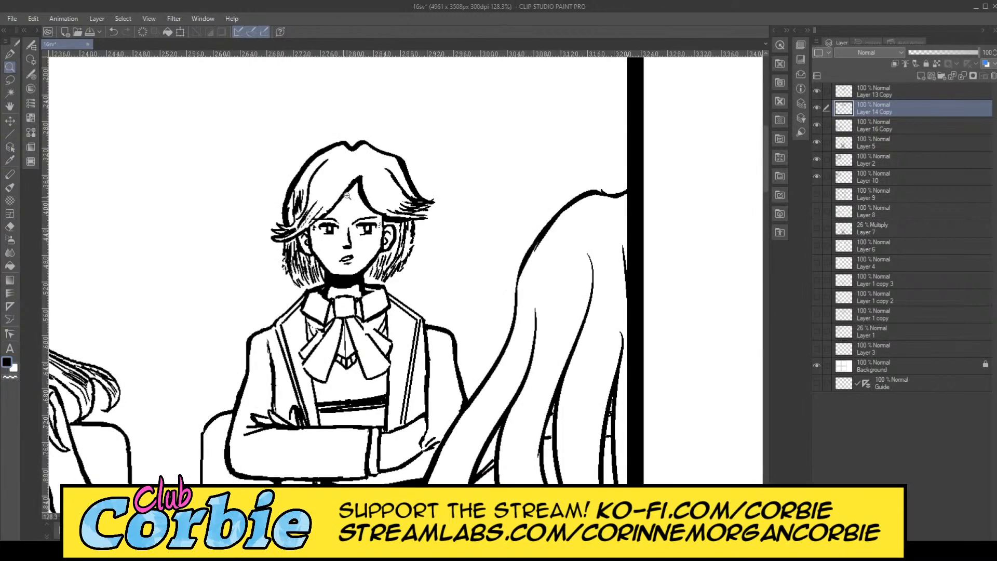
left_click_drag(348, 195, 352, 271)
left_click_drag(290, 262, 335, 268)
left_click(10, 226)
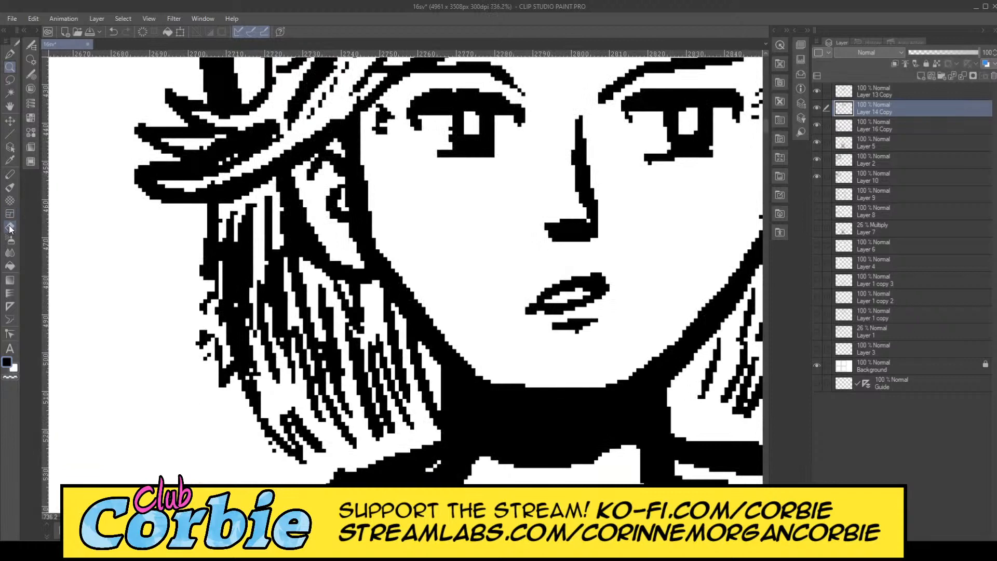
mouse_move(201, 318)
left_mouse_down()
mouse_move(224, 390)
mouse_move(197, 281)
mouse_move(234, 407)
left_mouse_up()
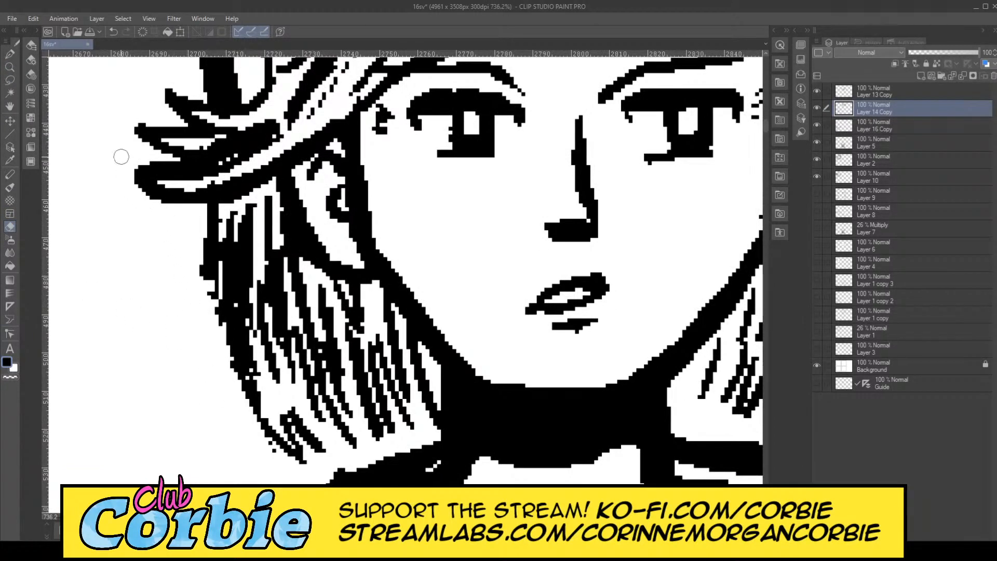
left_click_drag(123, 165, 162, 163)
Step: Thin the short-haired character's coat line below the folded arms and erase the leftover specks beside it
left_click(12, 66)
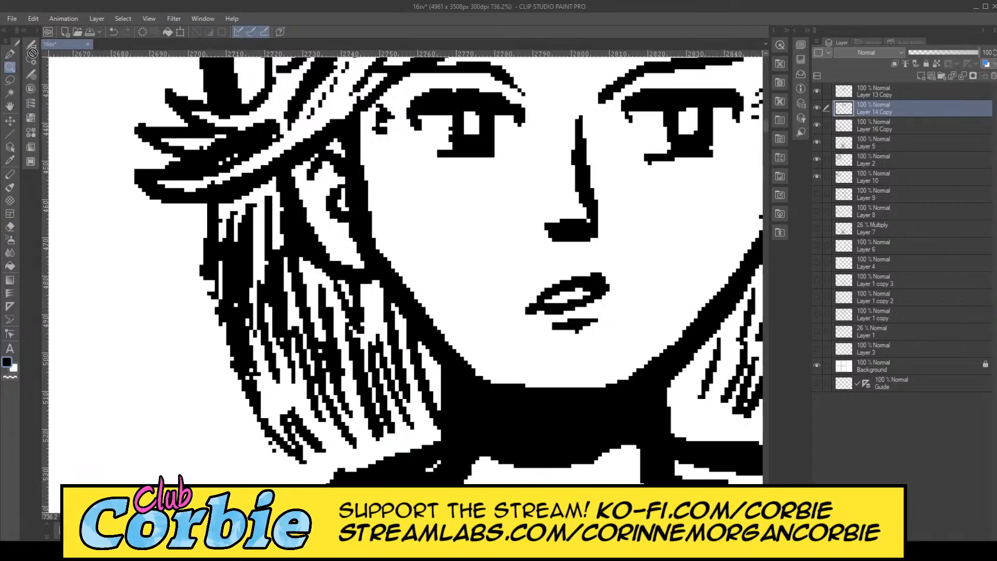
left_click_drag(294, 255, 205, 296)
left_click_drag(316, 307, 297, 347)
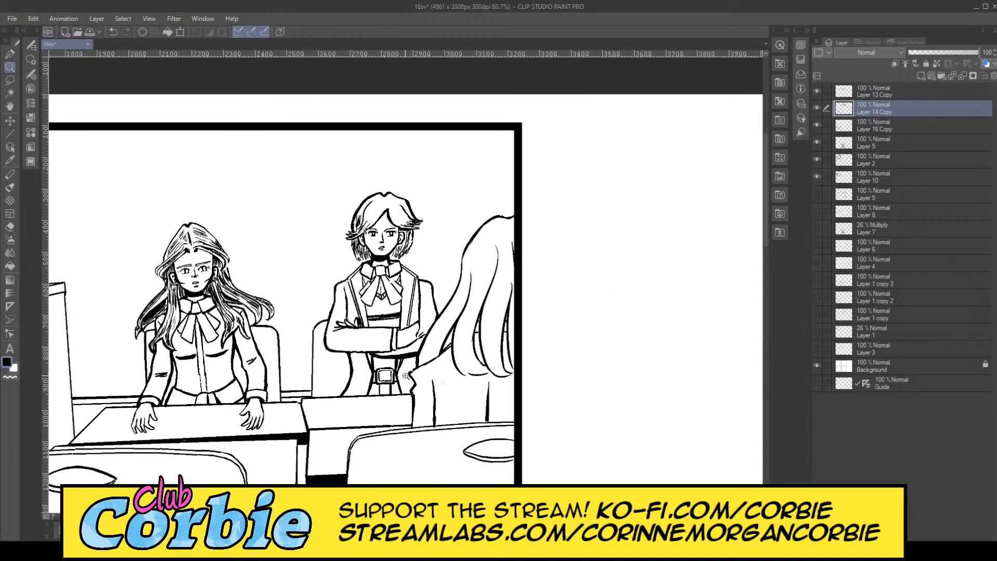
left_click_drag(406, 375, 352, 396)
mouse_move(301, 378)
left_mouse_down()
mouse_move(322, 340)
mouse_move(307, 318)
mouse_move(292, 347)
mouse_move(312, 400)
mouse_move(312, 377)
left_mouse_up()
left_click_drag(340, 328, 364, 326)
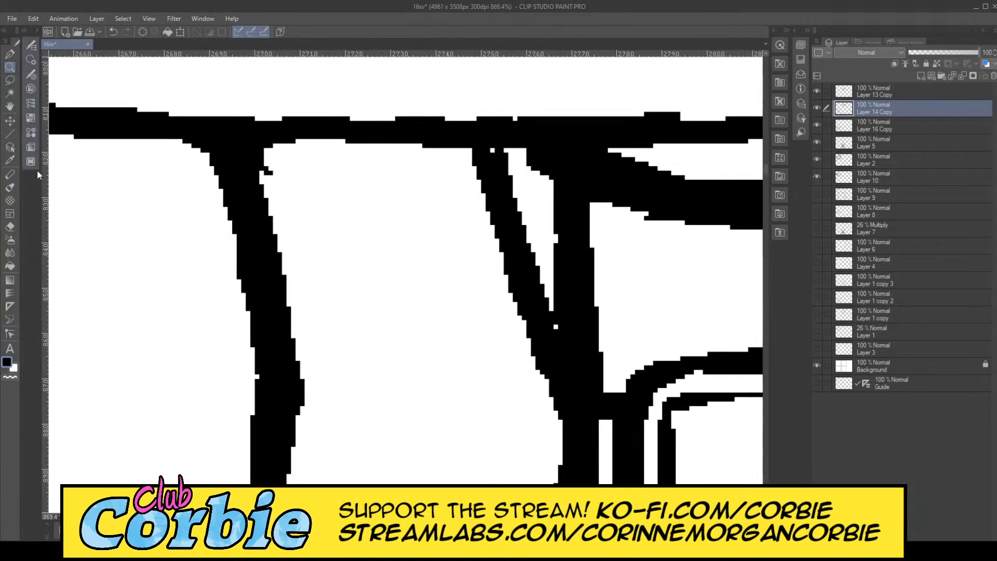
left_click(10, 227)
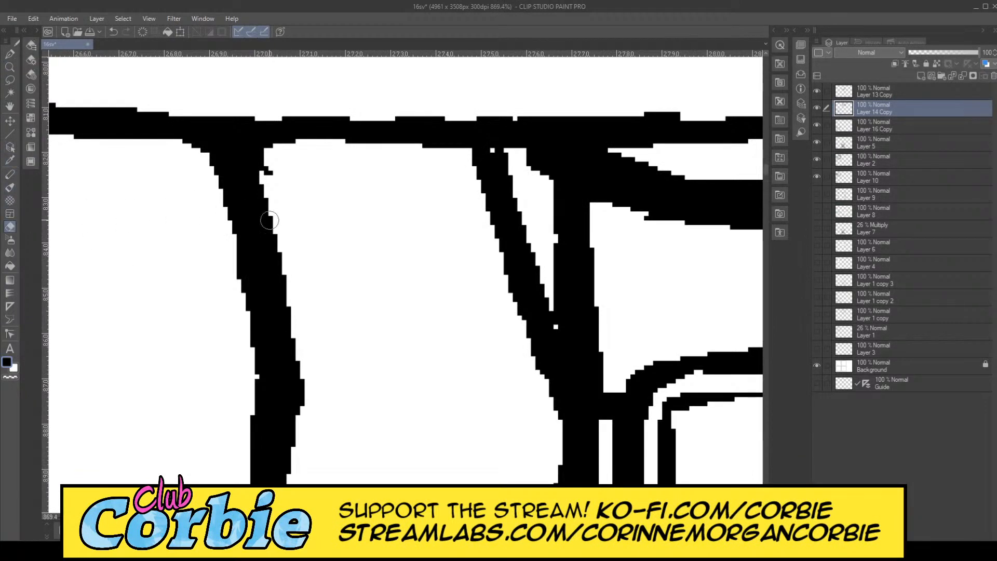
left_click_drag(263, 174, 303, 435)
mouse_move(284, 236)
left_mouse_down()
mouse_move(299, 422)
mouse_move(284, 416)
left_mouse_up()
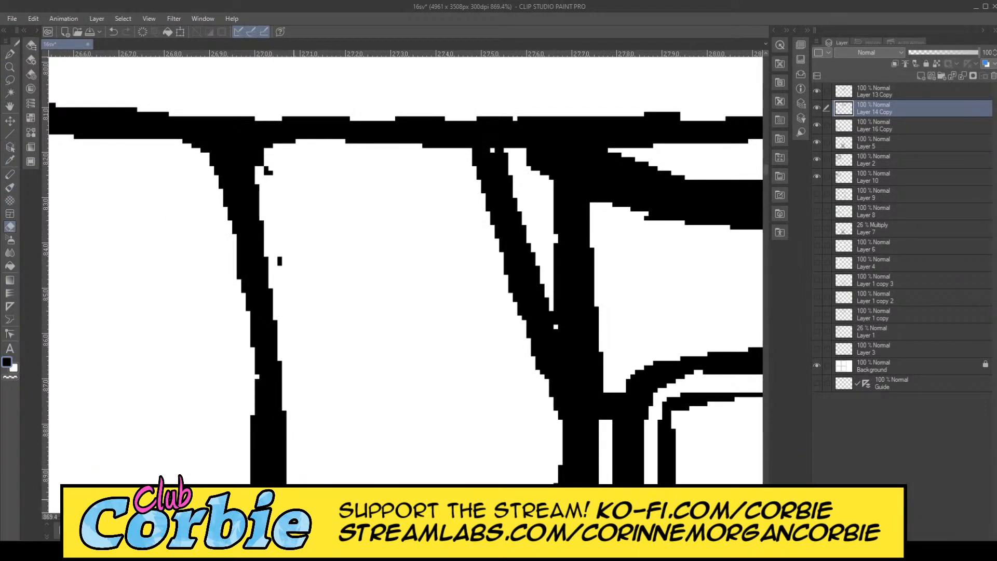
left_click_drag(280, 261, 270, 191)
scroll(151, 272, "down", 10)
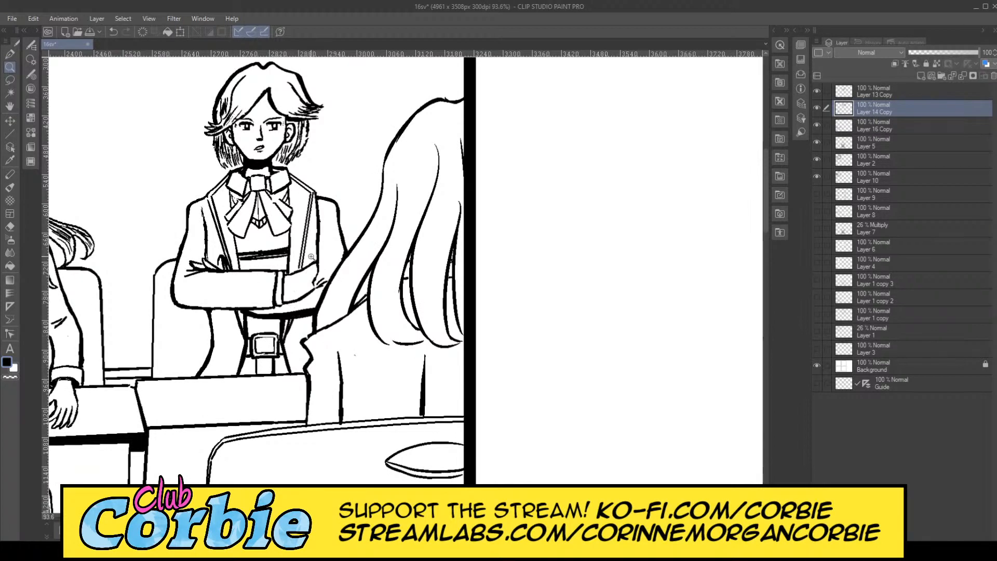
Step: Smooth the upper edge of the short-haired character's thick waistband line and fill the white specks inside it with black
left_click(230, 218)
left_click(254, 215)
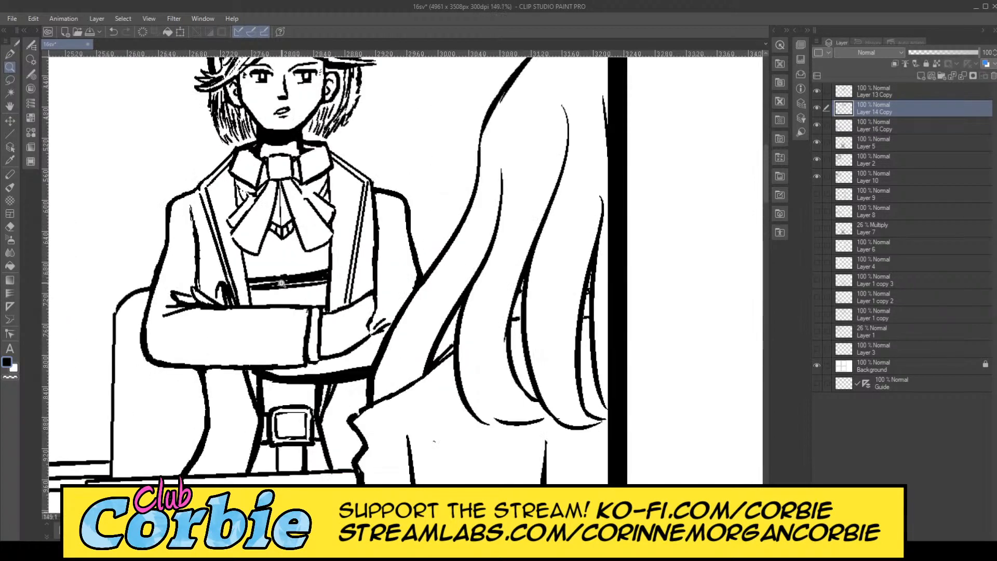
left_click_drag(282, 283, 315, 267)
left_click(251, 241)
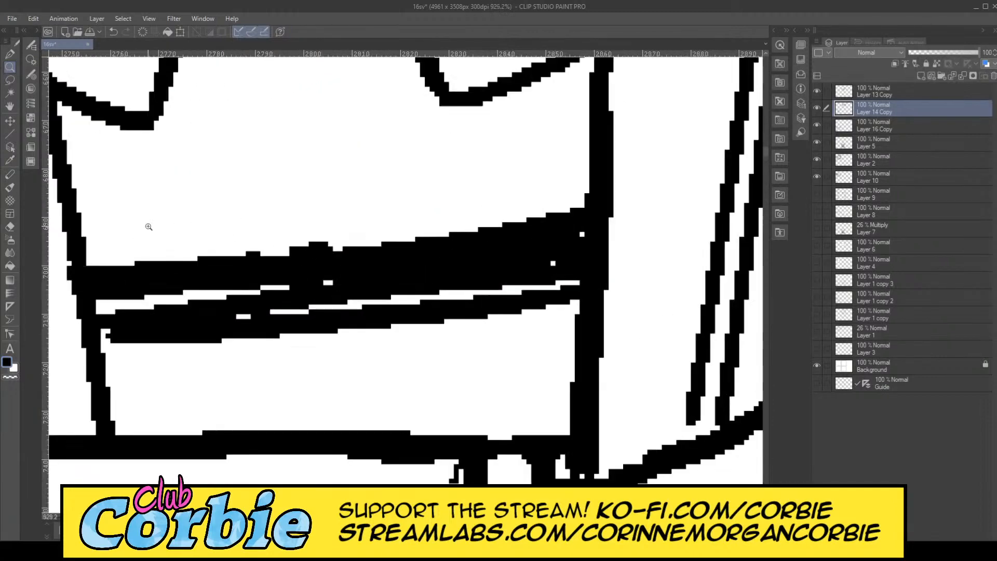
left_click(11, 226)
mouse_move(252, 246)
left_mouse_down()
mouse_move(351, 245)
mouse_move(577, 190)
left_mouse_up()
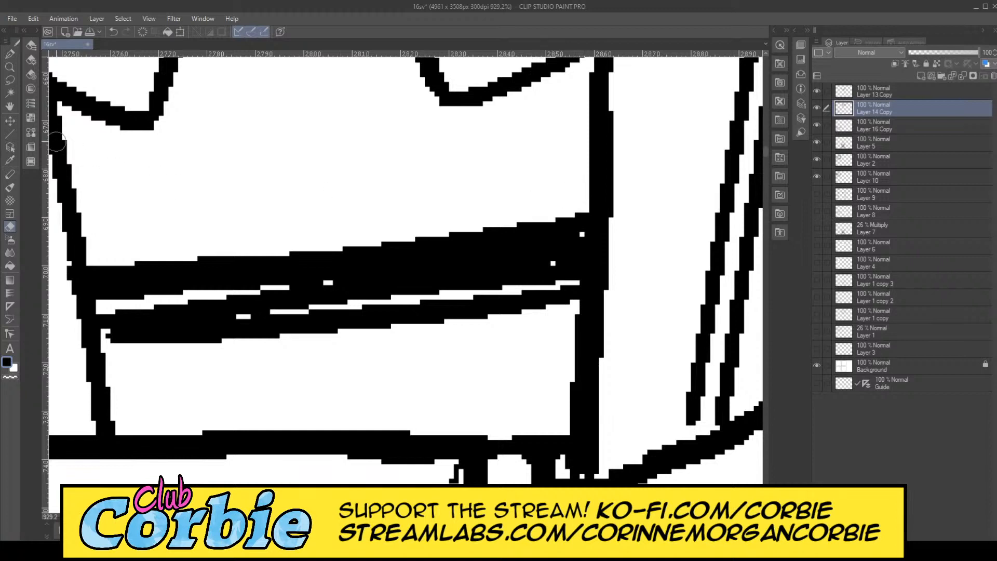
left_click(10, 54)
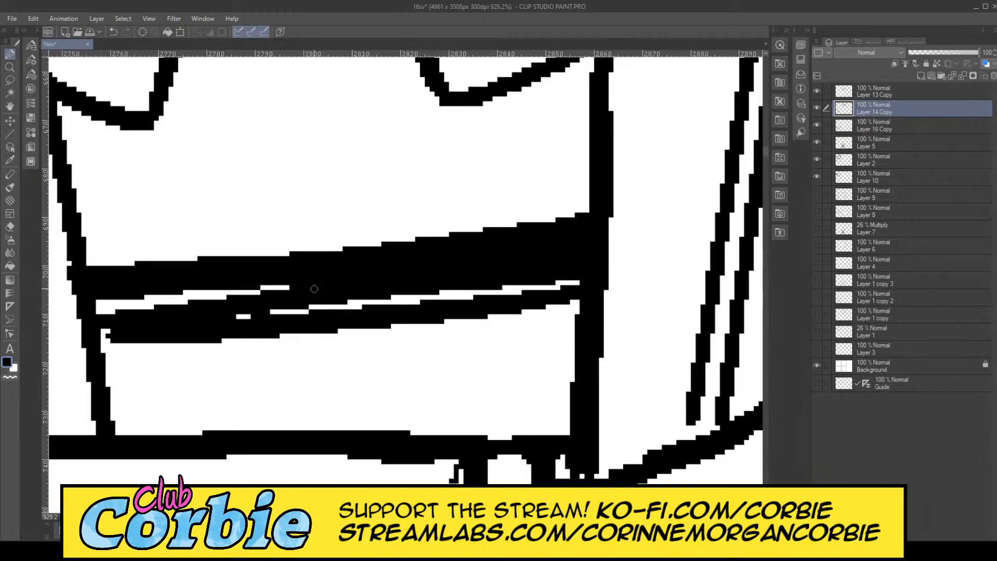
key("slash")
left_click(270, 261, "alt")
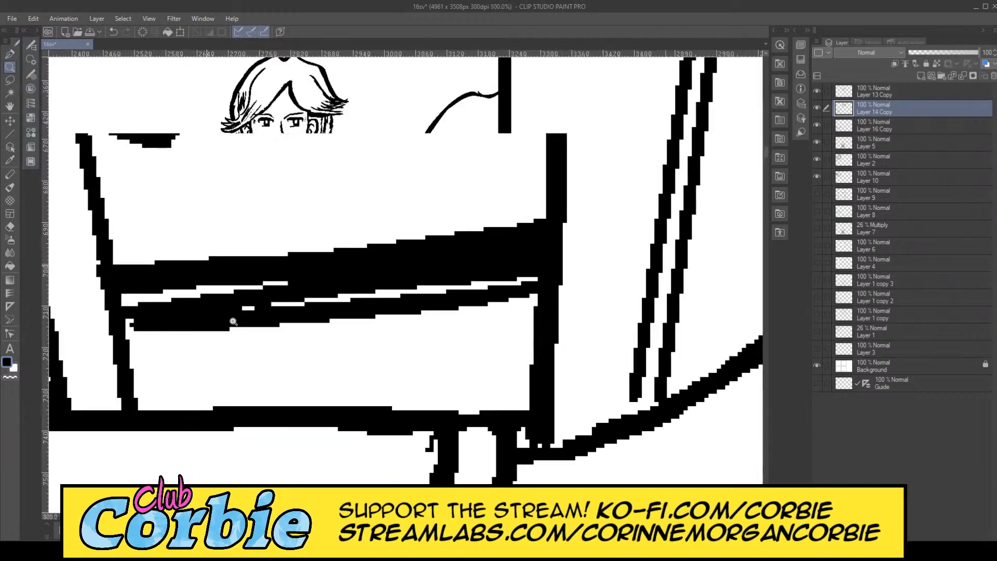
Step: Erase the stray speck on the back of the foreground character's jacket, below the hair ends
key("ctrl+0")
scroll(248, 198, "down", 3)
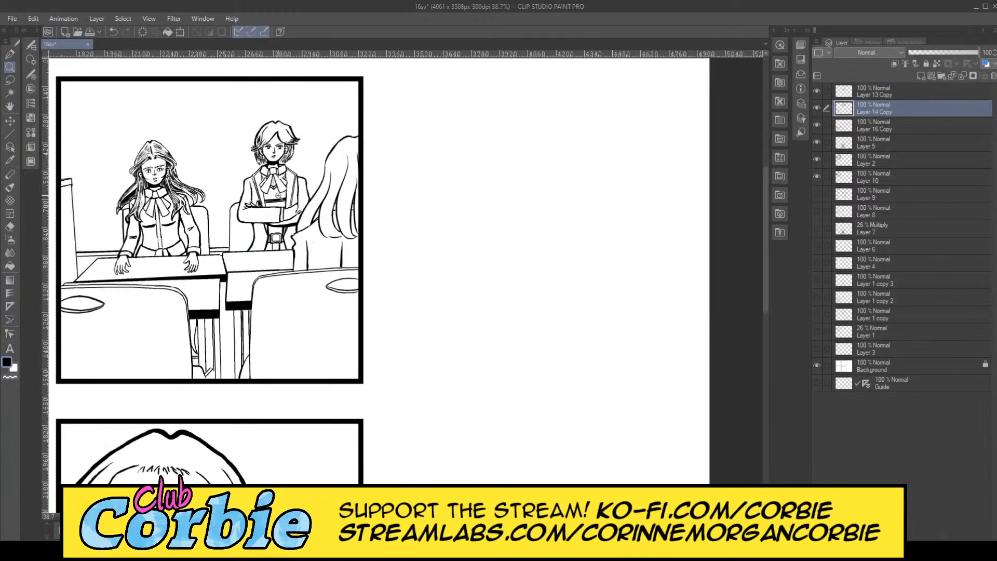
scroll(307, 171, "up", 3)
scroll(380, 339, "up", 5)
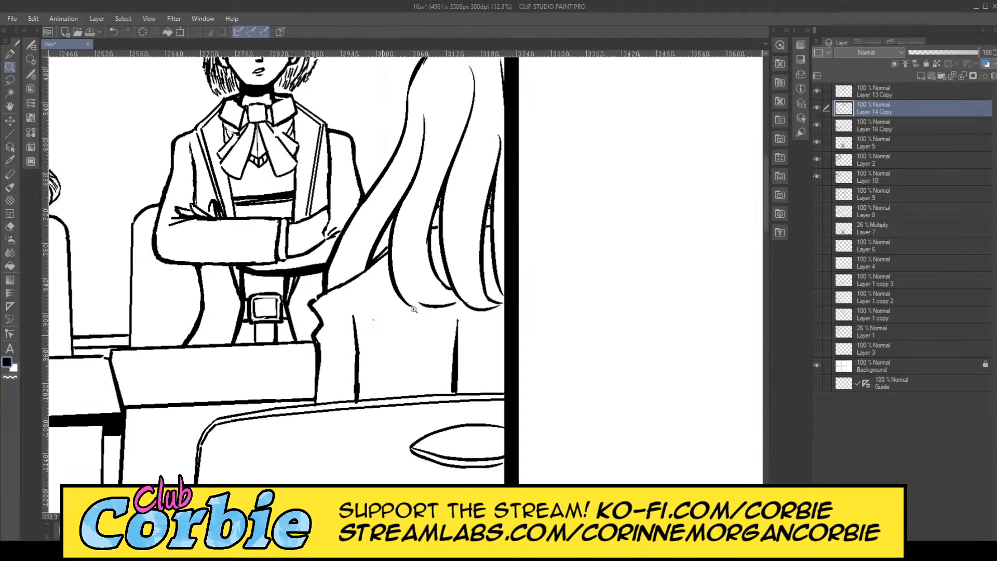
scroll(369, 198, "up", 3)
left_click(10, 226)
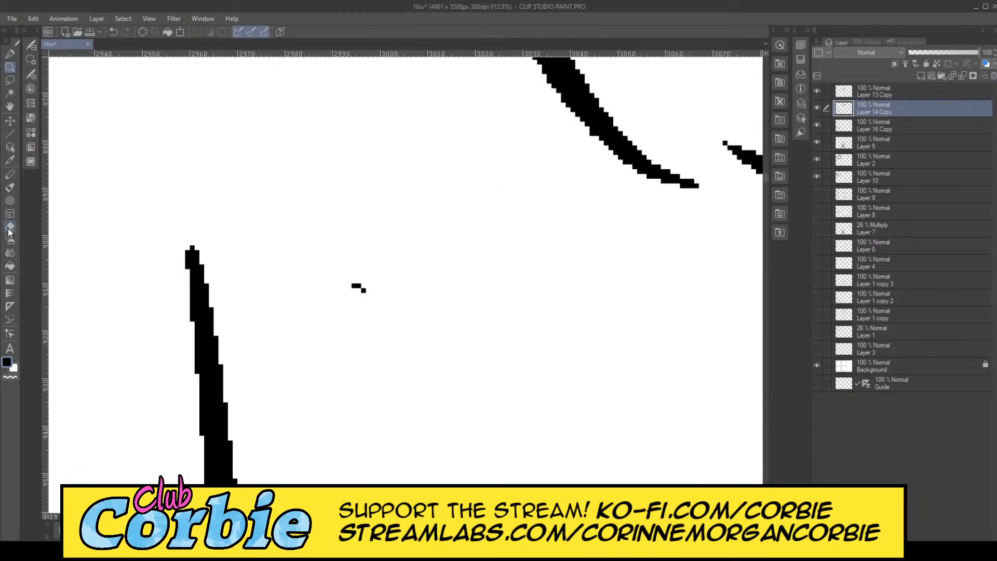
left_click(357, 288)
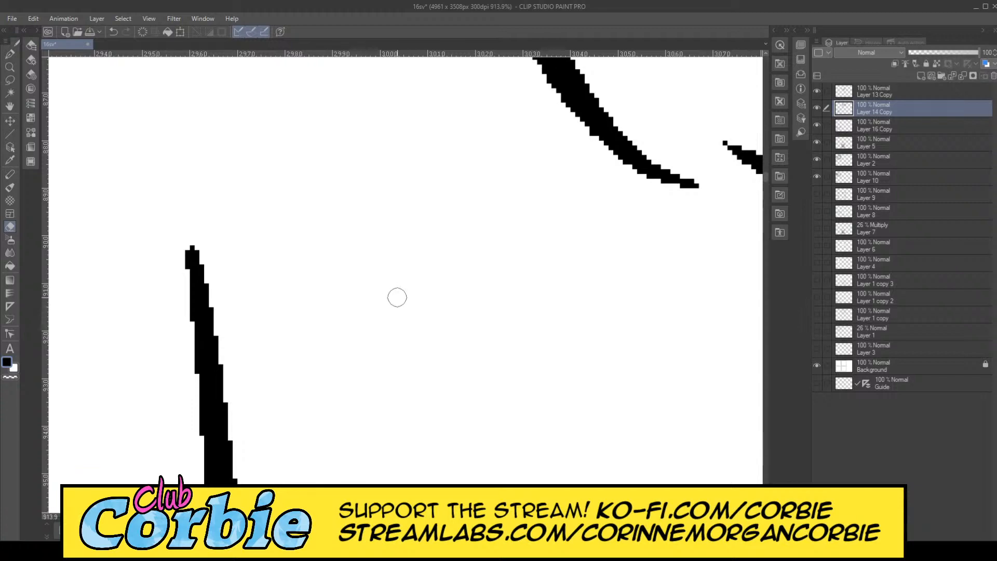
Step: Erase the dot above the long-haired character's nose, then shorten and thin the upper end of the nose bridge line
left_click(10, 66)
scroll(364, 301, "down", 10)
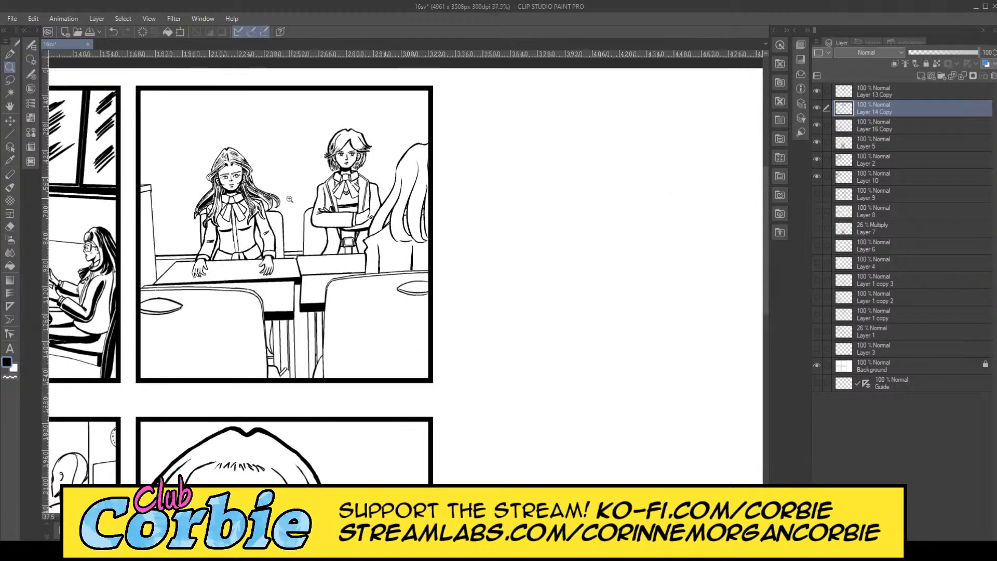
scroll(290, 199, "up", 2)
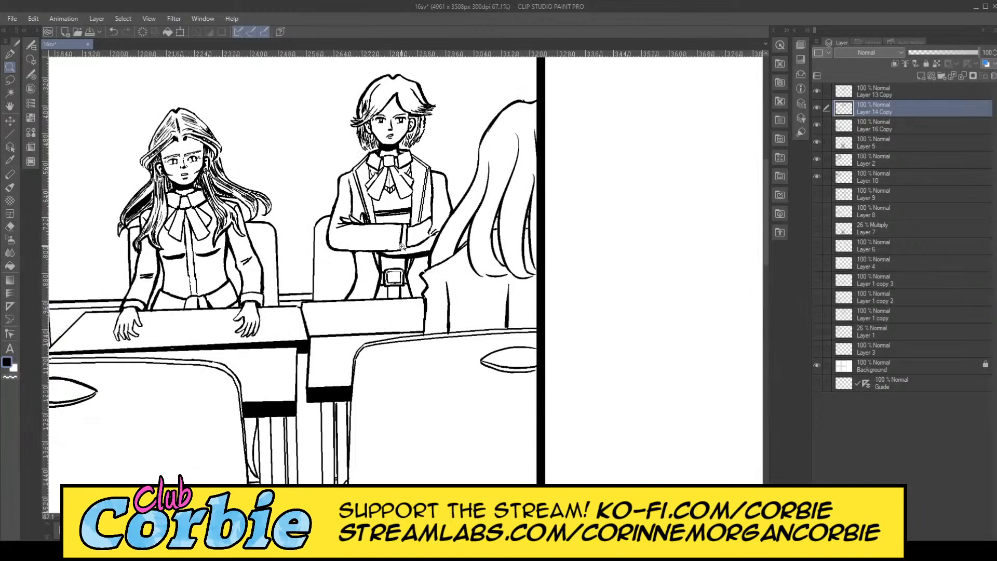
scroll(395, 232, "down", 2)
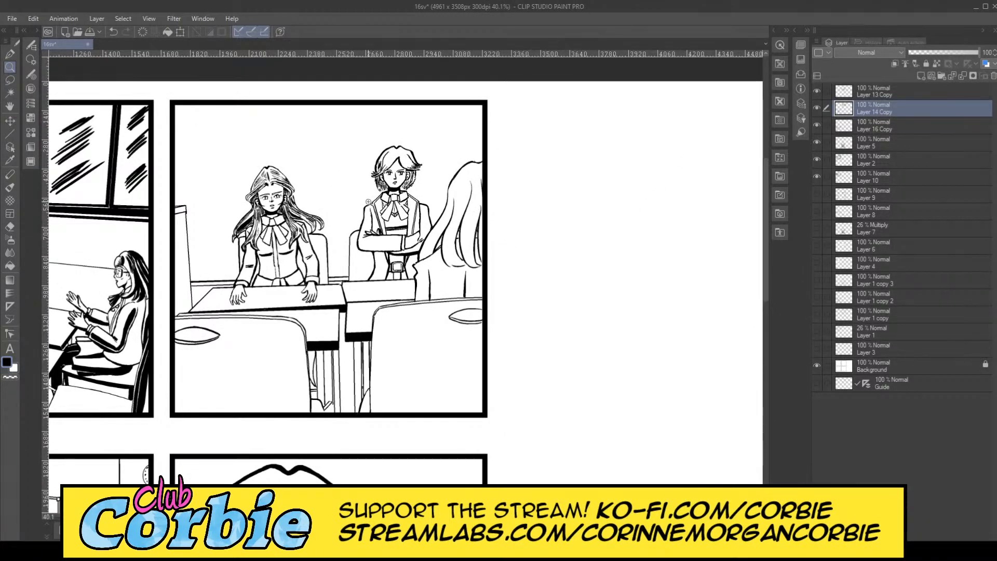
scroll(282, 206, "up", 2)
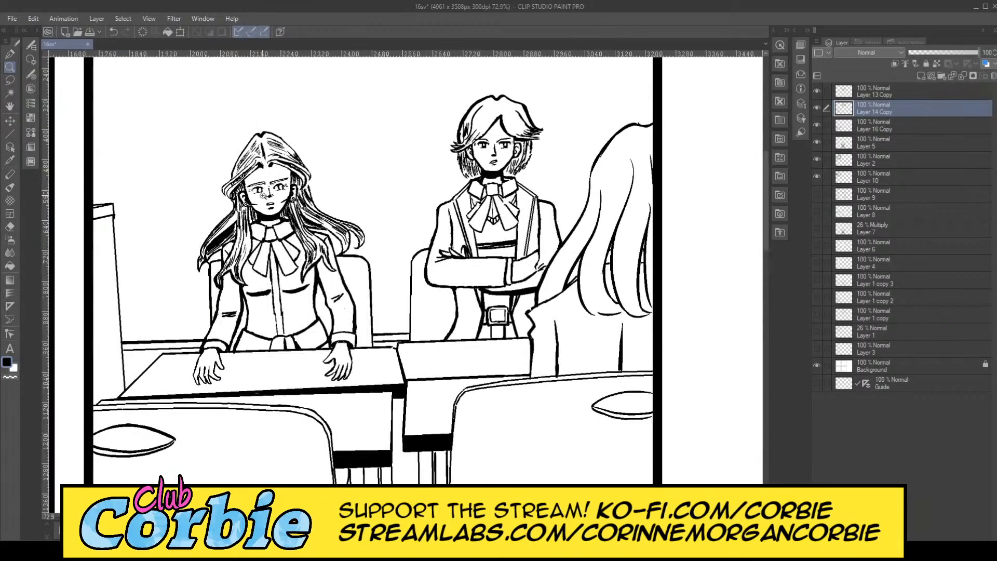
scroll(263, 195, "up", 7)
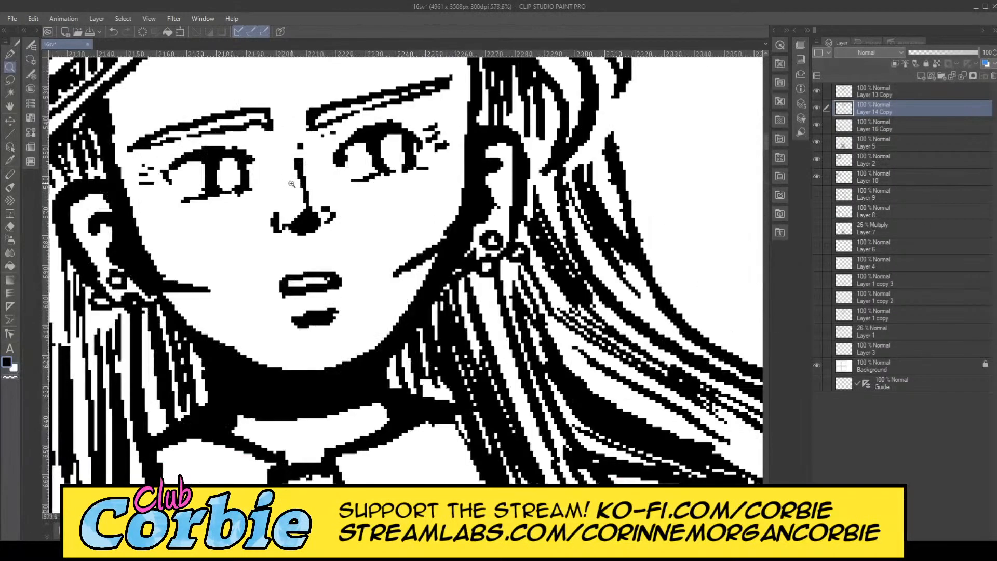
scroll(311, 130, "up", 2)
left_click(10, 227)
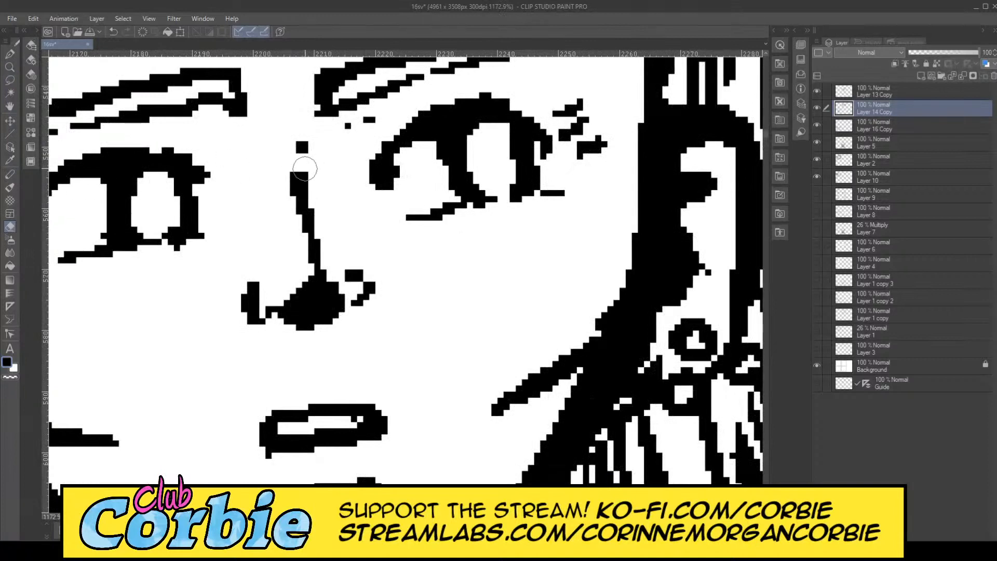
mouse_move(298, 174)
left_mouse_down()
mouse_move(290, 143)
mouse_move(315, 199)
mouse_move(300, 127)
left_mouse_up()
left_click_drag(285, 223, 291, 179)
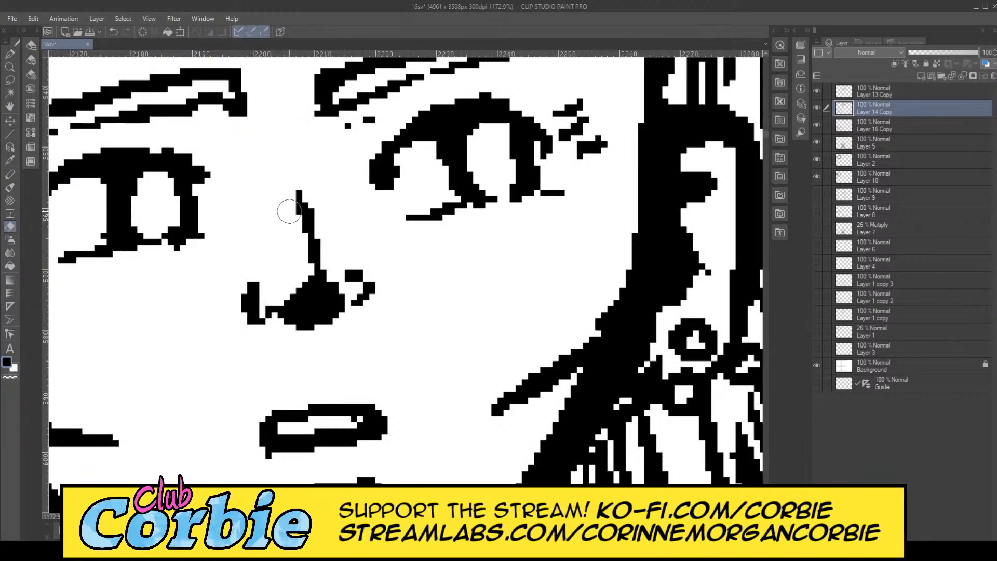
Step: Review the line work of the whole panel, comparing the two seated characters with the foreground figure
left_click(11, 66)
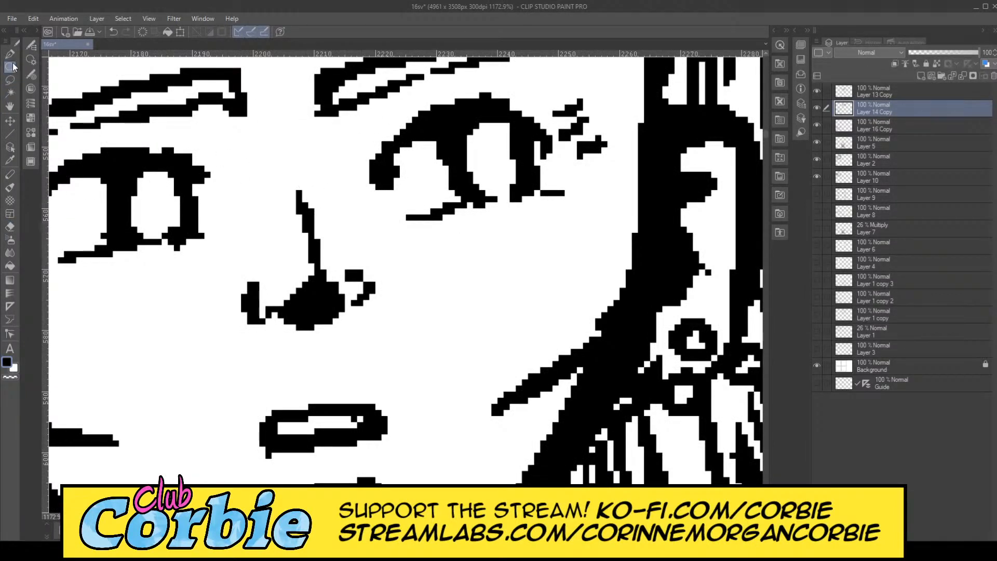
scroll(313, 245, "down", 15)
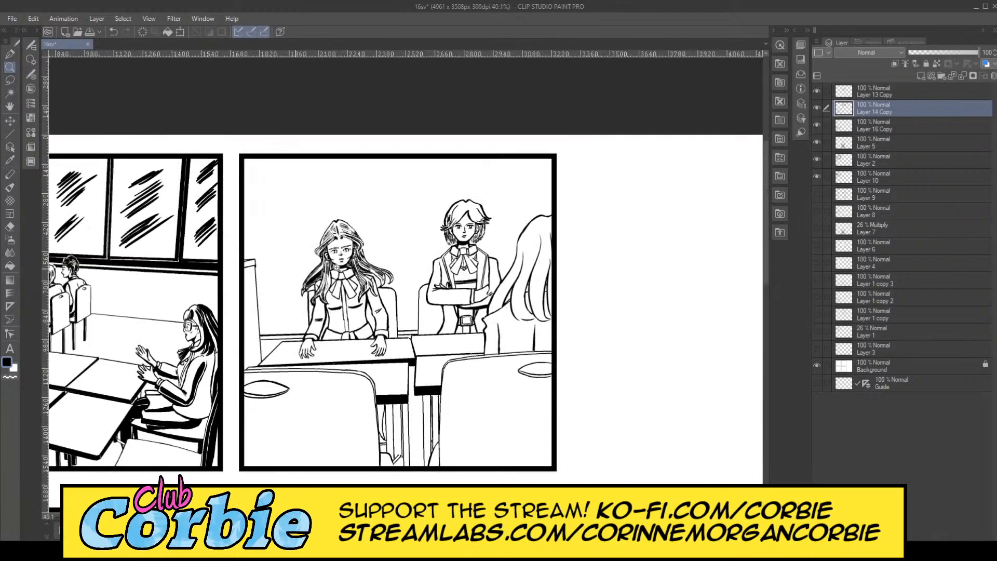
scroll(477, 254, "up", 3)
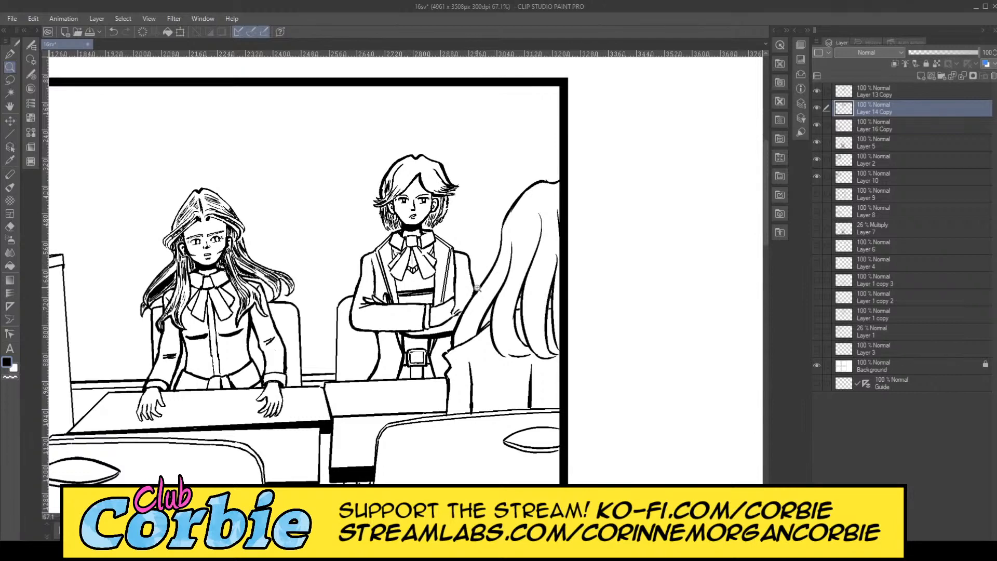
scroll(478, 328, "down", 3)
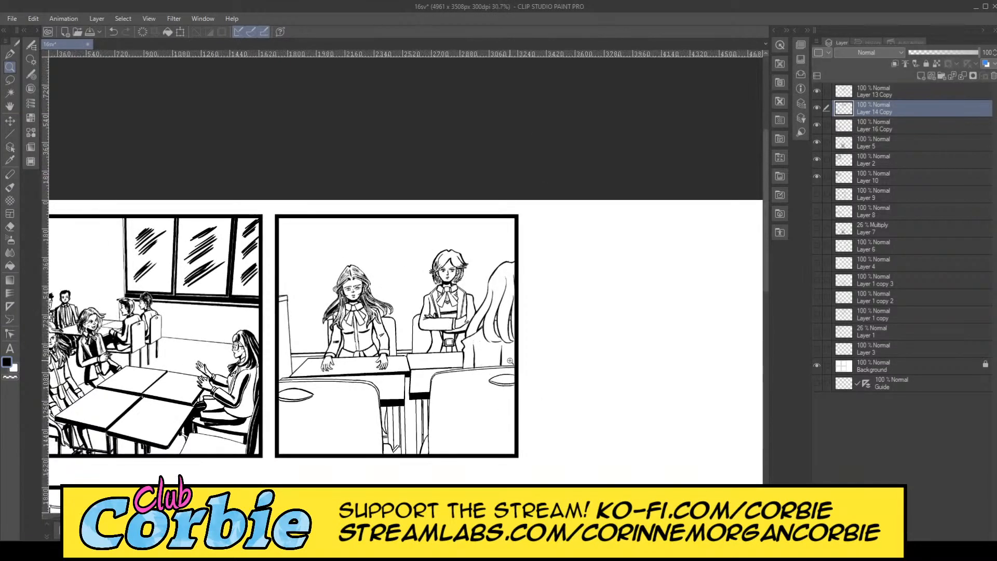
scroll(508, 325, "up", 2)
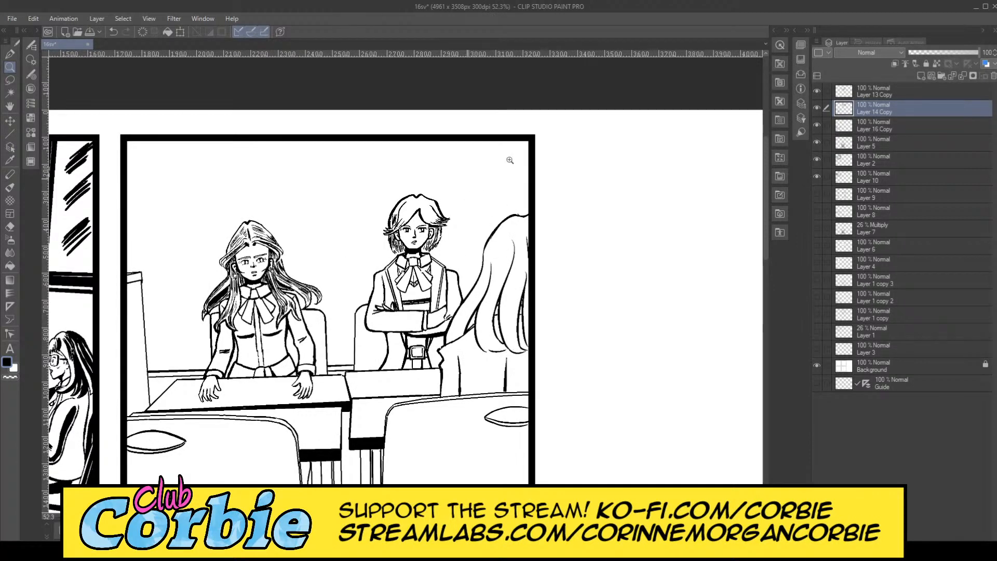
scroll(510, 160, "up", 8)
scroll(442, 302, "down", 9)
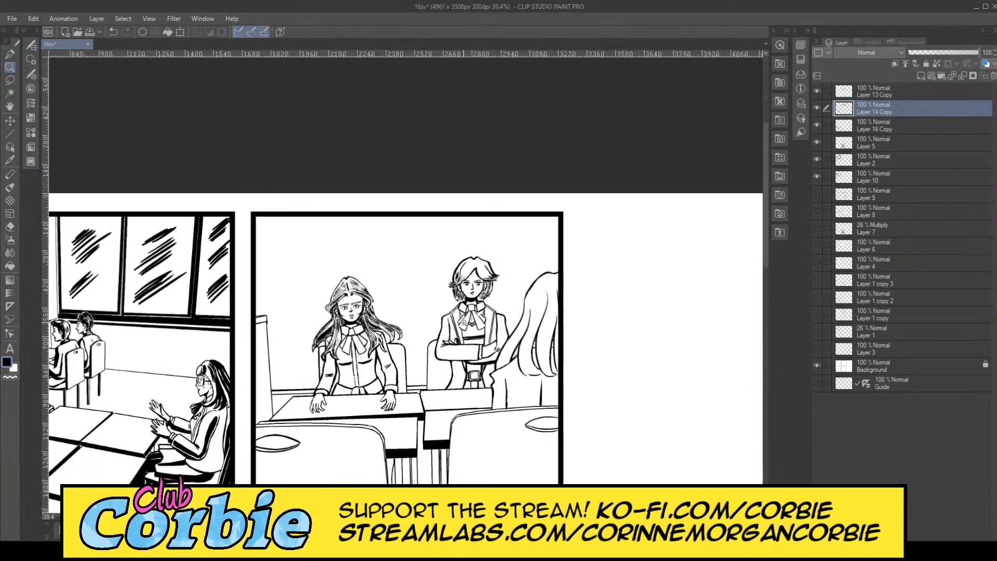
Step: Extend the foreground character's large hair lock into one continuous thick curve, joining the separate arc below it and the neighbouring lock
scroll(561, 335, "up", 4)
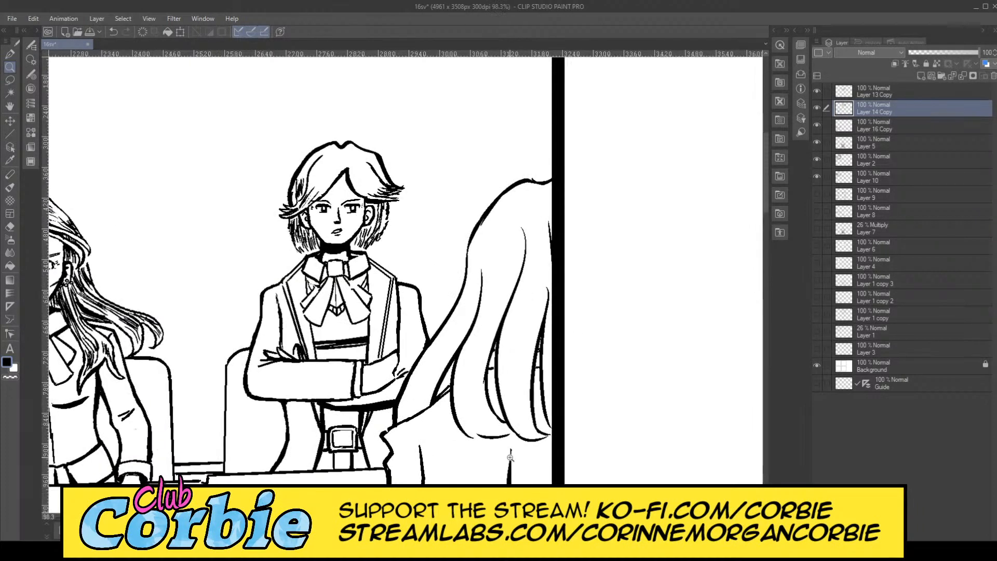
scroll(548, 449, "up", 9)
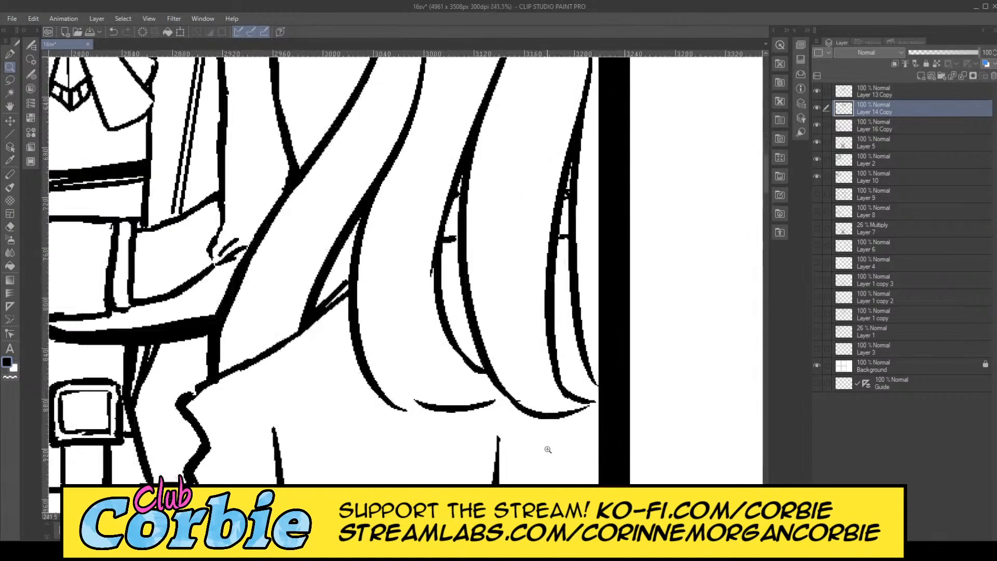
scroll(467, 402, "up", 2)
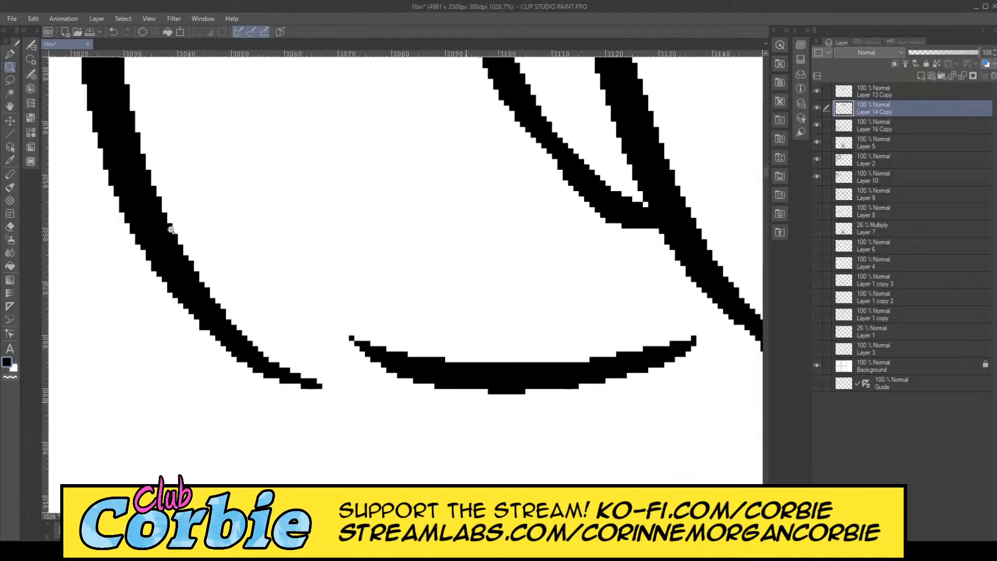
left_click(10, 54)
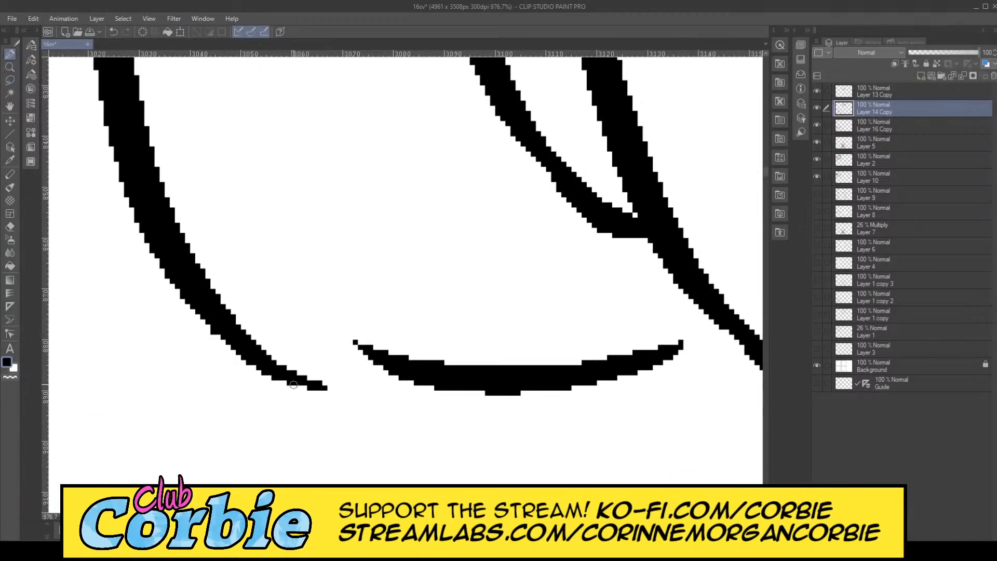
mouse_move(294, 384)
left_mouse_down()
mouse_move(418, 396)
mouse_move(538, 391)
left_mouse_up()
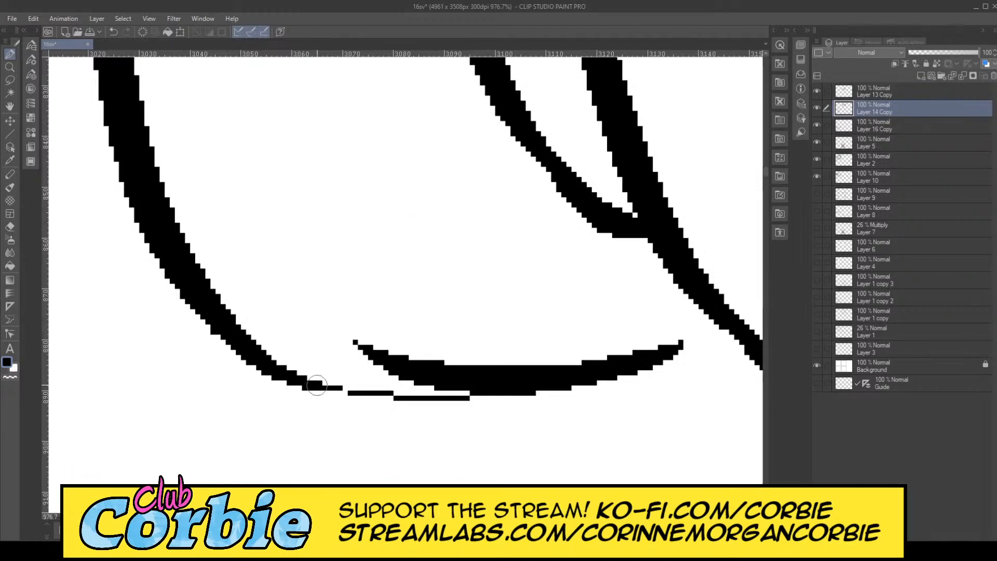
mouse_move(317, 385)
left_mouse_down()
mouse_move(509, 389)
mouse_move(579, 377)
mouse_move(436, 399)
mouse_move(349, 399)
mouse_move(305, 388)
mouse_move(267, 362)
mouse_move(398, 398)
left_mouse_up()
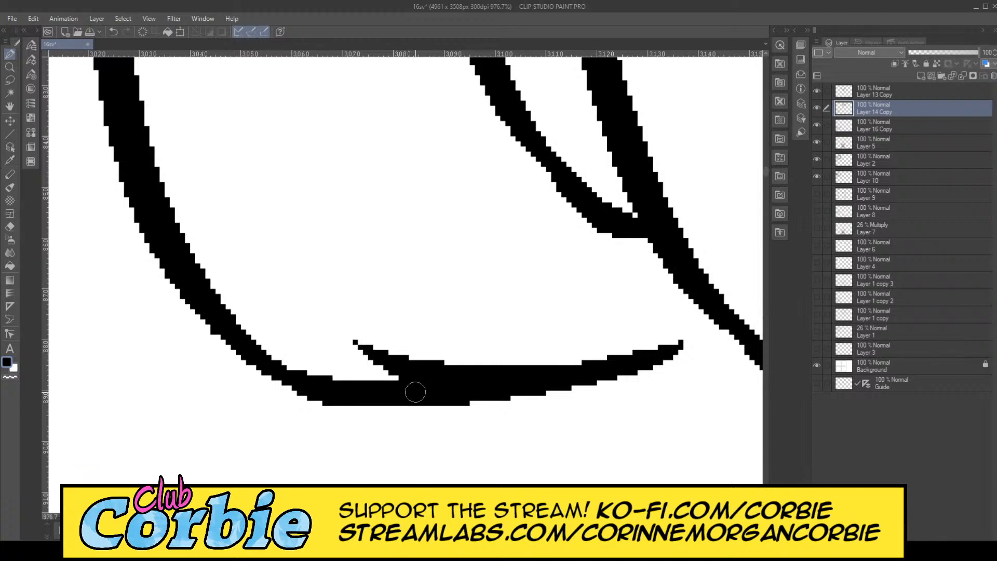
mouse_move(483, 385)
left_mouse_down()
mouse_move(361, 380)
mouse_move(294, 363)
mouse_move(242, 326)
left_mouse_up()
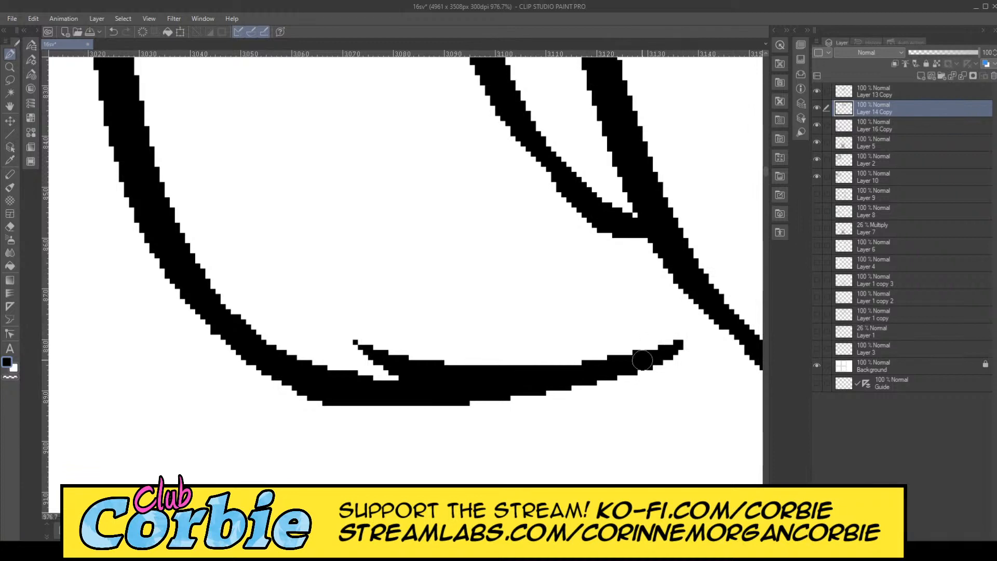
left_click_drag(707, 312, 620, 362)
mouse_move(355, 384)
left_mouse_down()
mouse_move(366, 402)
mouse_move(433, 403)
mouse_move(565, 391)
mouse_move(616, 369)
left_mouse_up()
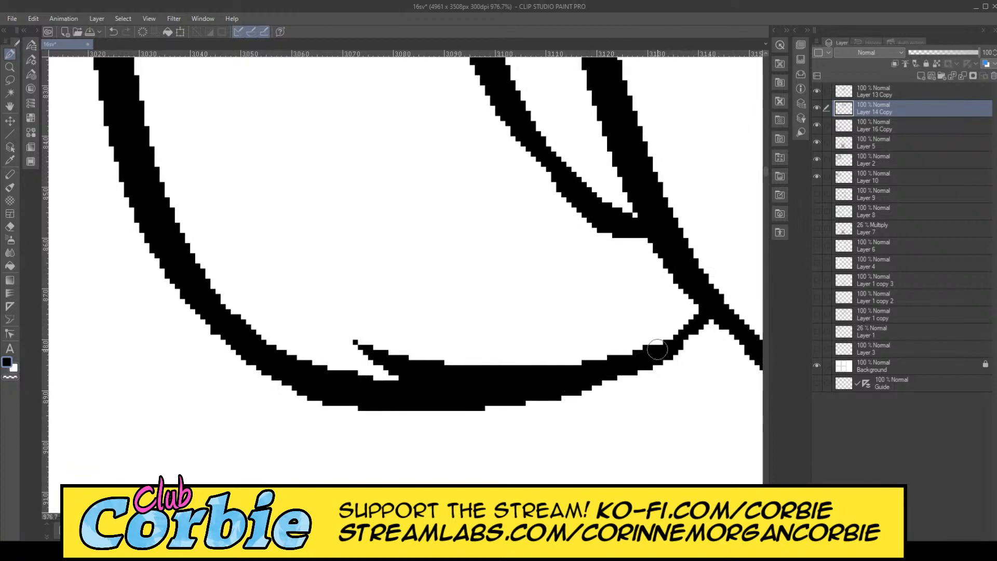
left_click_drag(467, 408, 405, 410)
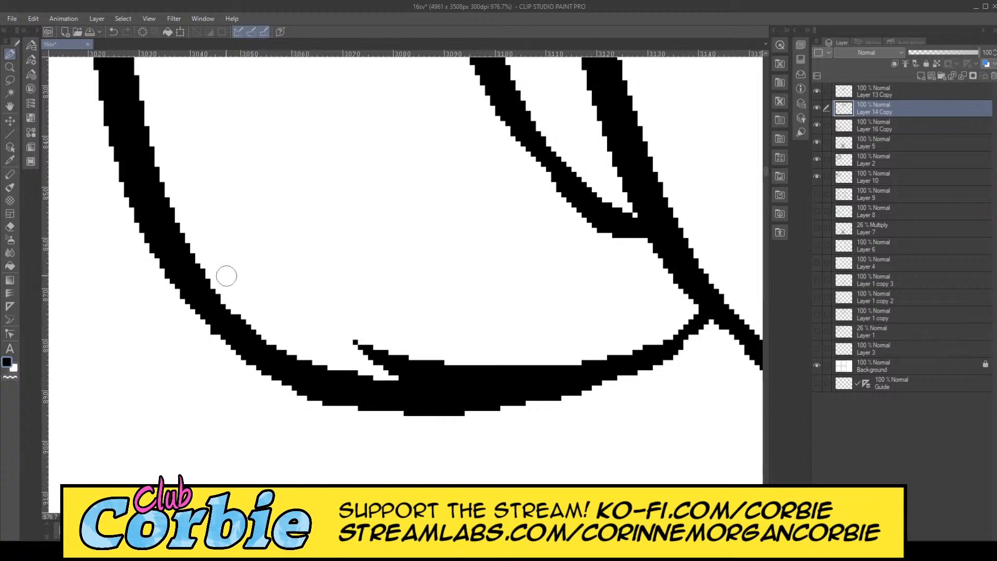
Step: Erase the leftover spur of the old arc and the stray pixels along the upper edge of the joined hair curve
key("e")
mouse_move(345, 347)
left_mouse_down()
mouse_move(443, 378)
mouse_move(501, 362)
mouse_move(353, 353)
left_mouse_up()
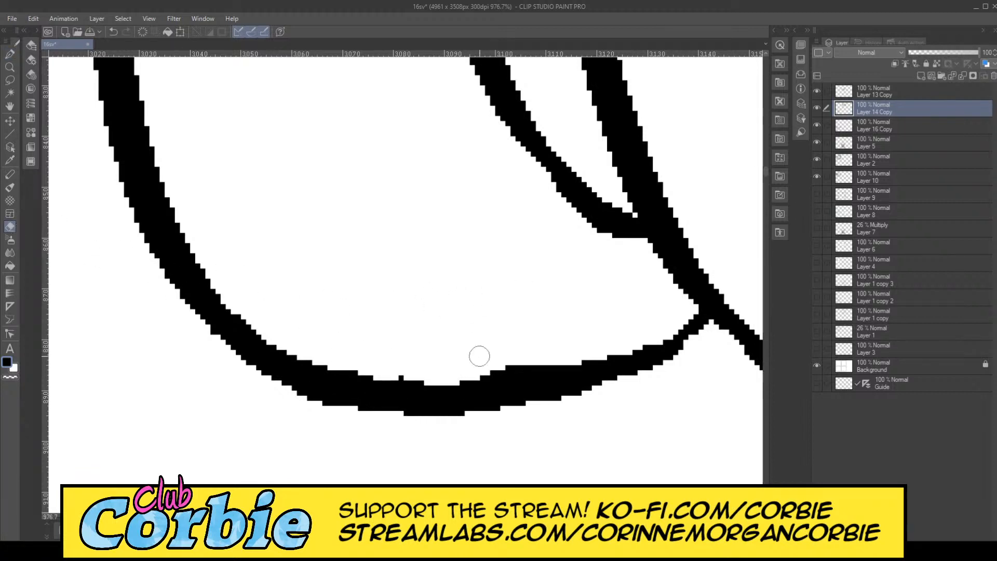
left_click(10, 67)
left_click_drag(281, 222, 179, 297)
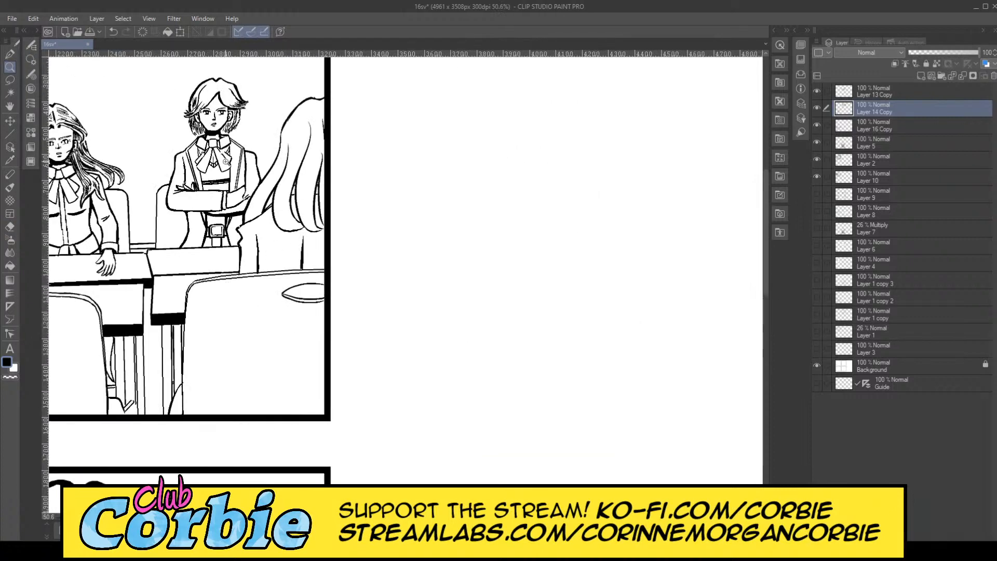
mouse_move(292, 175)
left_mouse_down()
mouse_move(322, 202)
mouse_move(341, 248)
mouse_move(296, 285)
mouse_move(312, 271)
mouse_move(317, 291)
left_mouse_up()
key("e")
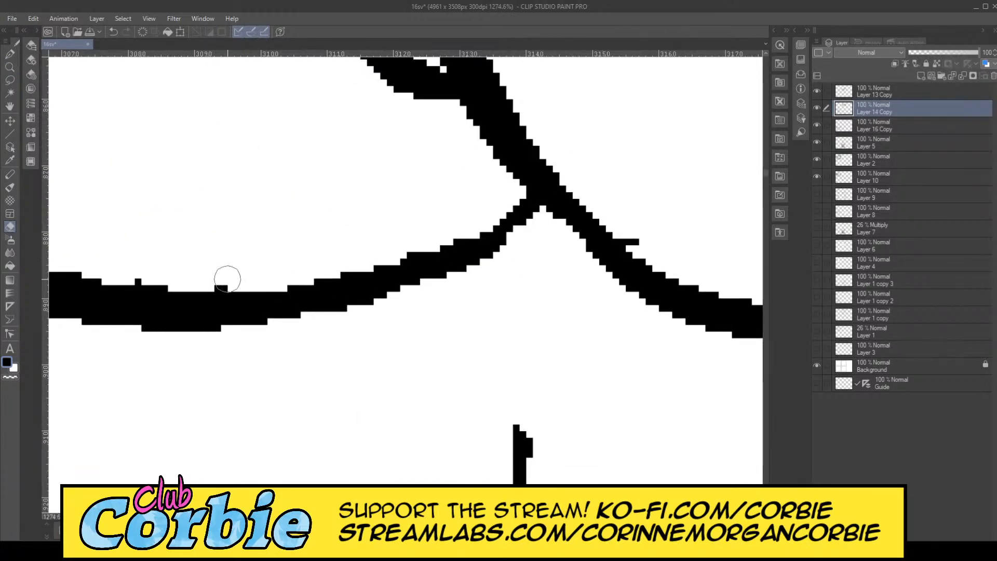
left_click_drag(115, 267, 214, 282)
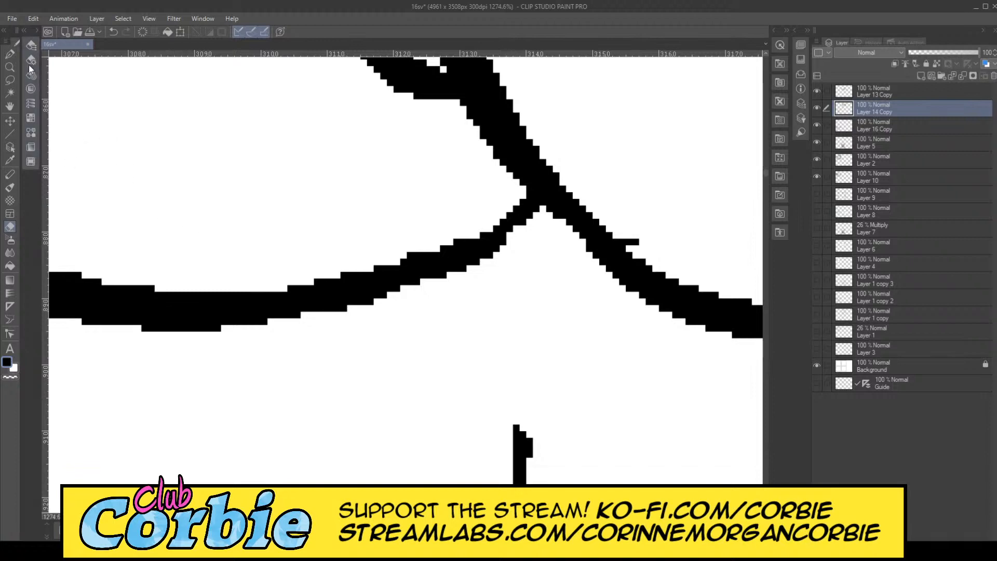
Step: Erase the small spur on the inner edge of the hair lock tip nearest the panel border
left_click(9, 66)
mouse_move(197, 332)
left_mouse_down()
mouse_move(252, 338)
mouse_move(421, 250)
left_mouse_up()
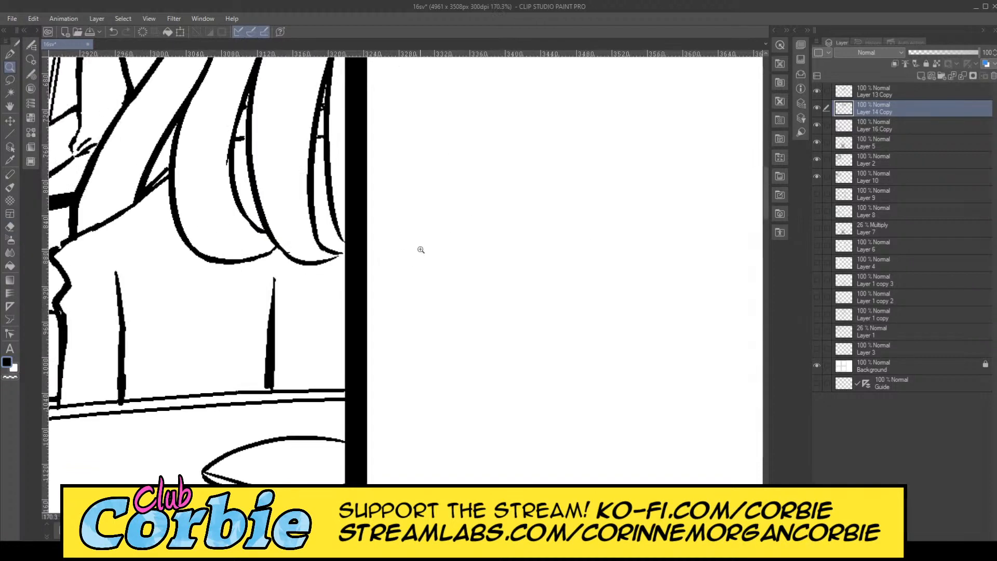
left_click(325, 227)
left_click(546, 273)
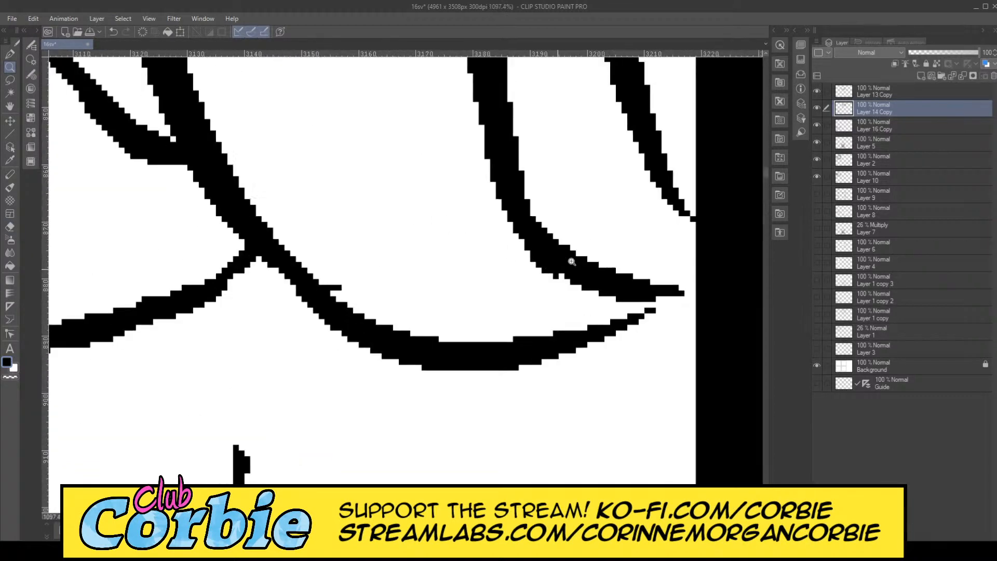
left_click(289, 220)
left_click(9, 227)
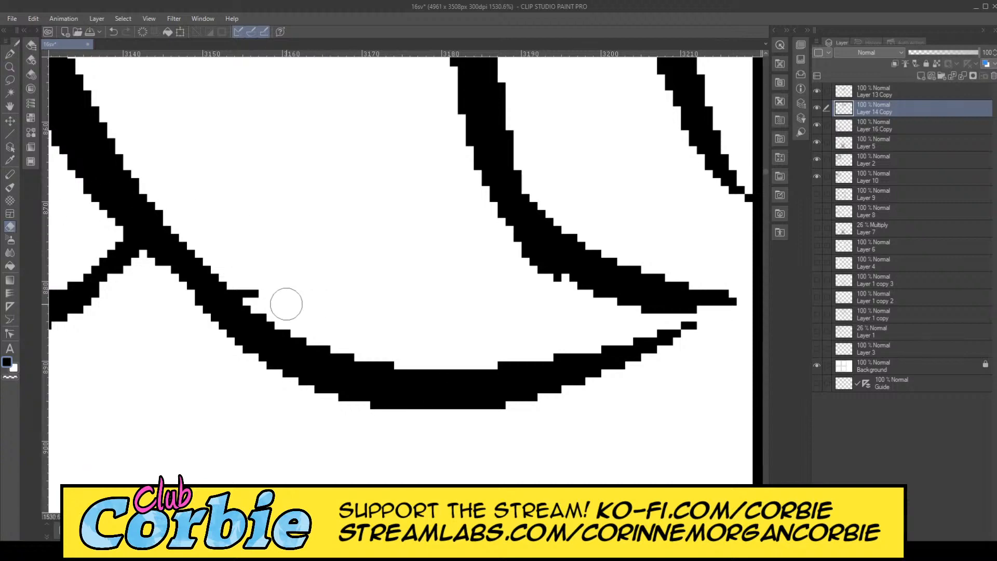
Step: Erase the stray tail poking out of the outer edge of the narrow lock between the foreground character's large hair locks
left_click(10, 66)
left_click_drag(218, 163, 234, 340)
left_click(255, 333)
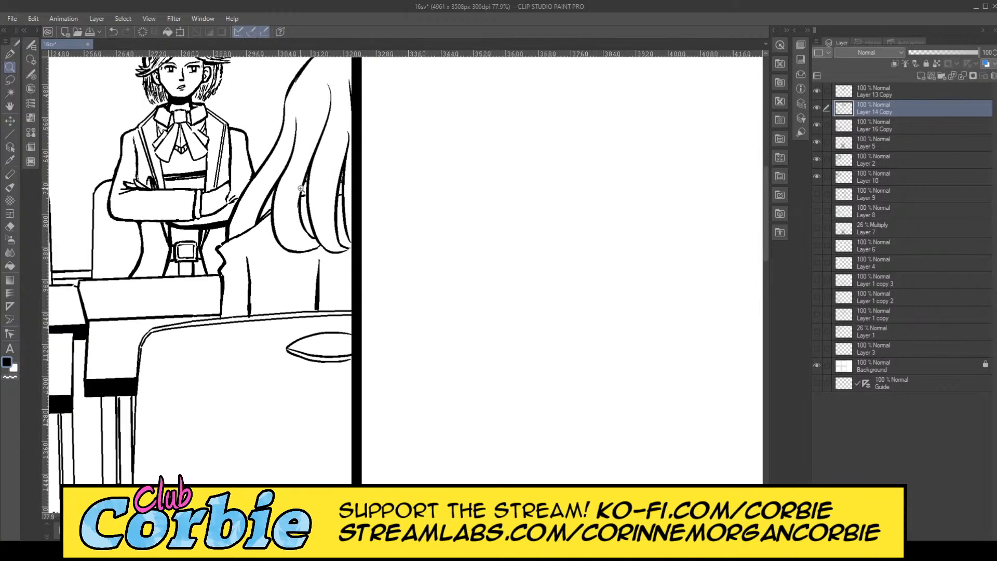
left_click(331, 243)
left_click(315, 249)
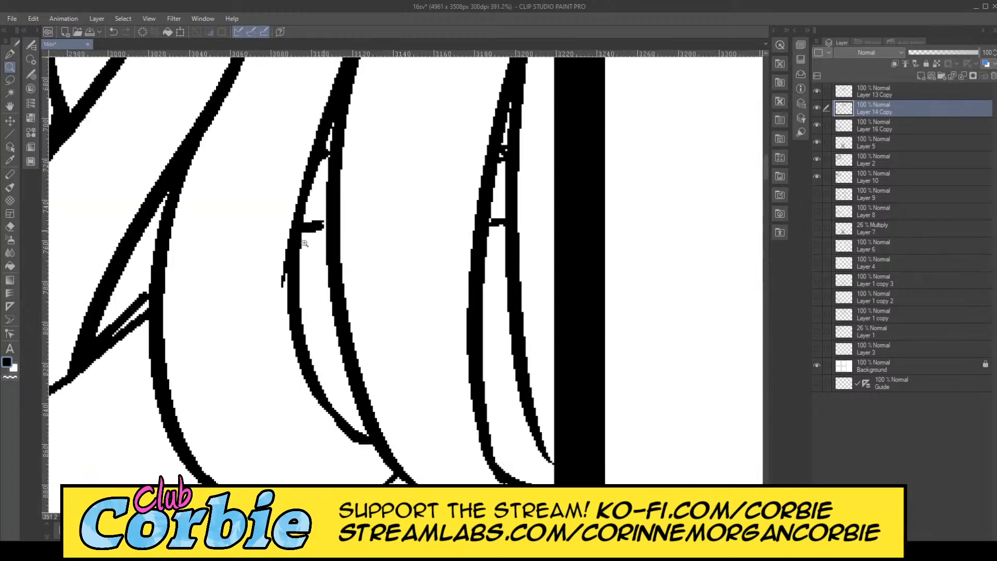
left_click(305, 243)
left_click(297, 274)
left_click(263, 258)
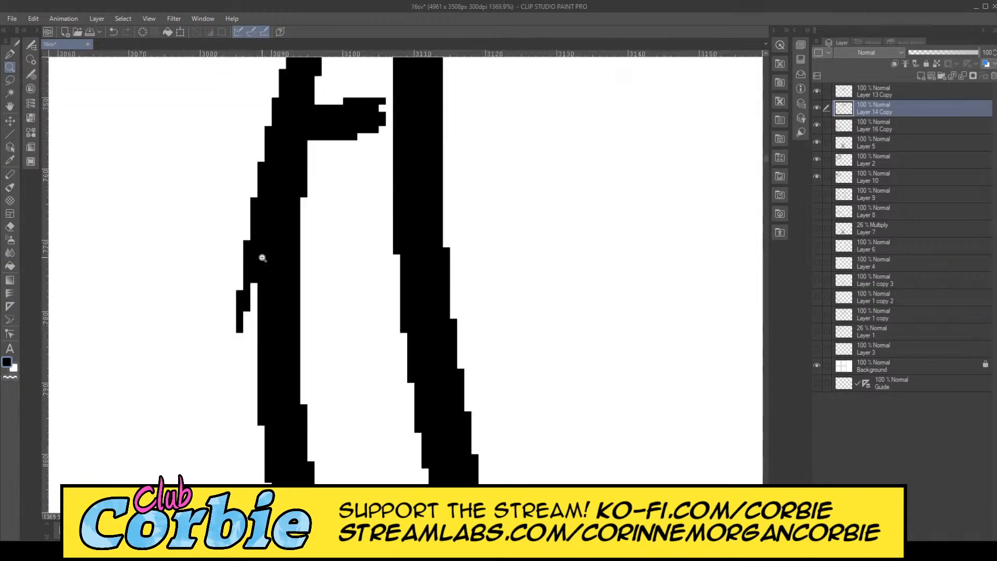
left_click(9, 226)
left_click_drag(231, 337, 251, 231)
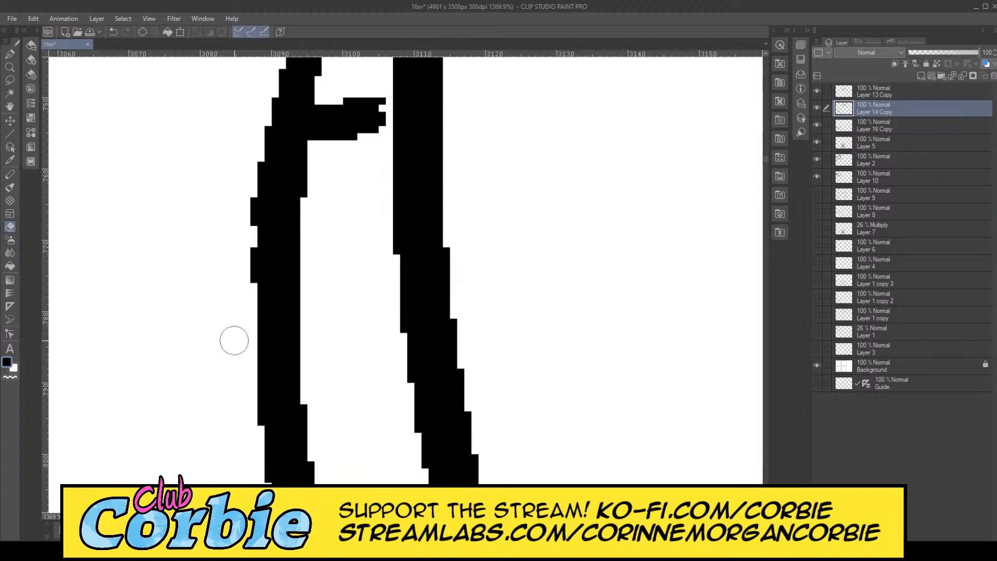
Step: Ink over the notch in the foreground character's shoulder outline, just above the jagged sleeve edge
left_click(9, 66)
scroll(288, 268, "down", 10)
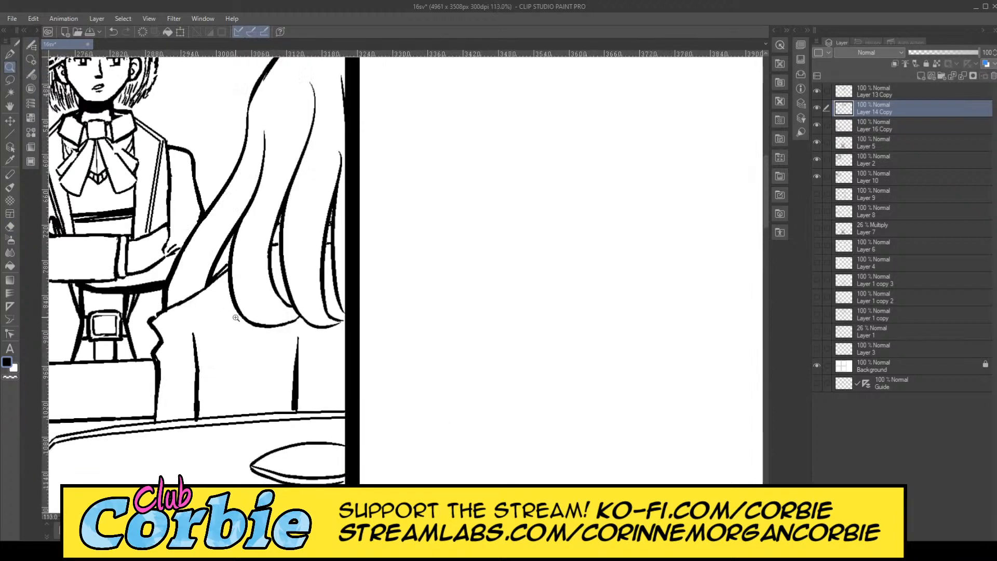
scroll(286, 281, "down", 1)
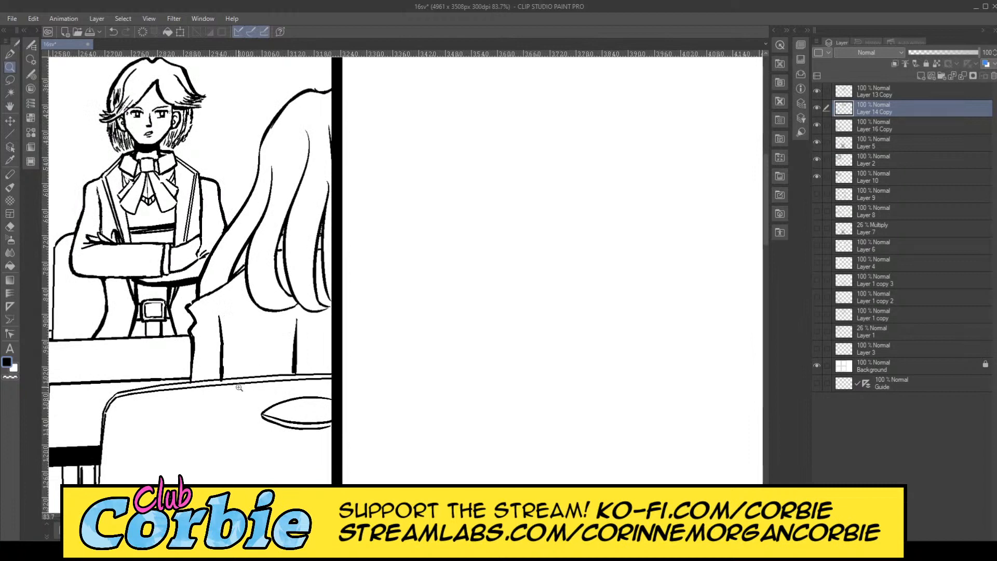
scroll(273, 332, "down", 2)
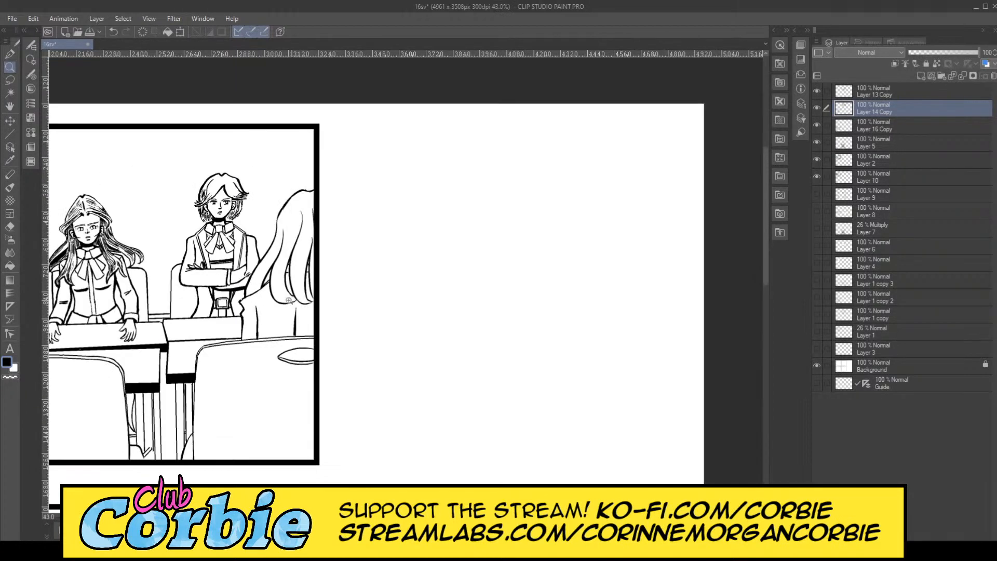
scroll(289, 300, "up", 3)
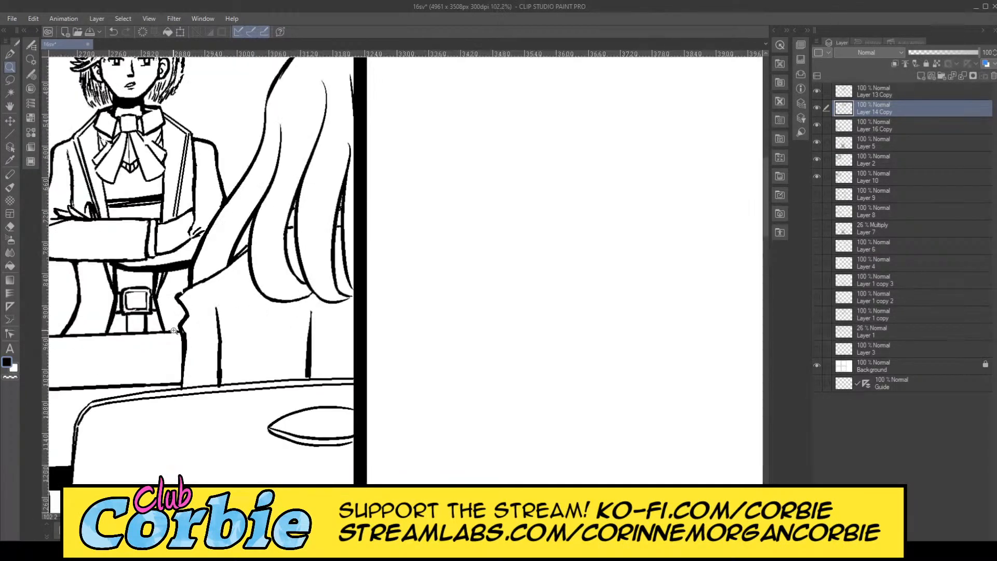
scroll(174, 331, "up", 5)
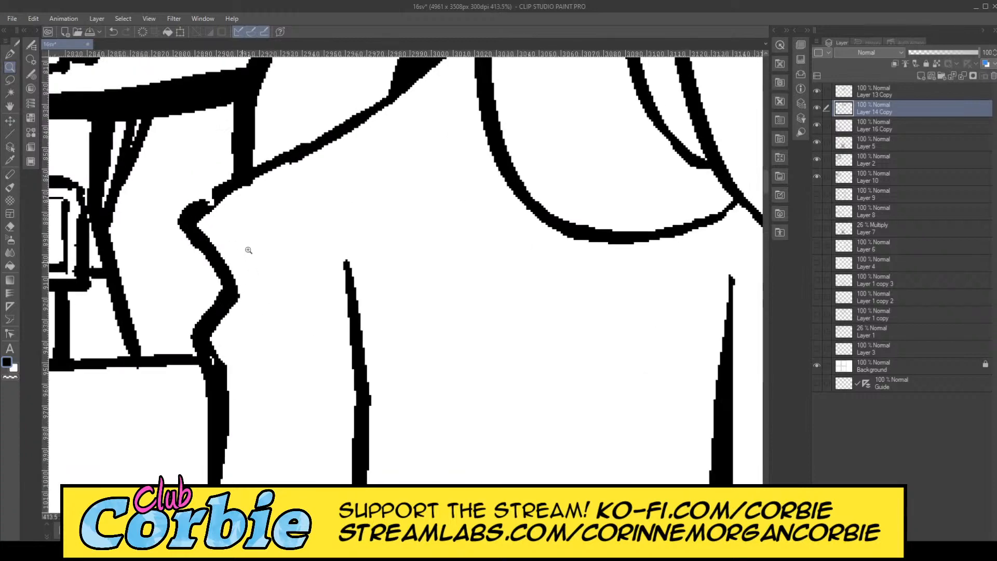
scroll(248, 250, "up", 1)
left_click(10, 53)
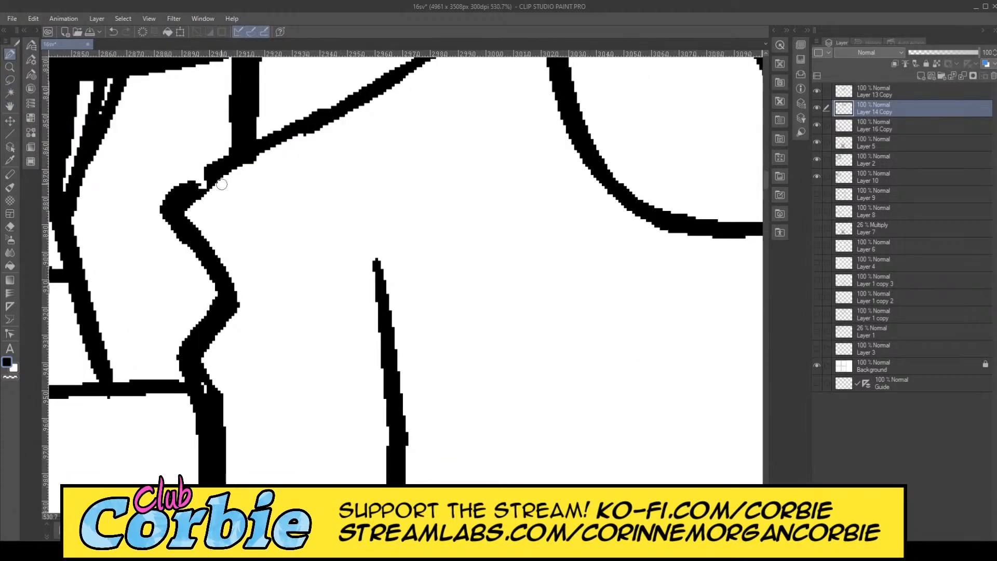
mouse_move(187, 184)
left_mouse_down()
mouse_move(215, 171)
mouse_move(184, 192)
left_mouse_up()
Step: Thicken the tapering end of the large hair lock's curve where it meets the neighbouring lock
left_click(15, 67)
scroll(196, 292, "down", 11)
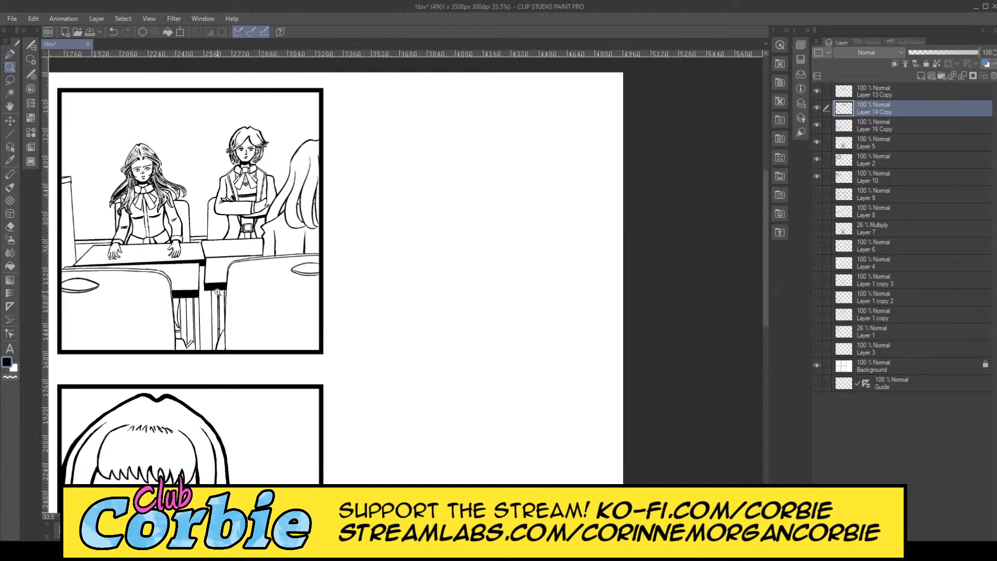
scroll(297, 194, "up", 4)
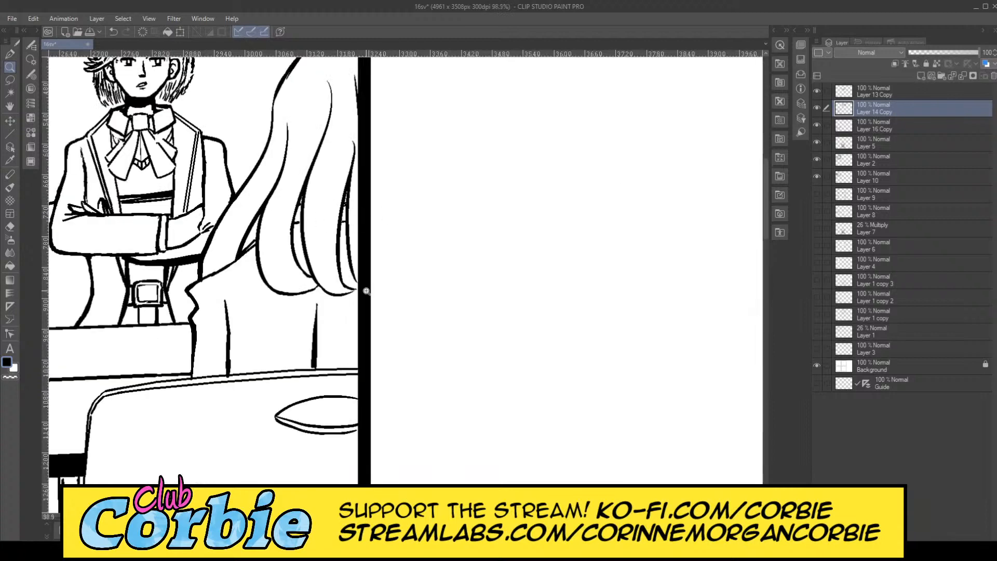
scroll(311, 296, "up", 8)
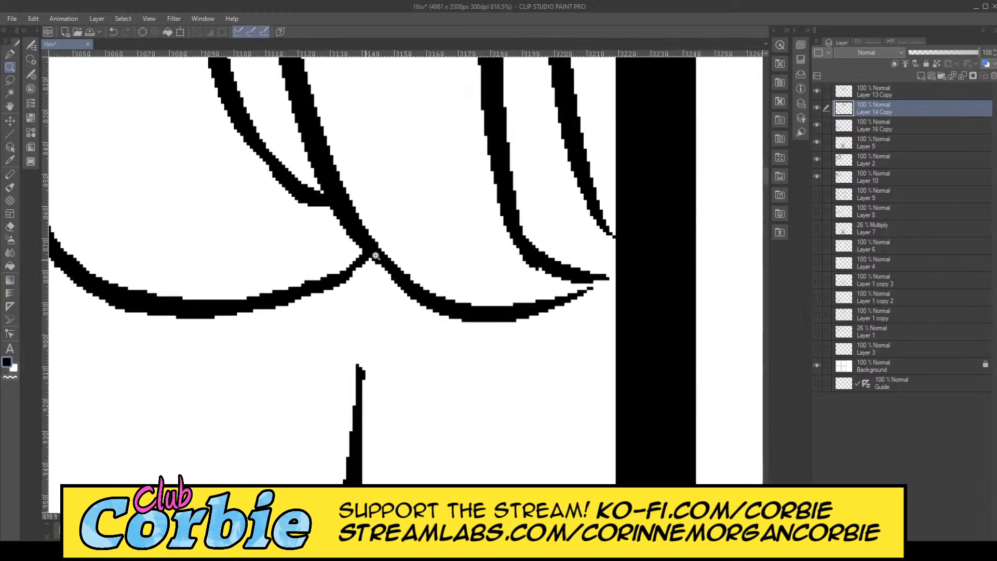
left_click(11, 54)
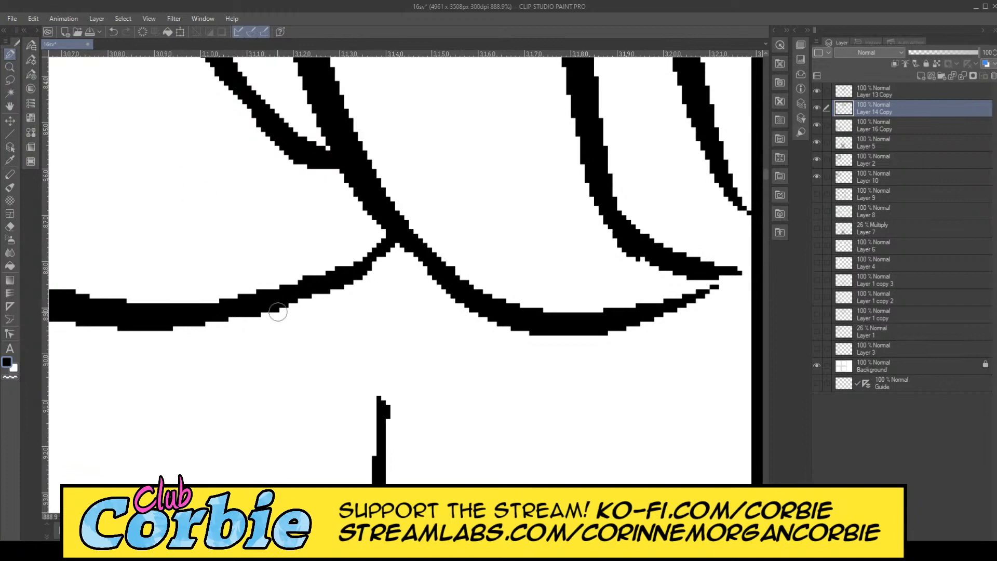
left_click_drag(278, 311, 400, 243)
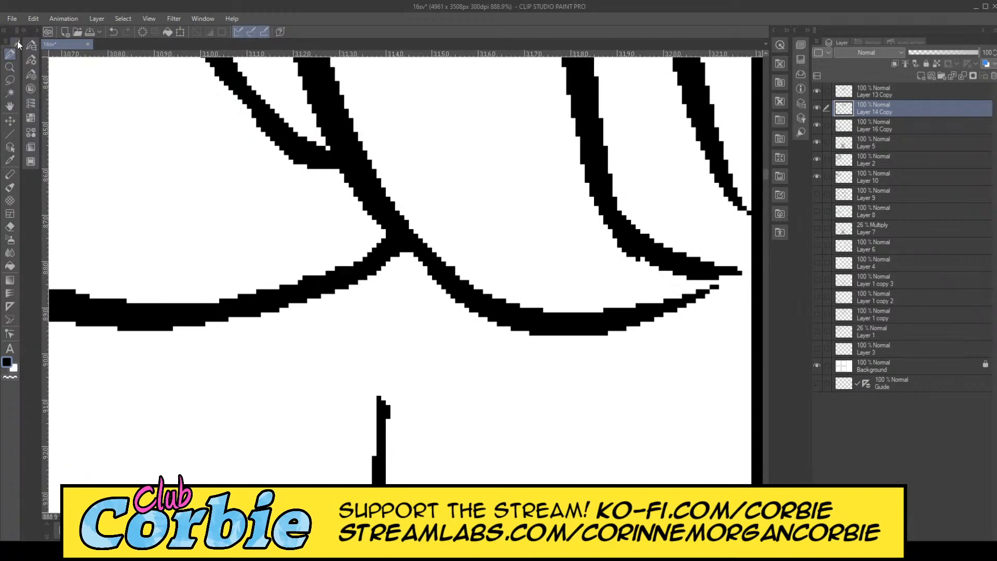
left_click(12, 66)
scroll(257, 298, "down", 3)
scroll(291, 249, "down", 4)
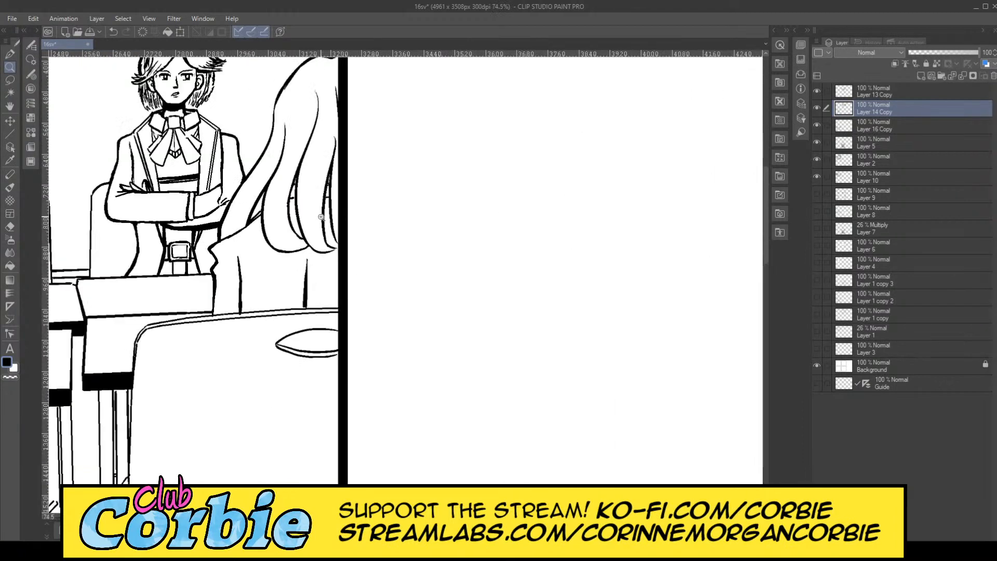
scroll(347, 187, "down", 3)
scroll(361, 188, "up", 3)
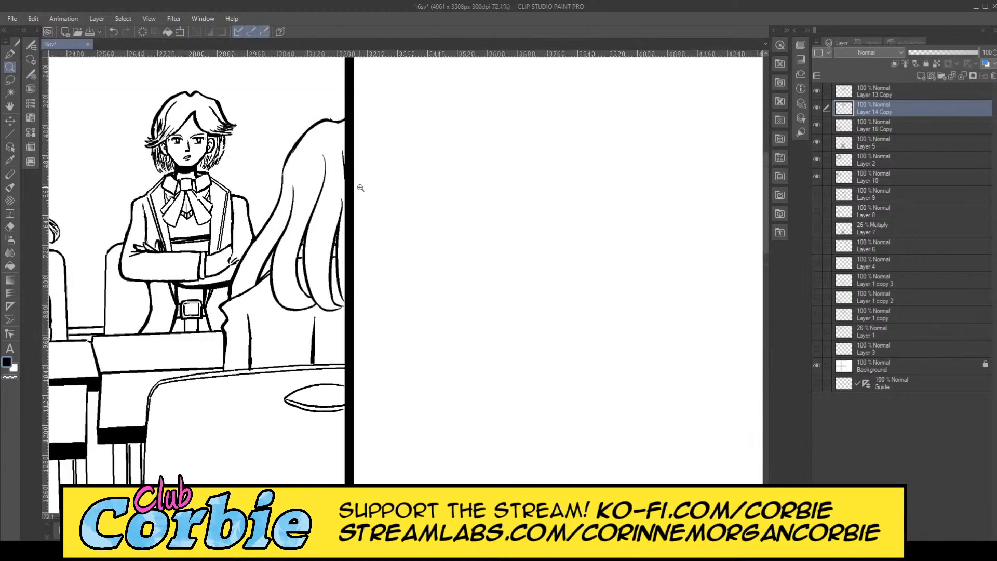
Step: Thicken the foreground figure's top hair outline up to the panel border with the pen, and erase the stray spike on it
scroll(363, 95, "up", 3)
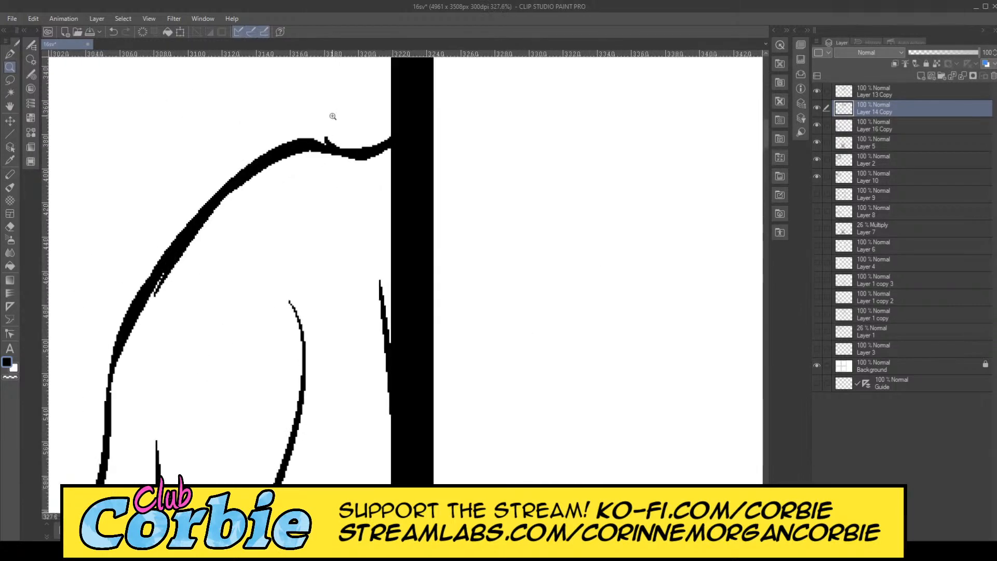
scroll(369, 114, "up", 4)
left_click(10, 53)
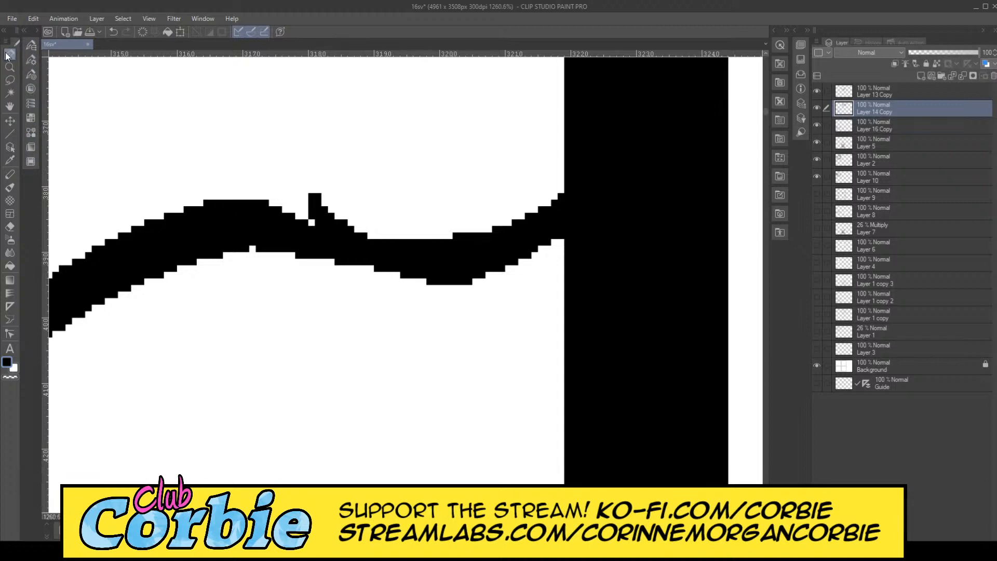
mouse_move(560, 193)
left_mouse_down()
mouse_move(431, 237)
mouse_move(369, 237)
mouse_move(236, 208)
mouse_move(407, 231)
mouse_move(505, 219)
mouse_move(583, 165)
left_mouse_up()
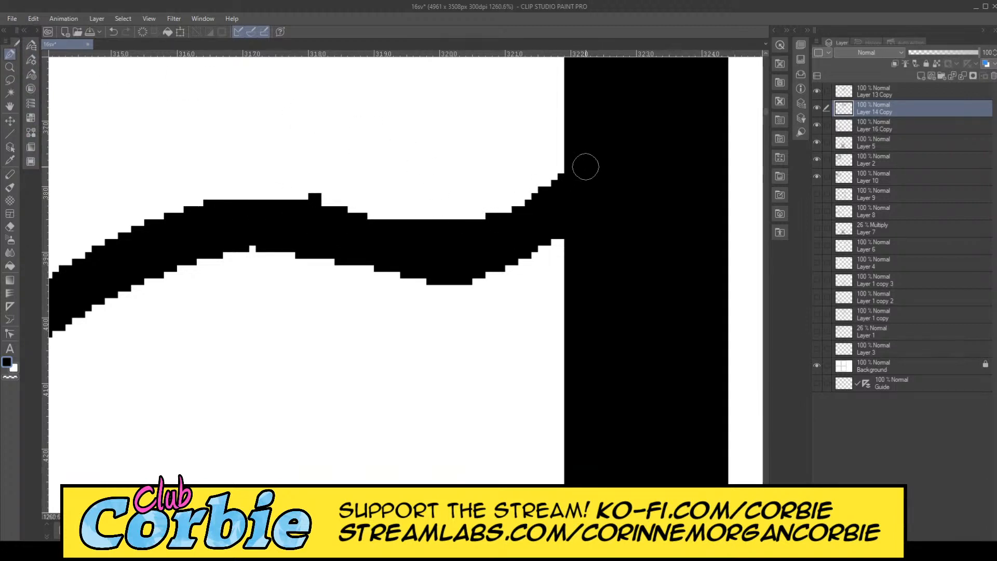
left_click(11, 226)
left_click(315, 195)
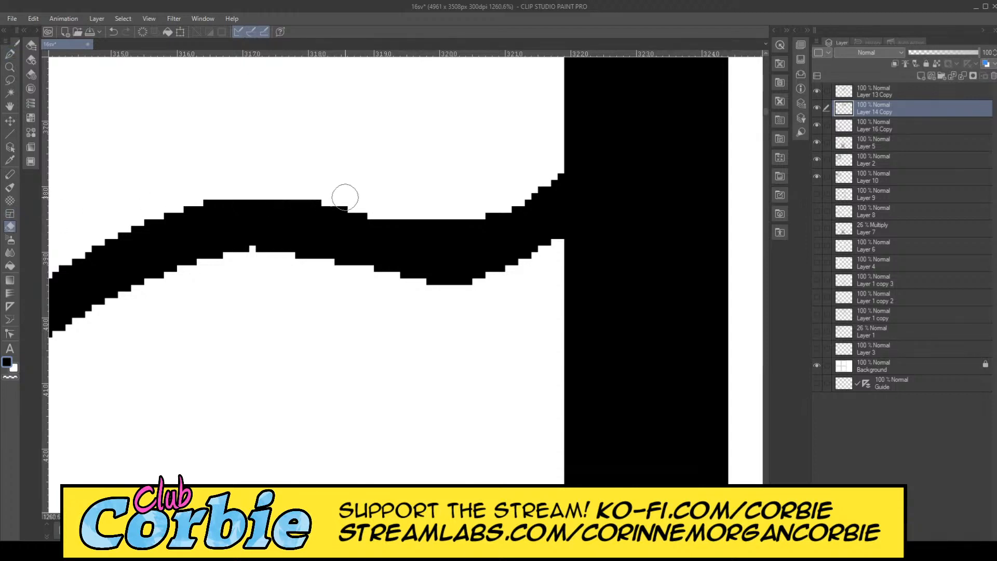
Step: Fill the white gaps and smooth the uneven inner edge along the foreground figure's outer hair outline with the pen
left_click(9, 66)
scroll(320, 353, "down", 10)
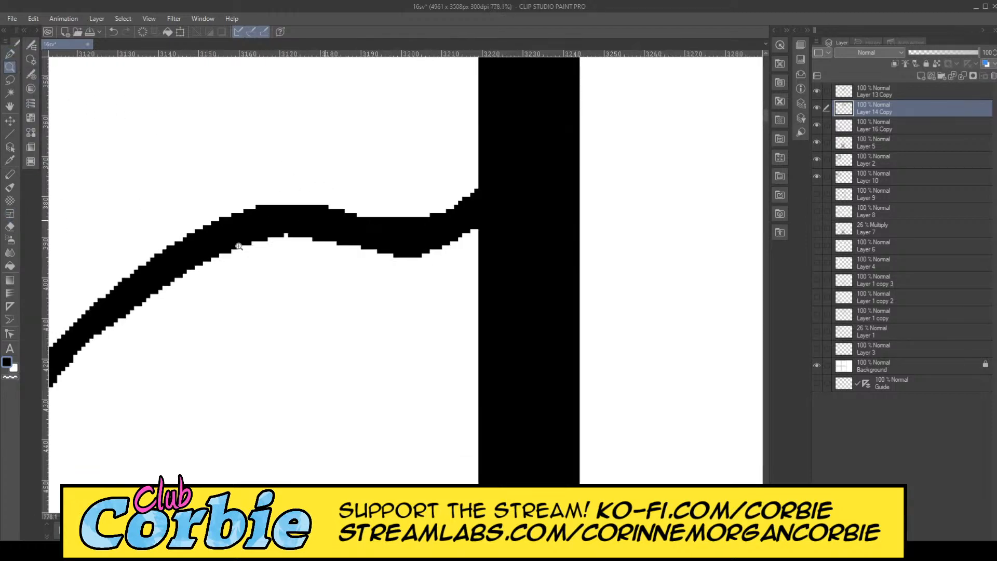
scroll(359, 293, "up", 3)
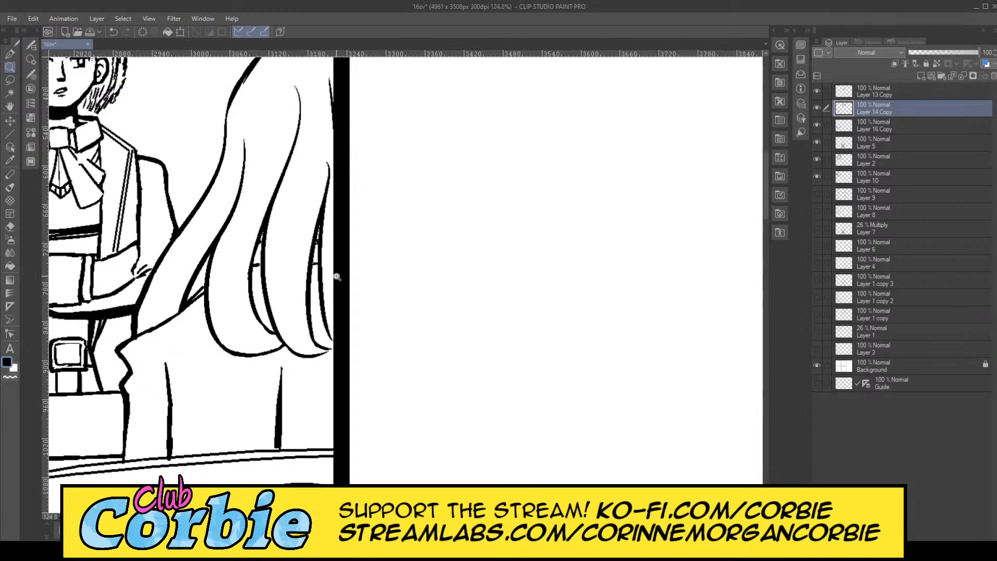
scroll(240, 84, "up", 8)
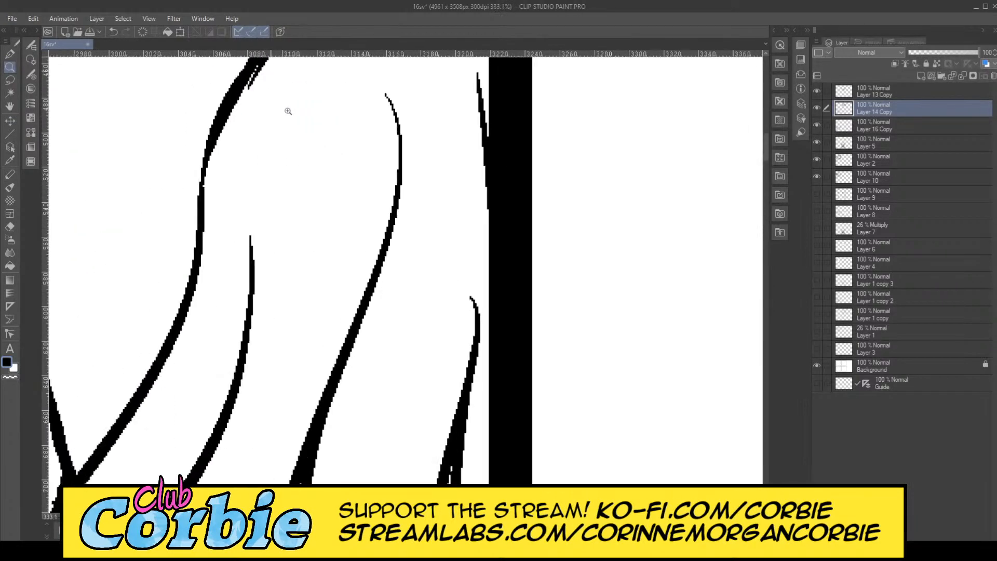
scroll(245, 100, "down", 4)
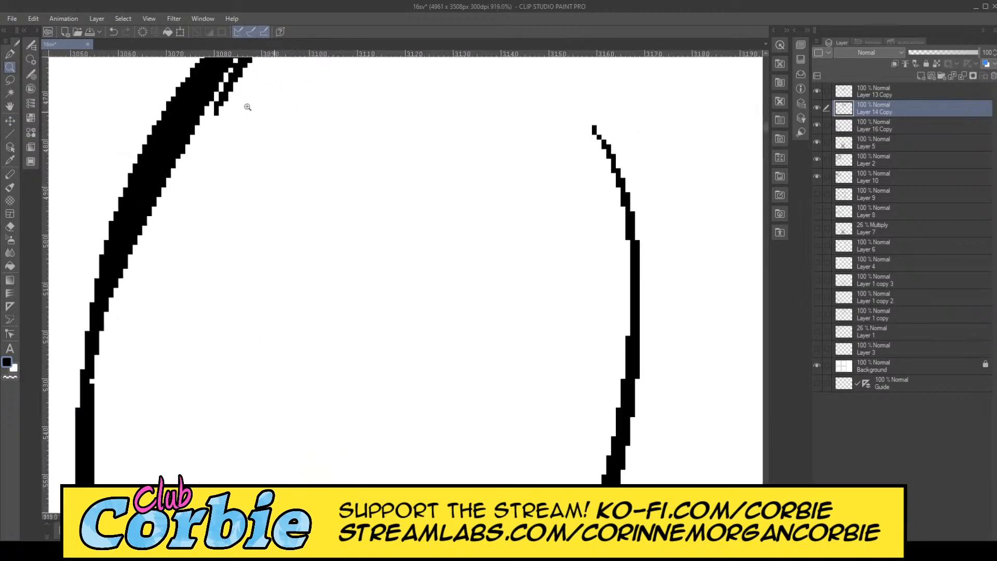
scroll(232, 91, "up", 1)
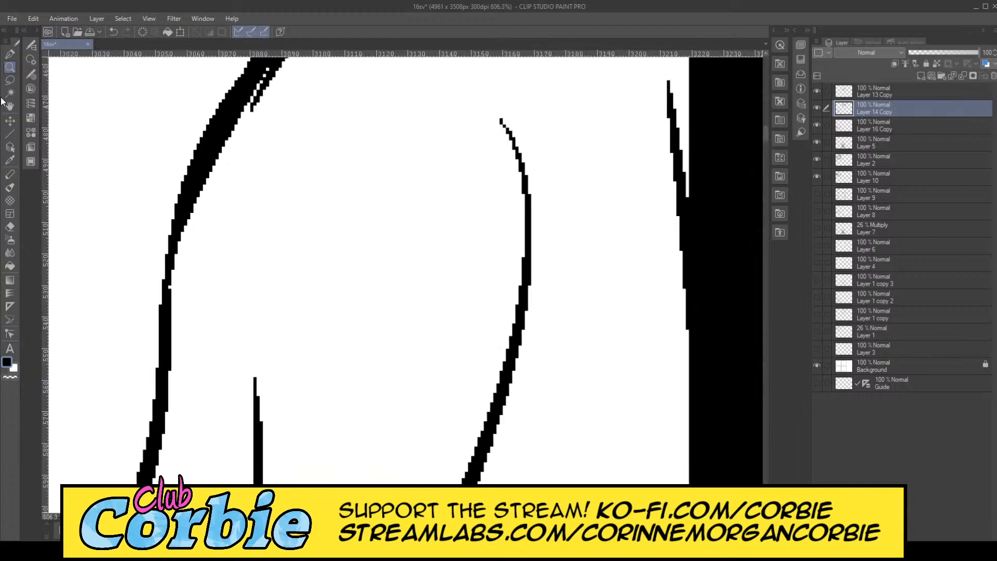
left_click(9, 54)
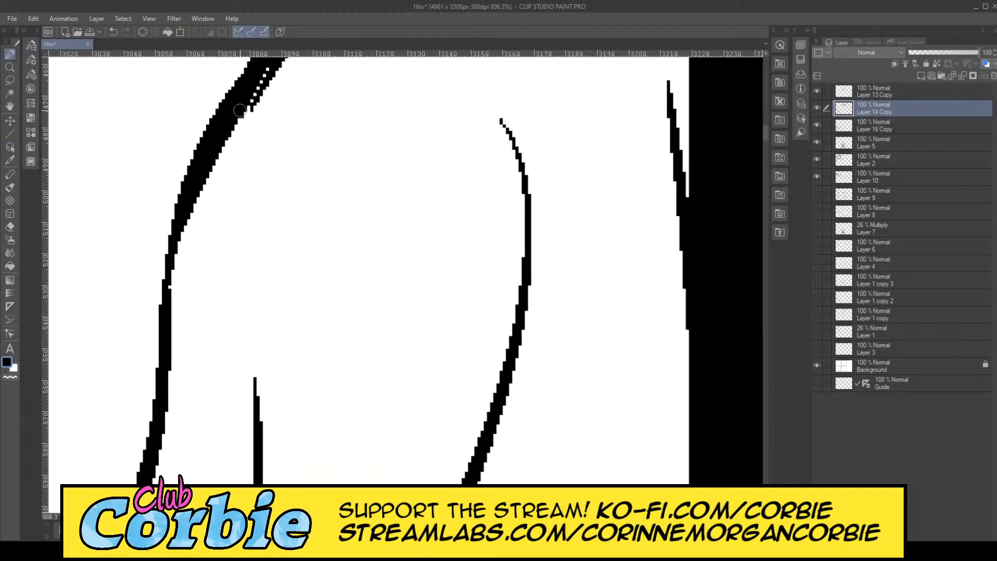
mouse_move(235, 127)
left_mouse_down()
mouse_move(188, 204)
mouse_move(179, 229)
mouse_move(212, 173)
mouse_move(175, 260)
left_mouse_up()
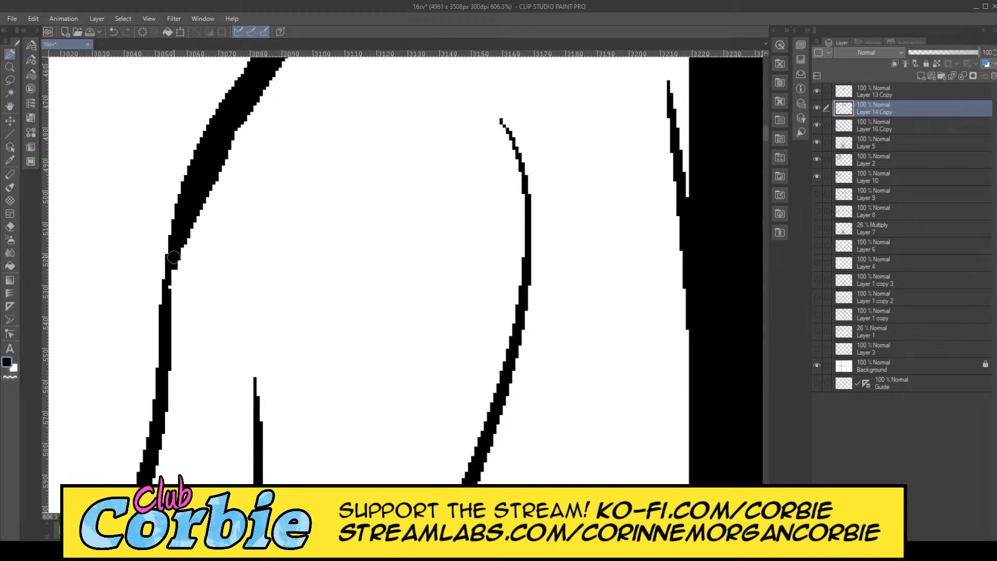
left_click_drag(213, 164, 170, 299)
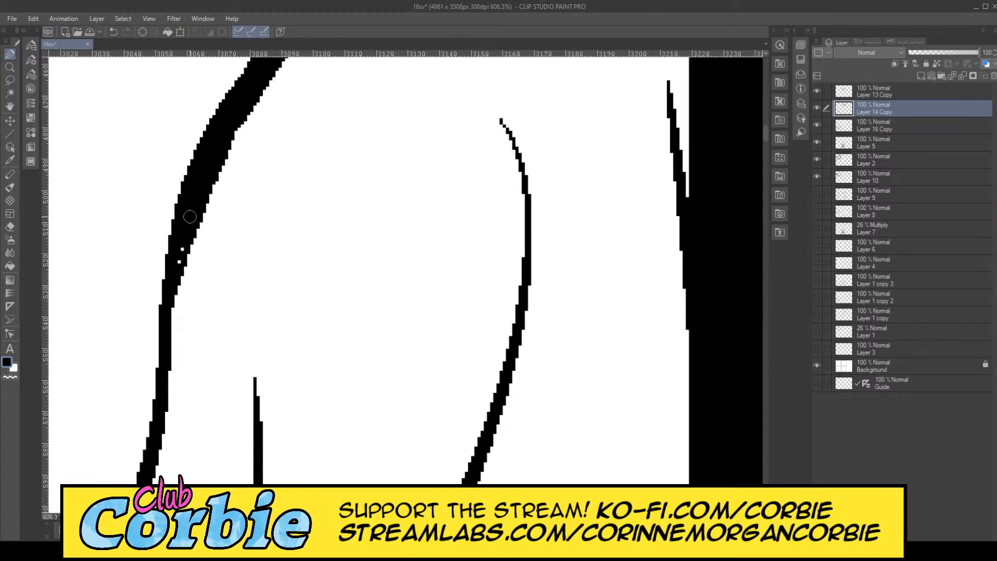
left_click_drag(174, 335, 177, 245)
Step: Lasso the vertical fold line on the foreground figure's back nearest the panel border, move it closer to the border, and deselect it
left_click(9, 66)
scroll(244, 229, "down", 4)
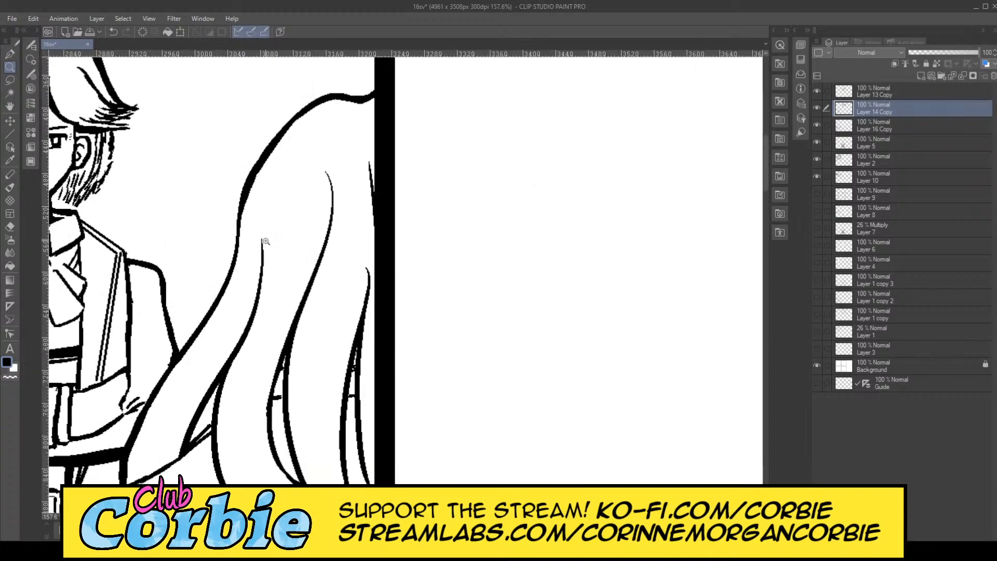
scroll(266, 254, "down", 5)
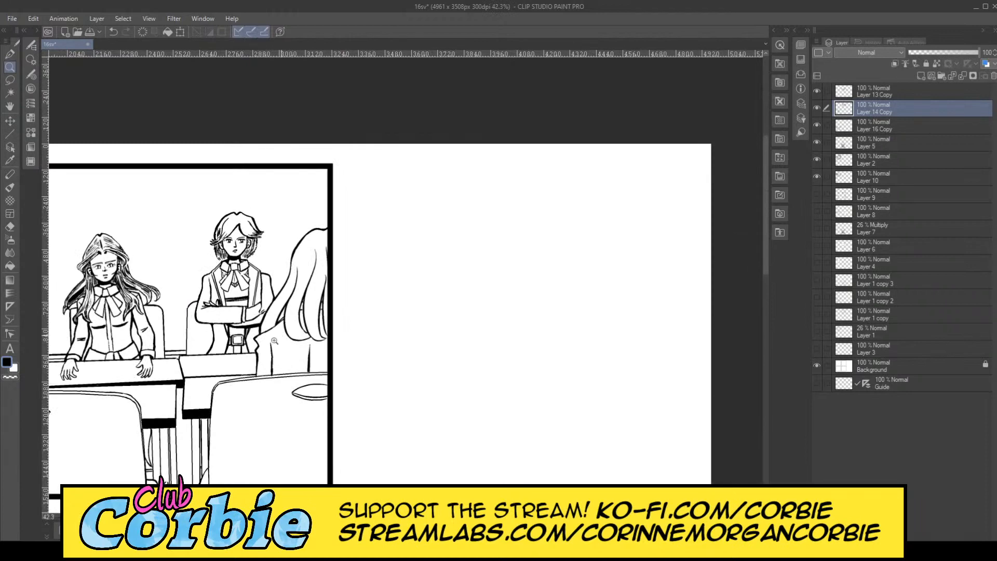
scroll(274, 340, "down", 2)
scroll(125, 341, "up", 2)
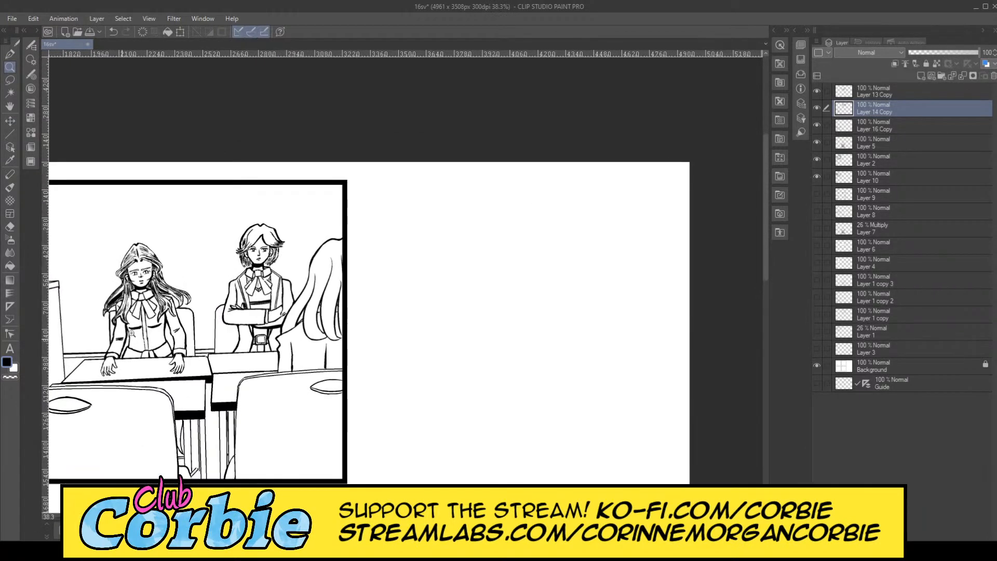
scroll(132, 333, "up", 2)
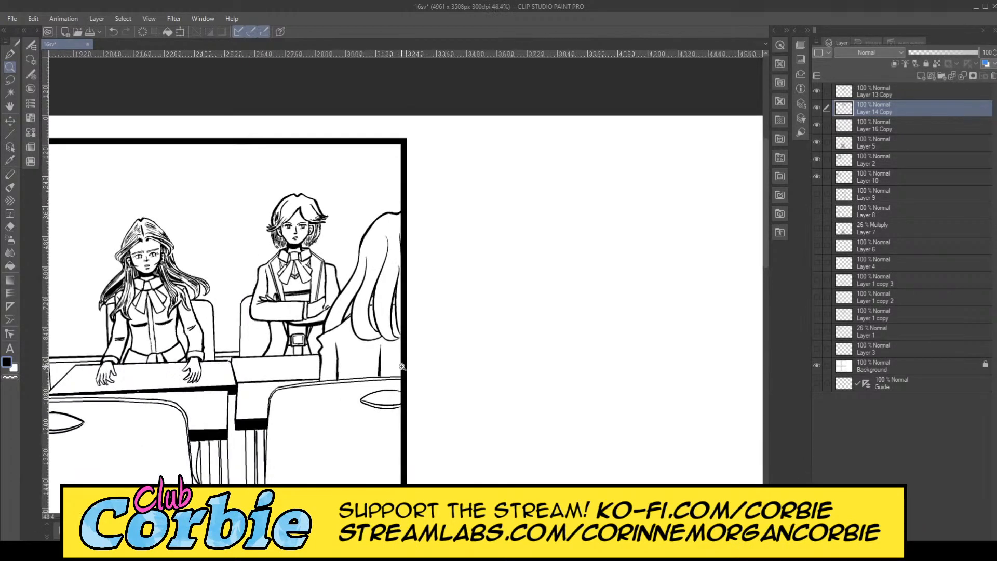
scroll(396, 373, "up", 5)
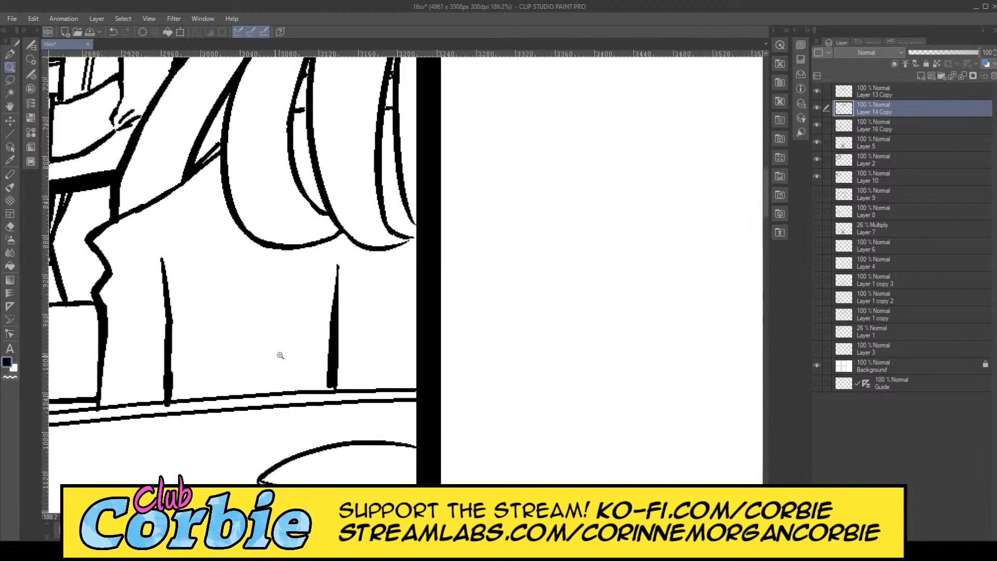
scroll(280, 355, "up", 2)
scroll(382, 391, "up", 2)
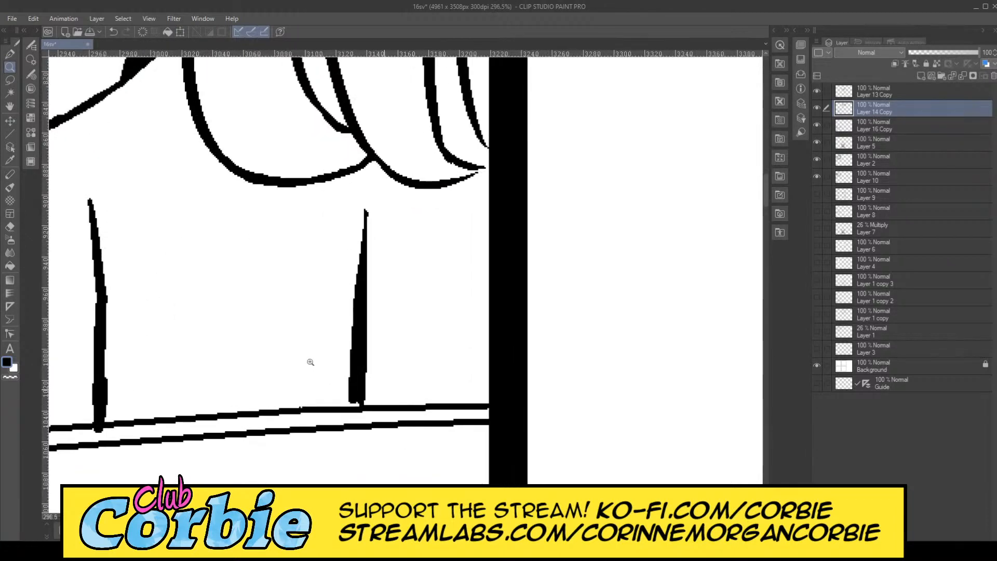
left_click(10, 80)
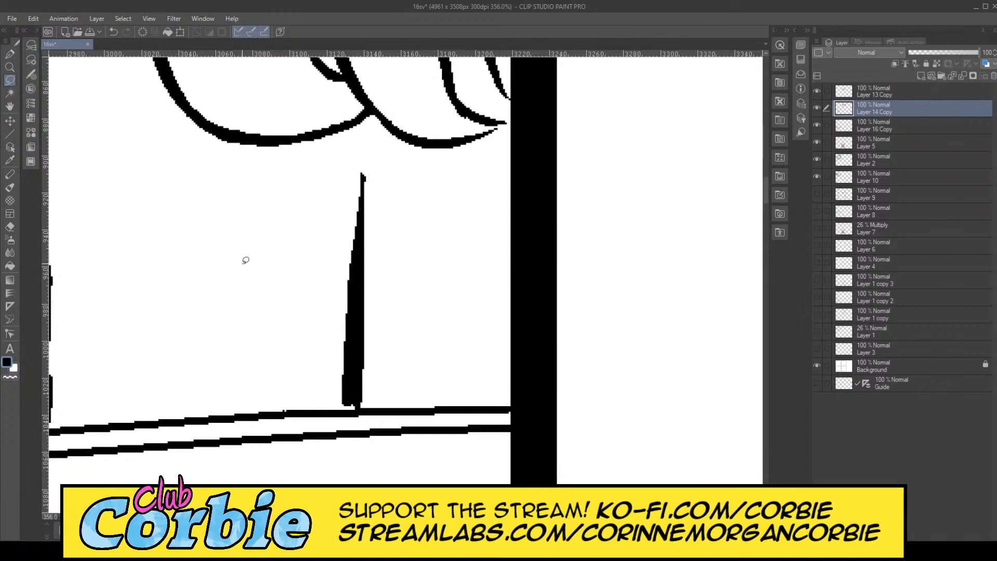
mouse_move(365, 409)
left_mouse_down()
mouse_move(327, 396)
mouse_move(347, 163)
mouse_move(391, 329)
mouse_move(379, 399)
left_mouse_up()
key("ctrl+d")
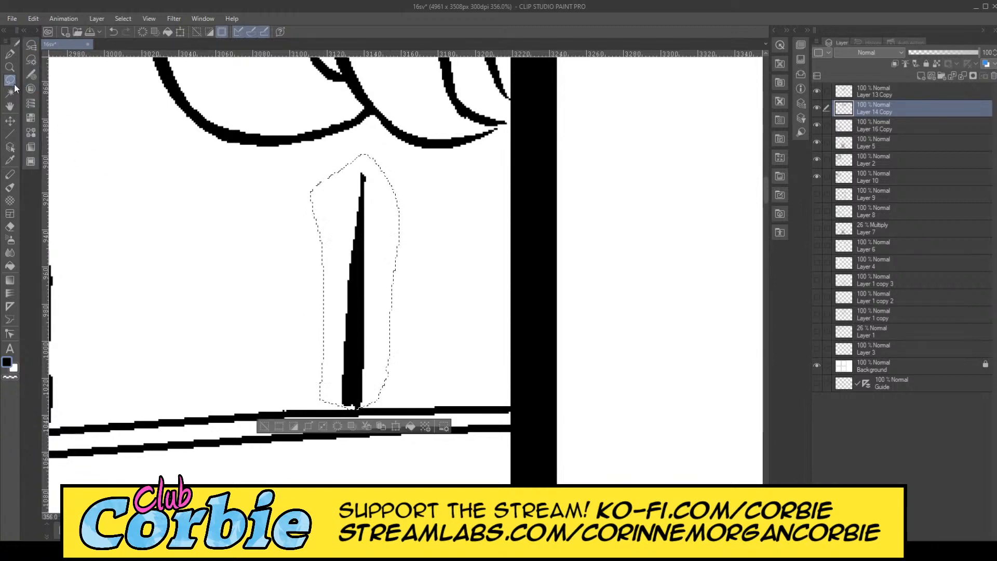
left_click(10, 121)
mouse_move(338, 314)
left_mouse_down()
mouse_move(420, 334)
mouse_move(447, 330)
left_mouse_up()
left_click_drag(450, 327, 457, 328)
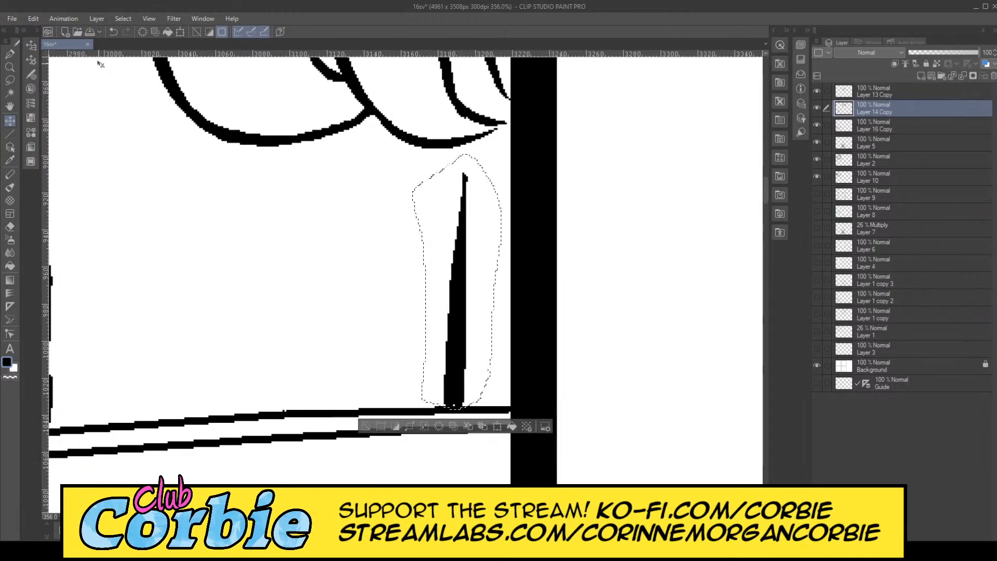
key("ctrl+d")
Step: Erase the thick lower part of the moved fold line to thin it down towards the chair back
left_click(11, 68)
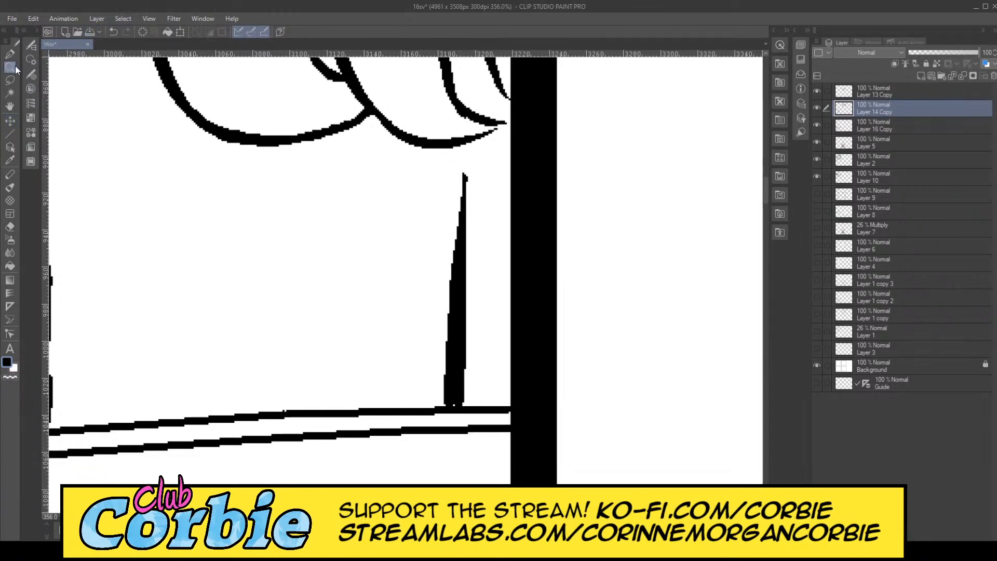
left_click_drag(350, 261, 462, 240)
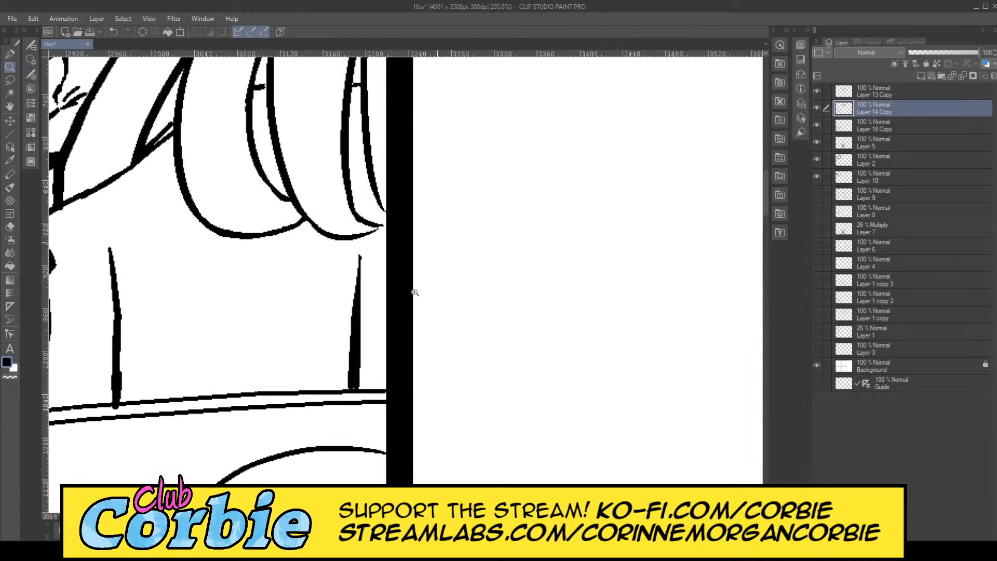
left_click_drag(385, 435, 408, 413)
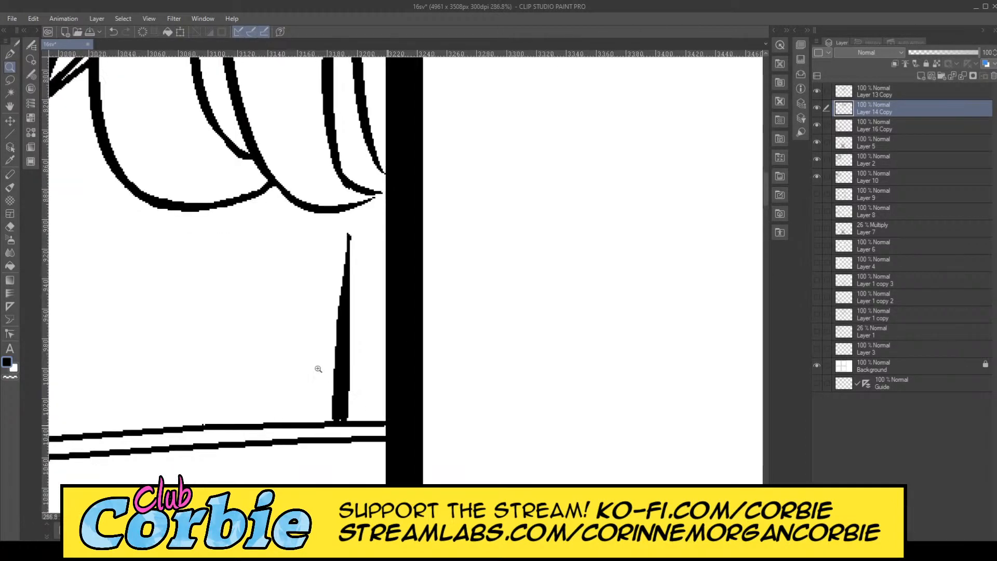
left_click(9, 227)
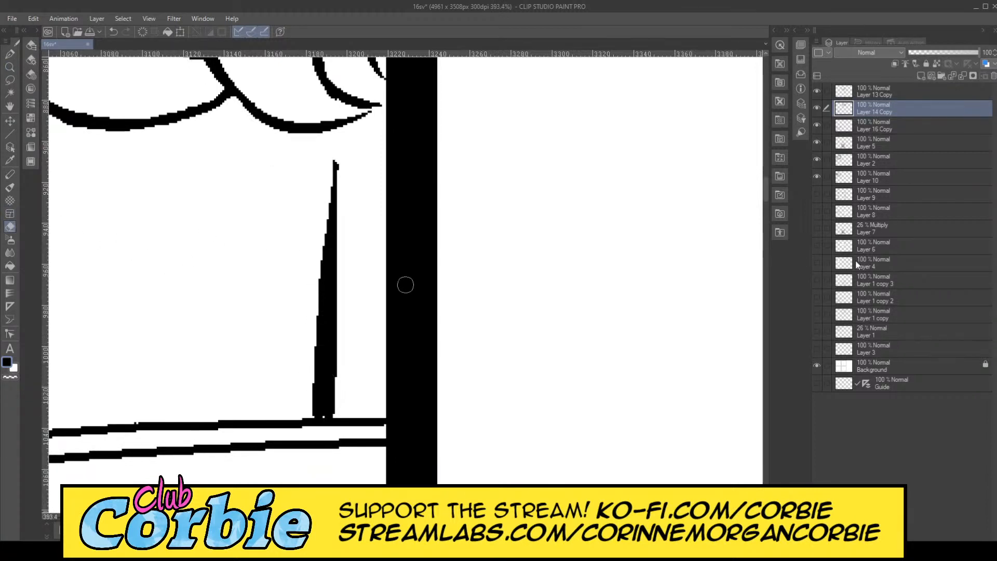
mouse_move(325, 231)
left_mouse_down()
mouse_move(327, 354)
mouse_move(311, 319)
mouse_move(318, 387)
mouse_move(307, 276)
mouse_move(318, 297)
mouse_move(325, 401)
mouse_move(312, 411)
mouse_move(325, 407)
left_mouse_up()
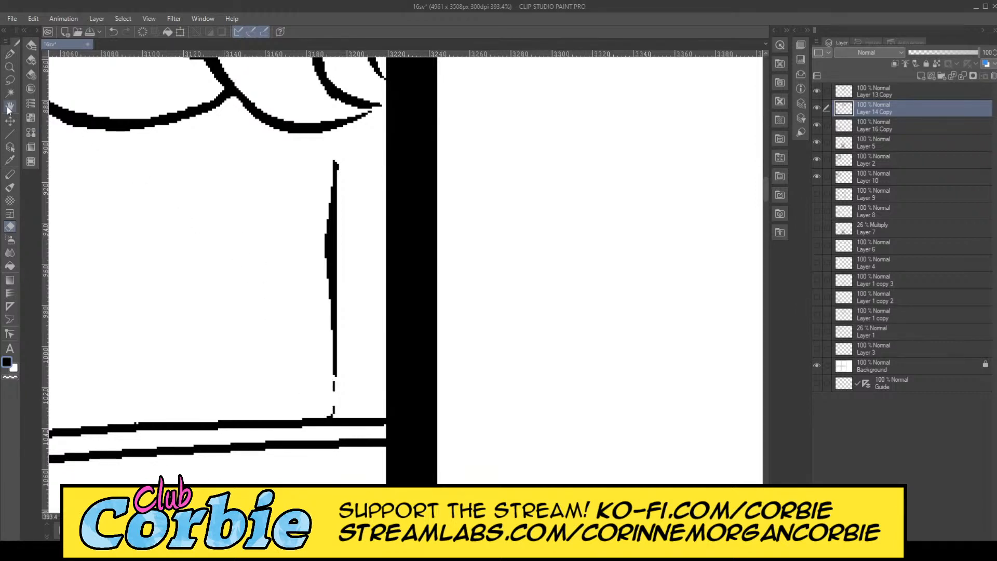
Step: Redraw the lower part of the fold line down to the chair back with the pen and extend its upper tip
left_click(10, 53)
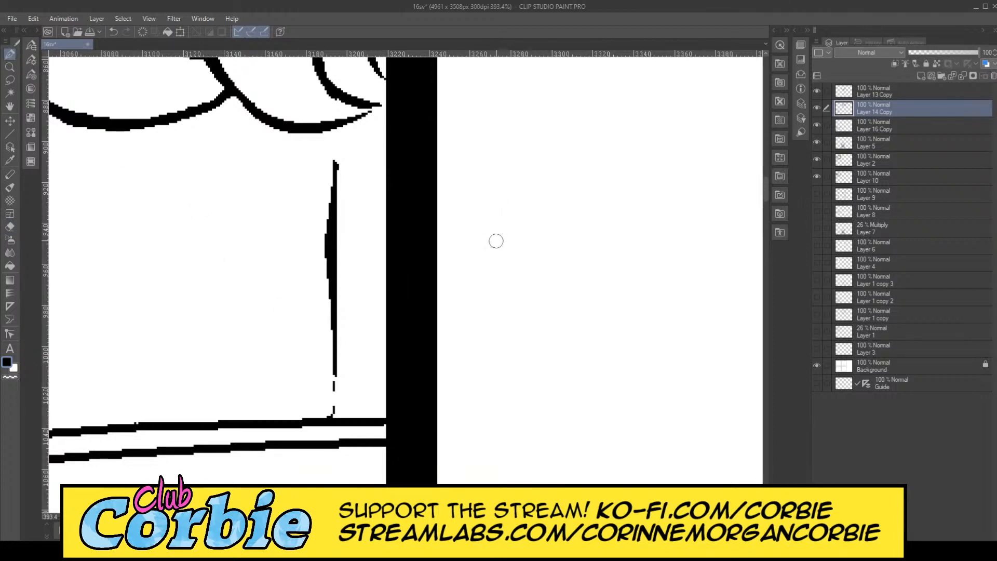
mouse_move(323, 285)
left_mouse_down()
mouse_move(337, 423)
mouse_move(339, 351)
mouse_move(333, 422)
left_mouse_up()
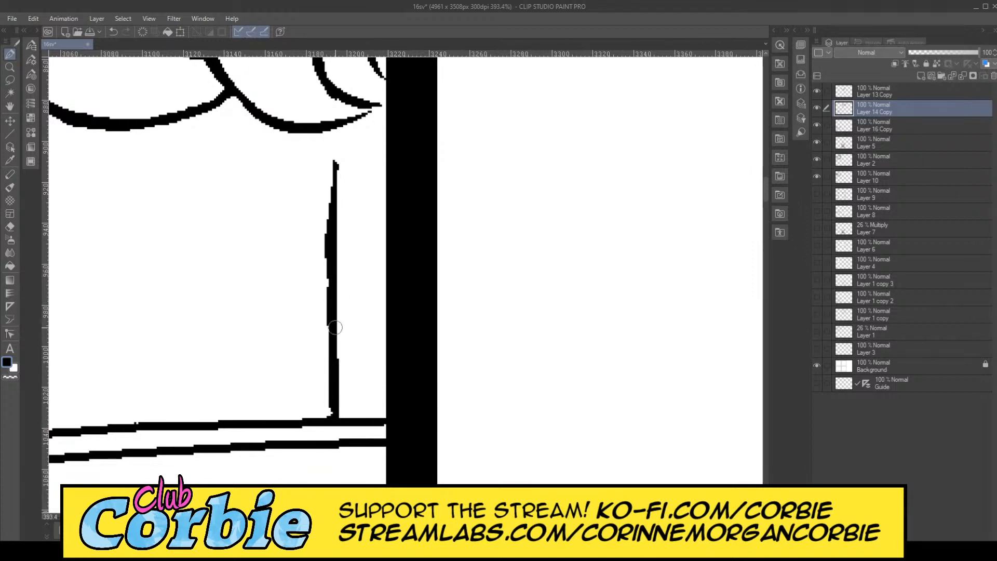
left_click_drag(335, 328, 332, 419)
left_click_drag(336, 145, 330, 238)
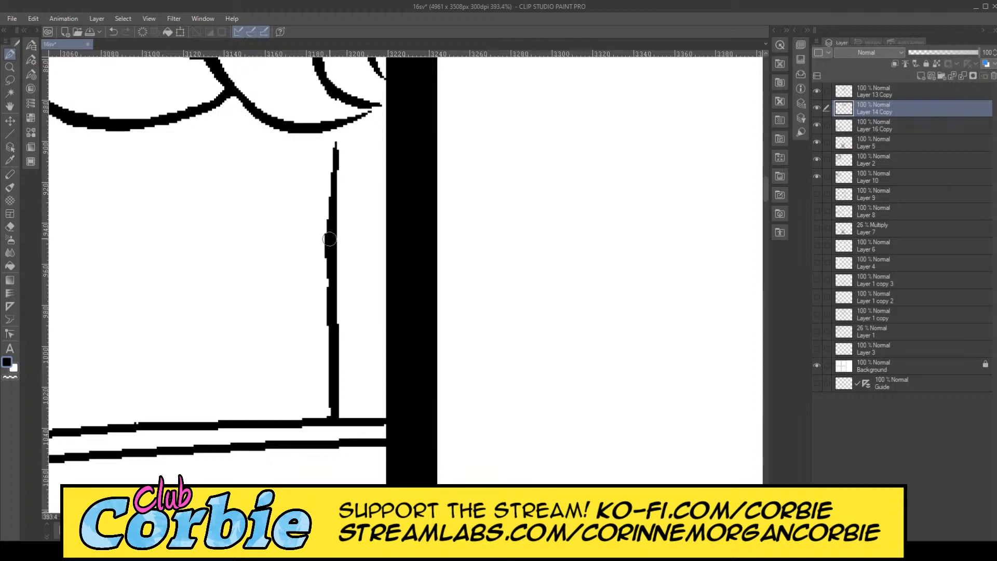
Step: Thicken the thin middle stretch of the foreground figure's outer hair outline with a pen stroke
left_click(10, 67)
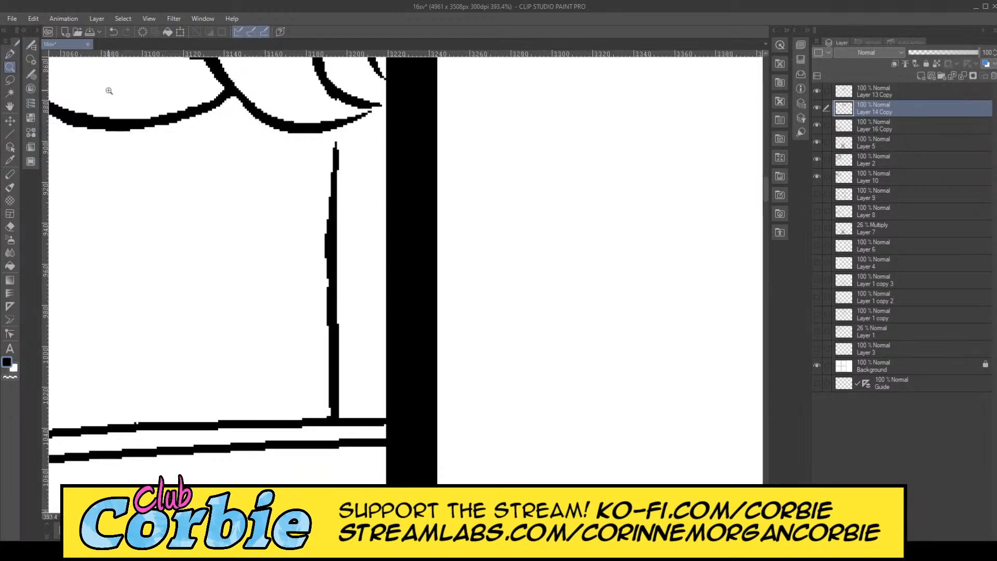
left_click_drag(359, 270, 316, 281)
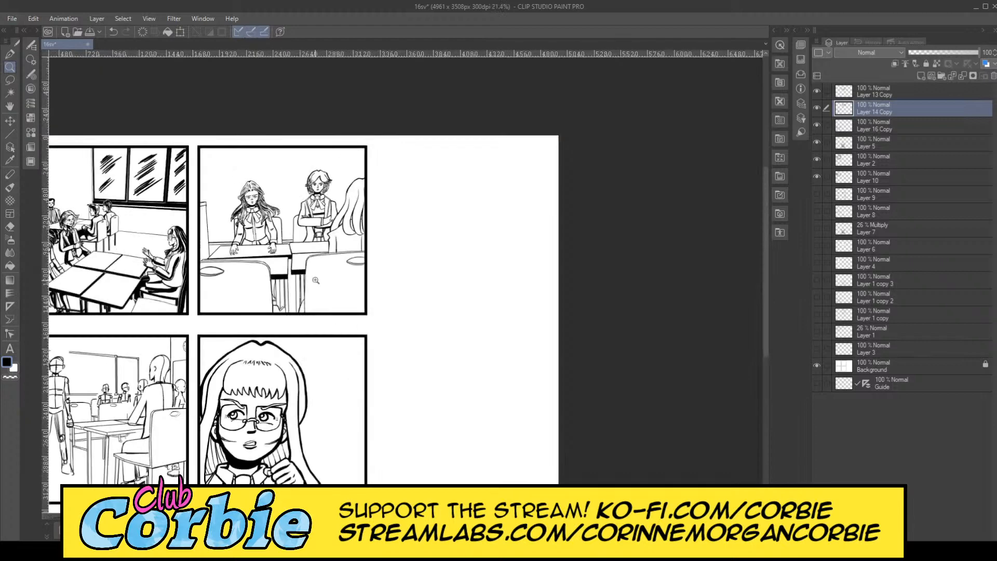
left_click_drag(262, 229, 317, 148)
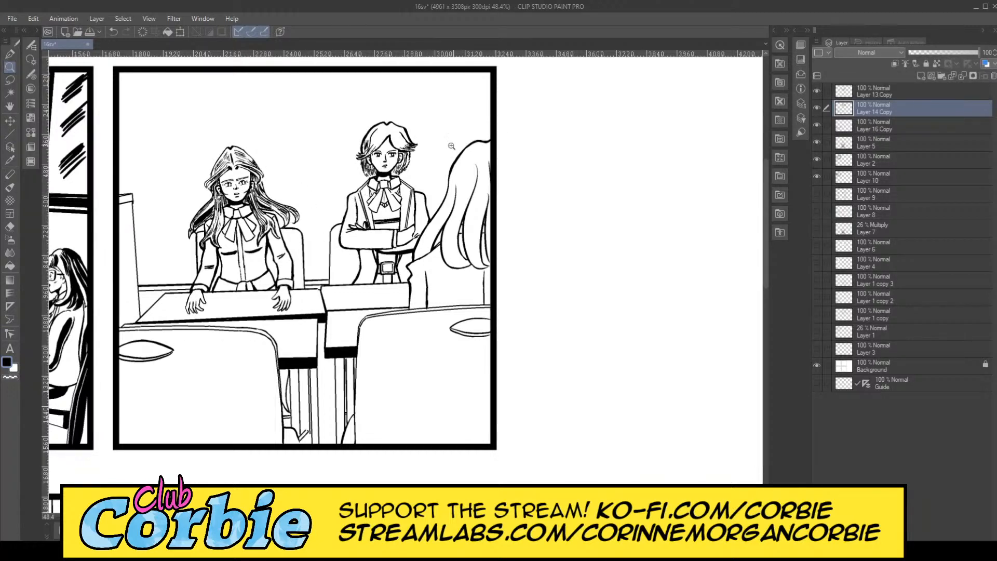
mouse_move(483, 168)
left_mouse_down()
mouse_move(508, 151)
mouse_move(476, 184)
left_mouse_up()
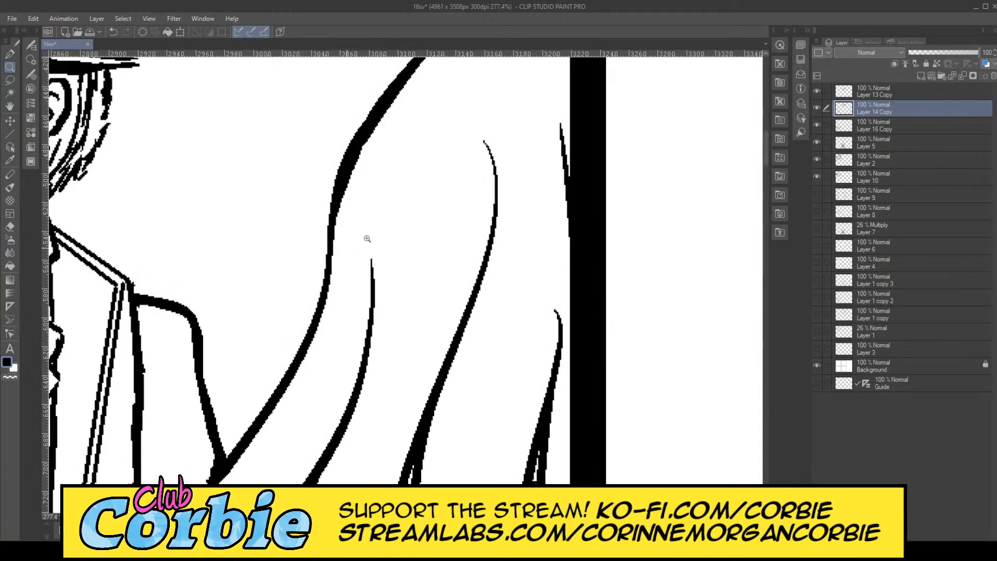
left_click_drag(367, 239, 374, 232)
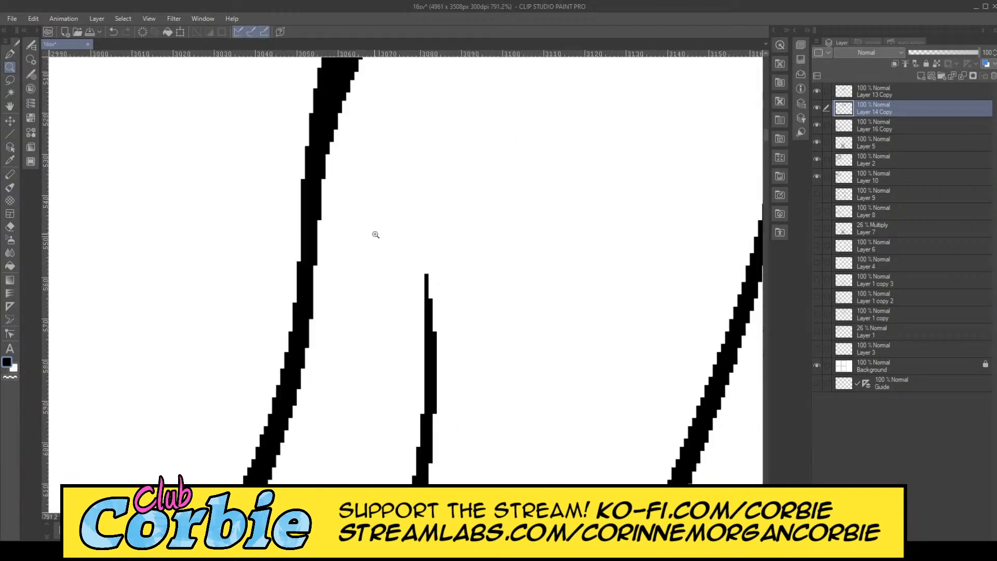
left_click_drag(302, 354, 327, 131)
left_click(9, 66)
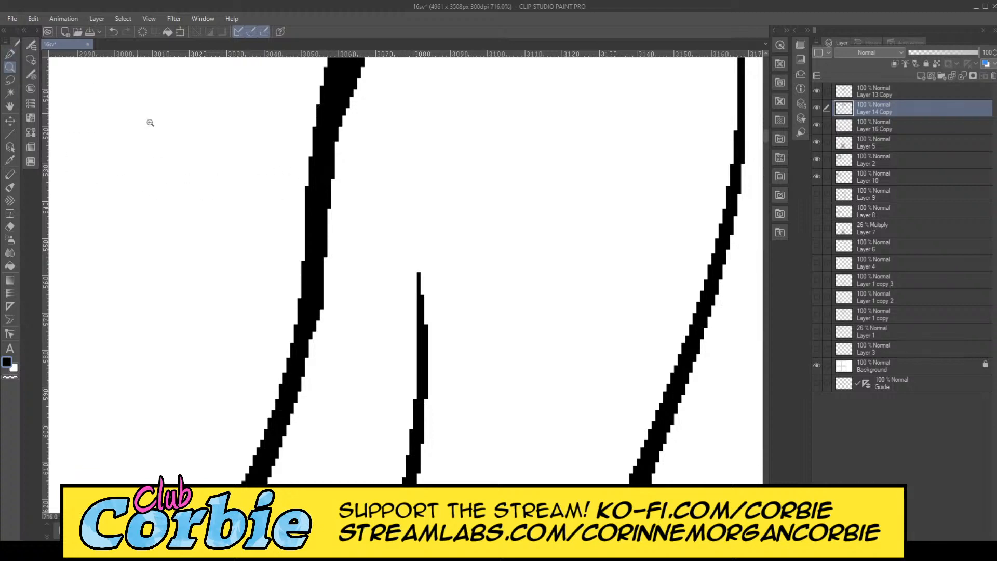
Step: Extend the short lines showing between the foreground figure's hair locks with the pen so they meet the adjoining hair outlines
left_click_drag(329, 267, 396, 303)
scroll(269, 307, "down", 10)
left_click(396, 304)
left_click(455, 243)
left_click(330, 307)
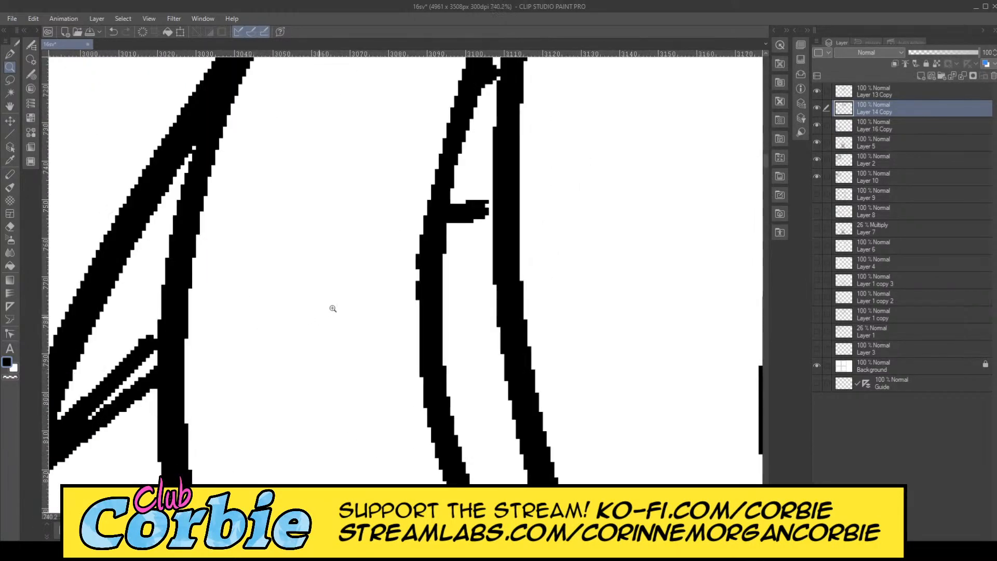
left_click(311, 313)
scroll(291, 328, "down", 5)
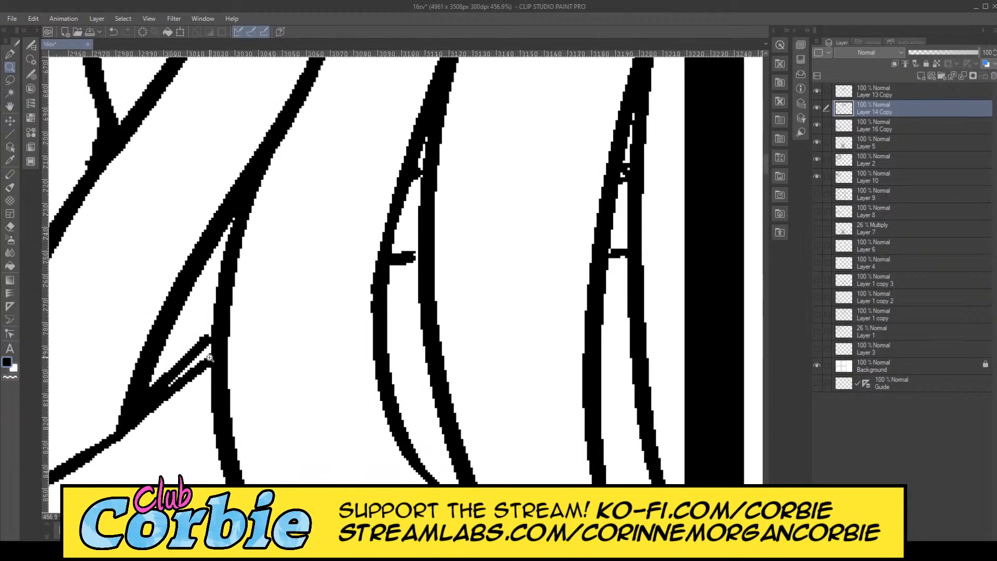
scroll(210, 358, "up", 5)
key("p")
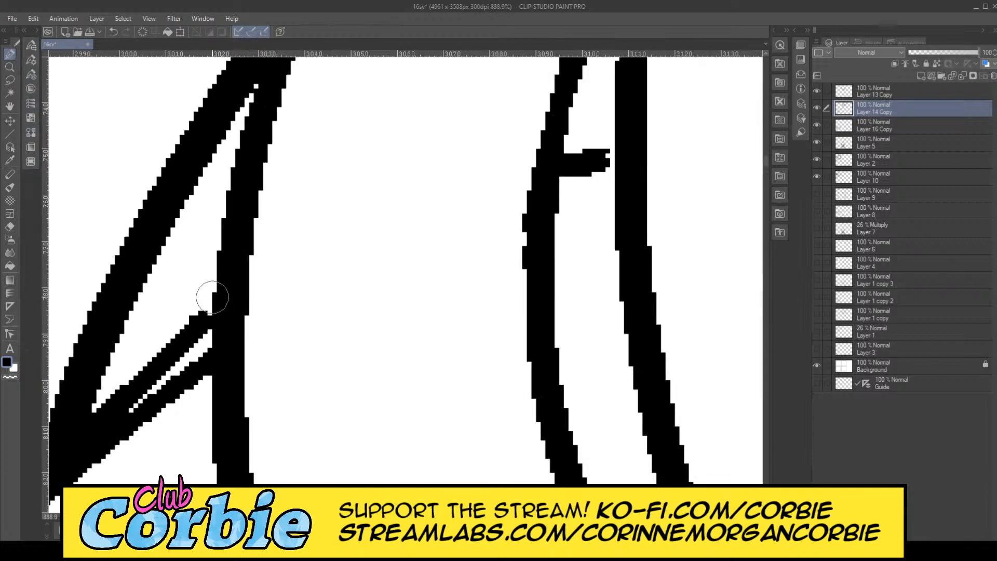
left_click_drag(193, 326, 223, 289)
left_click_drag(564, 162, 629, 158)
Step: Examine the second panel's inked line art up close, in full, and alongside the other panels of the page
left_click(9, 67)
scroll(284, 239, "down", 10)
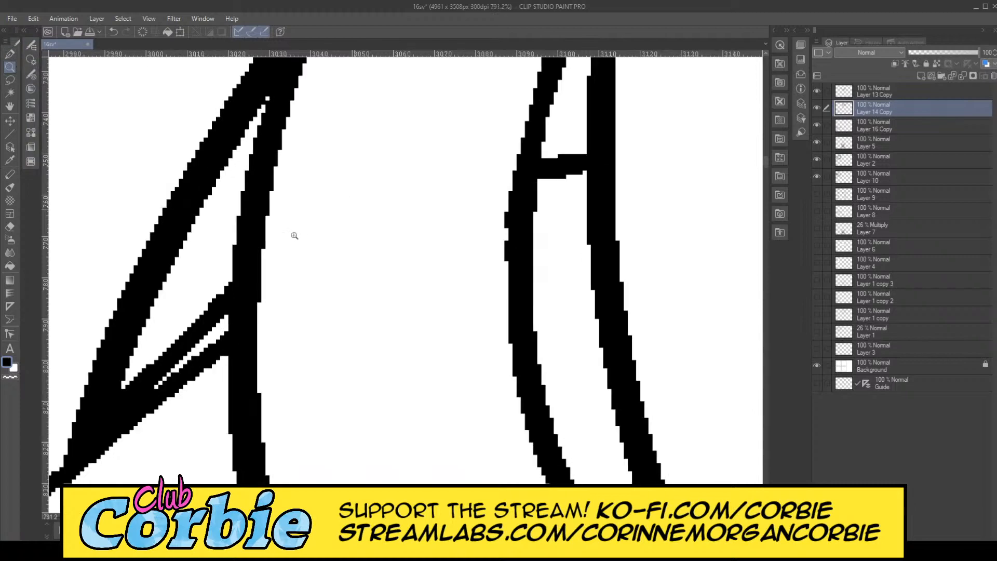
scroll(284, 239, "down", 2)
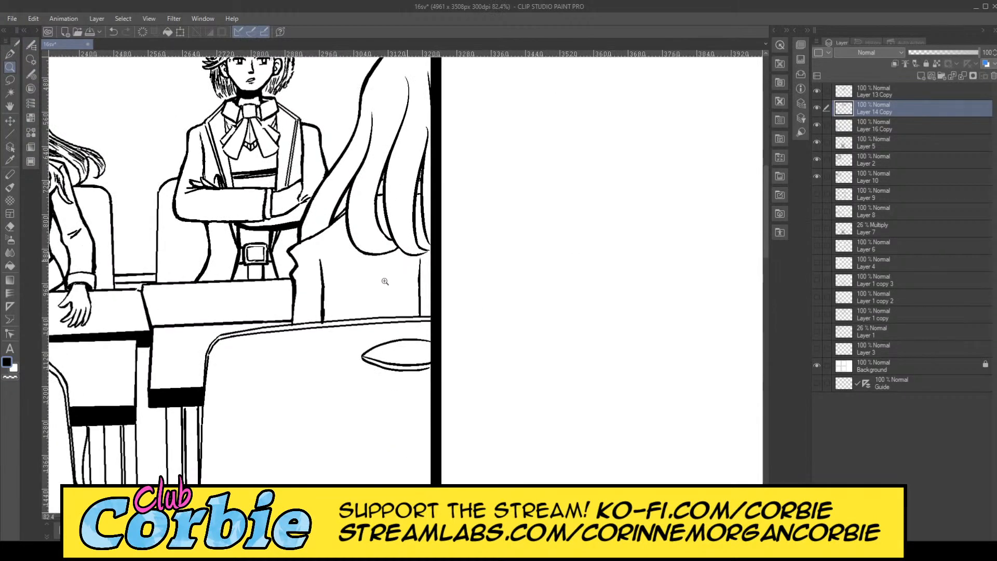
scroll(385, 281, "down", 5)
scroll(319, 318, "up", 2)
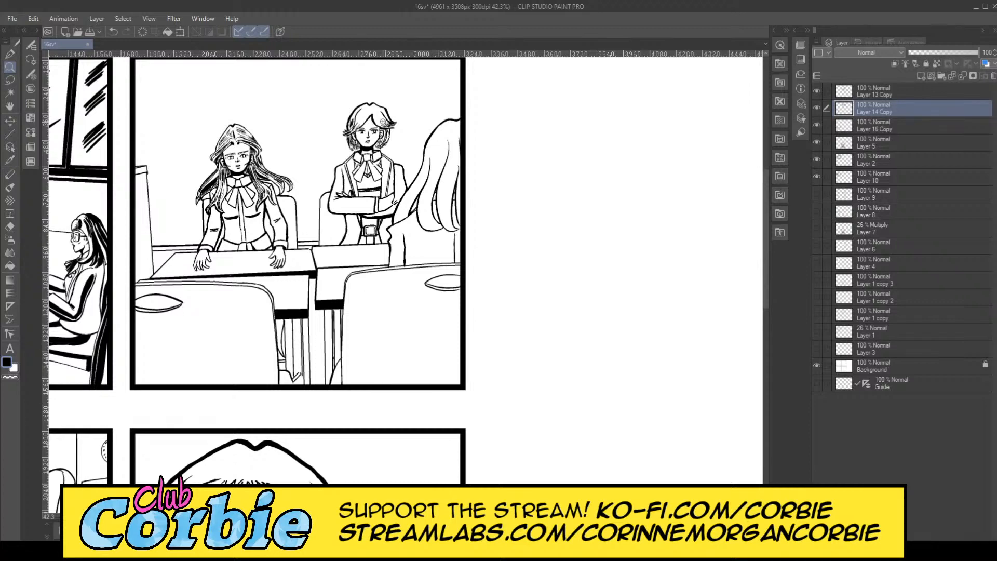
scroll(400, 151, "up", 4)
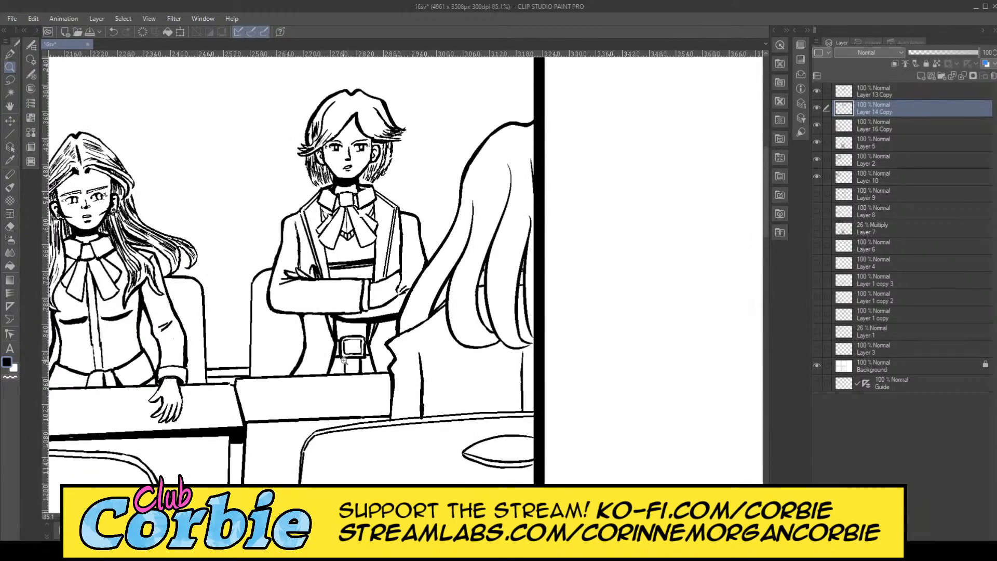
scroll(411, 273, "up", 5)
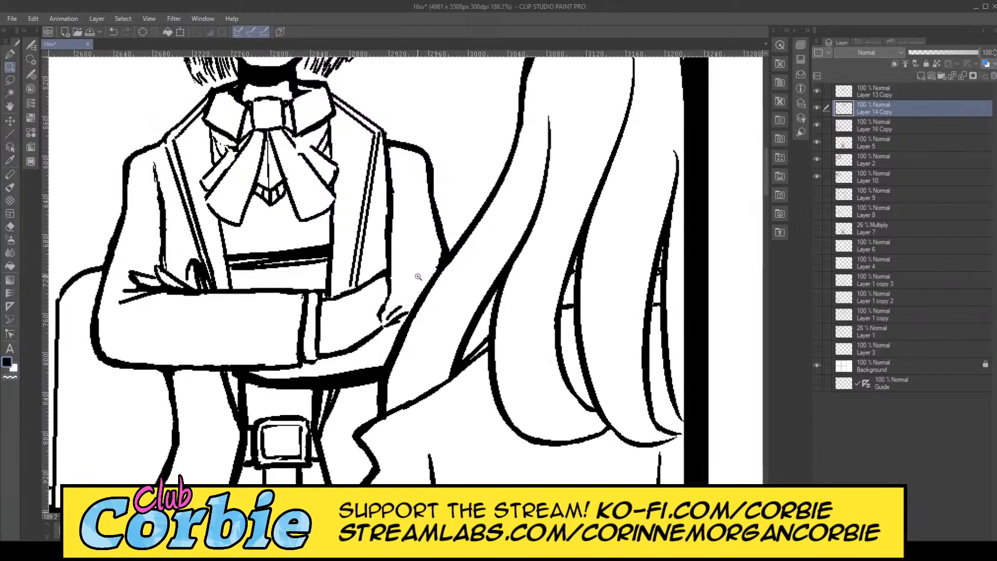
scroll(403, 295, "down", 4)
scroll(401, 296, "down", 6)
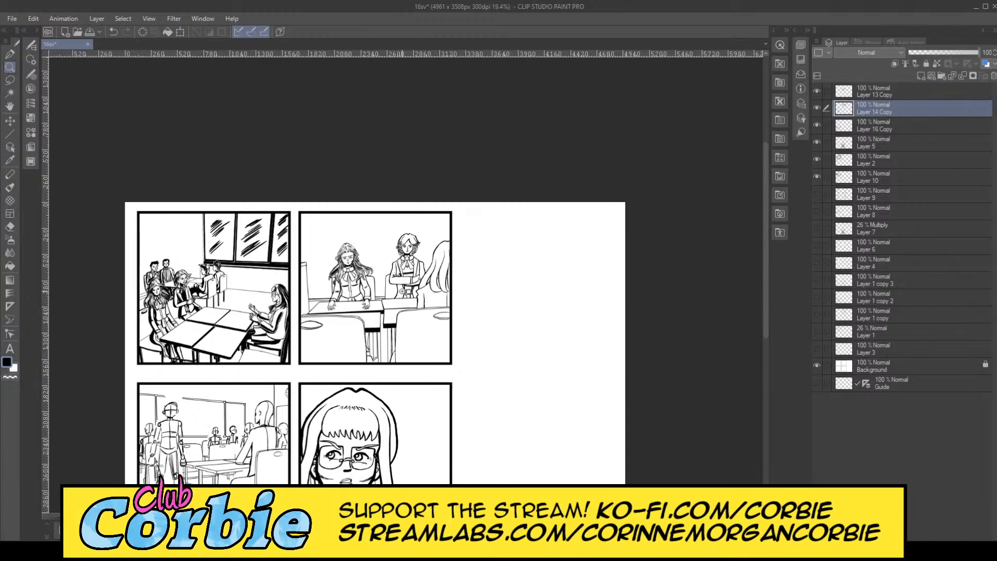
scroll(409, 290, "up", 3)
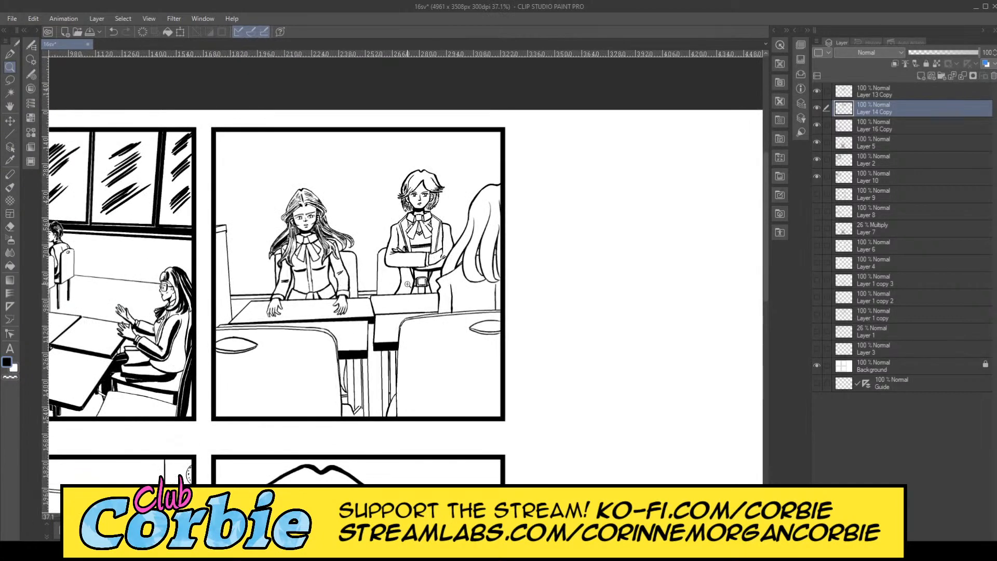
scroll(399, 291, "up", 1)
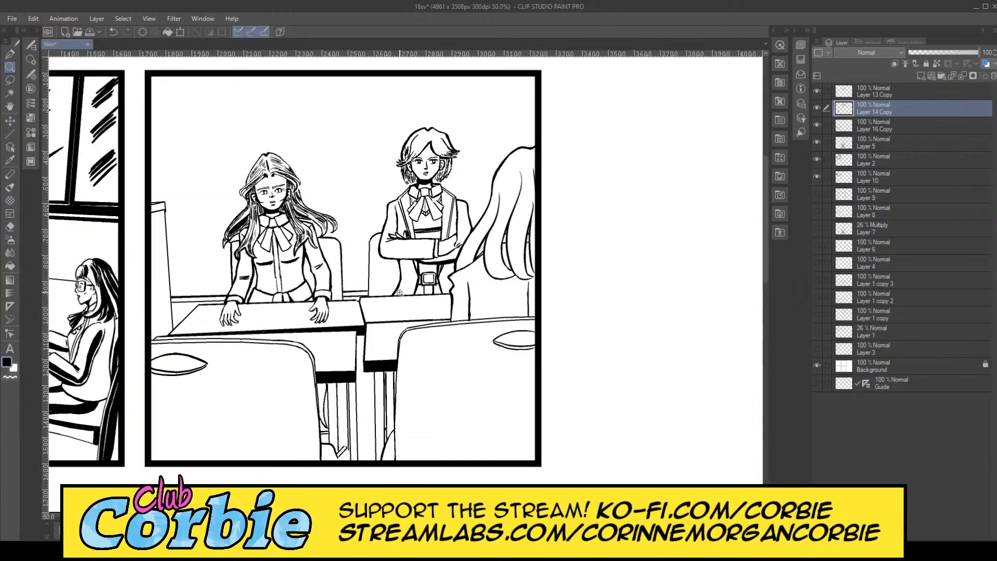
scroll(400, 293, "down", 6)
scroll(400, 311, "up", 3)
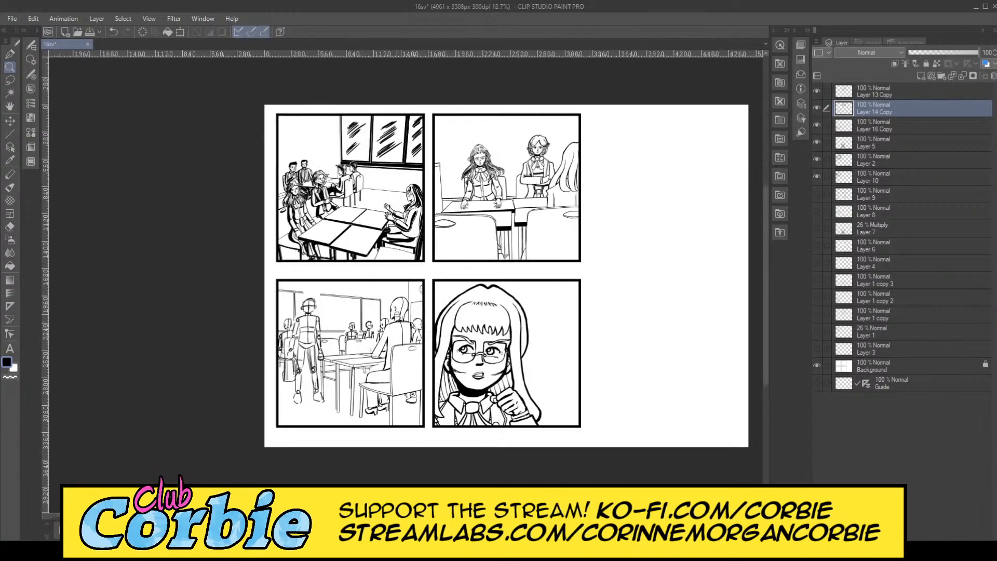
Step: Toggle the visibility of Layer 14 Copy, Layer 13 Copy and Layer 16 Copy to identify their contents, and select Layer 16 Copy
left_click(817, 107)
left_click(818, 107)
left_click(817, 90)
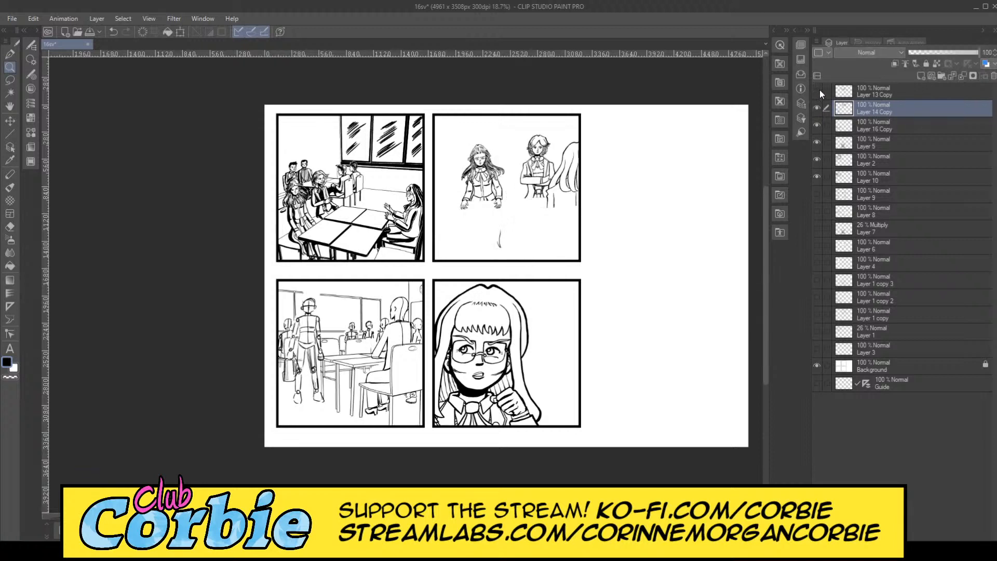
left_click(820, 89)
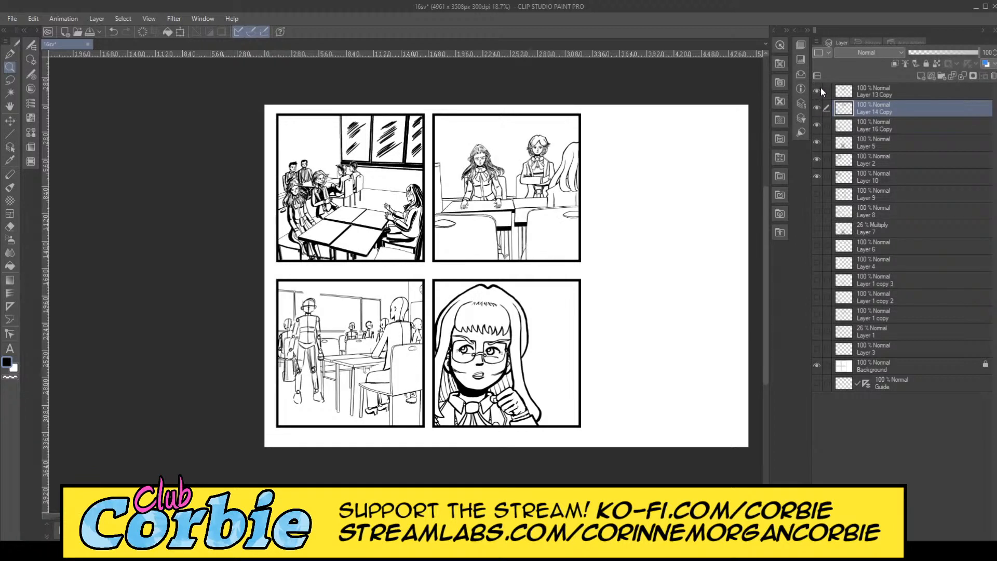
left_click(817, 125)
left_click(816, 125)
left_click(826, 126)
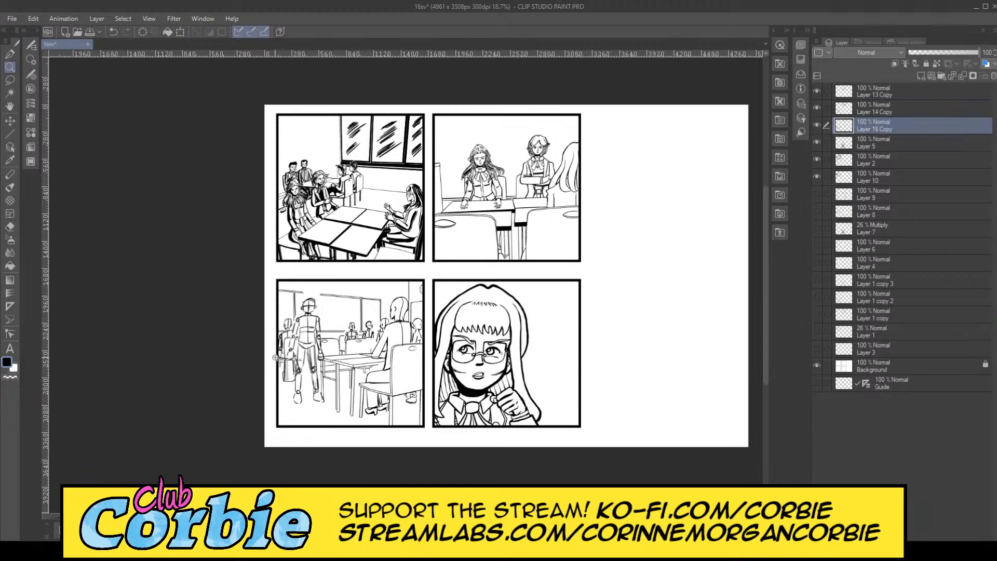
Step: Examine the third panel's mannequin sketch and compare it with the other panels on the page
left_click_drag(295, 384, 375, 249)
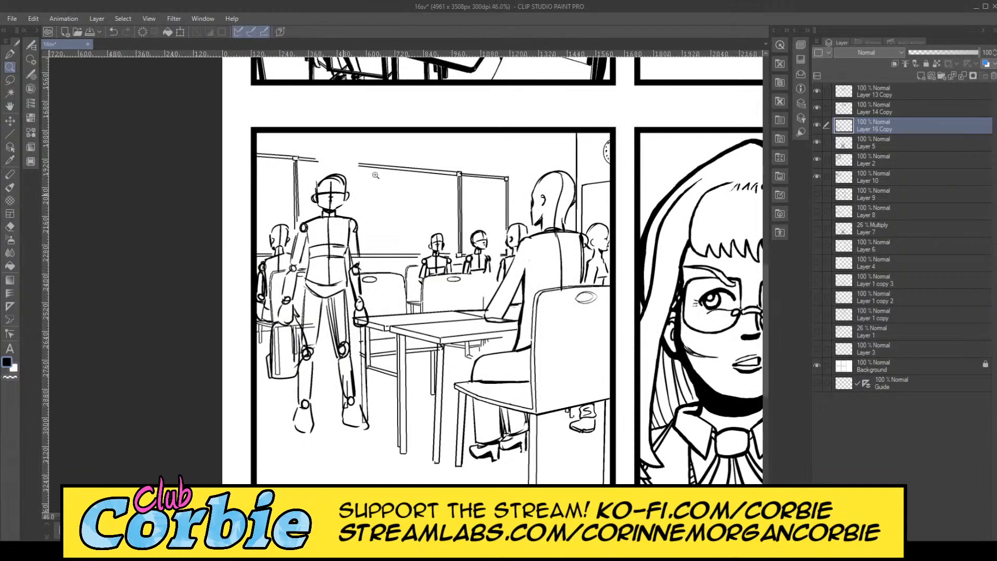
scroll(323, 178, "up", 3)
scroll(299, 223, "down", 8)
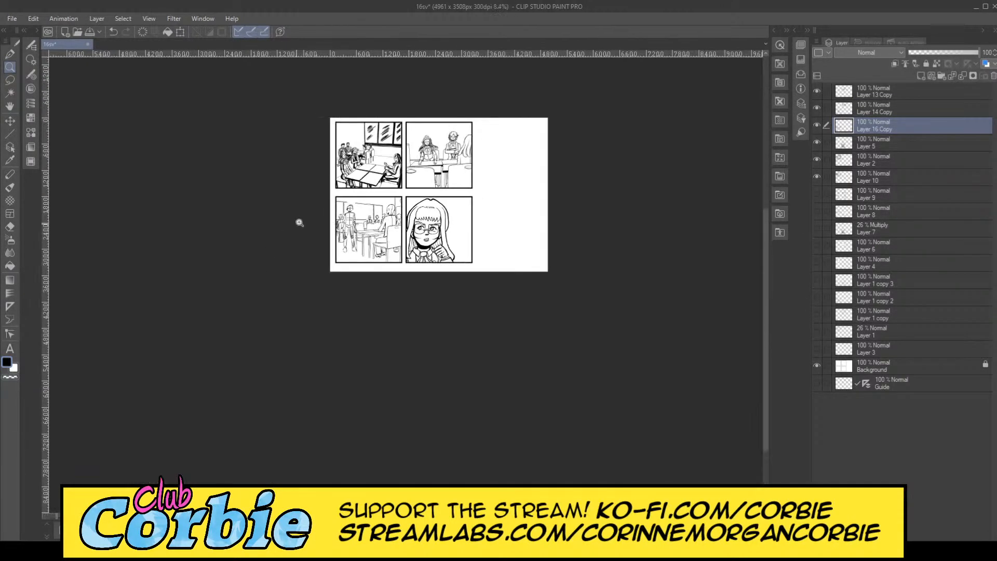
scroll(445, 127, "up", 6)
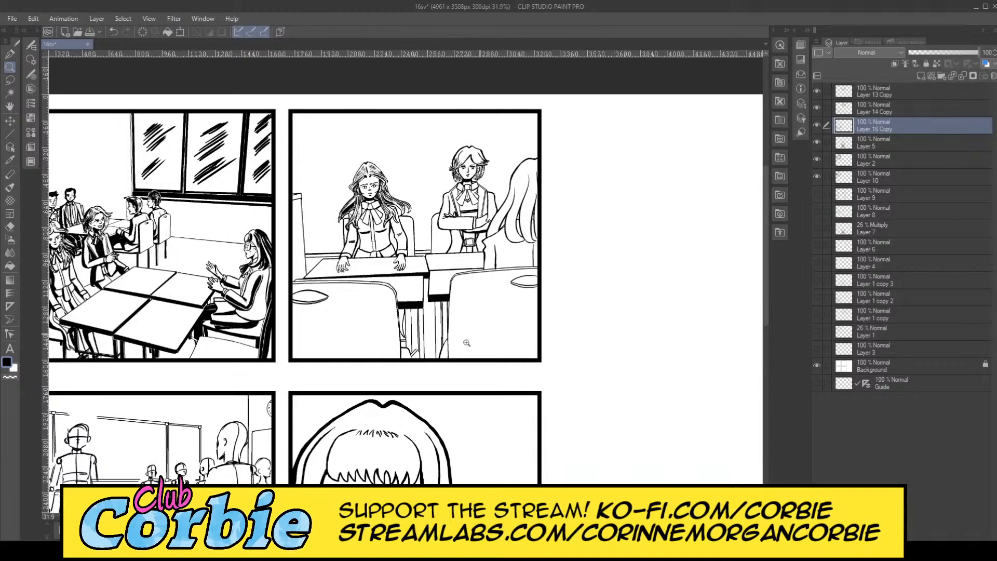
scroll(467, 340, "down", 3)
scroll(474, 335, "up", 2)
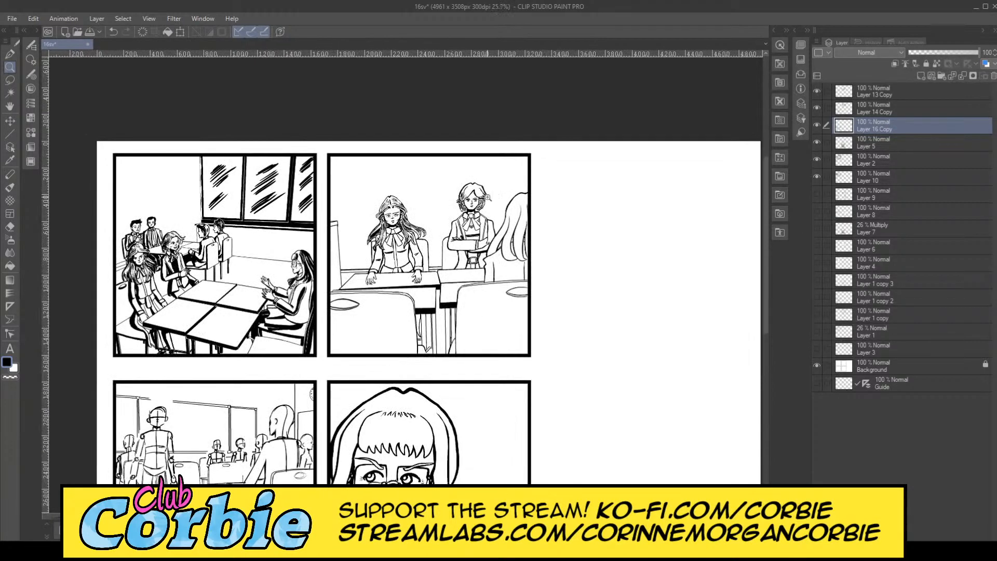
scroll(451, 239, "down", 3)
scroll(414, 270, "up", 3)
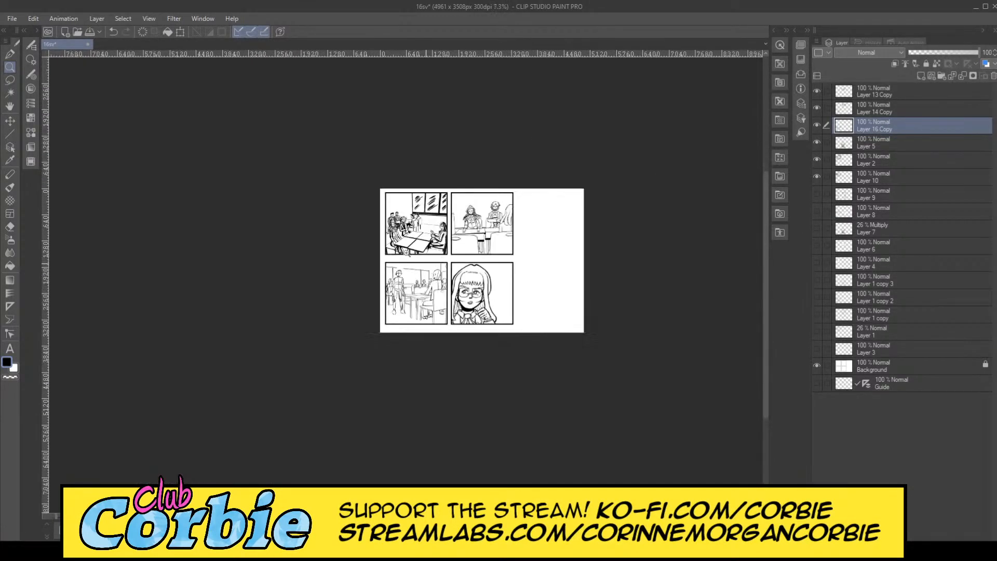
scroll(409, 350, "up", 1)
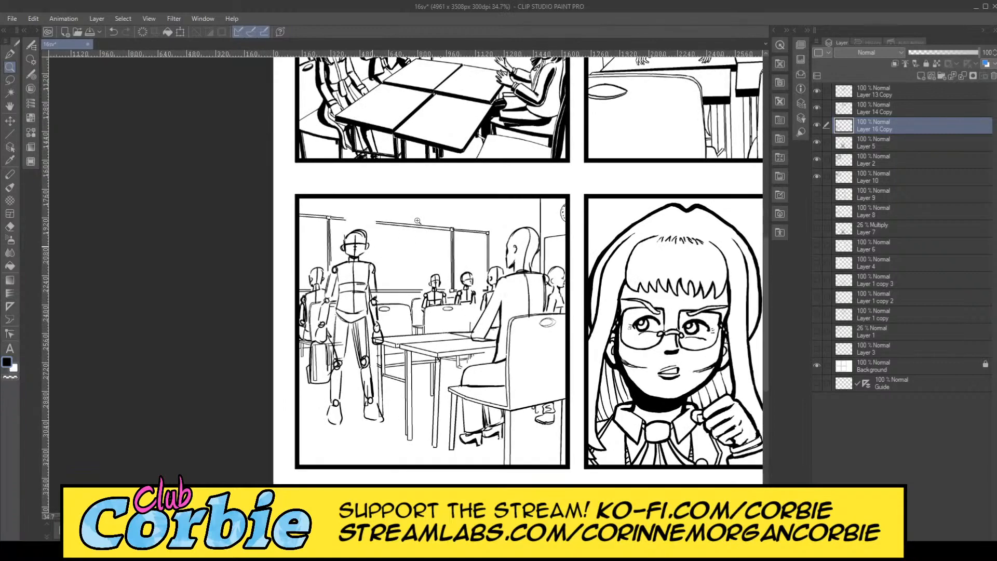
Step: Erase the stretches of the horizontal eye guideline on both sides of the standing mannequin's face in the third panel
scroll(358, 242, "up", 8)
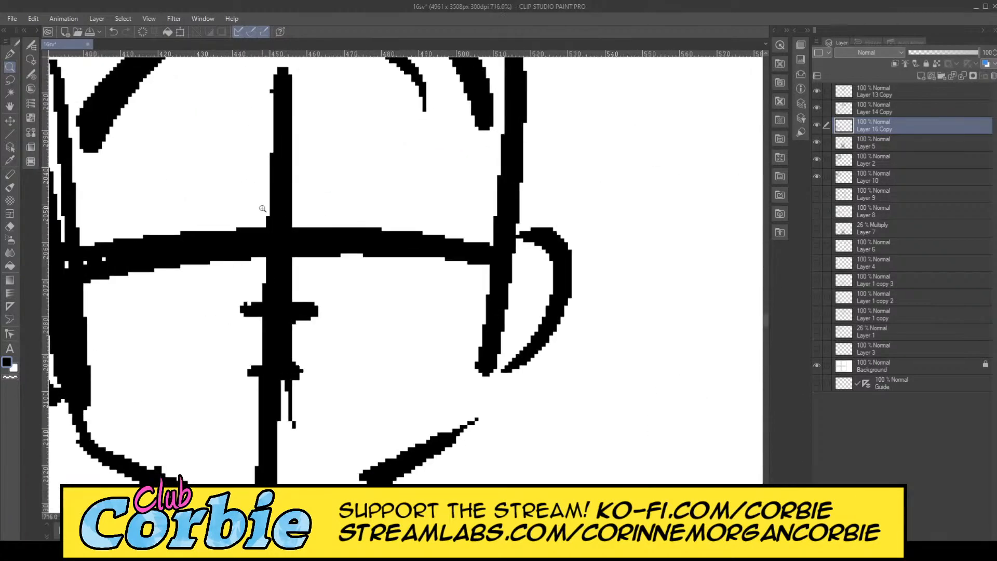
scroll(257, 249, "down", 3)
scroll(236, 201, "up", 2)
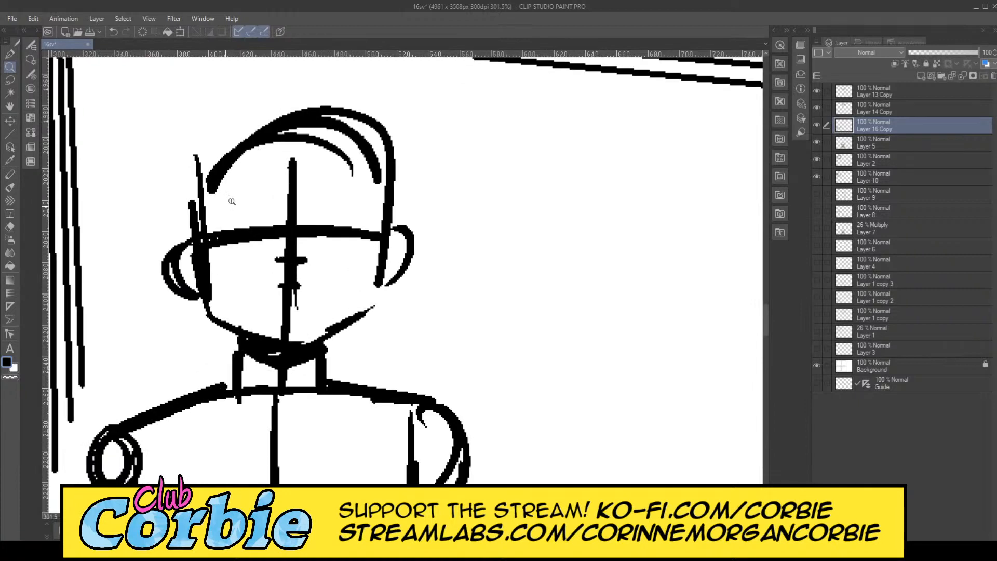
left_click(10, 227)
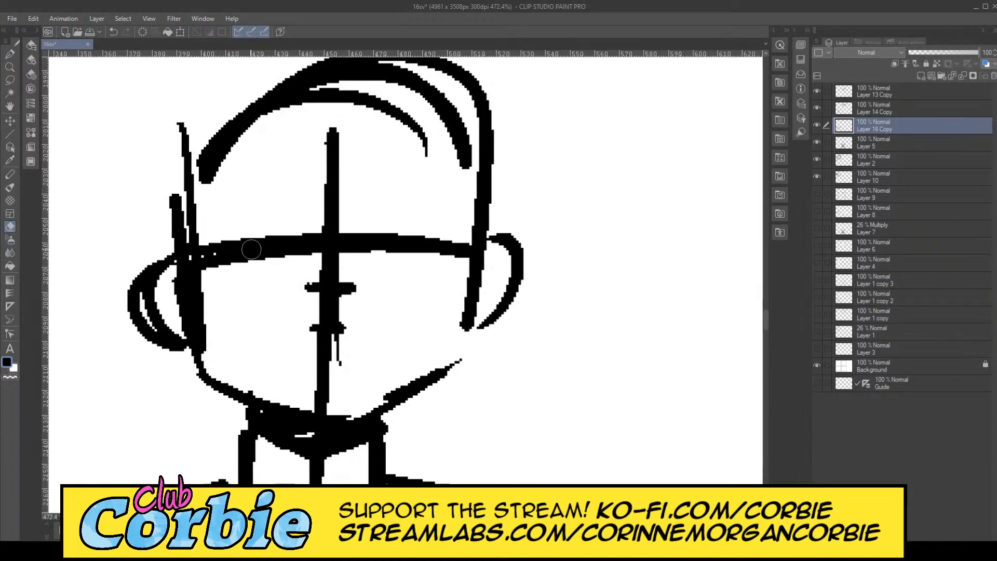
mouse_move(265, 257)
left_mouse_down()
mouse_move(256, 245)
mouse_move(266, 263)
mouse_move(301, 225)
mouse_move(251, 274)
mouse_move(292, 264)
left_mouse_up()
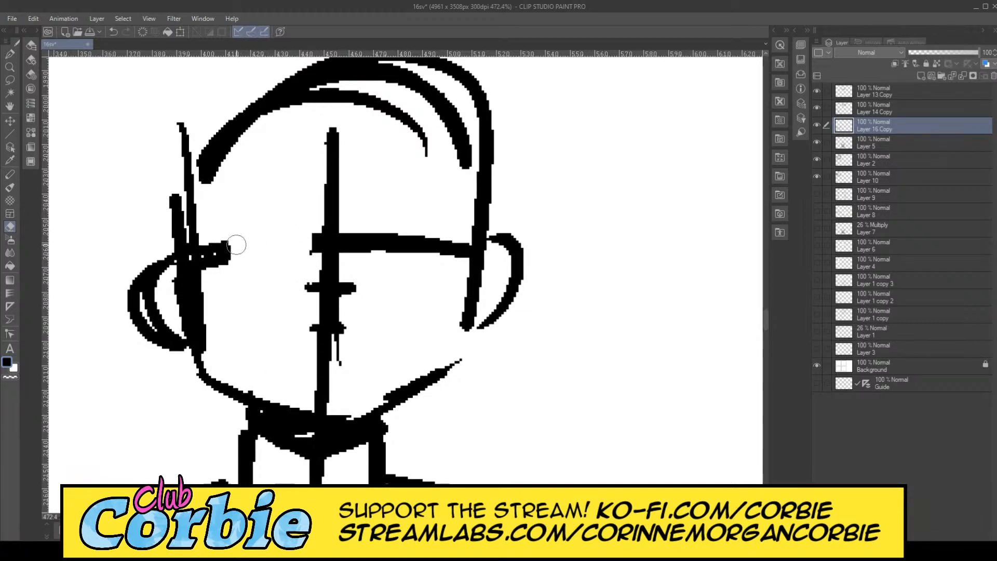
mouse_move(378, 253)
left_mouse_down()
mouse_move(392, 238)
mouse_move(382, 264)
mouse_move(424, 247)
mouse_move(451, 230)
left_mouse_up()
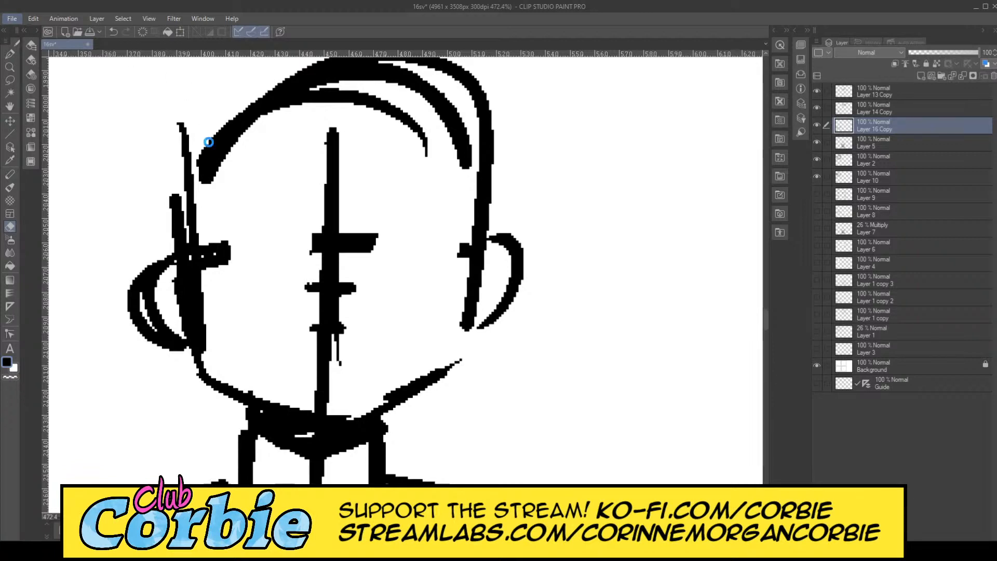
Step: Check the Sadie.psd character reference, close it, and draw eyebrows and eyes on the standing figure's face with the pen
key("alt+Tab")
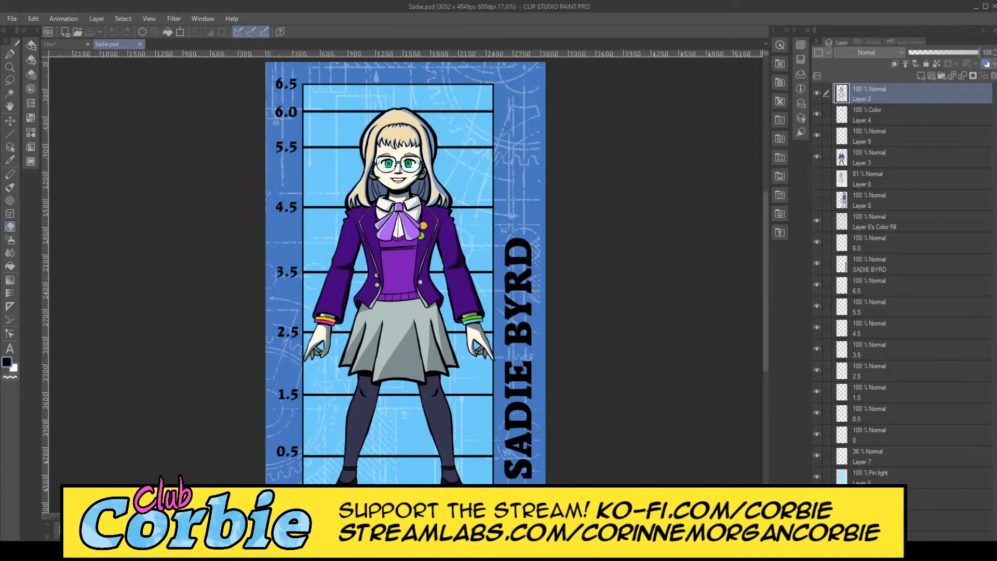
key("ctrl+w")
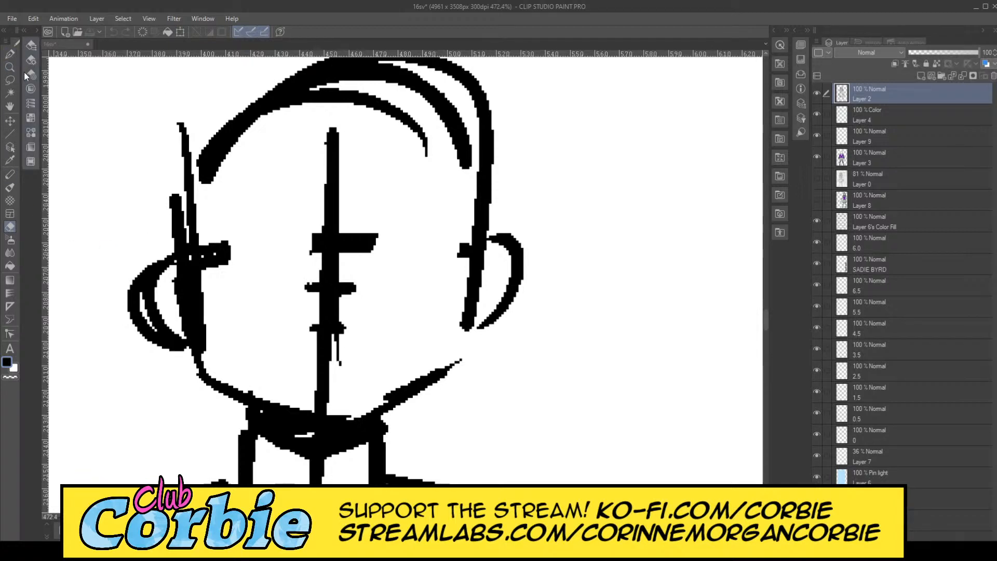
left_click(12, 53)
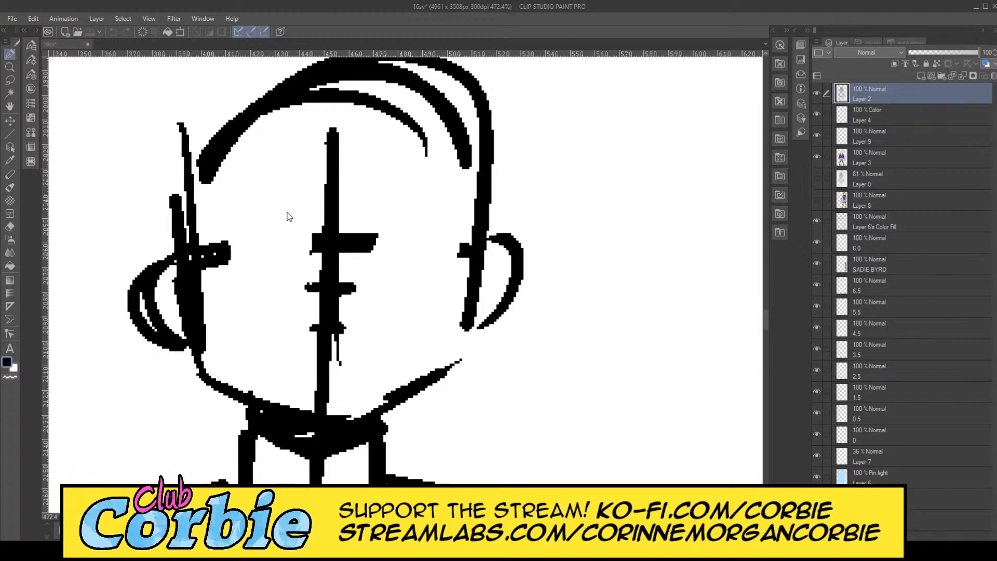
mouse_move(235, 237)
left_mouse_down()
mouse_move(268, 221)
mouse_move(297, 228)
mouse_move(265, 223)
mouse_move(245, 233)
mouse_move(279, 227)
mouse_move(276, 267)
mouse_move(291, 259)
mouse_move(285, 246)
mouse_move(274, 252)
mouse_move(279, 270)
mouse_move(259, 275)
mouse_move(293, 276)
left_mouse_up()
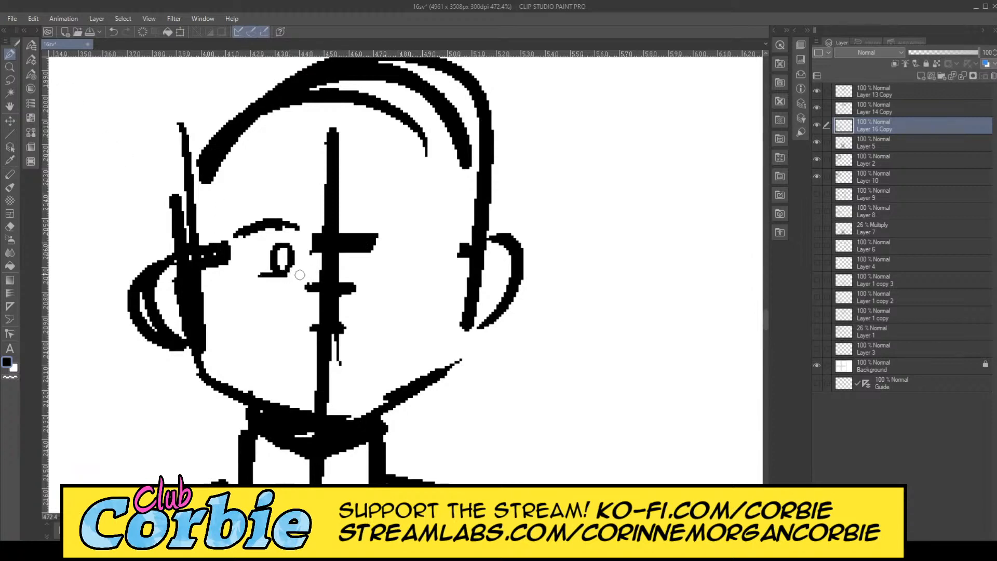
mouse_move(379, 227)
left_mouse_down()
mouse_move(434, 230)
mouse_move(376, 228)
mouse_move(407, 227)
mouse_move(383, 271)
mouse_move(370, 253)
mouse_move(385, 249)
mouse_move(380, 269)
mouse_move(380, 245)
left_mouse_up()
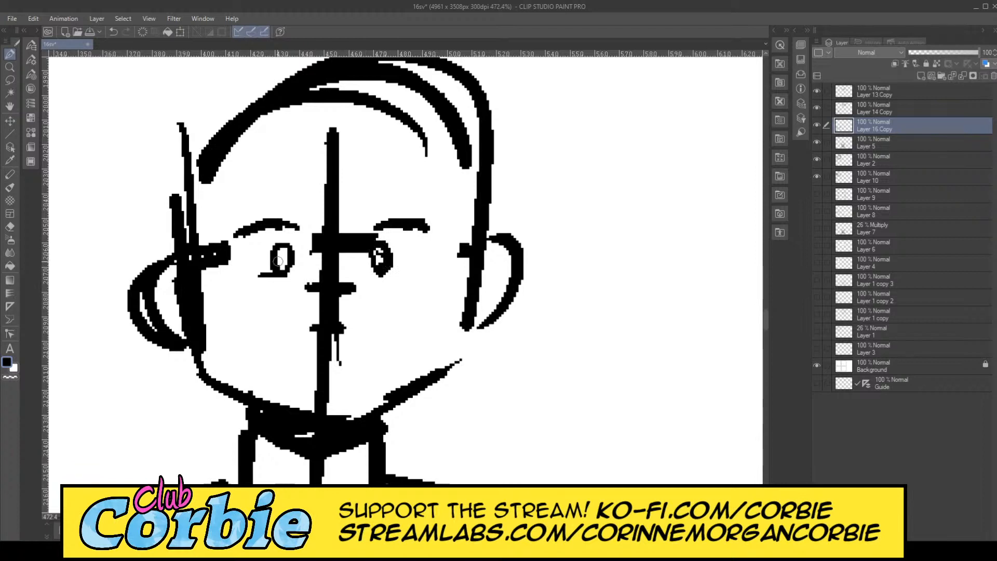
Step: Erase the upper part of the vertical face guideline, the central piece of the eye guideline, and the inner ends of the eyebrows
left_click(10, 226)
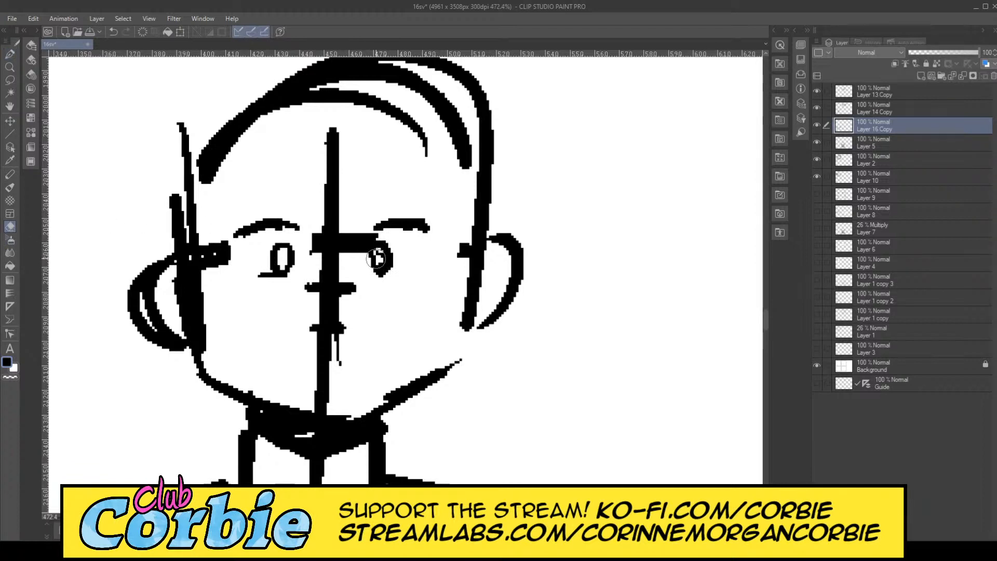
mouse_move(379, 253)
left_mouse_down()
mouse_move(320, 256)
mouse_move(311, 233)
mouse_move(346, 274)
mouse_move(307, 281)
mouse_move(344, 284)
mouse_move(308, 290)
mouse_move(357, 290)
mouse_move(321, 299)
mouse_move(345, 293)
mouse_move(339, 160)
mouse_move(344, 233)
mouse_move(333, 219)
mouse_move(324, 153)
mouse_move(330, 126)
left_mouse_up()
mouse_move(308, 239)
left_mouse_down()
mouse_move(305, 223)
mouse_move(360, 220)
mouse_move(373, 229)
left_mouse_up()
Step: Try upturned inner ends on both eyebrows with the pen, and undo these strokes
key("p")
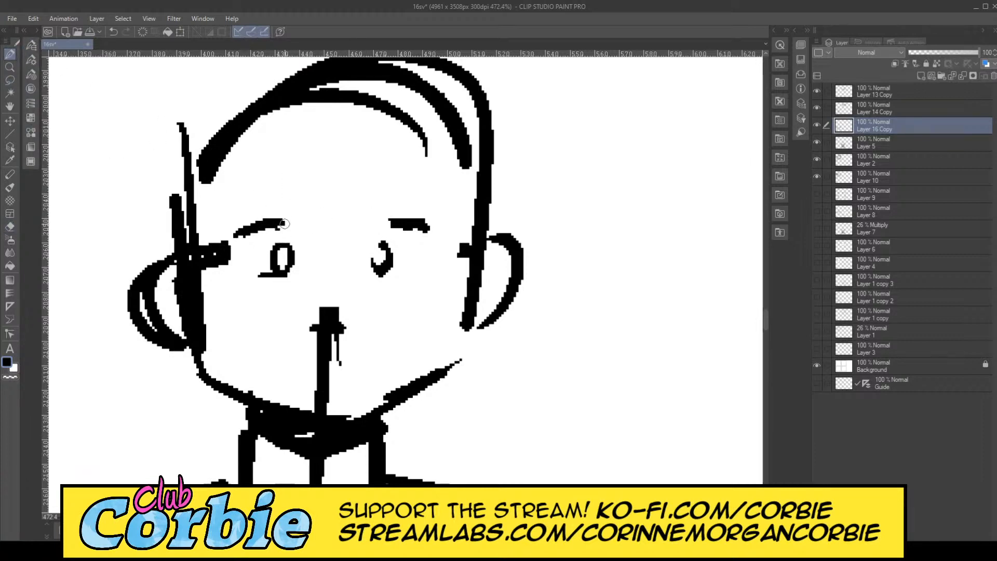
mouse_move(284, 223)
left_mouse_down()
mouse_move(301, 214)
mouse_move(290, 220)
left_mouse_up()
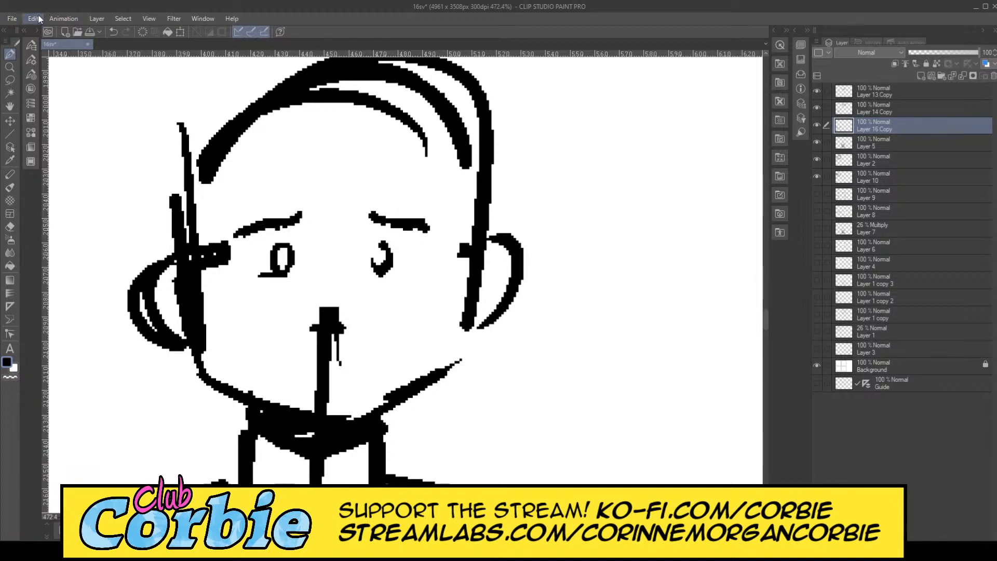
key("ctrl+z")
key("ctrl+z")
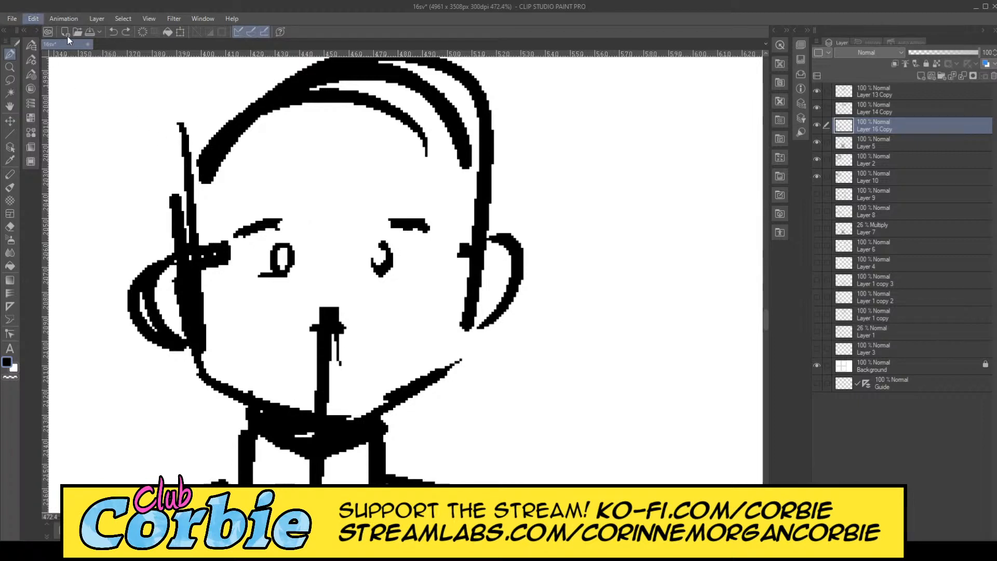
Step: Restore the undone inner ends of both upper eye strokes, complete the eye on the figure's left side, and widen the nose base
key("ctrl+y")
key("ctrl+y")
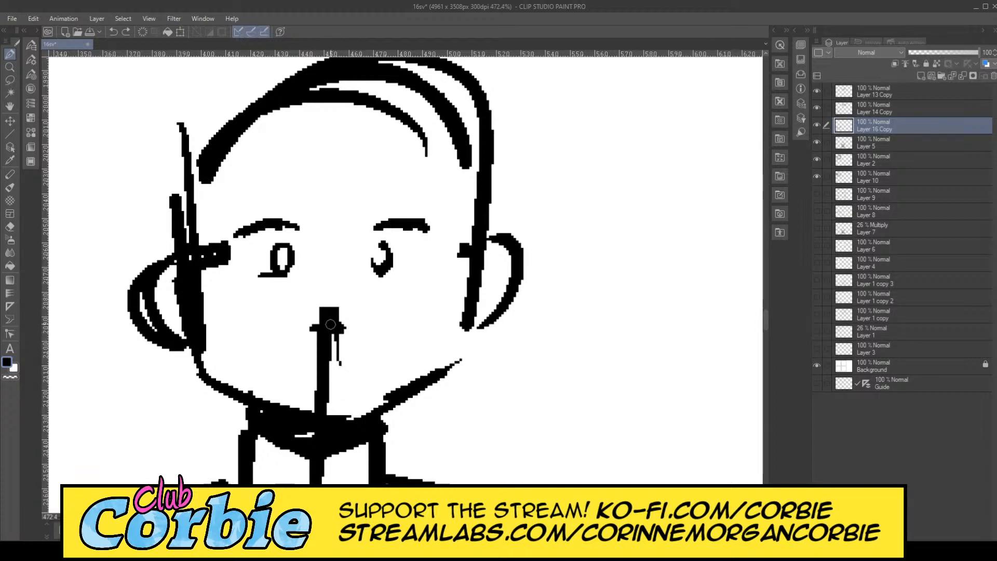
left_click_drag(386, 275, 413, 273)
mouse_move(413, 273)
left_mouse_down()
mouse_move(378, 270)
mouse_move(380, 243)
mouse_move(379, 277)
left_mouse_up()
mouse_move(319, 318)
left_mouse_down()
mouse_move(361, 313)
mouse_move(309, 317)
mouse_move(351, 322)
mouse_move(326, 322)
left_mouse_up()
Step: Draw one slanted and one nearly flat eyebrow above the eyes, and an open grinning mouth with a lower lip line
mouse_move(204, 219)
left_mouse_down()
mouse_move(285, 202)
mouse_move(305, 174)
left_mouse_up()
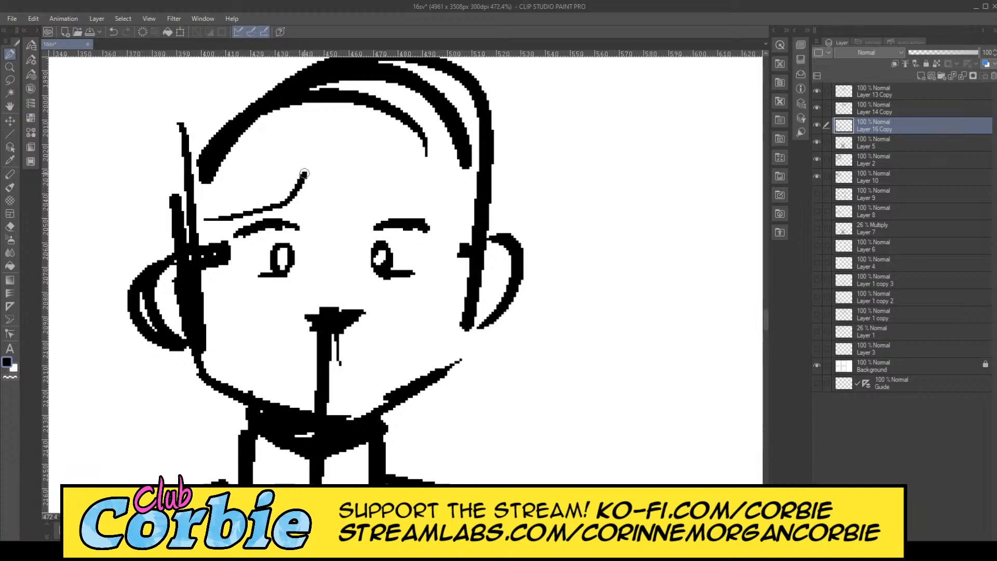
left_click_drag(358, 197, 444, 195)
mouse_move(330, 347)
left_mouse_down()
mouse_move(378, 342)
mouse_move(274, 348)
mouse_move(306, 377)
mouse_move(382, 375)
mouse_move(390, 342)
mouse_move(375, 369)
mouse_move(316, 391)
left_mouse_up()
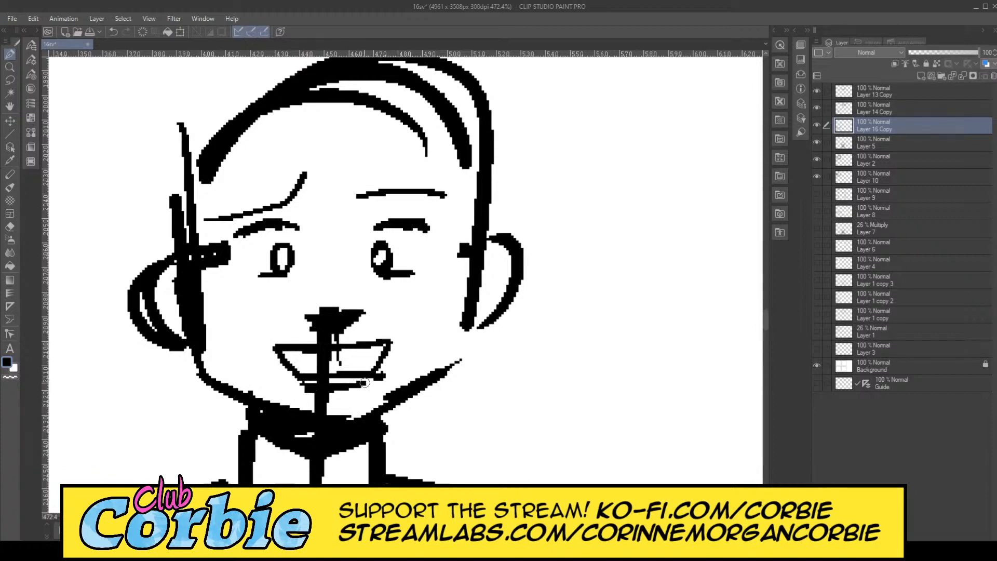
Step: Erase the vertical guideline through the mouth and chin, the leftover eye guideline near the temple, and the excess ink inside the eye
left_click(9, 227)
mouse_move(355, 332)
left_mouse_down()
mouse_move(301, 337)
mouse_move(325, 337)
mouse_move(306, 337)
mouse_move(354, 358)
mouse_move(300, 361)
mouse_move(354, 358)
mouse_move(305, 358)
mouse_move(343, 368)
mouse_move(320, 368)
mouse_move(345, 379)
mouse_move(311, 385)
mouse_move(355, 379)
mouse_move(307, 384)
mouse_move(378, 378)
mouse_move(370, 392)
mouse_move(329, 402)
mouse_move(294, 395)
mouse_move(338, 410)
left_mouse_up()
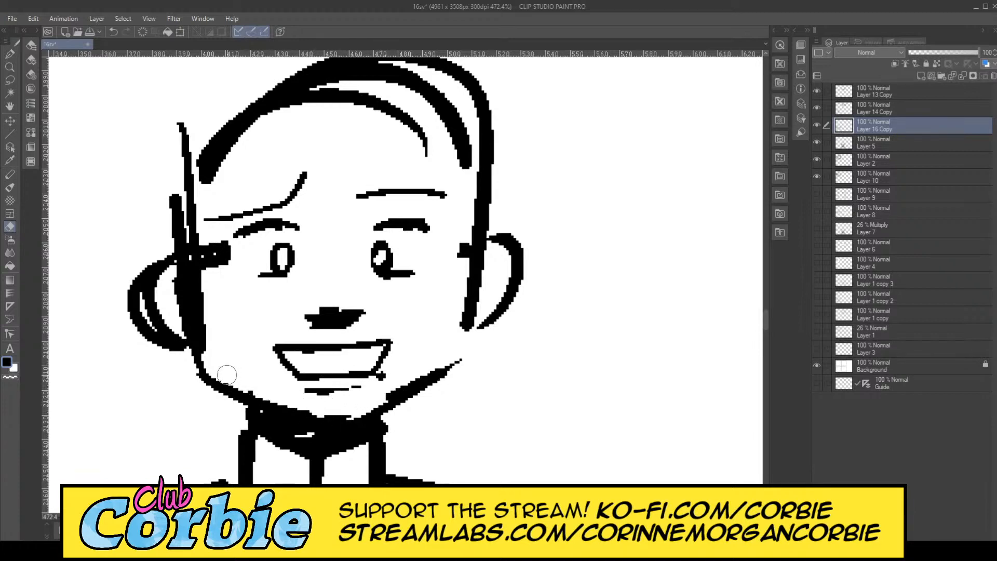
mouse_move(227, 375)
left_mouse_down()
mouse_move(281, 406)
mouse_move(342, 415)
mouse_move(423, 365)
left_mouse_up()
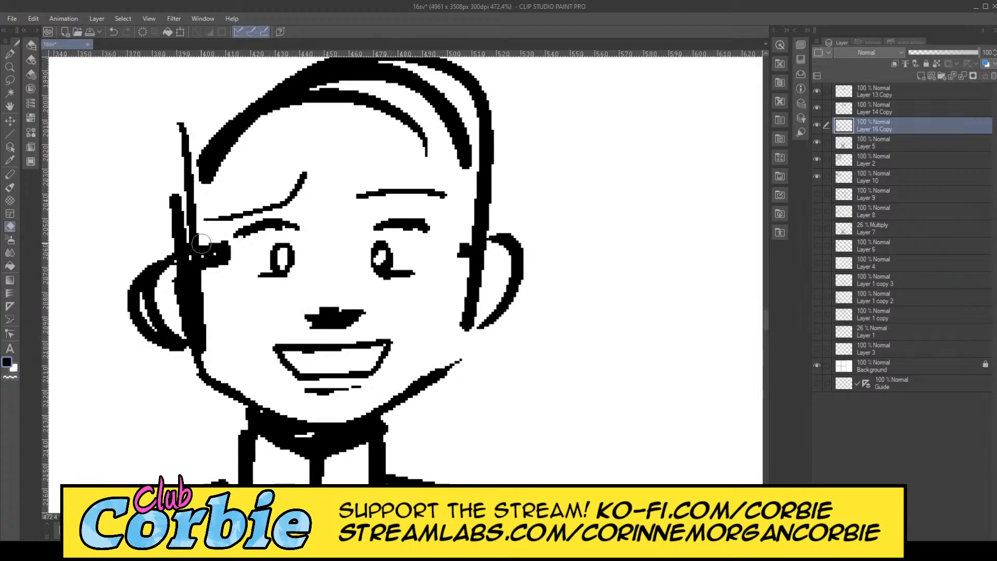
mouse_move(202, 243)
left_mouse_down()
mouse_move(219, 270)
mouse_move(221, 239)
mouse_move(221, 280)
mouse_move(208, 230)
mouse_move(218, 291)
left_mouse_up()
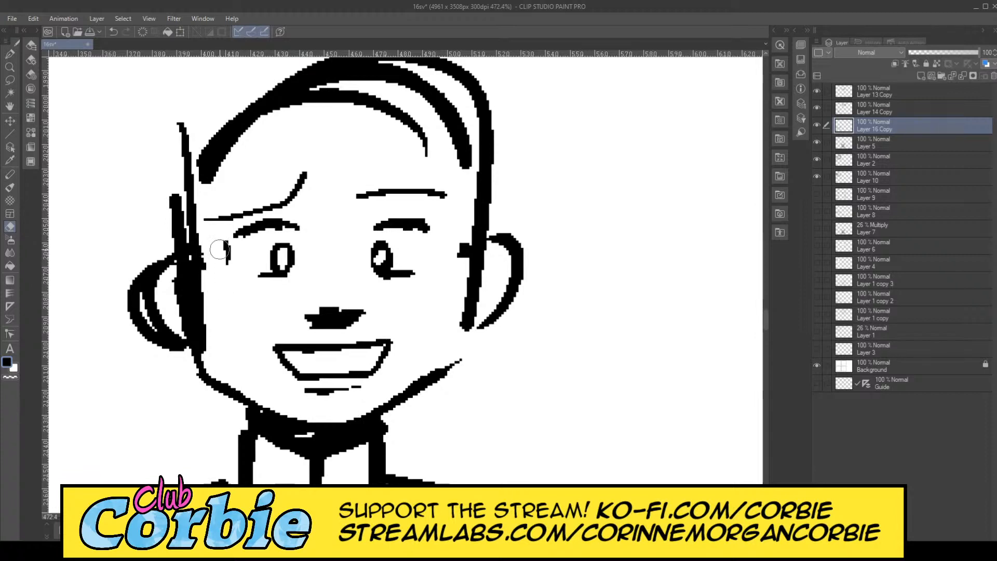
mouse_move(220, 249)
left_mouse_down()
mouse_move(231, 273)
mouse_move(227, 251)
left_mouse_up()
left_click_drag(380, 257, 379, 256)
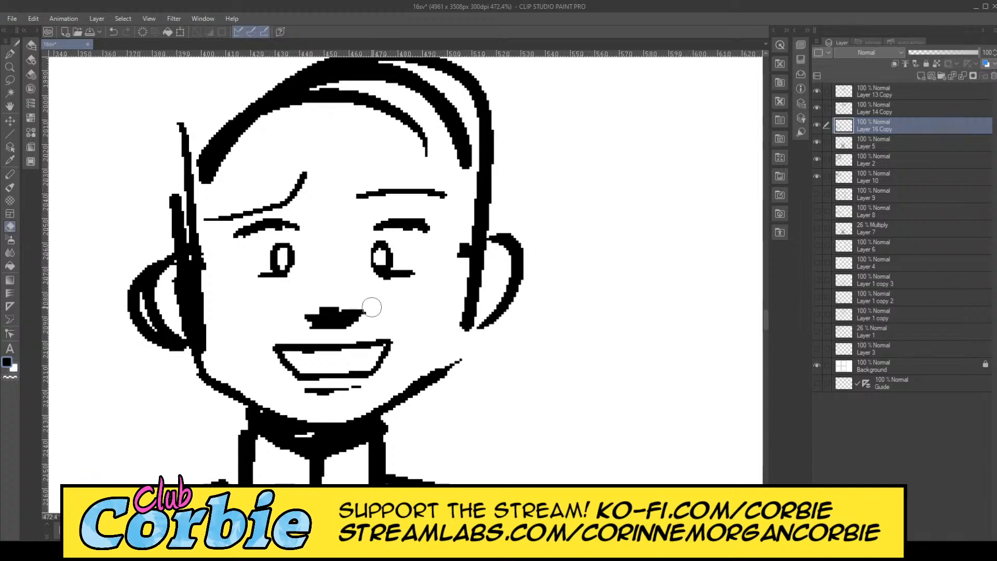
Step: Draw a curved band across the bridge of the nose and thicken the inner ends of both eyebrows with the pen
left_click(12, 54)
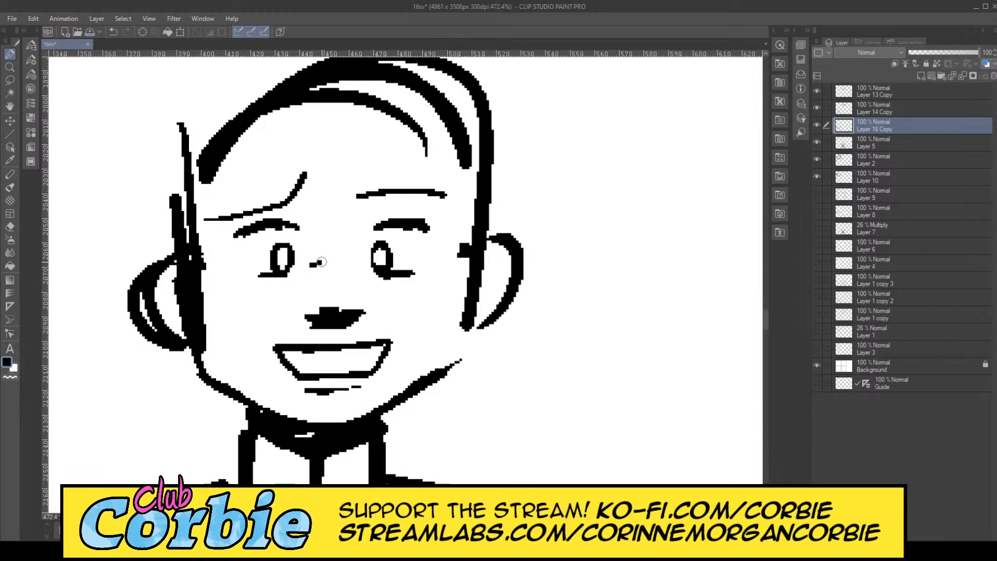
mouse_move(321, 262)
left_mouse_down()
mouse_move(348, 263)
mouse_move(355, 275)
mouse_move(327, 261)
mouse_move(299, 282)
mouse_move(358, 267)
left_mouse_up()
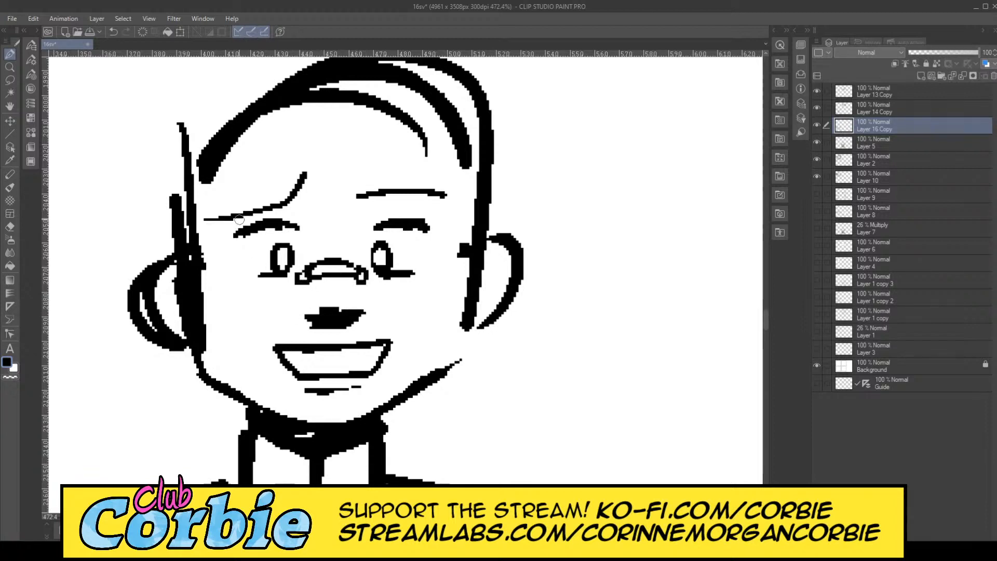
mouse_move(294, 174)
left_mouse_down()
mouse_move(257, 208)
mouse_move(207, 220)
left_mouse_up()
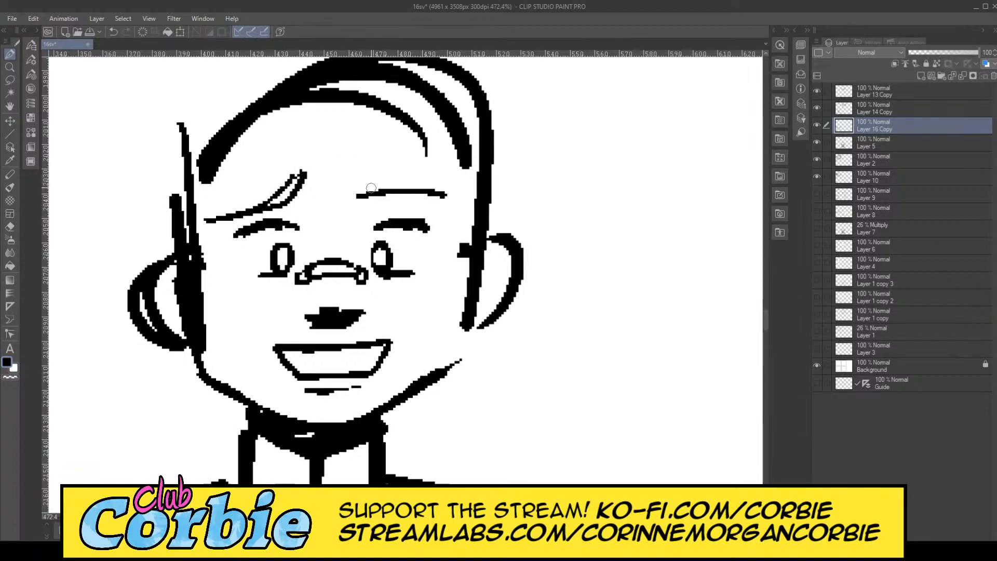
mouse_move(342, 192)
left_mouse_down()
mouse_move(392, 188)
mouse_move(356, 197)
left_mouse_up()
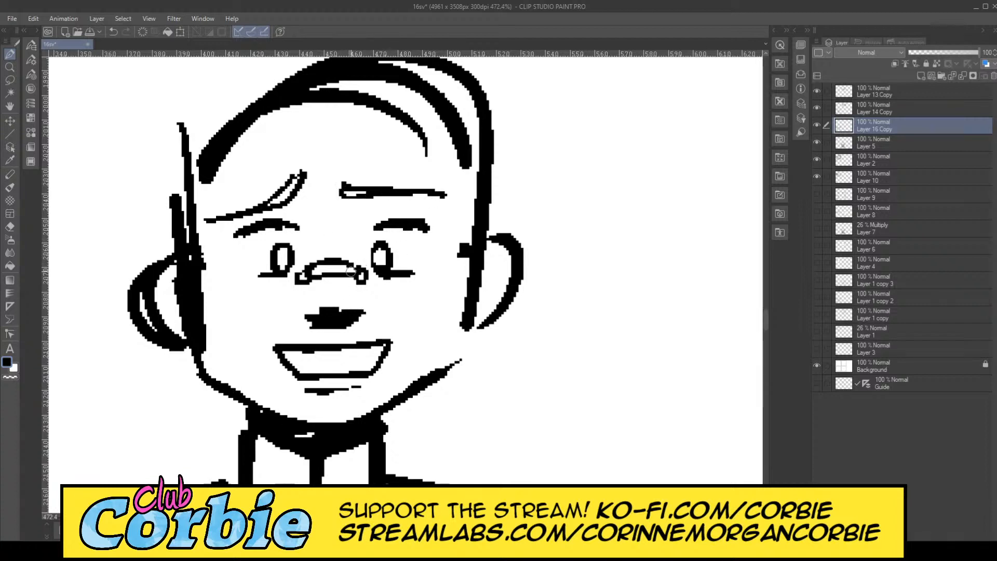
Step: Draw the side line of the nose, reshape its base, and erase the curved band across the bridge
mouse_move(351, 274)
left_mouse_down()
mouse_move(354, 306)
mouse_move(346, 242)
mouse_move(351, 274)
left_mouse_up()
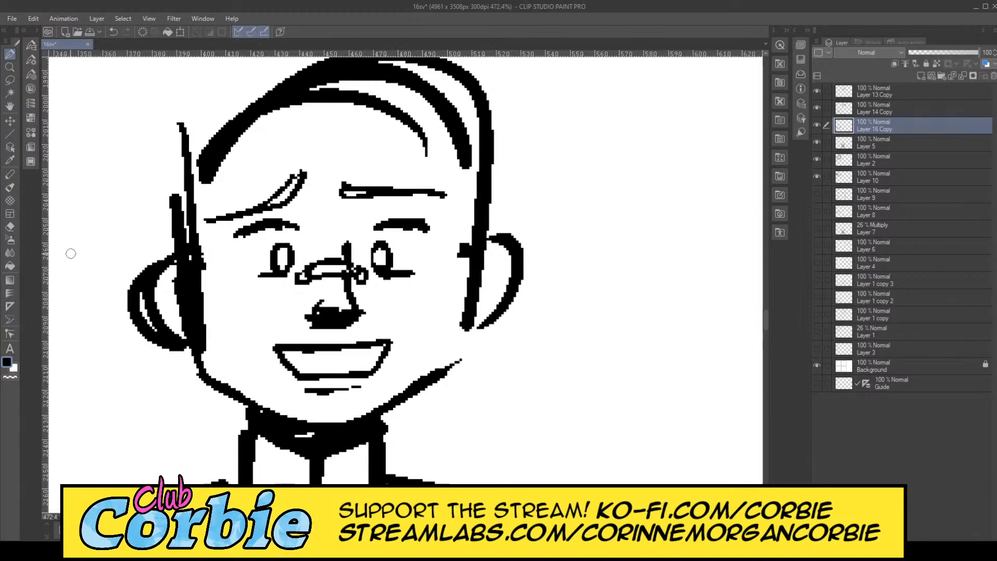
left_click(10, 227)
mouse_move(301, 307)
left_mouse_down()
mouse_move(355, 322)
mouse_move(283, 315)
mouse_move(359, 319)
mouse_move(363, 293)
mouse_move(336, 324)
left_mouse_up()
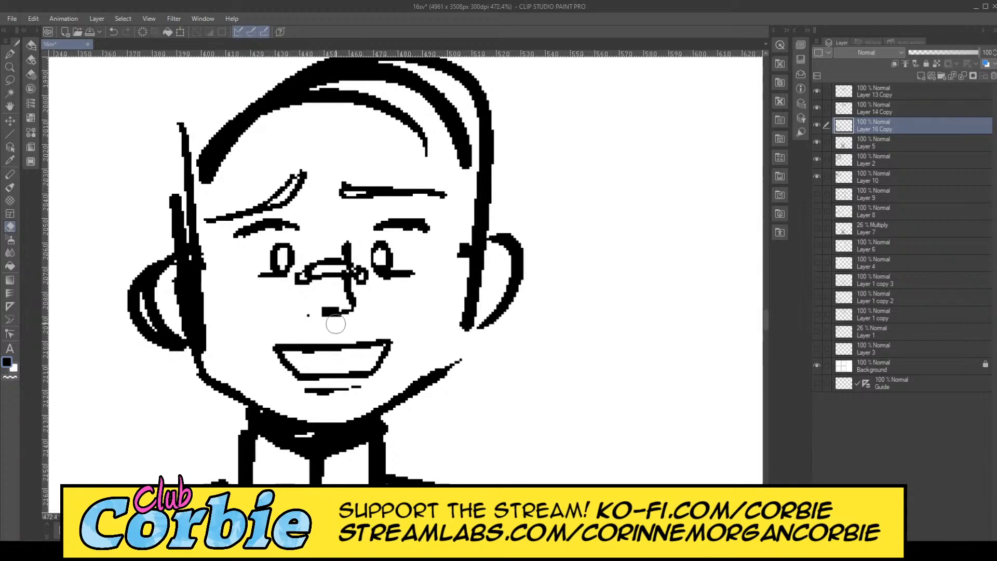
left_click(9, 53)
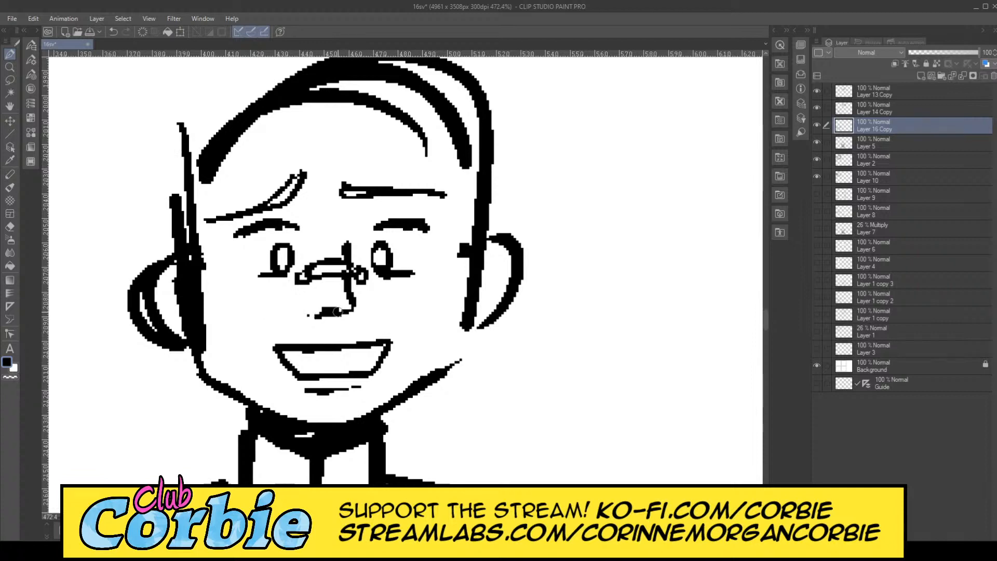
left_click_drag(338, 312, 341, 314)
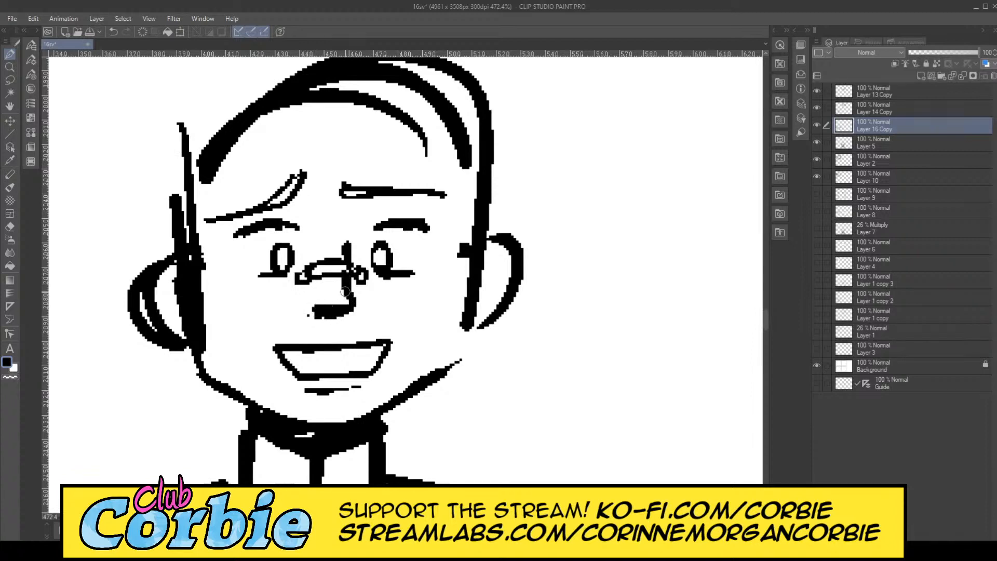
left_click(10, 227)
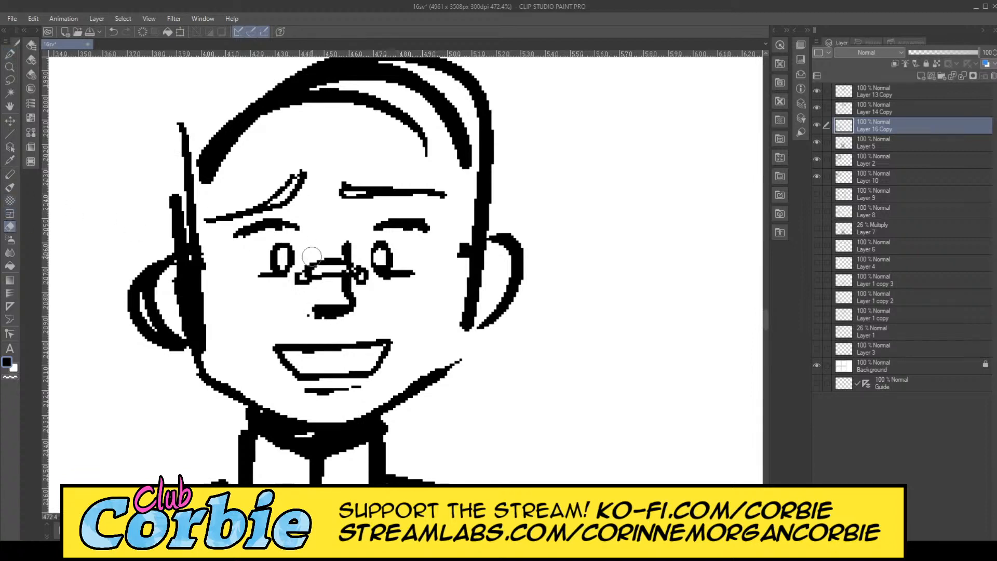
mouse_move(312, 256)
left_mouse_down()
mouse_move(307, 277)
mouse_move(296, 272)
mouse_move(325, 252)
mouse_move(336, 275)
mouse_move(335, 254)
mouse_move(361, 259)
mouse_move(363, 291)
left_mouse_up()
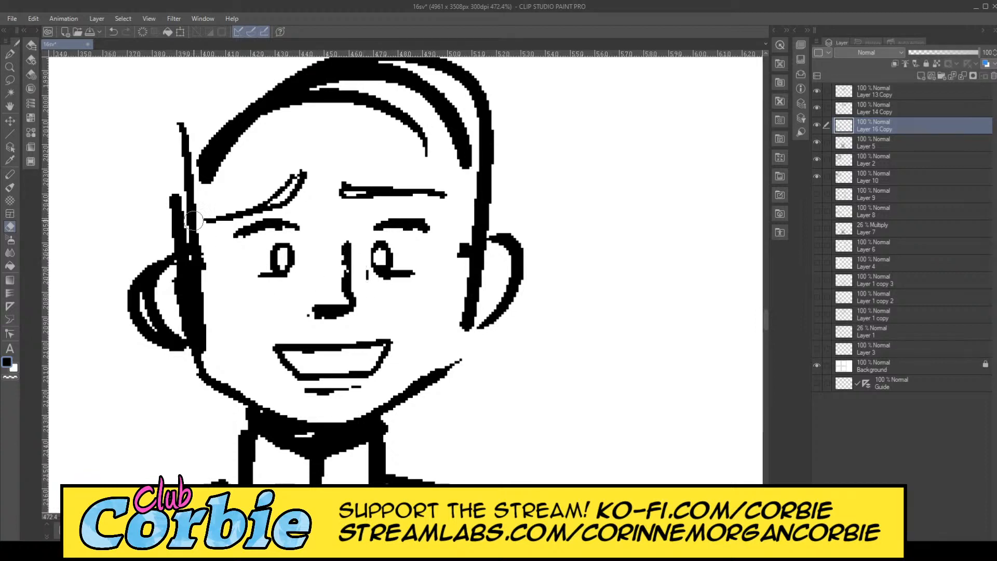
Step: Examine the whole comic page and the inked faces in the second panel for comparison with the standing figure's face
left_click(10, 66)
scroll(229, 330, "down", 8)
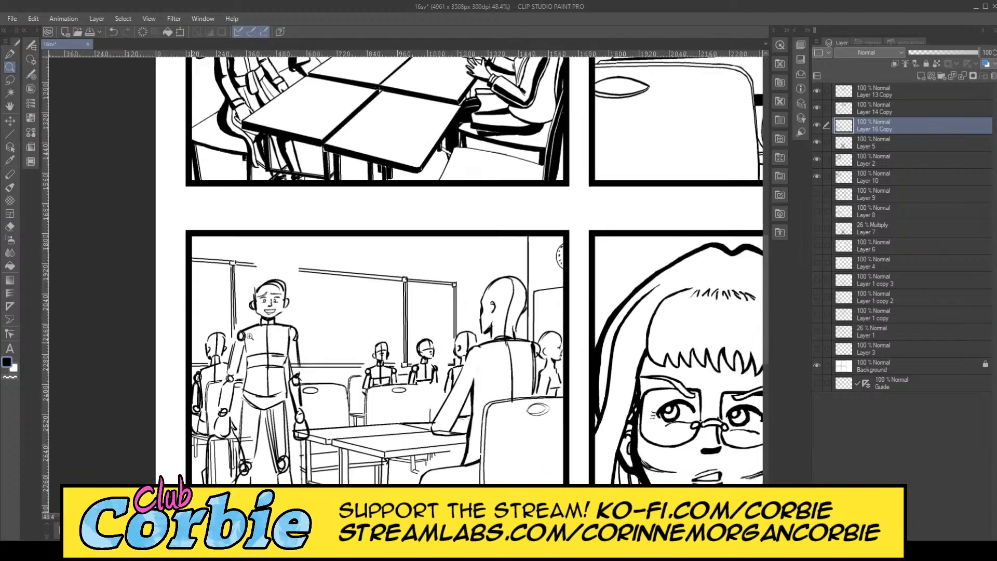
scroll(250, 337, "down", 2)
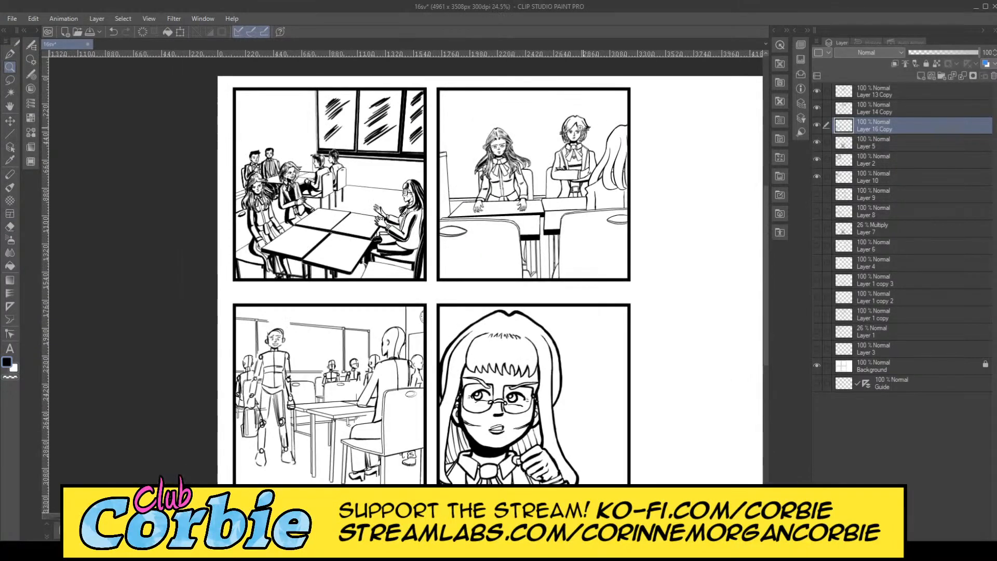
scroll(578, 129, "up", 9)
scroll(521, 214, "down", 5)
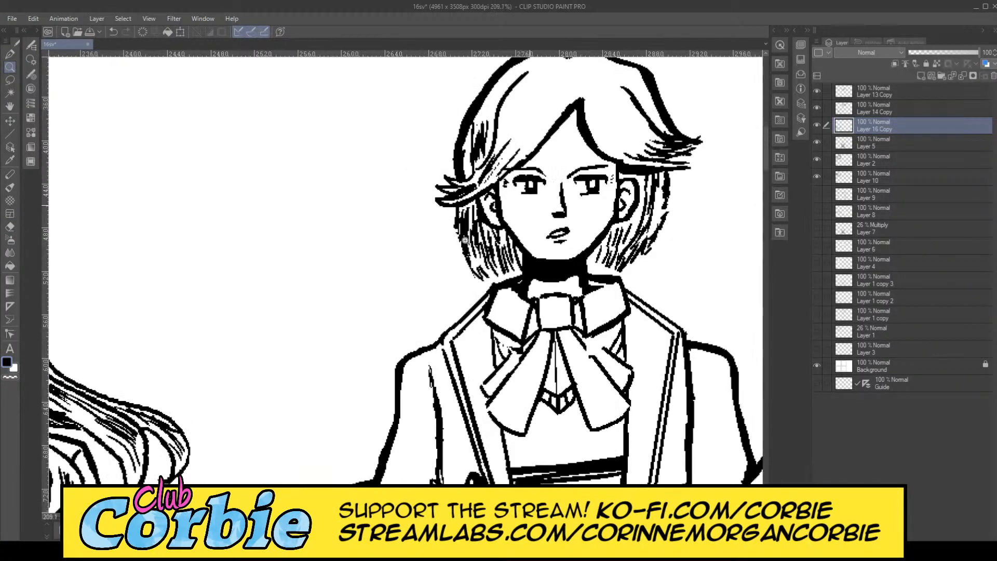
scroll(495, 134, "up", 6)
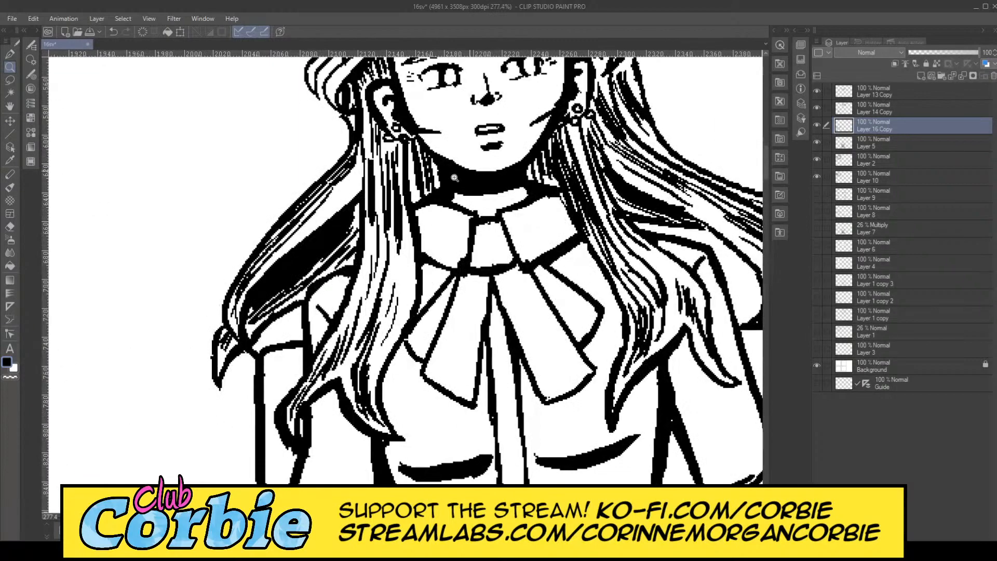
scroll(454, 178, "down", 3)
scroll(456, 177, "down", 5)
scroll(539, 167, "up", 4)
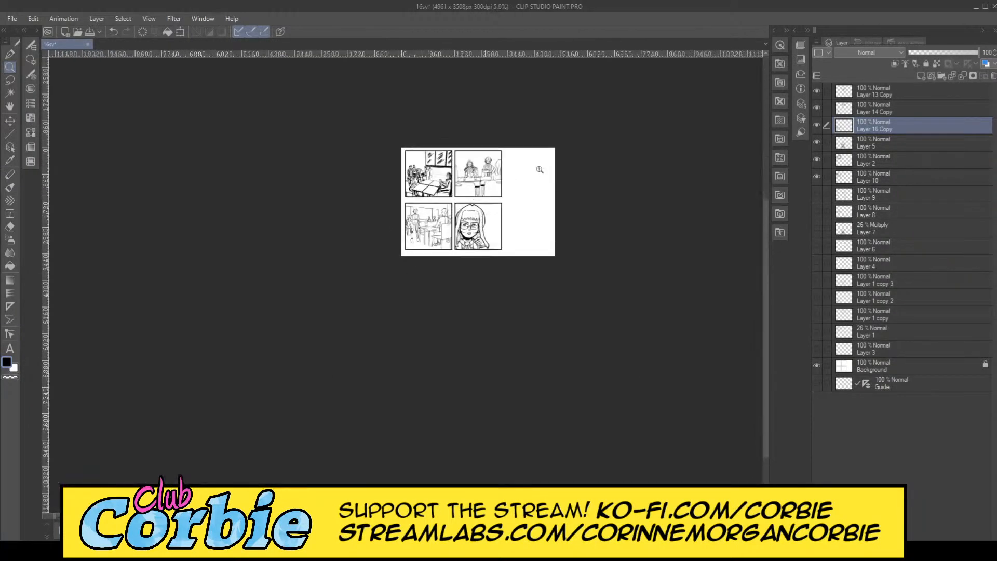
scroll(294, 308, "down", 4)
scroll(275, 303, "up", 5)
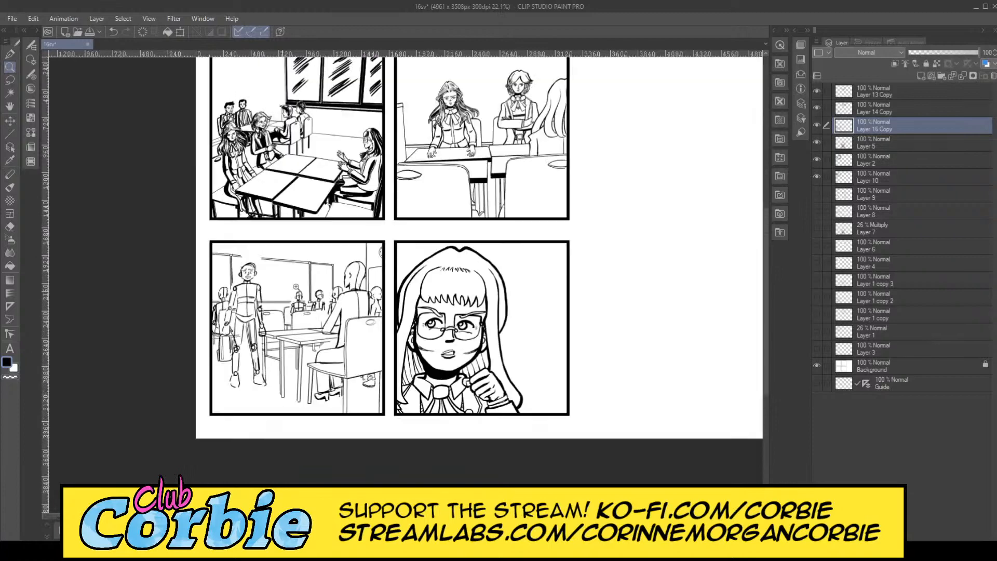
Step: Extend the outer ends of the standing figure's upper eye strokes and add short crease marks beside both eyes
scroll(263, 221, "up", 5)
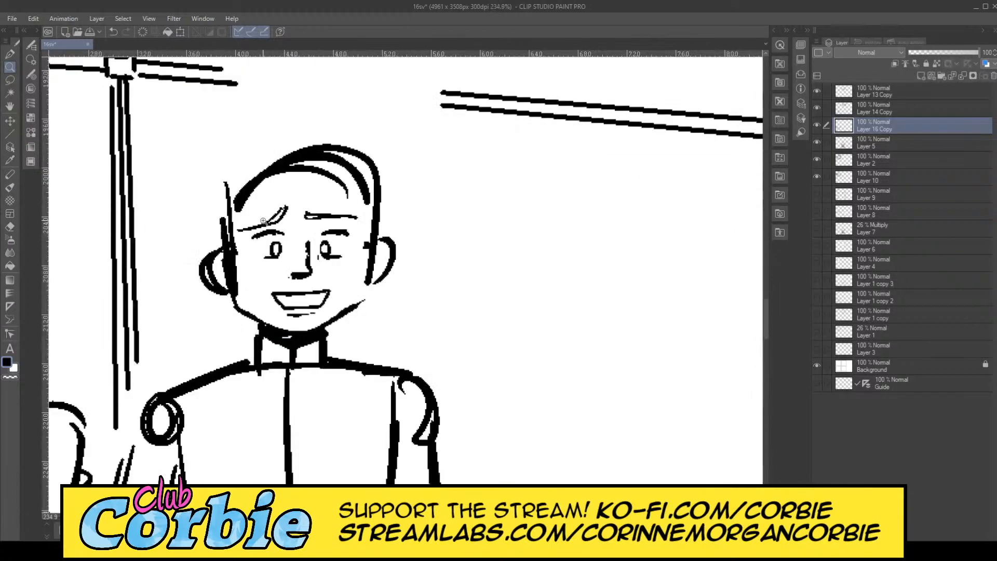
scroll(303, 237, "up", 4)
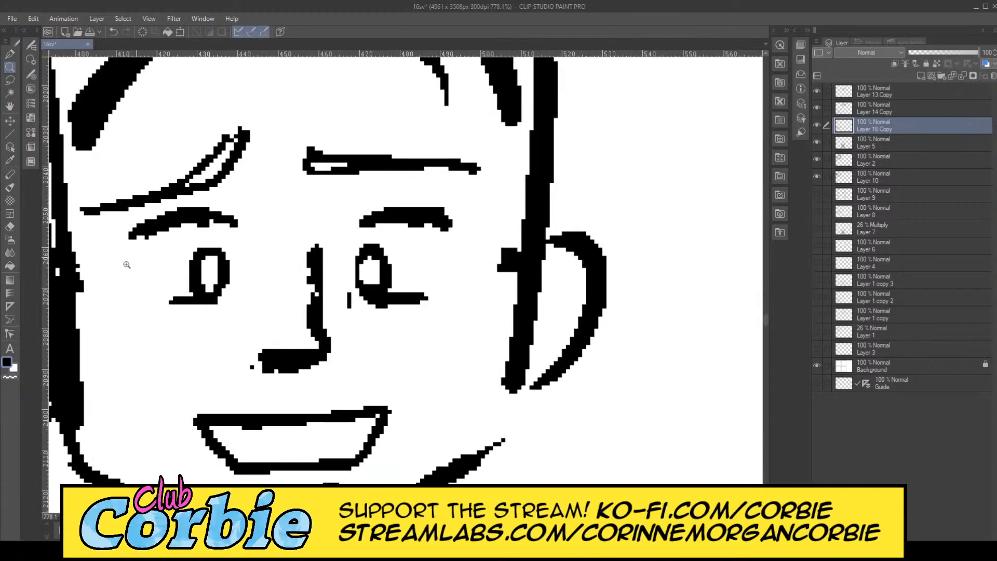
scroll(127, 265, "down", 2)
scroll(148, 231, "up", 3)
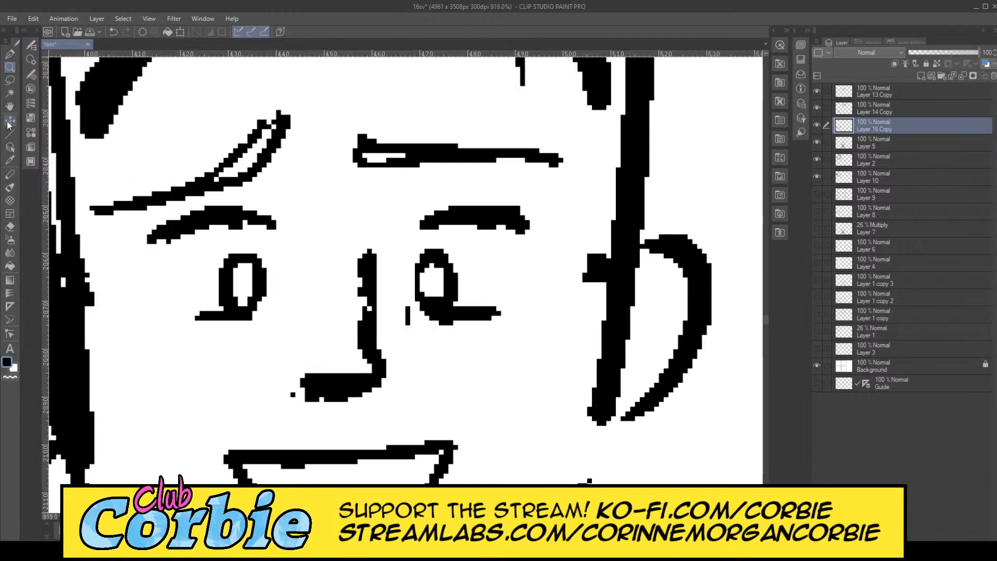
left_click(12, 56)
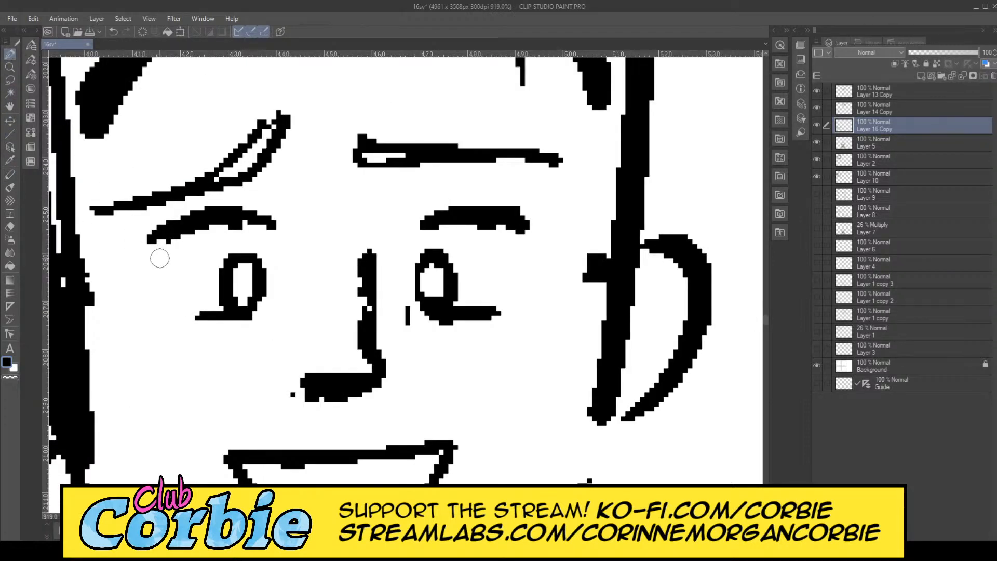
mouse_move(159, 258)
left_mouse_down()
mouse_move(148, 236)
mouse_move(156, 260)
left_mouse_up()
mouse_move(96, 256)
left_mouse_down()
mouse_move(124, 253)
mouse_move(111, 248)
left_mouse_up()
mouse_move(105, 240)
left_mouse_down()
mouse_move(119, 241)
mouse_move(117, 228)
left_mouse_up()
left_click(532, 232)
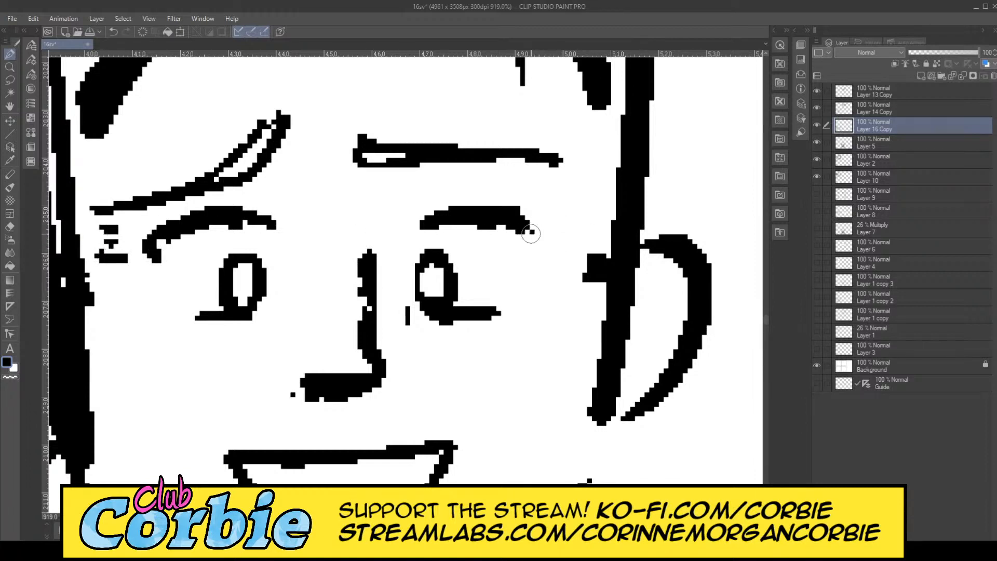
mouse_move(531, 233)
left_mouse_down()
mouse_move(516, 210)
mouse_move(441, 208)
left_mouse_up()
mouse_move(561, 245)
left_mouse_down()
mouse_move(585, 239)
mouse_move(576, 225)
left_mouse_up()
left_click_drag(551, 212, 576, 204)
Step: Erase the guideline stub beside the ear, thin the adjoining head outline, and remove the stray specks around the nose
left_click(10, 227)
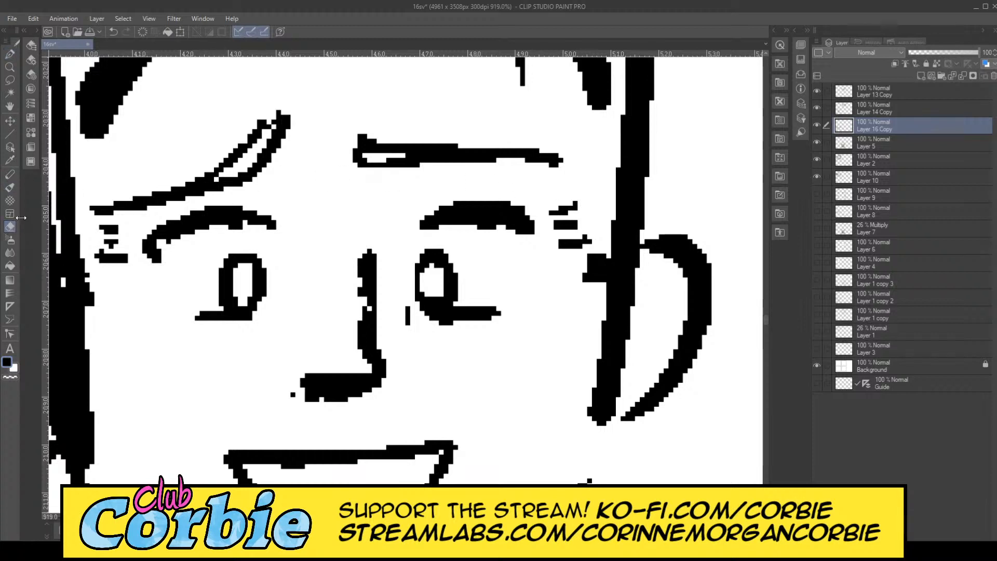
left_click_drag(582, 251, 592, 272)
mouse_move(633, 179)
left_mouse_down()
mouse_move(633, 371)
mouse_move(645, 163)
mouse_move(630, 244)
left_mouse_up()
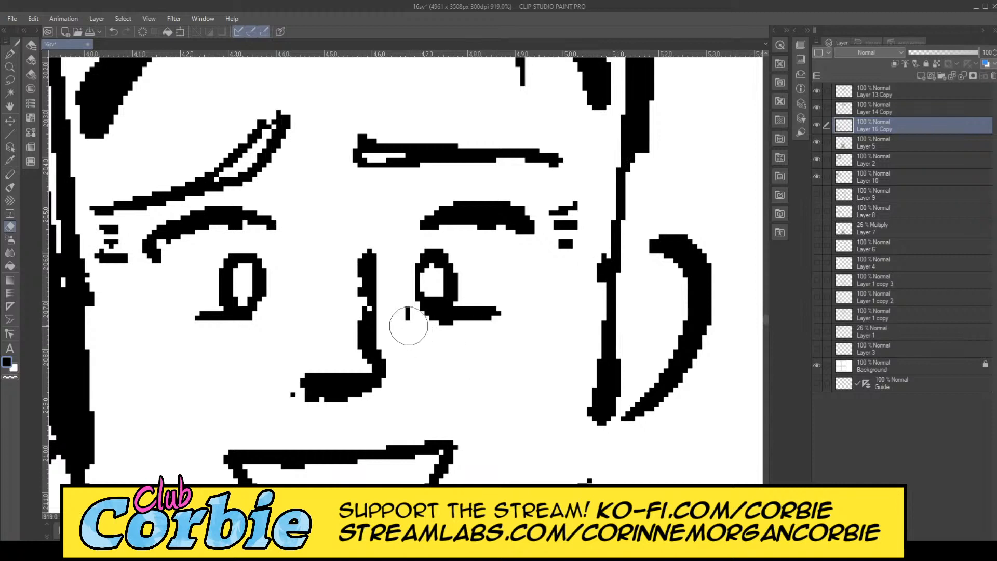
left_click_drag(409, 325, 422, 356)
left_click_drag(301, 400, 283, 403)
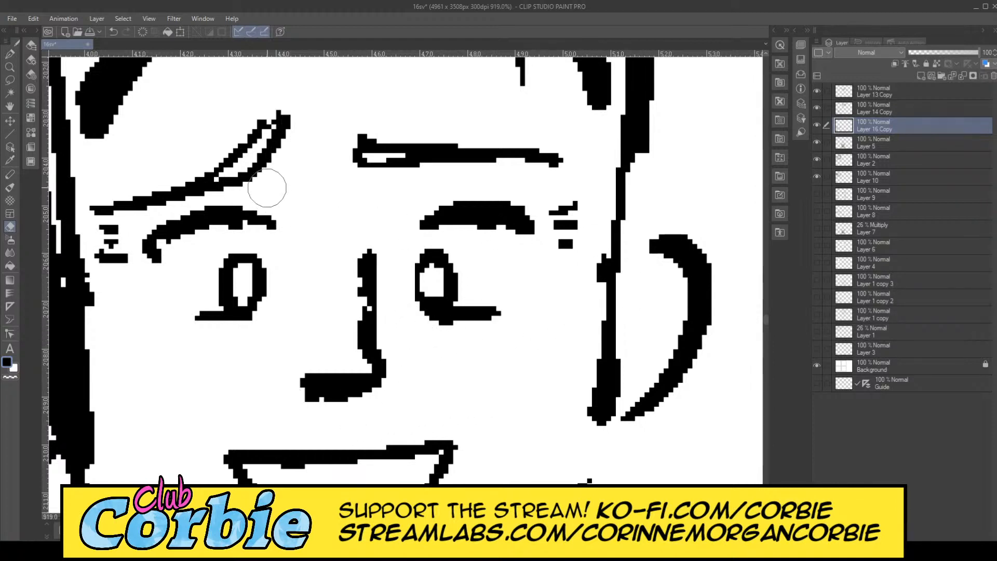
Step: Draw a small curved band with curled ends across the bridge of the nose and check the face within the panel
left_click(10, 66)
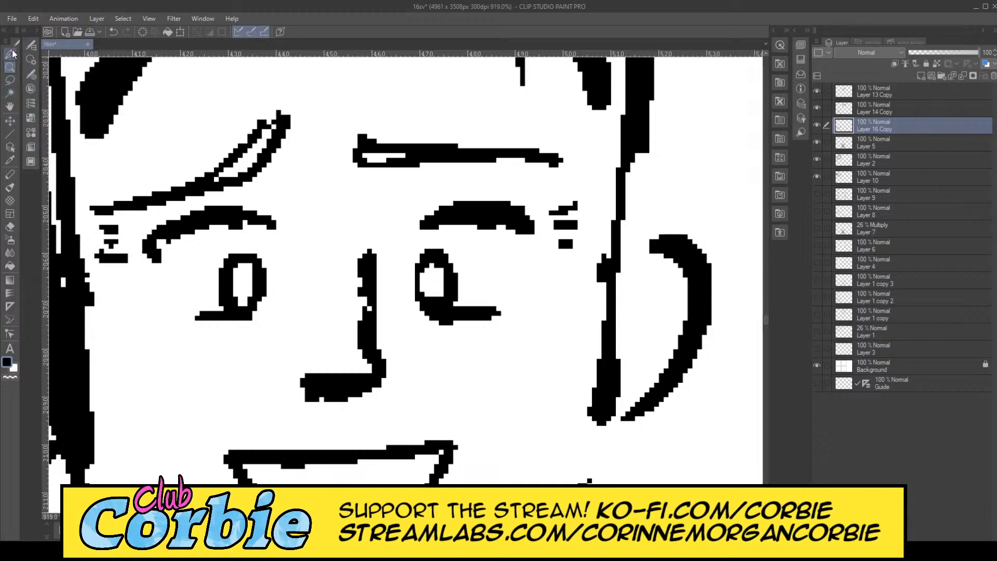
left_click(12, 53)
mouse_move(353, 309)
left_mouse_down()
mouse_move(332, 299)
mouse_move(375, 294)
mouse_move(326, 307)
mouse_move(369, 309)
mouse_move(317, 314)
mouse_move(301, 329)
mouse_move(325, 317)
mouse_move(384, 332)
left_mouse_up()
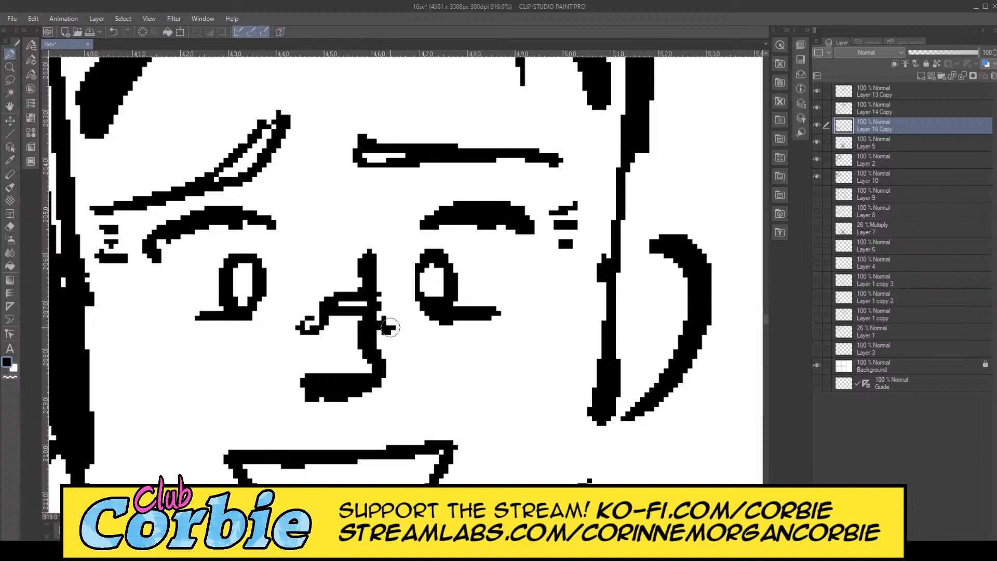
left_click(10, 66)
scroll(229, 218, "down", 10)
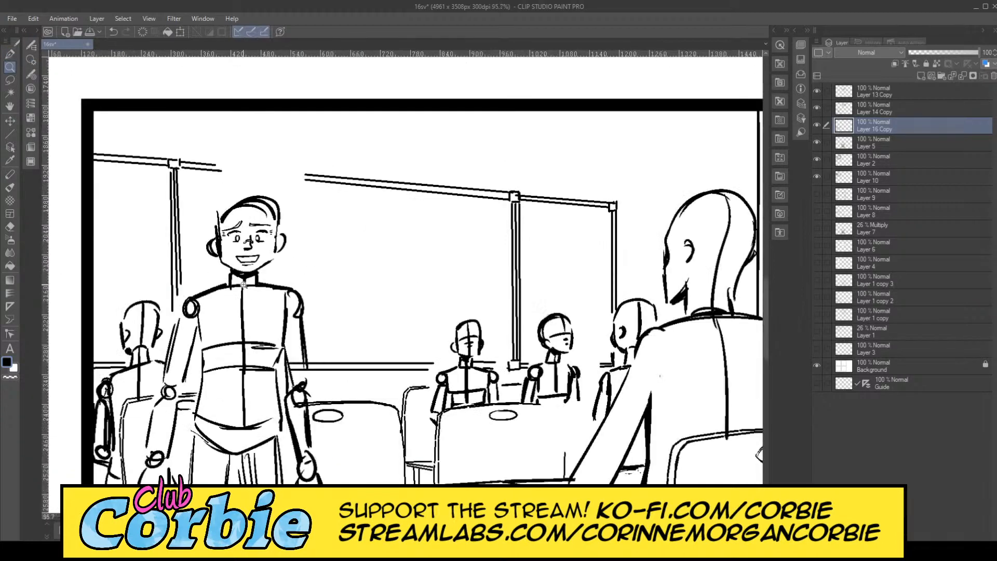
scroll(235, 258, "up", 2)
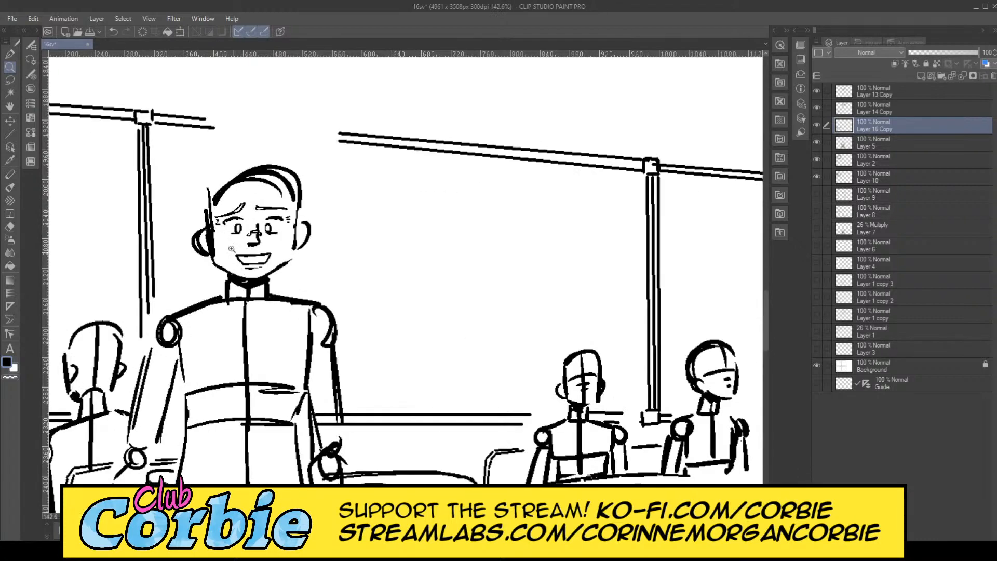
Step: Erase the heavy construction lines between the standing figure's face and ear, and thin the outline on the opposite side of the face
scroll(230, 223, "up", 3)
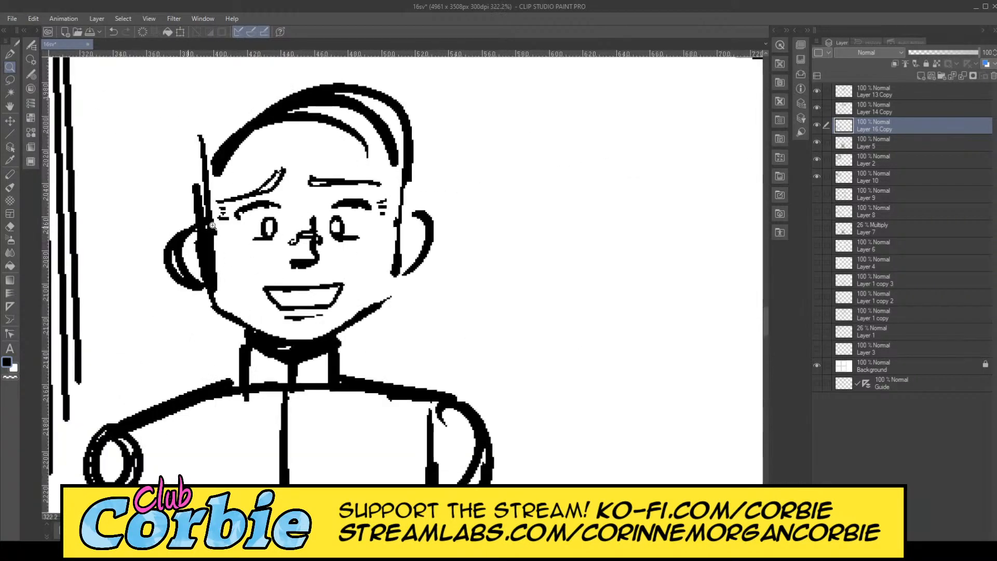
scroll(212, 226, "up", 5)
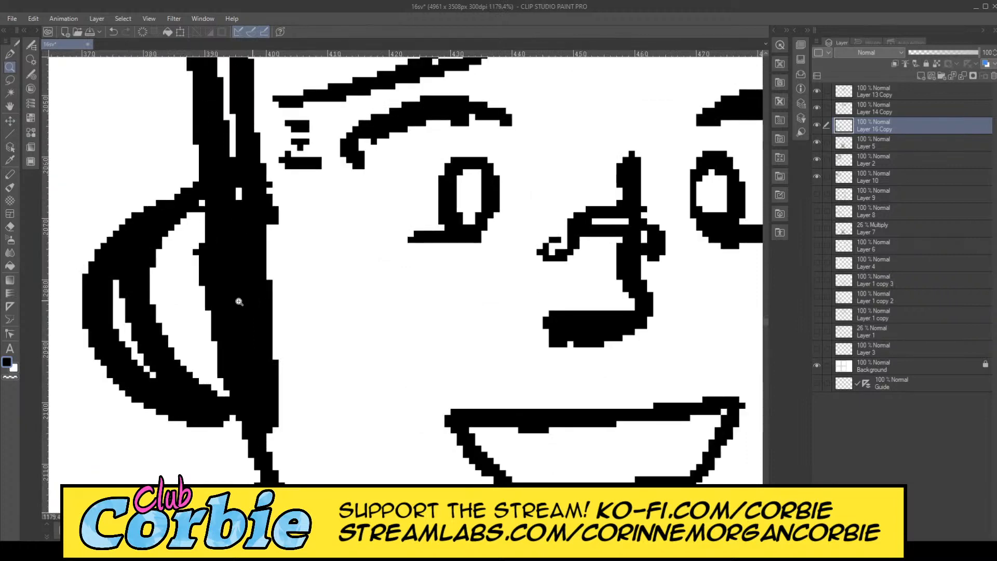
scroll(239, 302, "down", 4)
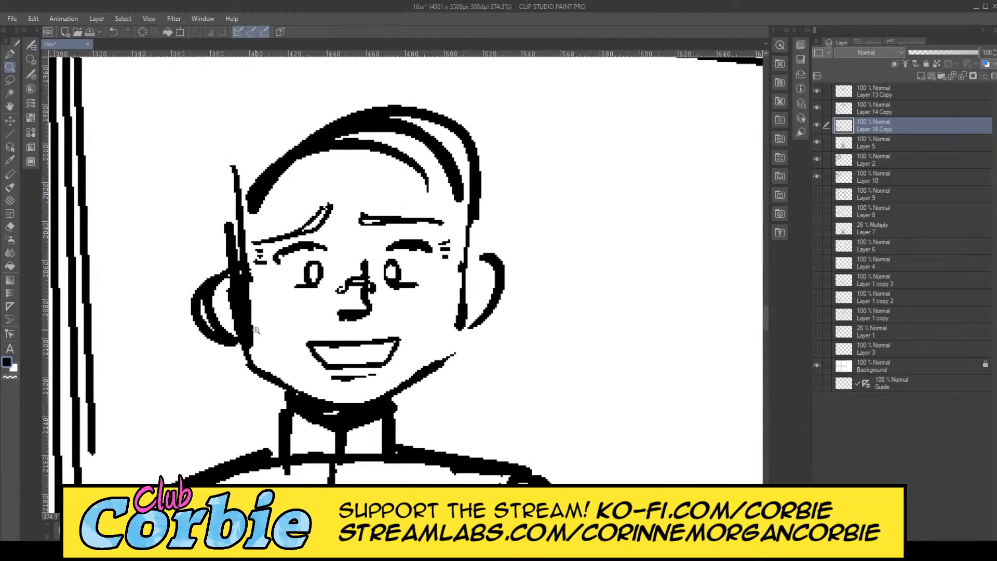
scroll(256, 330, "up", 2)
left_click(10, 227)
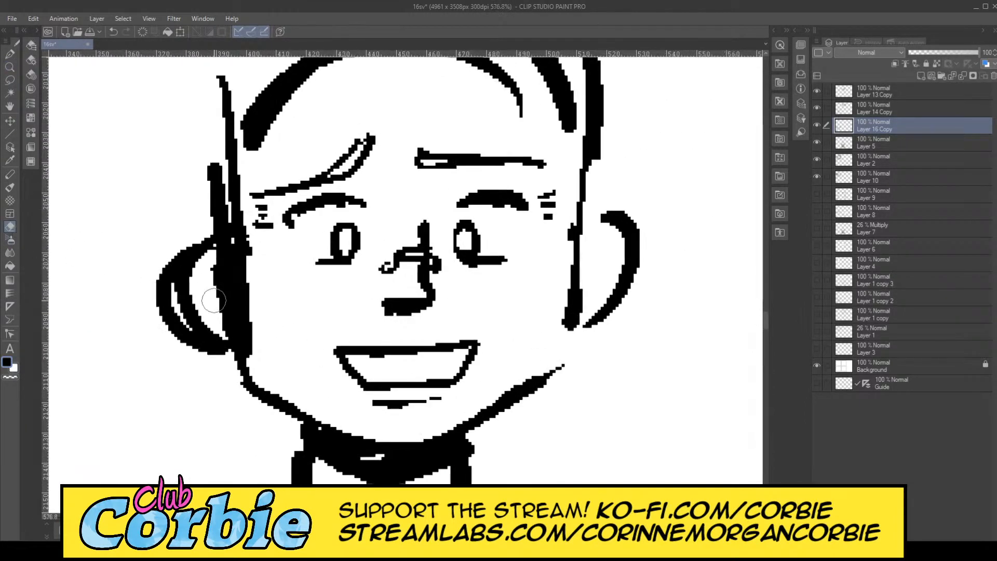
mouse_move(214, 300)
left_mouse_down()
mouse_move(248, 329)
mouse_move(235, 322)
mouse_move(238, 352)
mouse_move(230, 344)
mouse_move(248, 355)
mouse_move(223, 214)
mouse_move(240, 328)
mouse_move(234, 259)
mouse_move(234, 321)
mouse_move(221, 245)
mouse_move(251, 297)
mouse_move(228, 163)
left_mouse_up()
left_click_drag(236, 224, 222, 91)
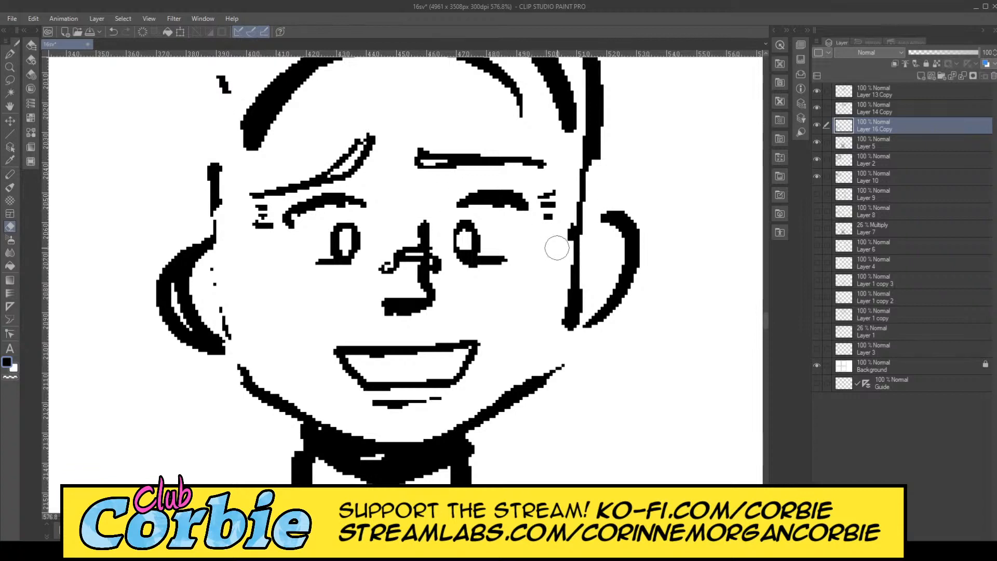
mouse_move(557, 248)
left_mouse_down()
mouse_move(554, 325)
mouse_move(507, 289)
left_mouse_up()
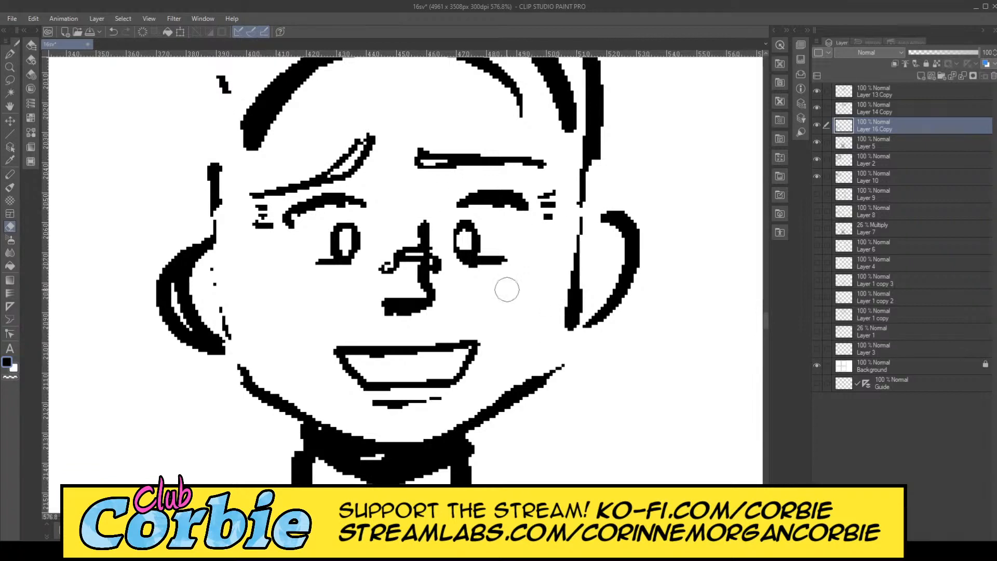
Step: Draw short rough cheek strokes inward from below both ears and redraw the face's side outlines down to the jaw
left_click(9, 54)
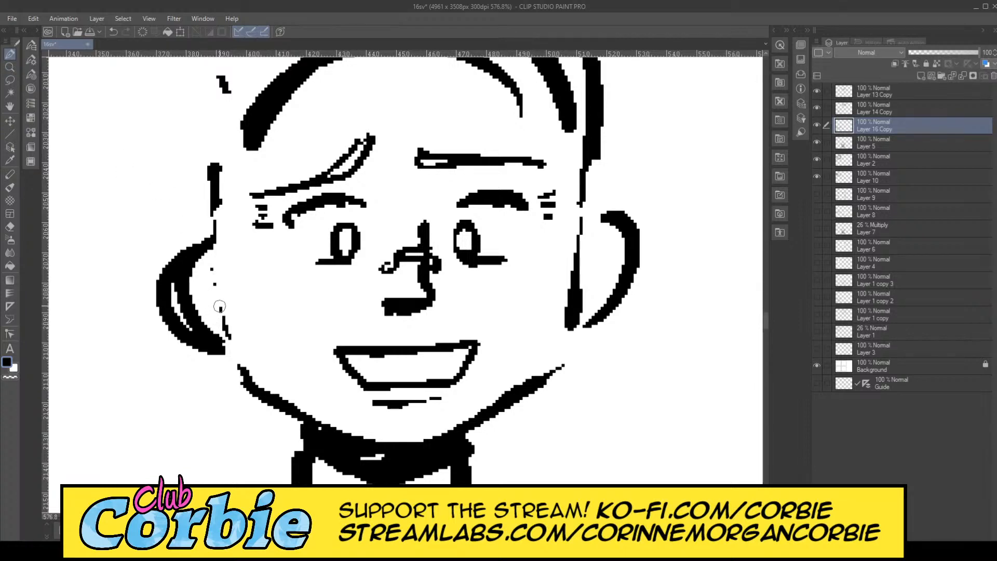
mouse_move(219, 306)
left_mouse_down()
mouse_move(240, 333)
mouse_move(292, 343)
mouse_move(238, 334)
mouse_move(297, 346)
left_mouse_up()
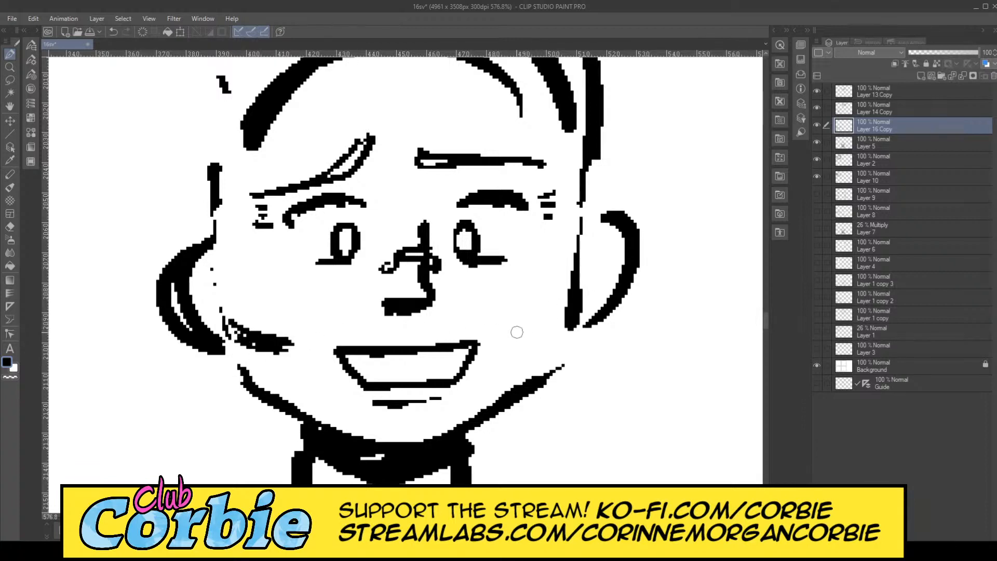
mouse_move(517, 331)
left_mouse_down()
mouse_move(578, 304)
mouse_move(534, 333)
mouse_move(564, 312)
left_mouse_up()
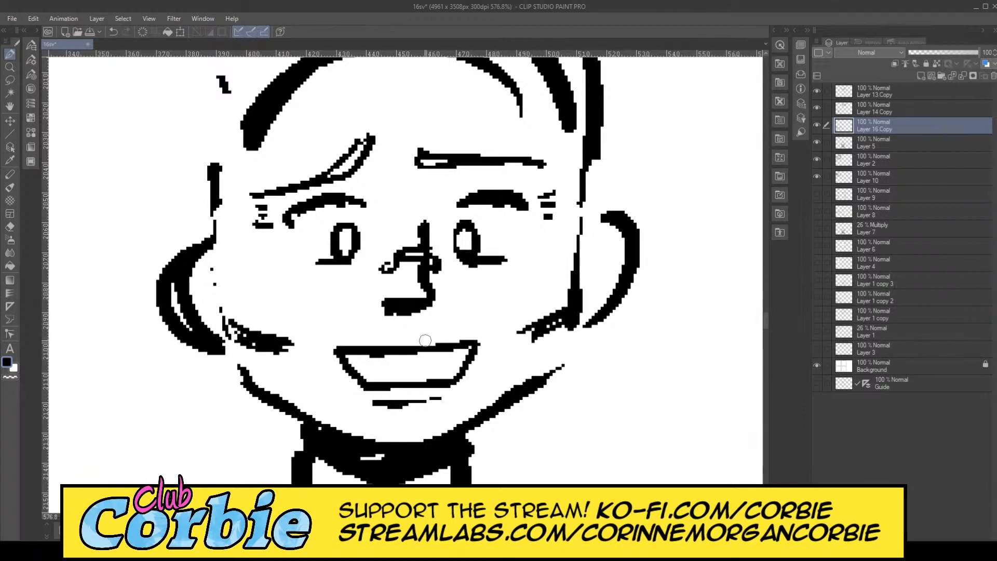
mouse_move(248, 384)
left_mouse_down()
mouse_move(222, 327)
mouse_move(216, 277)
mouse_move(221, 303)
left_mouse_up()
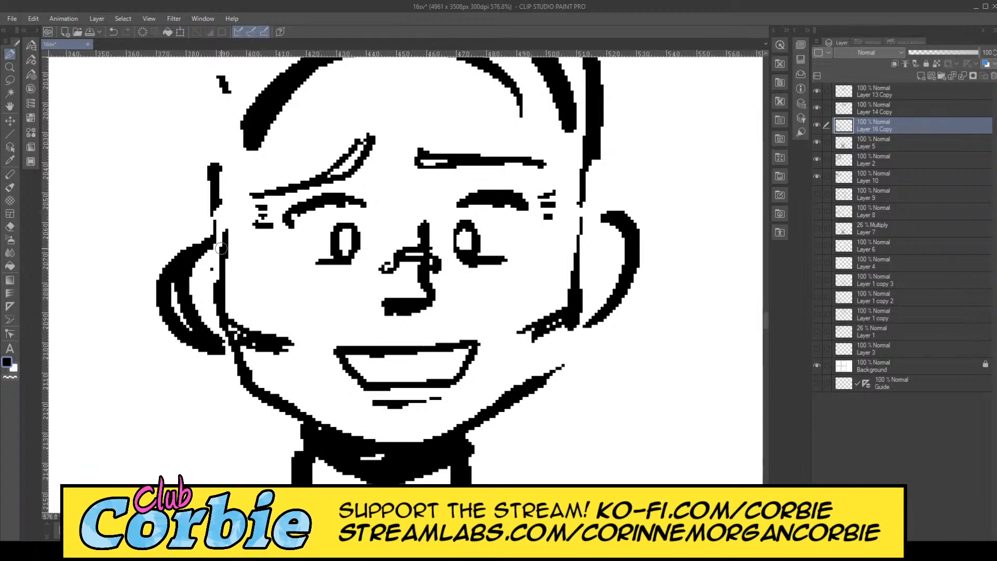
mouse_move(220, 249)
left_mouse_down()
mouse_move(221, 176)
mouse_move(224, 331)
left_mouse_up()
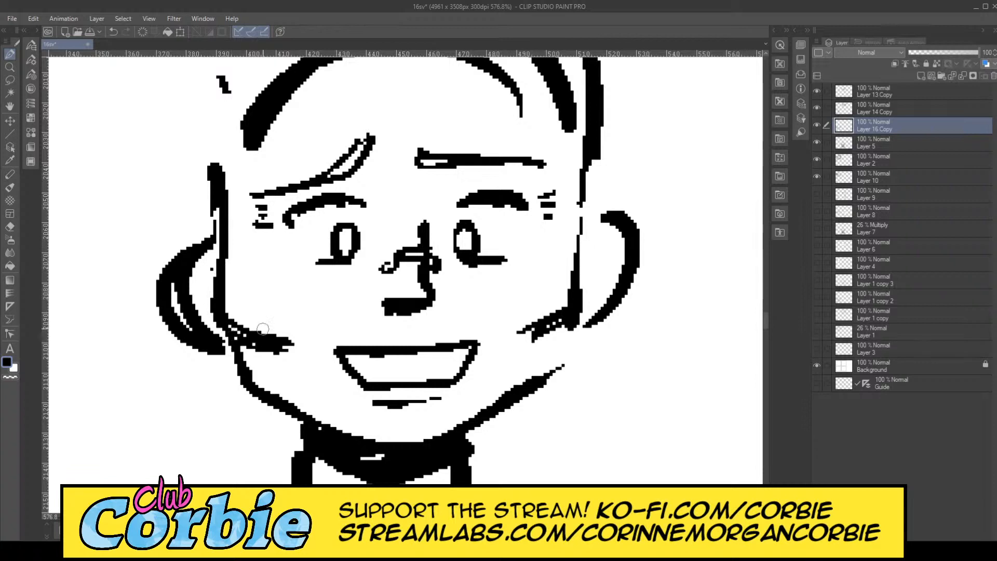
mouse_move(579, 225)
left_mouse_down()
mouse_move(579, 306)
mouse_move(531, 384)
left_mouse_up()
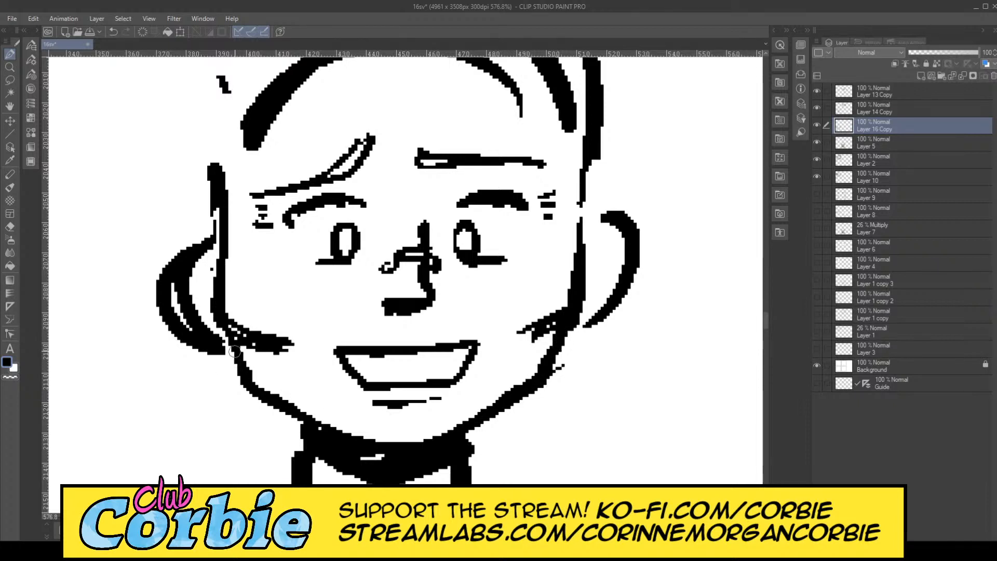
Step: Erase the thick doubled outline of the ear beside the raised eyebrow and redraw it thinner with a curved inner fold
left_click(10, 226)
mouse_move(190, 306)
left_mouse_down()
mouse_move(179, 280)
mouse_move(151, 267)
mouse_move(185, 345)
mouse_move(205, 328)
mouse_move(184, 262)
mouse_move(193, 266)
left_mouse_up()
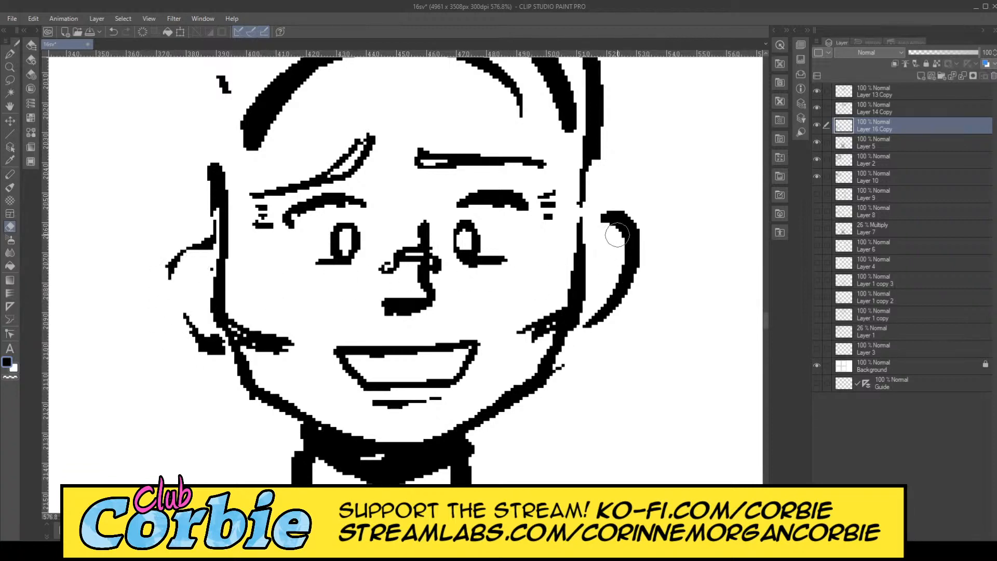
key("p")
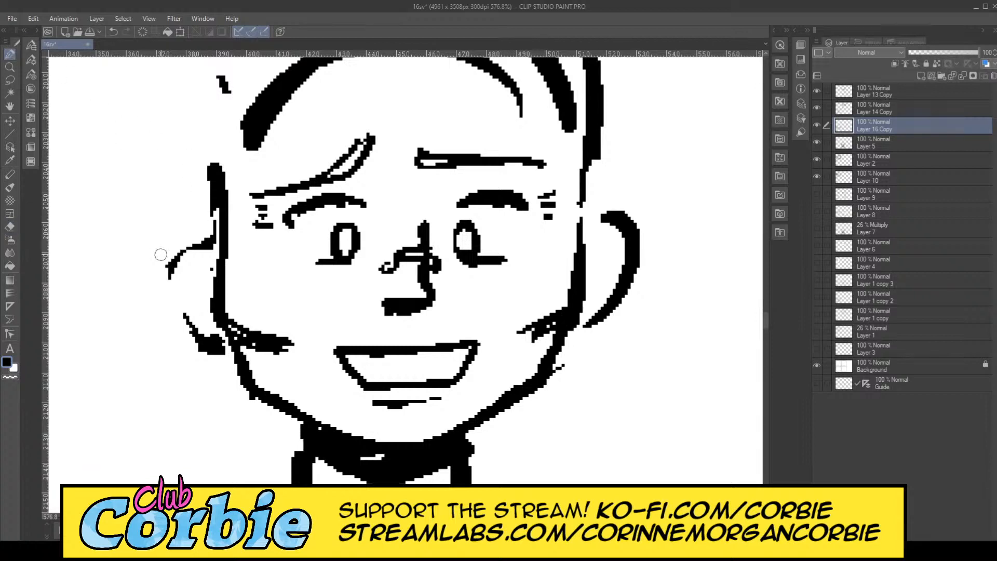
mouse_move(173, 259)
left_mouse_down()
mouse_move(221, 239)
mouse_move(177, 240)
mouse_move(165, 287)
mouse_move(191, 331)
mouse_move(163, 269)
left_mouse_up()
left_click_drag(203, 342, 228, 347)
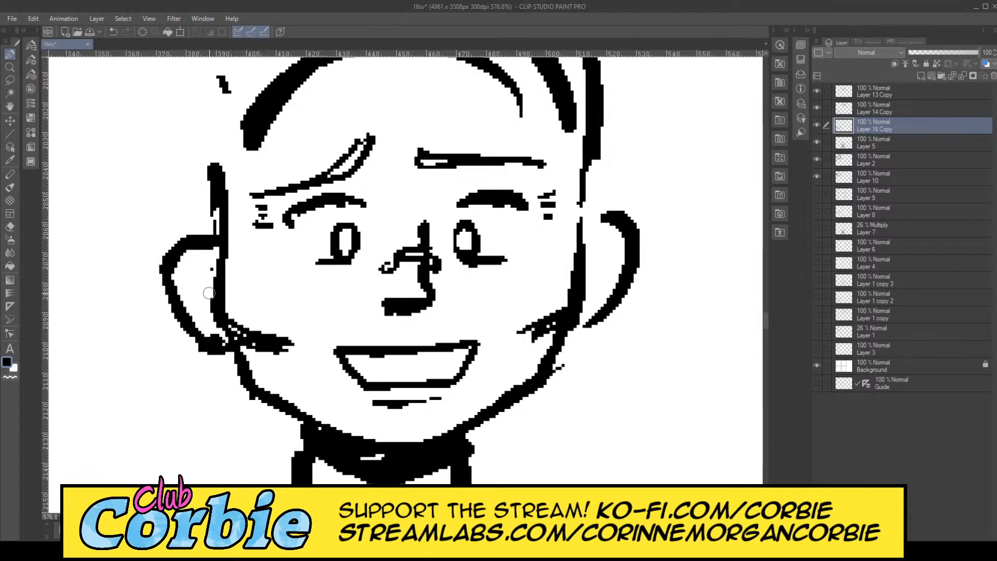
mouse_move(186, 280)
left_mouse_down()
mouse_move(214, 303)
mouse_move(211, 282)
mouse_move(219, 314)
left_mouse_up()
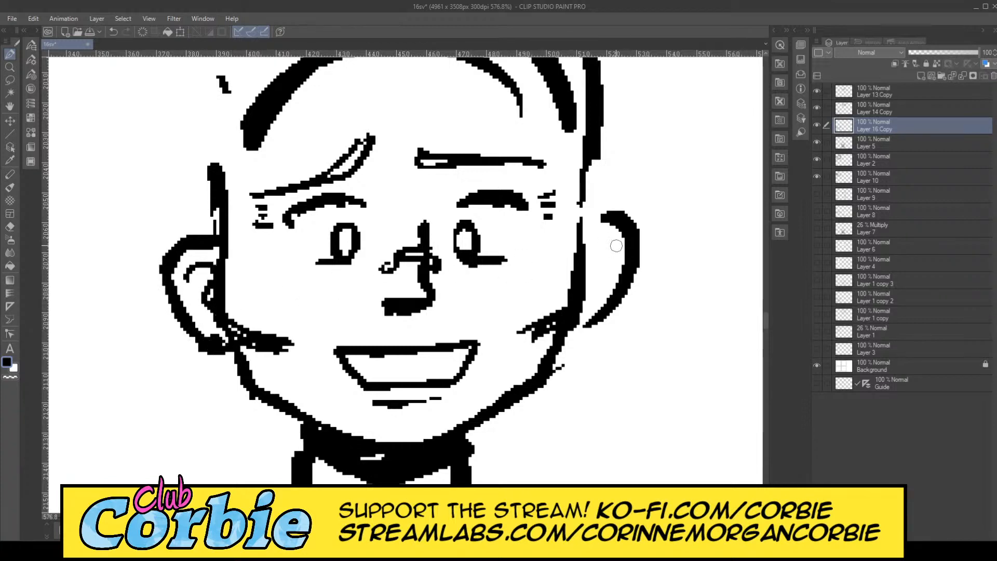
Step: Complete the other ear with an inner fold, lobe and closed top, and join the head outline above both ears
mouse_move(613, 251)
left_mouse_down()
mouse_move(584, 251)
mouse_move(583, 285)
left_mouse_up()
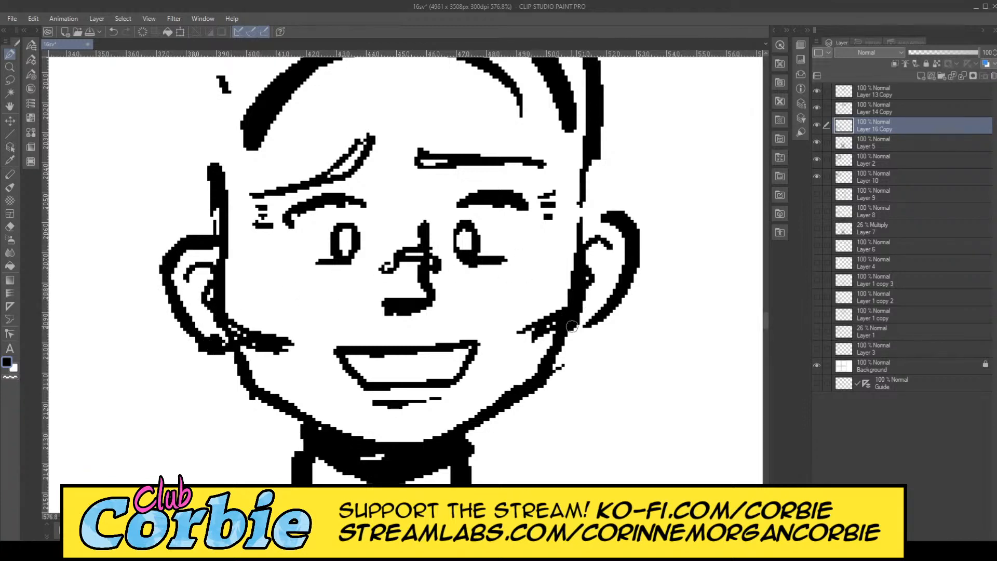
mouse_move(564, 342)
left_mouse_down()
mouse_move(622, 299)
mouse_move(598, 330)
mouse_move(606, 317)
mouse_move(569, 339)
mouse_move(616, 314)
left_mouse_up()
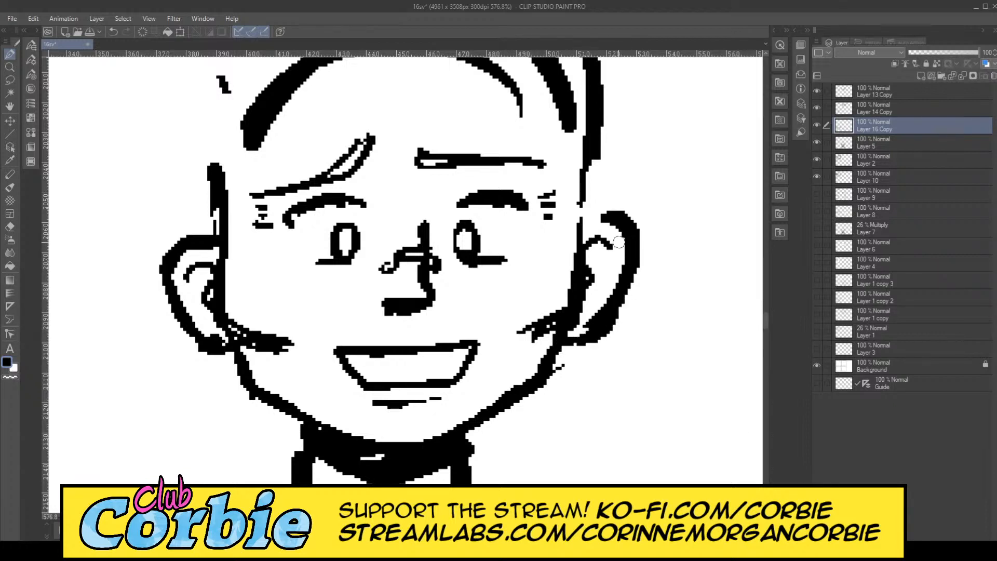
left_click_drag(618, 222, 578, 226)
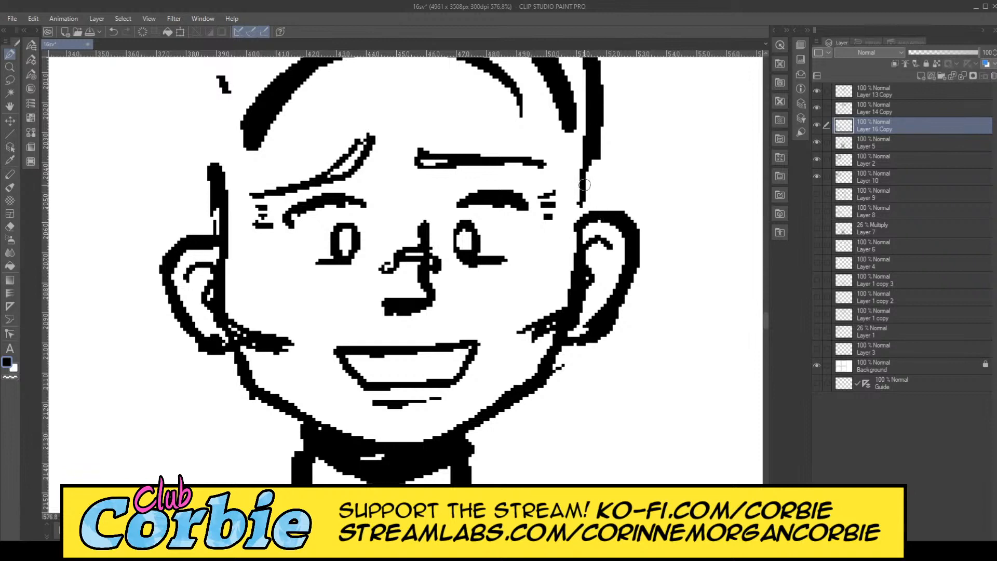
mouse_move(581, 169)
left_mouse_down()
mouse_move(582, 218)
mouse_move(592, 136)
mouse_move(586, 214)
left_mouse_up()
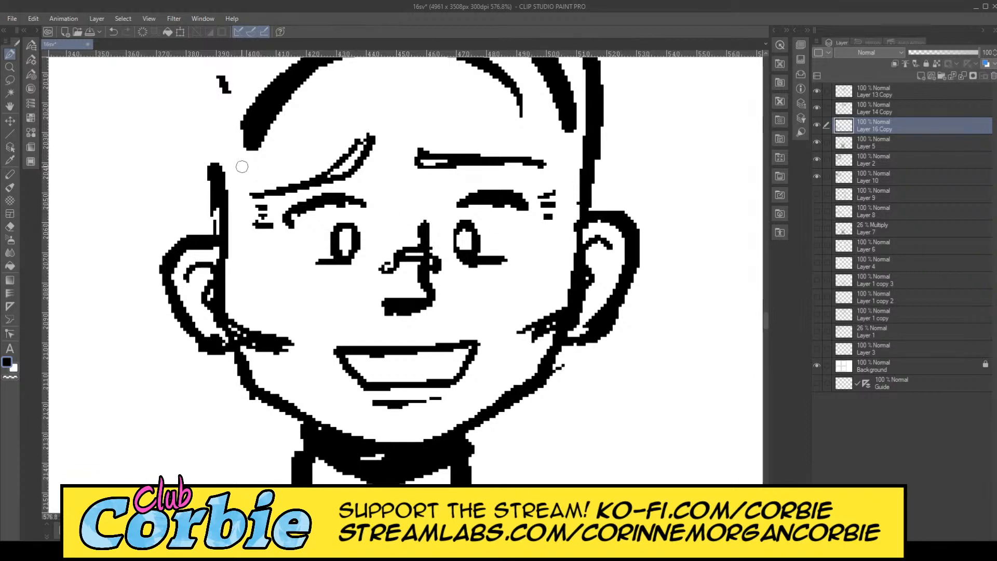
mouse_move(217, 168)
left_mouse_down()
mouse_move(218, 204)
mouse_move(247, 121)
mouse_move(227, 149)
mouse_move(232, 124)
mouse_move(223, 144)
mouse_move(267, 82)
left_mouse_up()
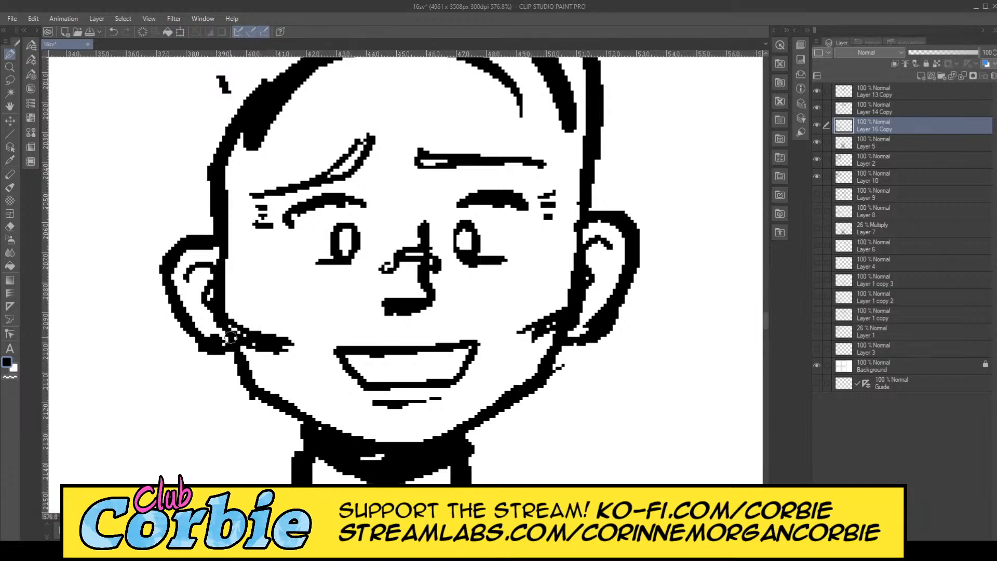
Step: Thicken the jawline and the shadow under the chin, and erase the stray stub outside the jaw
mouse_move(231, 338)
left_mouse_down()
mouse_move(243, 387)
mouse_move(385, 458)
mouse_move(317, 442)
mouse_move(288, 413)
mouse_move(305, 453)
mouse_move(291, 411)
mouse_move(307, 471)
left_mouse_up()
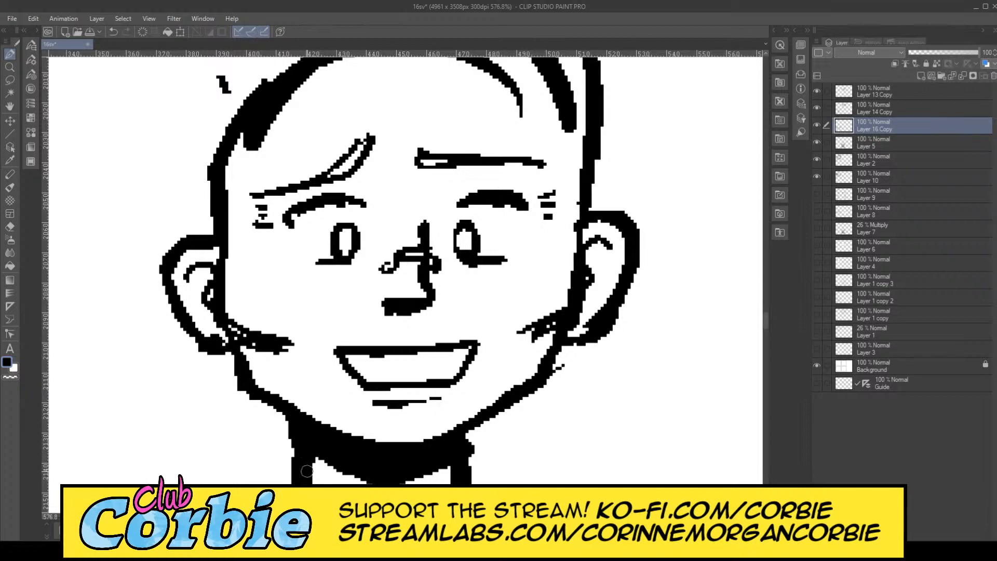
left_click_drag(459, 445, 464, 480)
left_click(10, 227)
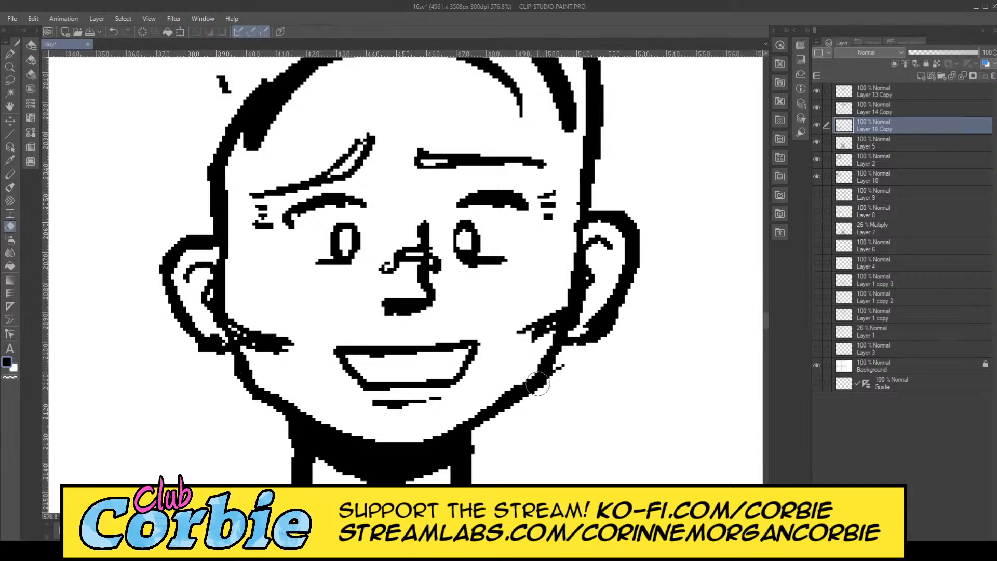
left_click(562, 366)
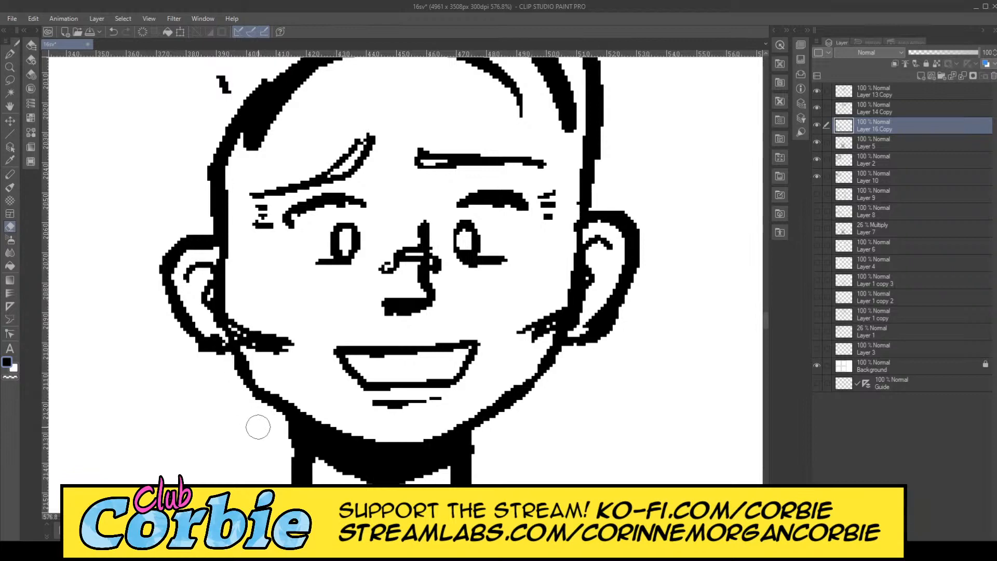
Step: Examine the redrawn ears and jawline up close and the standing figure's face within the whole panel
left_click(11, 67)
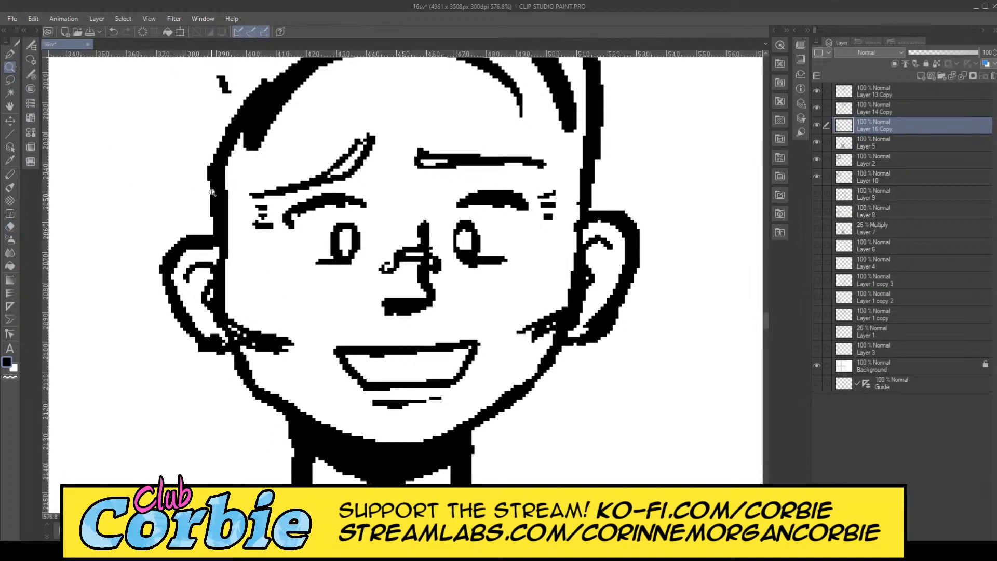
left_click_drag(207, 178, 178, 222)
left_click_drag(243, 162, 269, 245)
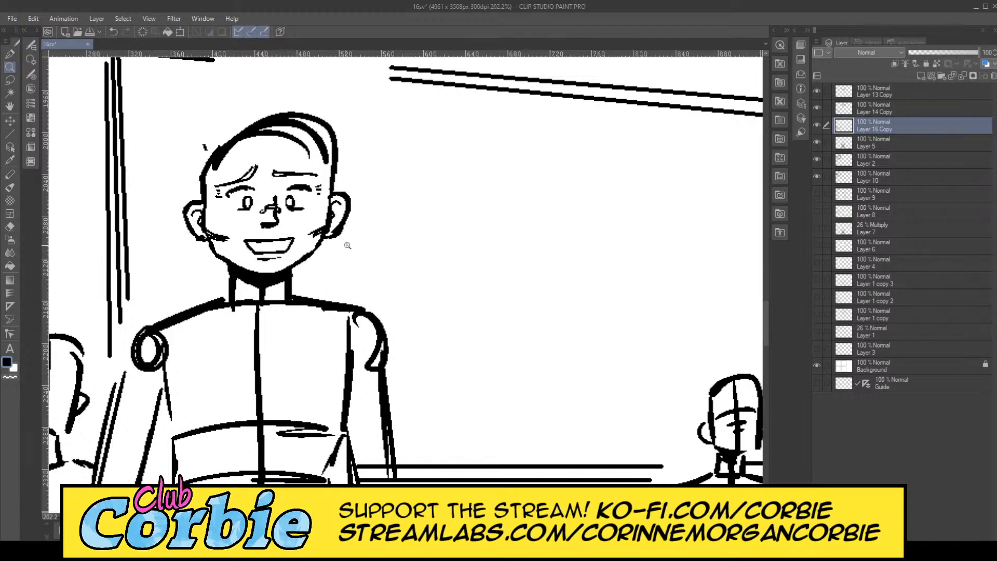
left_click_drag(358, 237, 331, 257)
mouse_move(110, 327)
left_mouse_down()
mouse_move(156, 332)
mouse_move(234, 291)
mouse_move(302, 221)
left_mouse_up()
key("p")
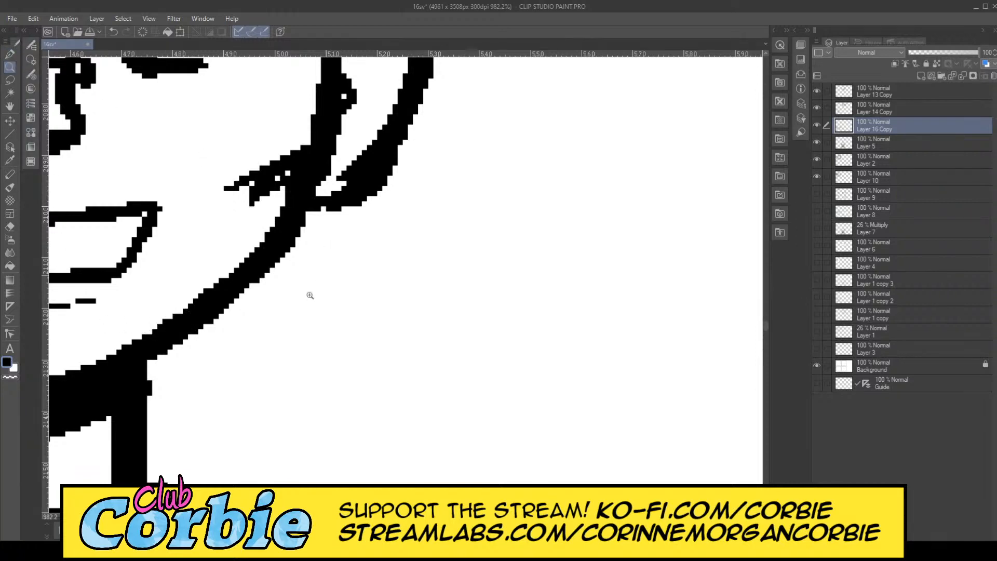
left_click_drag(333, 264, 255, 325)
left_click_drag(299, 251, 356, 243)
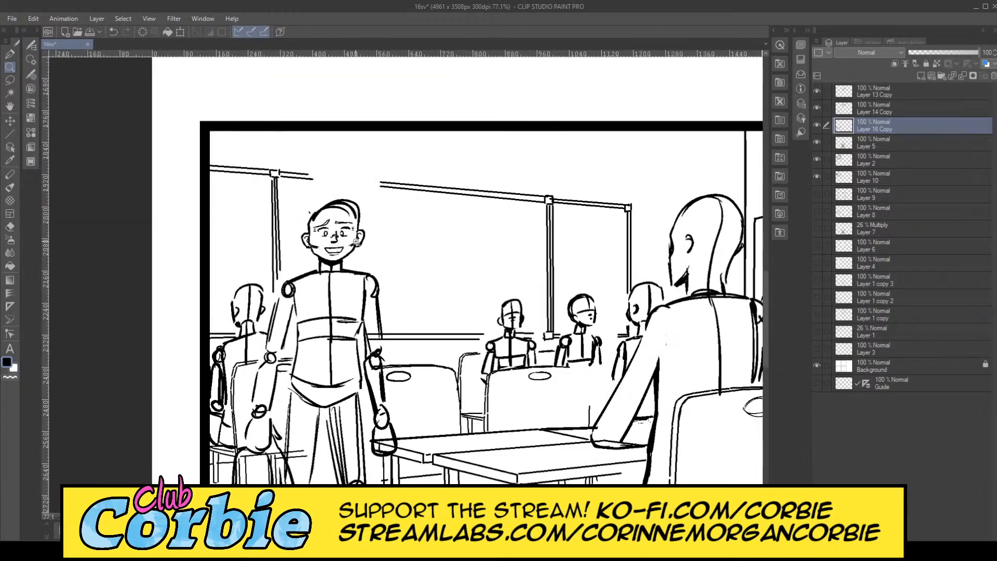
Step: Erase the mannequin skull outline and stray marks above the eyebrows, keeping the side outlines above the ears
left_click_drag(354, 209, 275, 195)
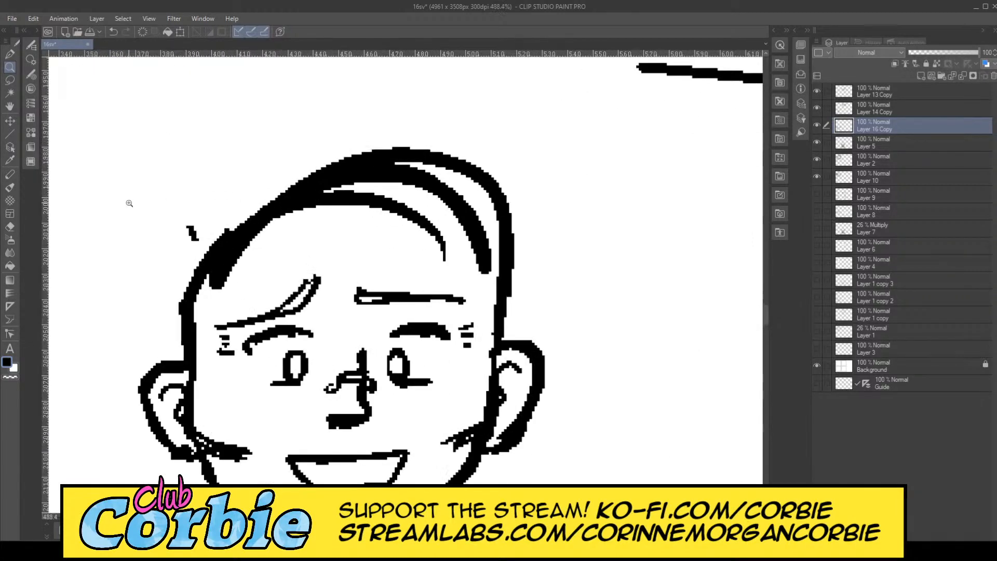
left_click(9, 228)
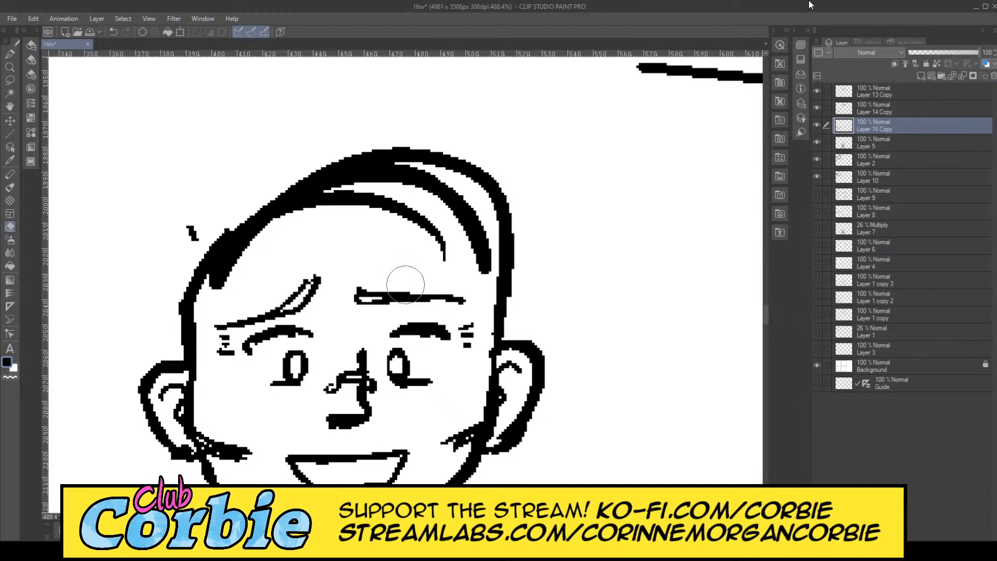
mouse_move(263, 285)
left_mouse_down()
mouse_move(219, 234)
mouse_move(220, 297)
mouse_move(226, 234)
mouse_move(273, 203)
mouse_move(288, 199)
mouse_move(270, 248)
mouse_move(356, 202)
mouse_move(419, 140)
mouse_move(482, 237)
mouse_move(507, 240)
mouse_move(506, 221)
mouse_move(483, 214)
left_mouse_up()
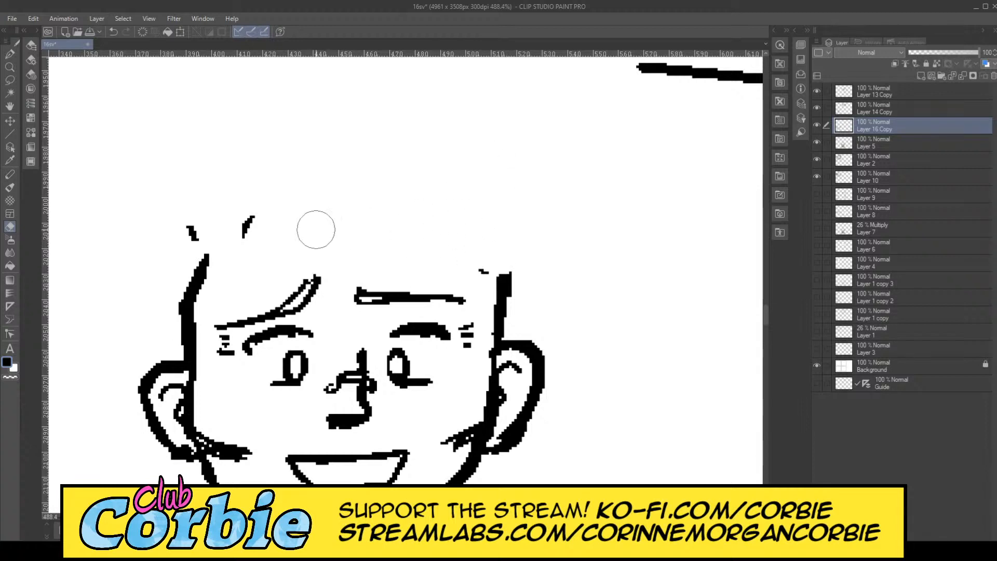
mouse_move(316, 230)
left_mouse_down()
mouse_move(243, 271)
mouse_move(235, 248)
mouse_move(216, 290)
mouse_move(182, 254)
mouse_move(216, 285)
mouse_move(191, 232)
left_mouse_up()
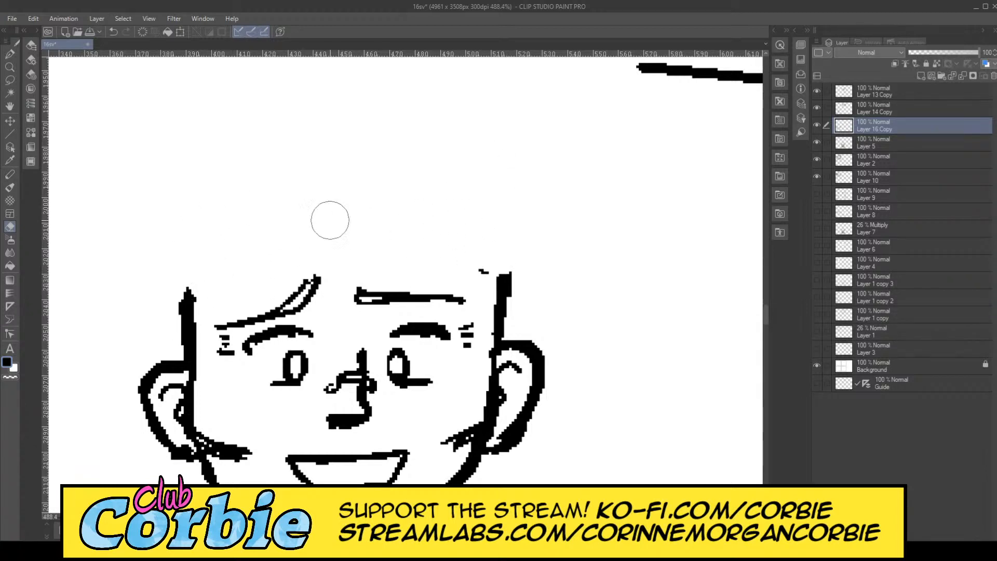
left_click_drag(329, 219, 472, 260)
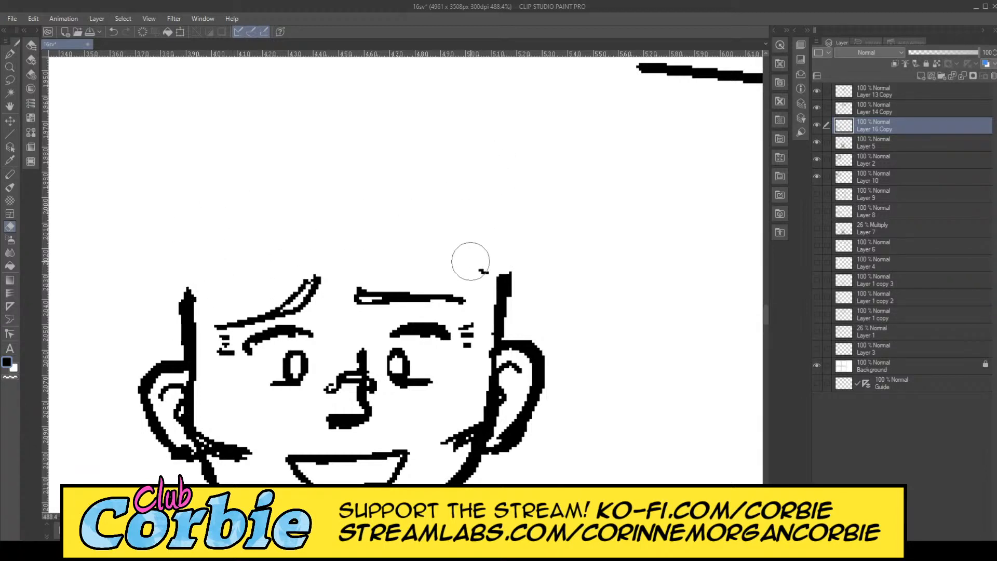
Step: Ink the fringe above the standing figure's forehead: a curve on each side and short broken hair strokes across the top
left_click(10, 54)
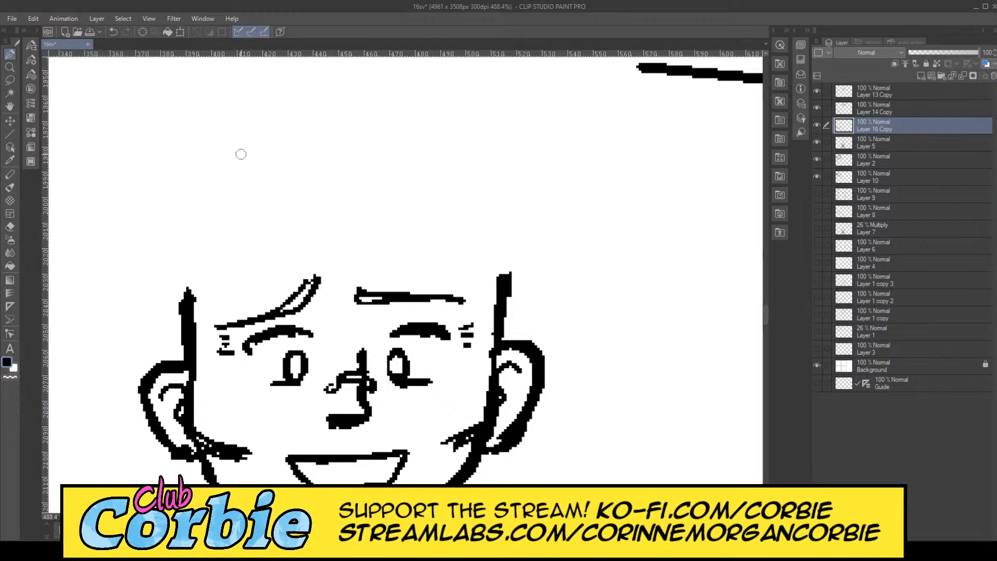
left_click_drag(241, 154, 231, 285)
left_click_drag(276, 148, 296, 128)
mouse_move(305, 141)
left_mouse_down()
mouse_move(359, 121)
mouse_move(364, 132)
mouse_move(441, 123)
mouse_move(487, 148)
mouse_move(483, 255)
mouse_move(496, 181)
mouse_move(462, 126)
left_mouse_up()
mouse_move(499, 158)
left_mouse_down()
mouse_move(494, 245)
mouse_move(470, 277)
mouse_move(485, 132)
mouse_move(478, 246)
mouse_move(487, 236)
mouse_move(484, 150)
mouse_move(468, 128)
left_mouse_up()
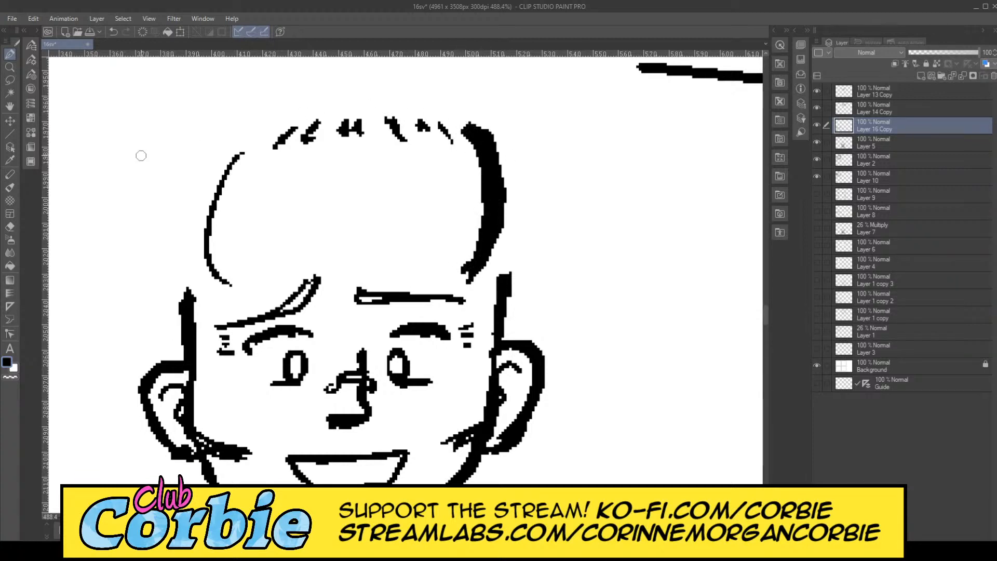
Step: Erase along the inside of the fringe's thick right-hand curve to slim it into a tapered line
left_click(15, 228)
mouse_move(461, 208)
left_mouse_down()
mouse_move(456, 259)
mouse_move(481, 209)
mouse_move(453, 114)
left_mouse_up()
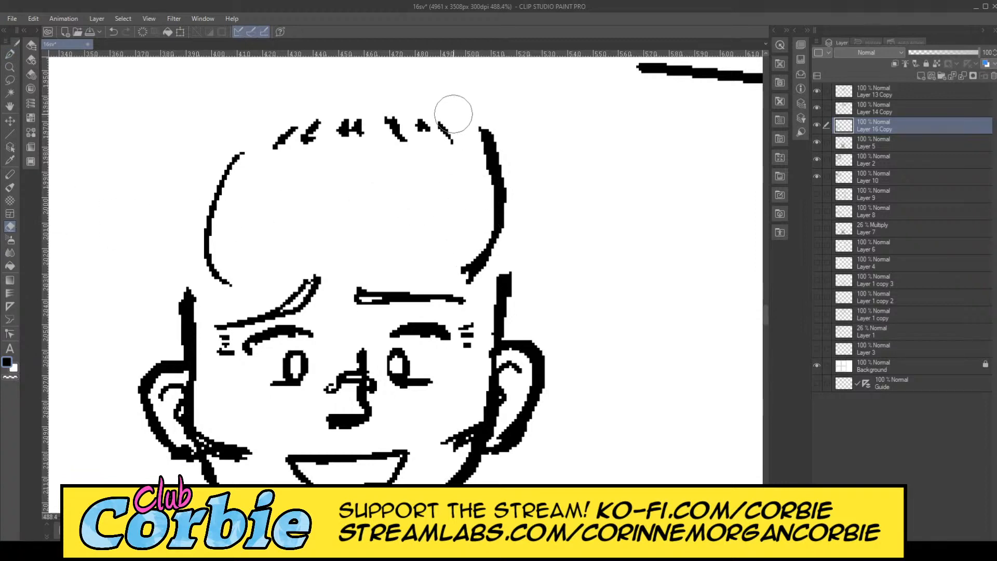
left_click_drag(456, 249, 467, 230)
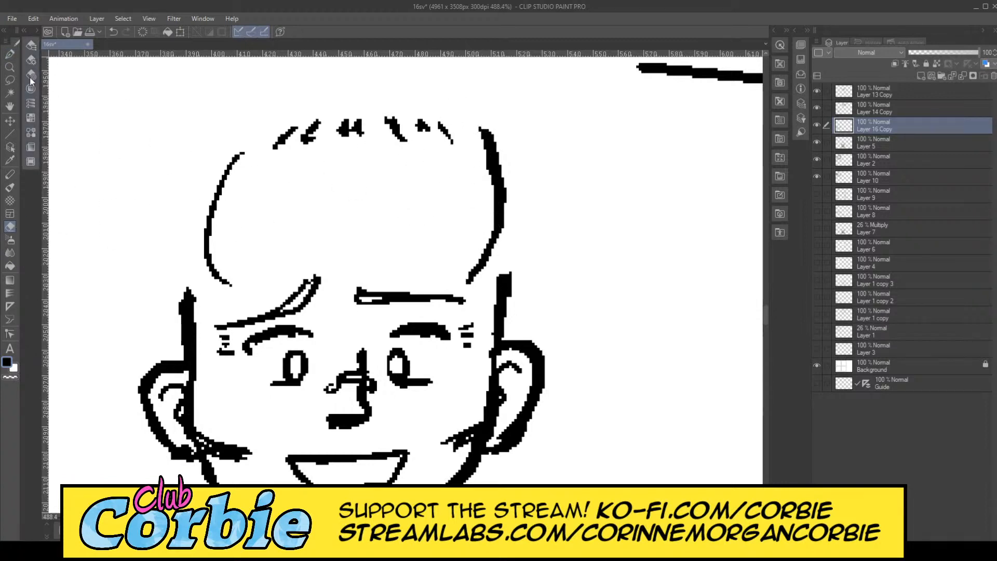
Step: Draw jagged zigzag hair tips along the bottom of the fringe, joining its two side curves above the eyebrows
left_click(13, 54)
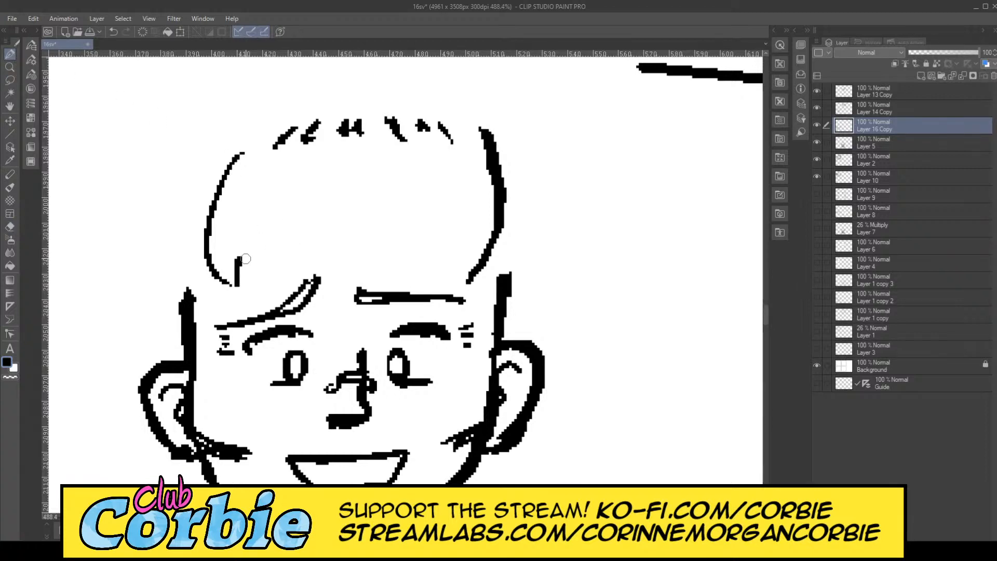
mouse_move(246, 259)
left_mouse_down()
mouse_move(266, 279)
mouse_move(272, 256)
mouse_move(295, 273)
mouse_move(303, 251)
mouse_move(321, 248)
mouse_move(313, 246)
mouse_move(331, 266)
mouse_move(358, 247)
mouse_move(363, 270)
mouse_move(349, 249)
mouse_move(359, 265)
mouse_move(353, 249)
mouse_move(370, 265)
mouse_move(379, 249)
mouse_move(386, 272)
mouse_move(411, 251)
mouse_move(405, 275)
mouse_move(432, 251)
mouse_move(429, 271)
mouse_move(448, 275)
left_mouse_up()
left_click_drag(455, 251, 460, 285)
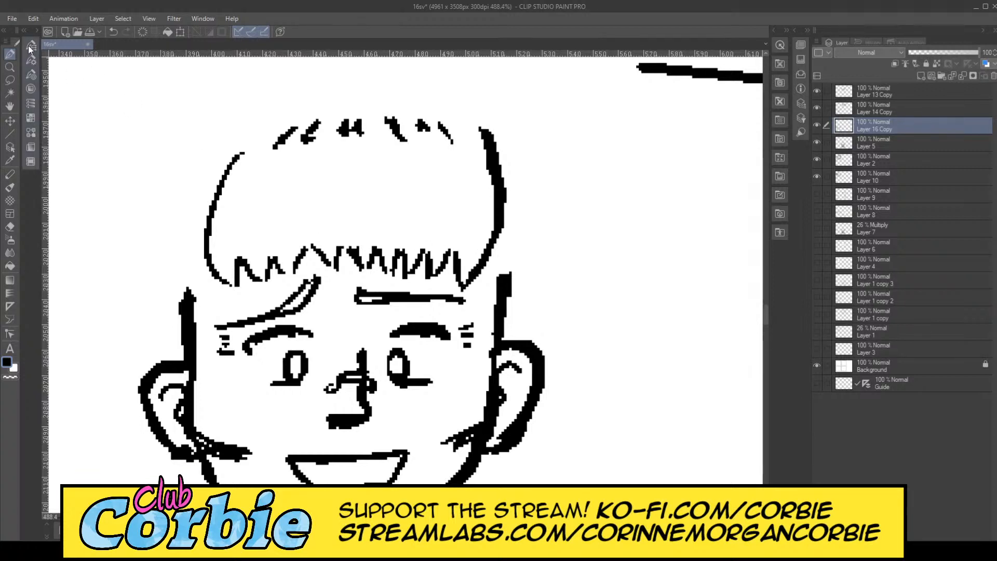
Step: Examine the new fringe both up close and within the whole panel
left_click(9, 67)
scroll(345, 226, "down", 6)
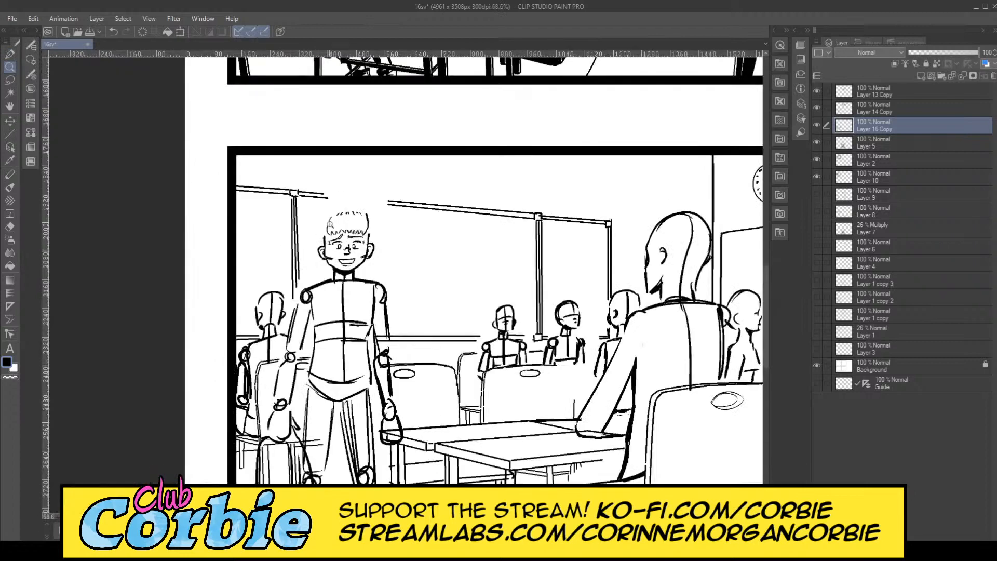
scroll(362, 213, "up", 3)
scroll(331, 205, "up", 4)
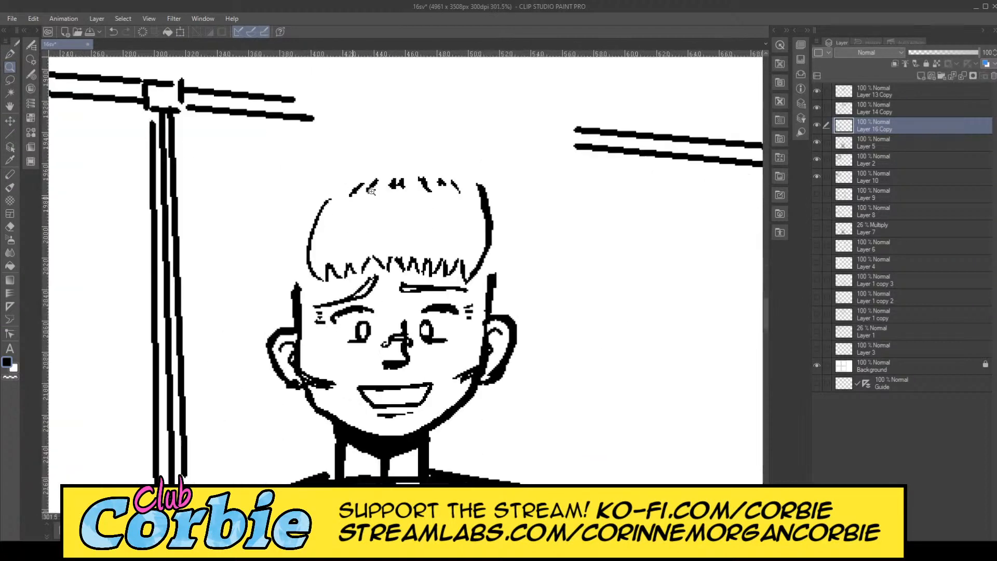
scroll(318, 292, "up", 2)
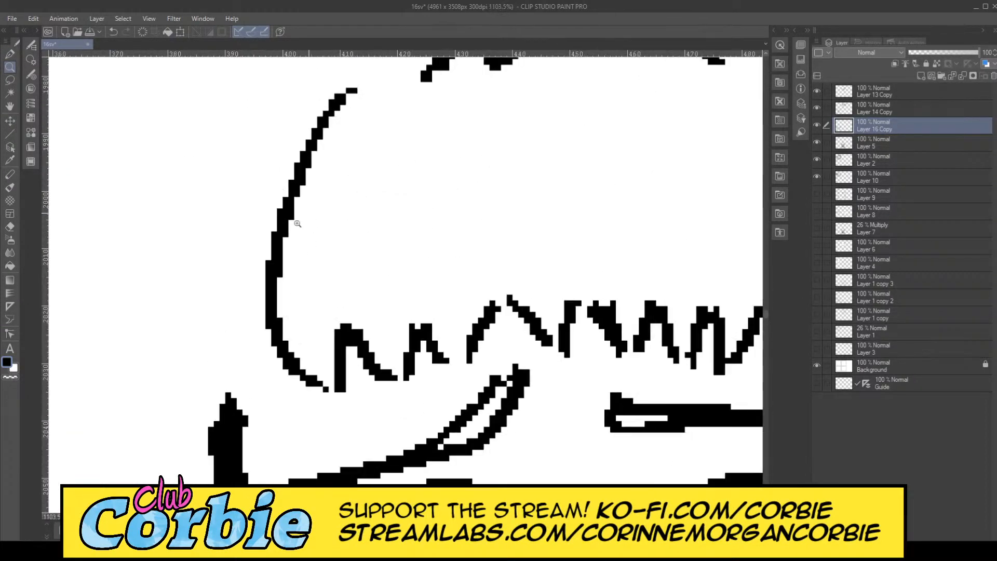
scroll(298, 224, "down", 1)
scroll(288, 200, "down", 3)
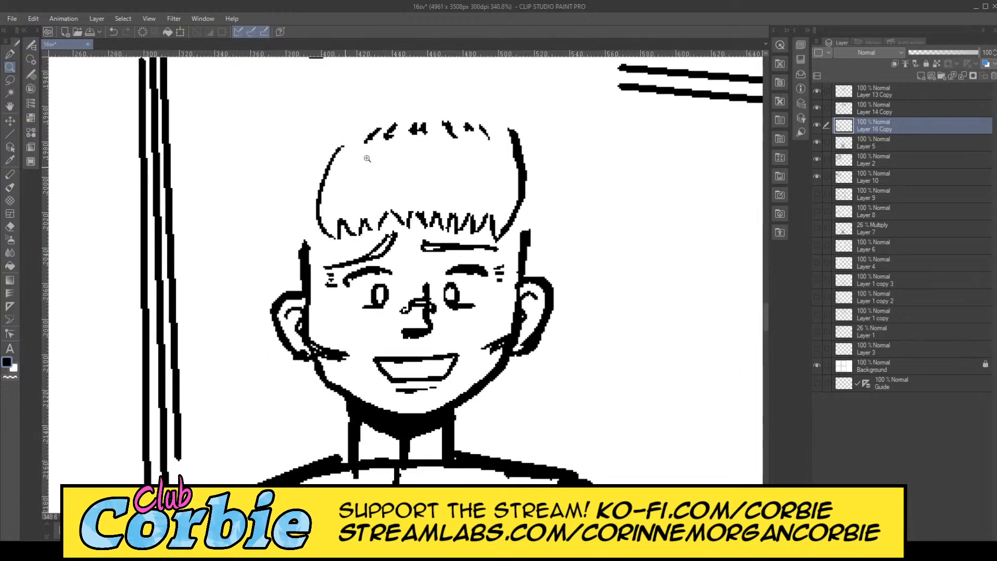
Step: Thicken the fringe's left-hand curve and the first short hair stroke at its top
scroll(368, 158, "up", 4)
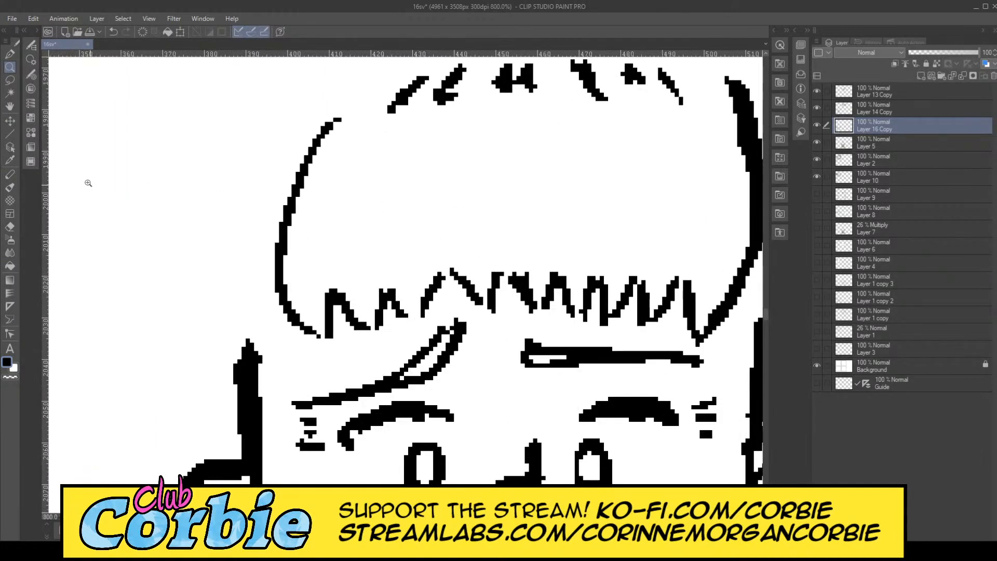
key("p")
mouse_move(332, 123)
left_mouse_down()
mouse_move(289, 176)
mouse_move(277, 240)
mouse_move(284, 296)
mouse_move(318, 337)
left_mouse_up()
mouse_move(269, 266)
left_mouse_down()
mouse_move(275, 218)
mouse_move(311, 148)
left_mouse_up()
left_click(294, 182)
mouse_move(366, 114)
left_mouse_down()
mouse_move(392, 93)
mouse_move(369, 95)
left_mouse_up()
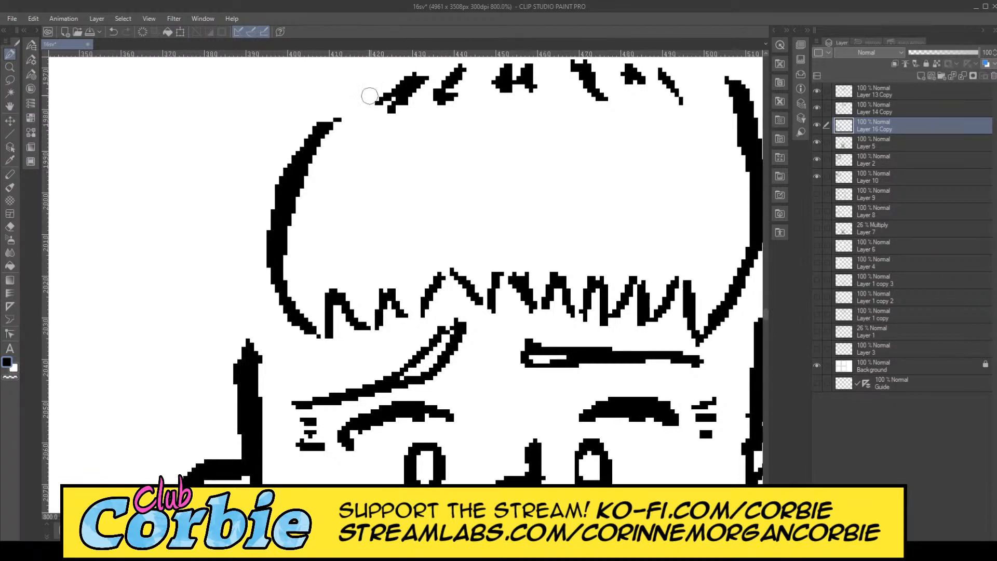
Step: Draw a long lock of hair from the left-hand ear down to the shoulder, with an inner and an outer contour and pointed ends
left_click(10, 66)
scroll(233, 205, "down", 8)
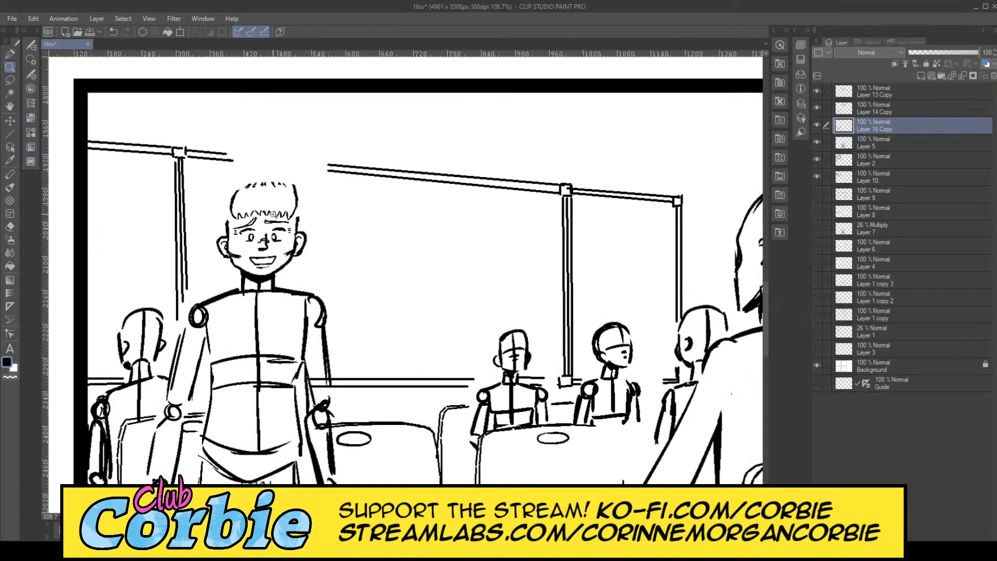
scroll(270, 208, "up", 2)
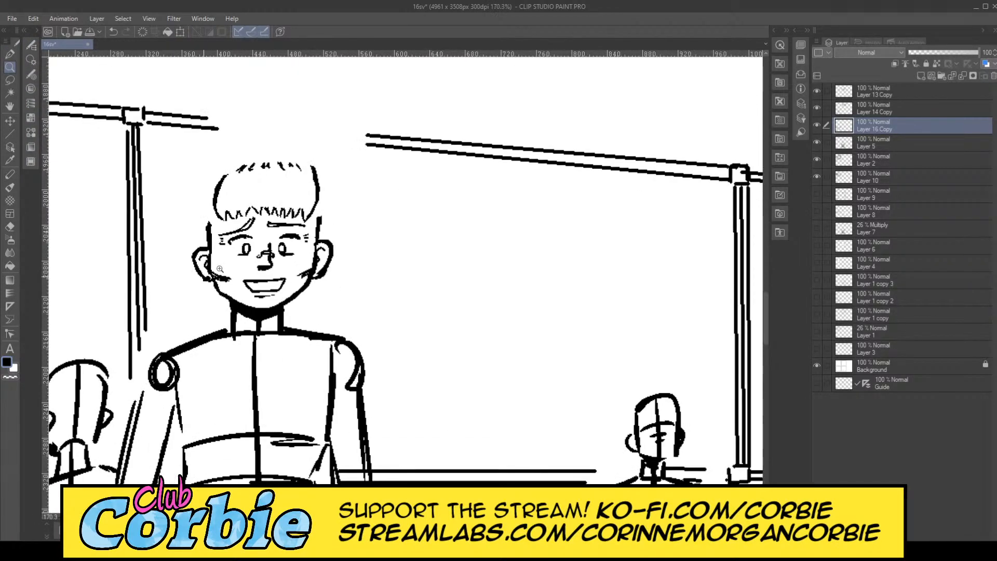
scroll(220, 269, "up", 2)
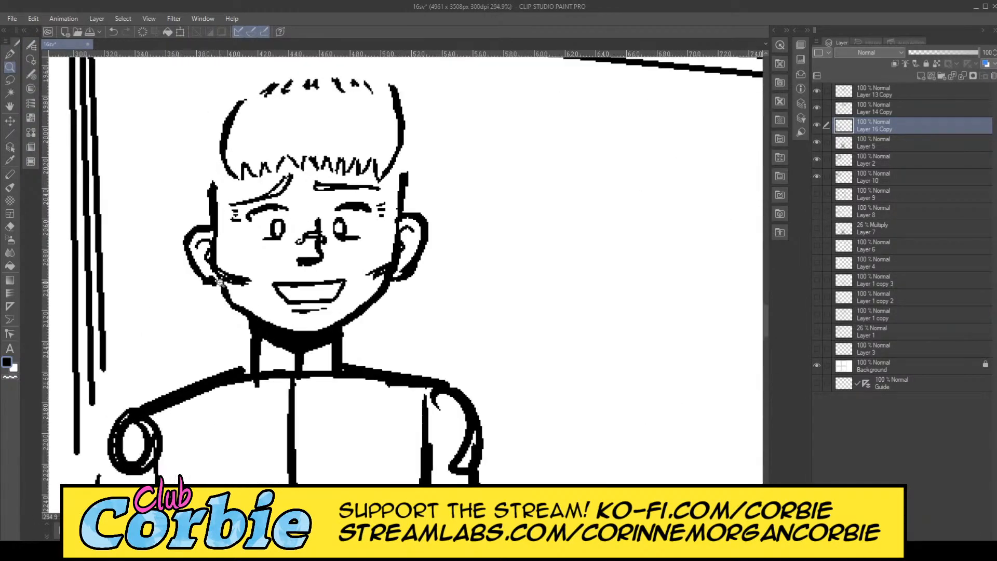
left_click(213, 333)
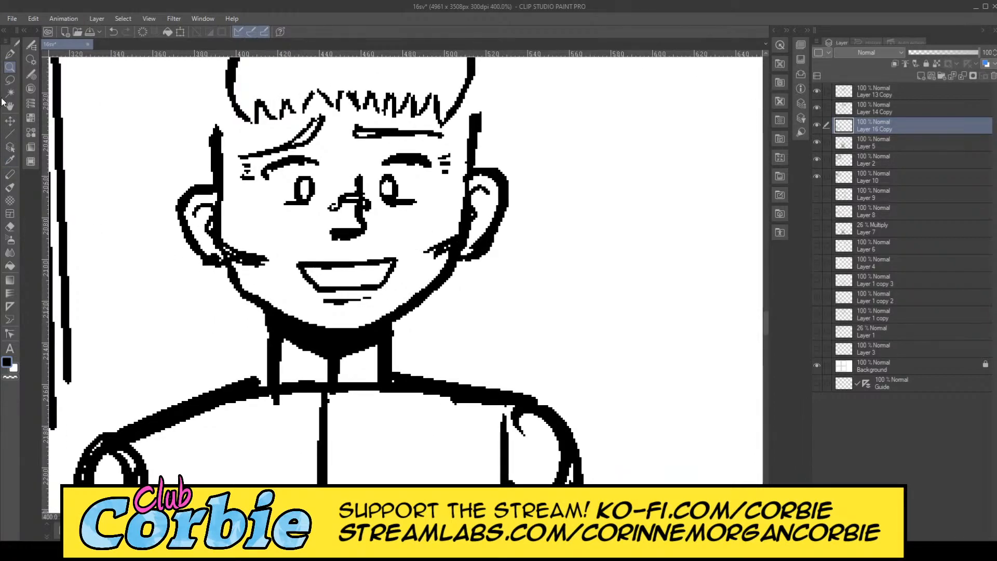
left_click(10, 54)
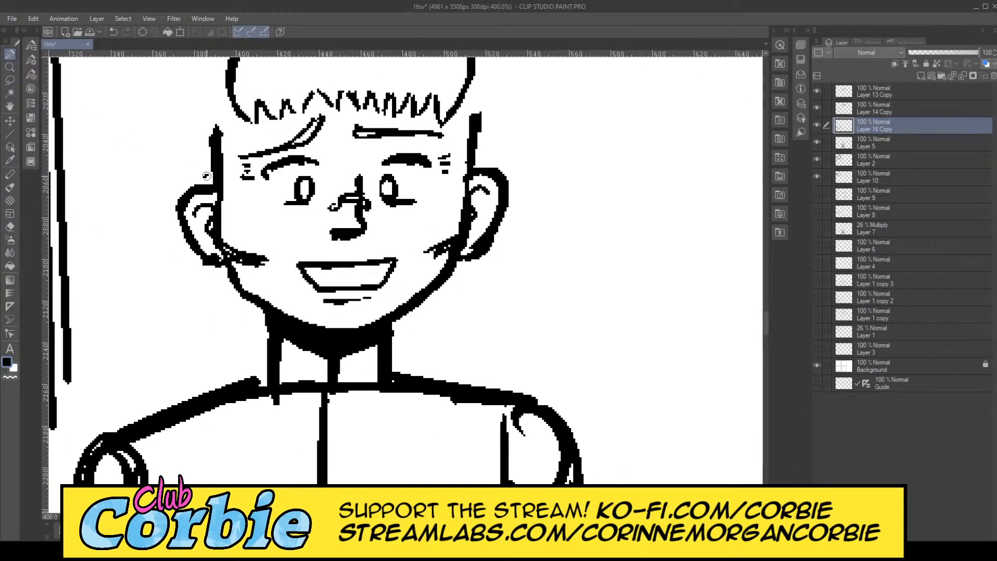
left_click_drag(207, 176, 188, 444)
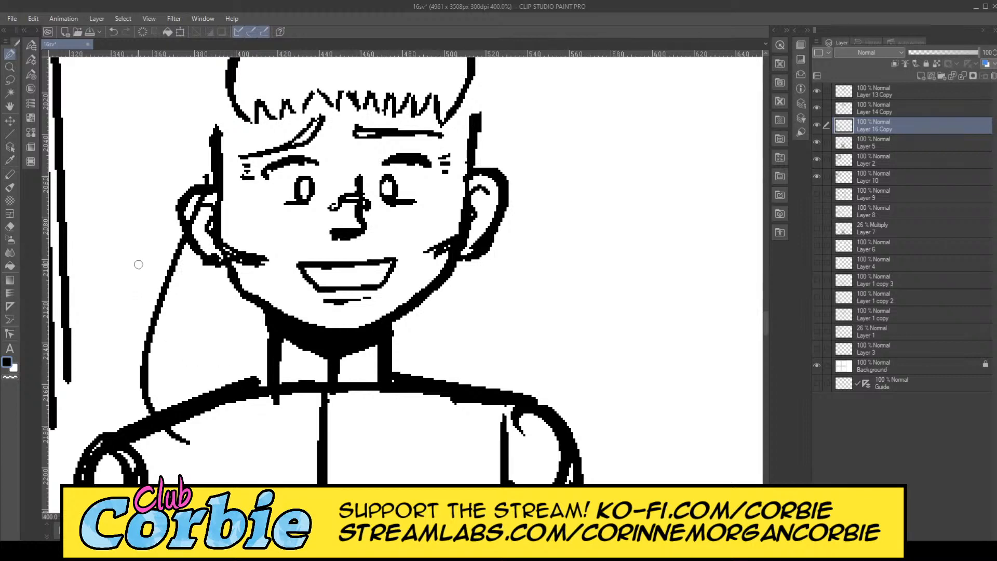
mouse_move(179, 202)
left_mouse_down()
mouse_move(82, 392)
mouse_move(91, 433)
mouse_move(175, 461)
left_mouse_up()
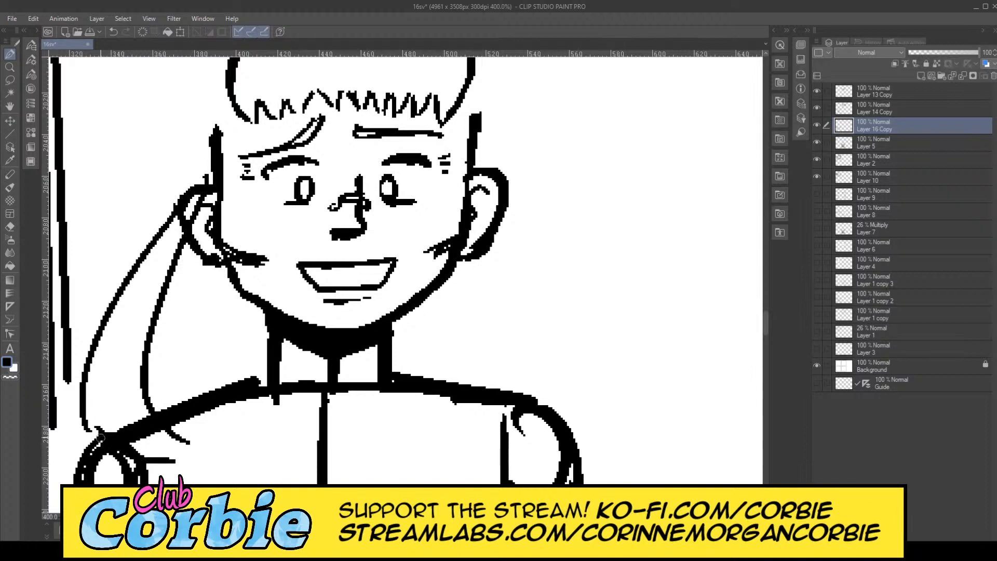
left_click_drag(101, 436, 119, 466)
Step: Draw the matching long lock from the right-hand ear over the other shoulder, closing its end with pointed strands
mouse_move(486, 203)
left_mouse_down()
mouse_move(523, 328)
mouse_move(517, 438)
mouse_move(476, 449)
left_mouse_up()
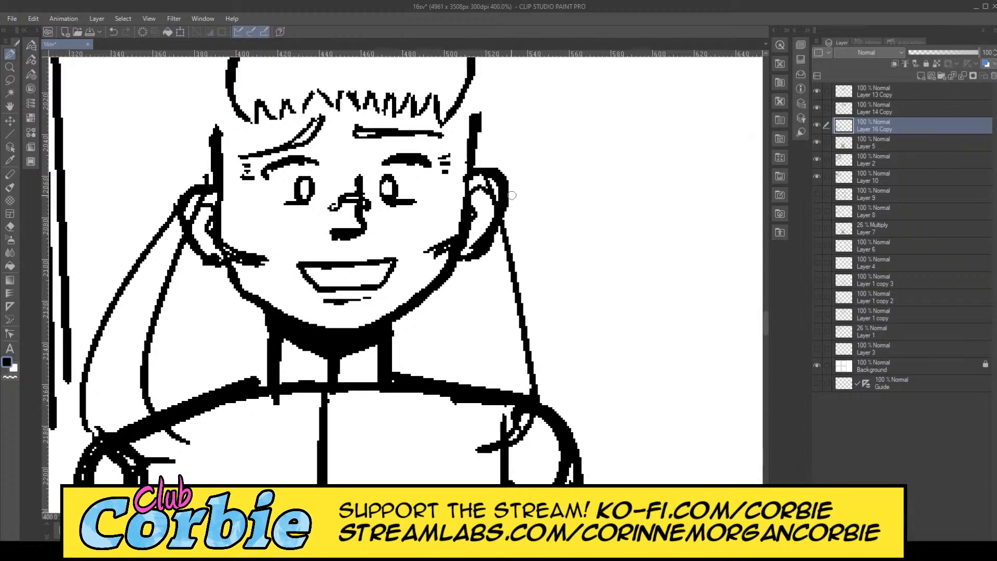
mouse_move(488, 145)
left_mouse_down()
mouse_move(519, 199)
mouse_move(607, 465)
left_mouse_up()
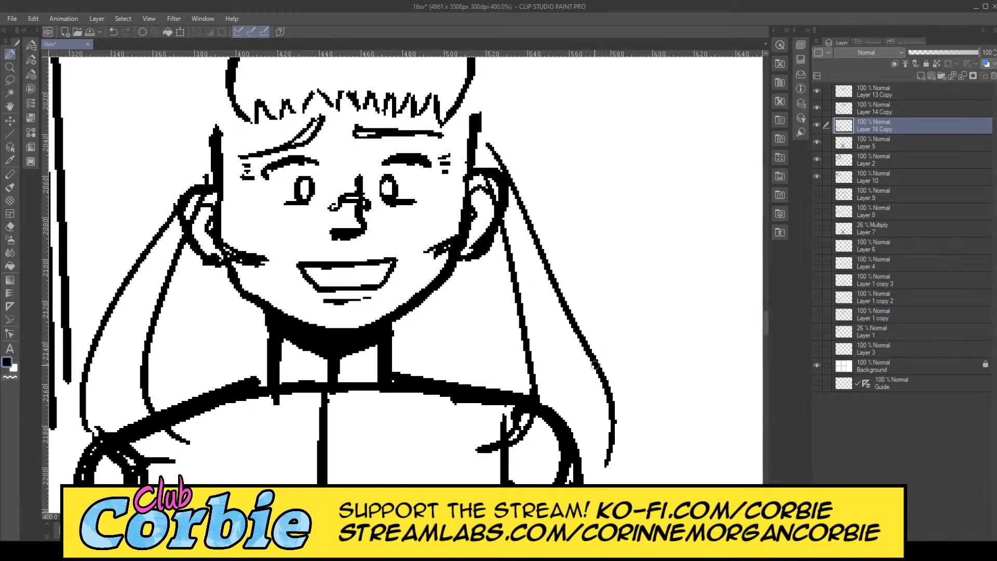
left_click_drag(610, 419, 581, 465)
left_click_drag(572, 464, 536, 483)
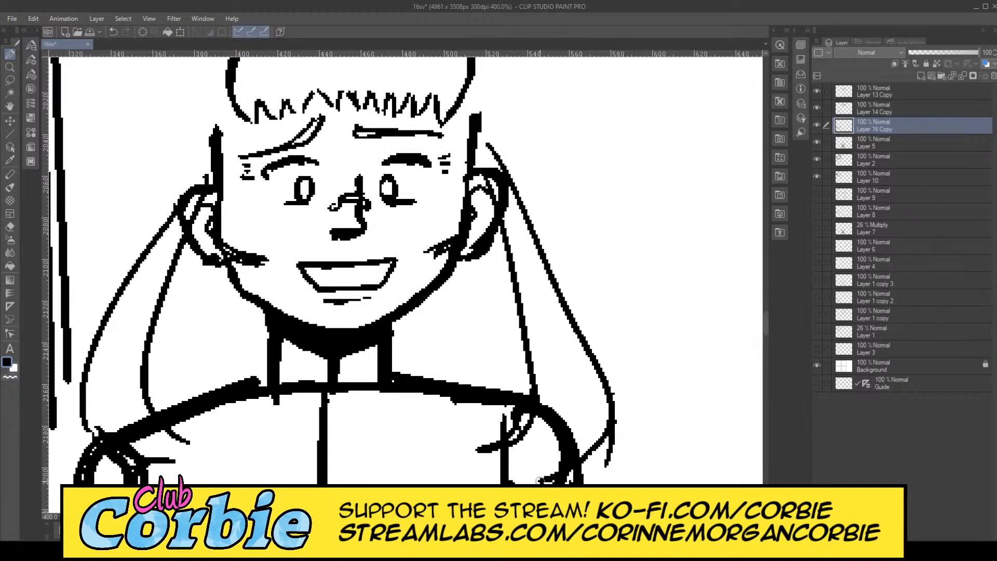
left_click_drag(609, 438, 584, 472)
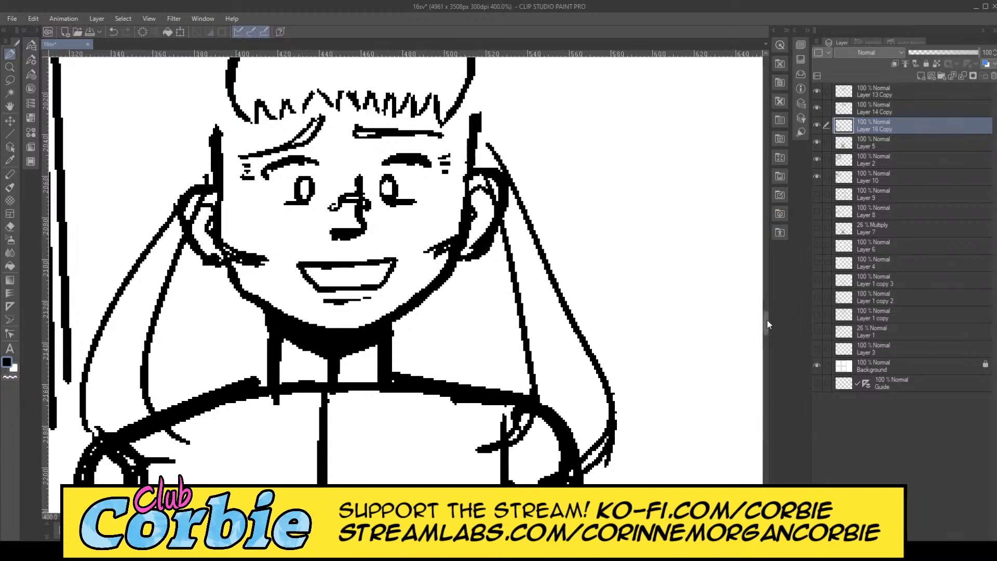
Step: Draw the hair outline beside the left temple from above the ear up to the crown, and extend the inner hairline to the fringe
left_click_drag(764, 326, 765, 318)
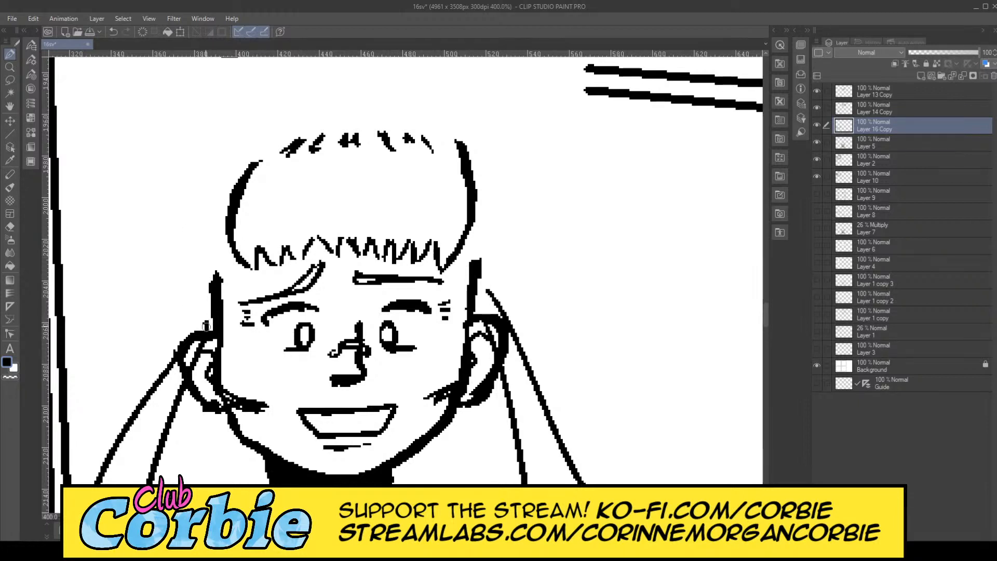
mouse_move(213, 305)
left_mouse_down()
mouse_move(227, 241)
mouse_move(212, 335)
left_mouse_up()
left_click_drag(220, 263, 223, 243)
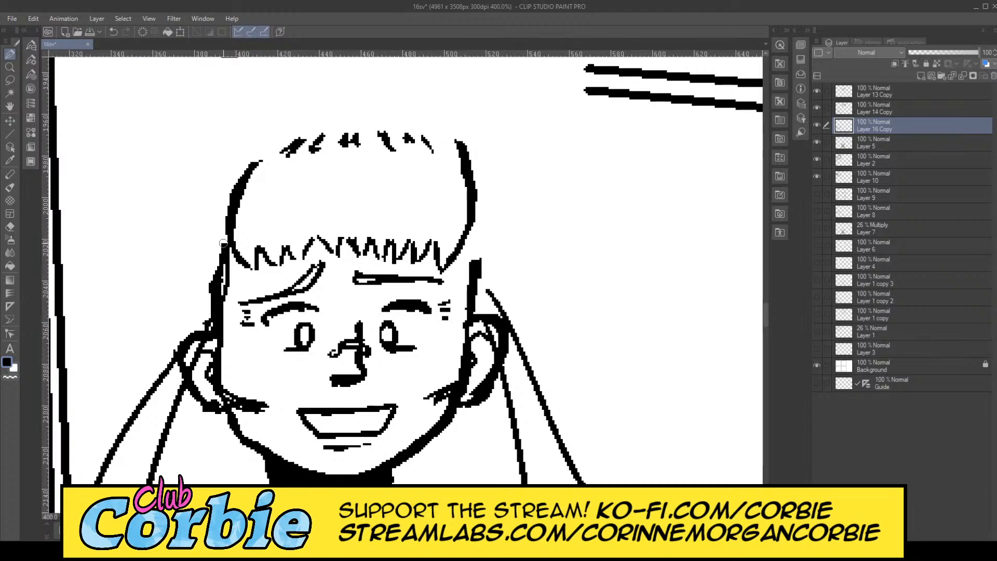
mouse_move(194, 320)
left_mouse_down()
mouse_move(220, 134)
mouse_move(245, 118)
left_mouse_up()
mouse_move(199, 161)
left_mouse_down()
mouse_move(202, 253)
mouse_move(190, 319)
left_mouse_up()
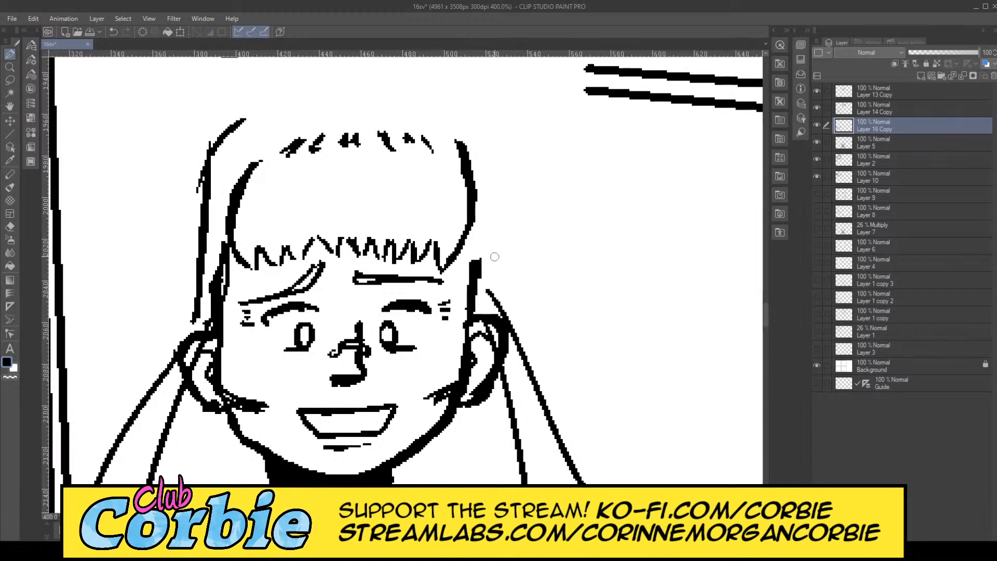
Step: Draw the hair outline from the crown down the right side into the long lock, and erase the ear and stray lines it overlaps
left_click_drag(478, 110, 503, 288)
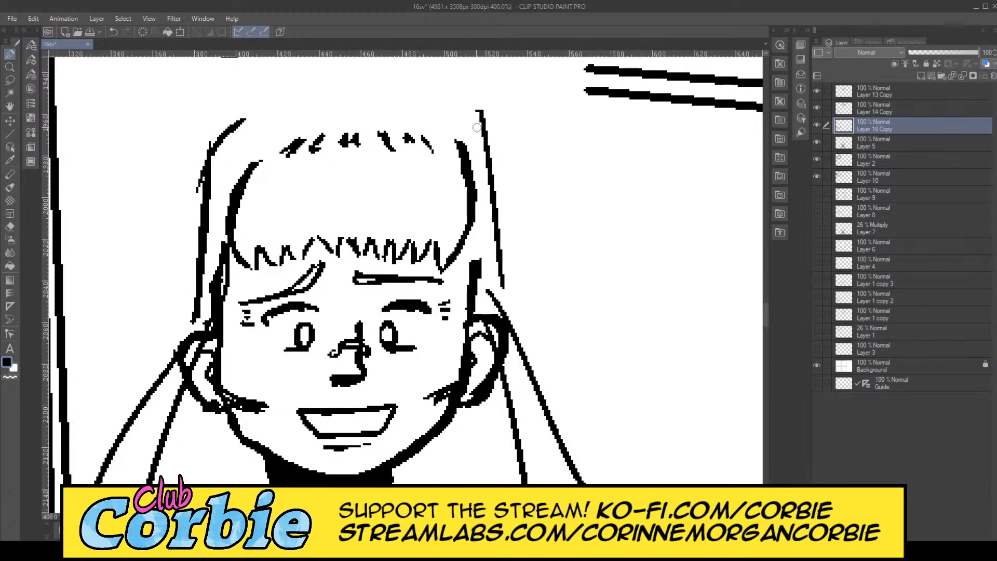
left_click_drag(445, 104, 483, 120)
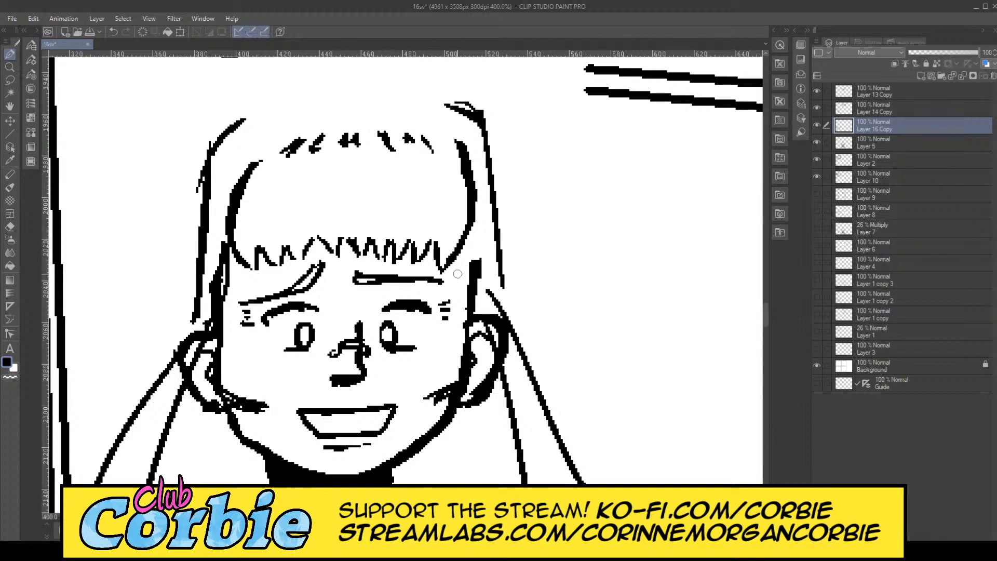
left_click_drag(502, 277, 522, 347)
left_click(10, 227)
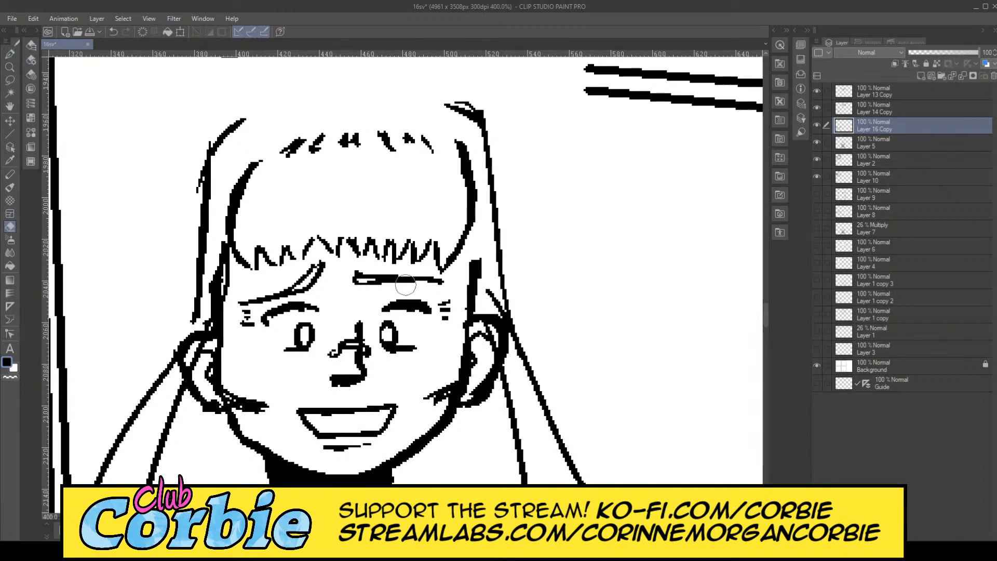
mouse_move(489, 329)
left_mouse_down()
mouse_move(491, 302)
mouse_move(506, 355)
mouse_move(482, 285)
mouse_move(520, 366)
left_mouse_up()
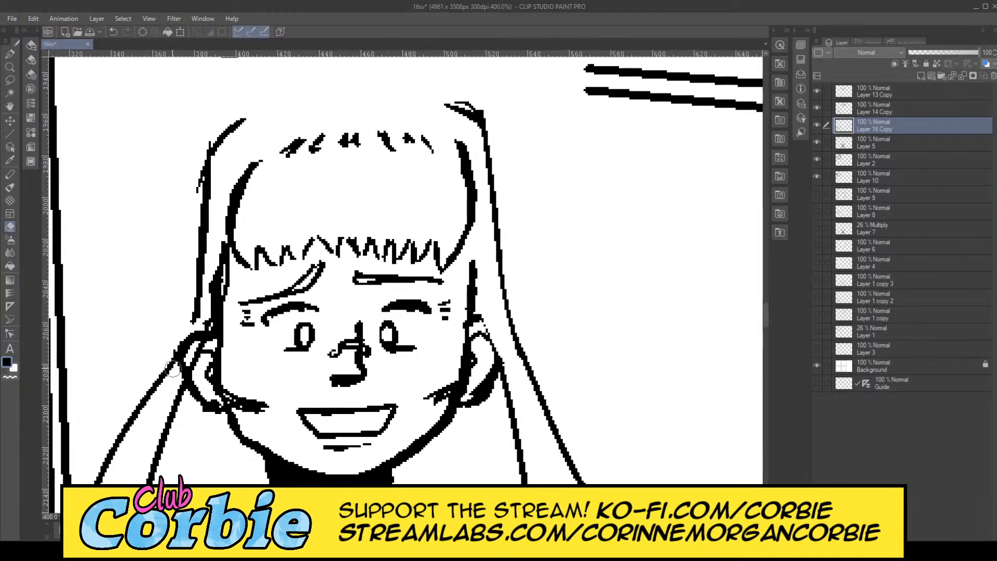
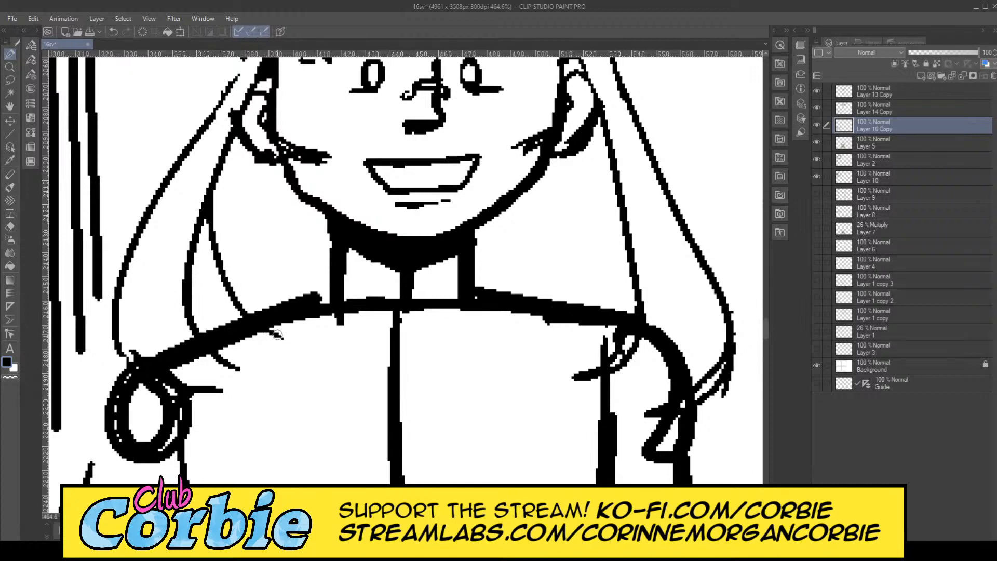
Step: Undo the extra stroke on the left lock's inner strand, and add a curved strand sweeping onto the chest from the right lock
mouse_move(285, 340)
left_mouse_down()
mouse_move(234, 287)
mouse_move(211, 218)
left_mouse_up()
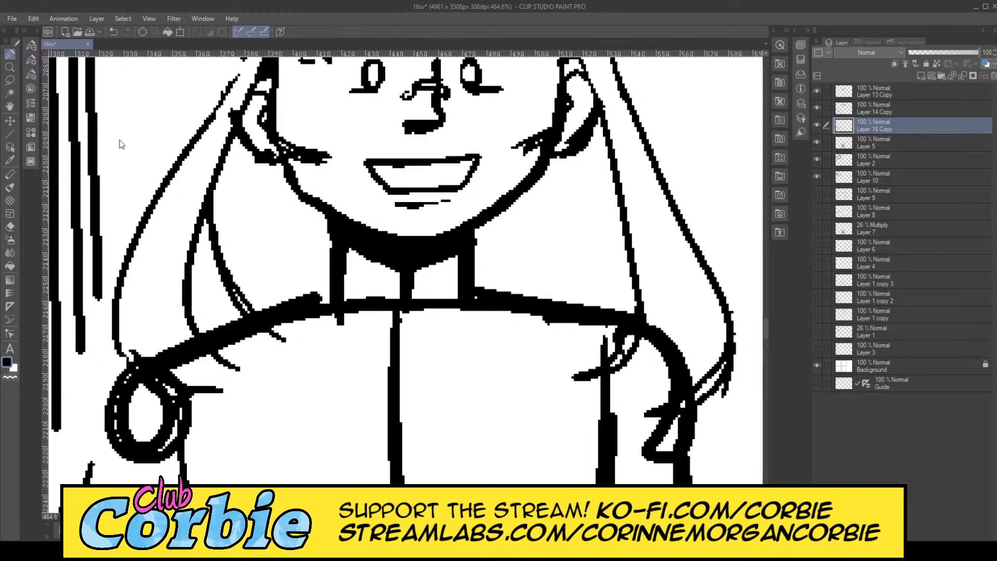
key("ctrl+z")
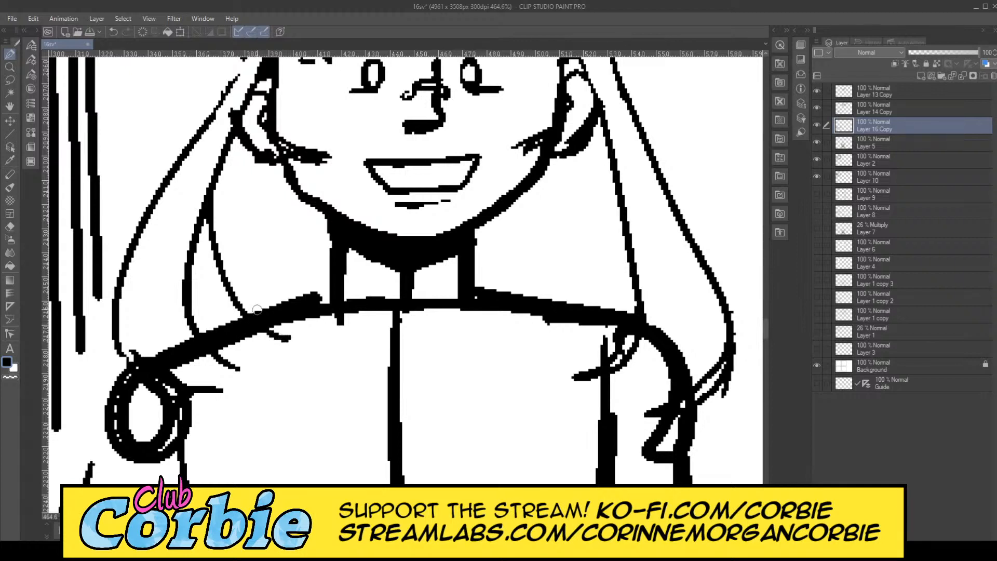
left_click_drag(622, 315, 527, 359)
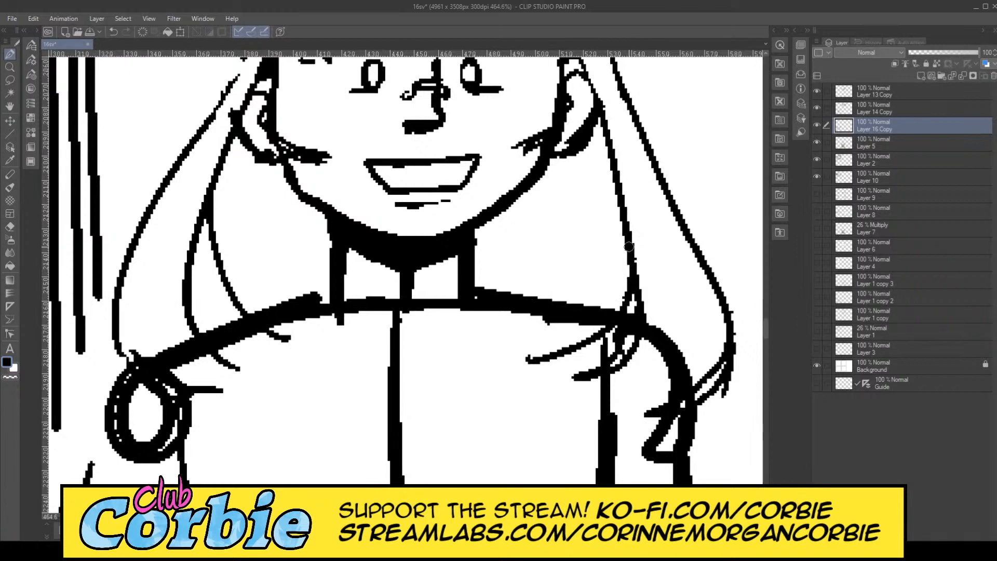
Step: Erase the left lock's extra inner strand and the mannequin shoulder line and stray strokes inside the lock
left_click(9, 189)
left_click(10, 227)
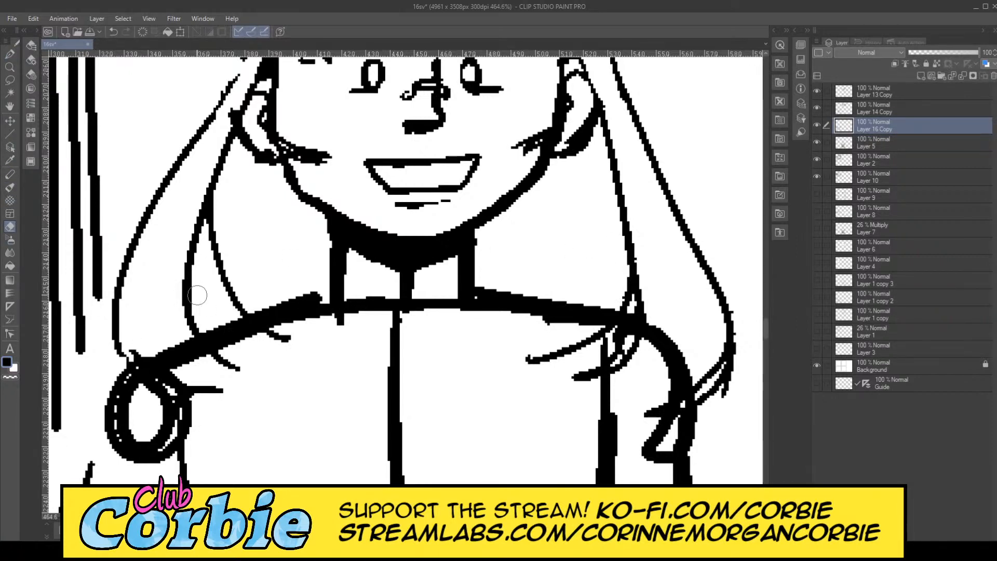
left_click_drag(197, 277, 192, 234)
left_click_drag(200, 185, 199, 239)
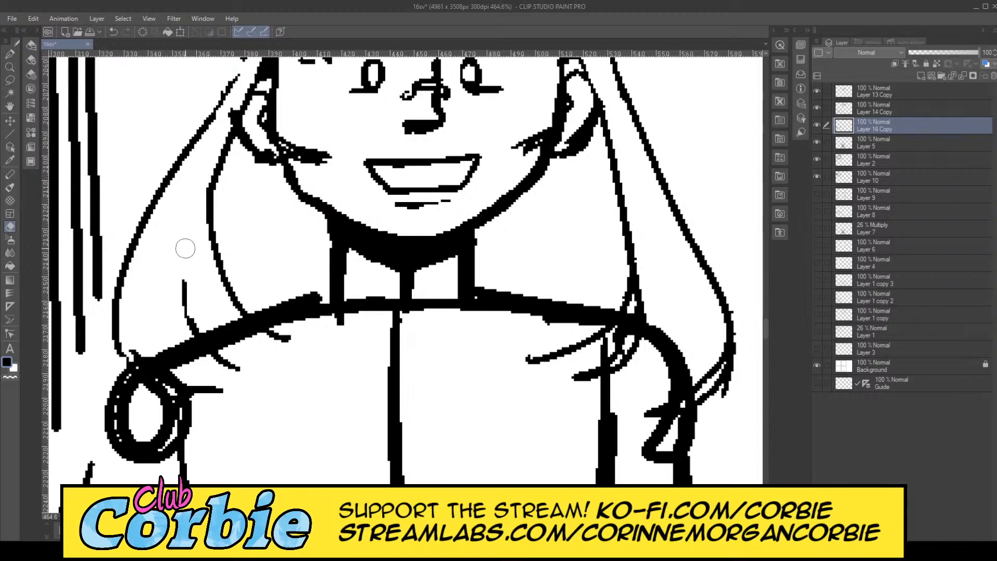
left_click_drag(184, 275, 228, 372)
left_click_drag(182, 332, 205, 375)
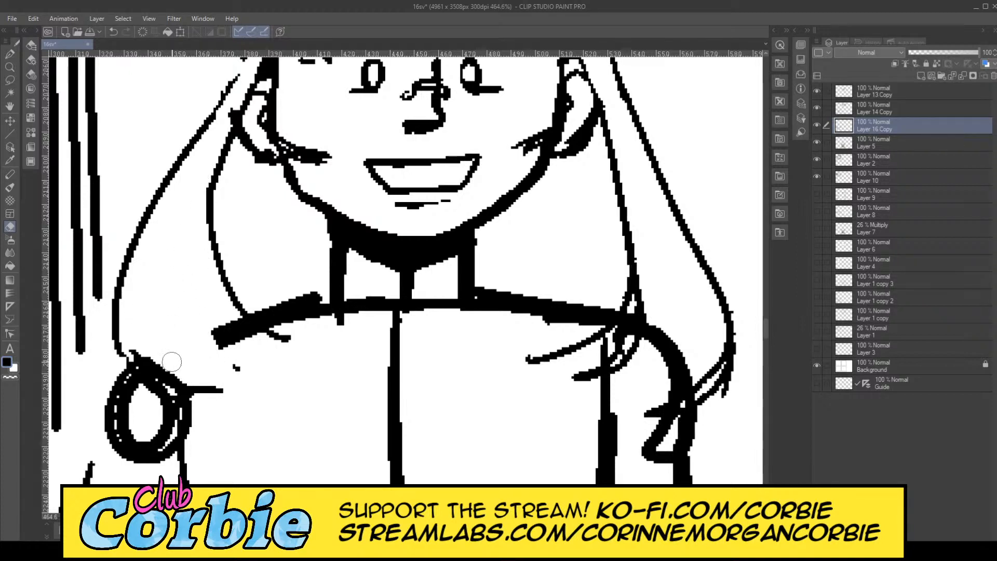
mouse_move(128, 324)
left_mouse_down()
mouse_move(159, 365)
mouse_move(211, 379)
left_mouse_up()
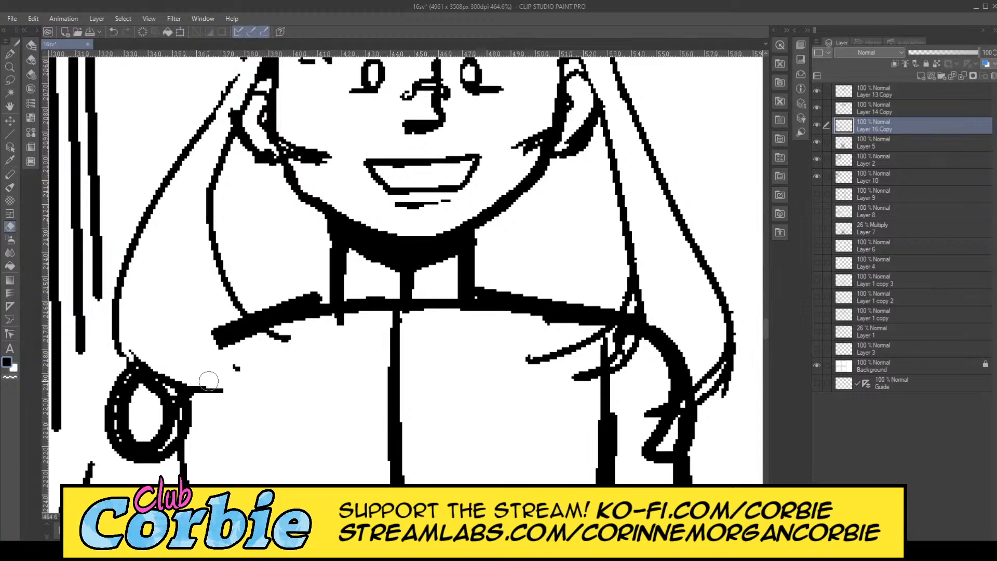
mouse_move(129, 345)
left_mouse_down()
mouse_move(151, 364)
mouse_move(207, 382)
left_mouse_up()
mouse_move(193, 326)
left_mouse_down()
mouse_move(248, 362)
mouse_move(201, 308)
mouse_move(253, 345)
mouse_move(217, 305)
mouse_move(277, 352)
left_mouse_up()
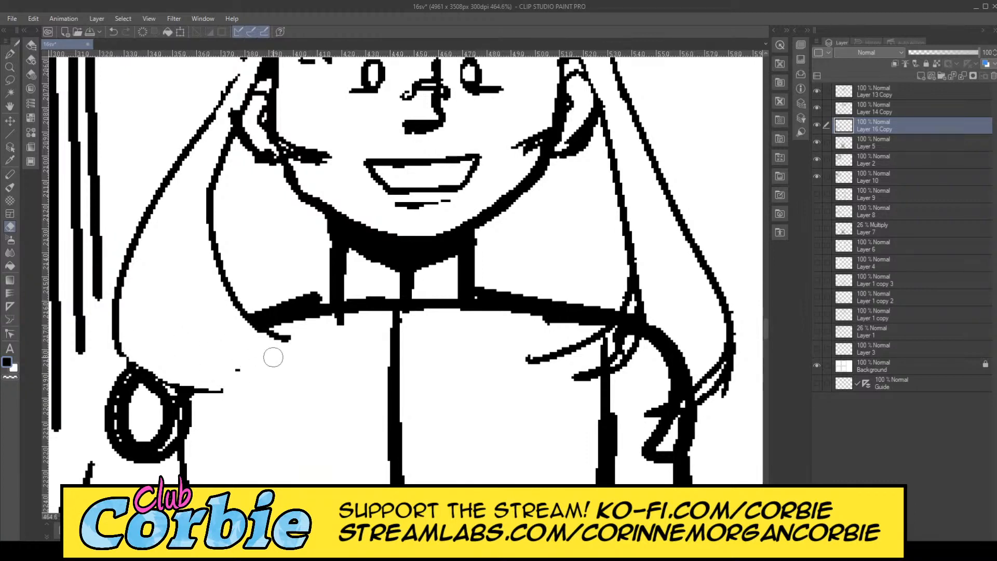
Step: Erase the mannequin shoulder and old strand ends inside the right lock, and redraw its outer edge curving in toward the arm
mouse_move(562, 374)
left_mouse_down()
mouse_move(660, 279)
mouse_move(650, 308)
mouse_move(587, 378)
mouse_move(649, 284)
mouse_move(628, 345)
mouse_move(644, 269)
mouse_move(621, 349)
mouse_move(604, 367)
mouse_move(645, 285)
mouse_move(581, 362)
mouse_move(643, 283)
mouse_move(618, 371)
mouse_move(659, 344)
mouse_move(671, 356)
mouse_move(628, 422)
mouse_move(686, 349)
mouse_move(647, 415)
mouse_move(699, 362)
mouse_move(660, 411)
mouse_move(672, 345)
left_mouse_up()
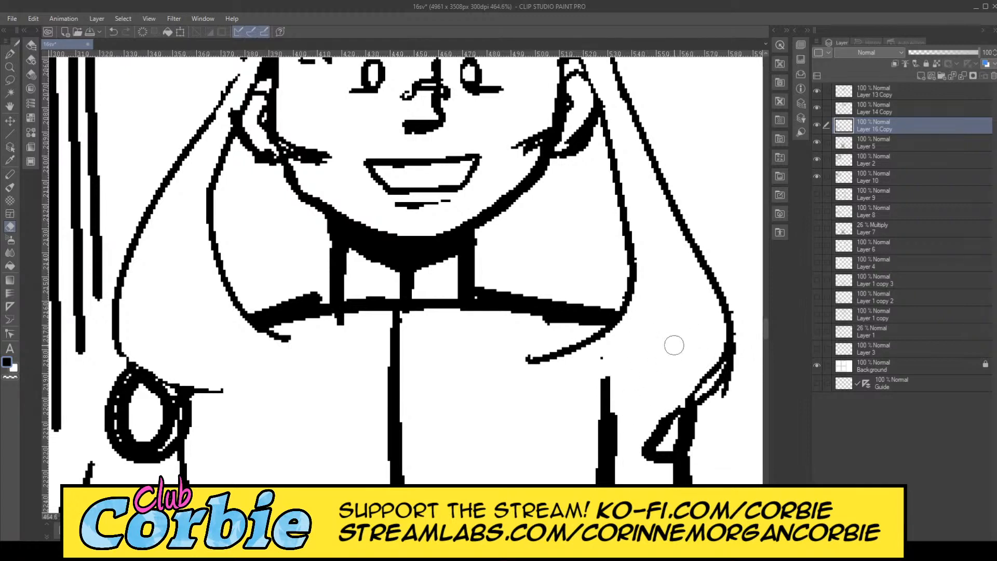
mouse_move(702, 407)
left_mouse_down()
mouse_move(743, 337)
mouse_move(693, 356)
mouse_move(703, 359)
mouse_move(668, 409)
mouse_move(709, 351)
mouse_move(664, 418)
mouse_move(703, 347)
mouse_move(678, 408)
mouse_move(719, 356)
mouse_move(721, 333)
mouse_move(625, 460)
mouse_move(667, 415)
mouse_move(666, 403)
mouse_move(694, 409)
left_mouse_up()
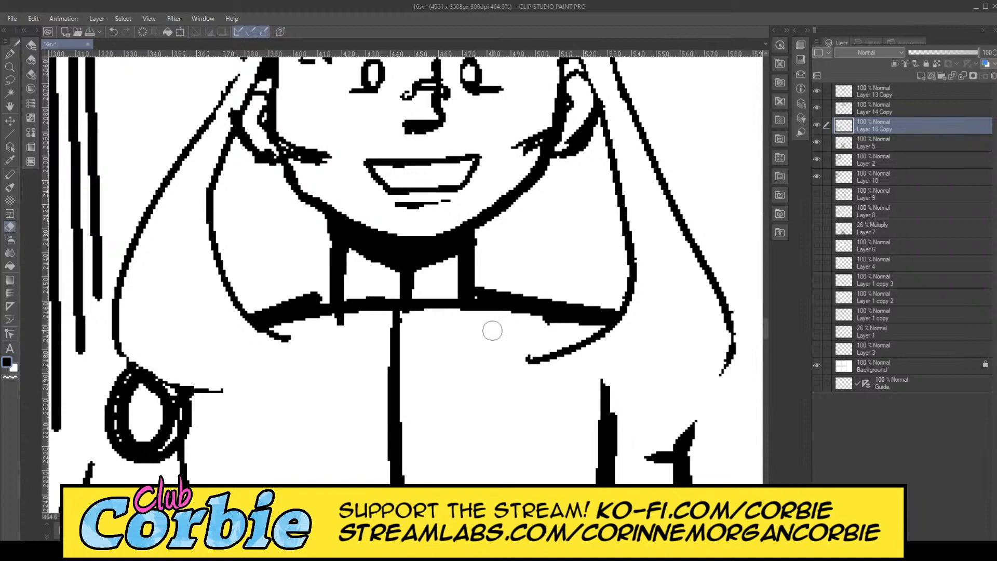
left_click(10, 54)
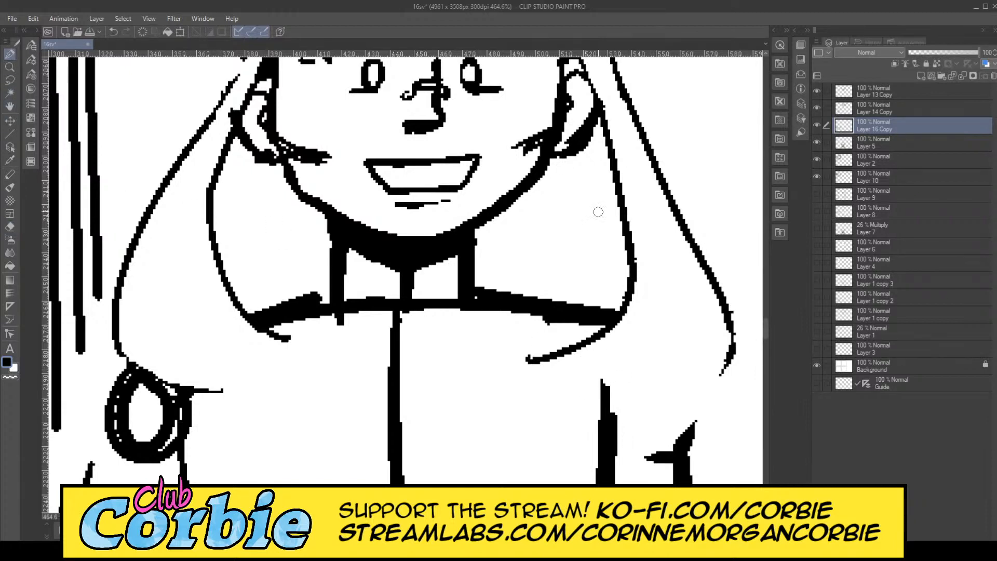
left_click_drag(730, 312, 679, 416)
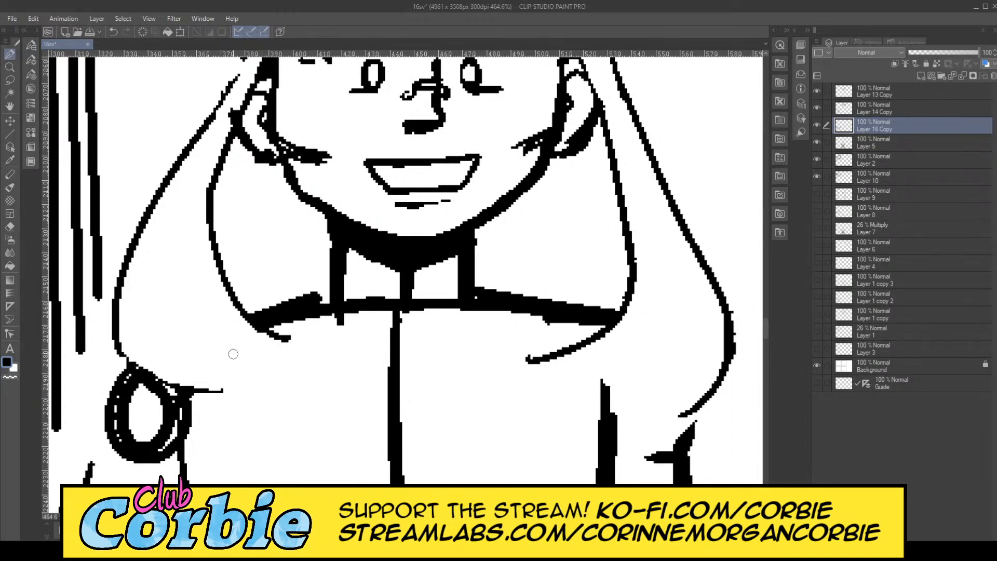
Step: Draw pointed, jagged strand tips along the lower ends of both long locks
left_click_drag(207, 339, 298, 356)
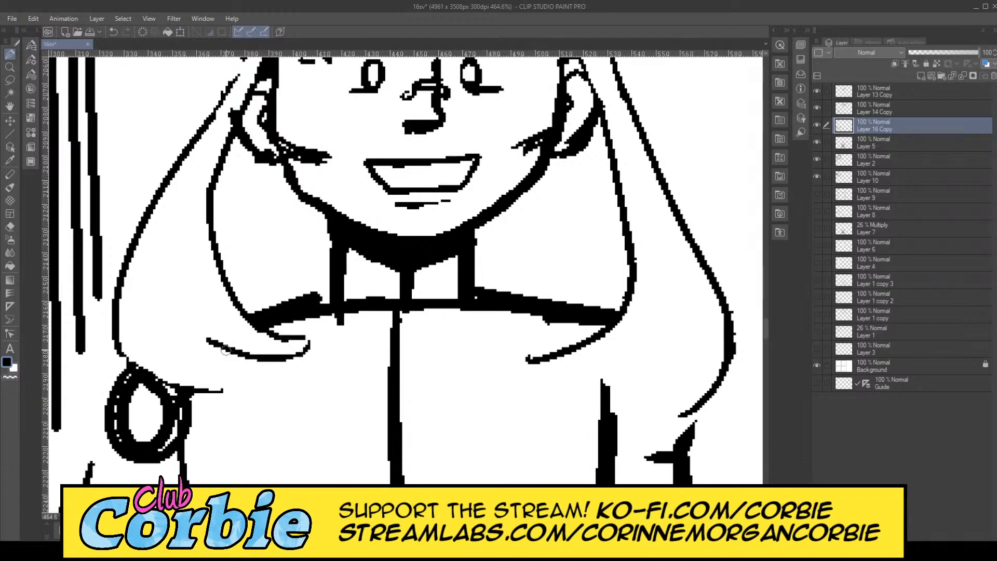
left_click_drag(211, 345, 254, 373)
left_click_drag(183, 358, 252, 380)
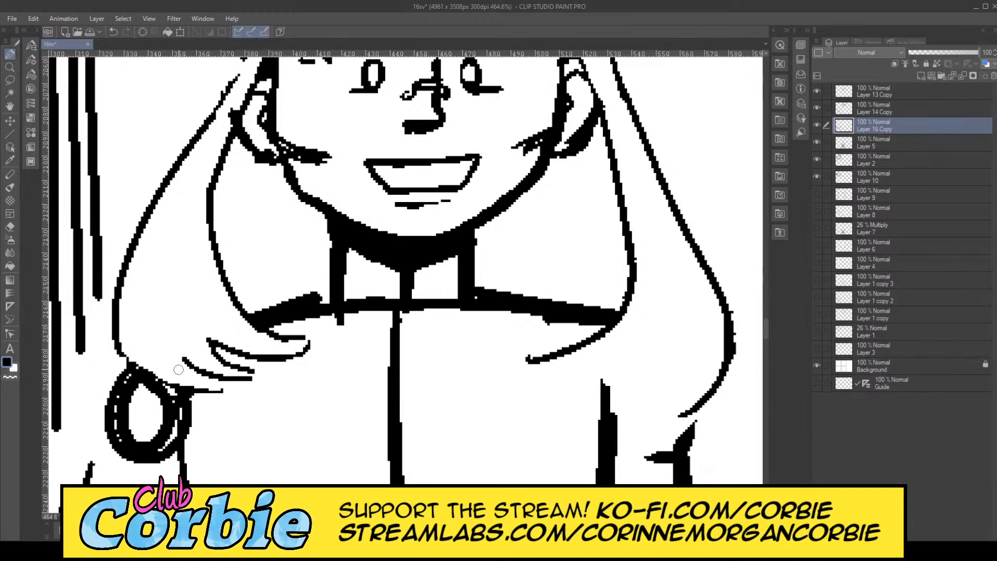
left_click_drag(179, 358, 190, 380)
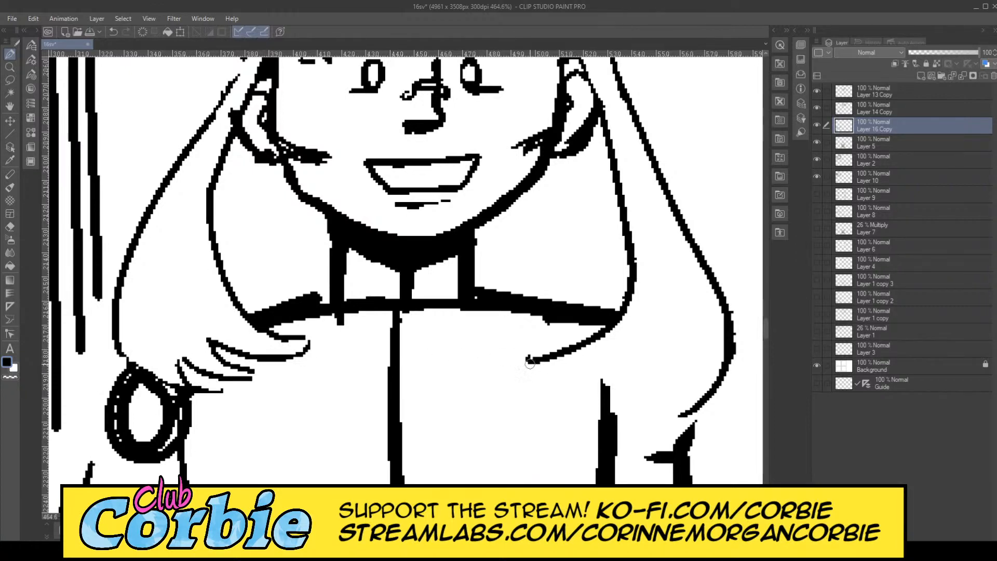
mouse_move(530, 363)
left_mouse_down()
mouse_move(604, 365)
mouse_move(609, 400)
mouse_move(657, 379)
mouse_move(657, 425)
mouse_move(691, 400)
left_mouse_up()
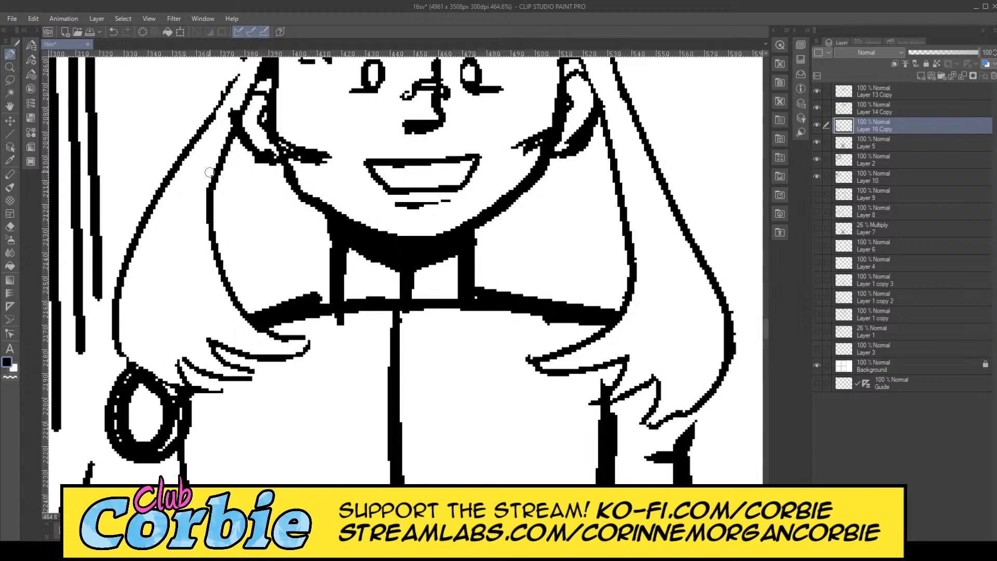
Step: Trim the shoulder line and bottom tip at the right lock, and cut through both of its outlines just above the shoulder
left_click(10, 67)
scroll(260, 272, "down", 8)
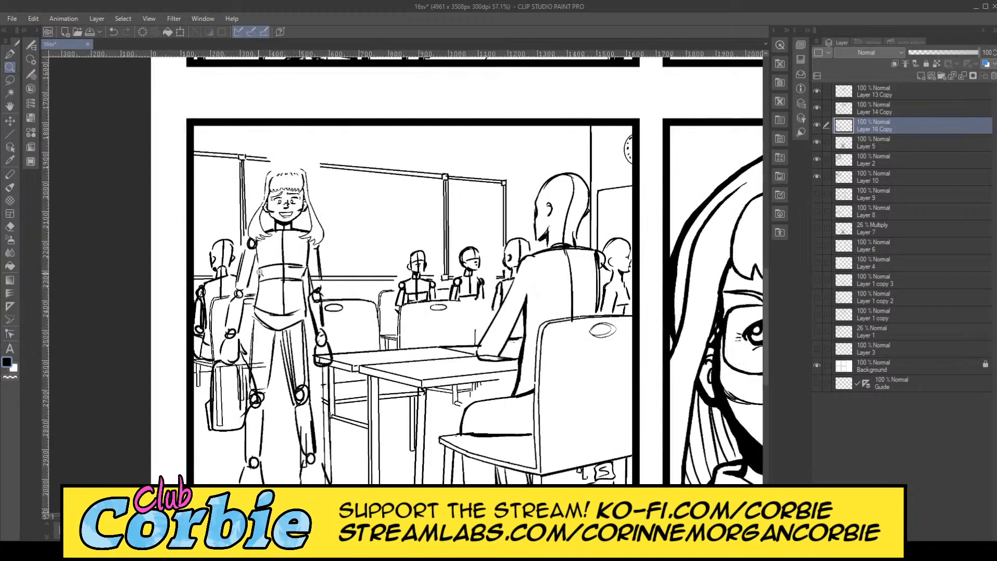
scroll(272, 193, "up", 3)
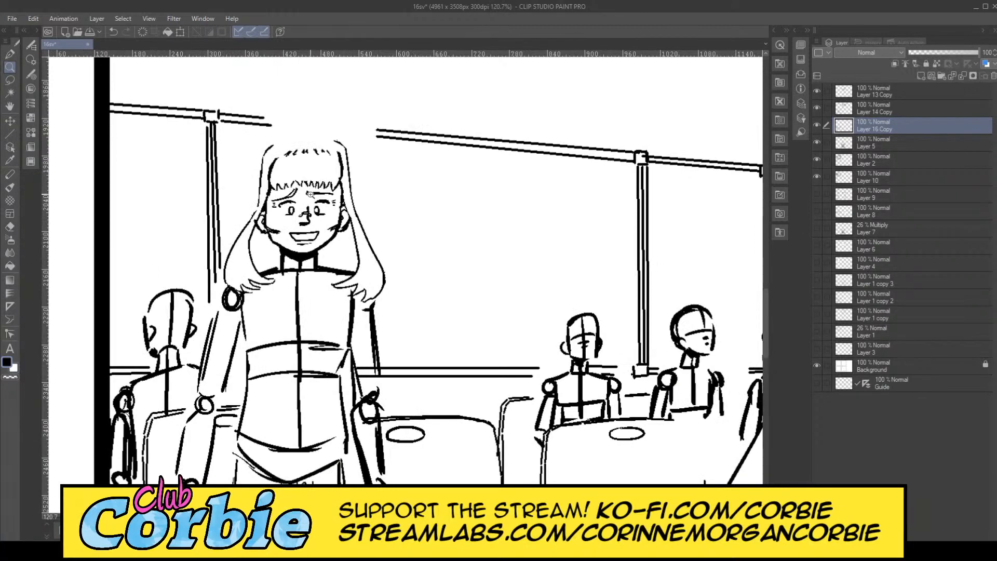
scroll(312, 246, "up", 3)
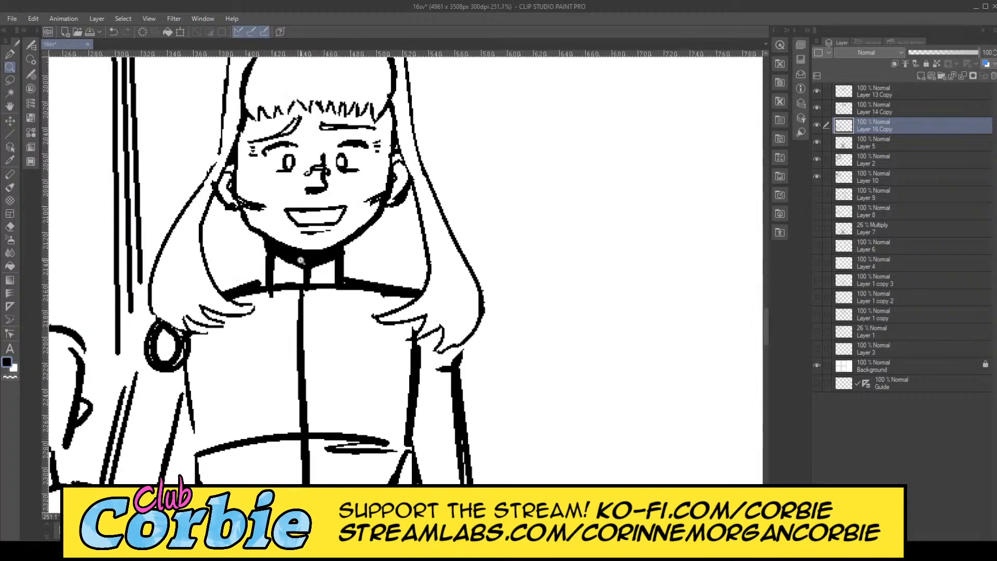
scroll(301, 260, "up", 2)
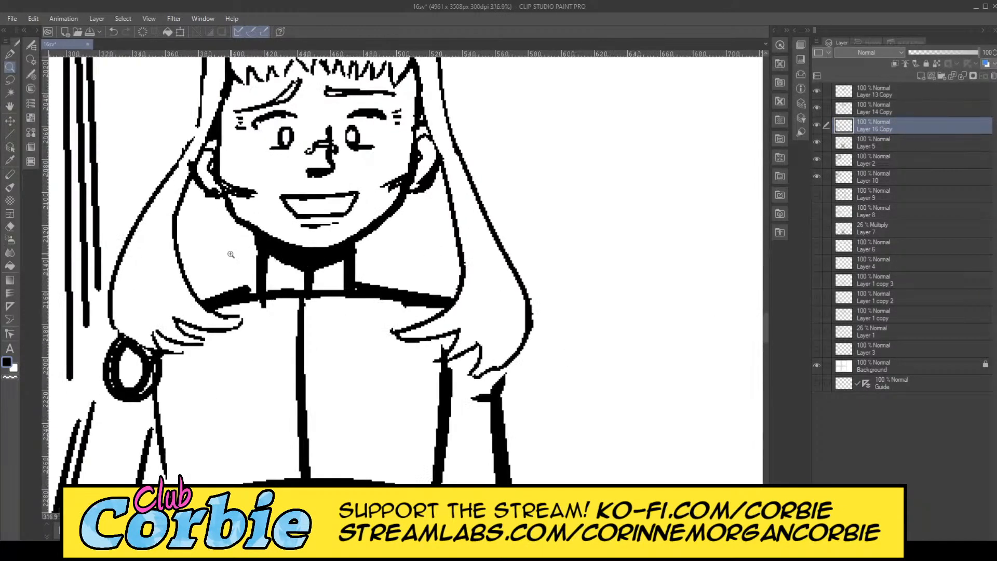
left_click(9, 226)
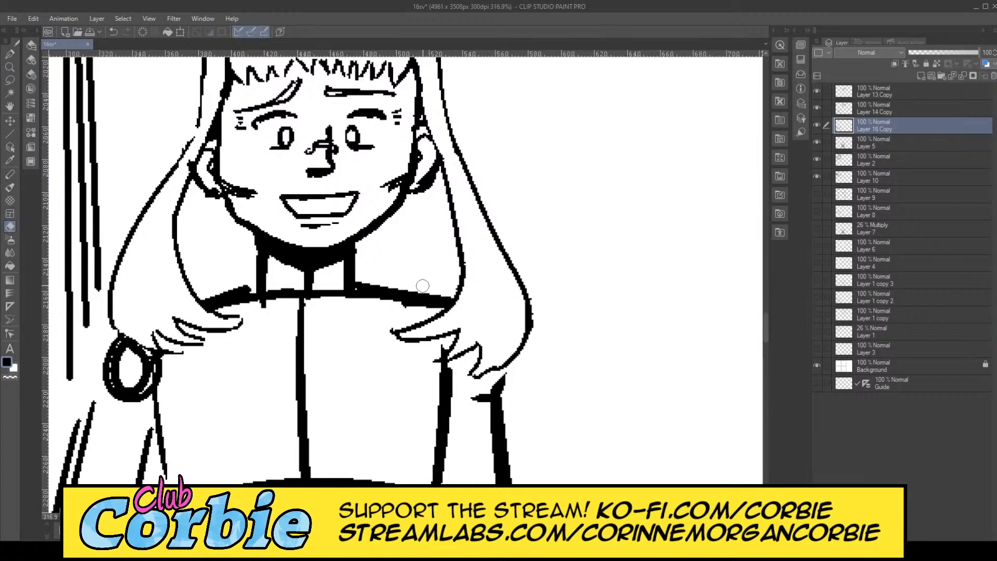
left_click_drag(422, 286, 439, 300)
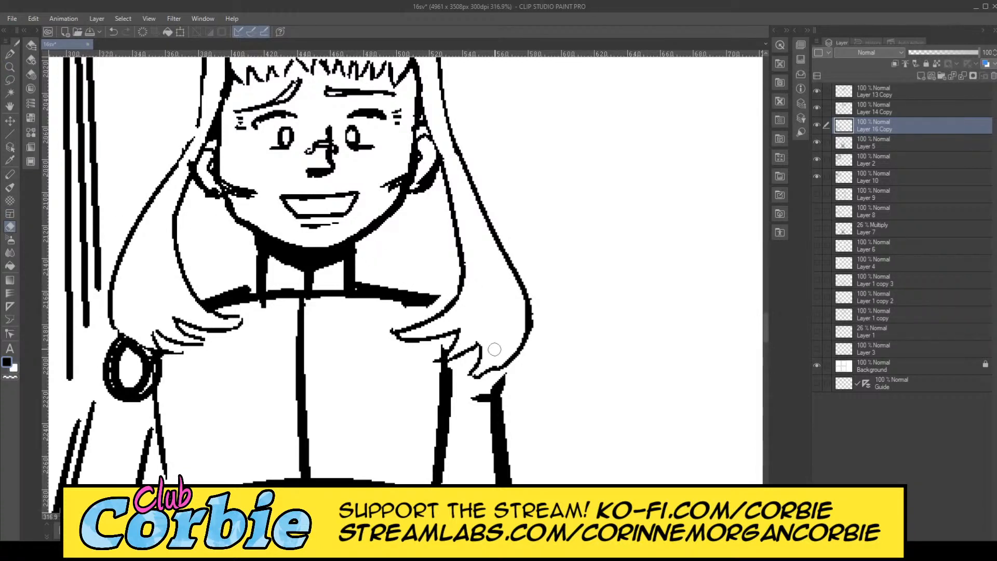
left_click_drag(495, 349, 477, 378)
left_click_drag(508, 235, 438, 241)
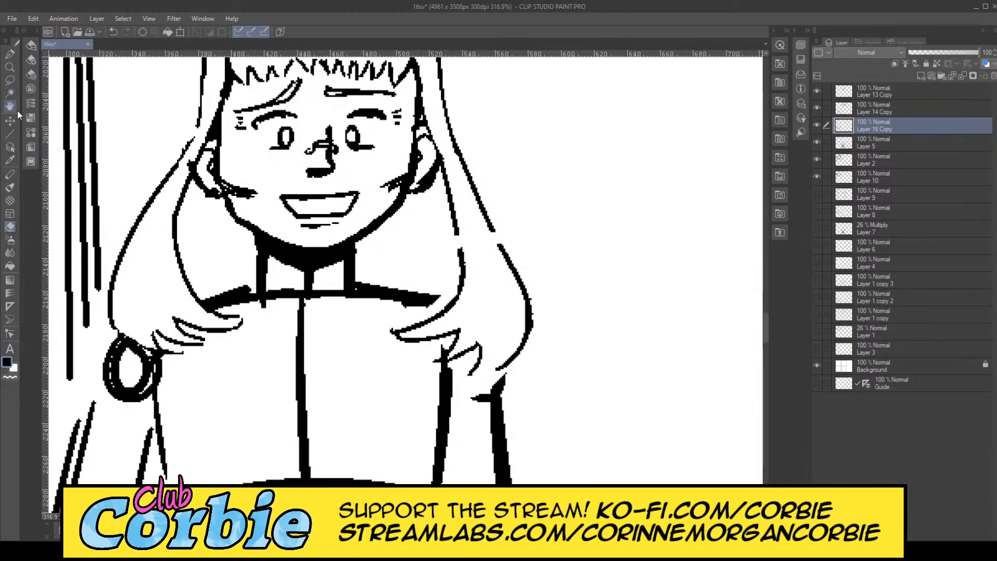
Step: Lasso the lower part of the right lock, shift it slightly up and inward to meet the upper strands, and deselect
left_click(10, 79)
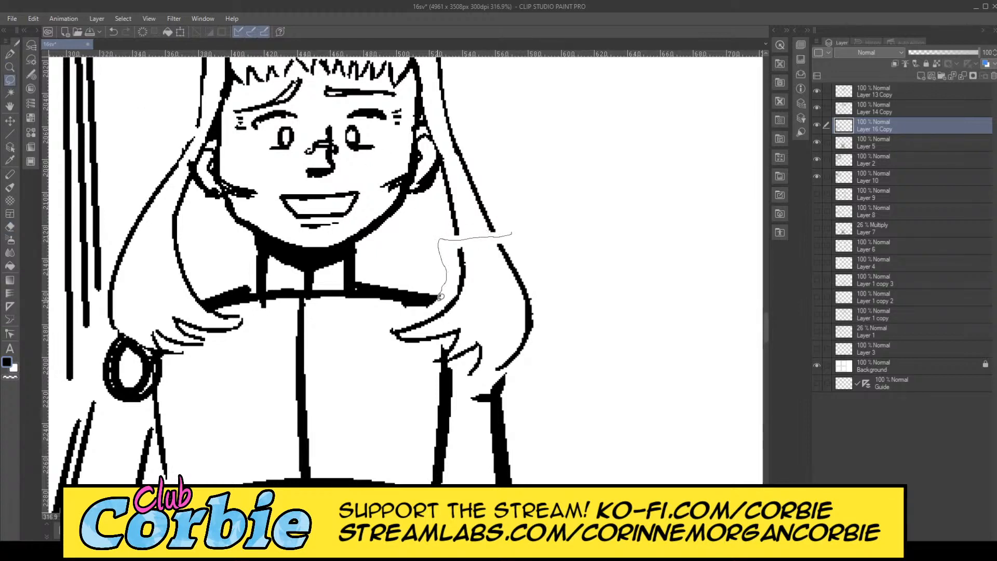
mouse_move(433, 355)
left_mouse_down()
mouse_move(447, 368)
mouse_move(545, 260)
mouse_move(513, 235)
left_mouse_up()
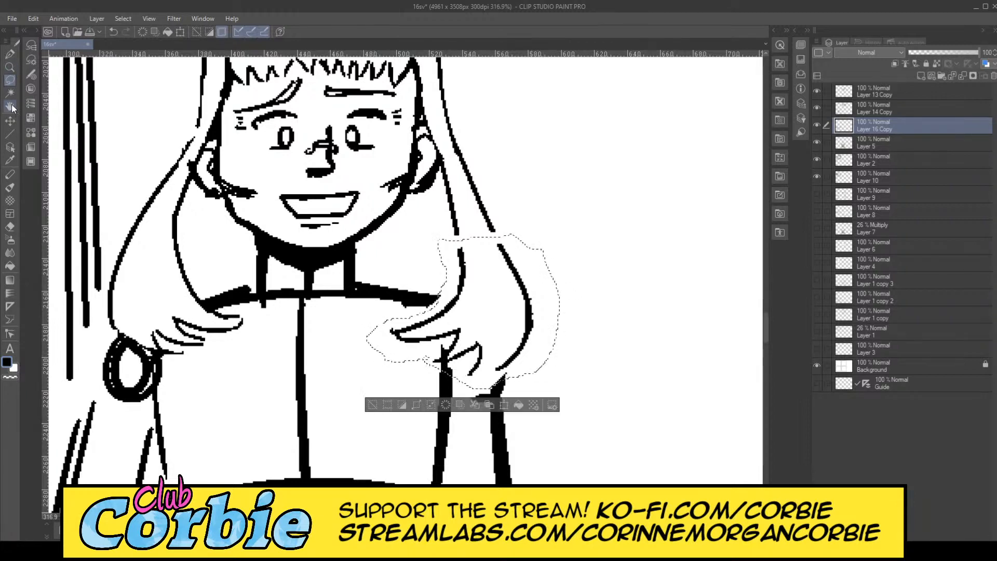
left_click(9, 120)
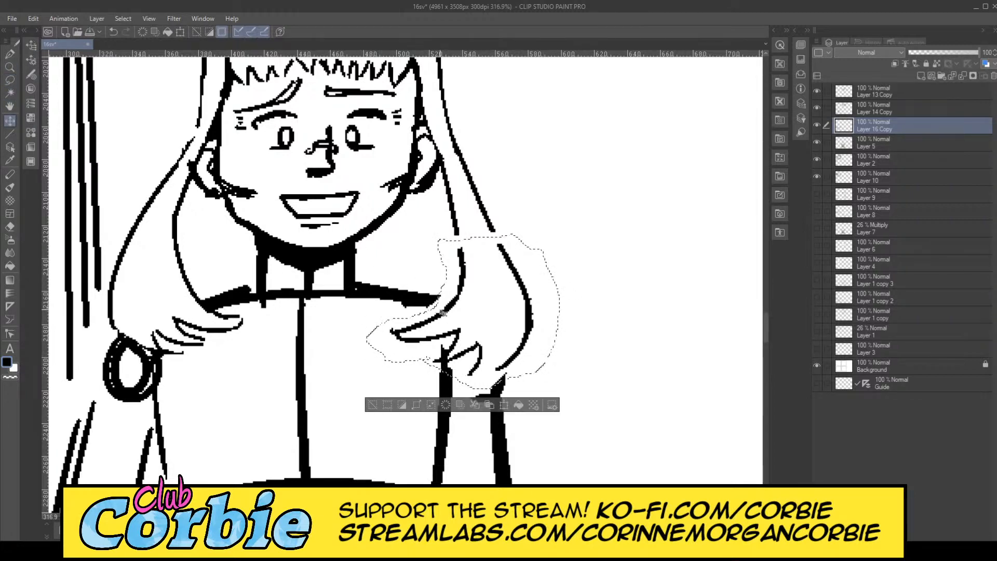
left_click_drag(474, 309, 468, 294)
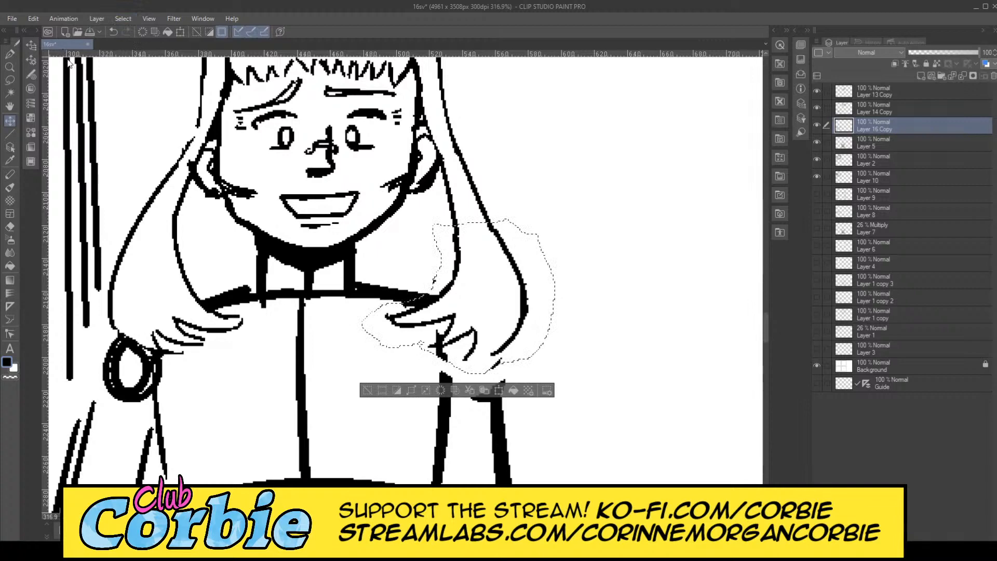
key("ctrl+d")
Step: Draw a thick outline over the top of the head with a small dip at the parting, joining the hair on both sides
key("ctrl+space")
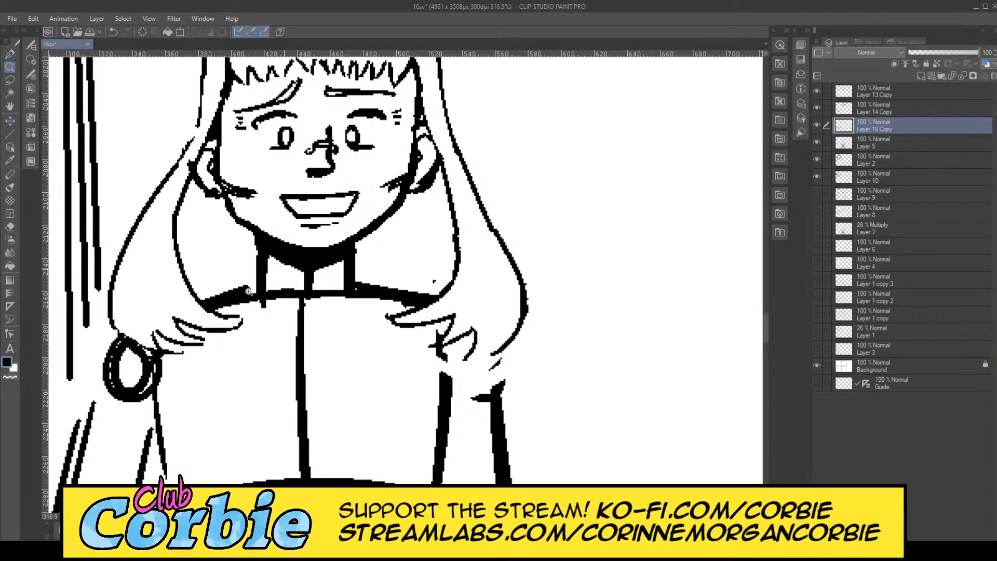
scroll(248, 291, "down", 8)
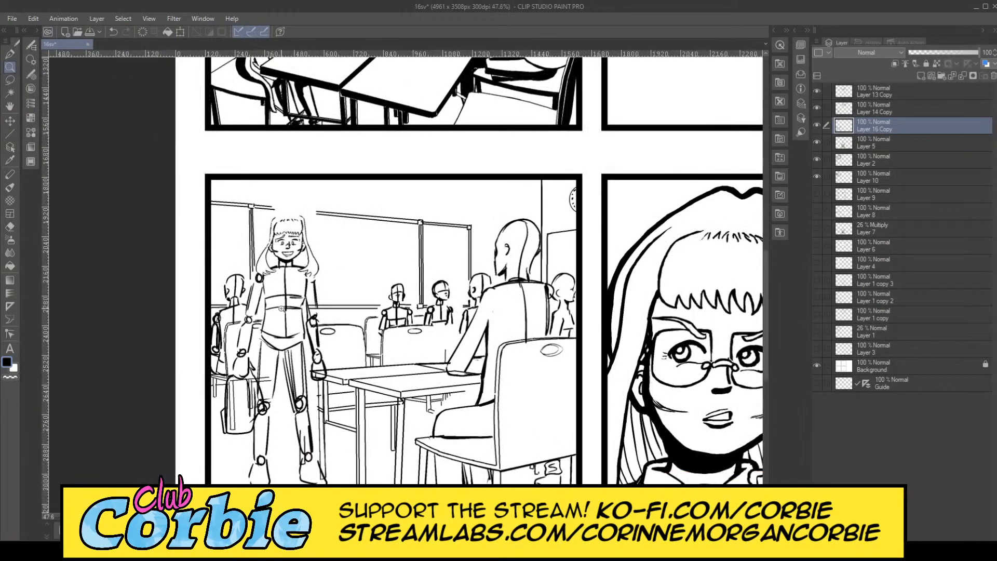
scroll(287, 244, "up", 6)
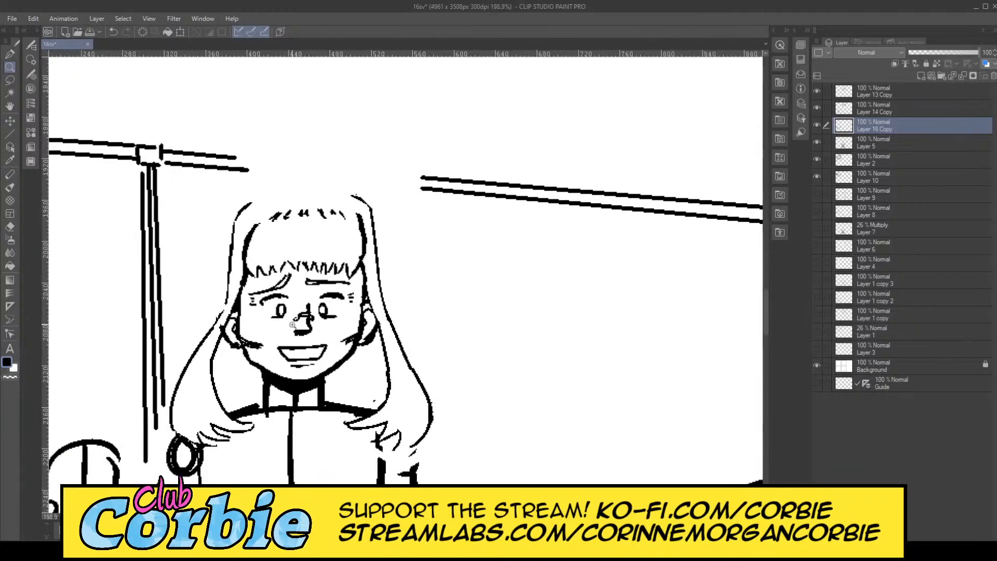
scroll(298, 179, "up", 5)
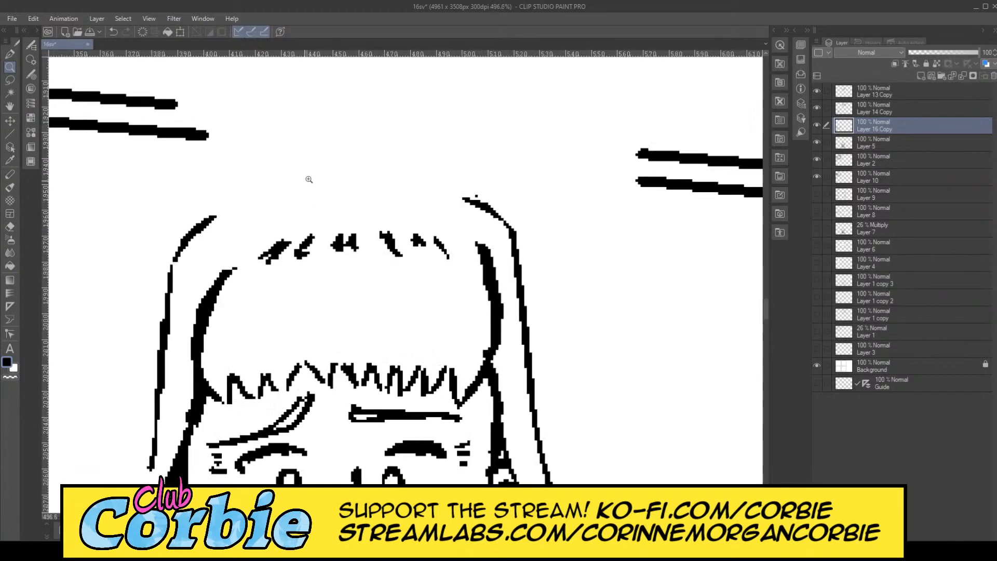
scroll(298, 179, "down", 1)
left_click(10, 54)
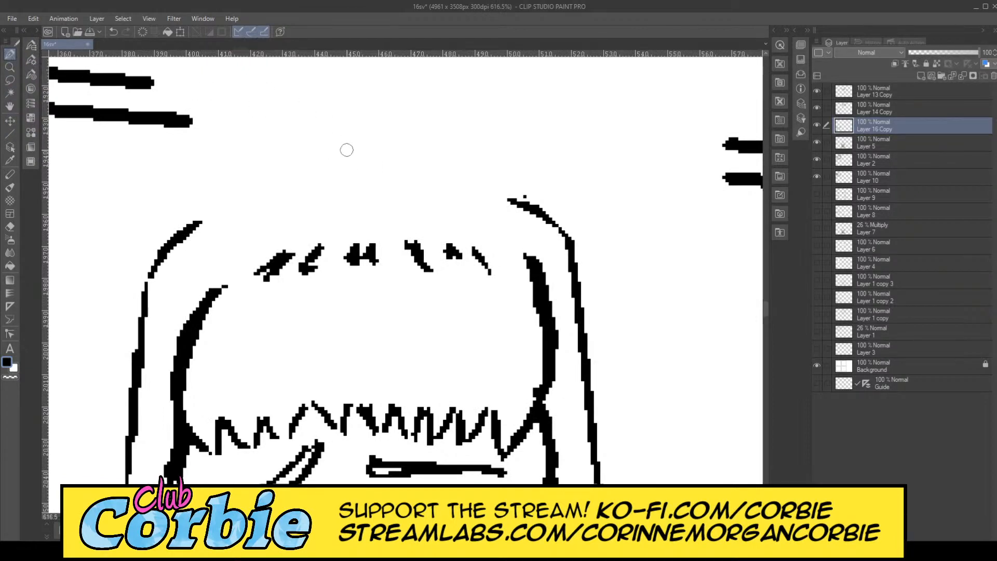
mouse_move(326, 149)
left_mouse_down()
mouse_move(397, 151)
mouse_move(408, 141)
left_mouse_up()
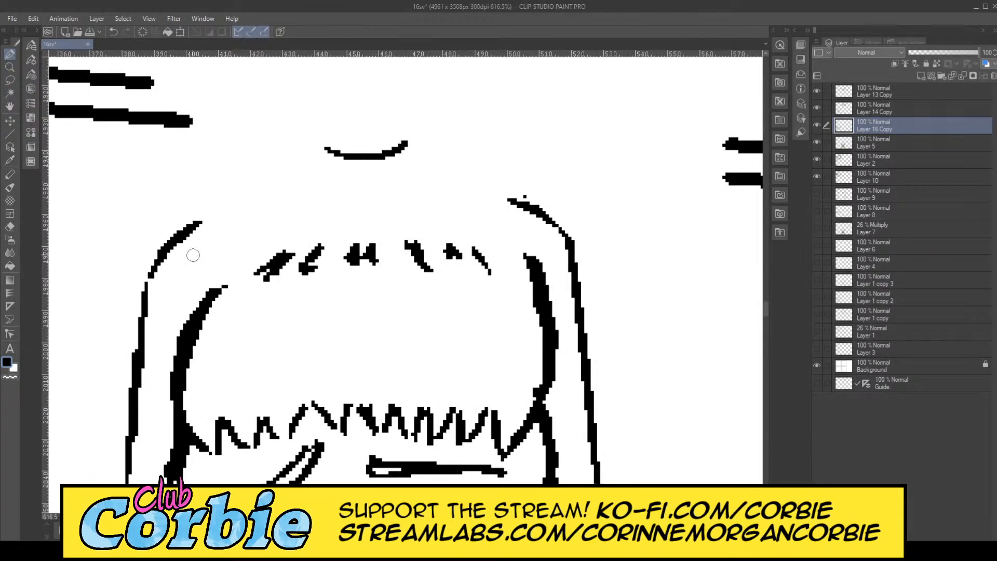
mouse_move(138, 359)
left_mouse_down()
mouse_move(228, 226)
mouse_move(333, 152)
mouse_move(283, 172)
mouse_move(168, 273)
mouse_move(132, 360)
mouse_move(126, 440)
mouse_move(128, 475)
left_mouse_up()
mouse_move(581, 324)
left_mouse_down()
mouse_move(549, 240)
mouse_move(485, 183)
mouse_move(400, 148)
mouse_move(297, 157)
left_mouse_up()
mouse_move(164, 289)
left_mouse_down()
mouse_move(278, 174)
mouse_move(320, 151)
mouse_move(398, 145)
mouse_move(340, 149)
mouse_move(277, 172)
mouse_move(399, 142)
mouse_move(383, 159)
mouse_move(290, 169)
left_mouse_up()
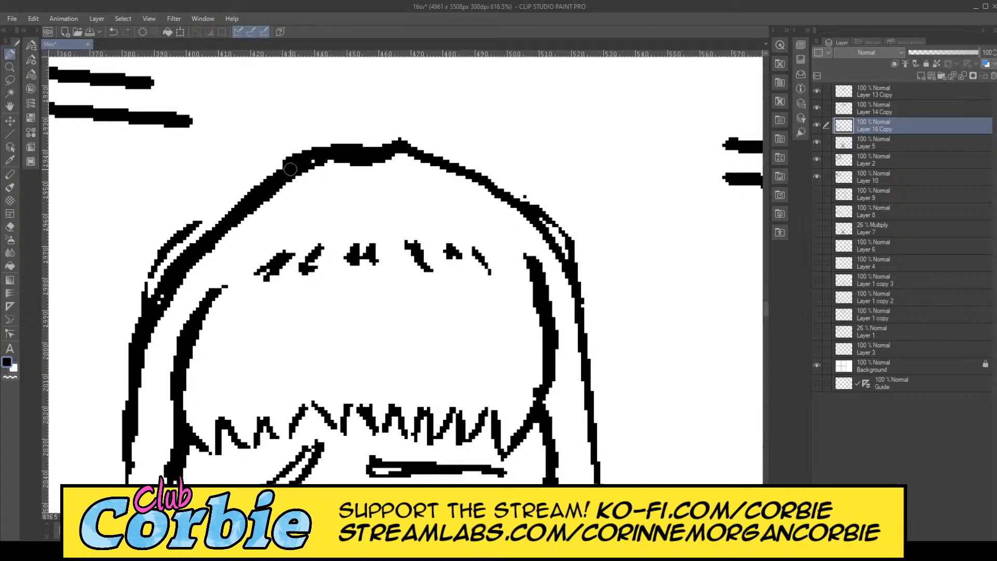
Step: Erase the old hair outline and rough edges outside the left side of the new crown line
left_click(10, 226)
mouse_move(150, 274)
left_mouse_down()
mouse_move(189, 216)
mouse_move(116, 372)
left_mouse_up()
mouse_move(251, 192)
left_mouse_down()
mouse_move(277, 161)
mouse_move(351, 118)
mouse_move(341, 133)
mouse_move(406, 131)
left_mouse_up()
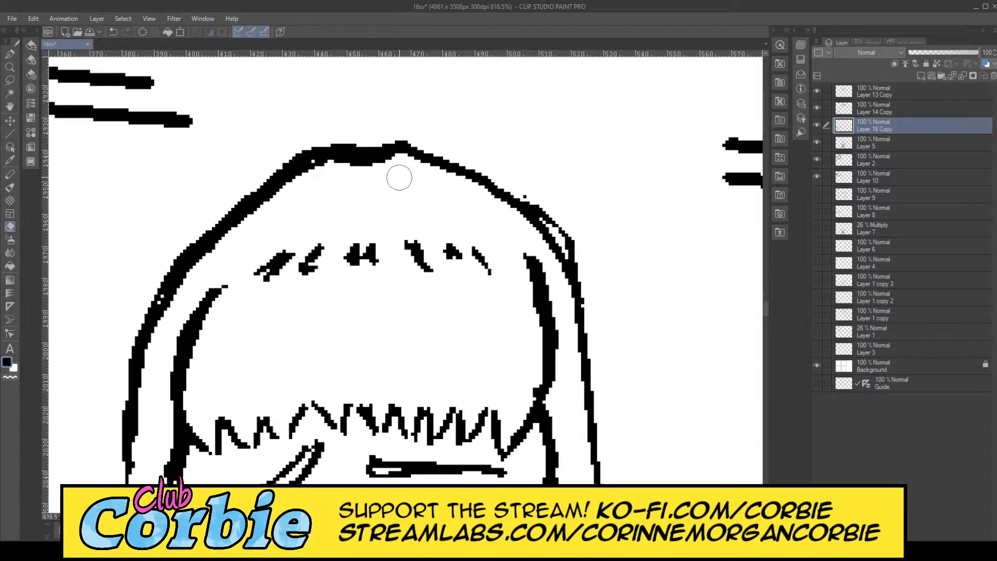
Step: Thicken the crown outline down the right side of the head and erase the old line outside it
left_click(10, 54)
mouse_move(414, 149)
left_mouse_down()
mouse_move(398, 148)
mouse_move(508, 207)
mouse_move(548, 253)
mouse_move(568, 301)
left_mouse_up()
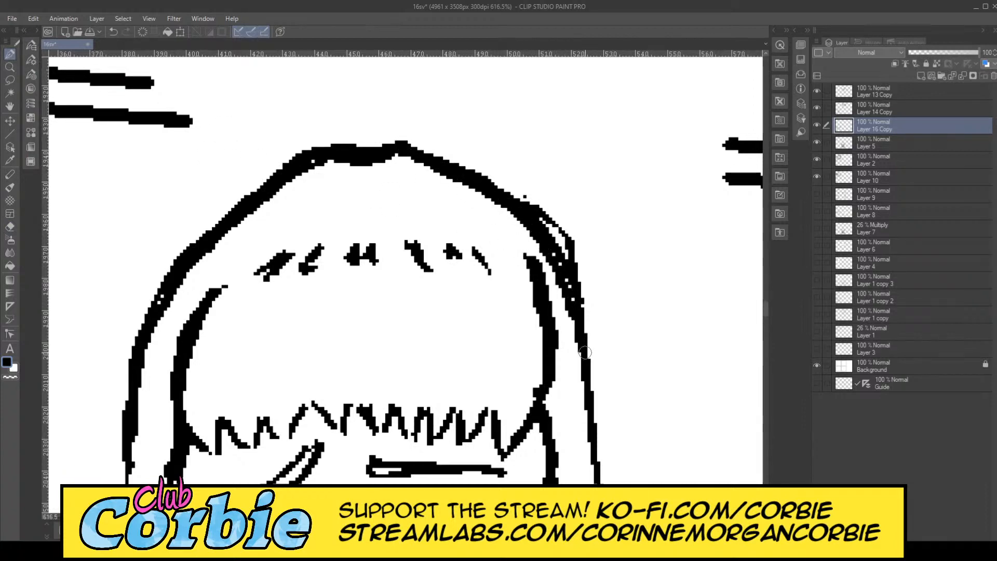
mouse_move(585, 352)
left_mouse_down()
mouse_move(564, 272)
mouse_move(539, 236)
left_mouse_up()
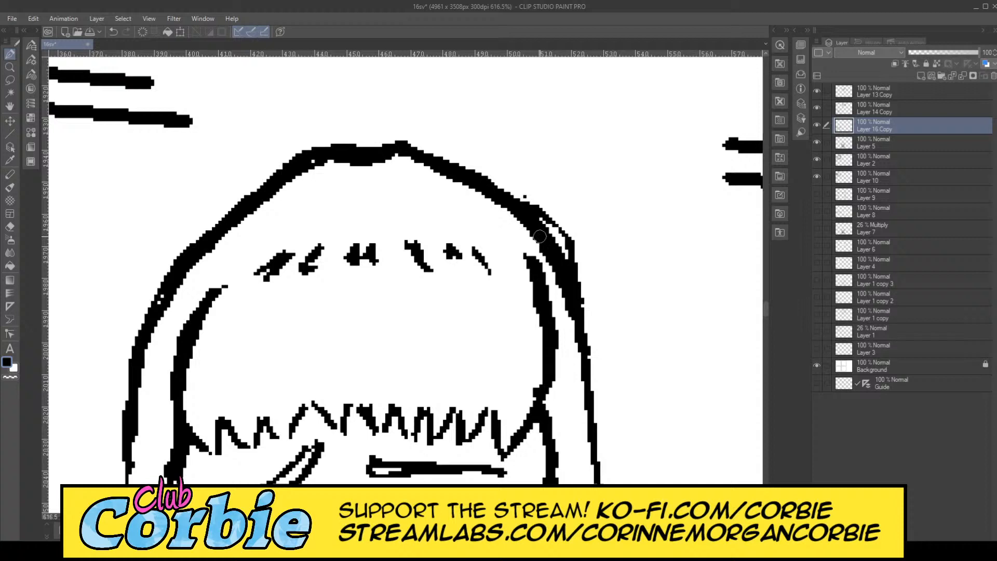
left_click(10, 227)
mouse_move(507, 173)
left_mouse_down()
mouse_move(590, 294)
mouse_move(543, 218)
mouse_move(574, 250)
left_mouse_up()
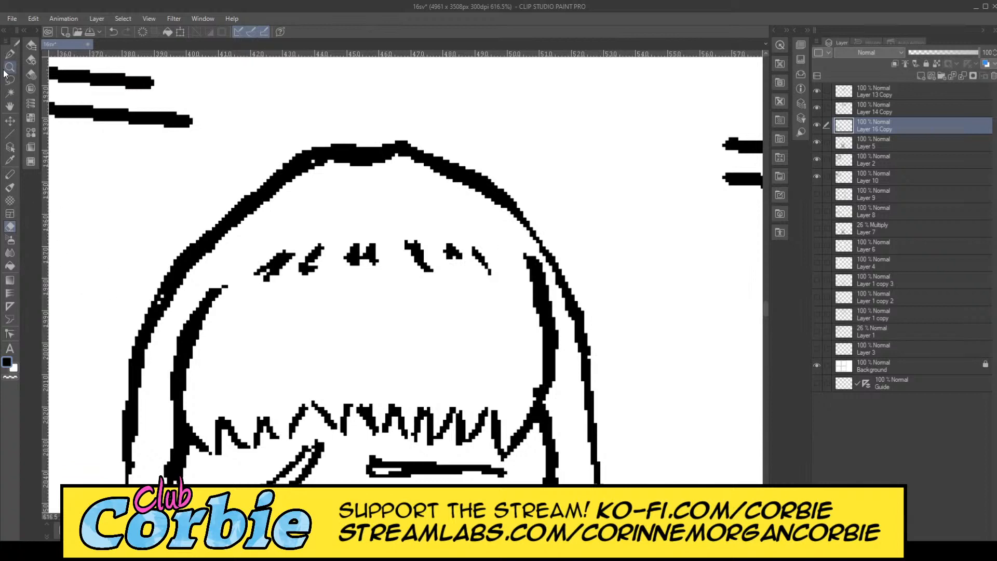
Step: Fill the small white specks in the left side of the crown outline
left_click(10, 54)
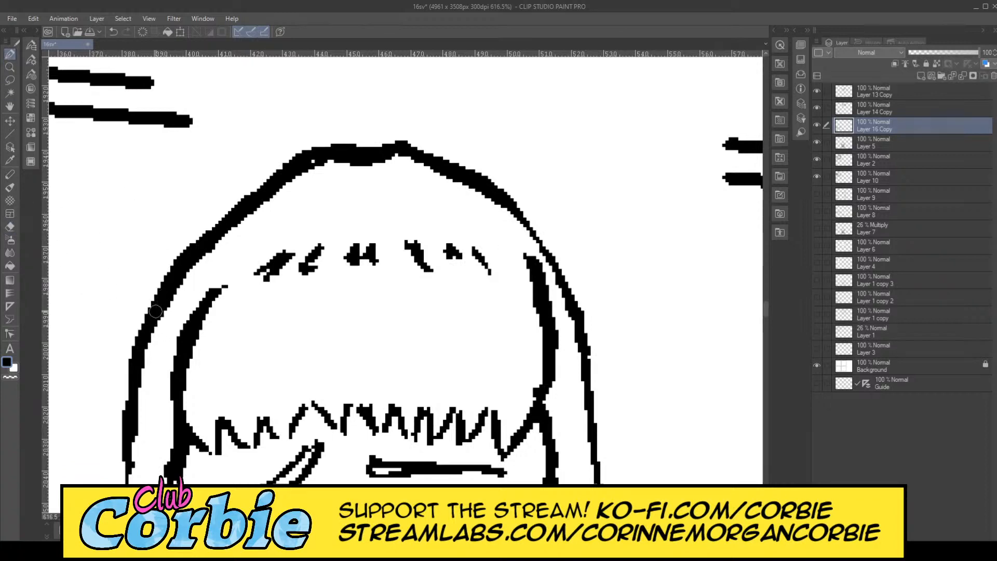
left_click(9, 66)
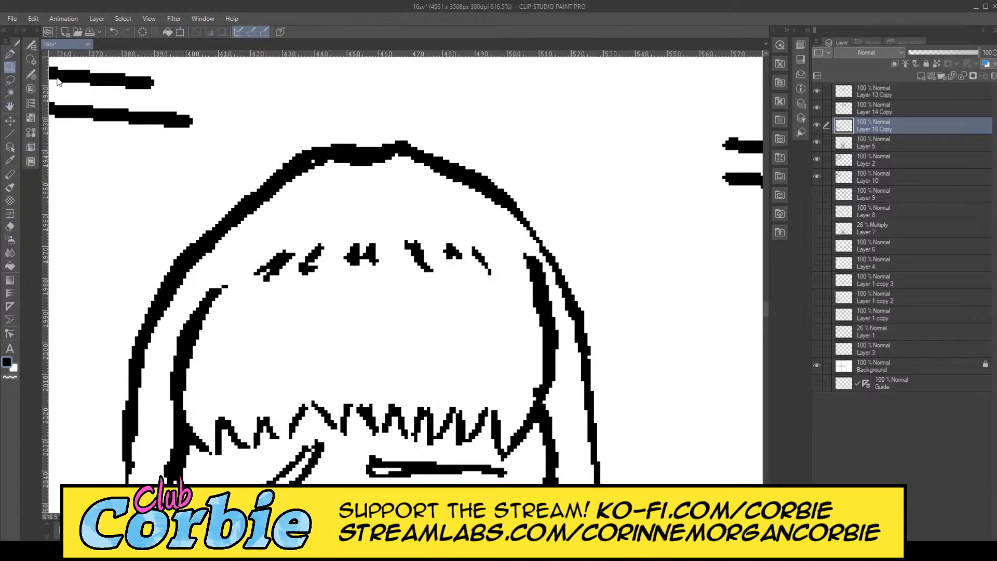
scroll(59, 83, "down", 10)
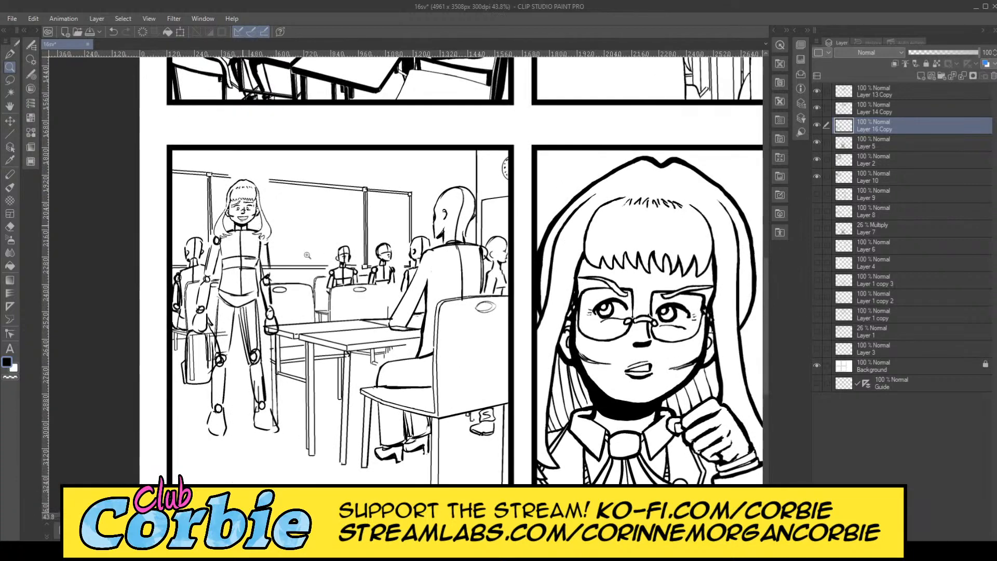
Step: Erase the standing figure's mannequin centre line through the neck and upper chest, plus the shoulder line between the collarbones
left_click_drag(250, 221, 327, 255)
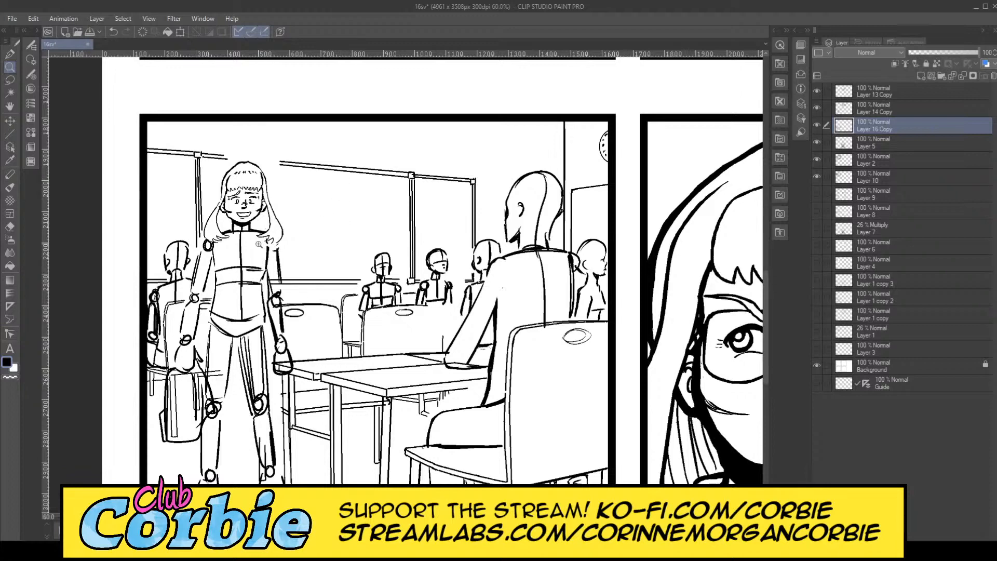
scroll(247, 205, "up", 3)
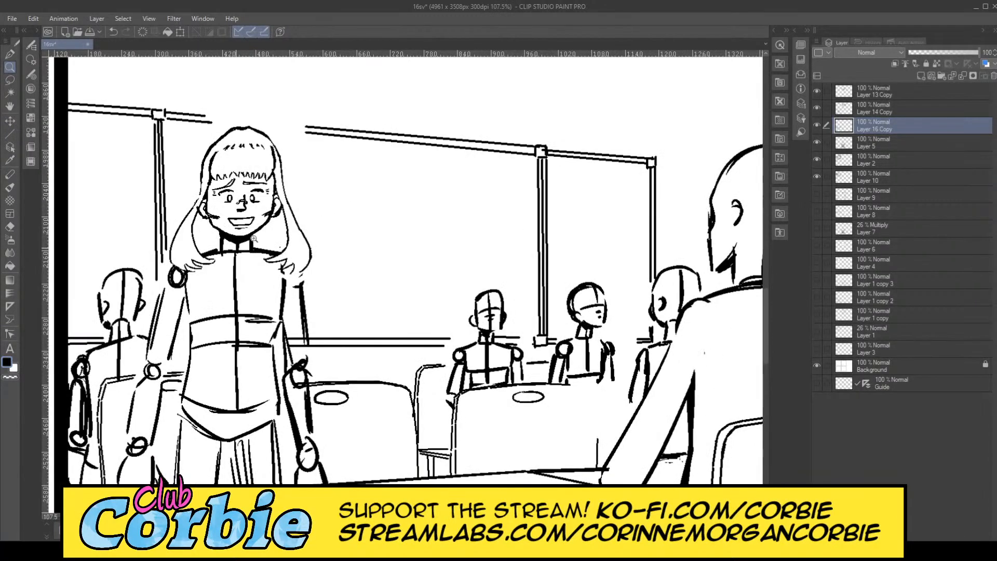
scroll(254, 238, "up", 4)
scroll(253, 239, "up", 4)
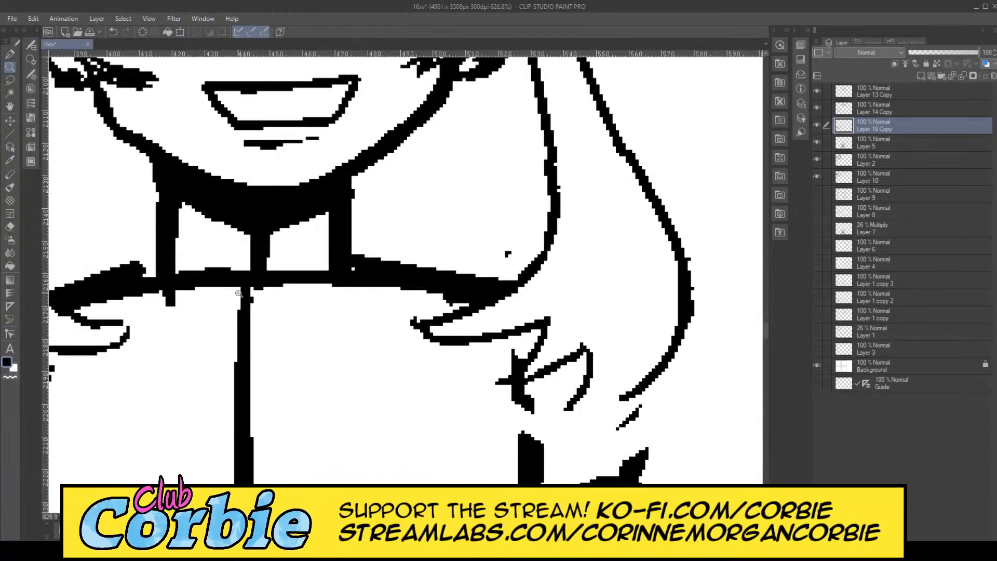
left_click(10, 226)
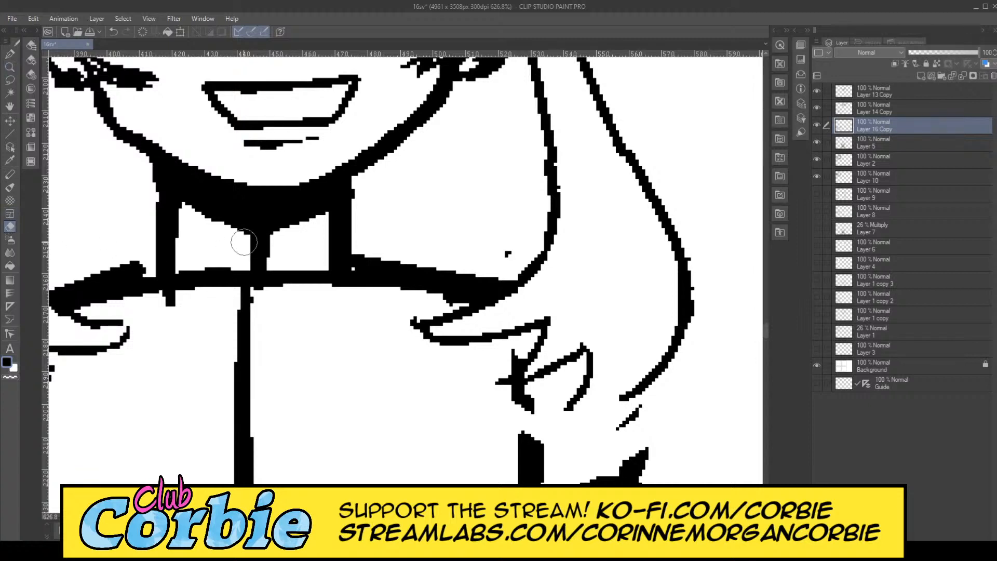
mouse_move(260, 245)
left_mouse_down()
mouse_move(230, 246)
mouse_move(295, 243)
mouse_move(233, 241)
mouse_move(272, 240)
mouse_move(274, 249)
mouse_move(237, 257)
mouse_move(286, 261)
mouse_move(245, 268)
mouse_move(241, 352)
mouse_move(269, 276)
mouse_move(248, 330)
left_mouse_up()
left_click_drag(220, 276, 213, 290)
left_click_drag(279, 276, 285, 279)
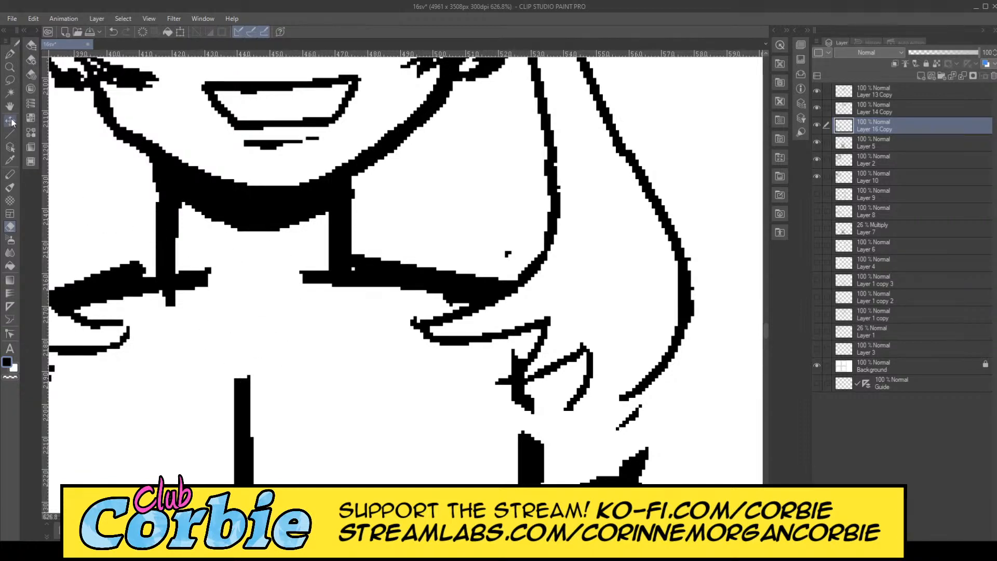
Step: Draw a small square tie knot at the base of the neck and erase the mannequin neck and shoulder lines left of it
left_click(9, 53)
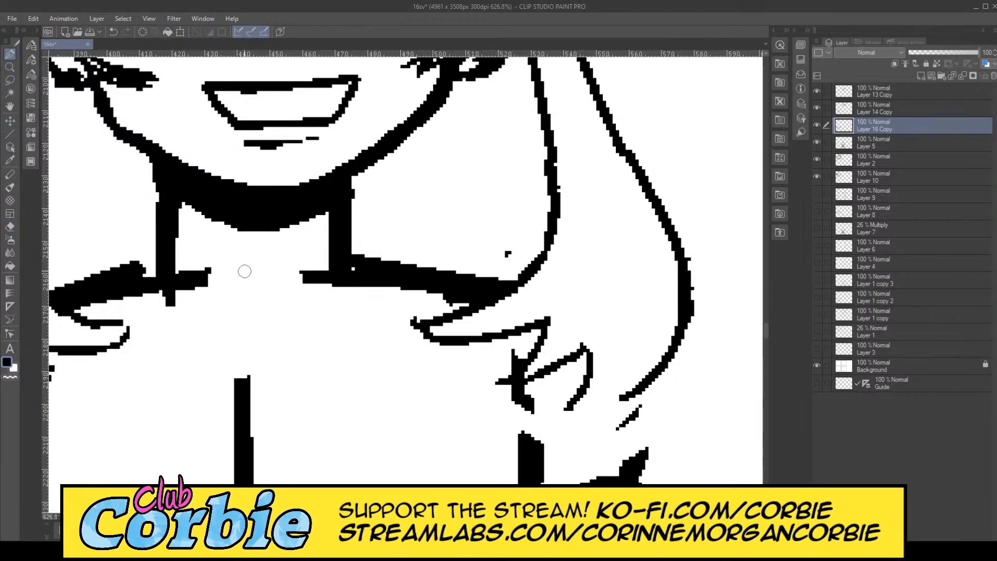
mouse_move(300, 267)
left_mouse_down()
mouse_move(228, 266)
mouse_move(228, 337)
mouse_move(302, 337)
mouse_move(299, 267)
left_mouse_up()
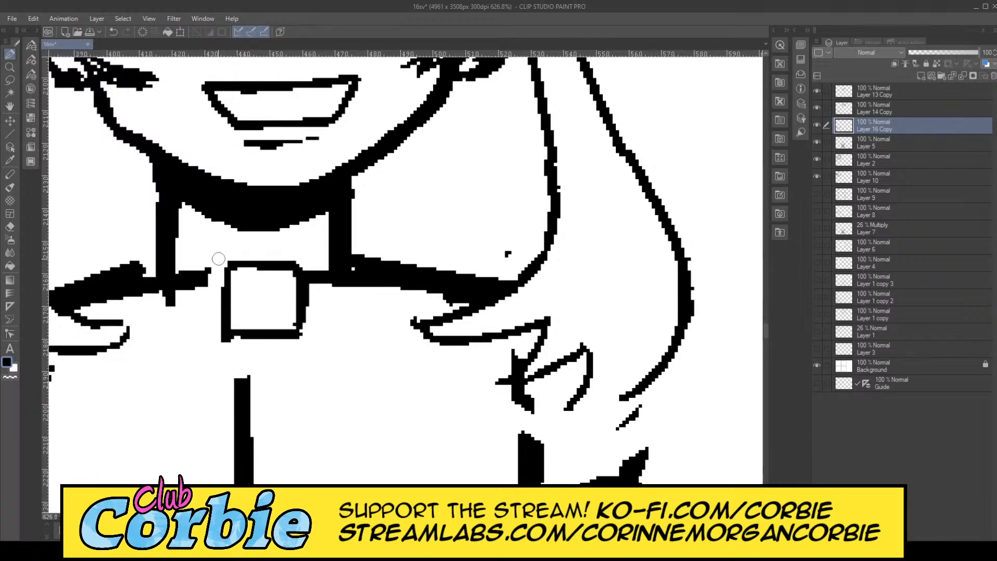
left_click(10, 227)
mouse_move(205, 275)
left_mouse_down()
mouse_move(168, 321)
mouse_move(140, 315)
mouse_move(126, 279)
mouse_move(146, 306)
mouse_move(175, 301)
mouse_move(187, 317)
mouse_move(193, 308)
mouse_move(172, 338)
left_mouse_up()
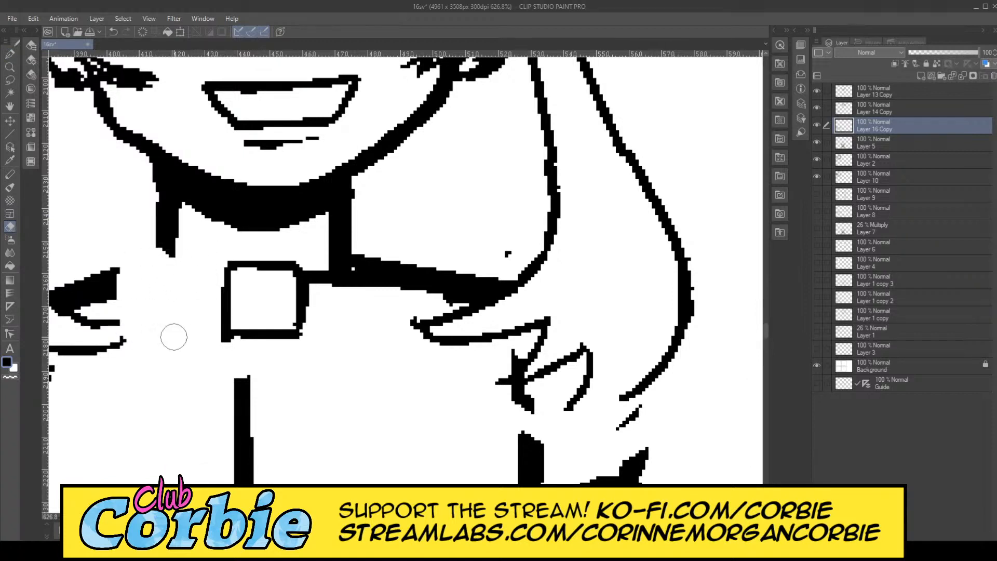
left_click_drag(137, 252, 122, 281)
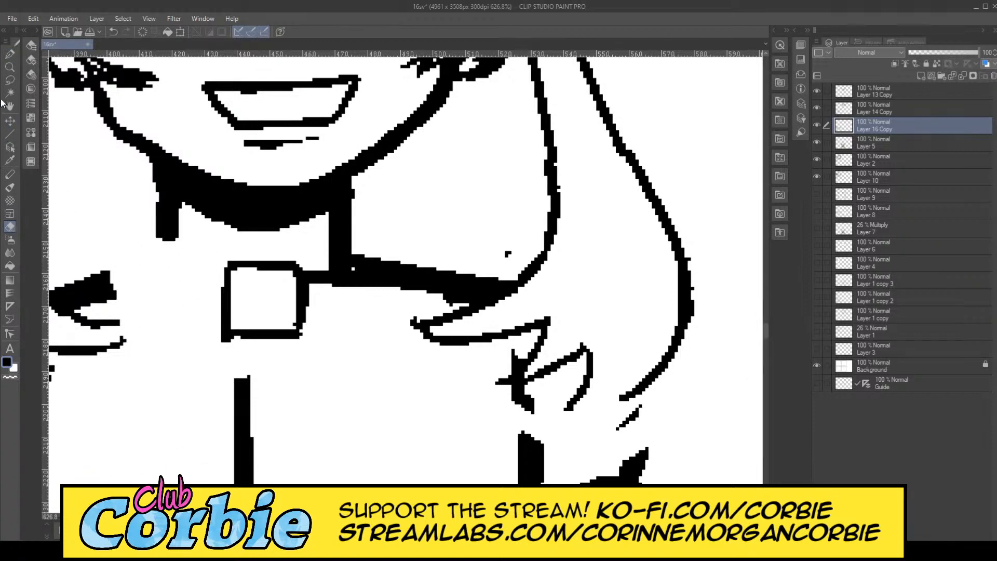
Step: Draw the left collar flap, running from the neck around the shoulder and back to the square knot
left_click(10, 53)
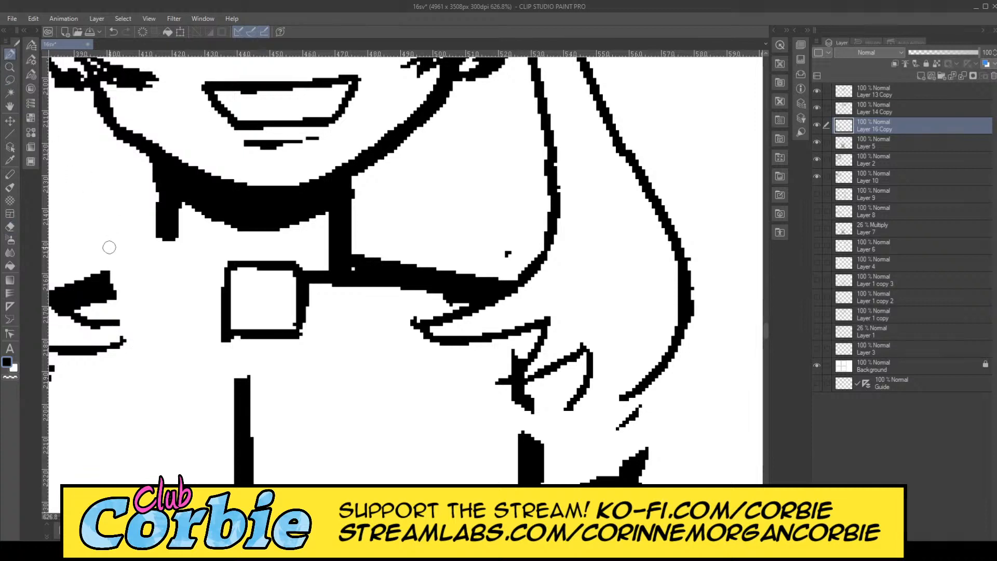
left_click_drag(107, 270, 108, 233)
left_click_drag(117, 339, 214, 379)
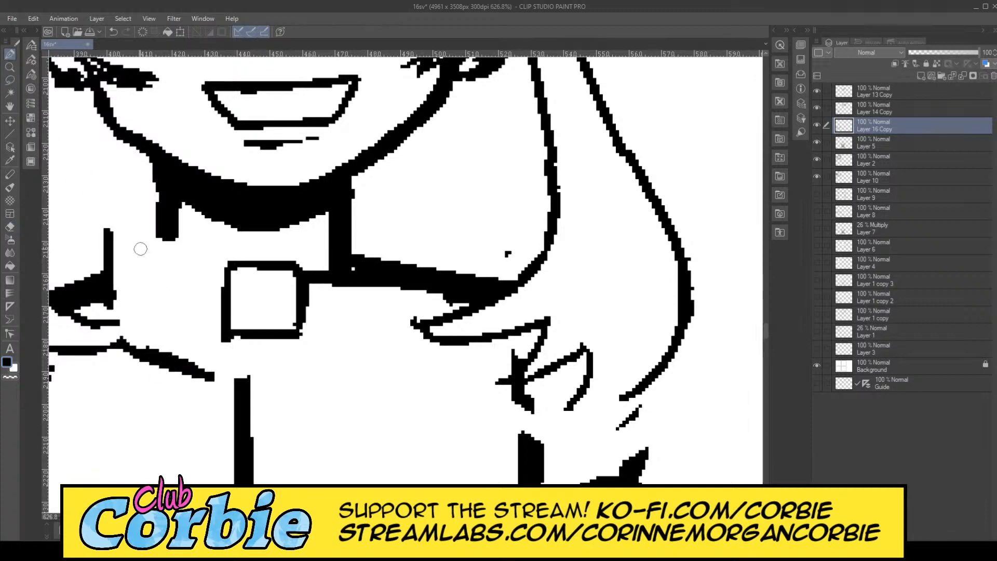
mouse_move(119, 225)
left_mouse_down()
mouse_move(107, 231)
mouse_move(95, 270)
mouse_move(101, 239)
left_mouse_up()
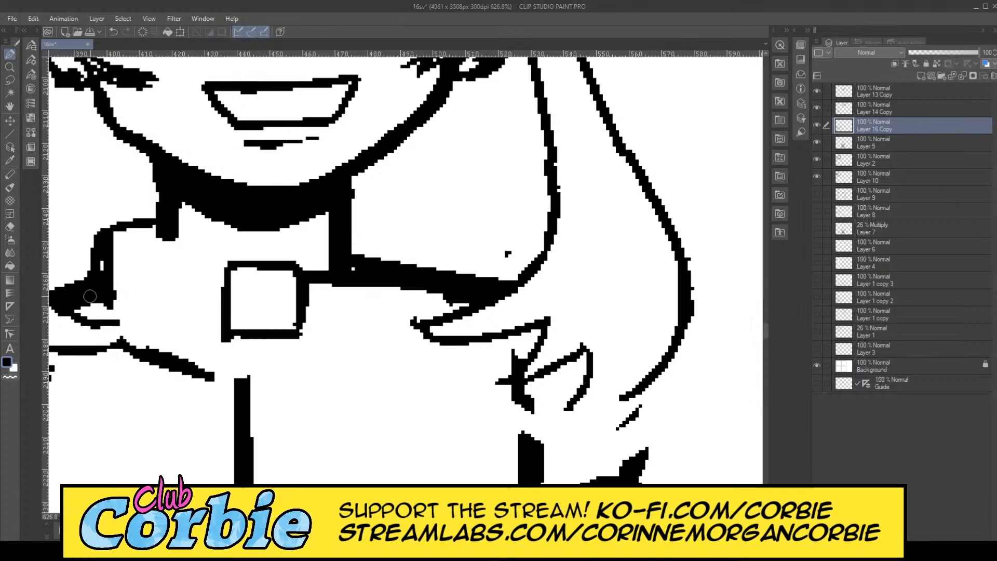
mouse_move(221, 267)
left_mouse_down()
mouse_move(194, 367)
mouse_move(204, 330)
mouse_move(180, 252)
mouse_move(209, 246)
mouse_move(229, 266)
left_mouse_up()
Step: Draw the right collar flap with a thick inner edge beside the knot and an angled outer edge over the shoulder
left_click_drag(313, 283, 343, 369)
left_click_drag(311, 283, 347, 378)
left_click_drag(303, 261, 327, 259)
mouse_move(356, 230)
left_mouse_down()
mouse_move(413, 227)
mouse_move(439, 299)
left_mouse_up()
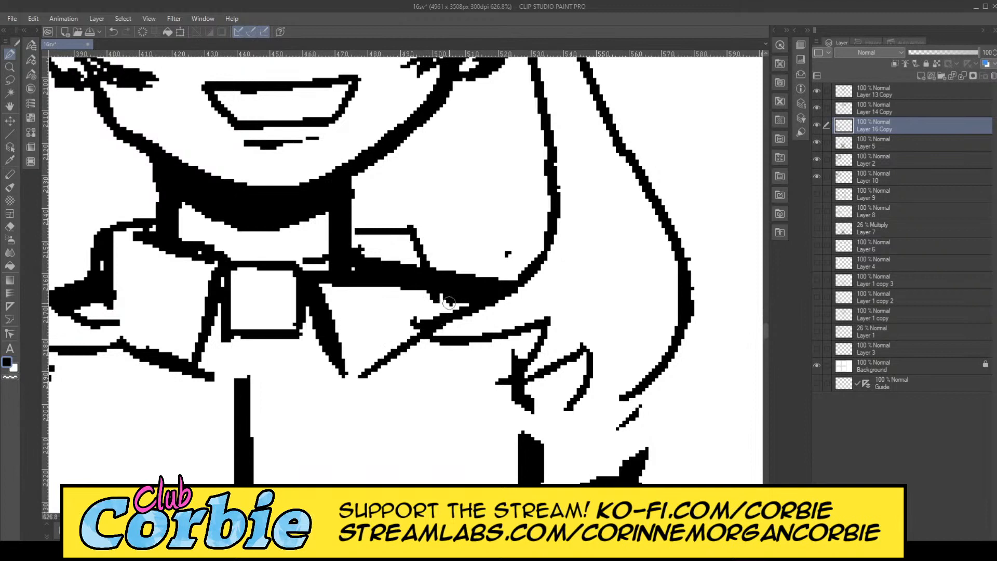
Step: Thicken the upper and outer edges of both collar flaps
mouse_move(450, 303)
left_mouse_down()
mouse_move(426, 229)
mouse_move(430, 246)
mouse_move(400, 221)
mouse_move(342, 222)
left_mouse_up()
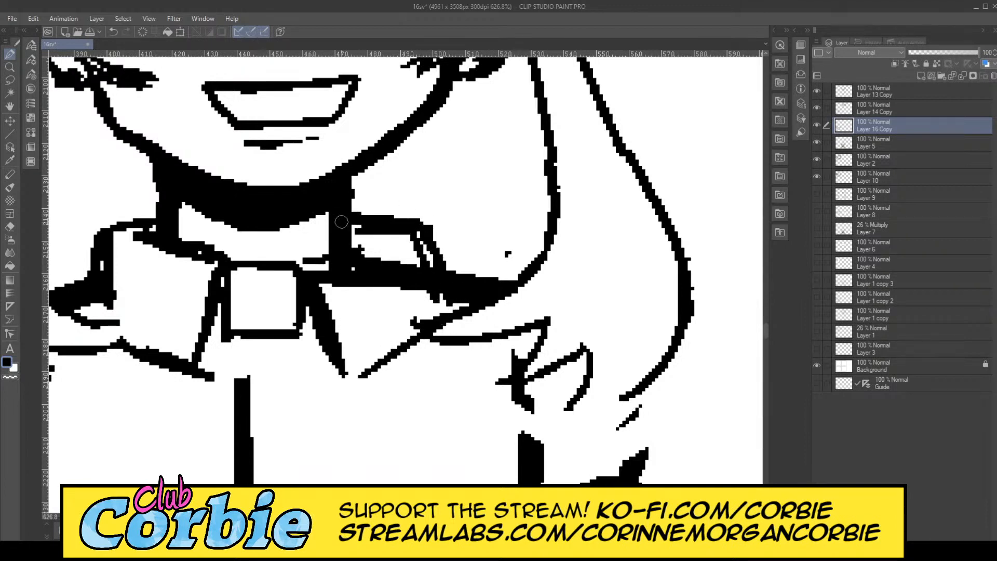
mouse_move(457, 309)
left_mouse_down()
mouse_move(423, 231)
mouse_move(374, 216)
left_mouse_up()
left_click_drag(103, 262, 87, 274)
mouse_move(102, 240)
left_mouse_down()
mouse_move(81, 322)
mouse_move(99, 235)
mouse_move(146, 223)
mouse_move(92, 240)
mouse_move(76, 306)
left_mouse_up()
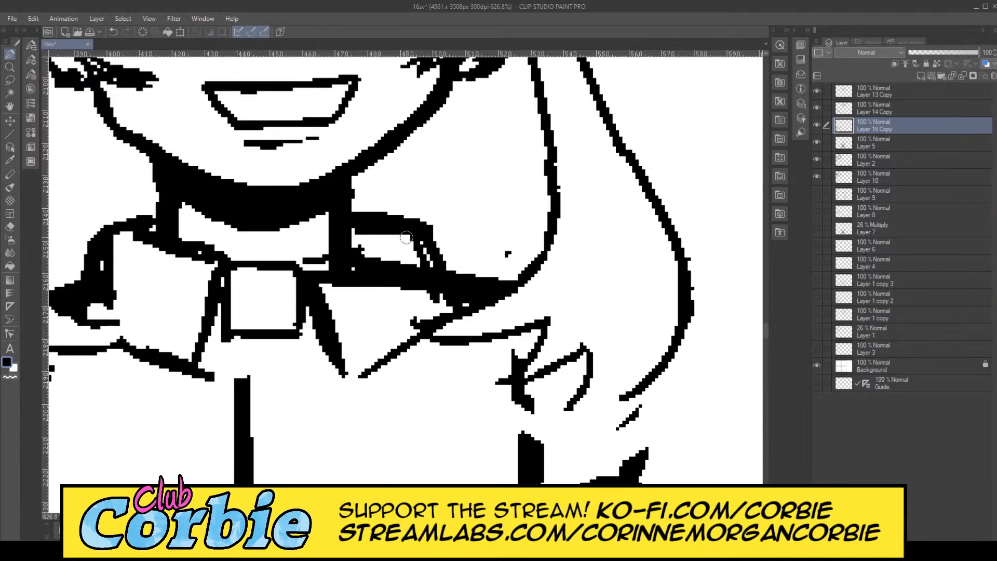
mouse_move(442, 240)
left_mouse_down()
mouse_move(457, 283)
mouse_move(400, 213)
mouse_move(345, 208)
mouse_move(352, 195)
mouse_move(352, 209)
left_mouse_up()
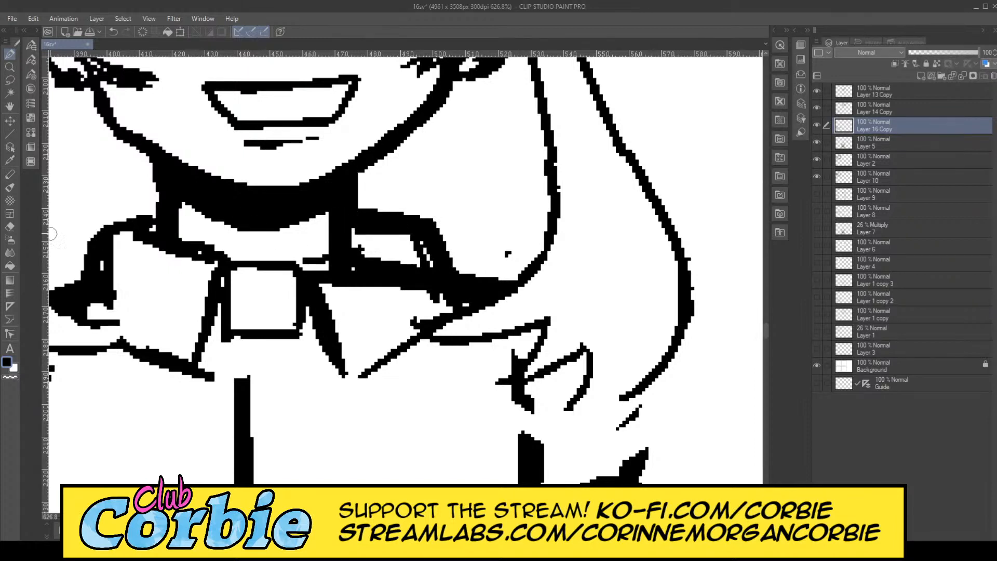
Step: Erase the mannequin shoulder line inside the right collar flap and the rough inner edge of the left flap
left_click(10, 227)
mouse_move(352, 302)
left_mouse_down()
mouse_move(381, 292)
mouse_move(369, 267)
mouse_move(382, 257)
mouse_move(339, 284)
mouse_move(371, 247)
mouse_move(377, 259)
mouse_move(401, 244)
mouse_move(432, 297)
mouse_move(425, 254)
mouse_move(442, 293)
mouse_move(390, 272)
mouse_move(403, 253)
mouse_move(394, 278)
mouse_move(333, 279)
mouse_move(377, 255)
mouse_move(334, 271)
mouse_move(329, 256)
mouse_move(300, 253)
mouse_move(390, 241)
left_mouse_up()
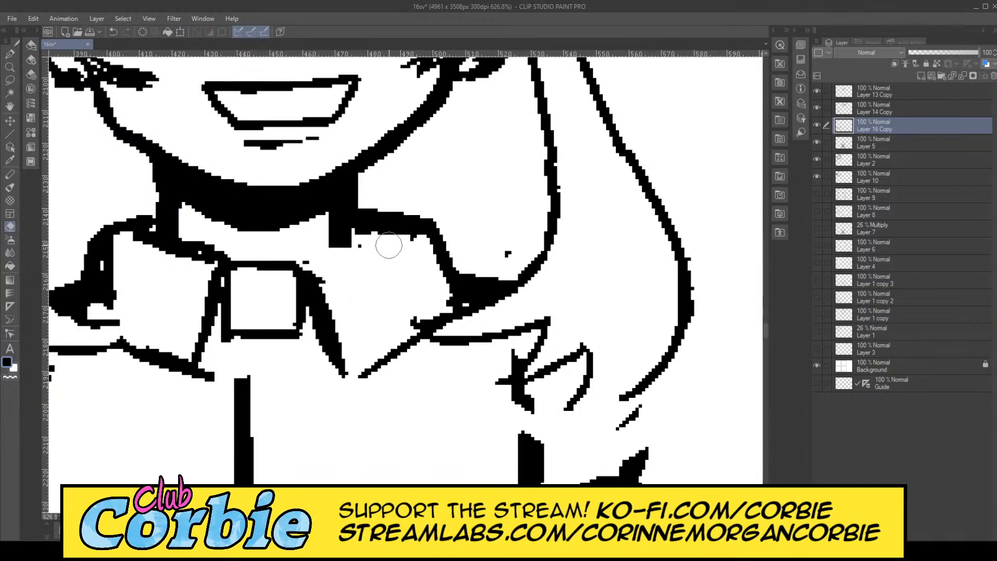
mouse_move(114, 283)
left_mouse_down()
mouse_move(115, 250)
mouse_move(111, 296)
left_mouse_up()
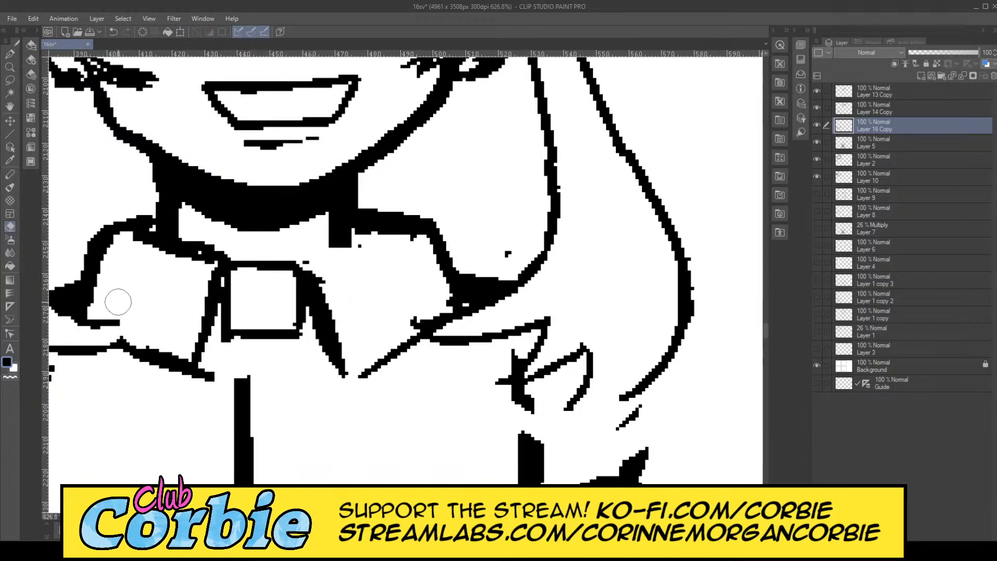
Step: Ink the right collar flap's neckline from the knot to the neck and extend its outer edge farther over the shoulder
left_click(16, 56)
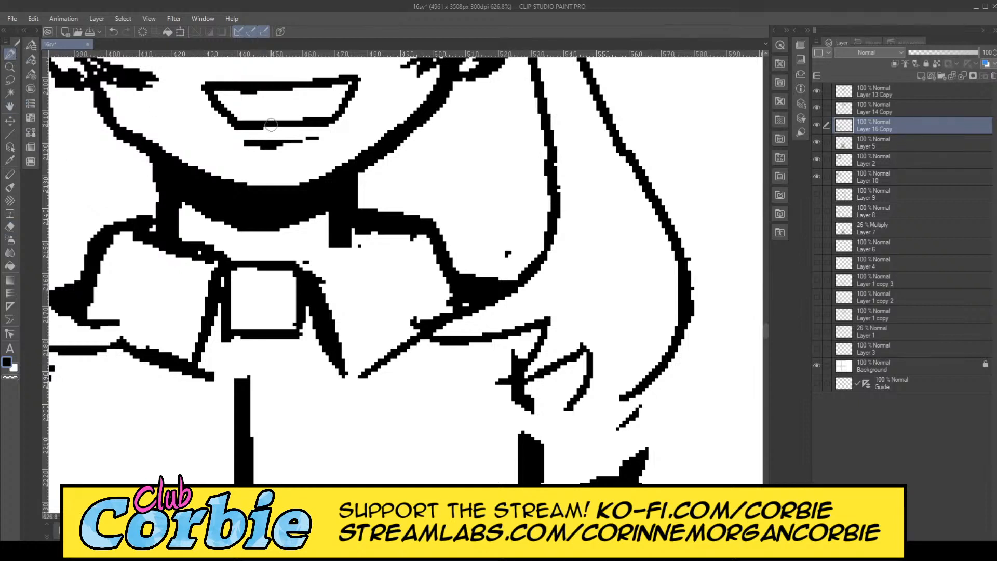
mouse_move(306, 253)
left_mouse_down()
mouse_move(403, 228)
mouse_move(304, 258)
left_mouse_up()
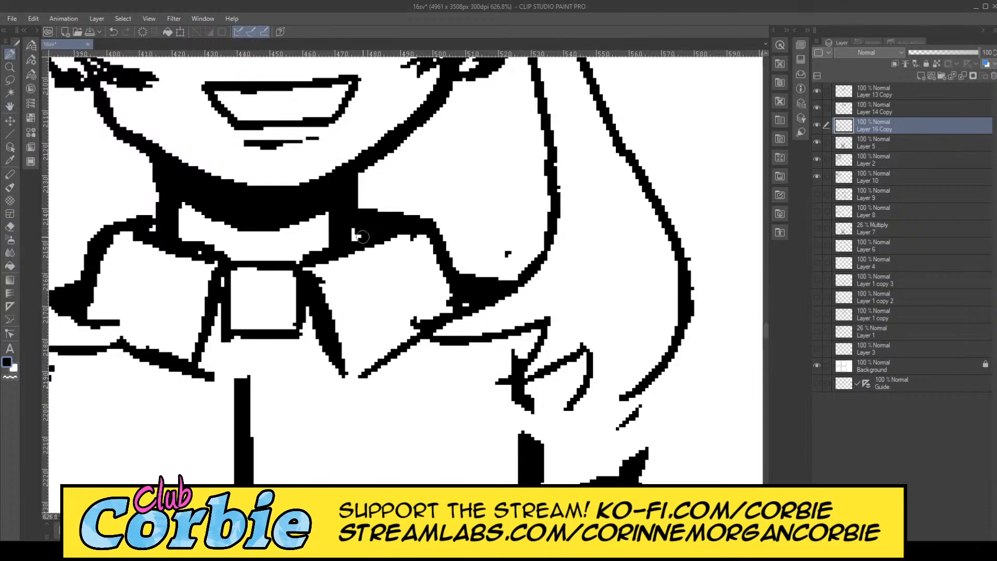
mouse_move(400, 227)
left_mouse_down()
mouse_move(445, 250)
mouse_move(432, 229)
mouse_move(450, 249)
left_mouse_up()
mouse_move(470, 281)
left_mouse_down()
mouse_move(440, 221)
mouse_move(363, 212)
mouse_move(430, 221)
mouse_move(454, 274)
left_mouse_up()
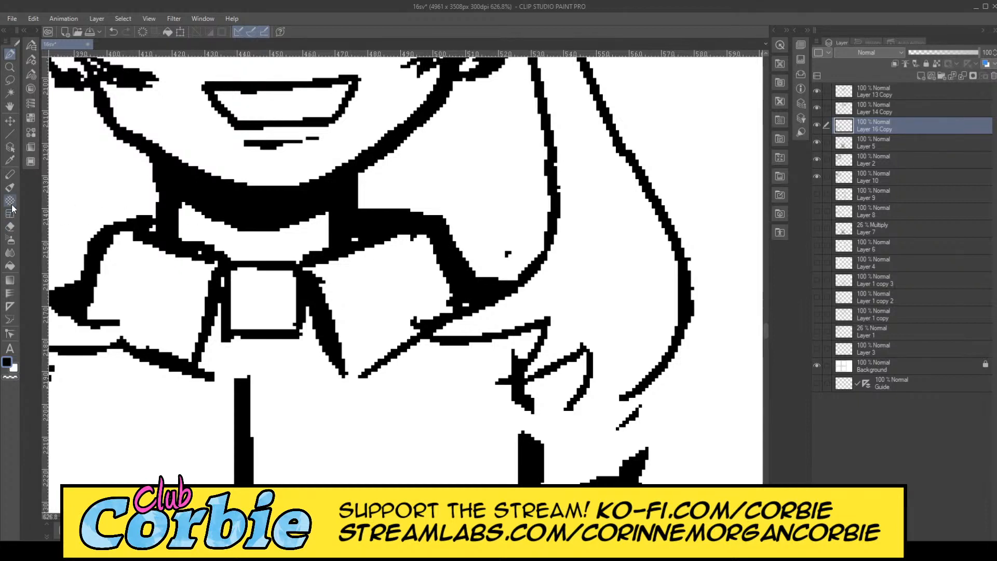
Step: Thin the right collar flap's outer edge from the inside and erase the stray dot beside it
left_click(9, 227)
mouse_move(427, 288)
left_mouse_down()
mouse_move(460, 291)
mouse_move(439, 250)
mouse_move(428, 238)
mouse_move(401, 243)
mouse_move(427, 240)
mouse_move(439, 295)
left_mouse_up()
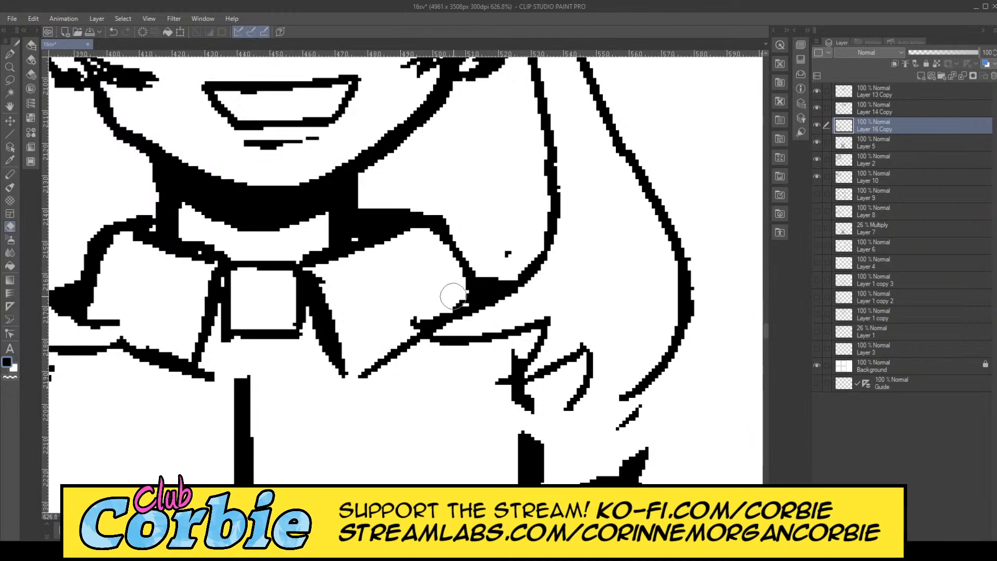
left_click_drag(520, 249, 478, 260)
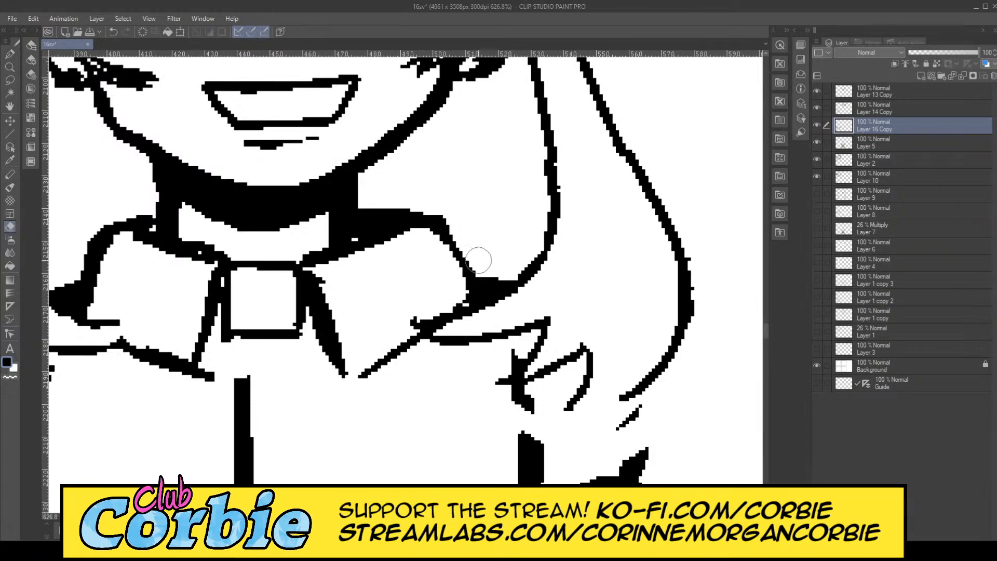
Step: Erase the left collar flap's outer edge, redraw it farther out to the hair, and fill the speck beside the neck
left_click(10, 68)
scroll(240, 280, "down", 6)
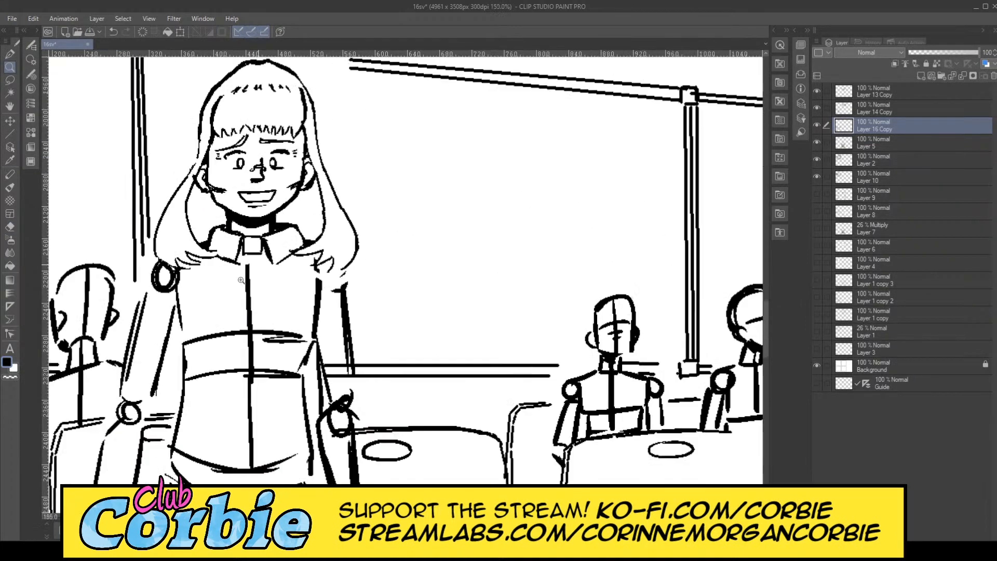
scroll(240, 280, "down", 3)
scroll(259, 276, "up", 12)
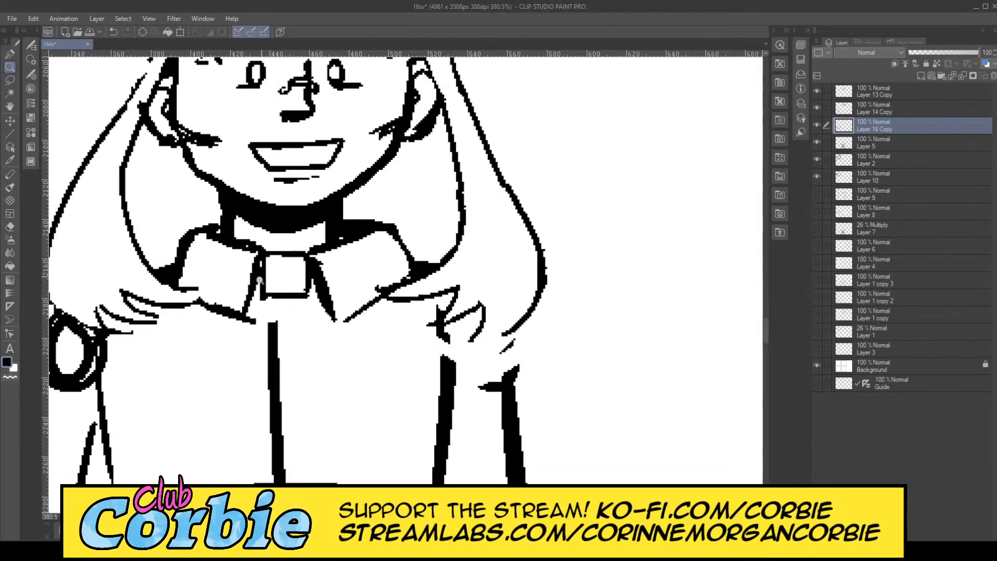
scroll(275, 248, "down", 6)
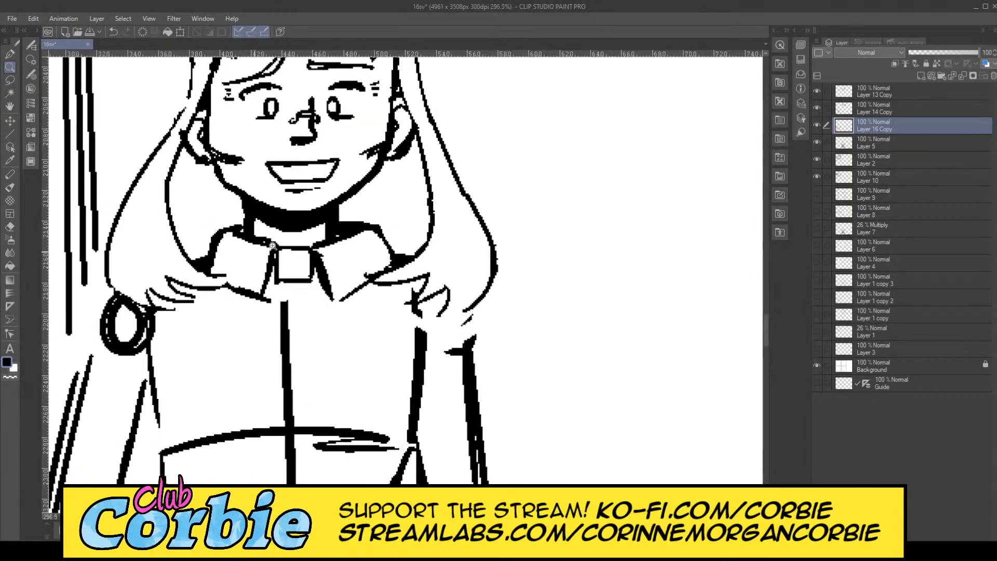
scroll(273, 245, "up", 2)
scroll(142, 242, "up", 2)
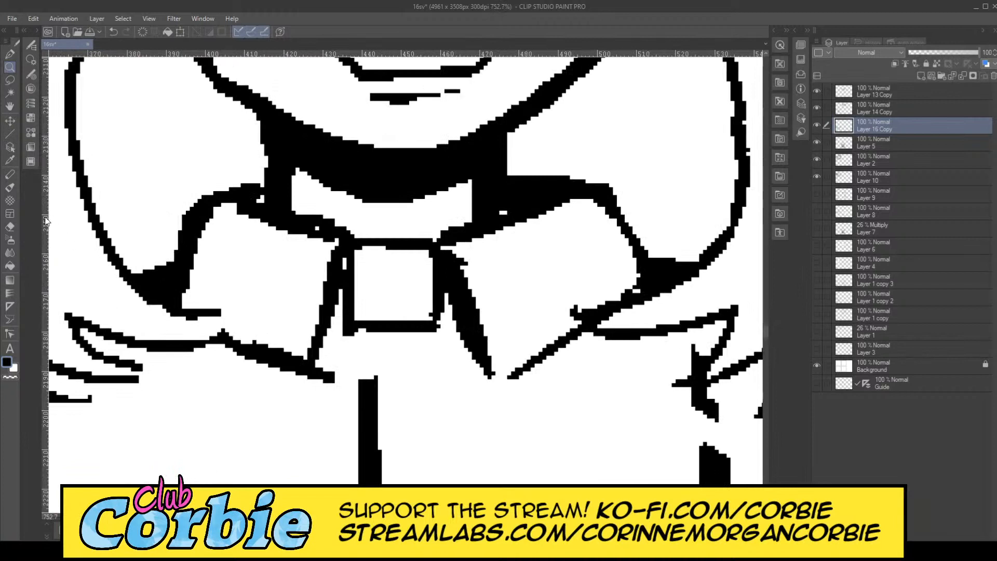
left_click(10, 226)
mouse_move(196, 282)
left_mouse_down()
mouse_move(167, 286)
mouse_move(200, 263)
mouse_move(195, 205)
mouse_move(211, 239)
mouse_move(193, 259)
left_mouse_up()
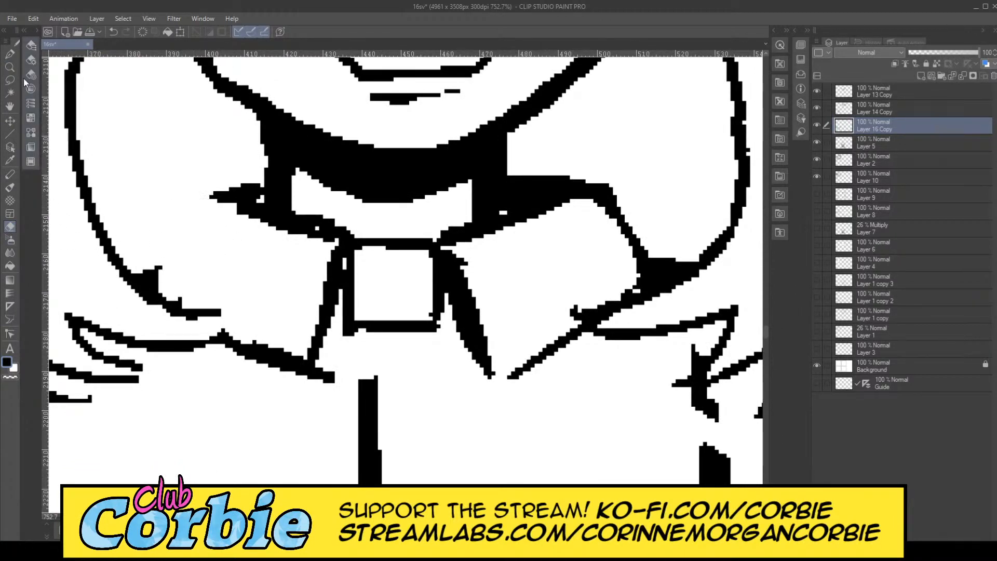
left_click(10, 53)
mouse_move(143, 285)
left_mouse_down()
mouse_move(179, 202)
mouse_move(255, 194)
left_mouse_up()
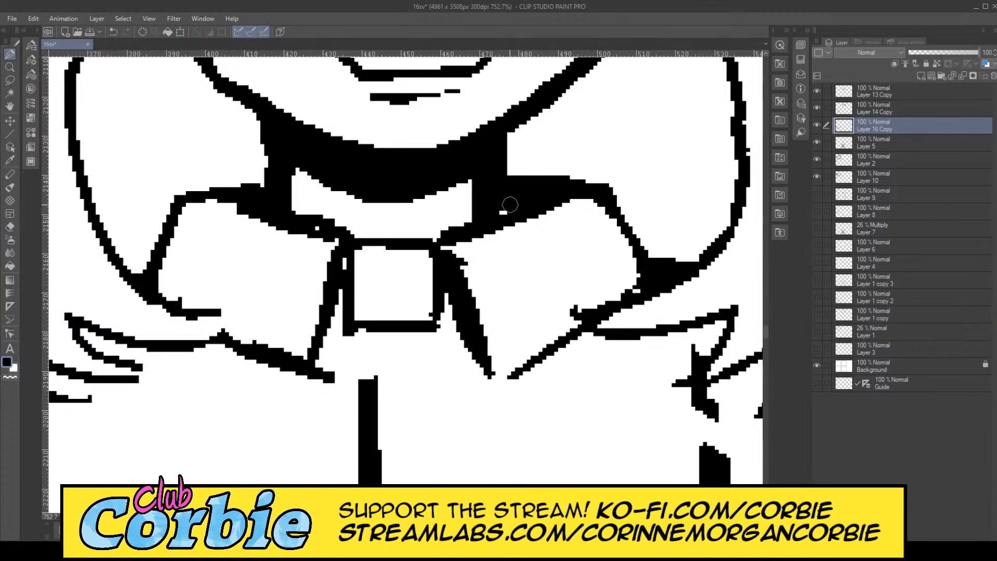
left_click_drag(510, 205, 506, 212)
Step: Erase the overshooting tip below the left collar flap and the upper part of the mannequin's torso centre line
left_click(10, 67)
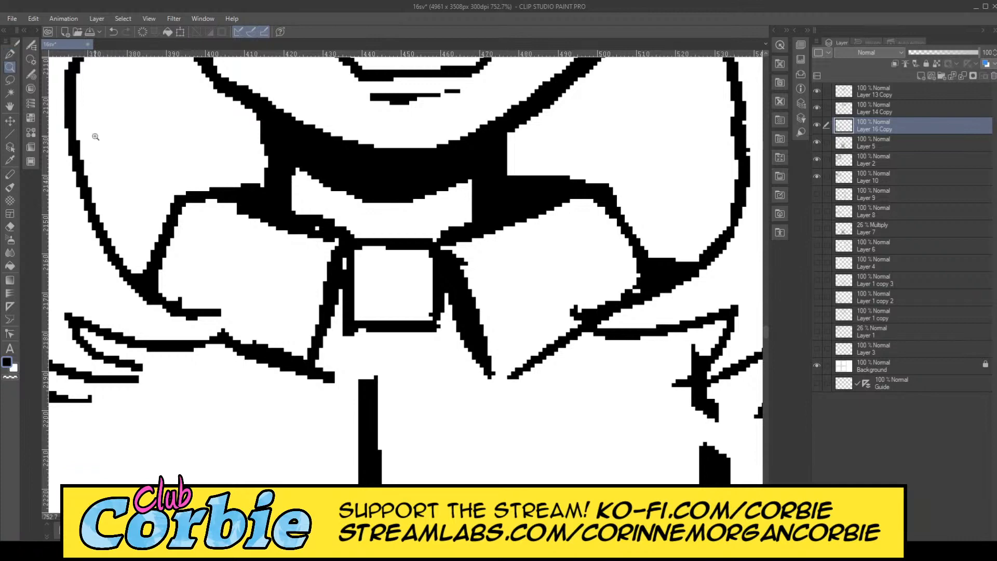
scroll(153, 221, "down", 5)
scroll(155, 242, "up", 4)
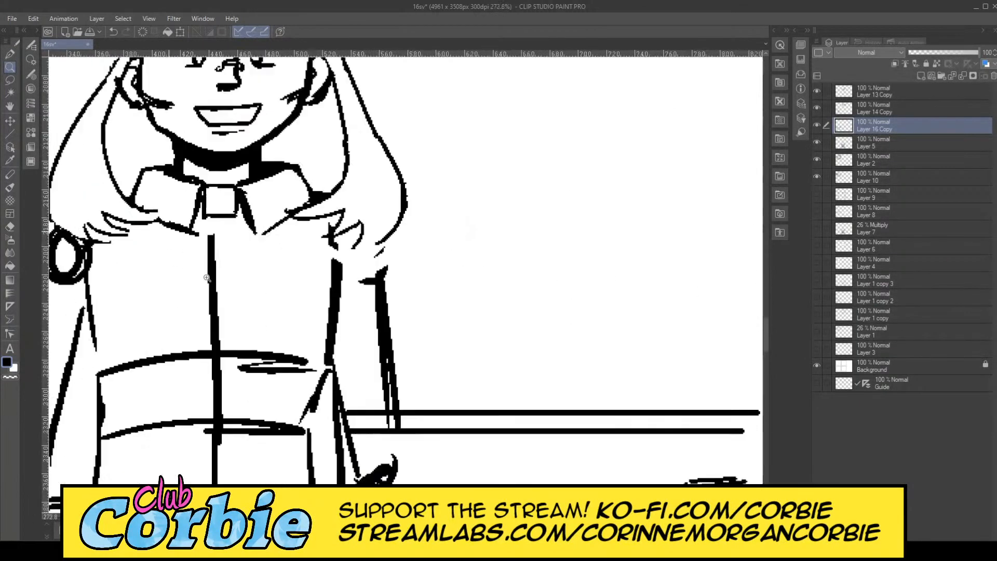
left_click(224, 119)
left_click(10, 226)
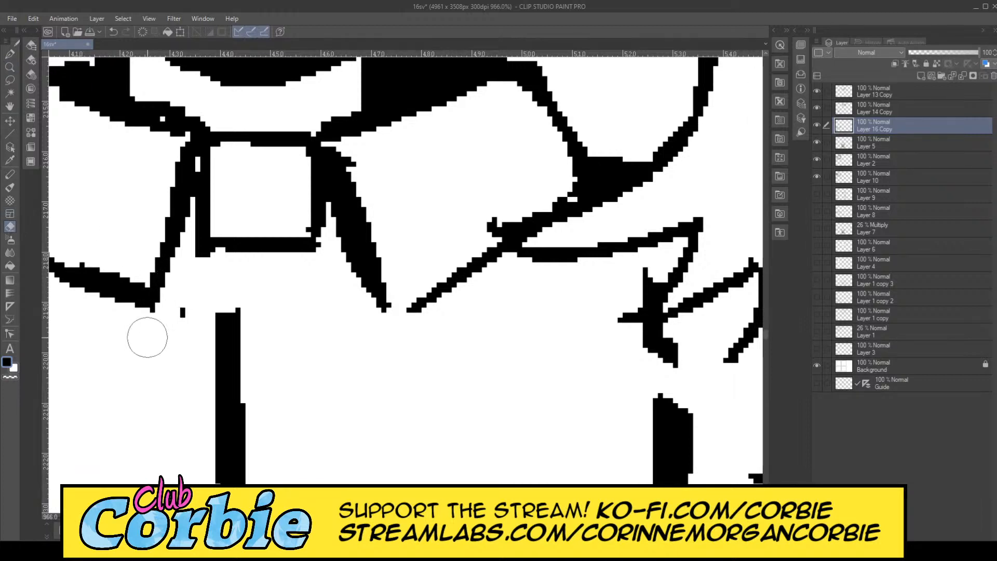
mouse_move(148, 338)
left_mouse_down()
mouse_move(196, 291)
mouse_move(233, 423)
mouse_move(240, 400)
left_mouse_up()
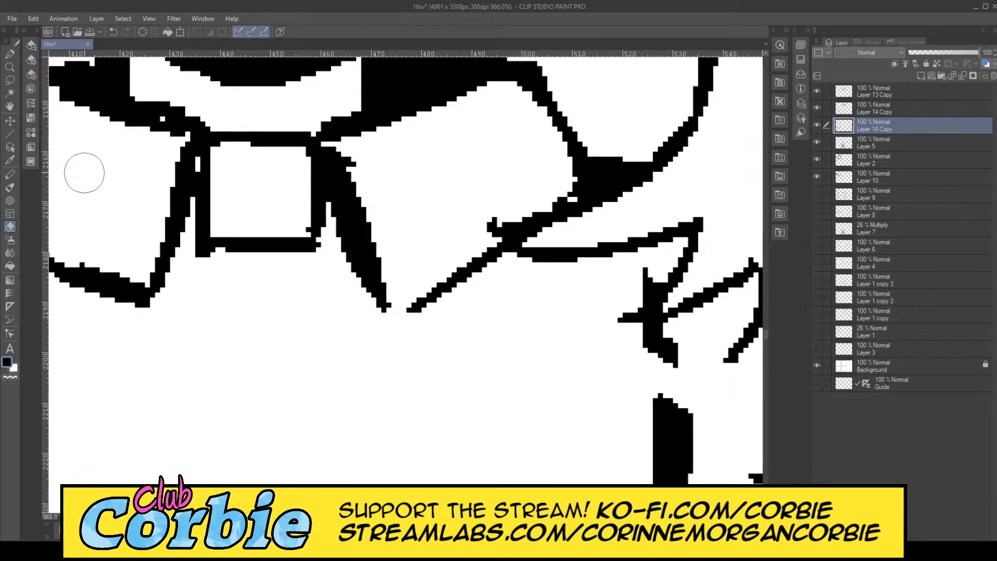
Step: Thicken the standing figure's jawline below the left ear and the underside of that ear lobe
key("slash")
scroll(215, 252, "down", 8)
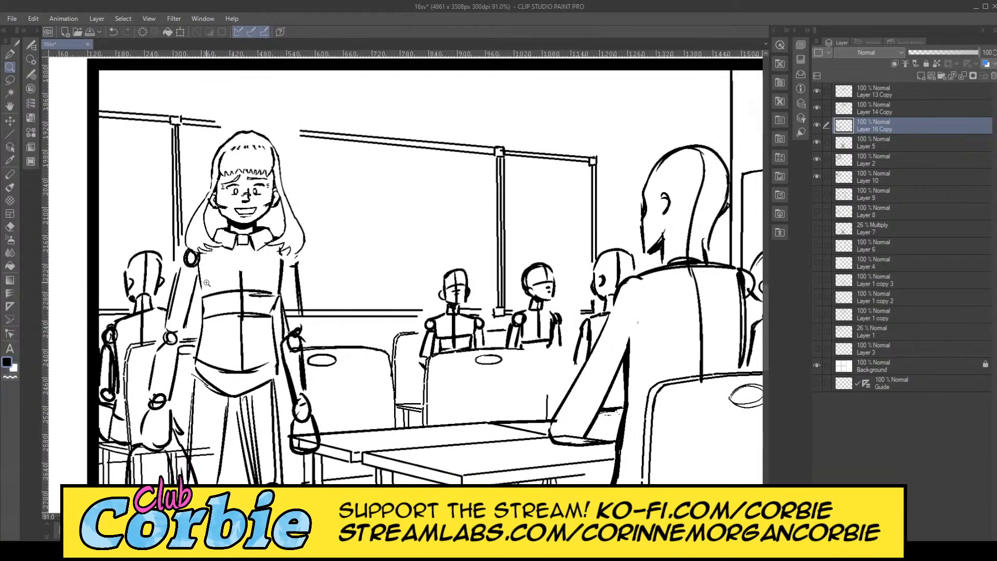
scroll(221, 256, "down", 3)
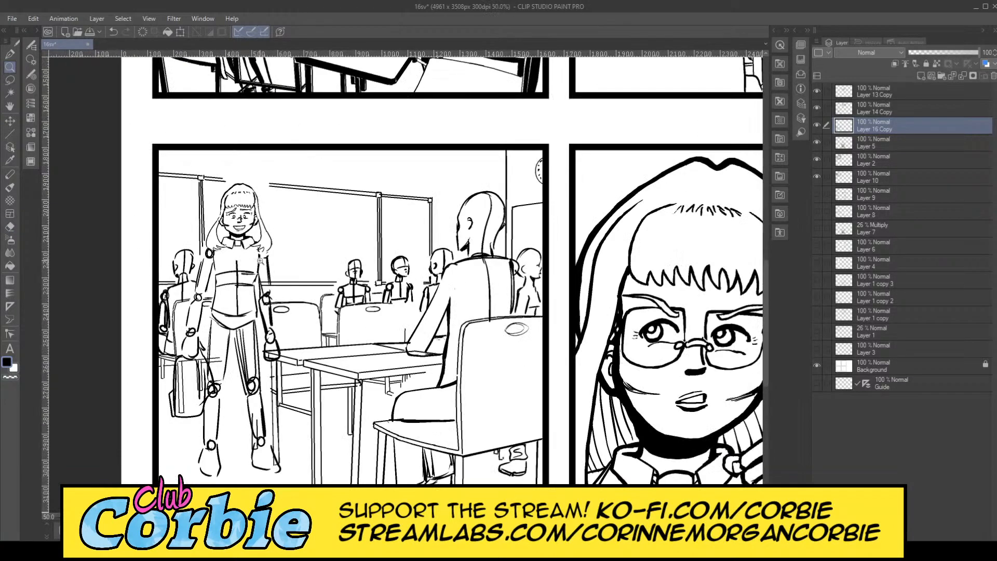
scroll(248, 240, "up", 5)
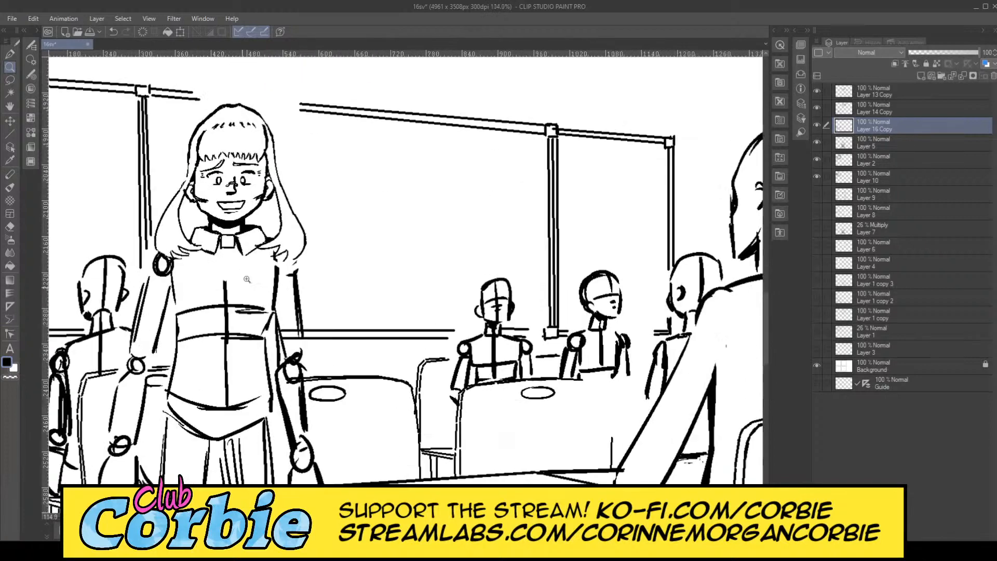
scroll(149, 161, "up", 3)
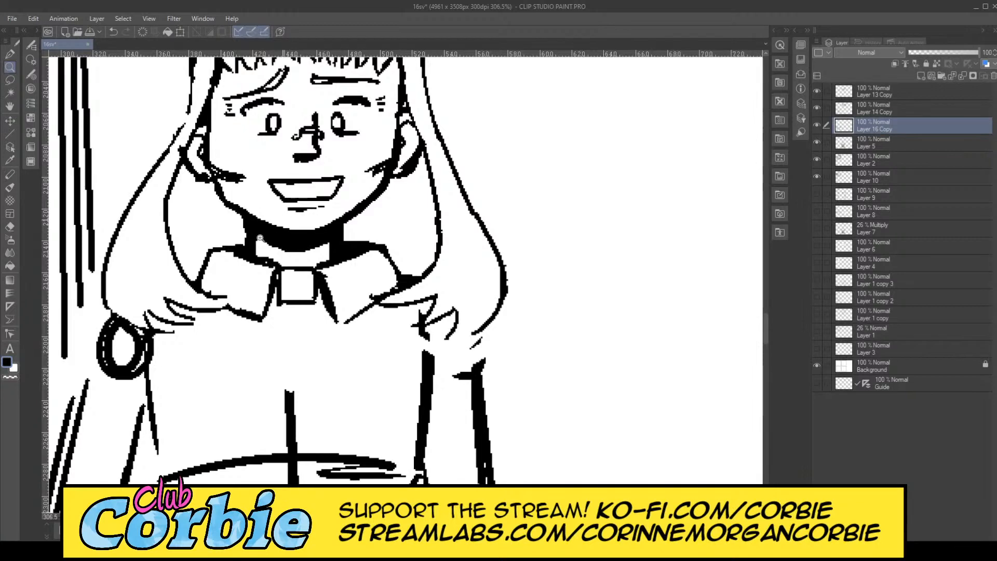
scroll(260, 237, "down", 3)
scroll(244, 195, "up", 5)
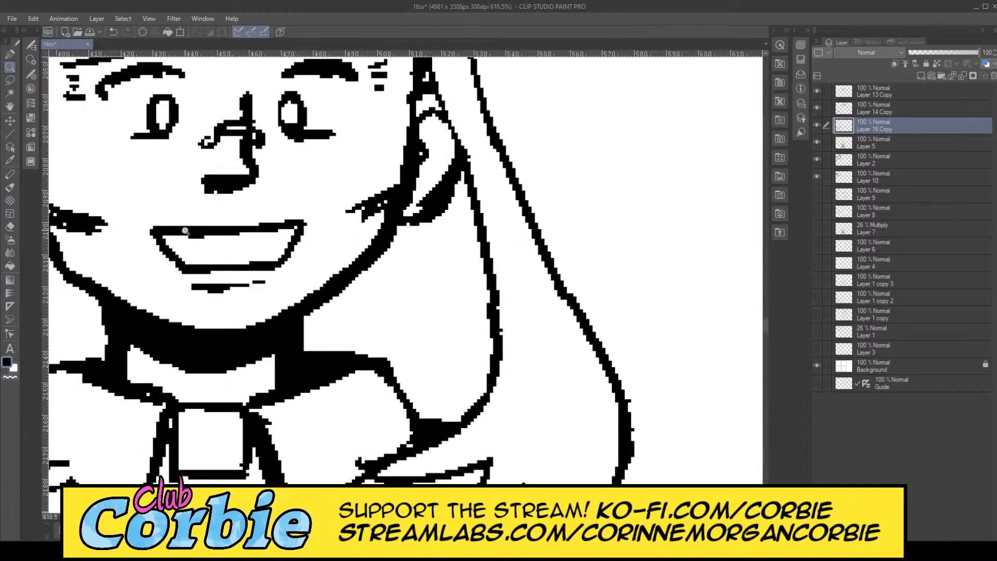
scroll(186, 231, "down", 3)
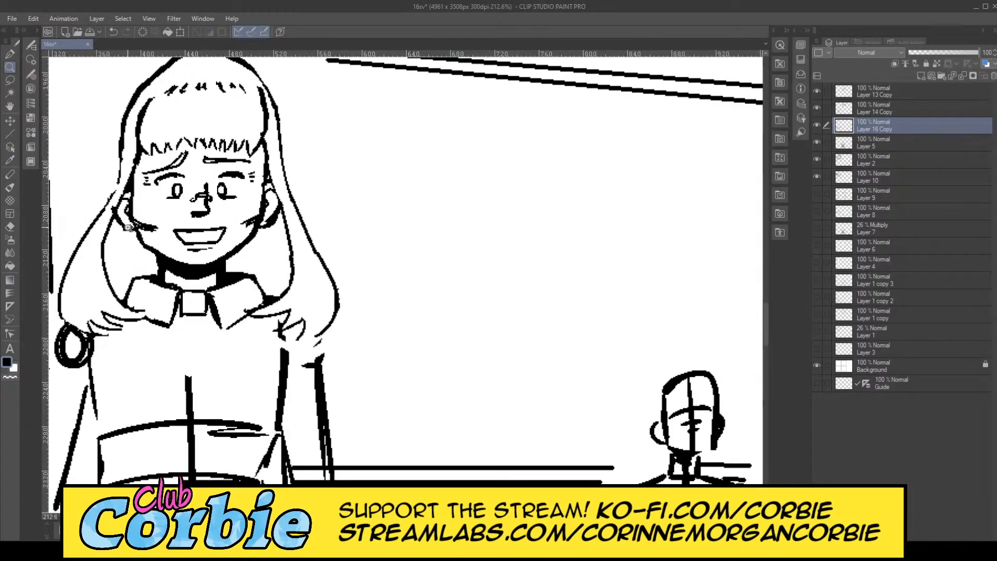
scroll(129, 227, "up", 4)
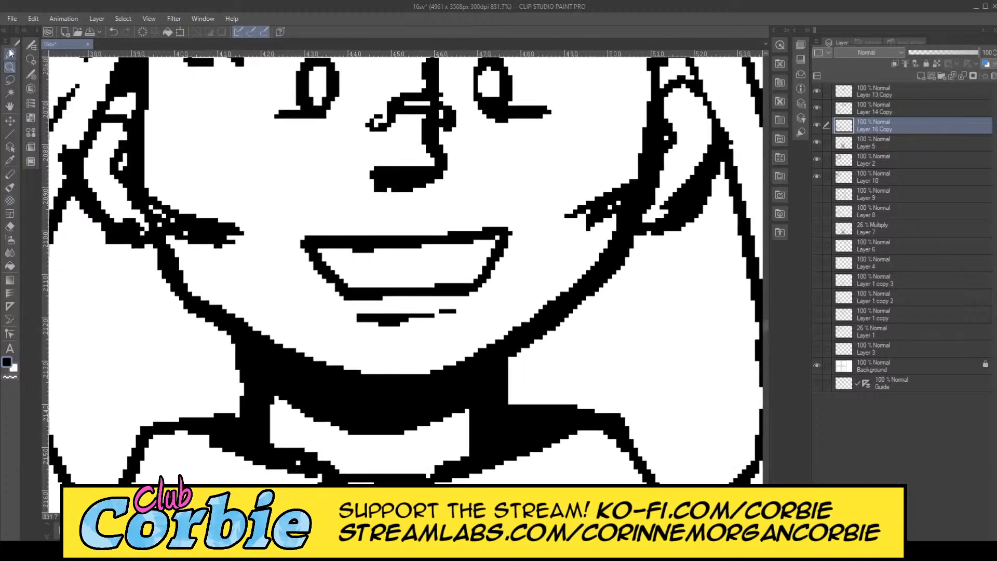
left_click(10, 53)
mouse_move(227, 315)
left_mouse_down()
mouse_move(179, 275)
mouse_move(158, 236)
mouse_move(178, 278)
mouse_move(155, 210)
left_mouse_up()
left_click_drag(160, 252, 148, 229)
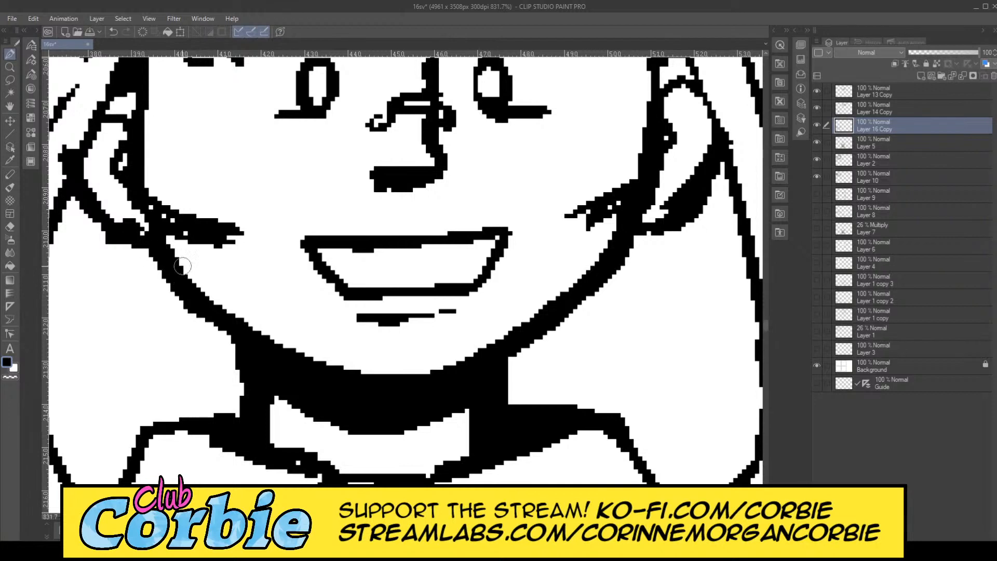
mouse_move(85, 200)
left_mouse_down()
mouse_move(113, 245)
mouse_move(155, 250)
left_mouse_up()
left_click(9, 68)
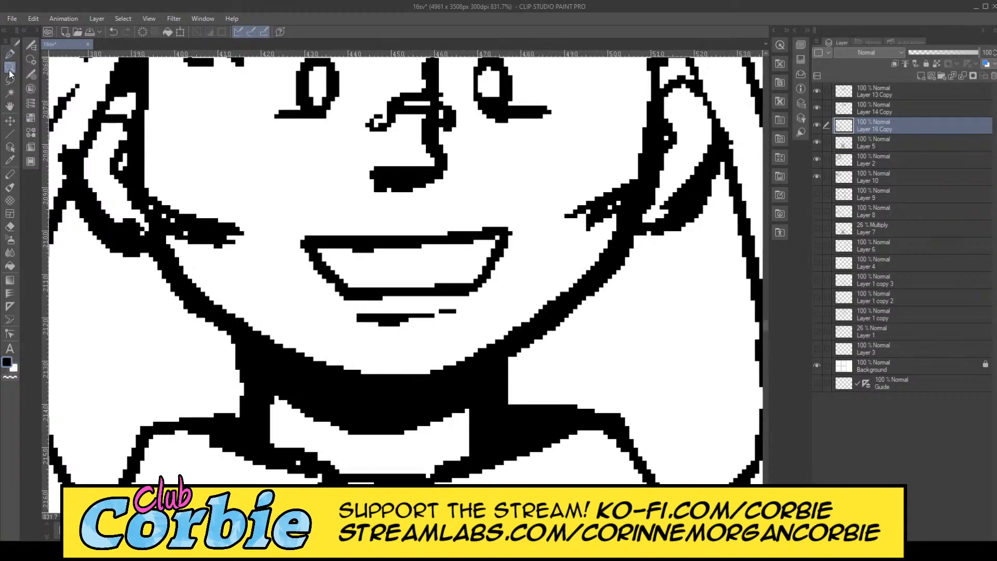
Step: Ink the right collar flap's lower edge to a closed point and trim the stray nub where it meets the hair
scroll(141, 244, "down", 8)
scroll(245, 229, "up", 2)
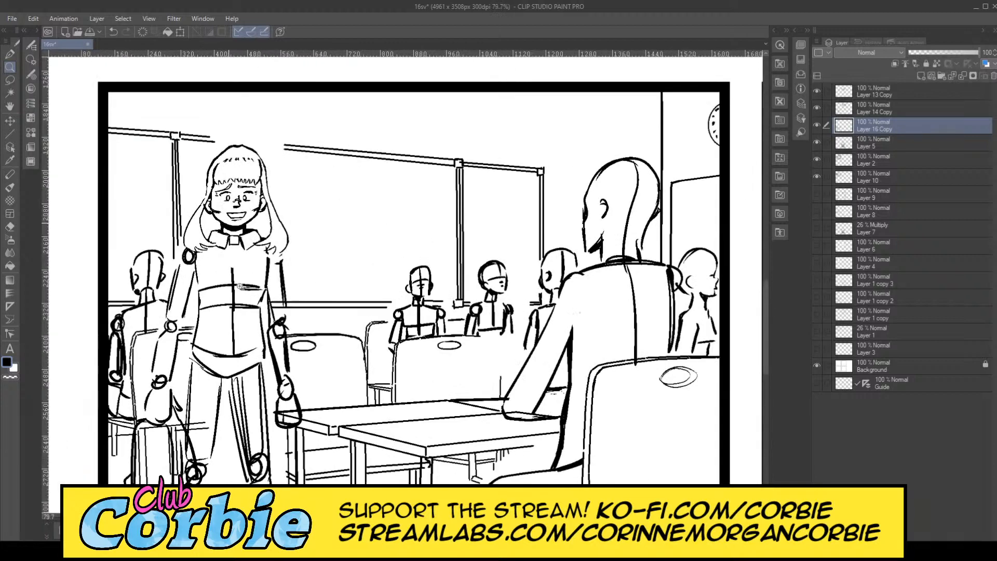
scroll(232, 268, "up", 7)
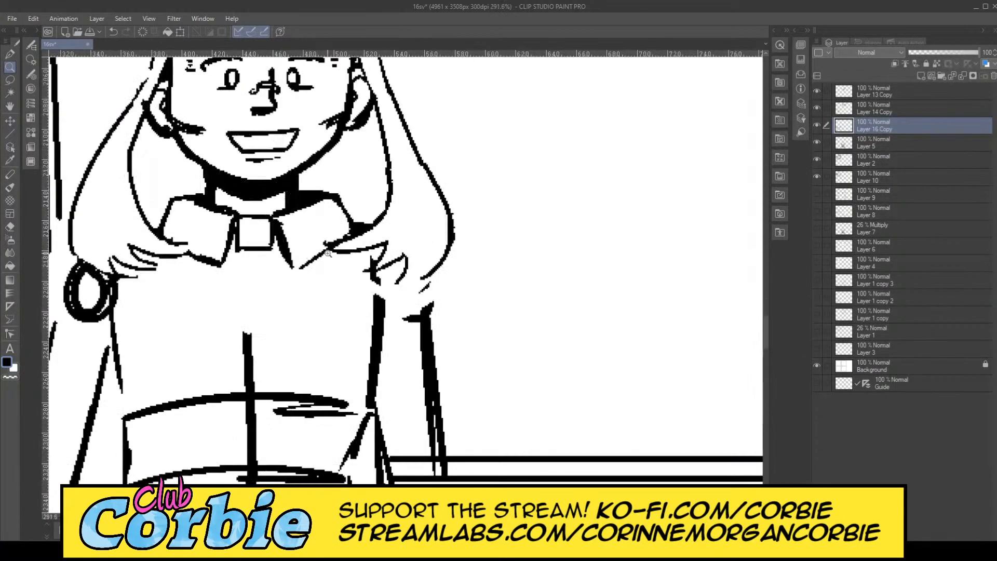
left_click(9, 54)
mouse_move(156, 314)
left_mouse_down()
mouse_move(156, 322)
mouse_move(287, 255)
mouse_move(297, 246)
mouse_move(291, 206)
mouse_move(291, 218)
left_mouse_up()
left_click(10, 227)
scroll(265, 166, "down", 10)
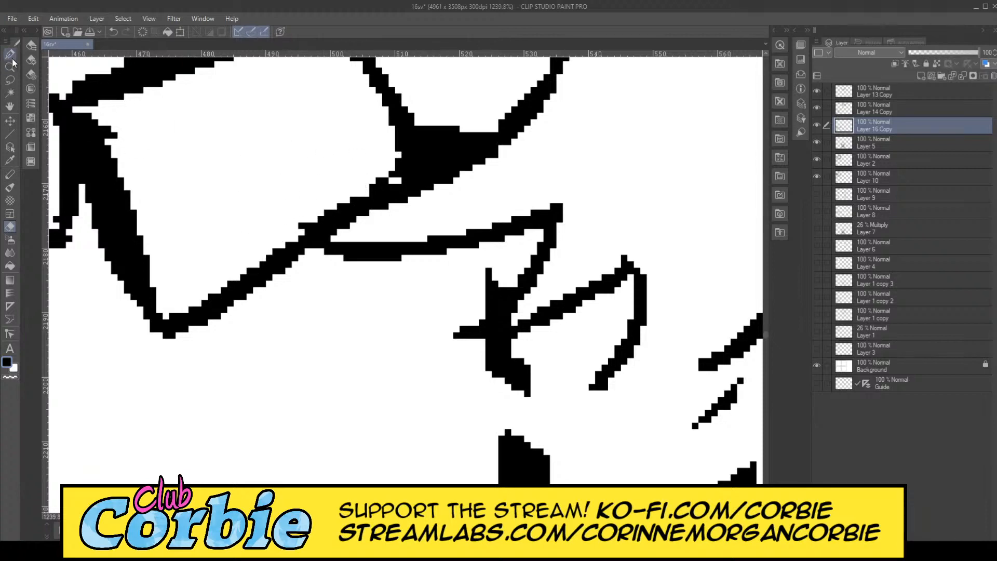
Step: Ink the left ribbon tail hanging below the tie knot, with a narrow fold showing behind its outer edge
scroll(260, 233, "down", 5)
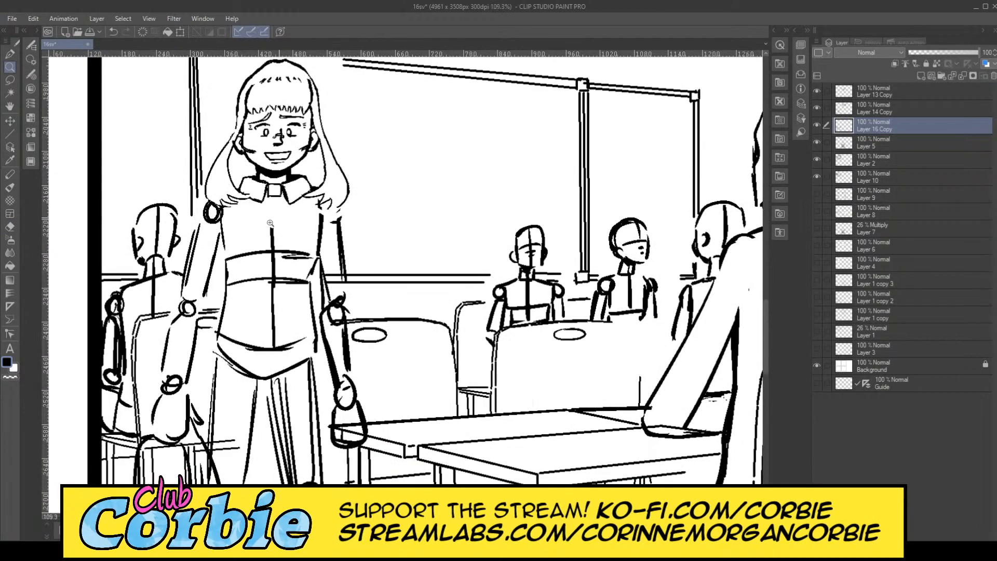
scroll(298, 197, "up", 2)
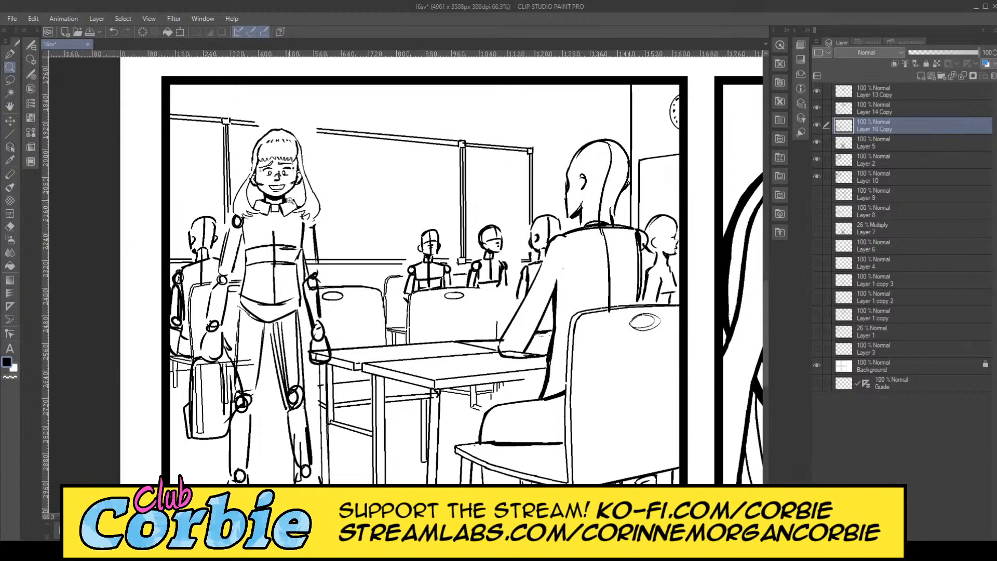
scroll(294, 202, "up", 4)
scroll(278, 237, "up", 4)
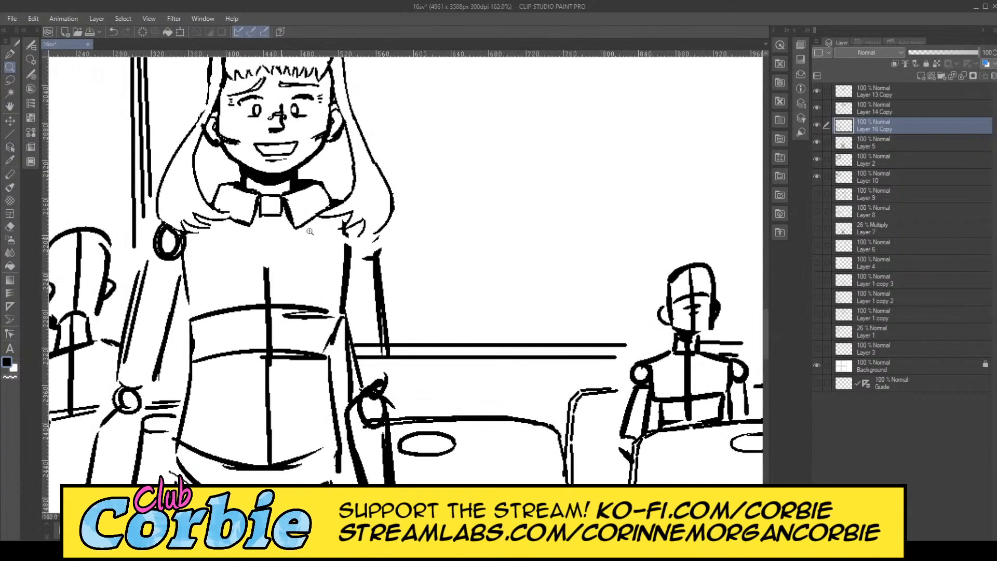
scroll(278, 293, "up", 1)
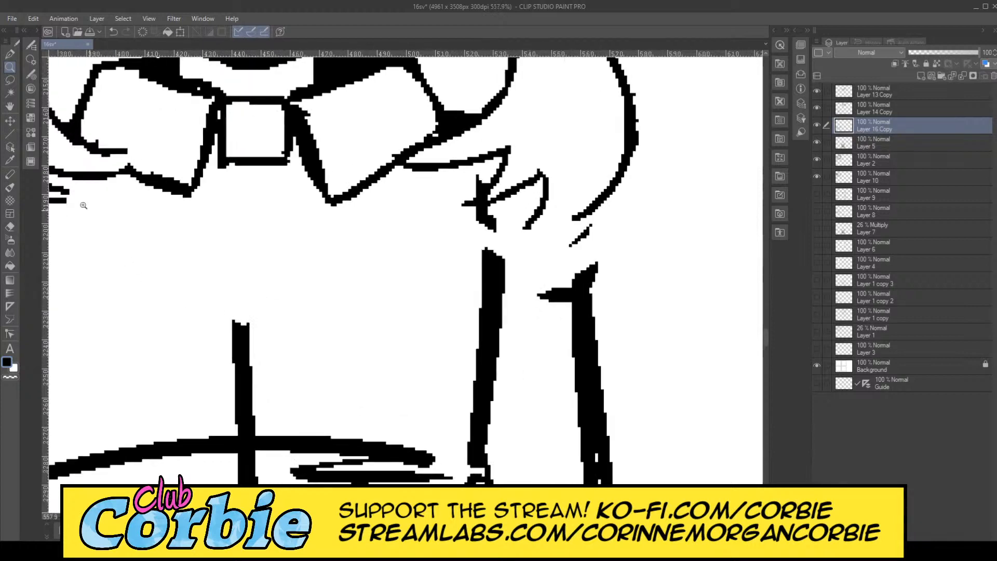
left_click(9, 53)
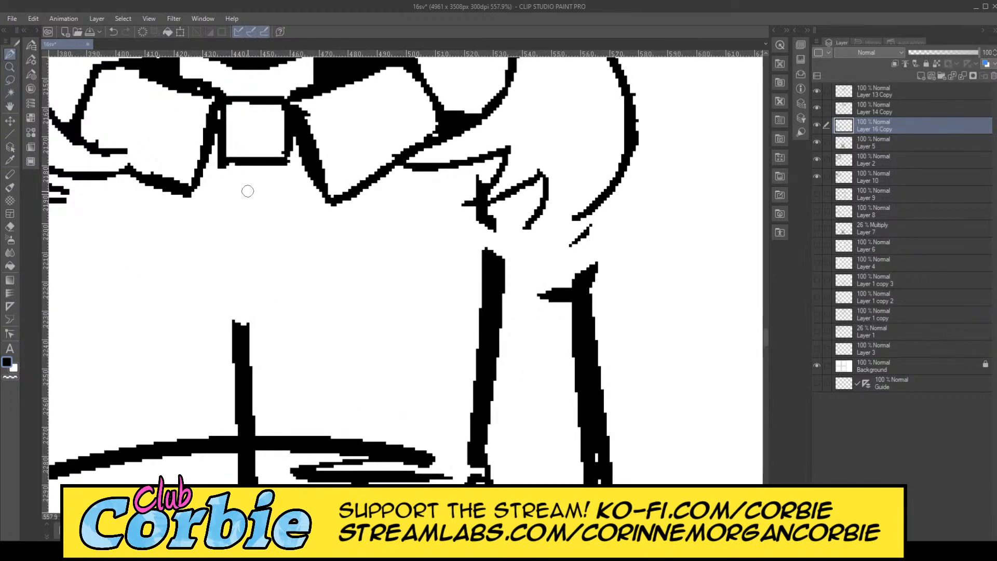
left_click_drag(255, 173, 223, 371)
mouse_move(186, 189)
left_mouse_down()
mouse_move(137, 338)
mouse_move(157, 357)
mouse_move(223, 366)
left_mouse_up()
mouse_move(180, 197)
left_mouse_down()
mouse_move(110, 319)
mouse_move(124, 307)
mouse_move(149, 329)
mouse_move(144, 350)
left_mouse_up()
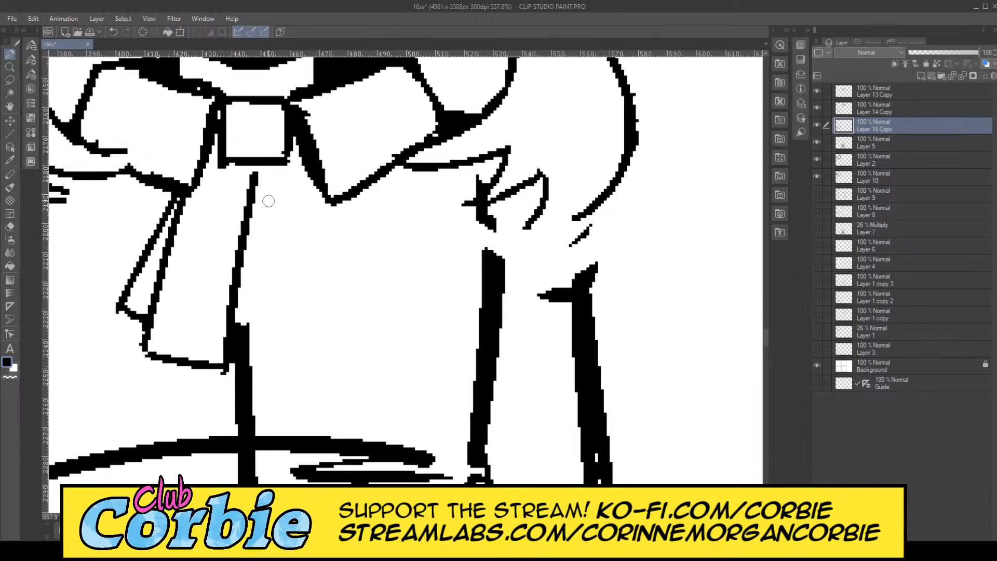
Step: Ink the matching right ribbon tail with its curved hem and outer back fold, redrawing the fold's outer edge once
mouse_move(256, 174)
left_mouse_down()
mouse_move(289, 367)
mouse_move(373, 342)
left_mouse_up()
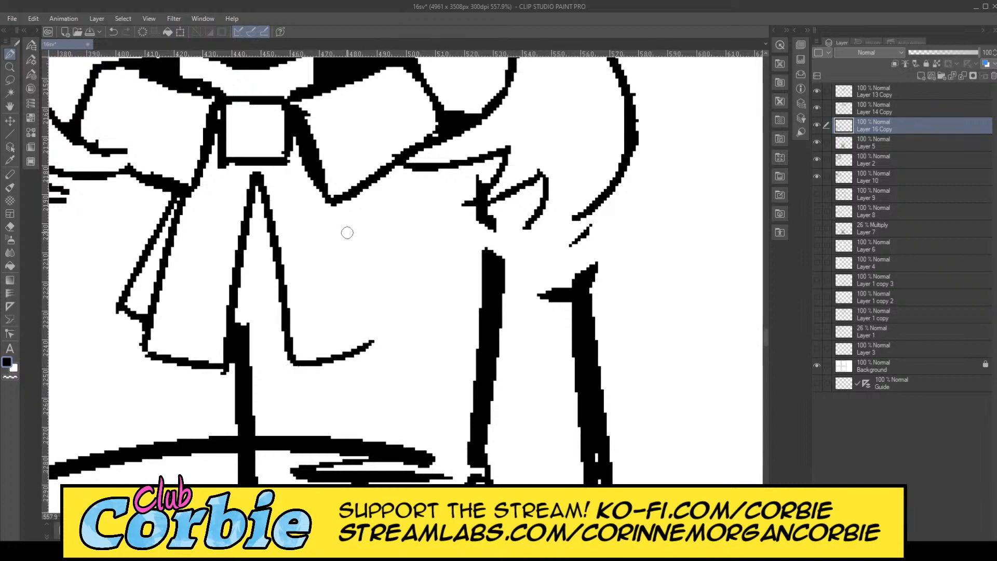
mouse_move(330, 205)
left_mouse_down()
mouse_move(374, 348)
mouse_move(369, 320)
mouse_move(398, 301)
left_mouse_up()
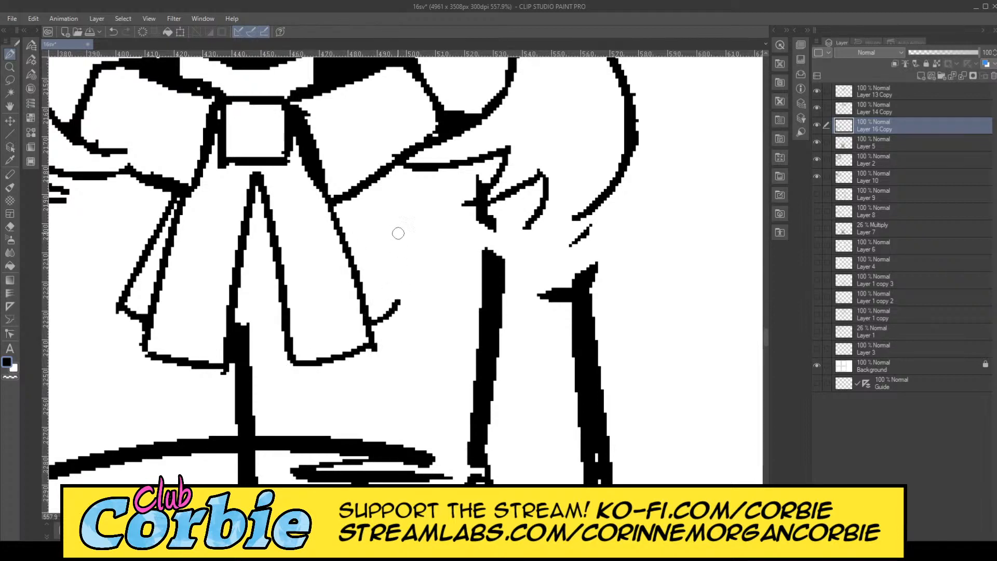
left_click_drag(352, 196, 399, 301)
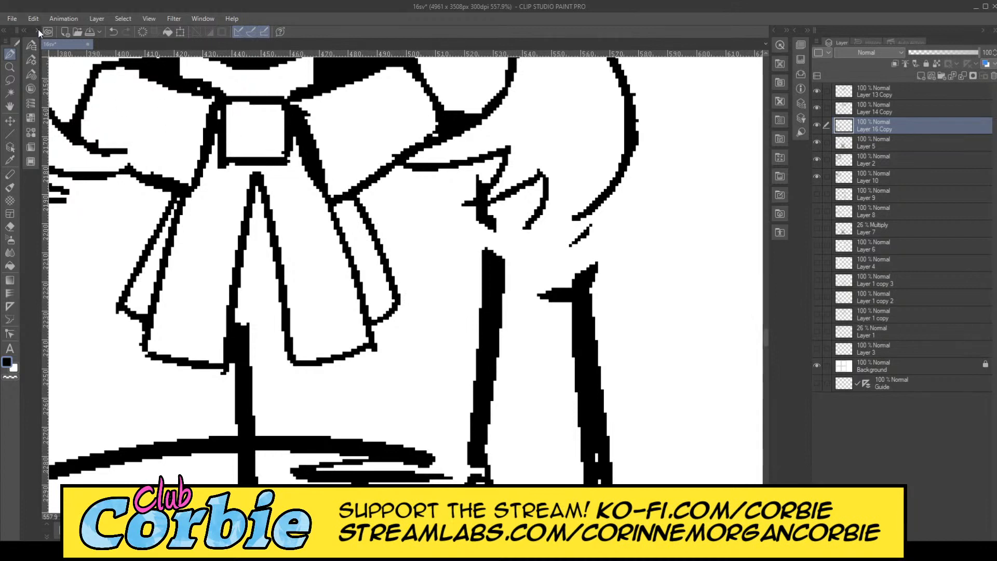
key("ctrl+z")
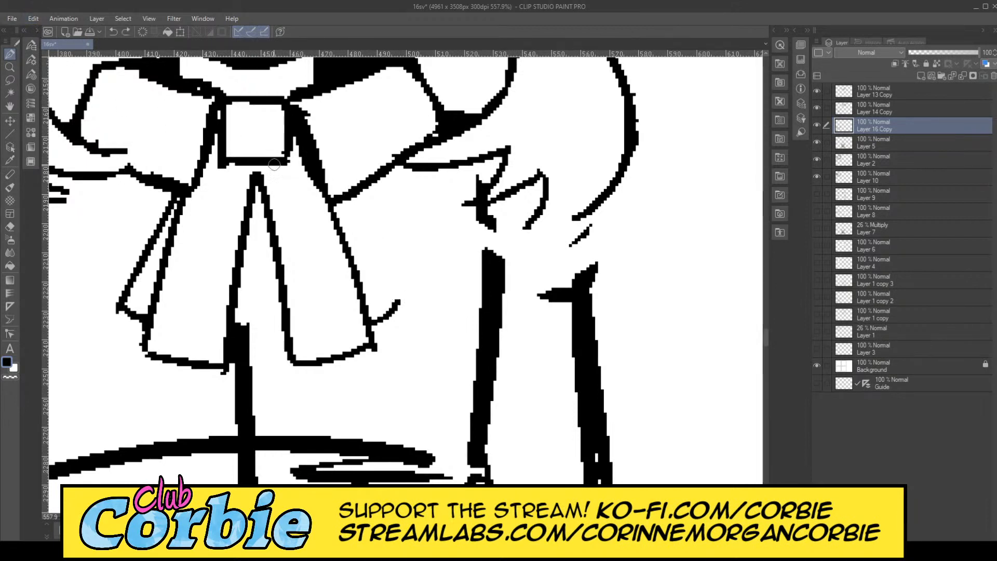
left_click_drag(355, 198, 373, 319)
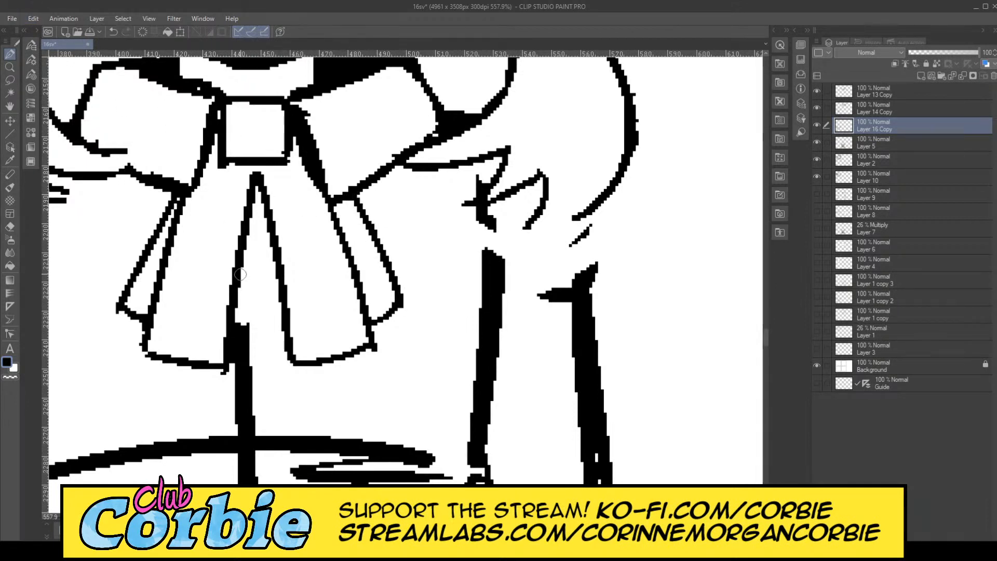
Step: Draw the narrow back folds between the two ribbon tails and erase the mannequin centre line inside the gap
mouse_move(253, 192)
left_mouse_down()
mouse_move(258, 312)
mouse_move(235, 307)
mouse_move(261, 323)
mouse_move(269, 312)
mouse_move(233, 333)
mouse_move(255, 346)
mouse_move(288, 327)
mouse_move(251, 321)
mouse_move(265, 332)
mouse_move(271, 321)
mouse_move(245, 337)
mouse_move(262, 303)
mouse_move(243, 335)
mouse_move(239, 323)
mouse_move(226, 336)
mouse_move(240, 314)
mouse_move(243, 353)
left_mouse_up()
left_click(10, 227)
key("p")
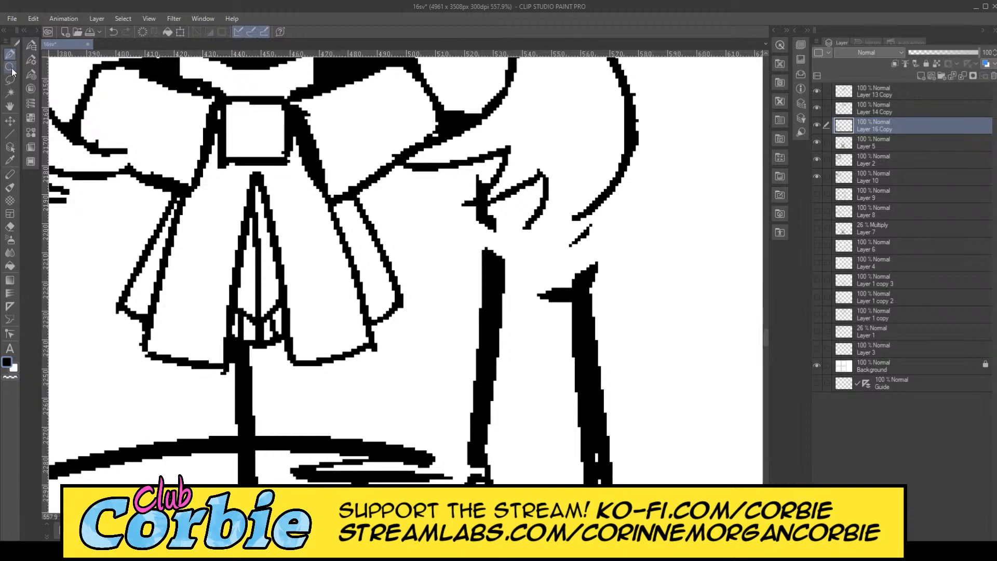
Step: Review the ribbon and collar at panel size and against the full comic page
left_click(9, 67)
scroll(213, 244, "down", 10)
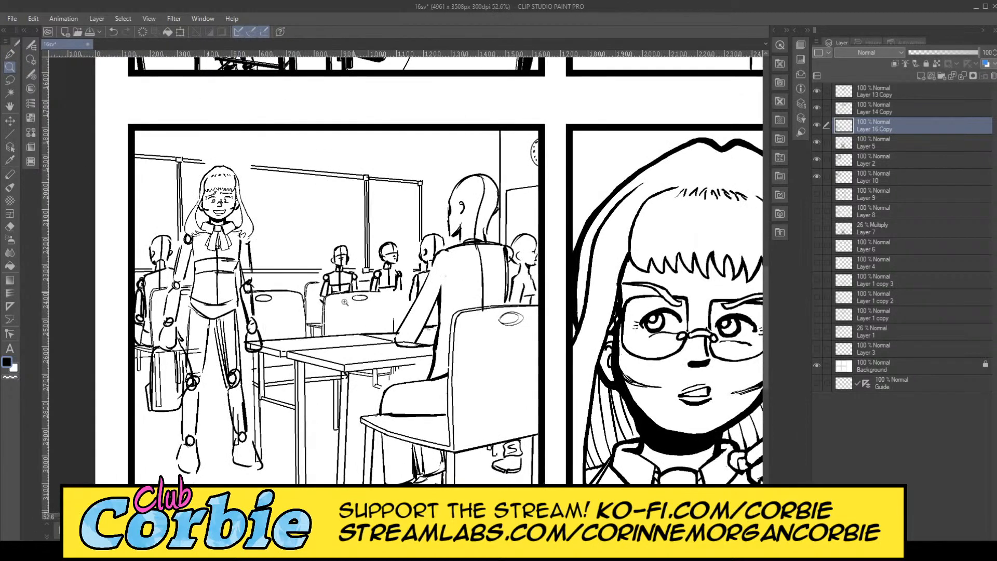
scroll(345, 302, "down", 3)
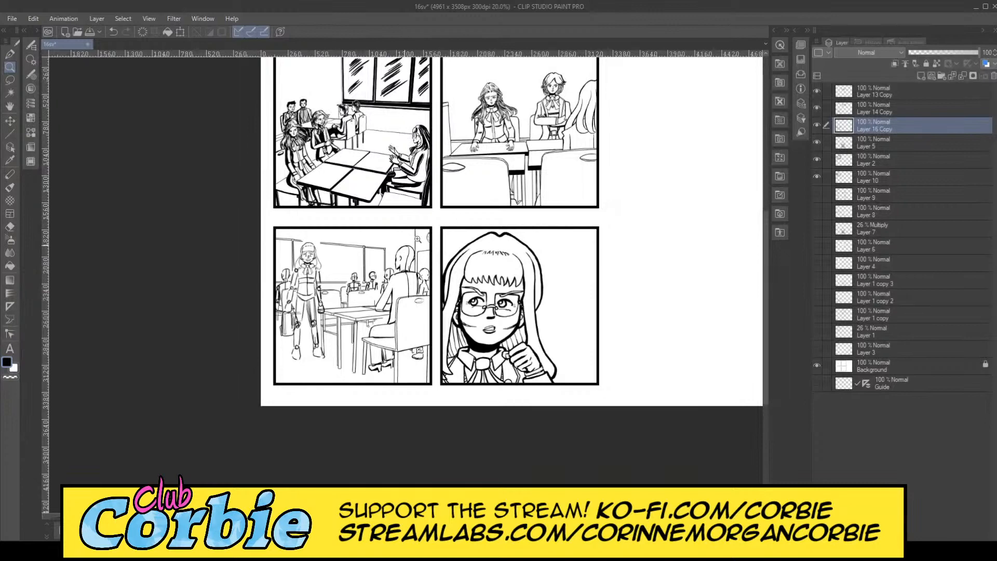
scroll(418, 238, "up", 2)
scroll(352, 337, "down", 3)
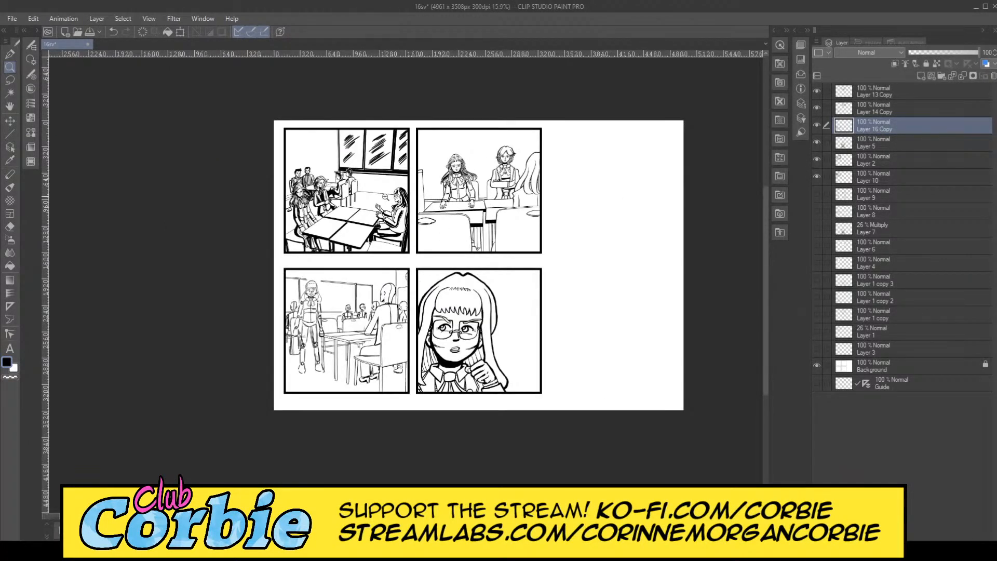
scroll(300, 338, "up", 4)
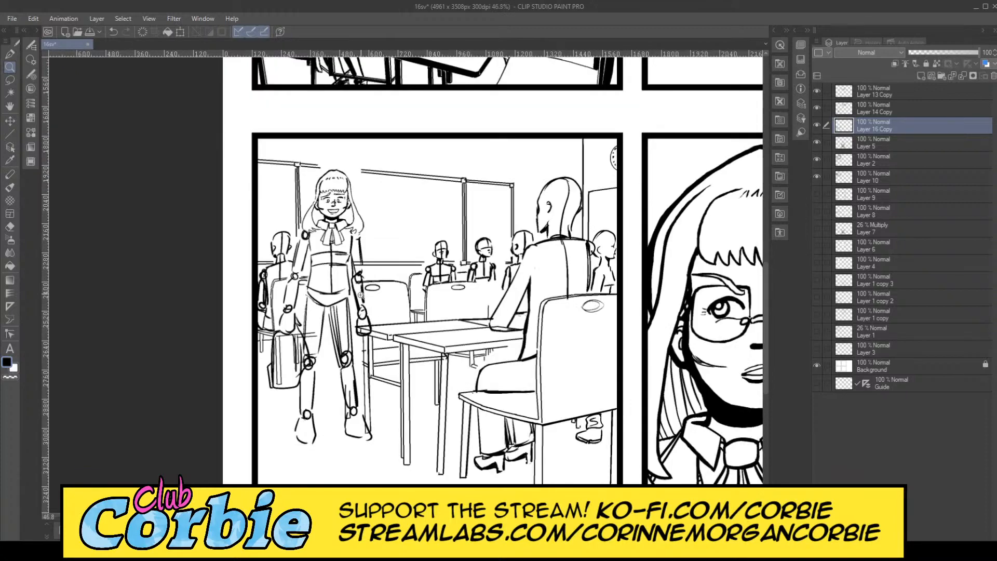
scroll(360, 426, "up", 1)
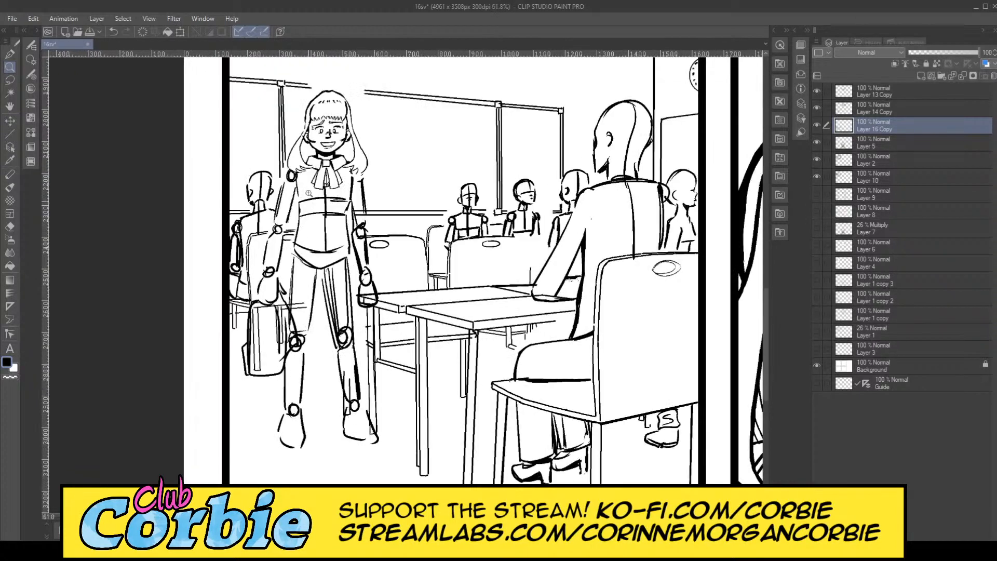